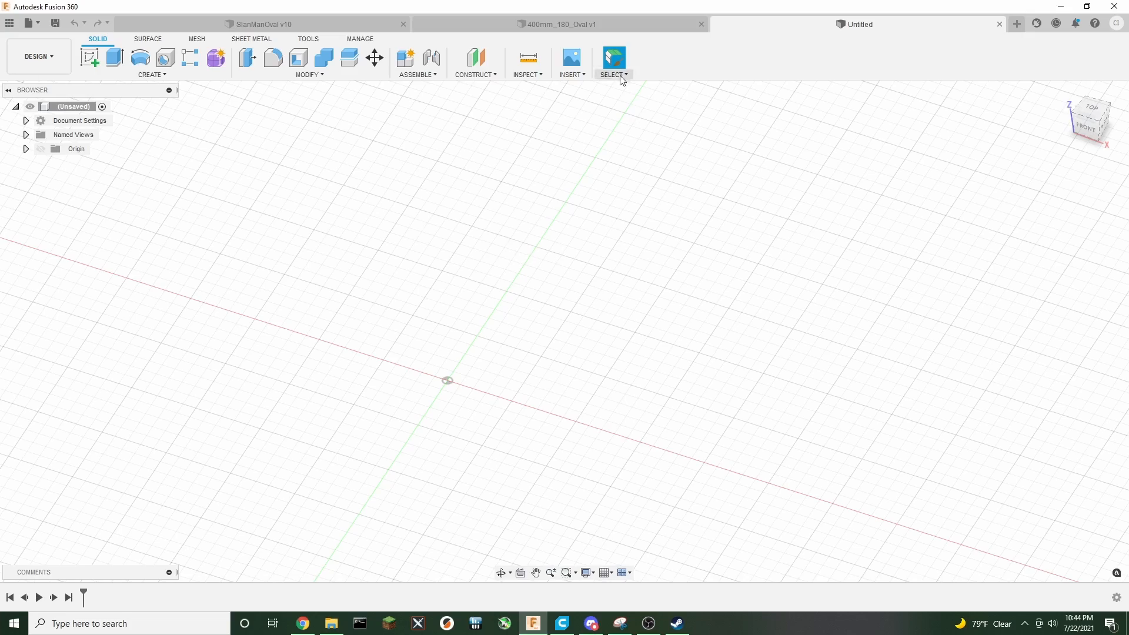
Switch to the 400mm_180_Oval document and examine the track model from different angles and zoom levels
{"action": "left_click", "coordinate": [580, 24]}
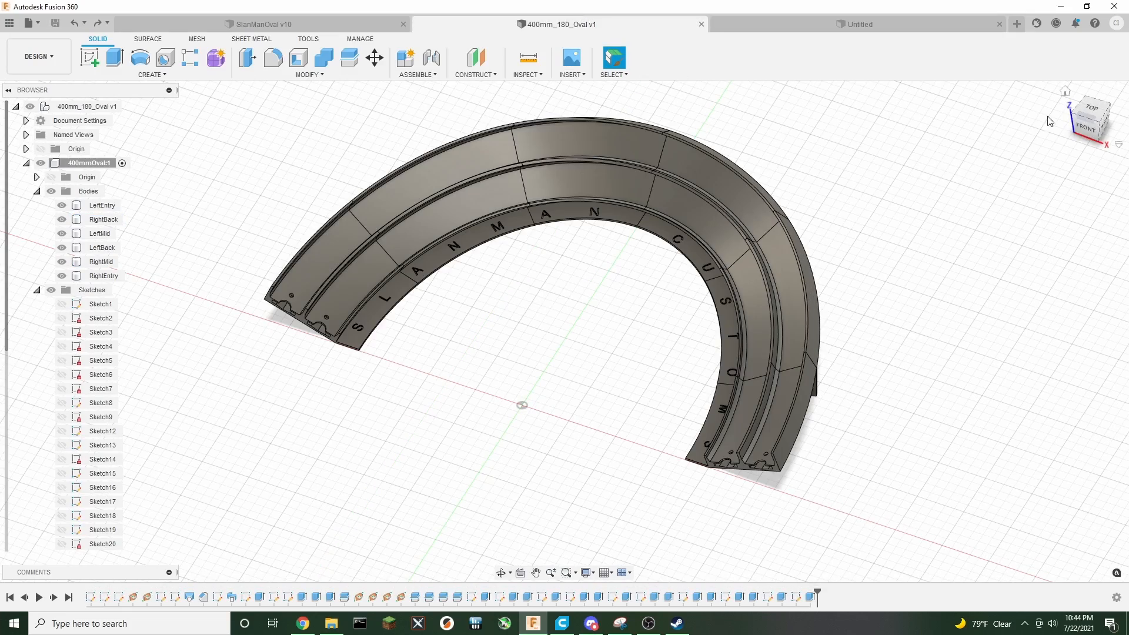
{"action": "left_click", "coordinate": [1085, 128]}
{"action": "mouse_move", "coordinate": [564, 330]}
{"action": "middle_mouse_down", "text": "shift"}
{"action": "mouse_move", "coordinate": [664, 288]}
{"action": "mouse_move", "coordinate": [506, 329]}
{"action": "mouse_move", "coordinate": [464, 253]}
{"action": "mouse_move", "coordinate": [506, 141]}
{"action": "mouse_move", "coordinate": [532, 429]}
{"action": "mouse_move", "coordinate": [570, 400]}
{"action": "mouse_move", "coordinate": [517, 246]}
{"action": "mouse_move", "coordinate": [460, 143]}
{"action": "middle_mouse_up", "text": "shift"}
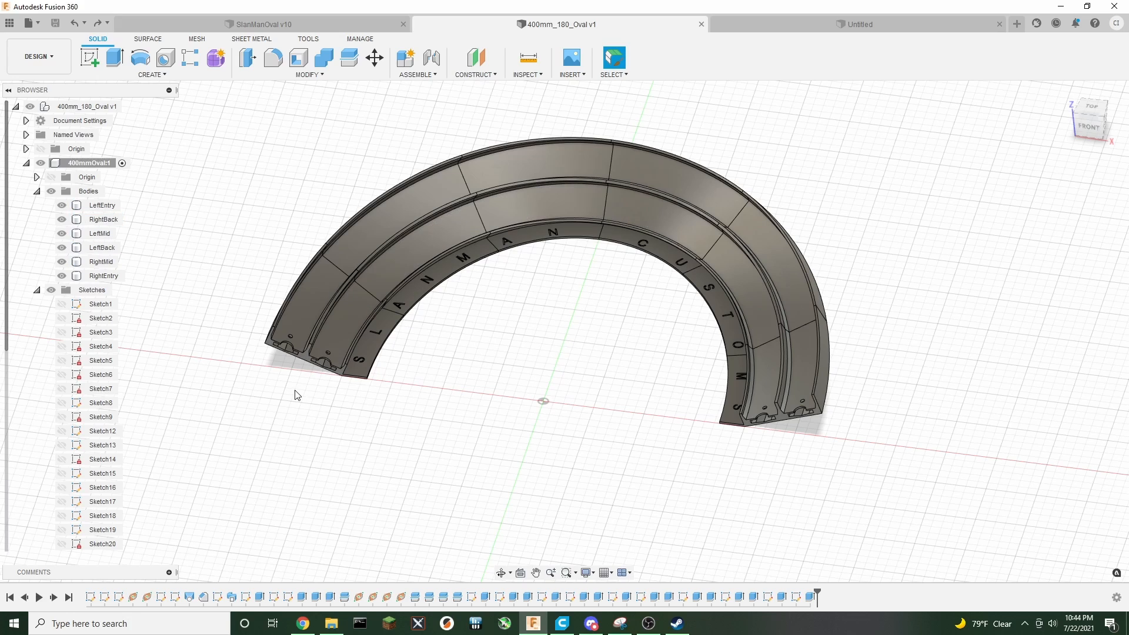
{"action": "scroll", "coordinate": [304, 393], "scroll_direction": "up", "scroll_amount": 5}
{"action": "scroll", "coordinate": [342, 388], "scroll_direction": "up", "scroll_amount": 5}
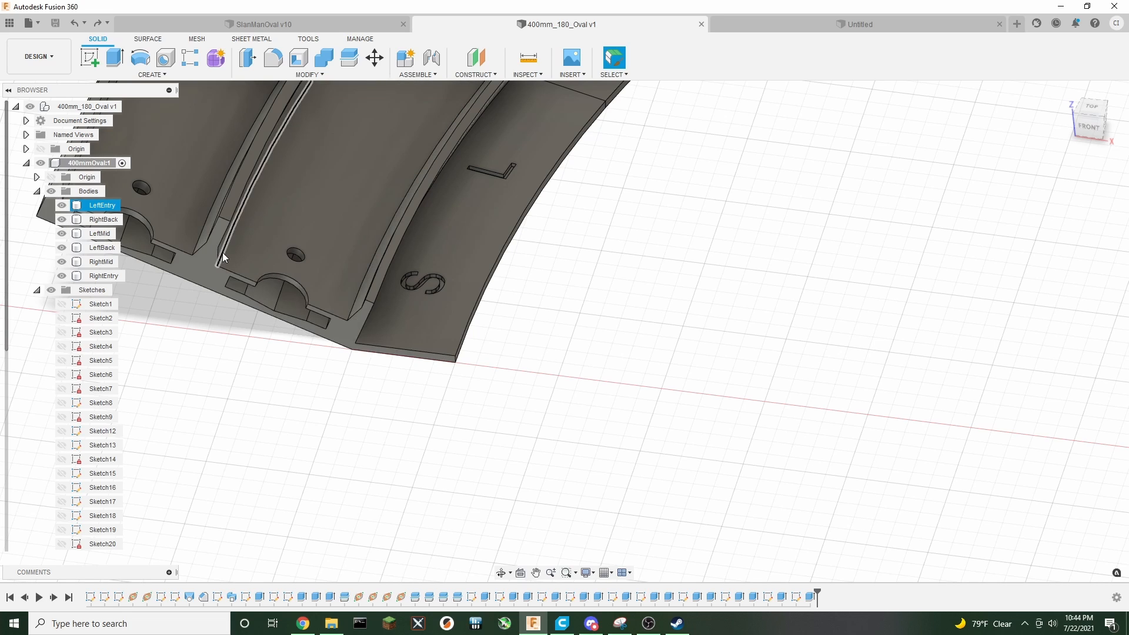
{"action": "scroll", "coordinate": [605, 332], "scroll_direction": "down", "scroll_amount": 5}
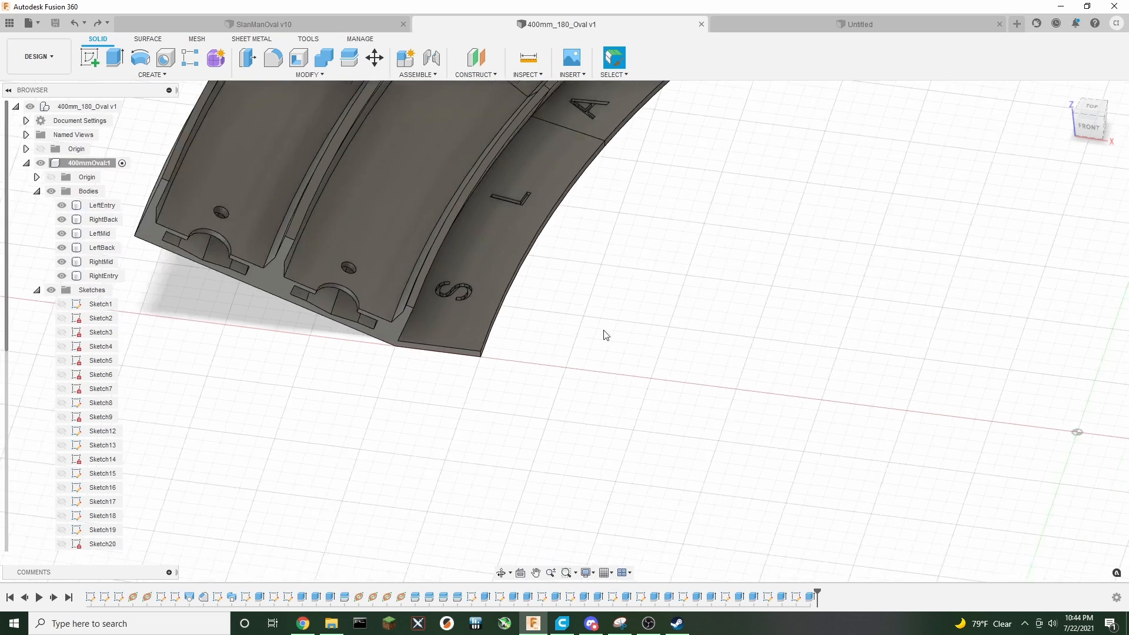
{"action": "scroll", "coordinate": [726, 326], "scroll_direction": "down", "scroll_amount": 2}
{"action": "middle_click_drag", "start_coordinate": [842, 268], "coordinate": [585, 334]}
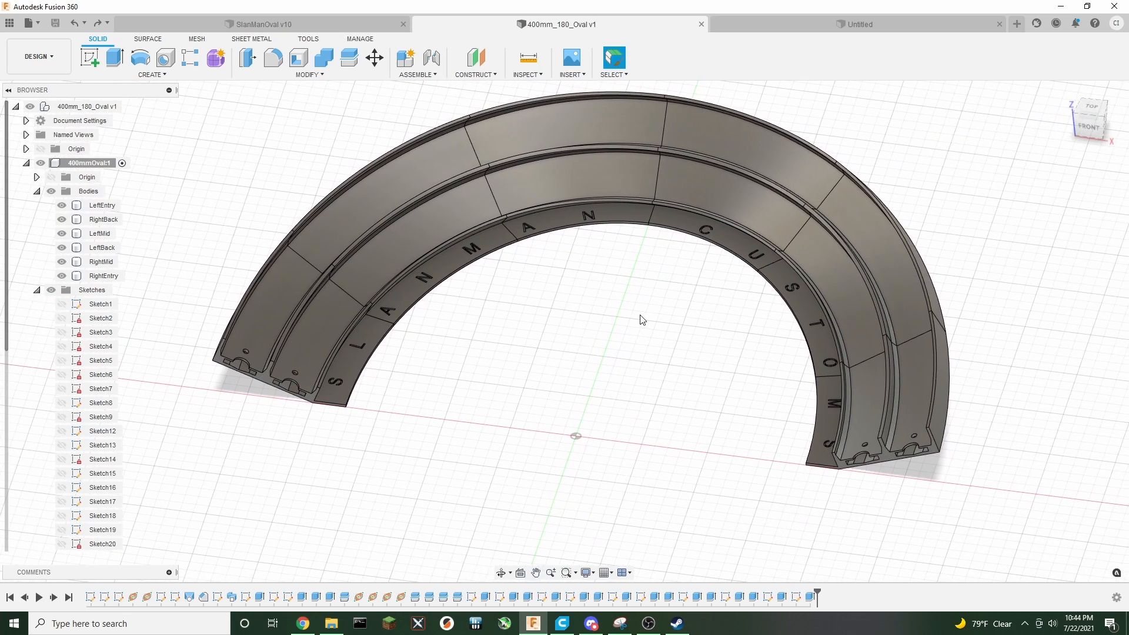
Open the parameters and set TrackWallOutsideHeight to 14 mm
{"action": "left_click", "coordinate": [307, 75]}
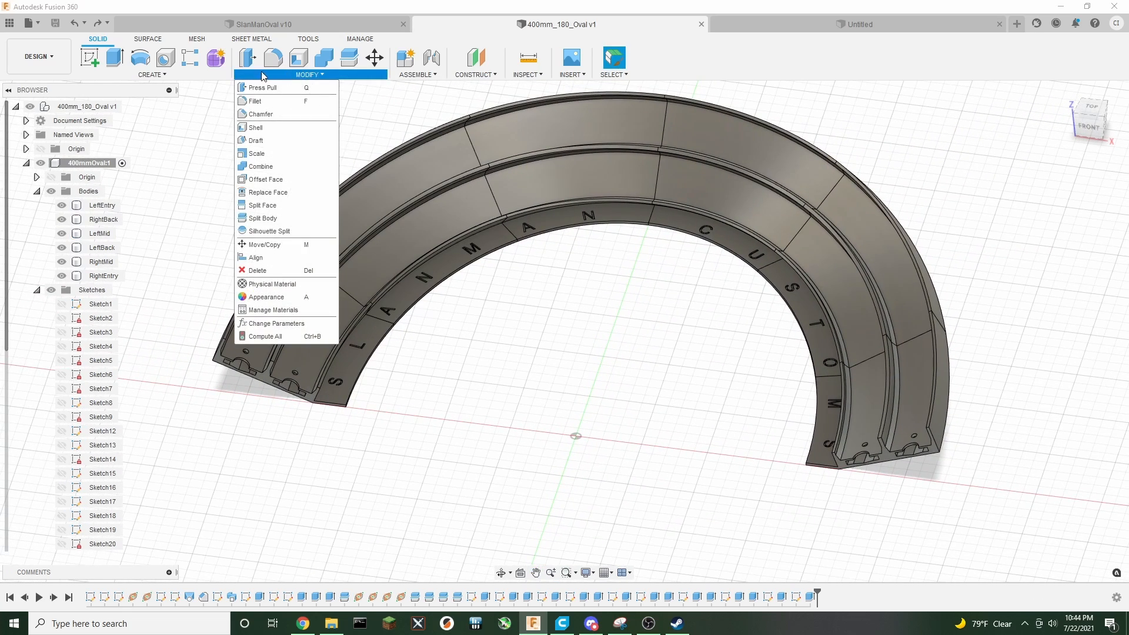
{"action": "left_click", "coordinate": [272, 324]}
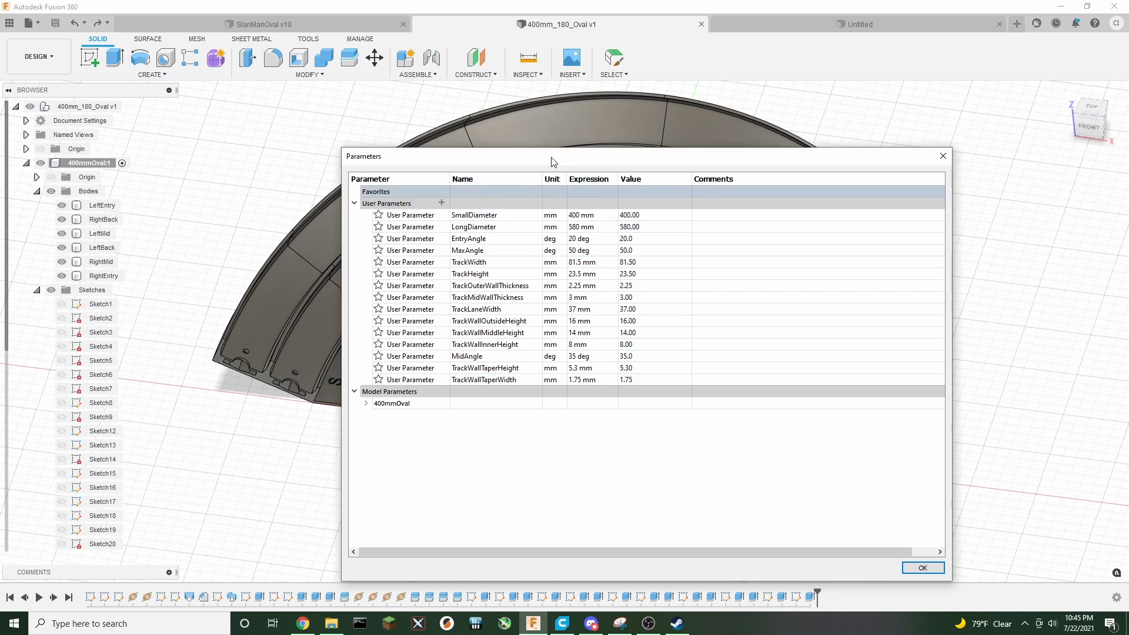
{"action": "left_click_drag", "start_coordinate": [551, 161], "coordinate": [554, 123]}
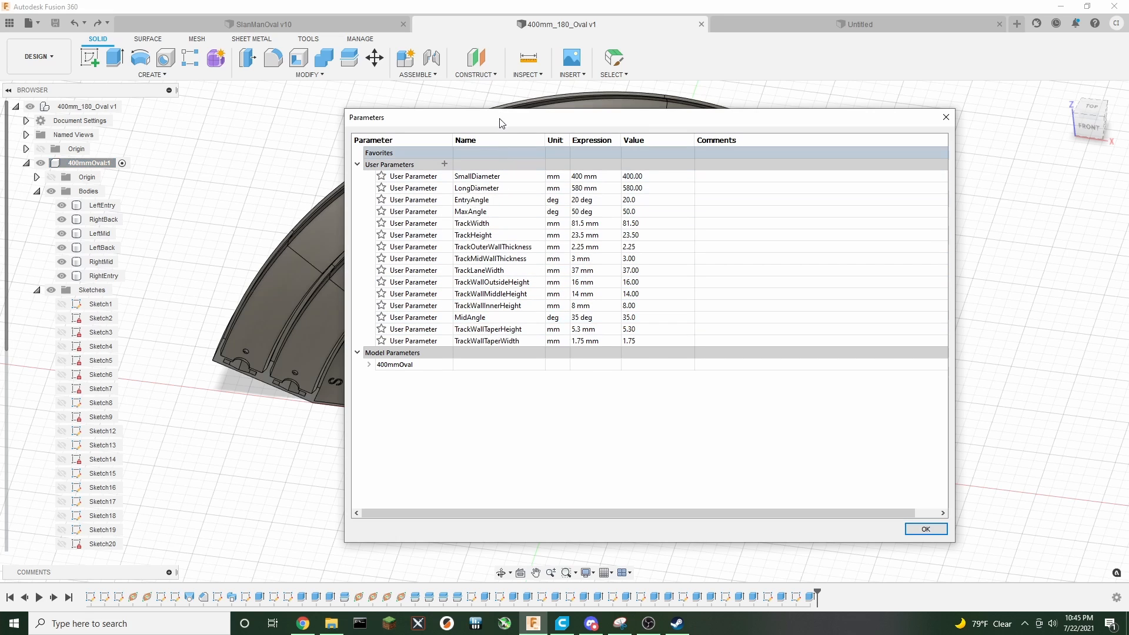
{"action": "left_click_drag", "start_coordinate": [502, 122], "coordinate": [700, 260]}
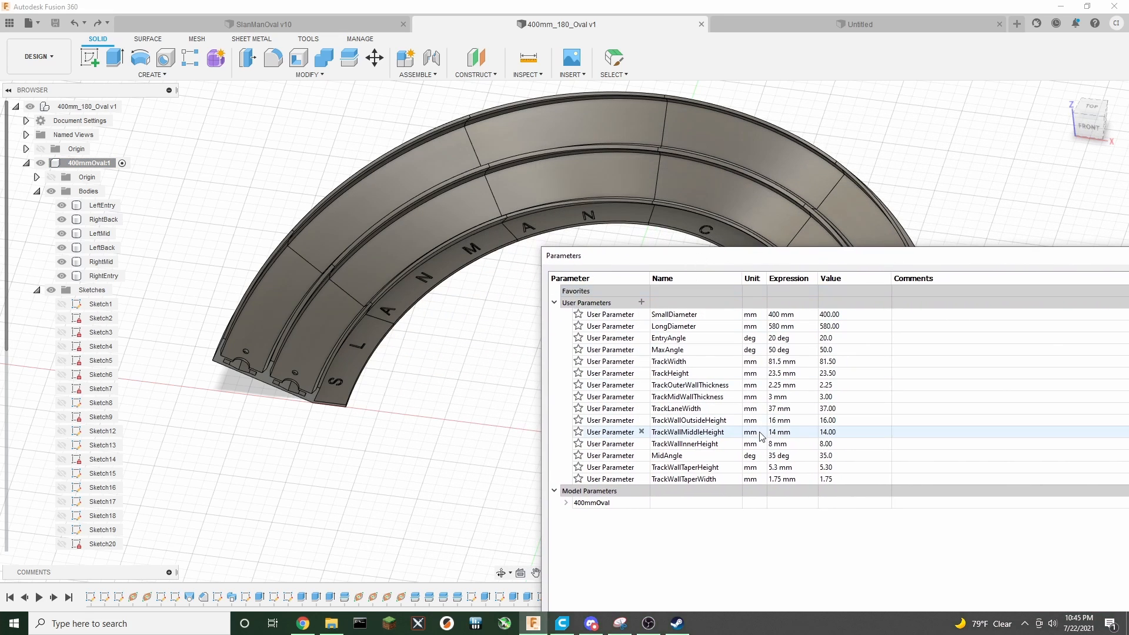
{"action": "double_click", "coordinate": [773, 420]}
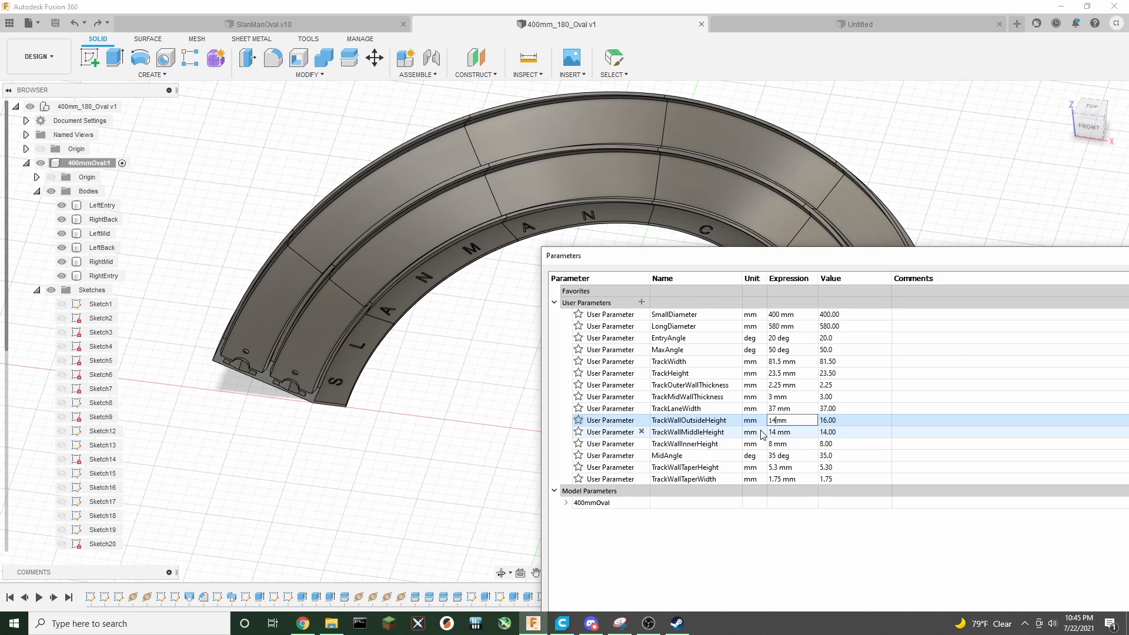
{"action": "key", "text": "Return"}
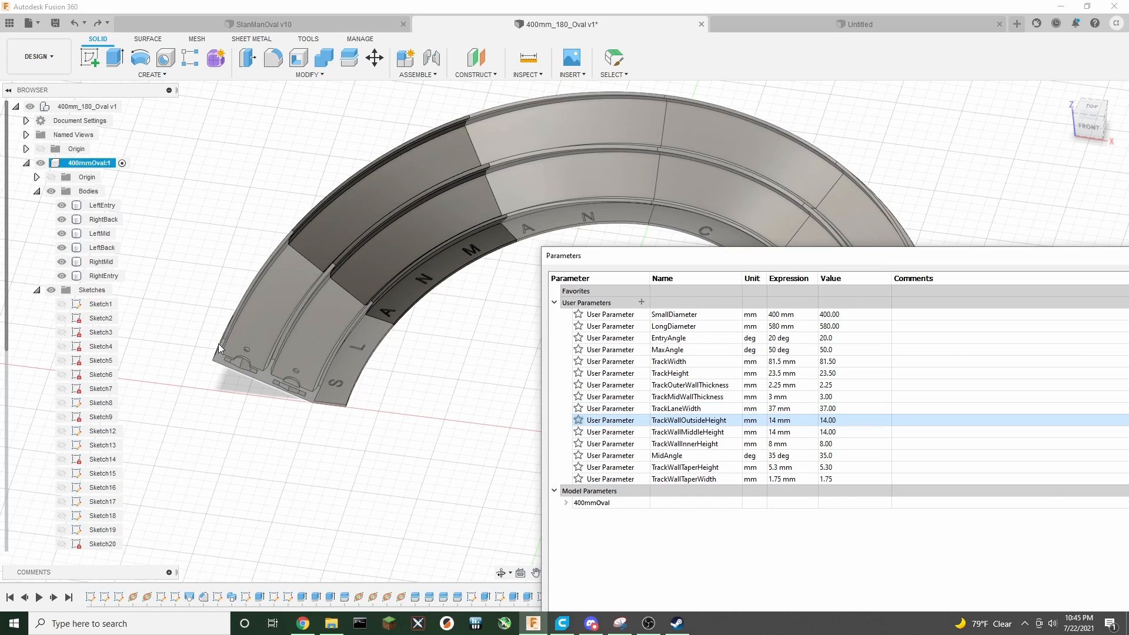
Set TrackWallOutsideHeight to 10 mm
{"action": "left_click_drag", "start_coordinate": [711, 256], "coordinate": [671, 231]}
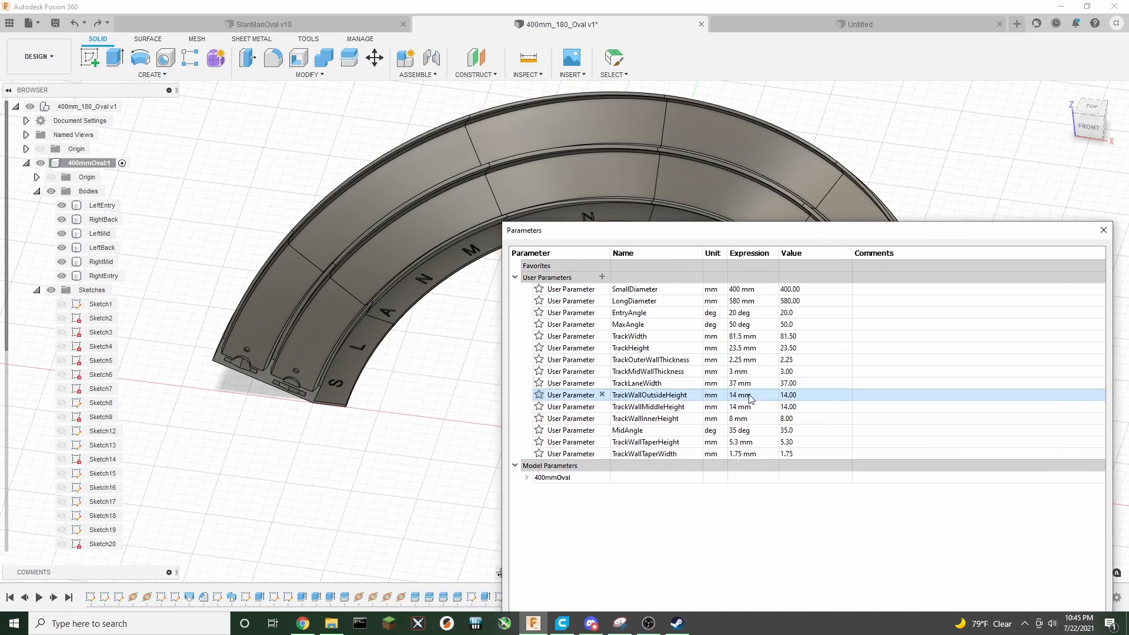
{"action": "double_click", "coordinate": [737, 400]}
{"action": "key", "text": "Return"}
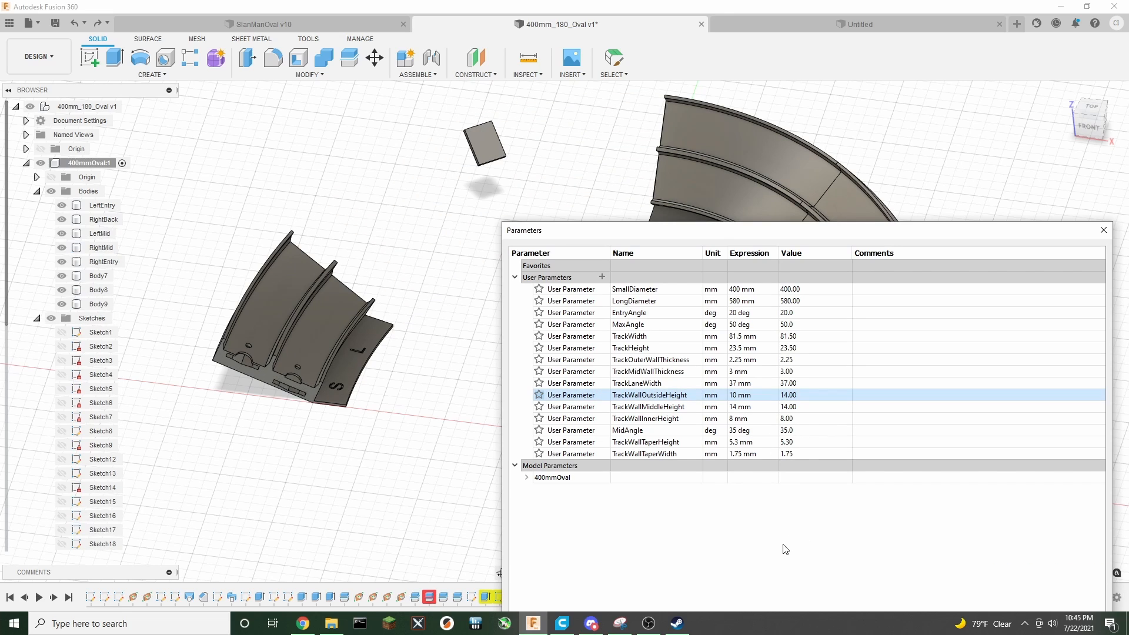
Set TrackWallOutsideHeight back to 16 mm and close the parameters dialog
{"action": "left_click_drag", "start_coordinate": [1061, 233], "coordinate": [763, 535]}
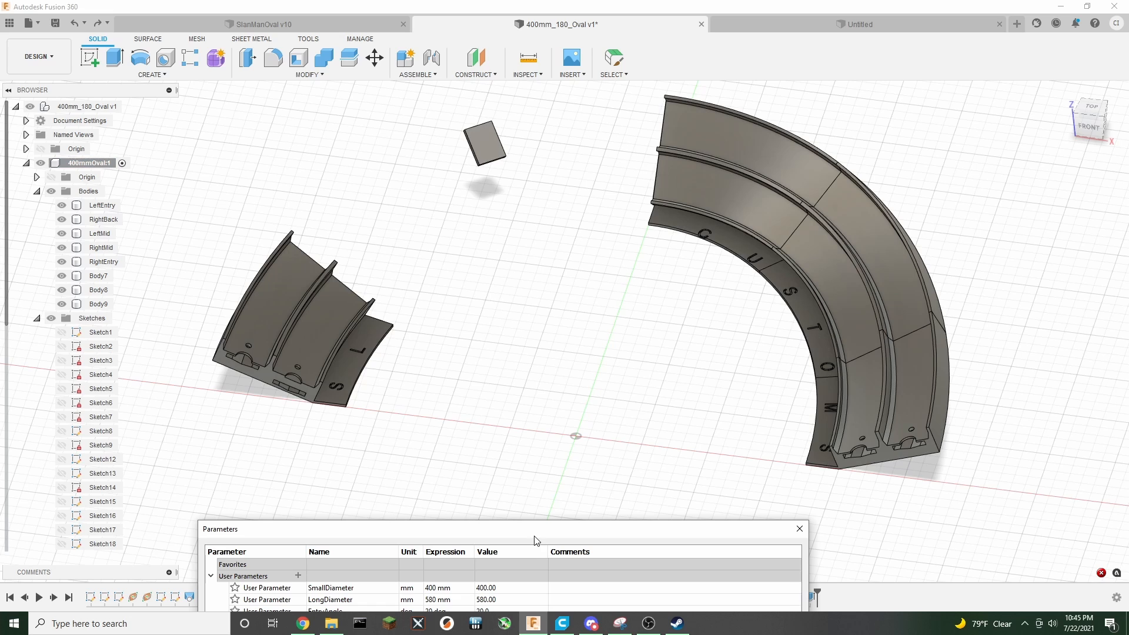
{"action": "left_click_drag", "start_coordinate": [534, 539], "coordinate": [781, 358]}
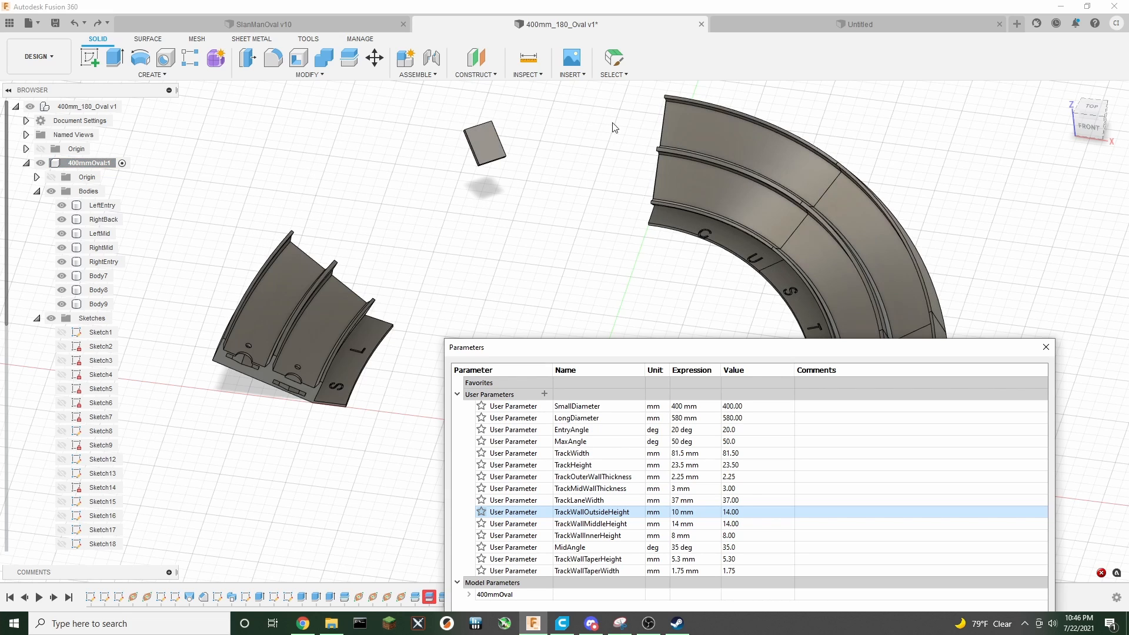
{"action": "double_click", "coordinate": [677, 516]}
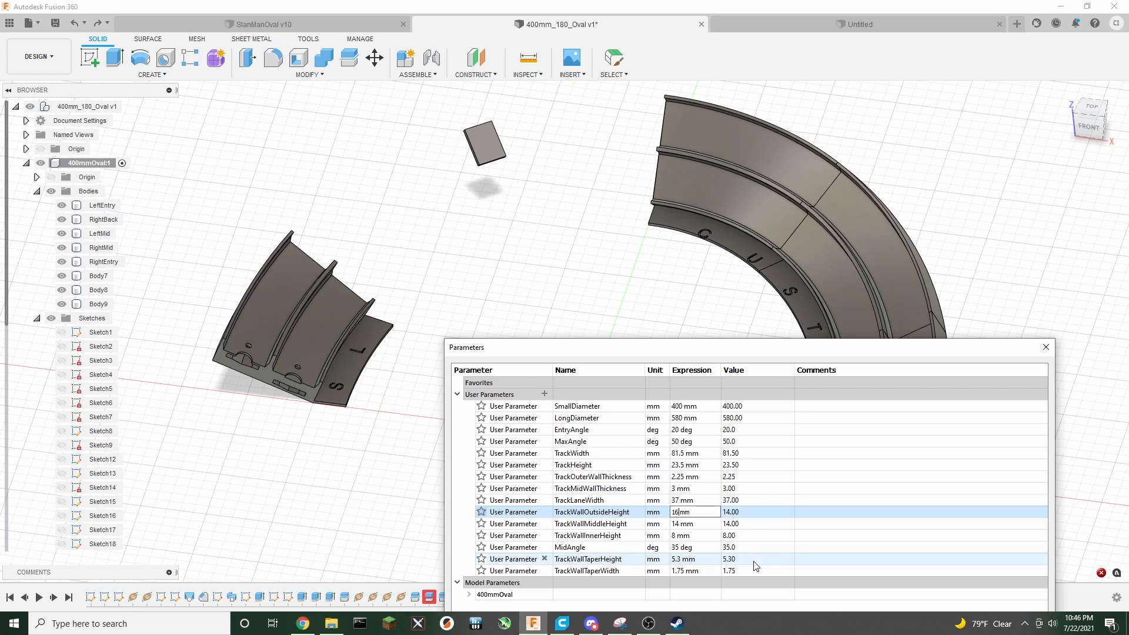
{"action": "type", "text": "16"}
{"action": "key", "text": "Return"}
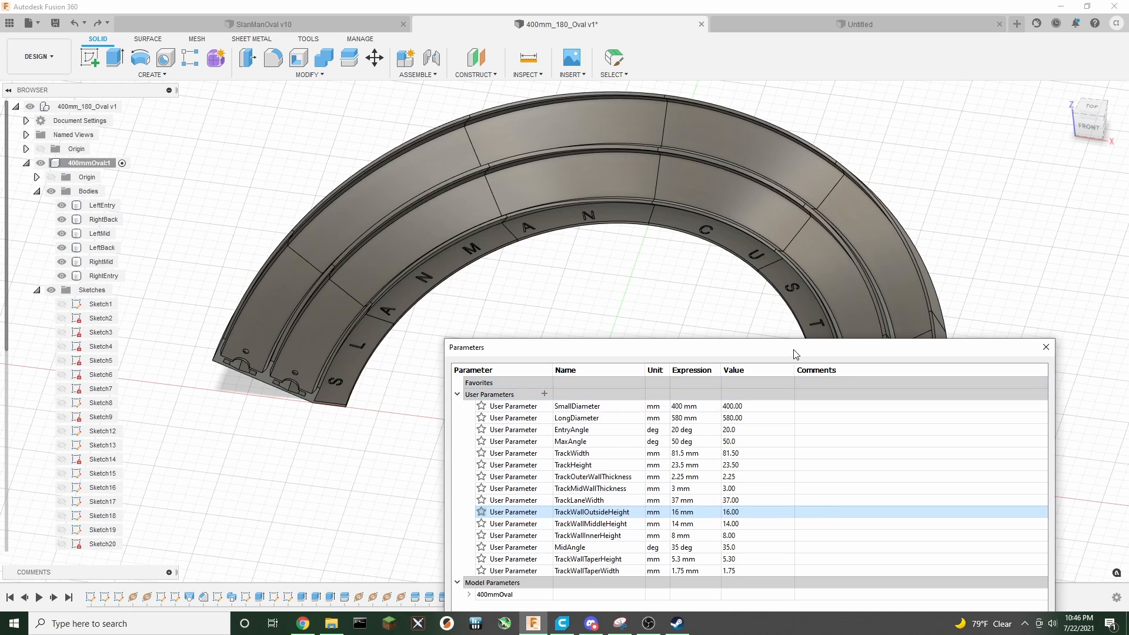
{"action": "left_click_drag", "start_coordinate": [794, 352], "coordinate": [588, 156]}
{"action": "left_click", "coordinate": [869, 559]}
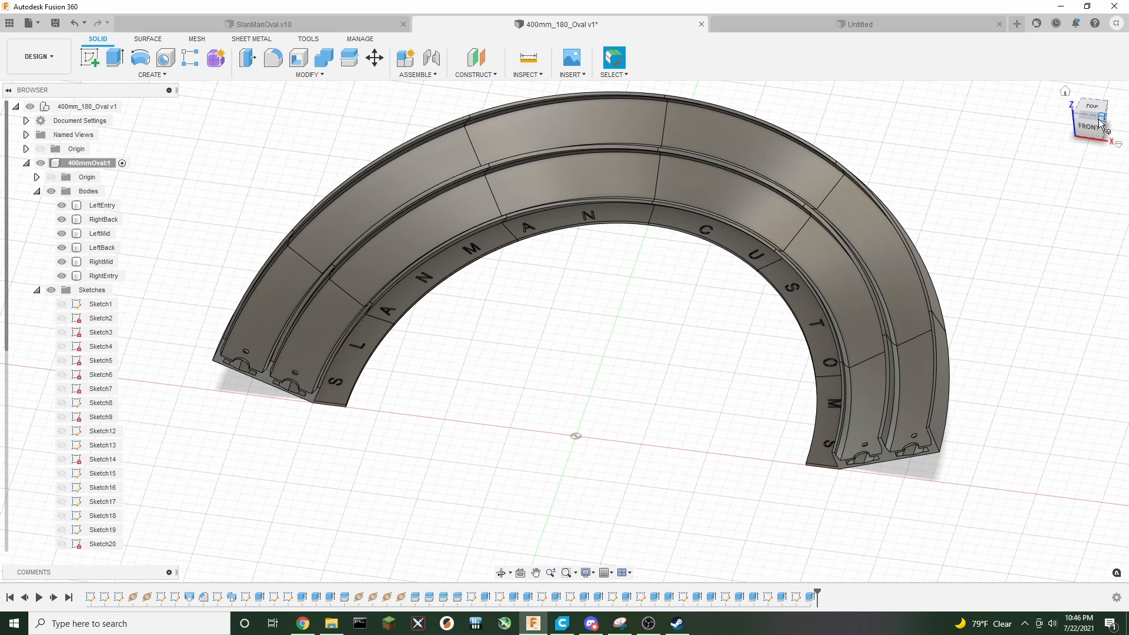
Switch to the front view and close the 400mm_180_Oval document without saving
{"action": "left_click_drag", "start_coordinate": [1105, 123], "coordinate": [1111, 124]}
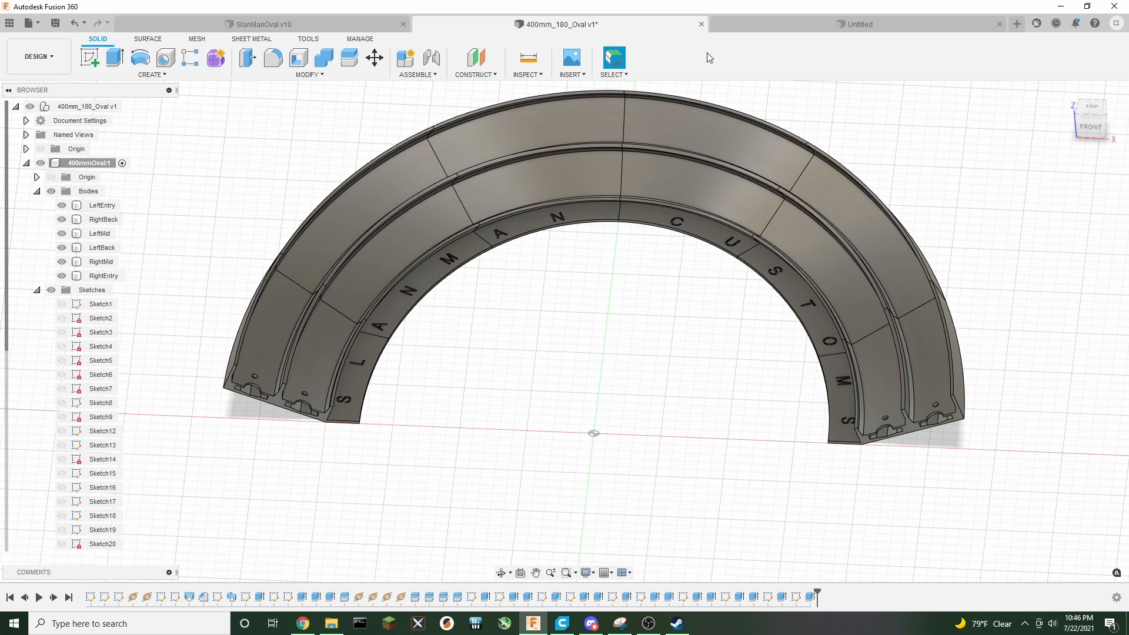
{"action": "left_click", "coordinate": [700, 25]}
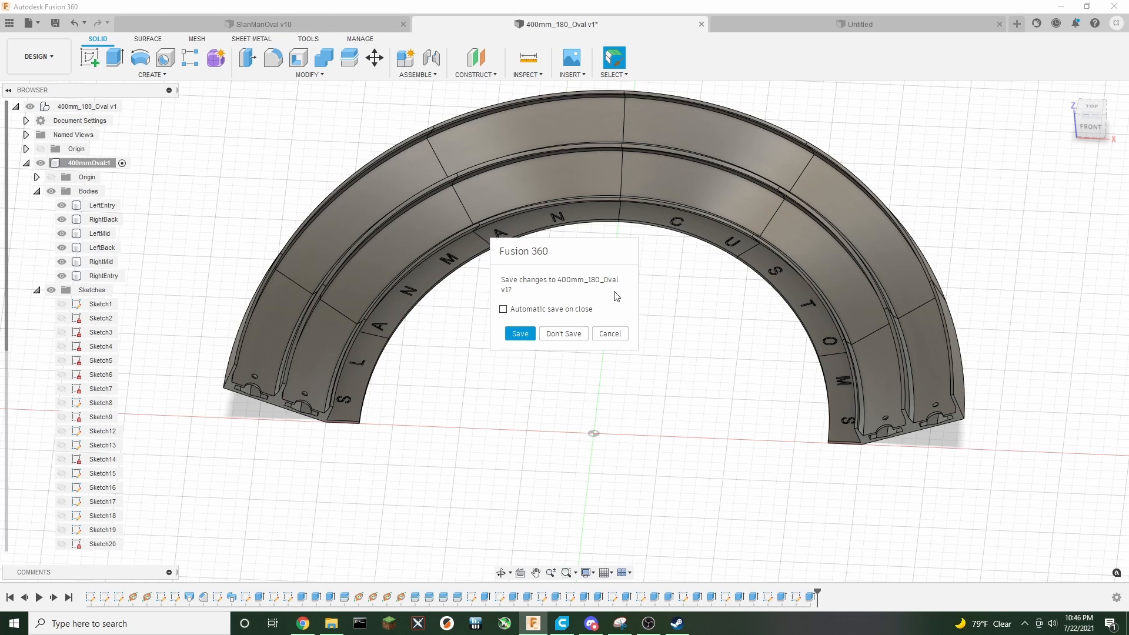
{"action": "left_click", "coordinate": [563, 334]}
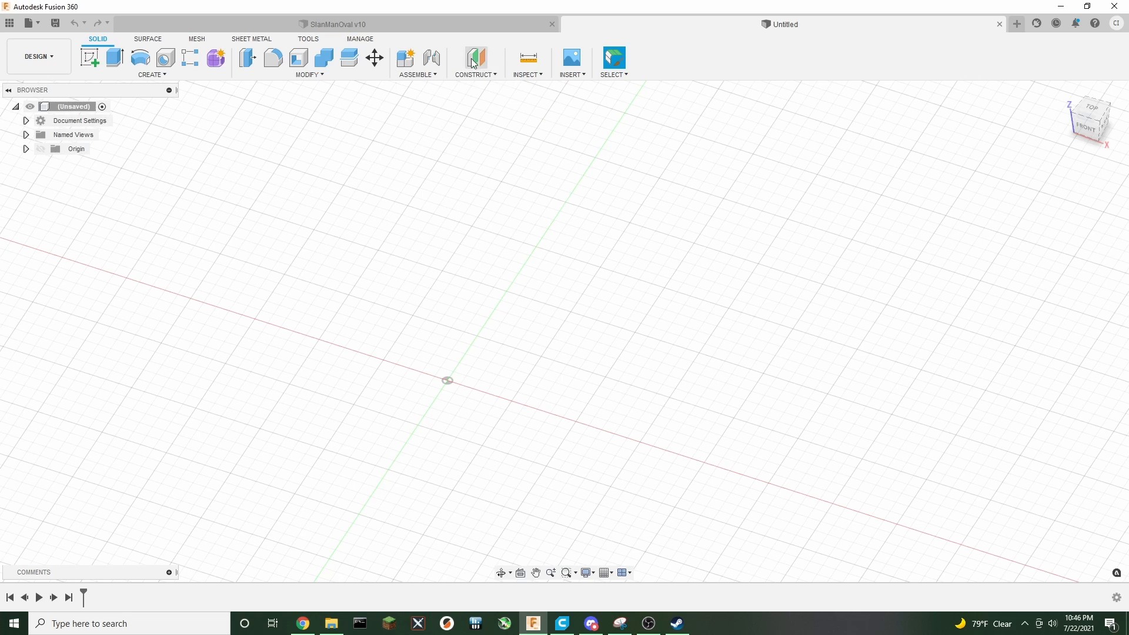
Create a new component named SingleLane180 in the untitled design and expand it
{"action": "left_click", "coordinate": [407, 60]}
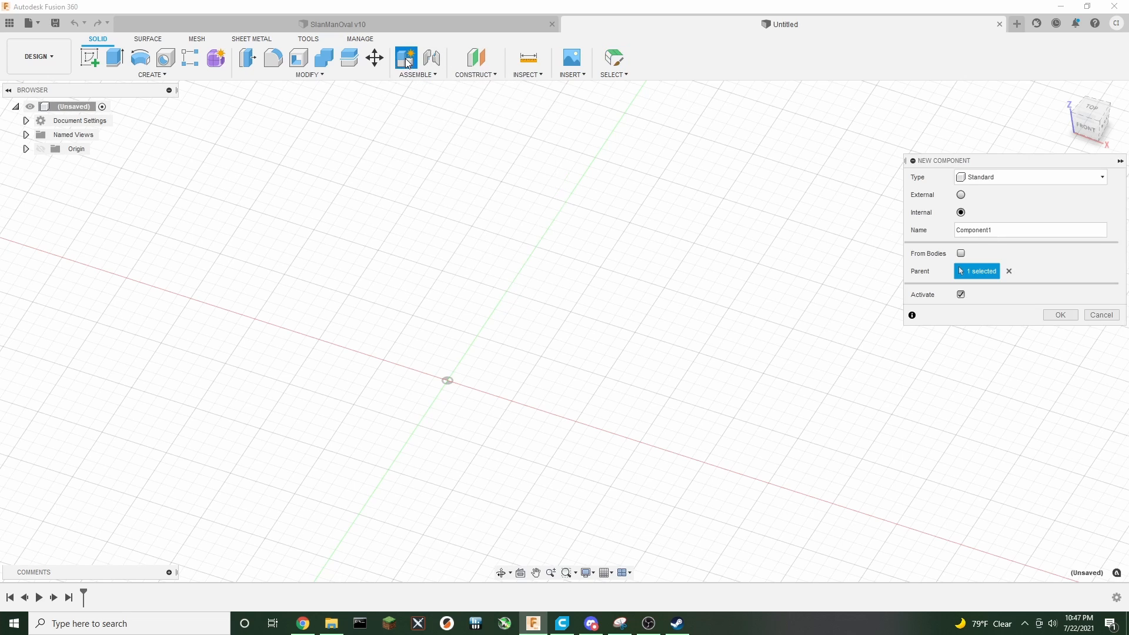
{"action": "double_click", "coordinate": [1005, 231]}
{"action": "type", "text": "Sin"}
{"action": "left_click", "coordinate": [1064, 320]}
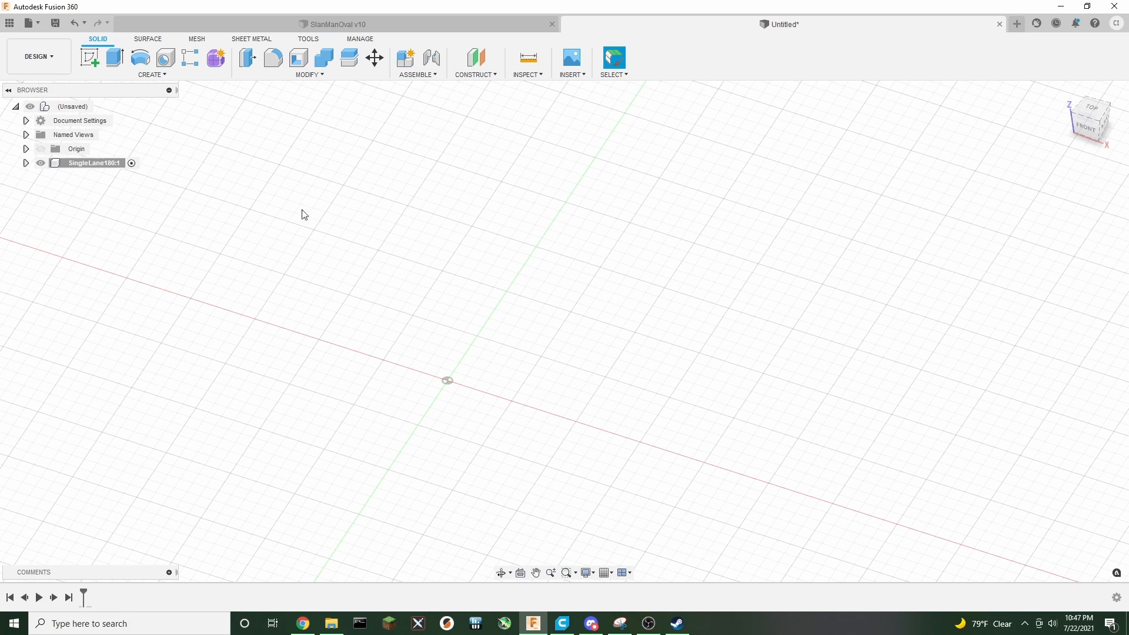
{"action": "left_click", "coordinate": [25, 162]}
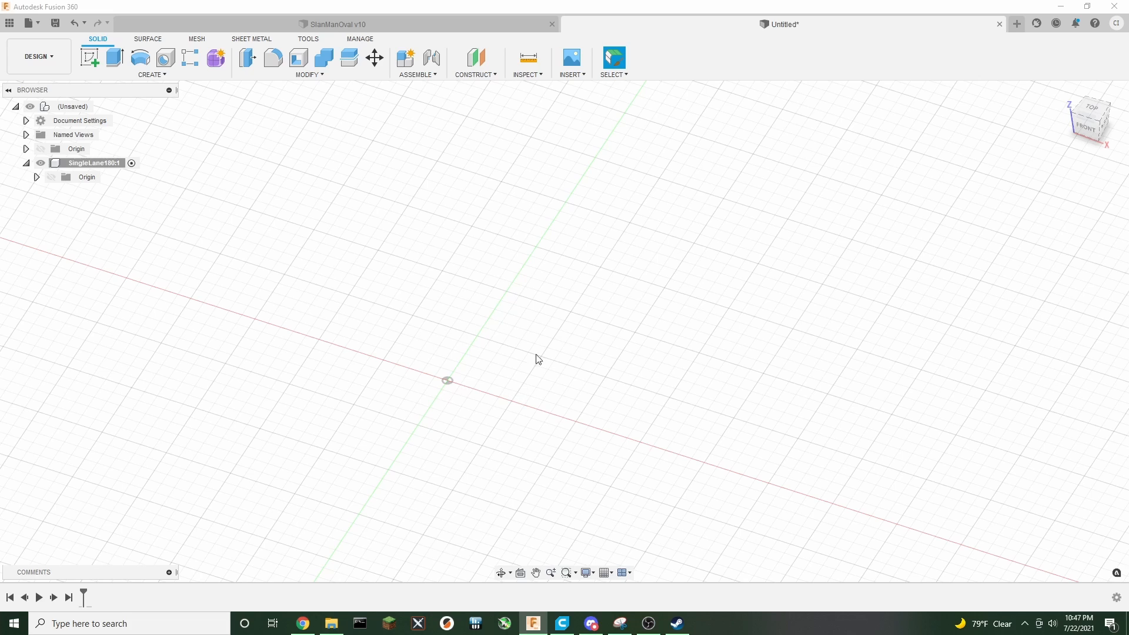
Add a user parameter named BuildPlate with expression 230 mm
{"action": "left_click", "coordinate": [301, 75]}
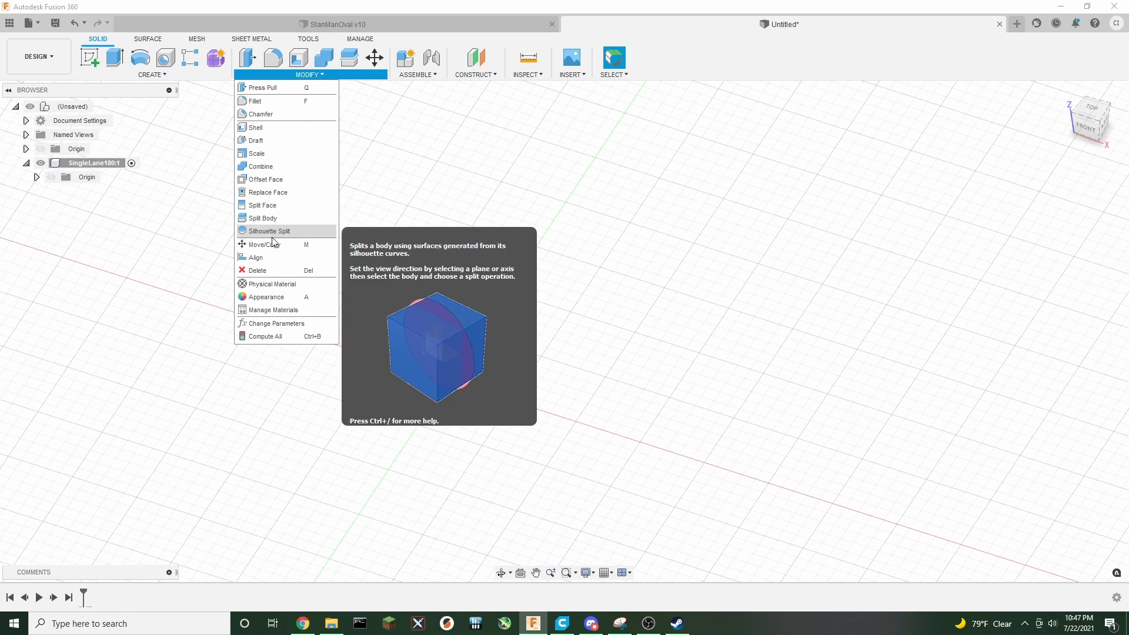
{"action": "left_click", "coordinate": [272, 325]}
{"action": "left_click", "coordinate": [393, 195]}
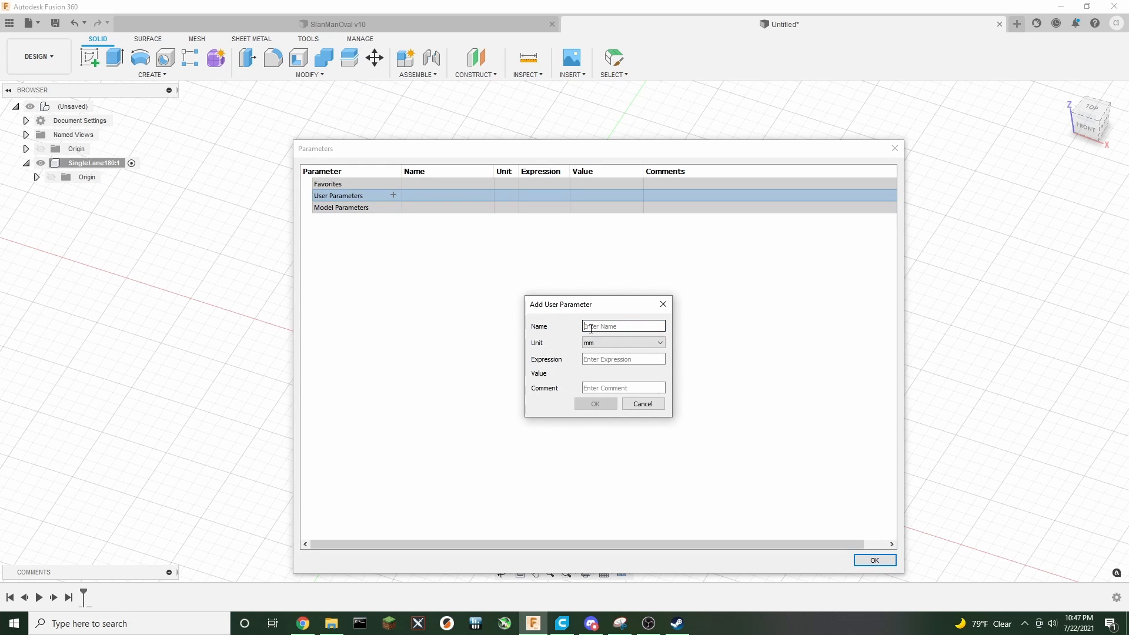
{"action": "type", "text": "BuildPlate"}
{"action": "key", "text": "Tab"}
{"action": "key", "text": "Tab"}
{"action": "type", "text": "23"}
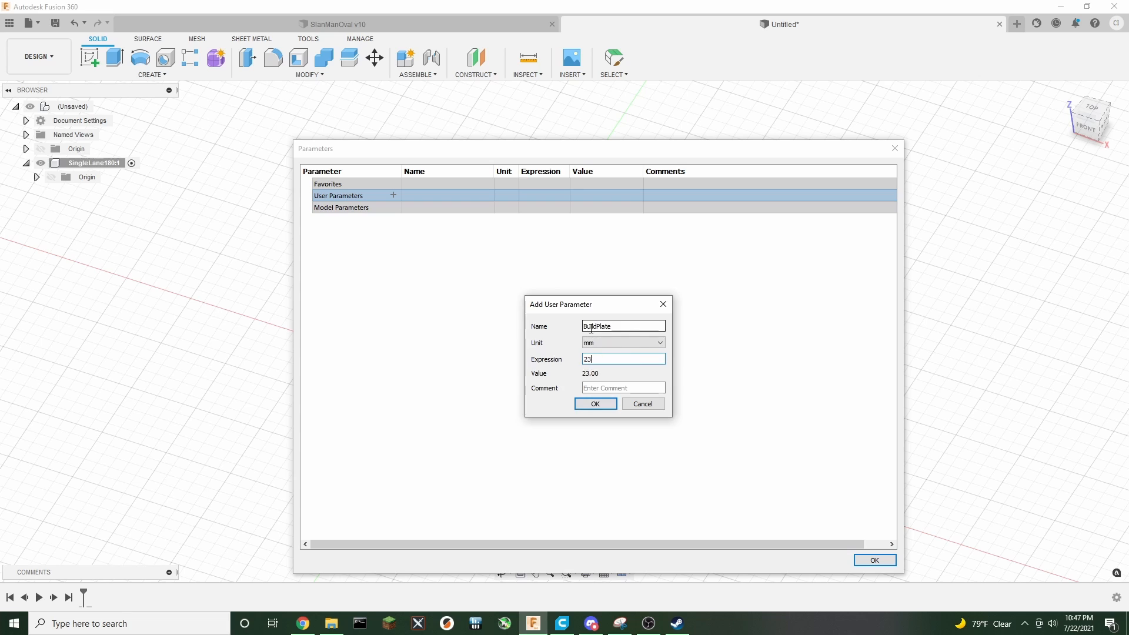
{"action": "left_click", "coordinate": [595, 404]}
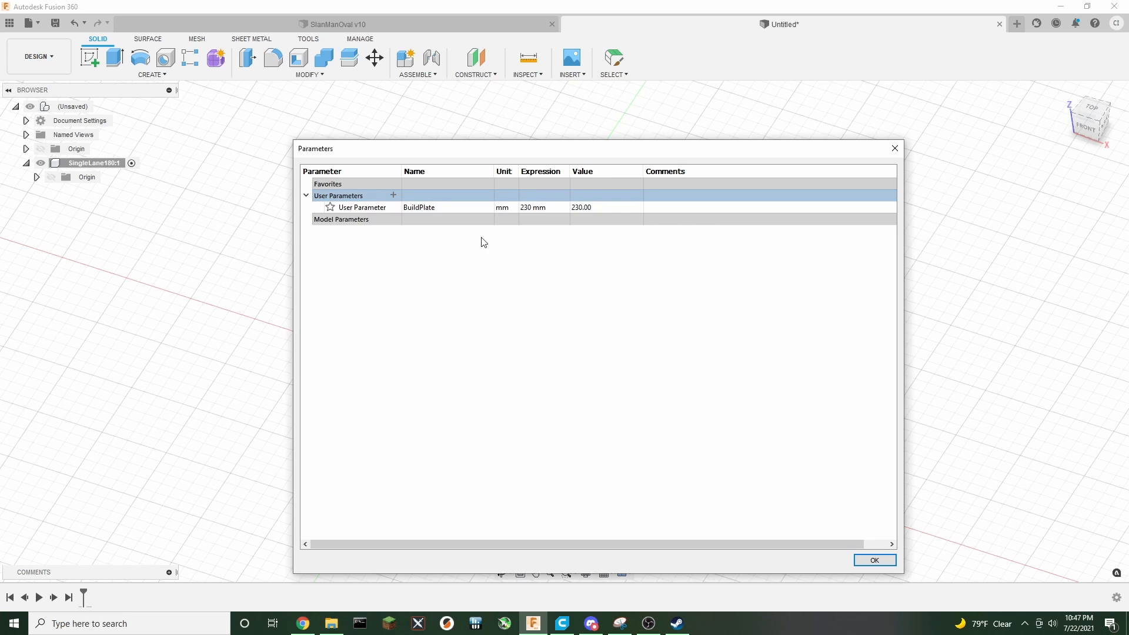
{"action": "left_click", "coordinate": [873, 560]}
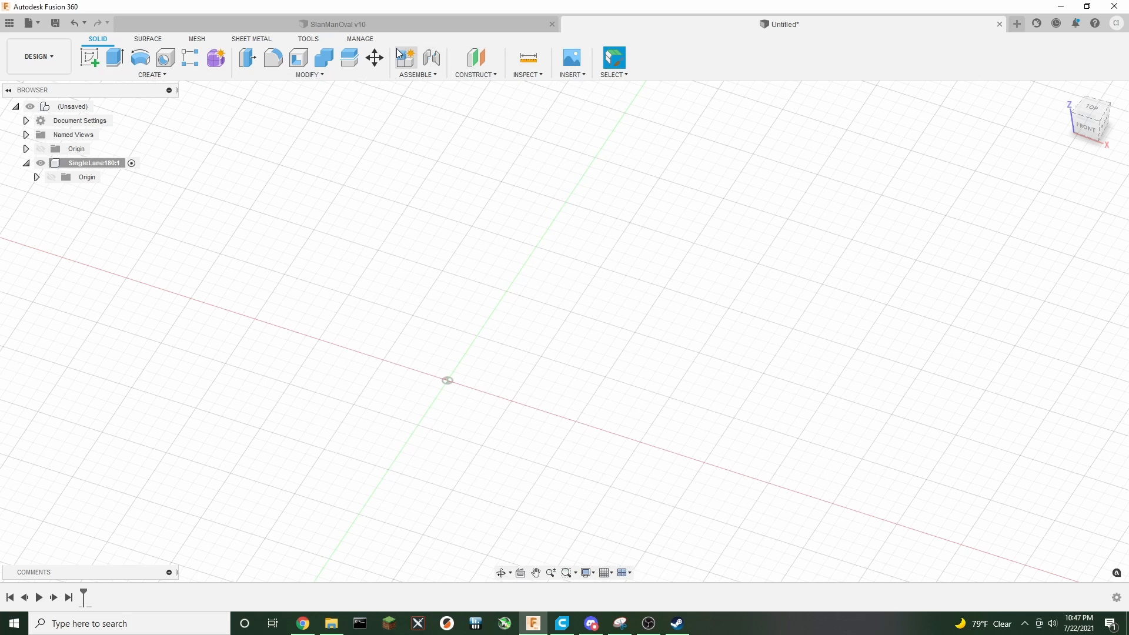
Start a sketch on the ground plane and draw a center rectangle at the origin with width and height both set to BuildPlate
{"action": "left_click", "coordinate": [90, 58]}
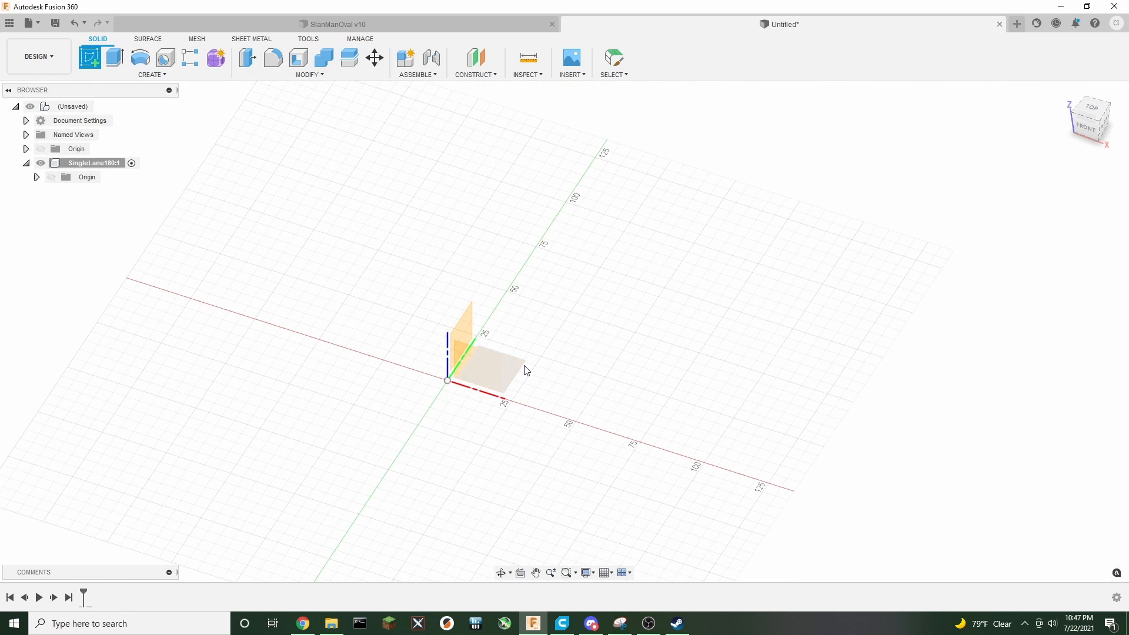
{"action": "left_click", "coordinate": [525, 371]}
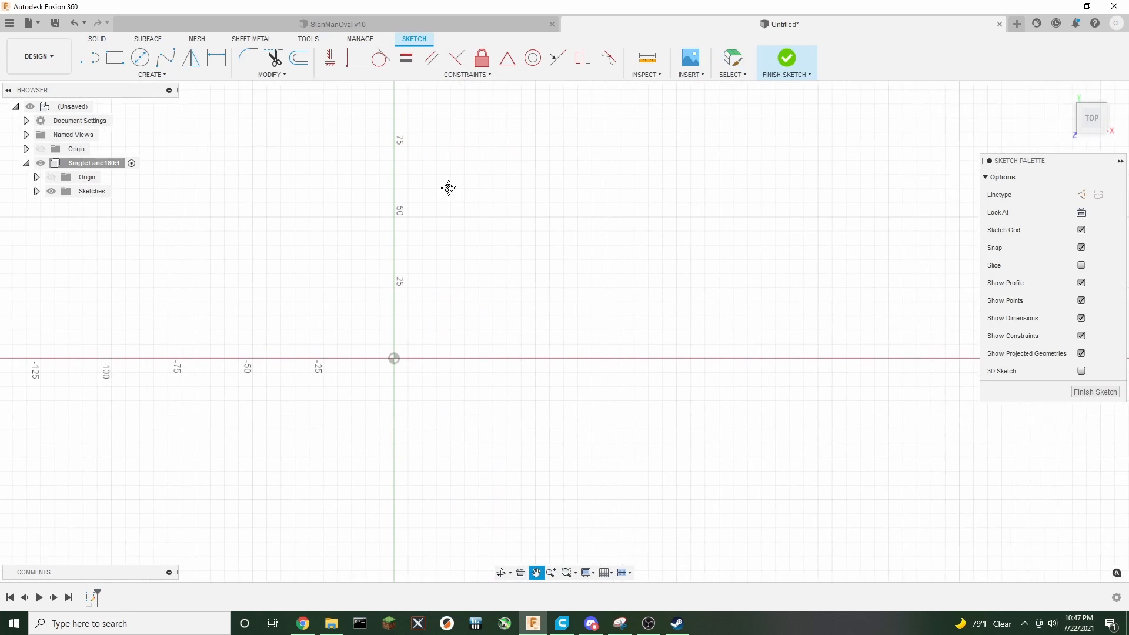
{"action": "left_click", "coordinate": [114, 57]}
{"action": "scroll", "coordinate": [256, 288], "scroll_direction": "down", "scroll_amount": 2}
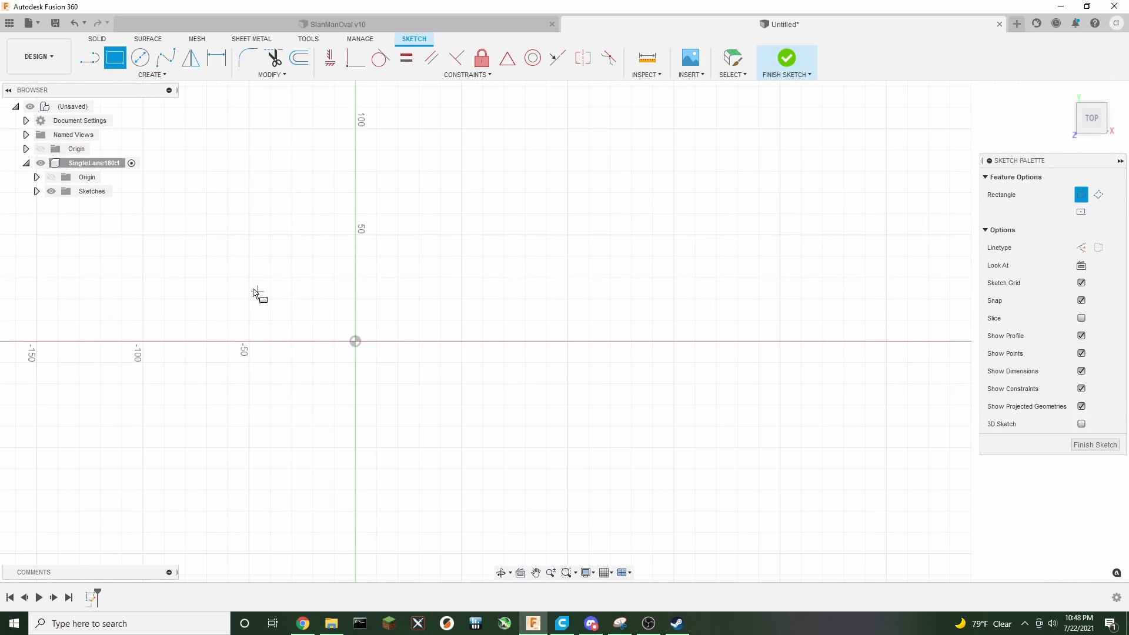
{"action": "middle_click_drag", "start_coordinate": [255, 294], "coordinate": [407, 280]}
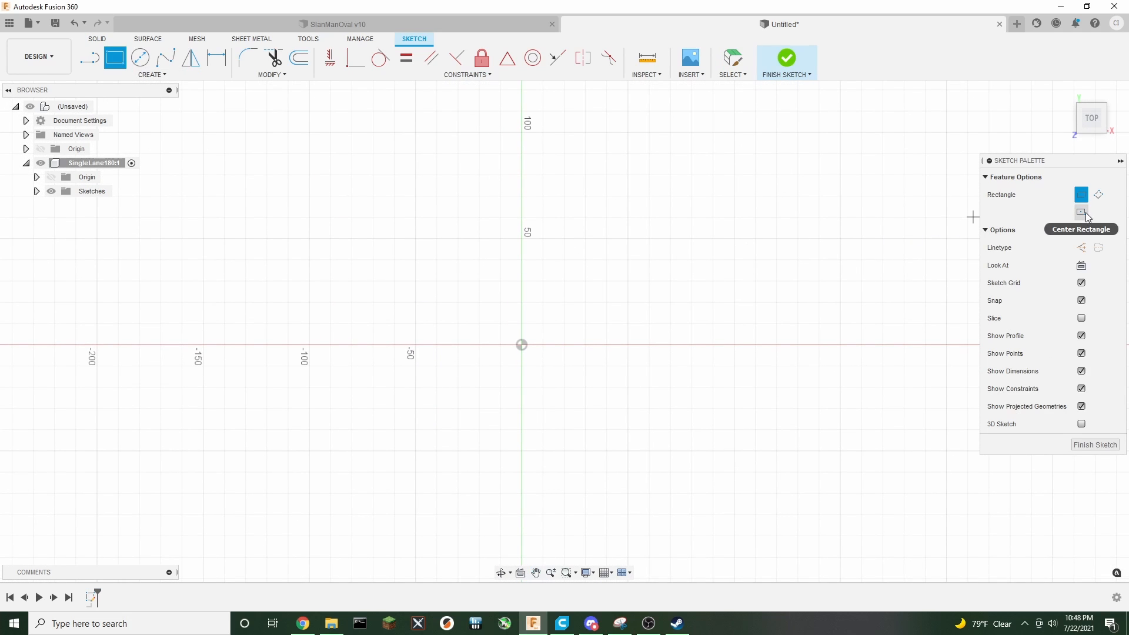
{"action": "left_click", "coordinate": [1081, 212]}
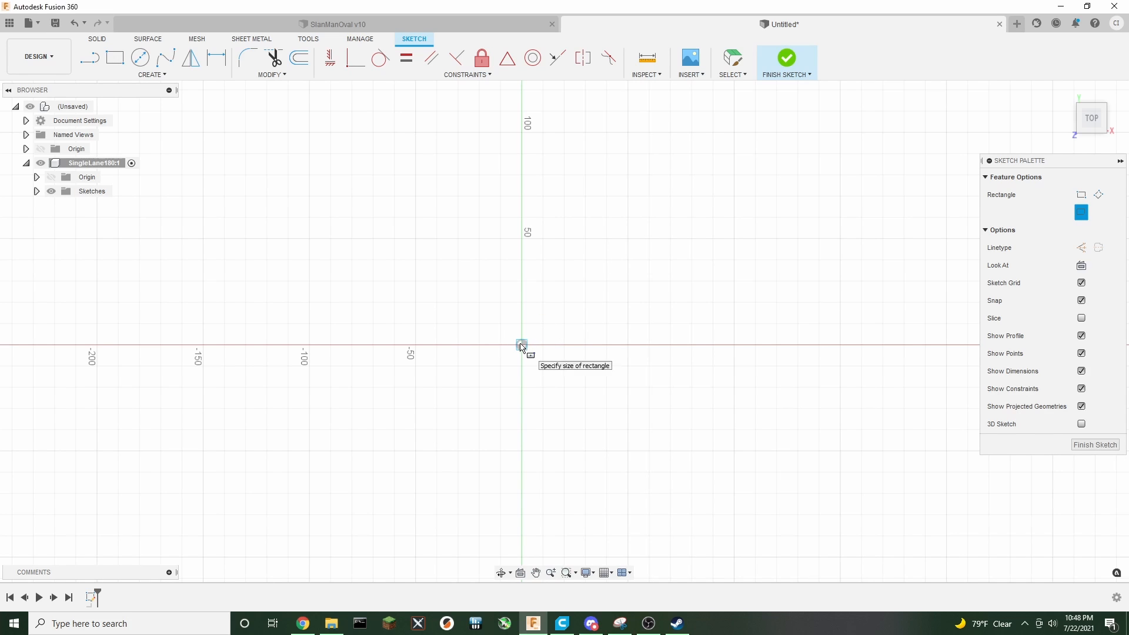
{"action": "left_click", "coordinate": [522, 345]}
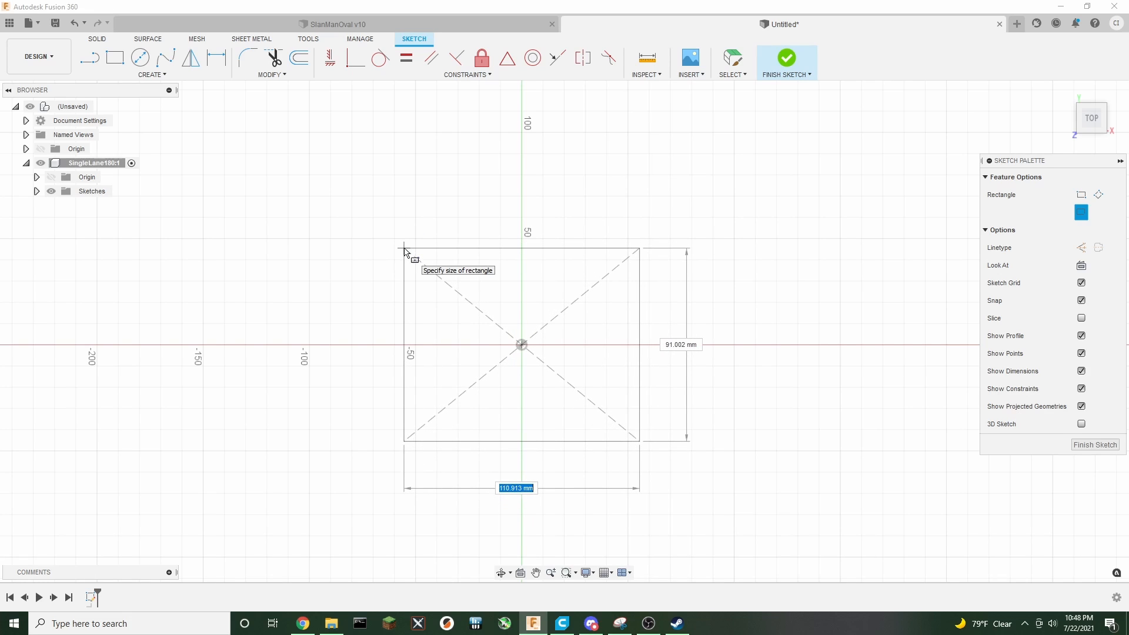
{"action": "type", "text": "23"}
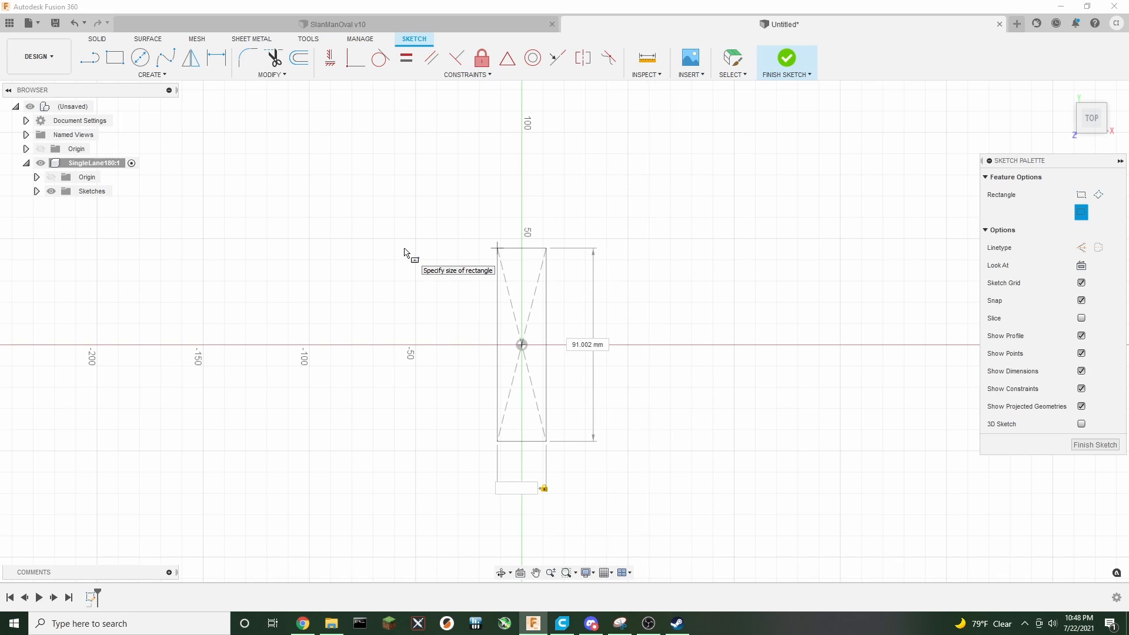
{"action": "type", "text": "b"}
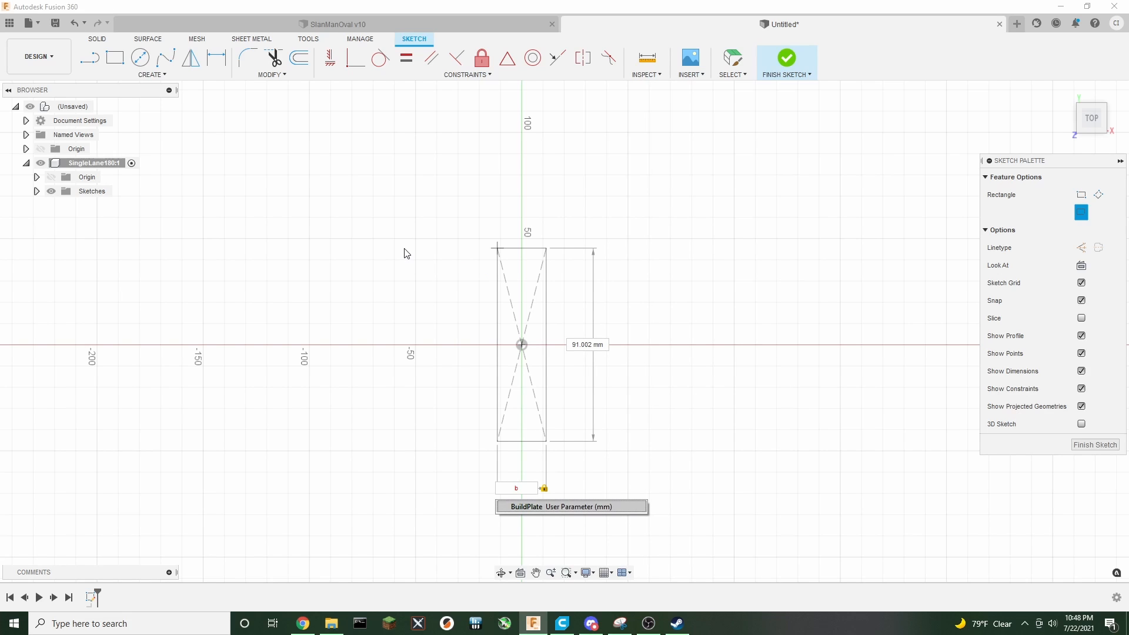
{"action": "key", "text": "Return"}
{"action": "key", "text": "Tab"}
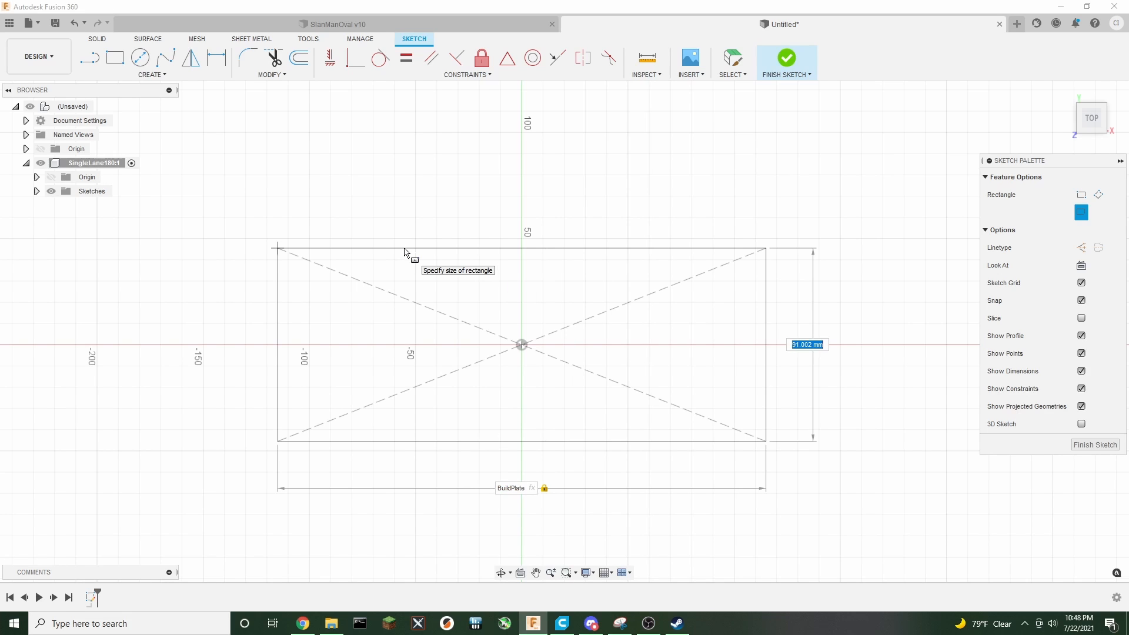
{"action": "type", "text": "bui"}
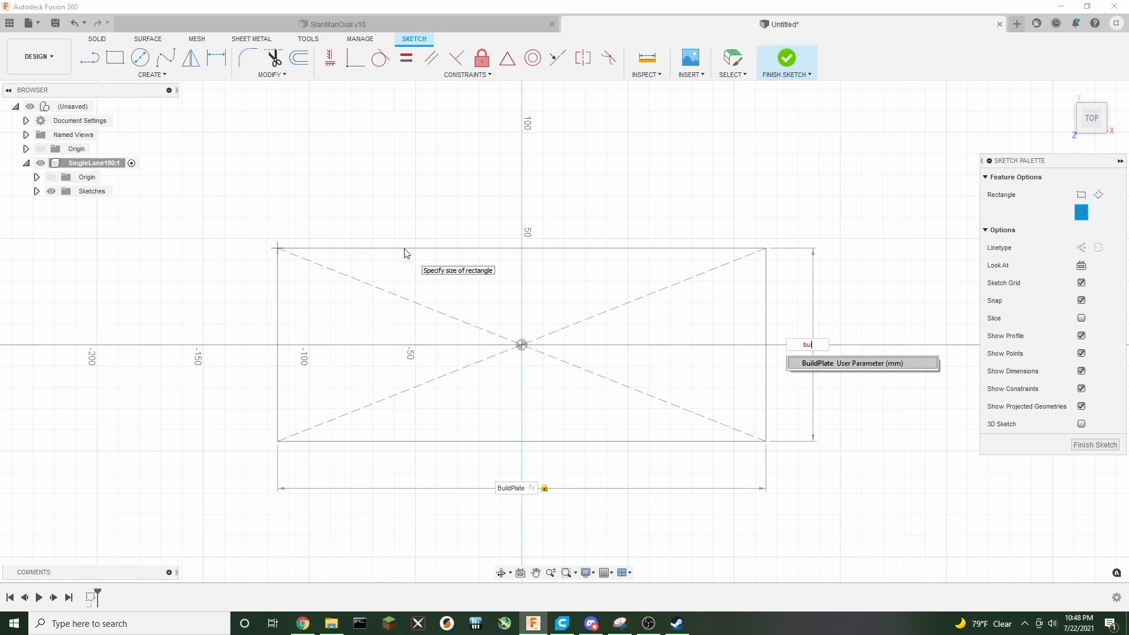
{"action": "key", "text": "Return"}
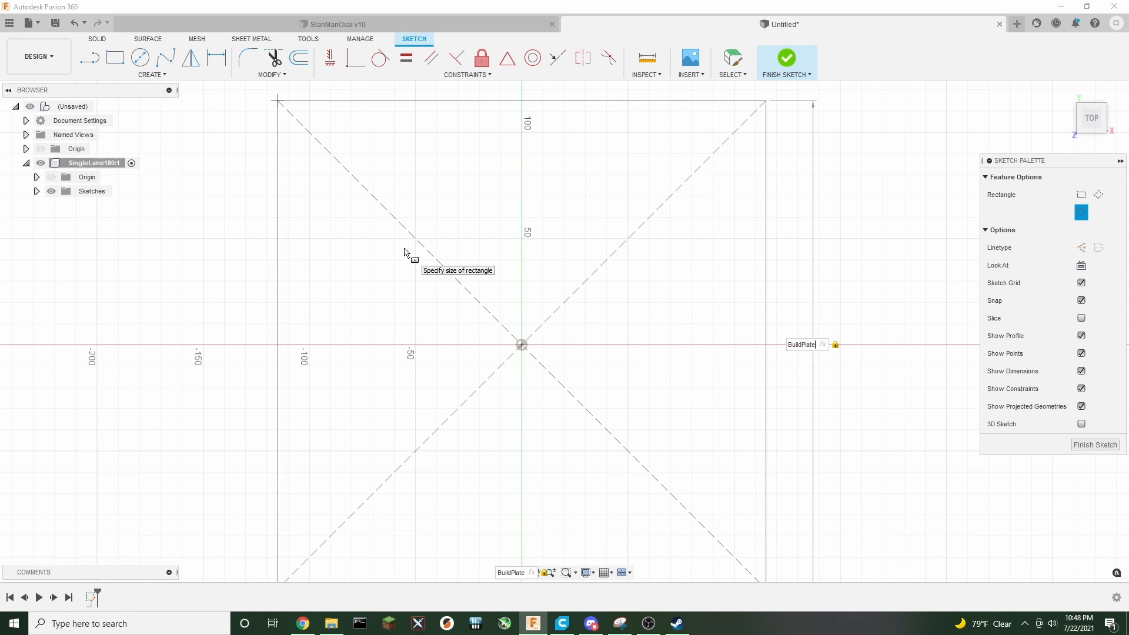
{"action": "key", "text": "Return"}
{"action": "scroll", "coordinate": [339, 312], "scroll_direction": "down", "scroll_amount": 2}
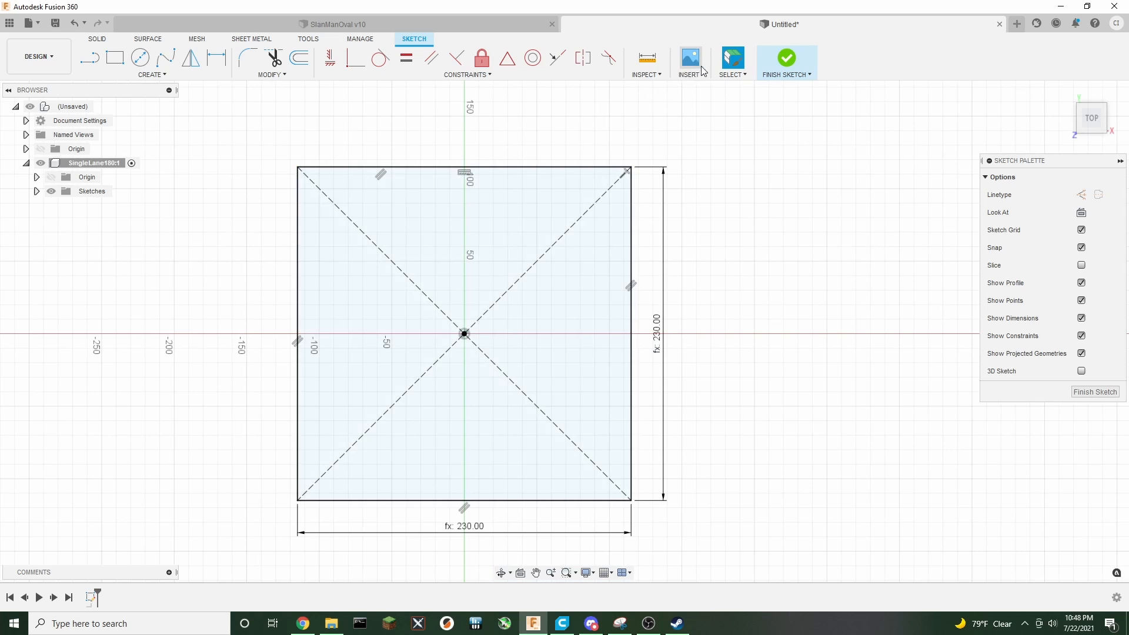
Convert all four rectangle edges to construction lines
{"action": "left_click", "coordinate": [587, 168]}
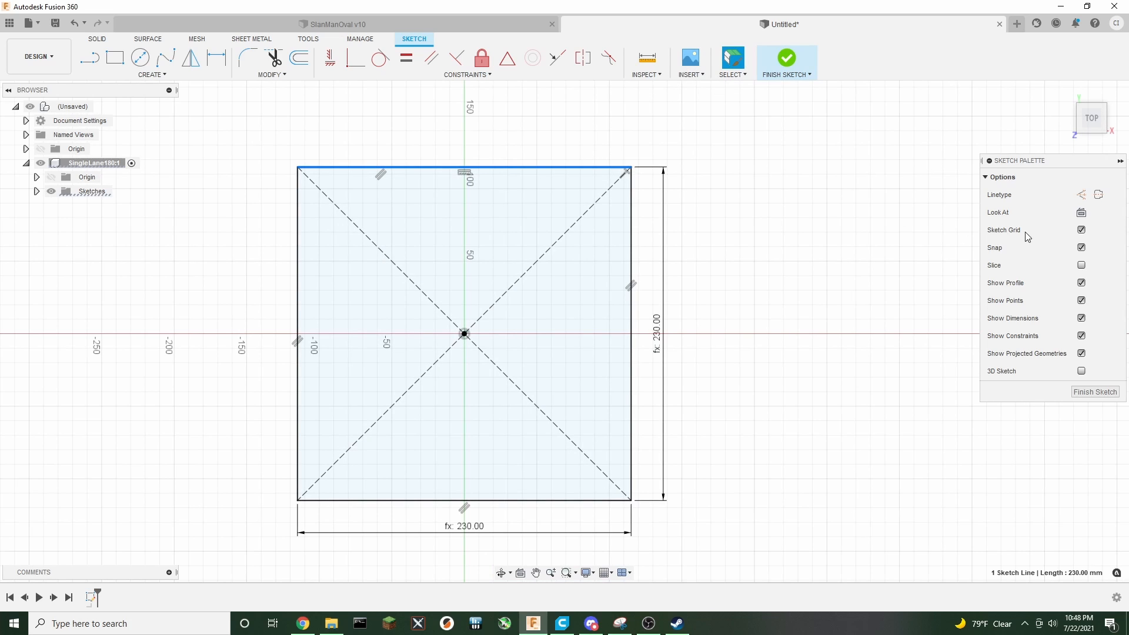
{"action": "double_click", "coordinate": [544, 168]}
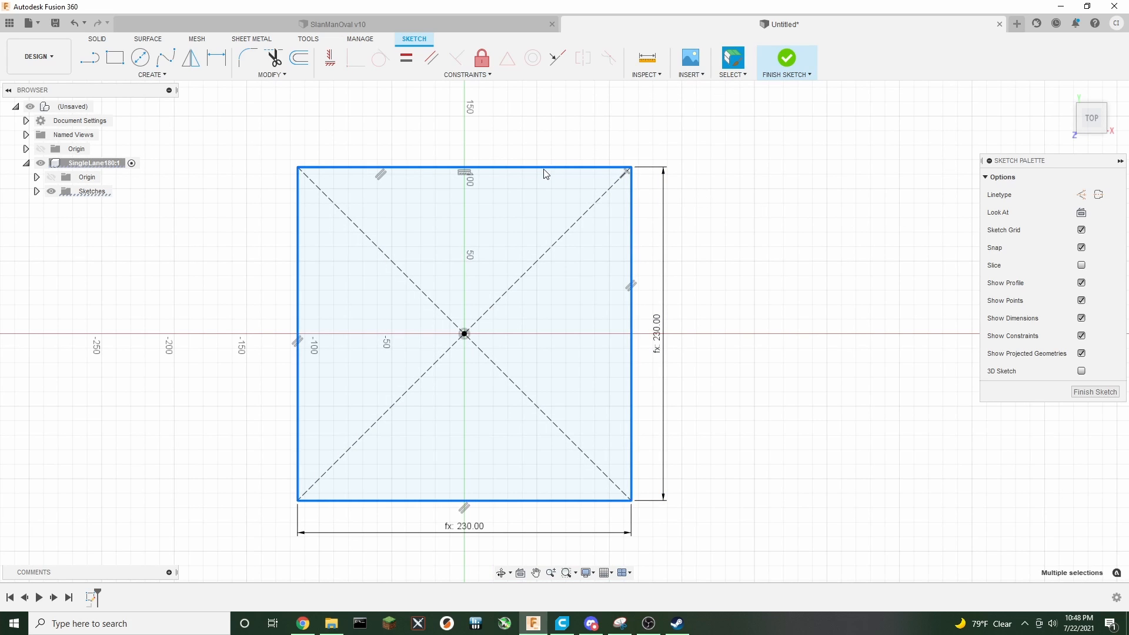
{"action": "left_click", "coordinate": [1080, 195]}
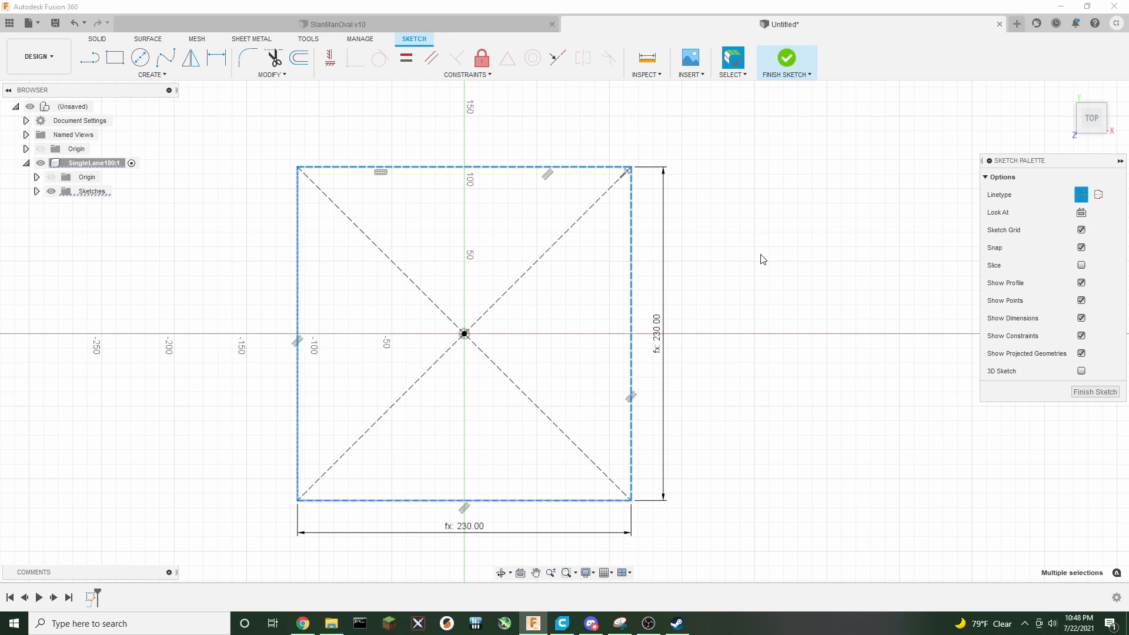
{"action": "left_click", "coordinate": [771, 199]}
{"action": "middle_click_drag", "start_coordinate": [713, 179], "coordinate": [817, 177]}
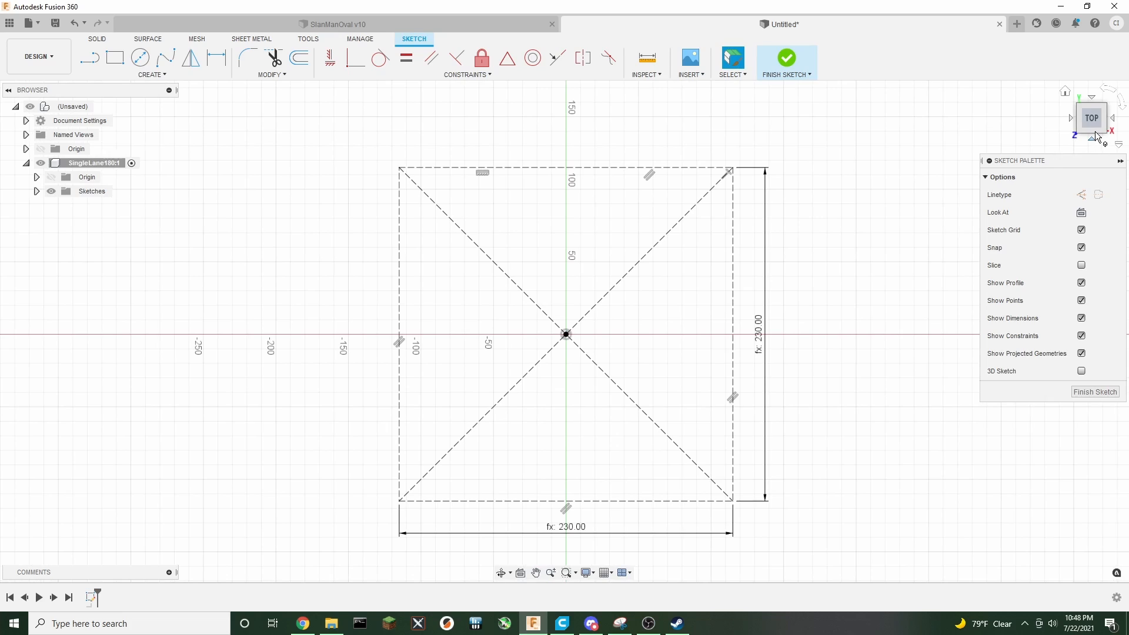
{"action": "mouse_move", "coordinate": [1096, 137]}
{"action": "left_mouse_down"}
{"action": "mouse_move", "coordinate": [1090, 107]}
{"action": "mouse_move", "coordinate": [1101, 131]}
{"action": "left_mouse_up"}
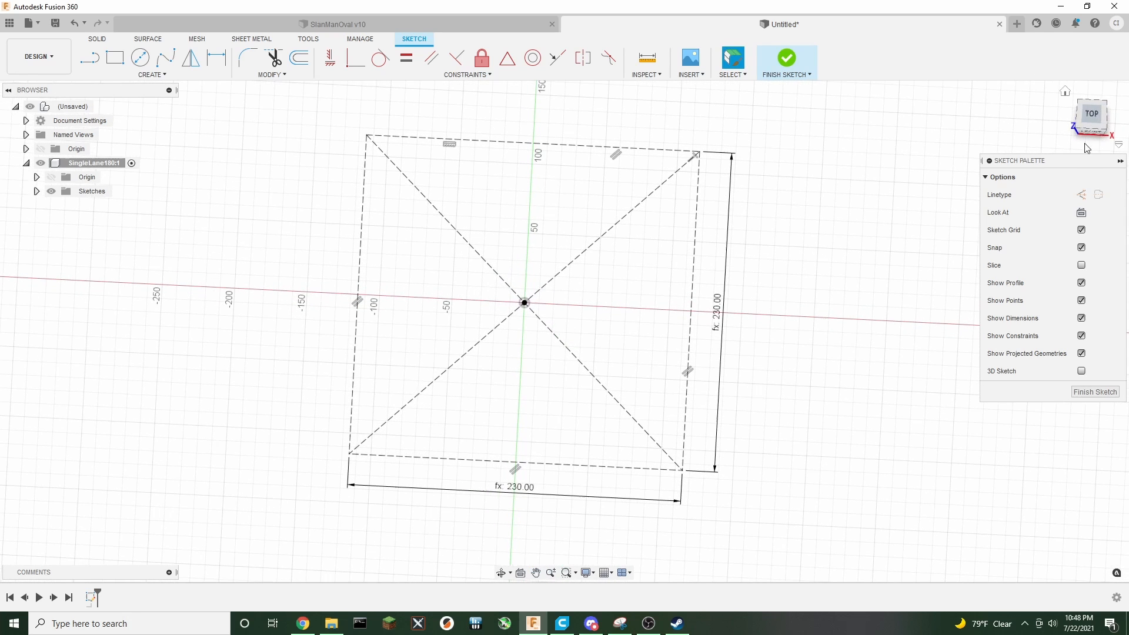
Place a sketch point at the midpoint of the rectangle's bottom edge and exit the point tool
{"action": "left_click", "coordinate": [159, 78]}
{"action": "left_click", "coordinate": [98, 206]}
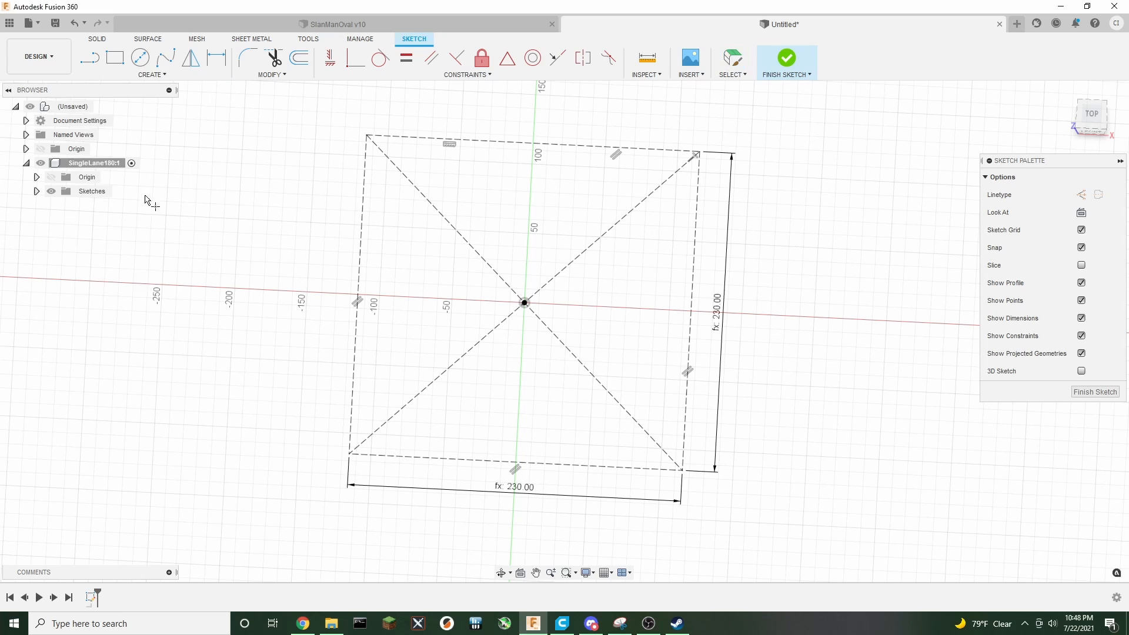
{"action": "left_click", "coordinate": [1080, 194]}
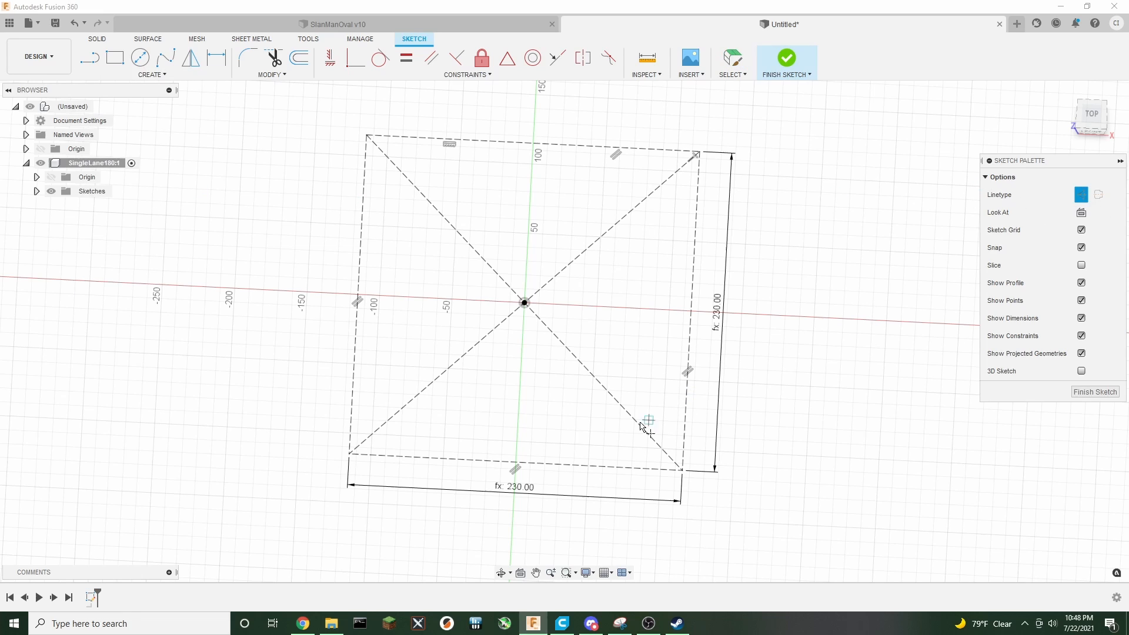
{"action": "left_click", "coordinate": [515, 462]}
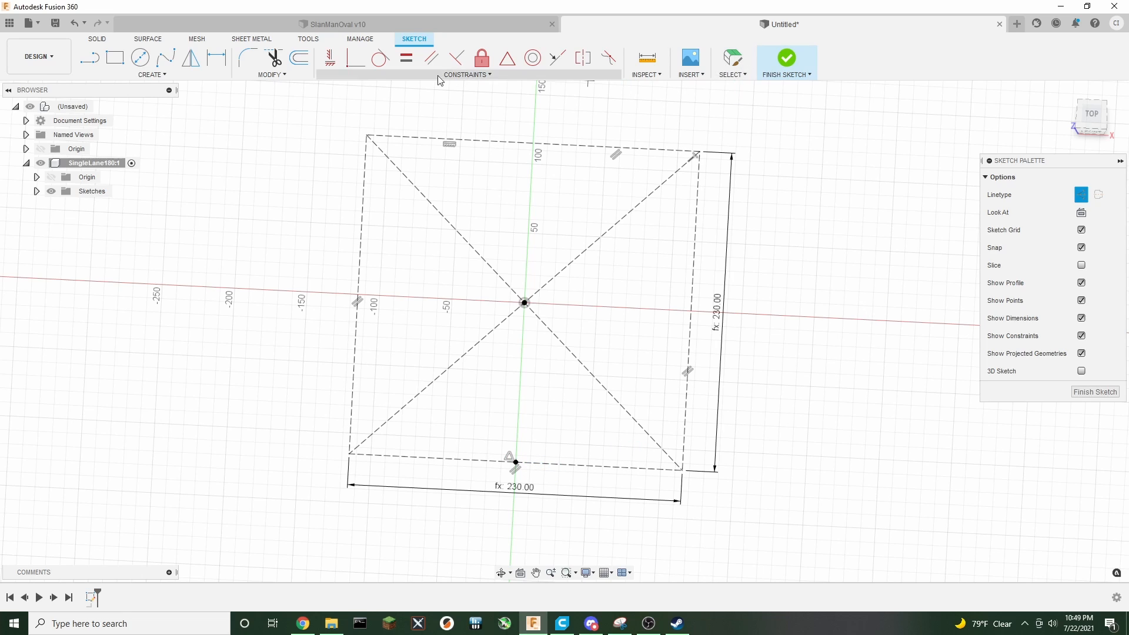
{"action": "left_click", "coordinate": [733, 57]}
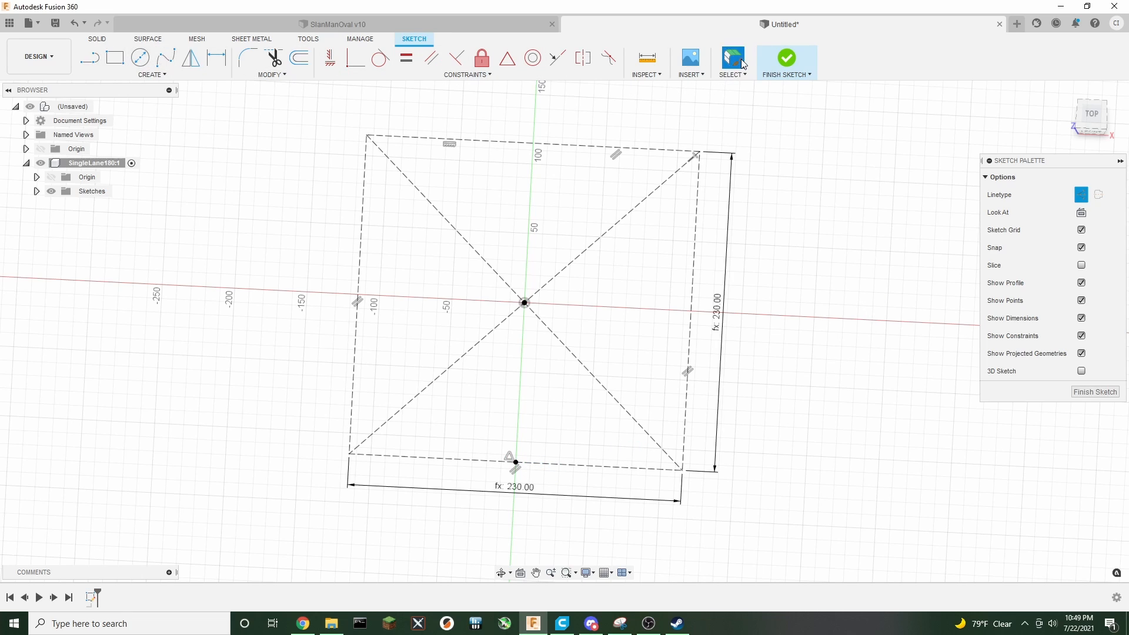
Try to move the rectangle's lines and bottom midpoint point-to-point from that midpoint to the origin, then cancel
{"action": "left_click", "coordinate": [568, 148]}
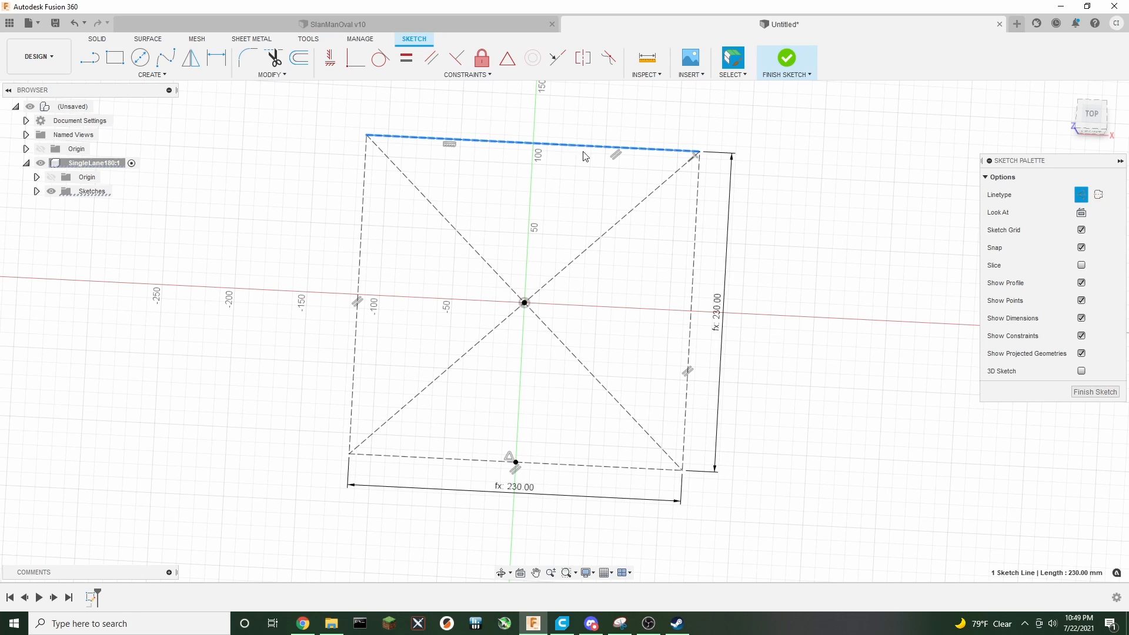
{"action": "left_click", "coordinate": [695, 223], "text": "shift"}
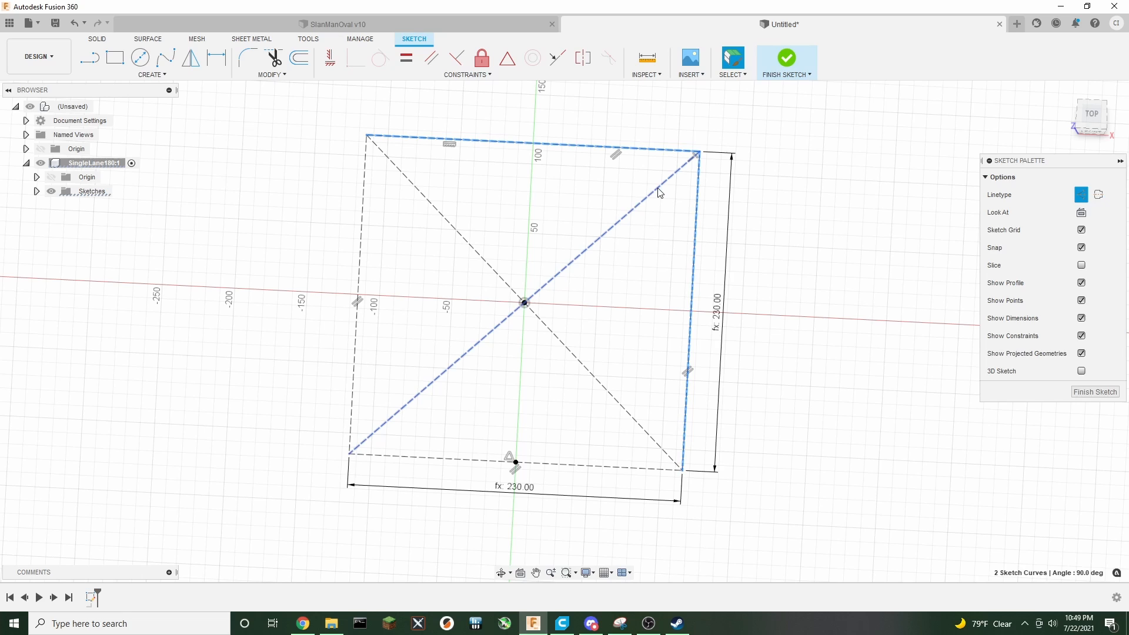
{"action": "left_click", "coordinate": [659, 192], "text": "shift"}
{"action": "left_click", "coordinate": [486, 261], "text": "shift"}
{"action": "left_click", "coordinate": [359, 247], "text": "shift"}
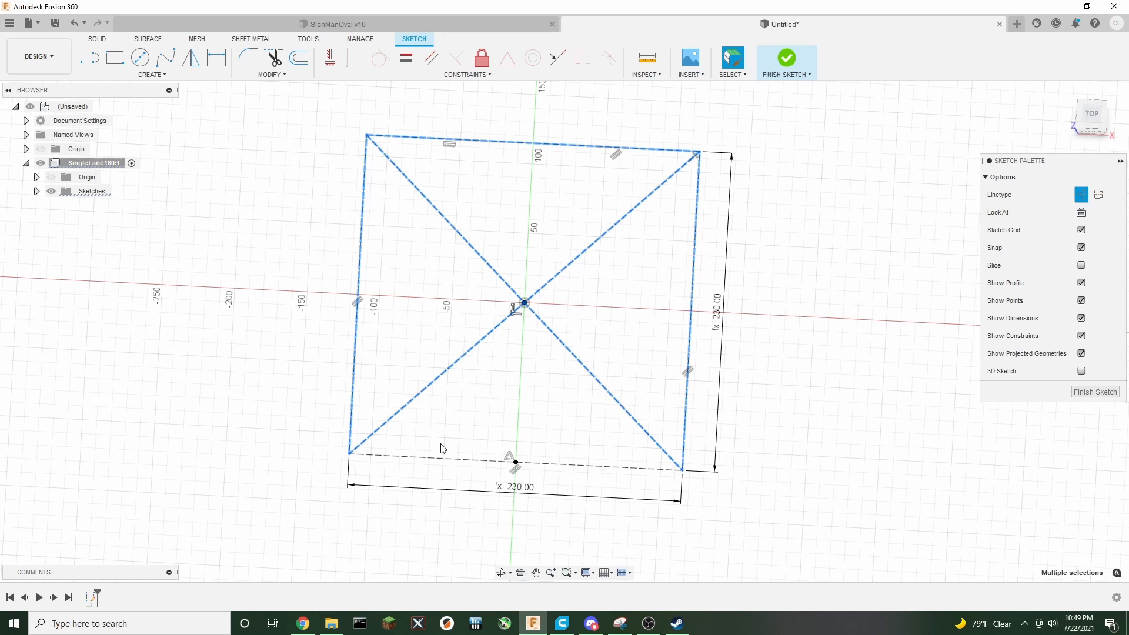
{"action": "left_click", "coordinate": [518, 463], "text": "shift"}
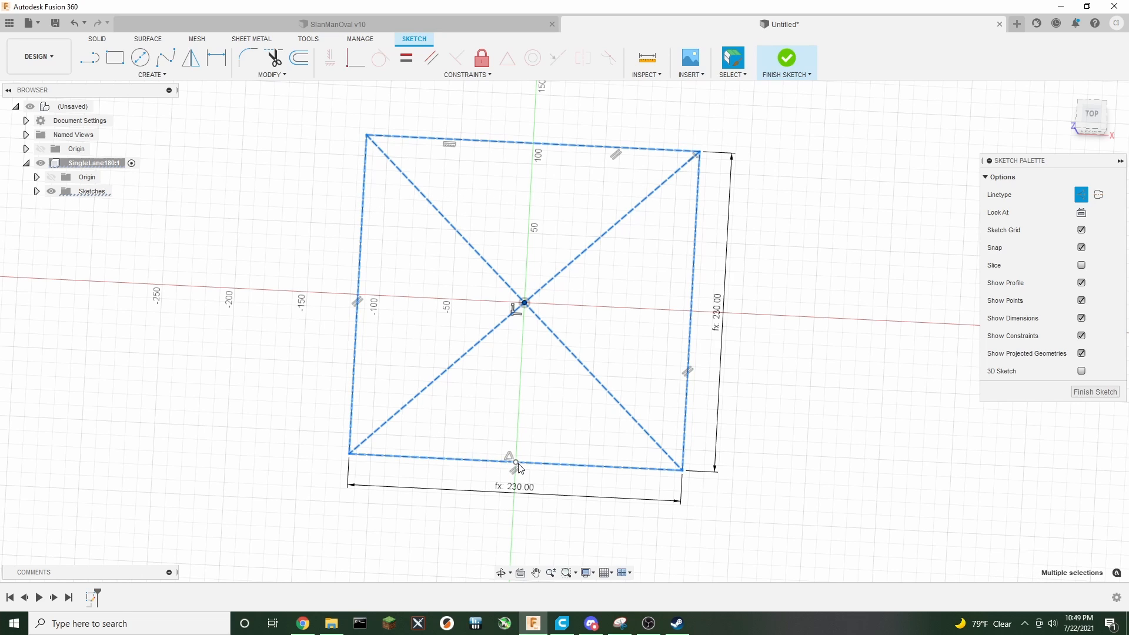
{"action": "key", "text": "m"}
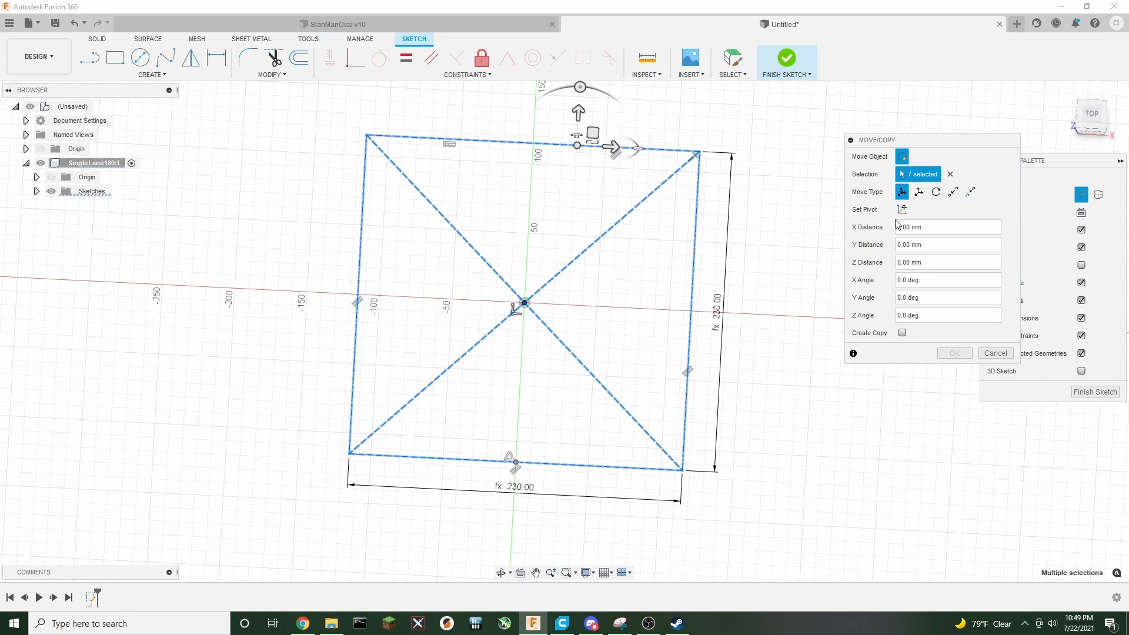
{"action": "left_click", "coordinate": [953, 192]}
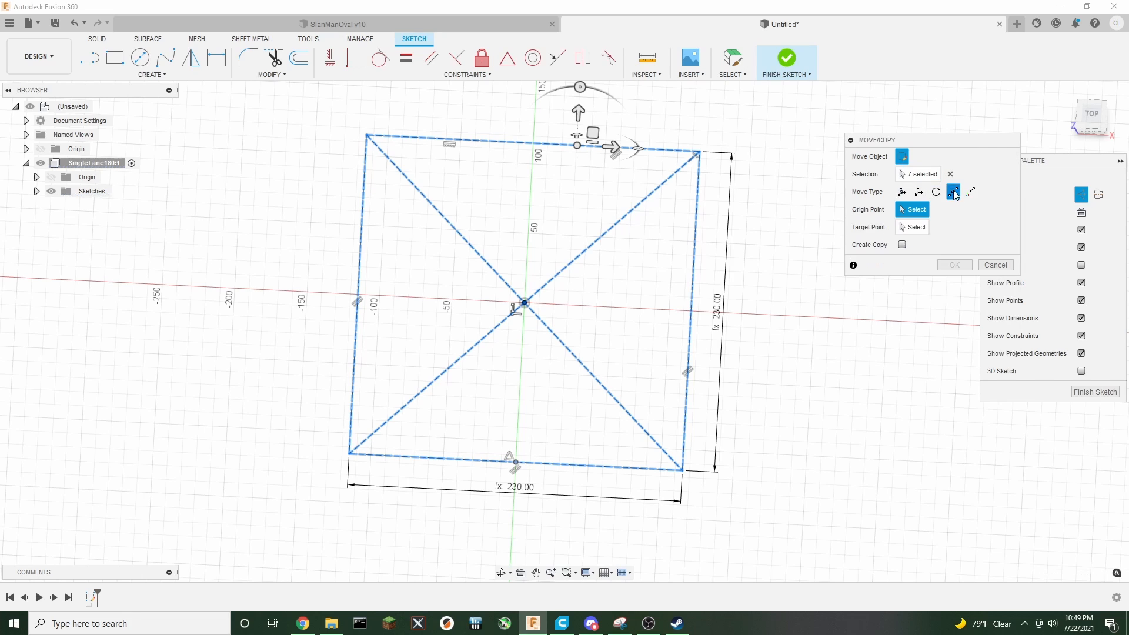
{"action": "left_click", "coordinate": [516, 462]}
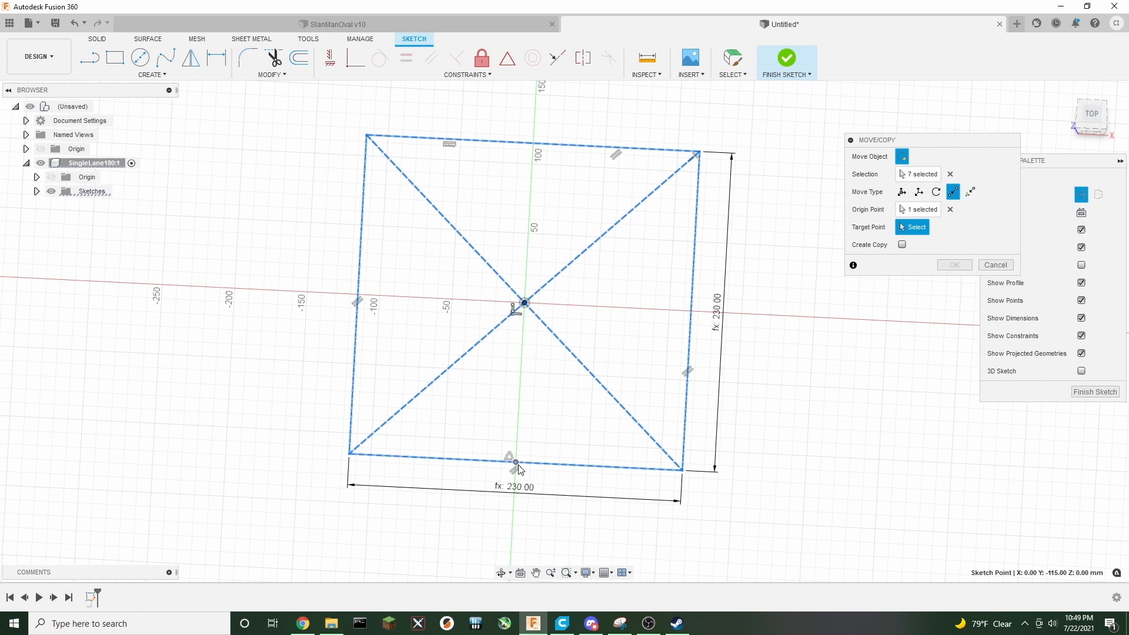
{"action": "left_click", "coordinate": [525, 304]}
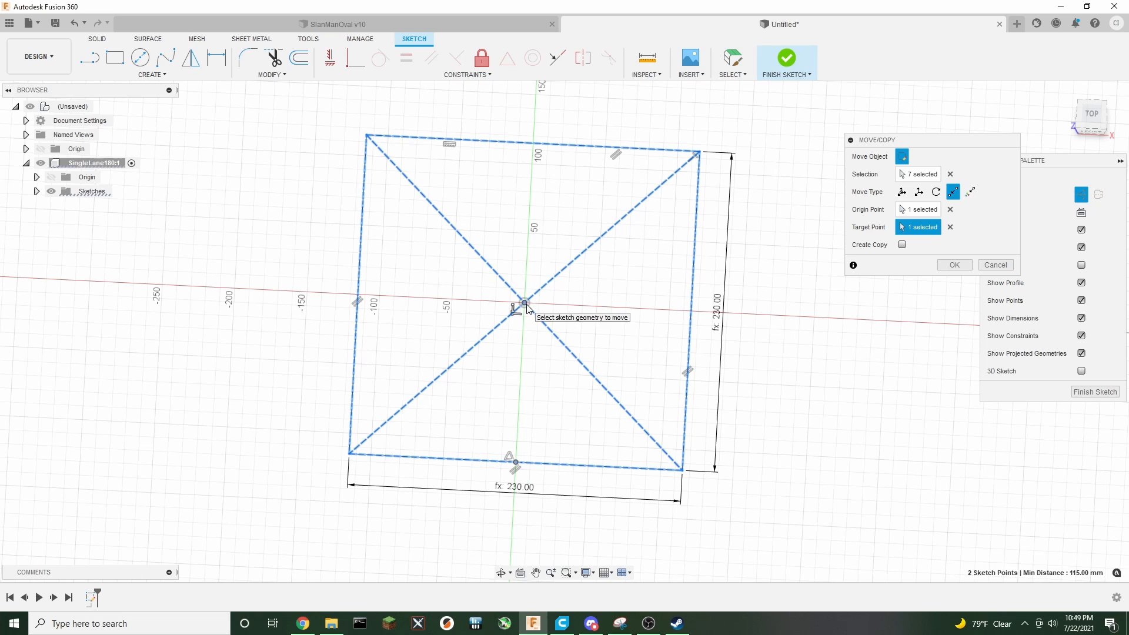
{"action": "left_click", "coordinate": [950, 227]}
{"action": "left_click", "coordinate": [995, 265]}
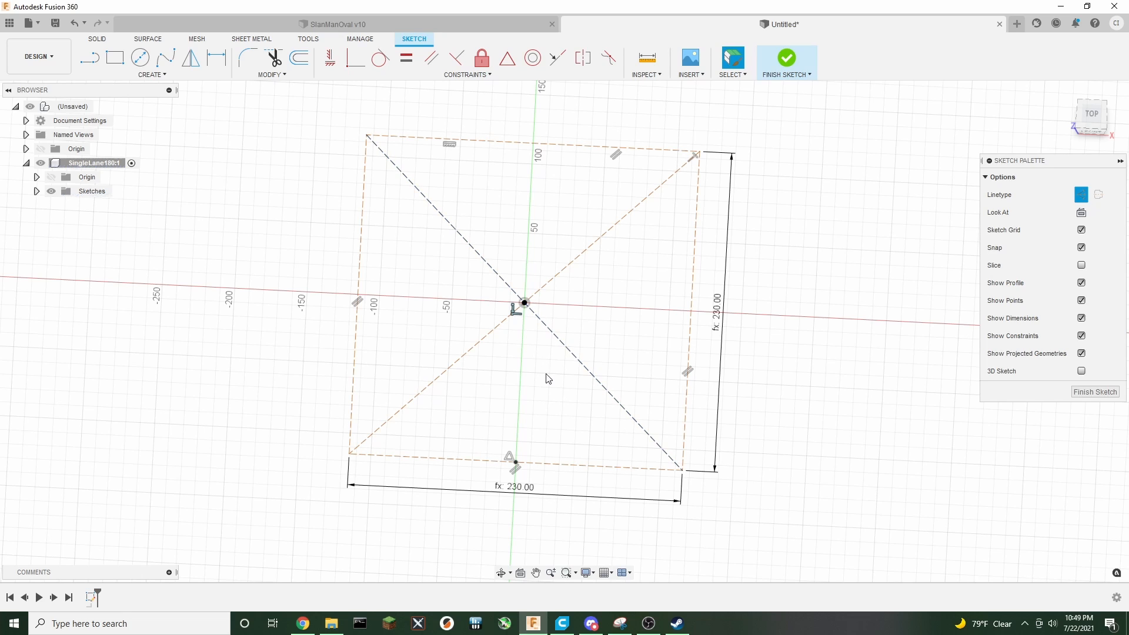
Move the rectangle's lines and bottom midpoint point-to-point from that midpoint to the origin
{"action": "left_click", "coordinate": [557, 465]}
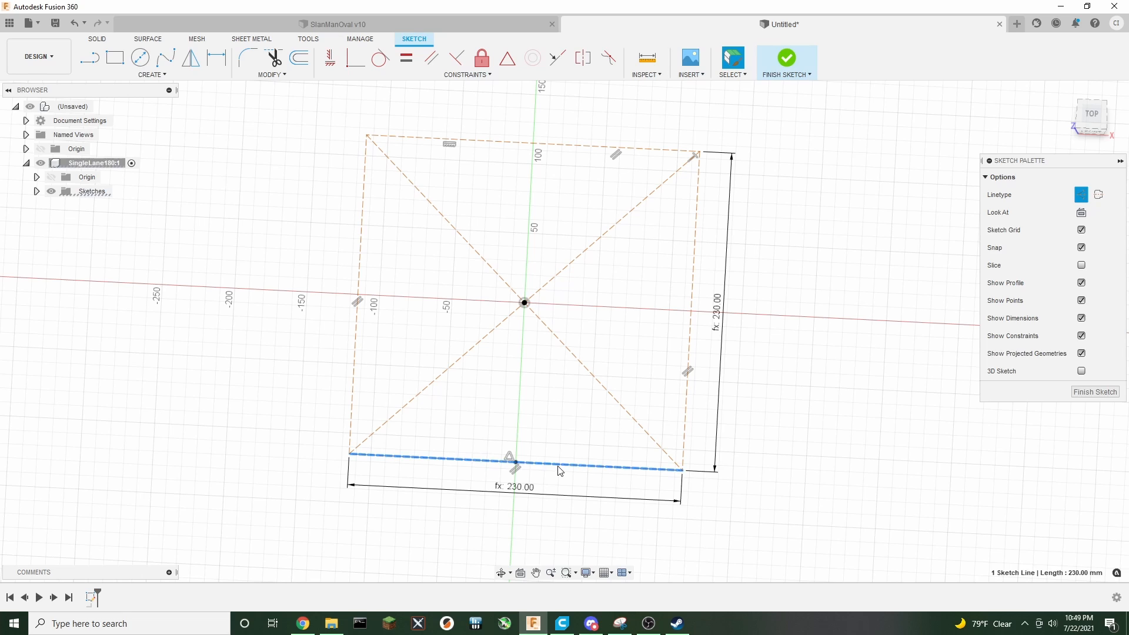
{"action": "left_click", "coordinate": [639, 426], "text": "shift"}
{"action": "left_click", "coordinate": [683, 421], "text": "shift"}
{"action": "left_click", "coordinate": [562, 272], "text": "shift"}
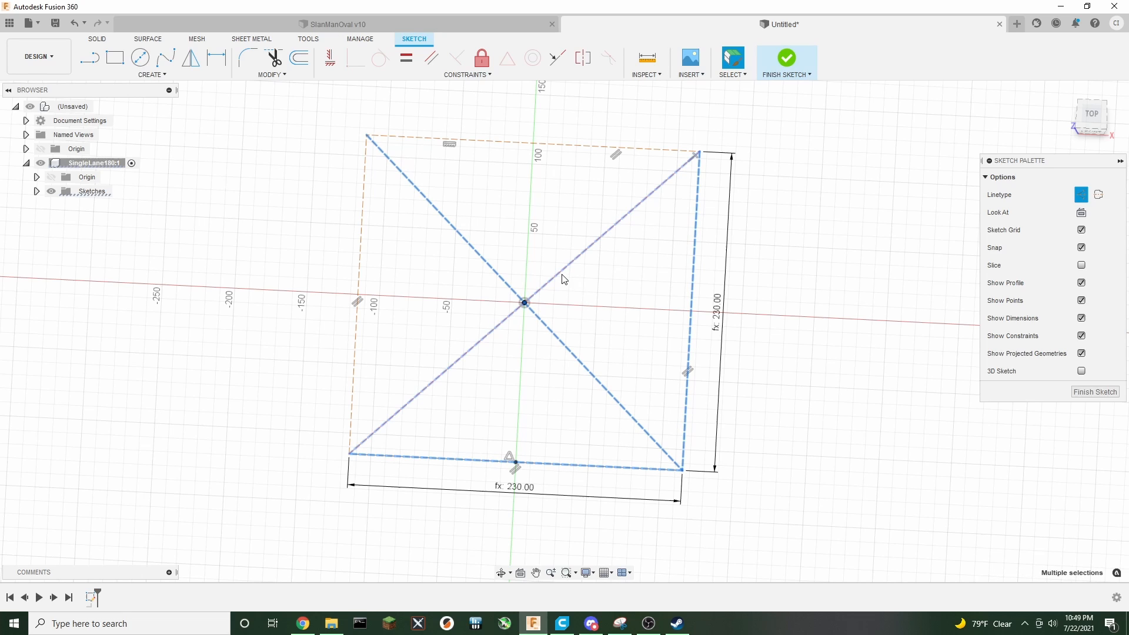
{"action": "left_click", "coordinate": [543, 144], "text": "shift"}
{"action": "left_click", "coordinate": [360, 253], "text": "shift"}
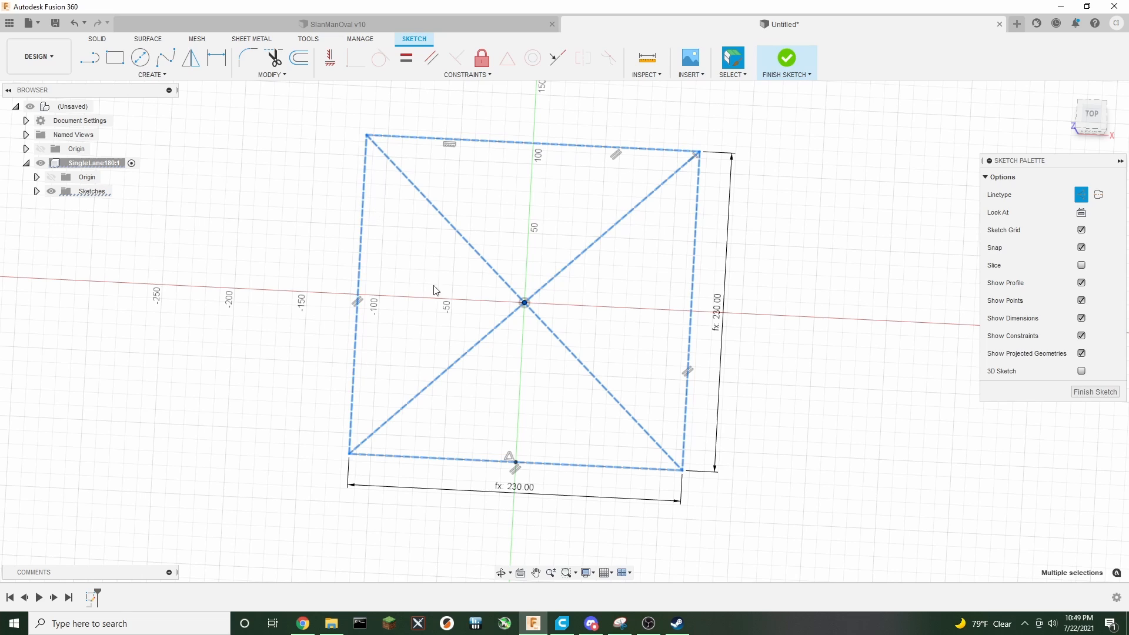
{"action": "left_click", "coordinate": [518, 464], "text": "shift"}
{"action": "key", "text": "m"}
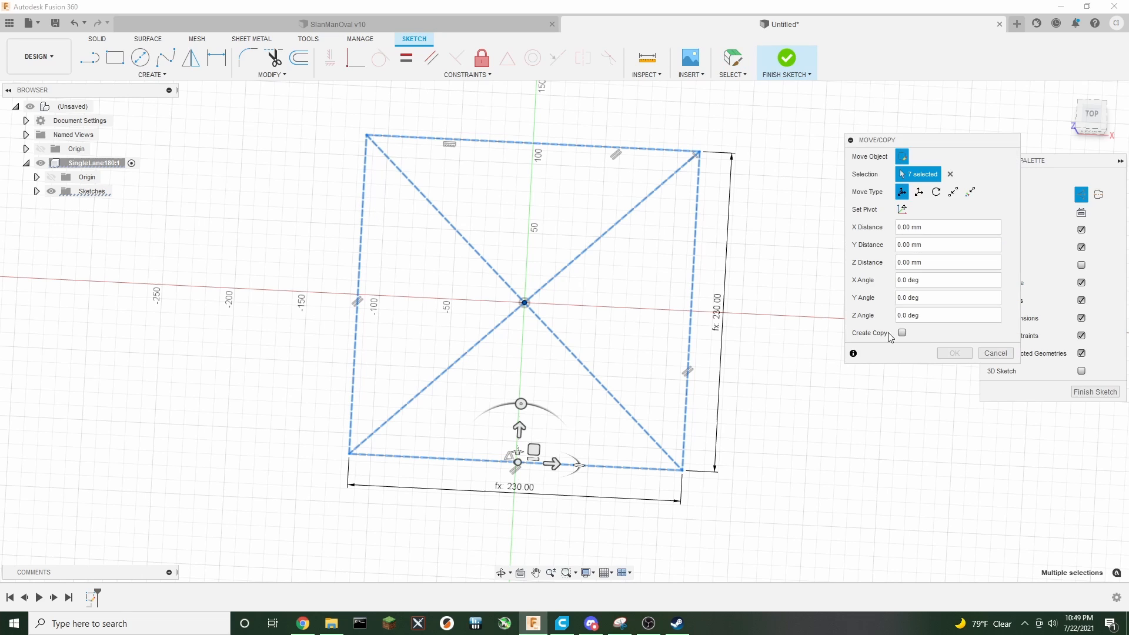
{"action": "left_click", "coordinate": [952, 192]}
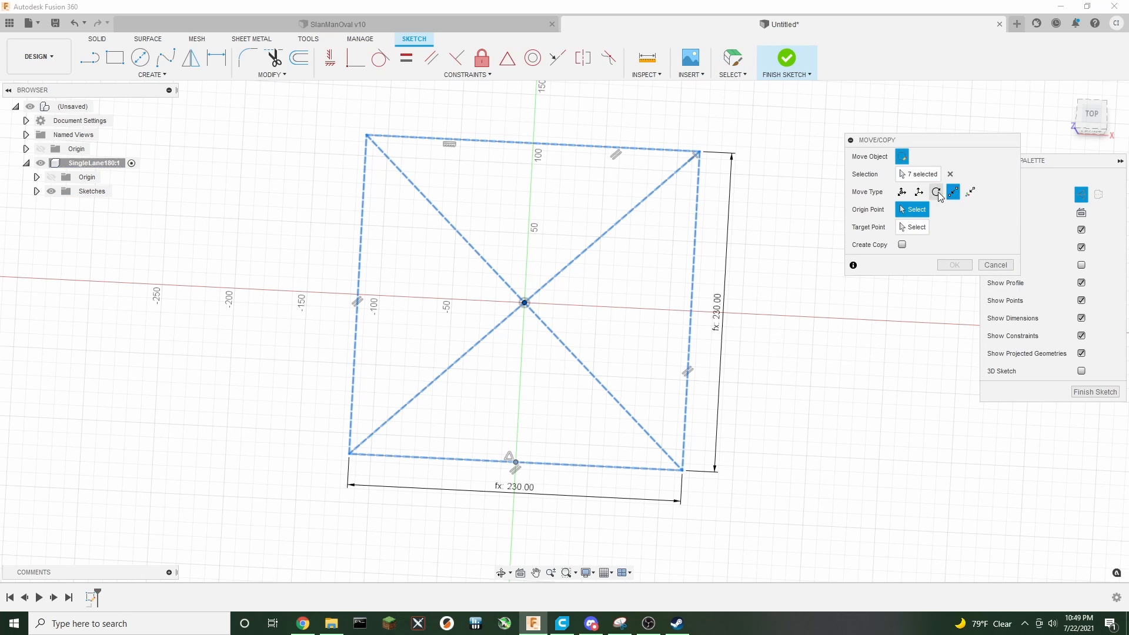
{"action": "left_click", "coordinate": [516, 462]}
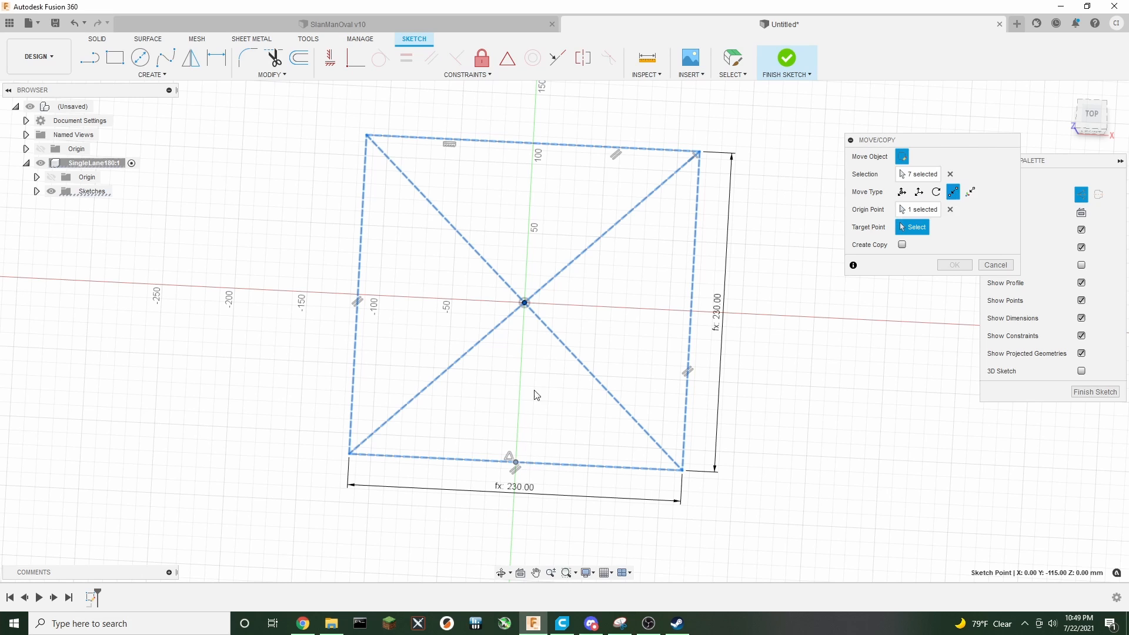
{"action": "left_click", "coordinate": [524, 303]}
{"action": "mouse_move", "coordinate": [757, 389]}
{"action": "middle_mouse_down"}
{"action": "mouse_move", "coordinate": [768, 458]}
{"action": "mouse_move", "coordinate": [755, 500]}
{"action": "middle_mouse_up"}
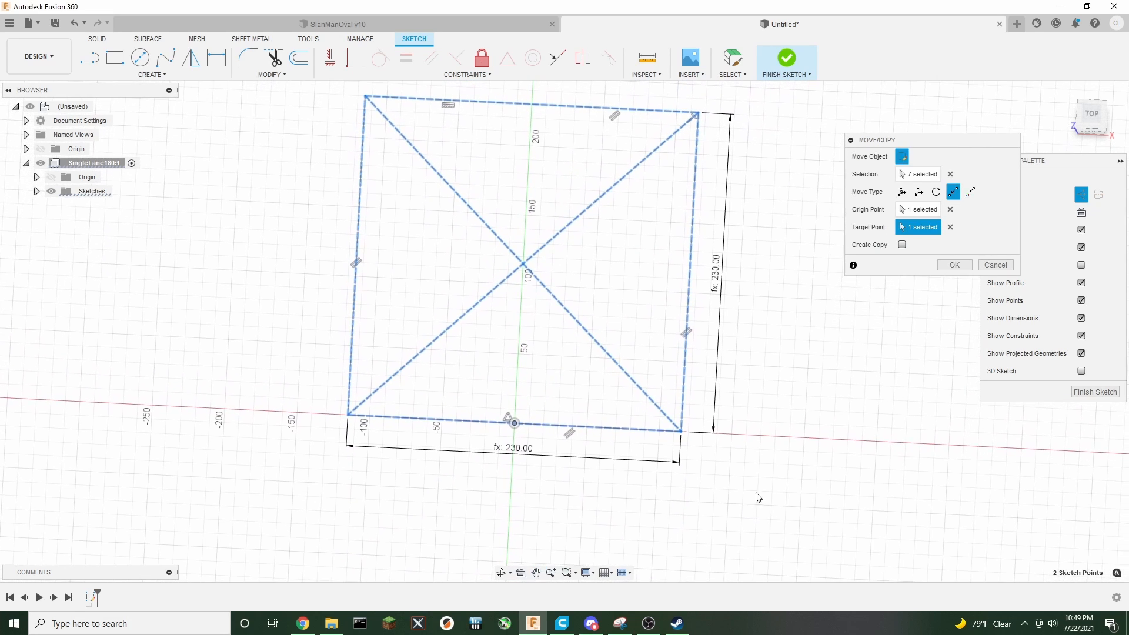
{"action": "scroll", "coordinate": [764, 472], "scroll_direction": "down", "scroll_amount": 2}
{"action": "mouse_move", "coordinate": [839, 379]}
{"action": "middle_mouse_down"}
{"action": "mouse_move", "coordinate": [725, 396]}
{"action": "mouse_move", "coordinate": [731, 347]}
{"action": "middle_mouse_up"}
{"action": "left_click", "coordinate": [958, 265]}
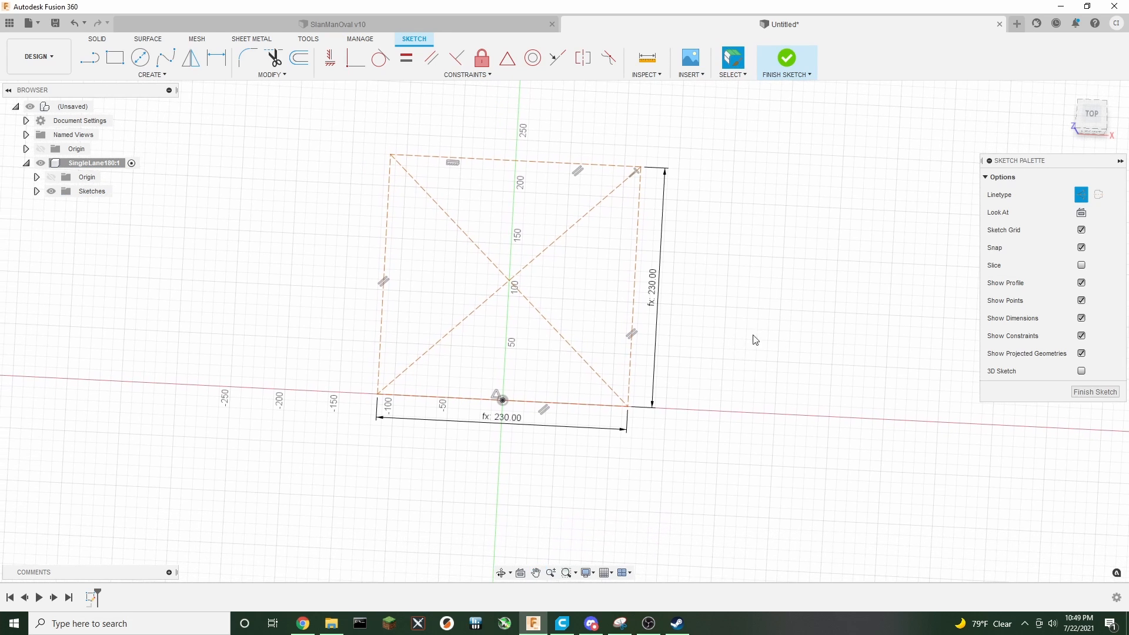
Place a sketch point at the midpoint of the rectangle's top edge
{"action": "left_click_drag", "start_coordinate": [1092, 125], "coordinate": [1094, 98]}
{"action": "left_click", "coordinate": [1094, 99]}
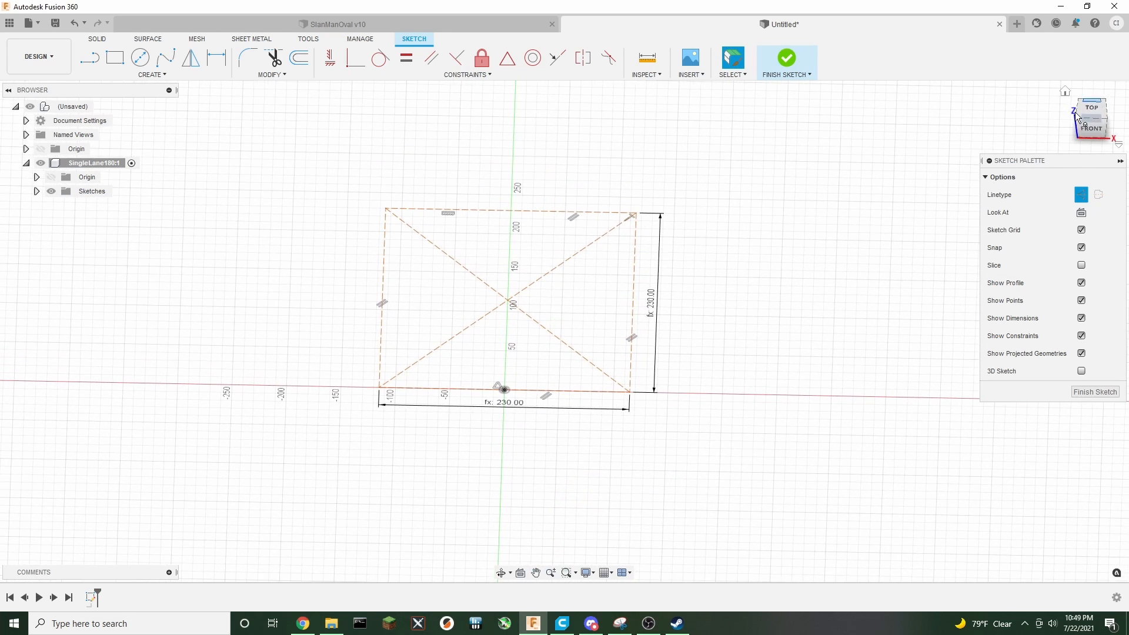
{"action": "scroll", "coordinate": [582, 436], "scroll_direction": "up", "scroll_amount": 2}
{"action": "middle_click_drag", "start_coordinate": [793, 301], "coordinate": [774, 362]}
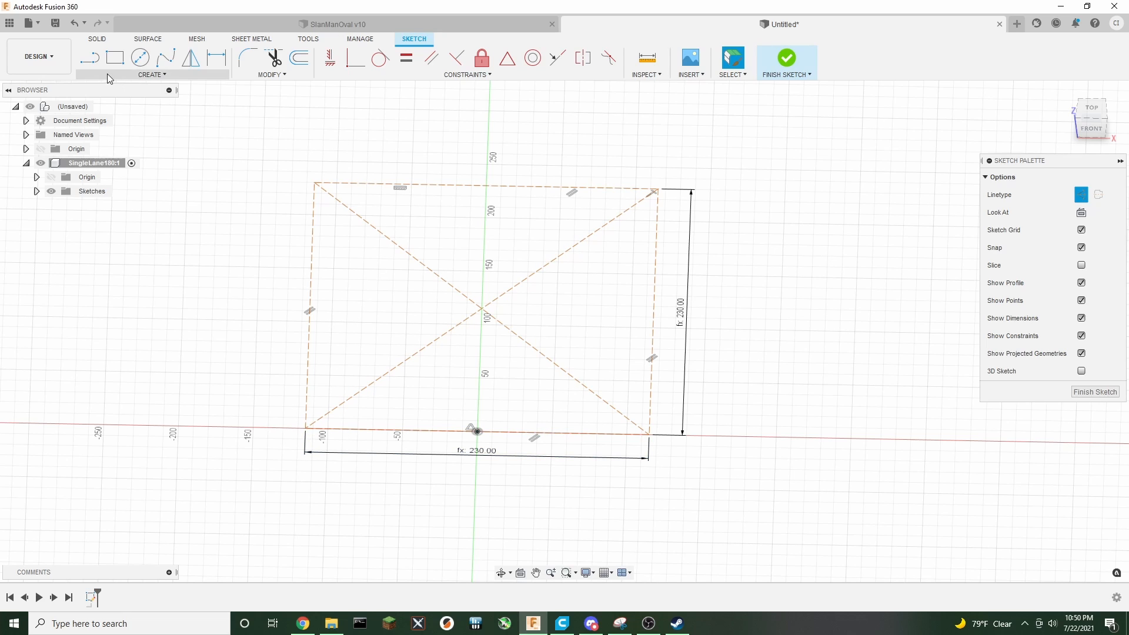
{"action": "left_click", "coordinate": [146, 75]}
{"action": "left_click", "coordinate": [104, 203]}
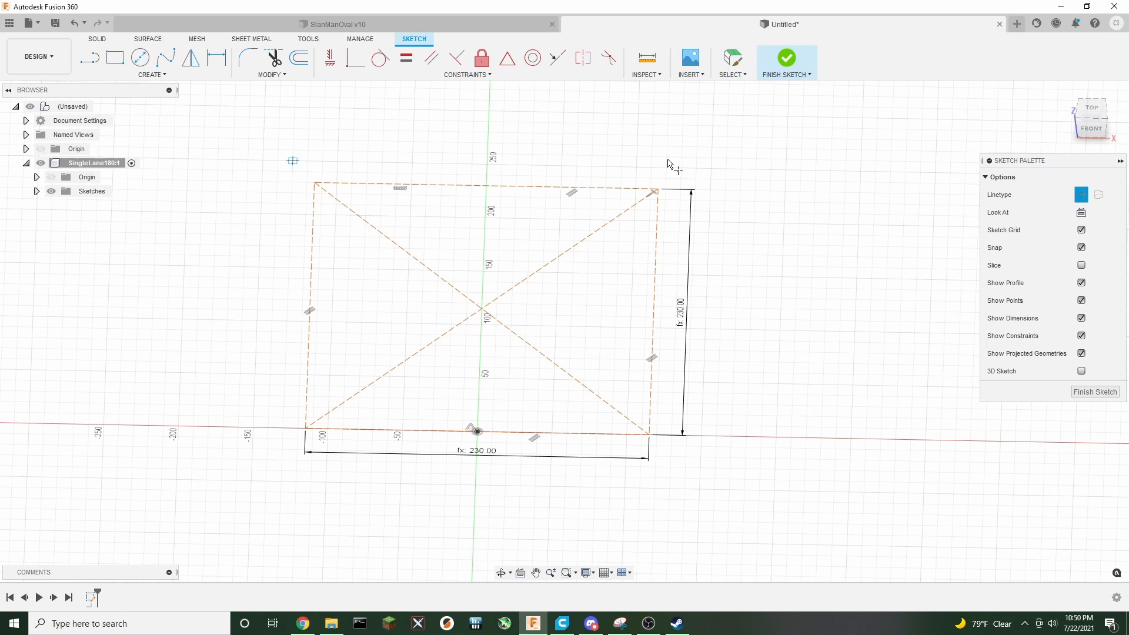
{"action": "left_click", "coordinate": [486, 185]}
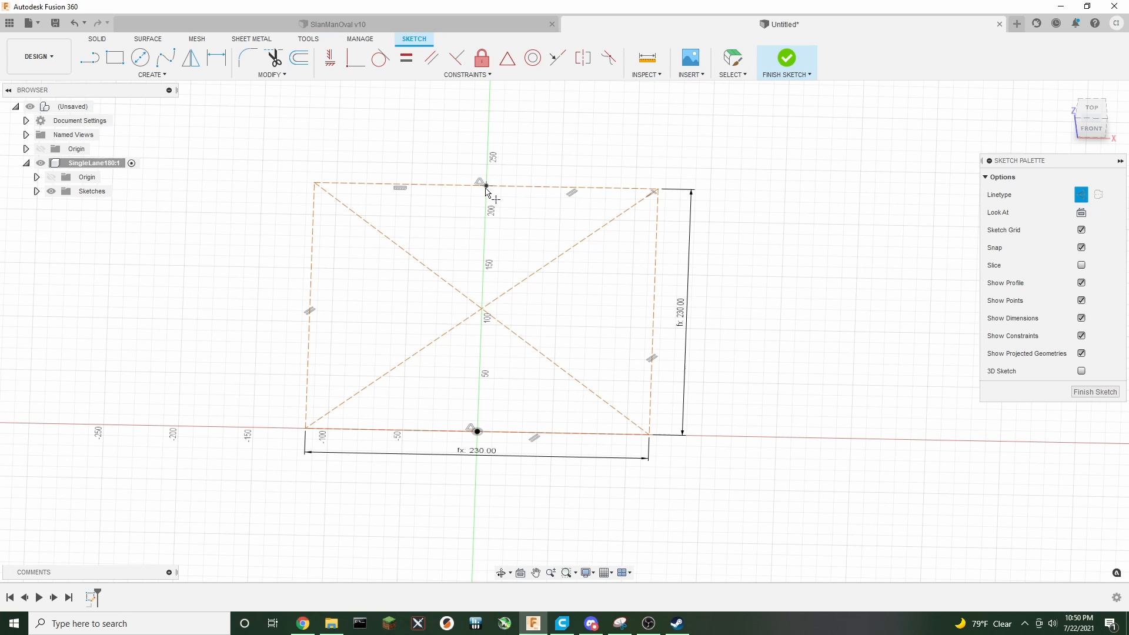
Draw a normal-line ellipse centred on the bottom midpoint, reaching the bottom-left corner and the top midpoint, then finish the sketch
{"action": "left_click", "coordinate": [1086, 202]}
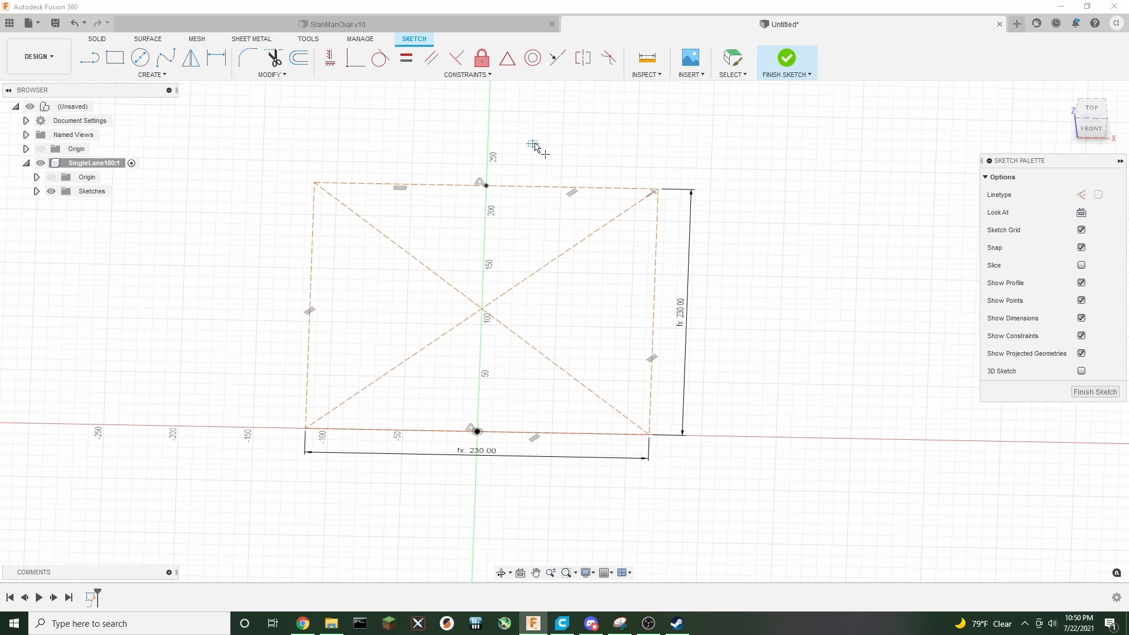
{"action": "left_click", "coordinate": [148, 74]}
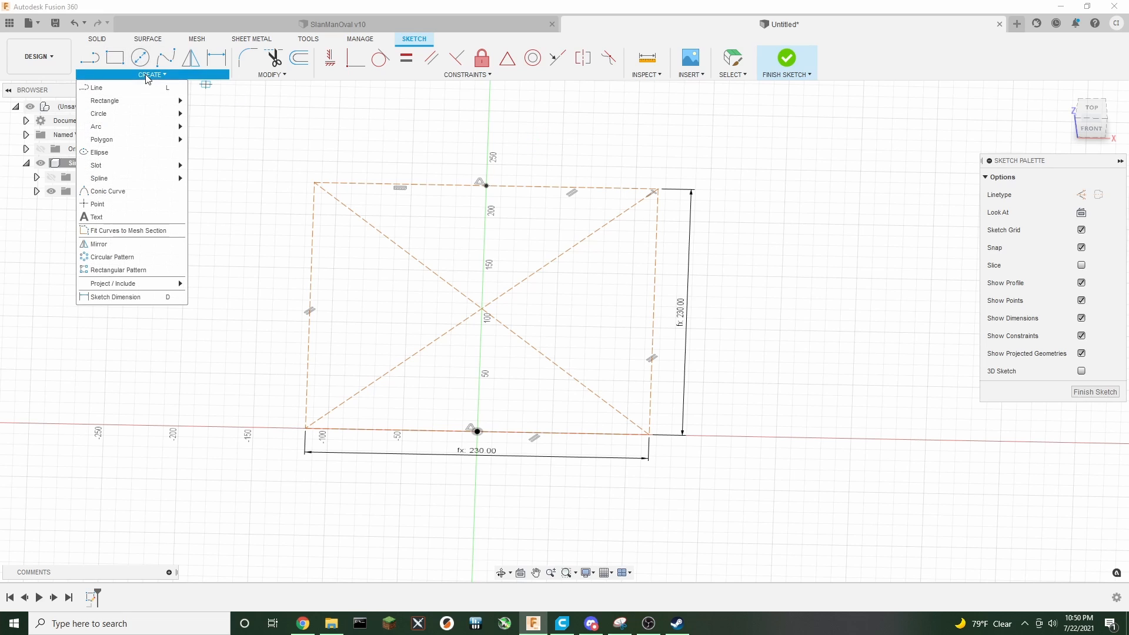
{"action": "left_click", "coordinate": [101, 153]}
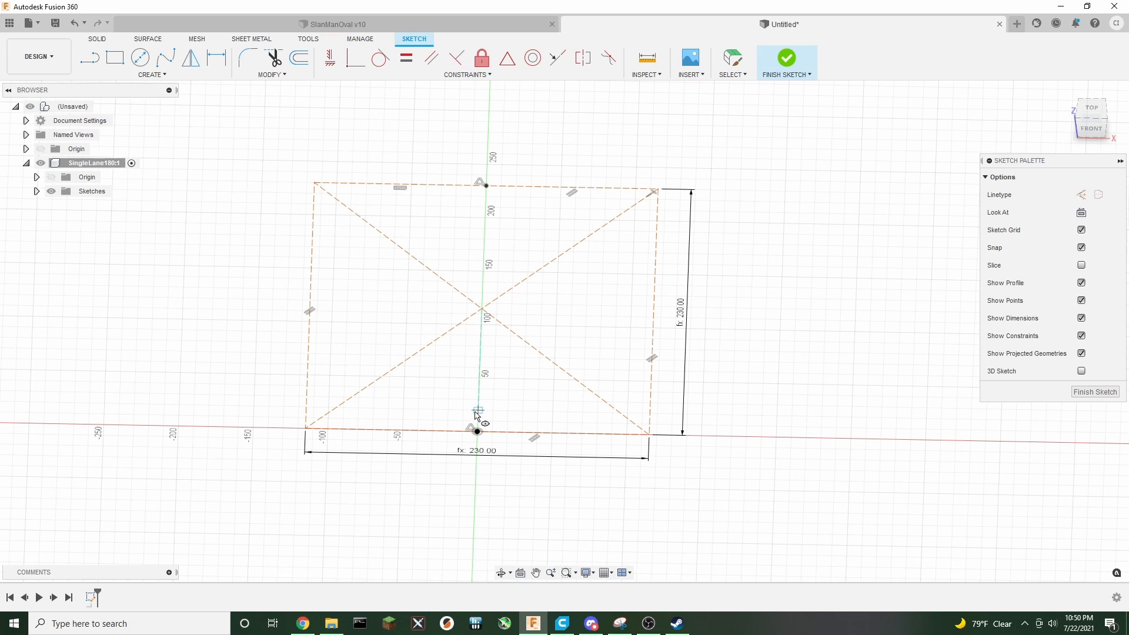
{"action": "left_click", "coordinate": [476, 431]}
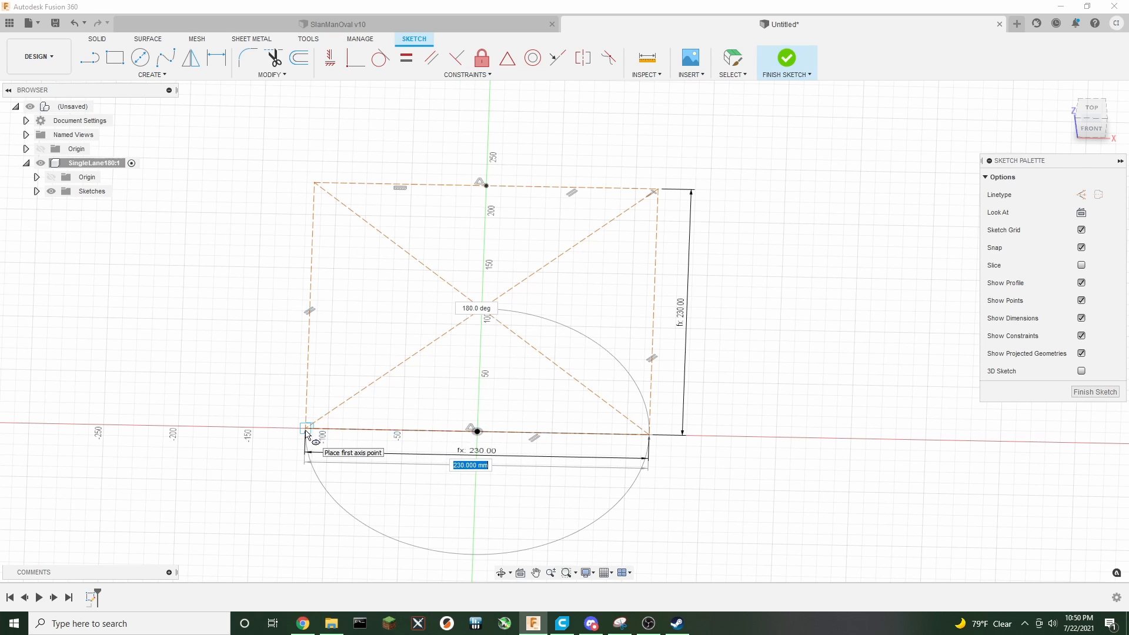
{"action": "left_click", "coordinate": [305, 429]}
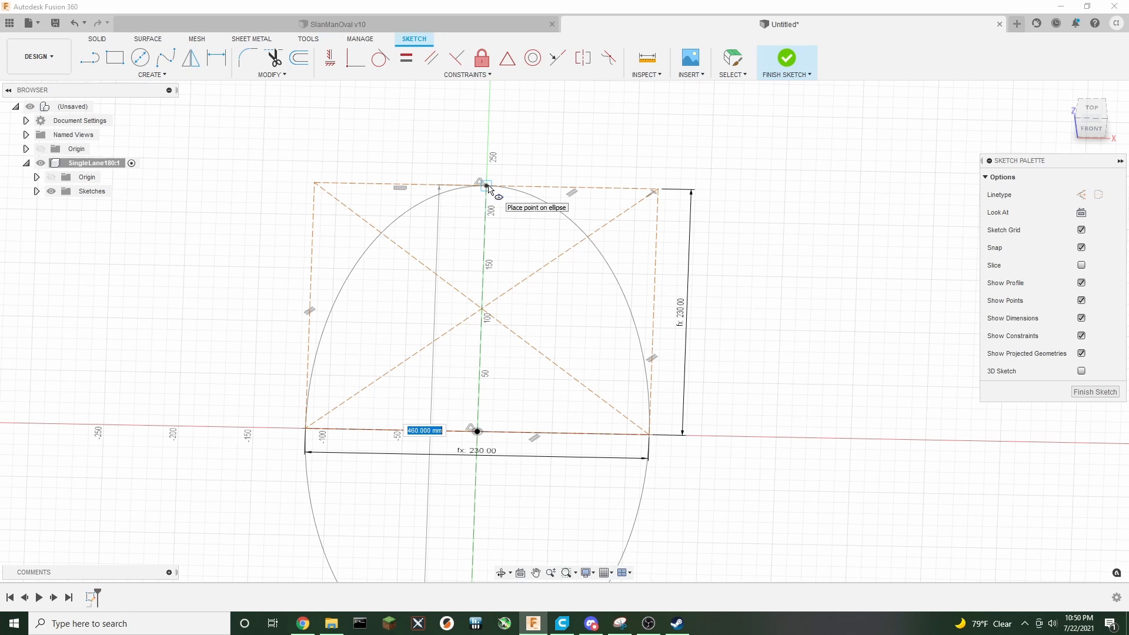
{"action": "left_click", "coordinate": [486, 186]}
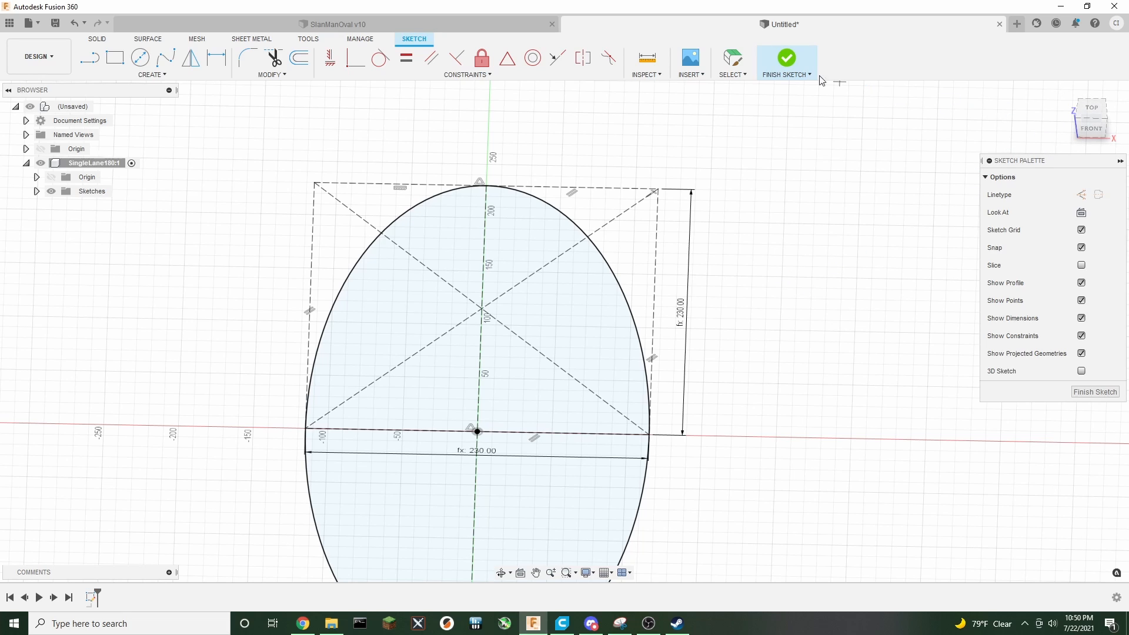
{"action": "left_click", "coordinate": [786, 62]}
Start a new sketch on the front plane
{"action": "mouse_move", "coordinate": [733, 346]}
{"action": "middle_mouse_down"}
{"action": "mouse_move", "coordinate": [728, 269]}
{"action": "mouse_move", "coordinate": [726, 297]}
{"action": "middle_mouse_up"}
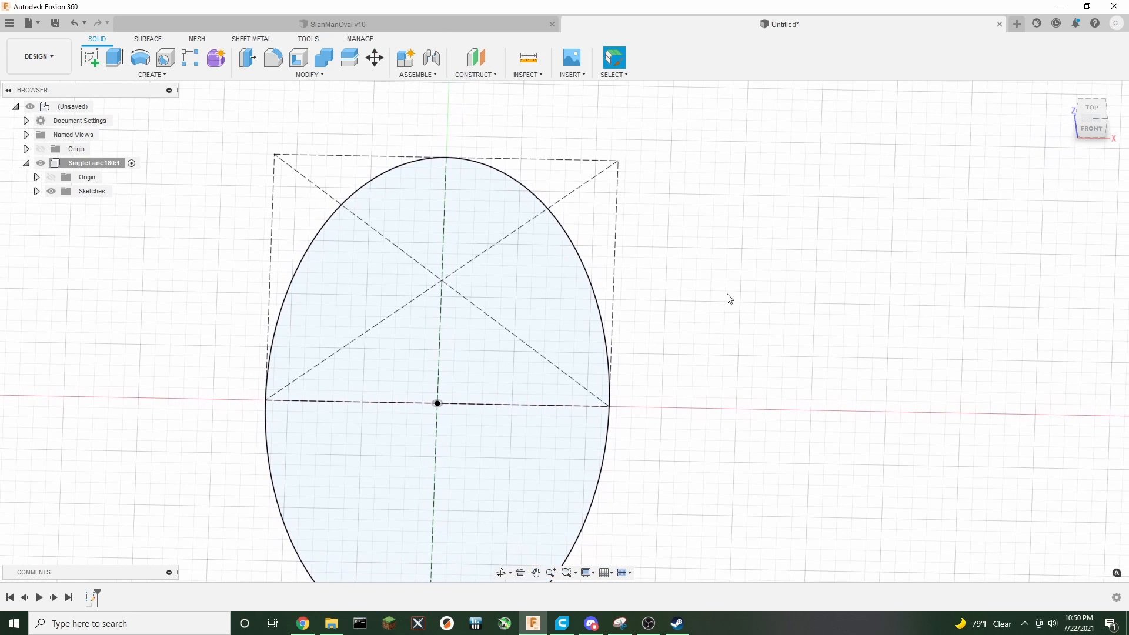
{"action": "mouse_move", "coordinate": [1087, 132]}
{"action": "left_mouse_down"}
{"action": "mouse_move", "coordinate": [1084, 101]}
{"action": "mouse_move", "coordinate": [1086, 114]}
{"action": "left_mouse_up"}
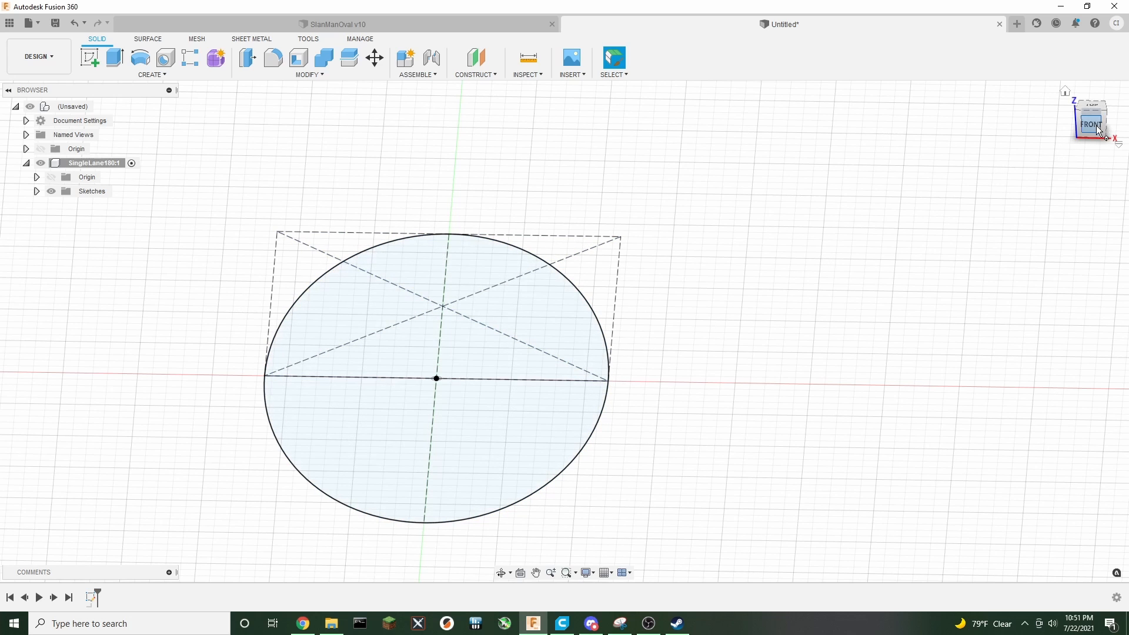
{"action": "left_click_drag", "start_coordinate": [1073, 136], "coordinate": [1094, 142]}
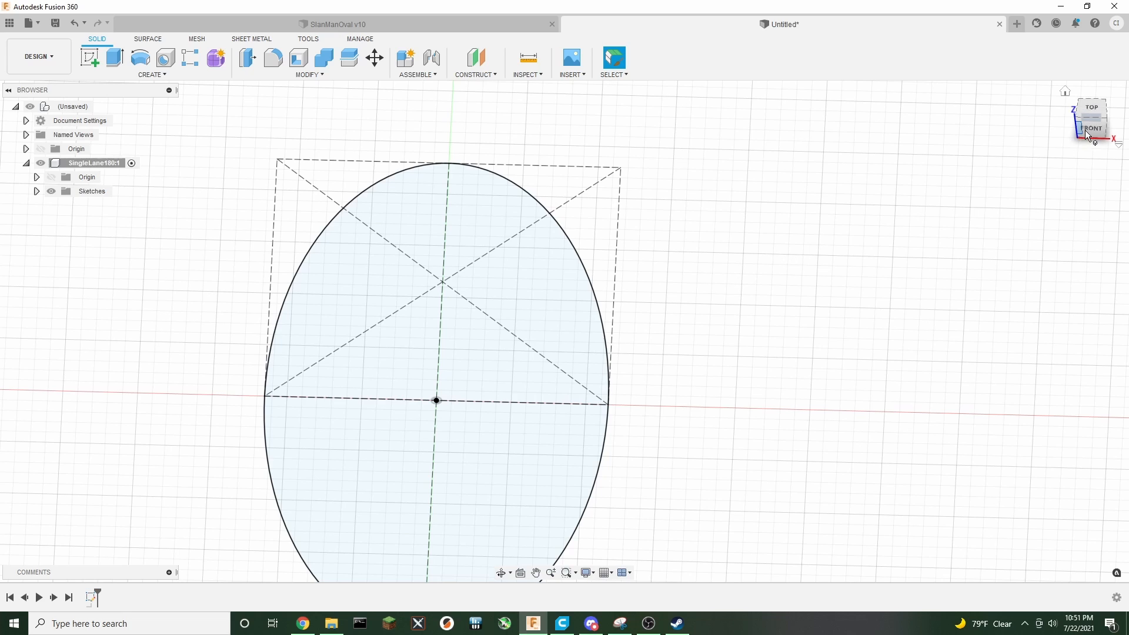
{"action": "left_click_drag", "start_coordinate": [1084, 130], "coordinate": [1080, 124]}
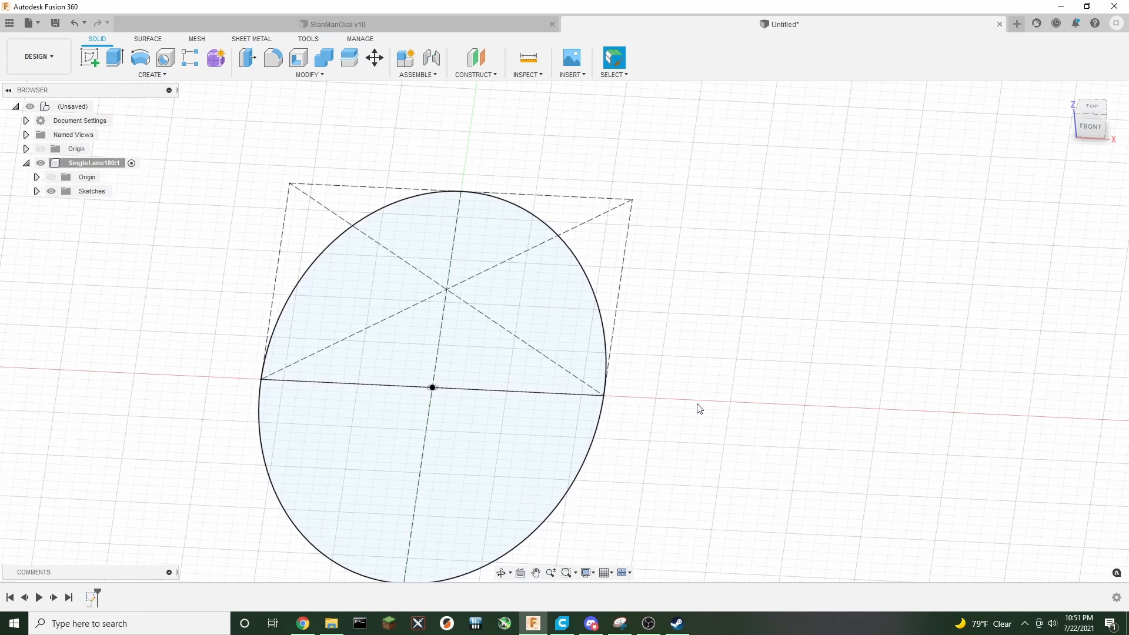
{"action": "scroll", "coordinate": [700, 400], "scroll_direction": "up", "scroll_amount": 1}
{"action": "scroll", "coordinate": [668, 327], "scroll_direction": "up", "scroll_amount": 2}
{"action": "middle_click_drag", "start_coordinate": [668, 328], "coordinate": [811, 343]}
{"action": "scroll", "coordinate": [832, 339], "scroll_direction": "down", "scroll_amount": 2}
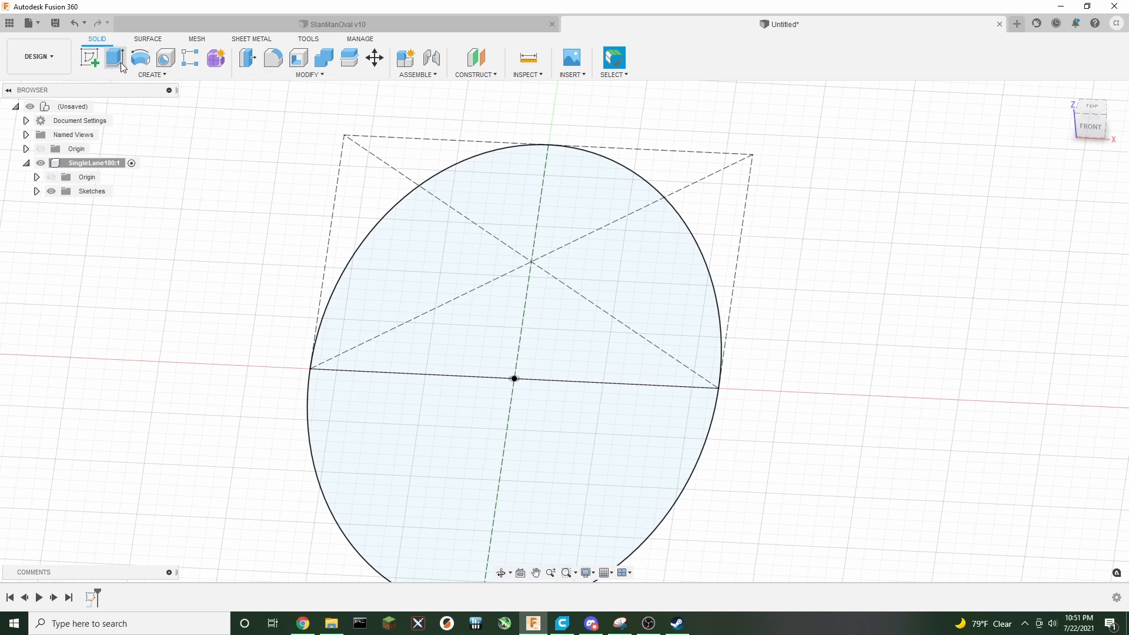
{"action": "left_click", "coordinate": [90, 58]}
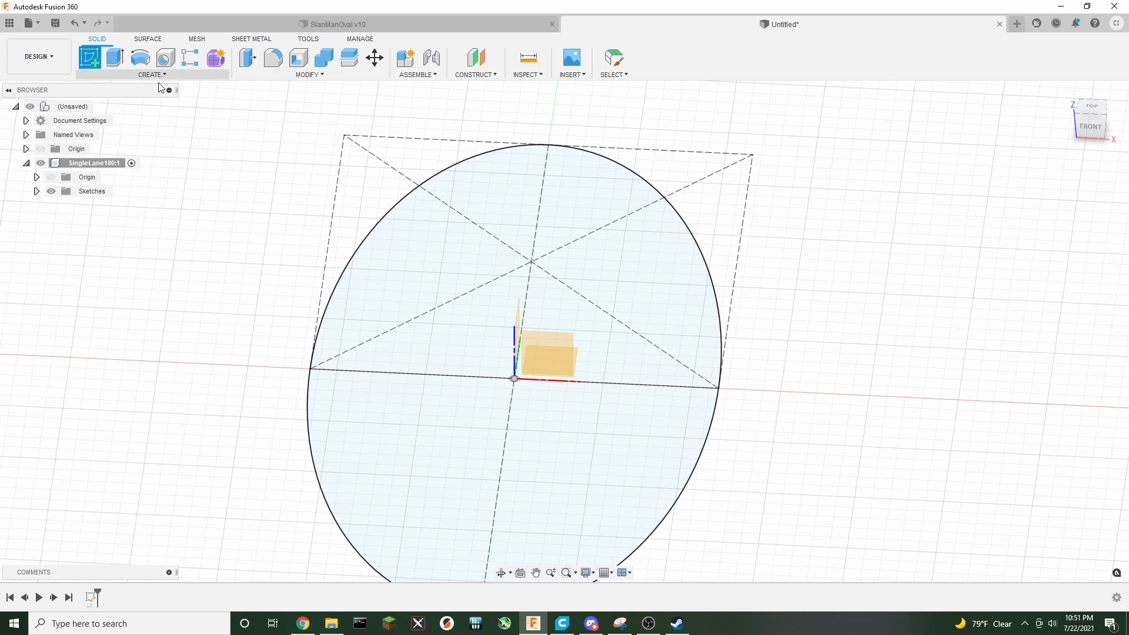
{"action": "left_click", "coordinate": [546, 351]}
{"action": "scroll", "coordinate": [414, 418], "scroll_direction": "up", "scroll_amount": 3}
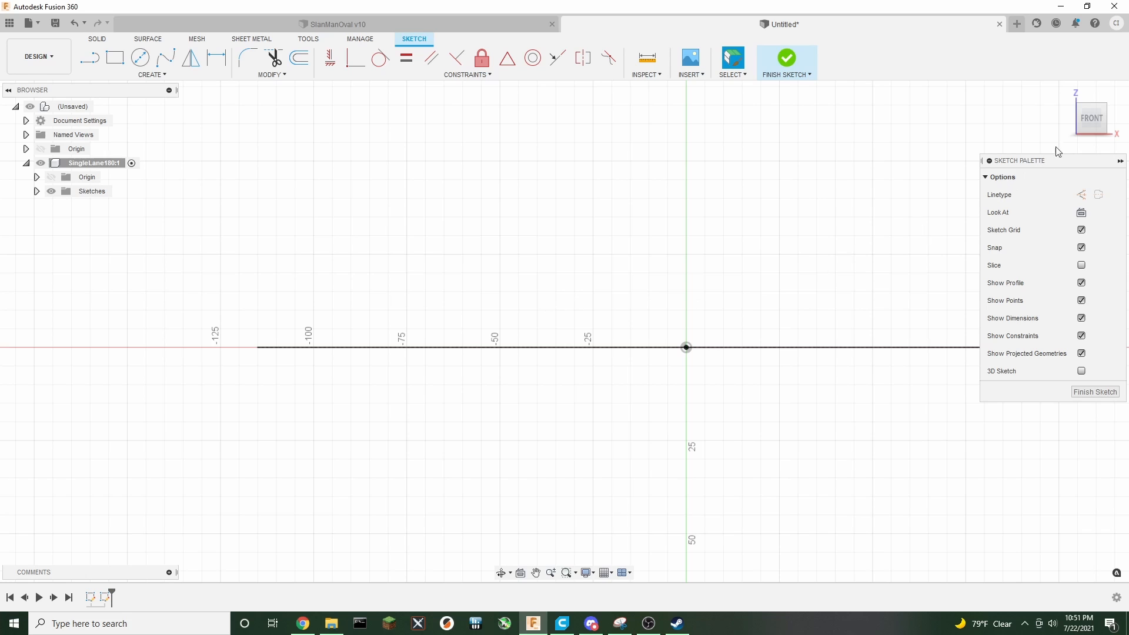
Open the parameters and add a user parameter named TrackWidth with an expression of 41.5 mm
{"action": "mouse_move", "coordinate": [1087, 125]}
{"action": "left_mouse_down"}
{"action": "mouse_move", "coordinate": [1086, 136]}
{"action": "mouse_move", "coordinate": [1085, 123]}
{"action": "left_mouse_up"}
{"action": "left_click", "coordinate": [1087, 124]}
{"action": "middle_click_drag", "start_coordinate": [254, 229], "coordinate": [428, 213]}
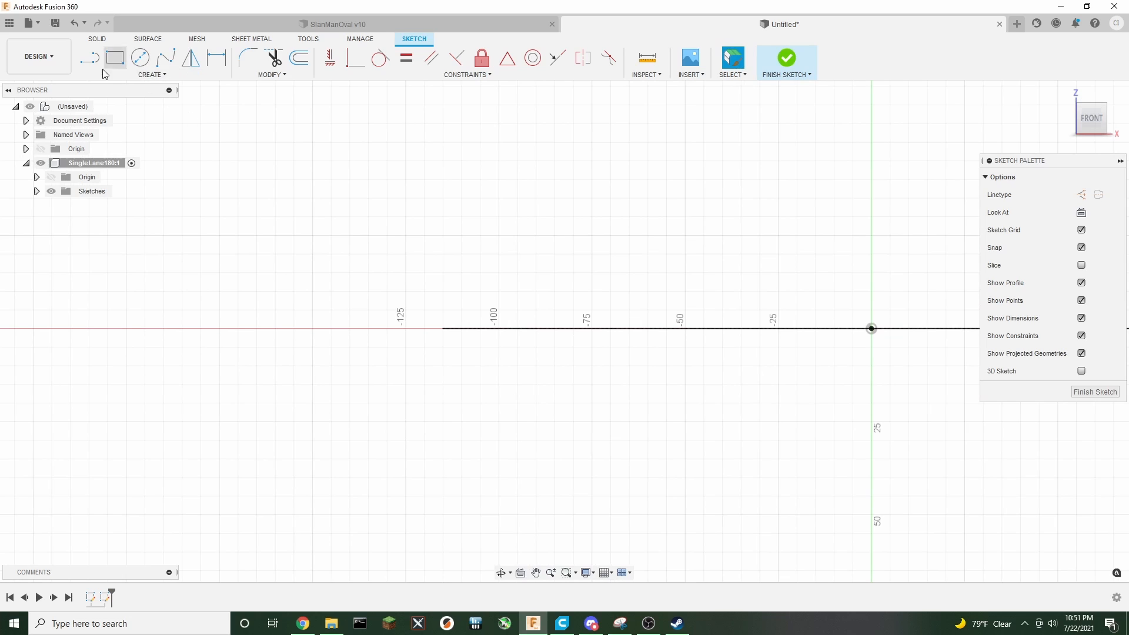
{"action": "left_click", "coordinate": [90, 57]}
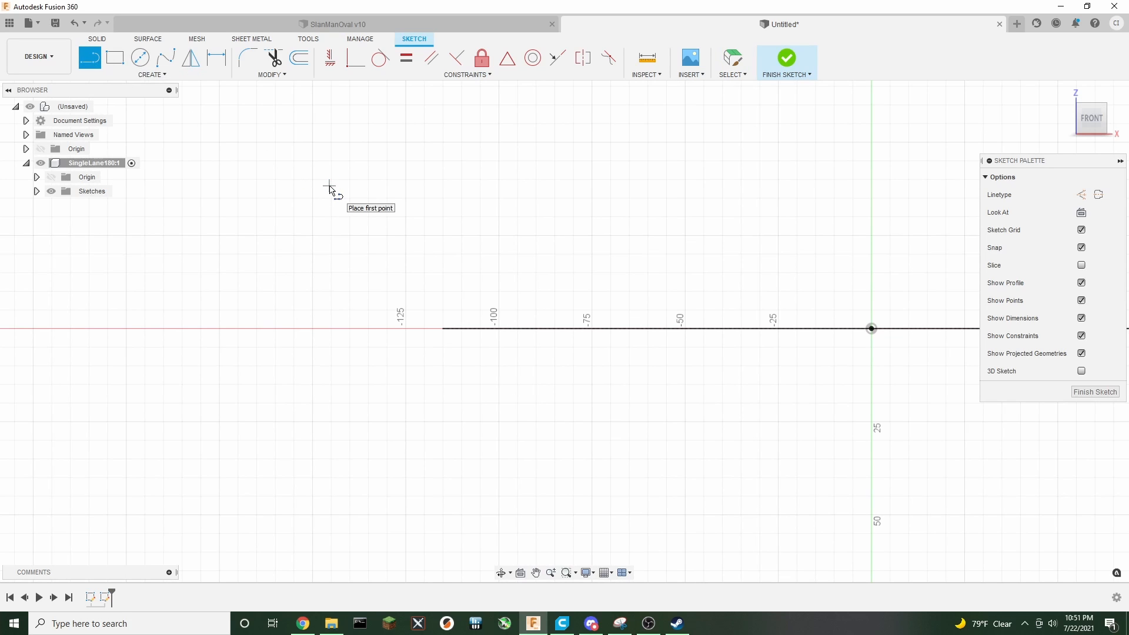
{"action": "left_click", "coordinate": [280, 74]}
{"action": "left_click", "coordinate": [288, 193]}
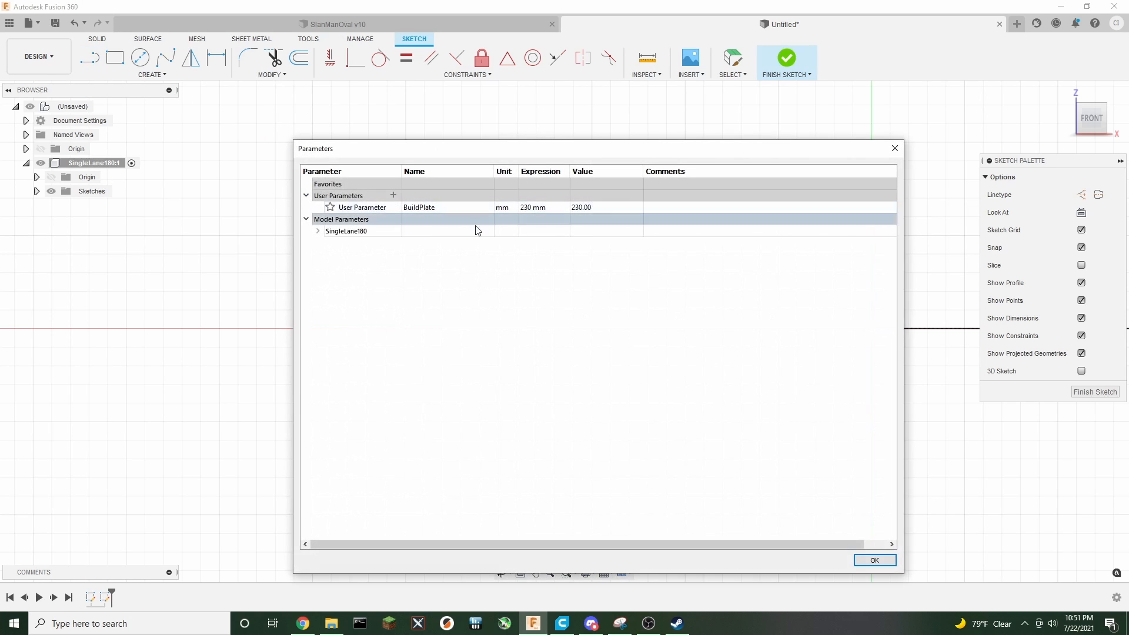
{"action": "left_click", "coordinate": [394, 195]}
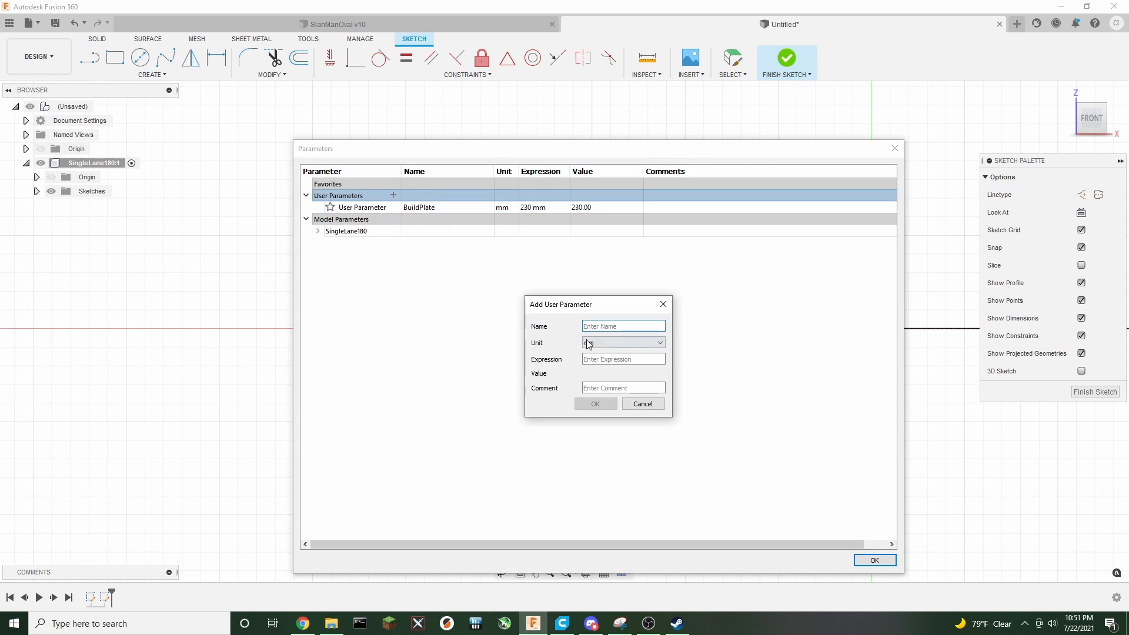
{"action": "type", "text": "TrackWidth"}
{"action": "key", "text": "Tab"}
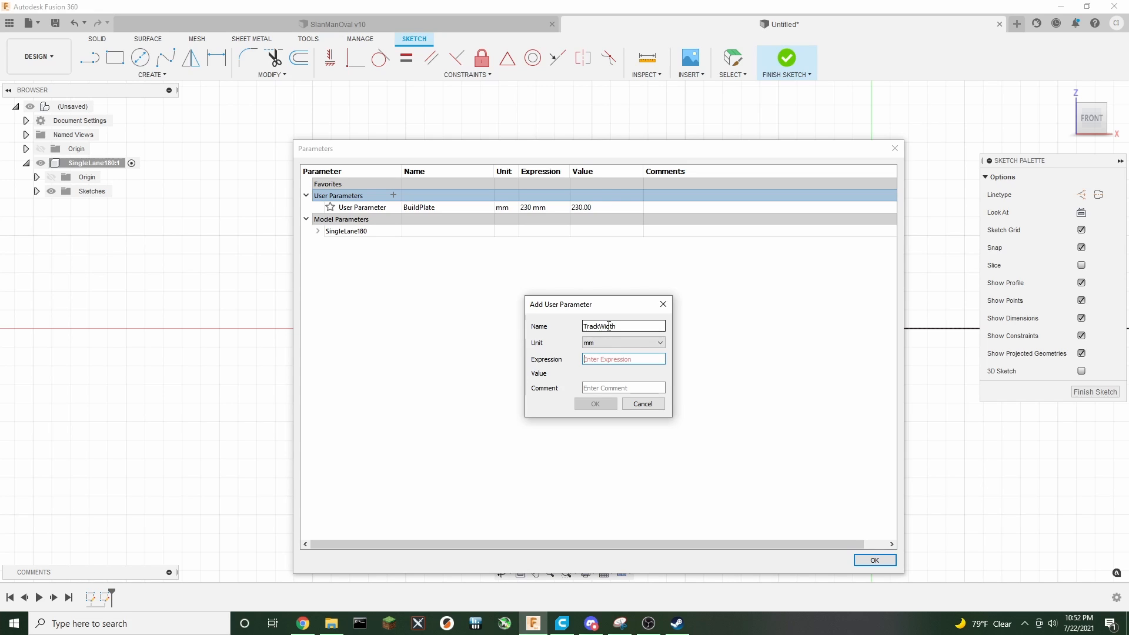
{"action": "type", "text": "41.5"}
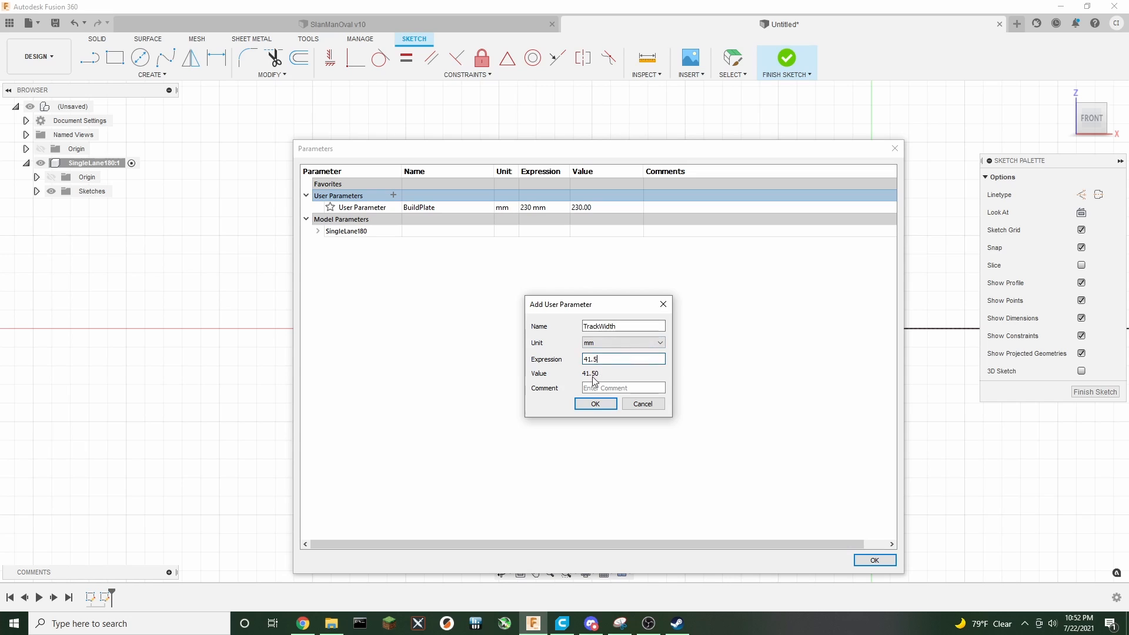
{"action": "left_click", "coordinate": [585, 404]}
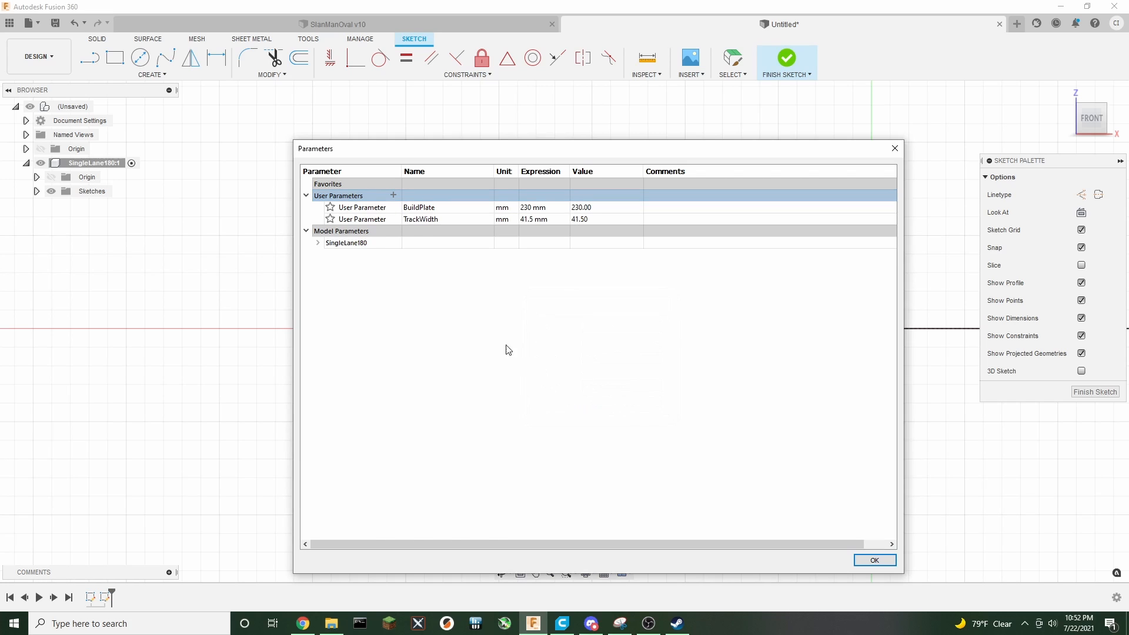
Add a user parameter named LaneWidth with an expression of 37 mm
{"action": "left_click", "coordinate": [393, 195]}
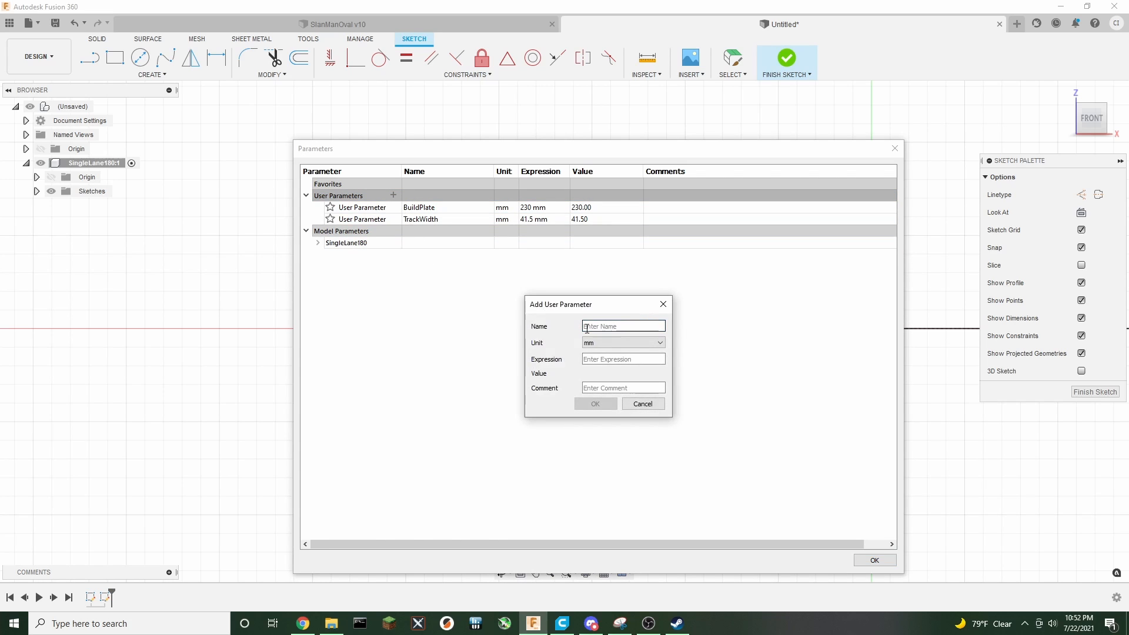
{"action": "type", "text": "LaneWidth"}
{"action": "key", "text": "Tab"}
{"action": "type", "text": "37"}
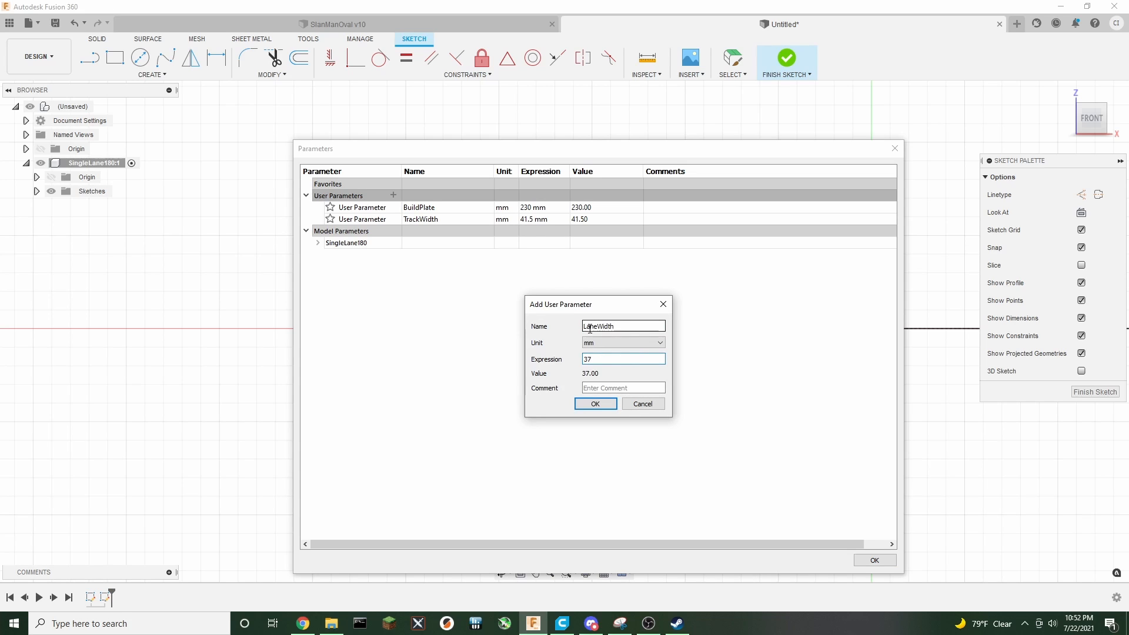
{"action": "left_click", "coordinate": [595, 403]}
Add a user parameter named TrackWallThickness with an expression of 2.25 mm
{"action": "left_click", "coordinate": [394, 196]}
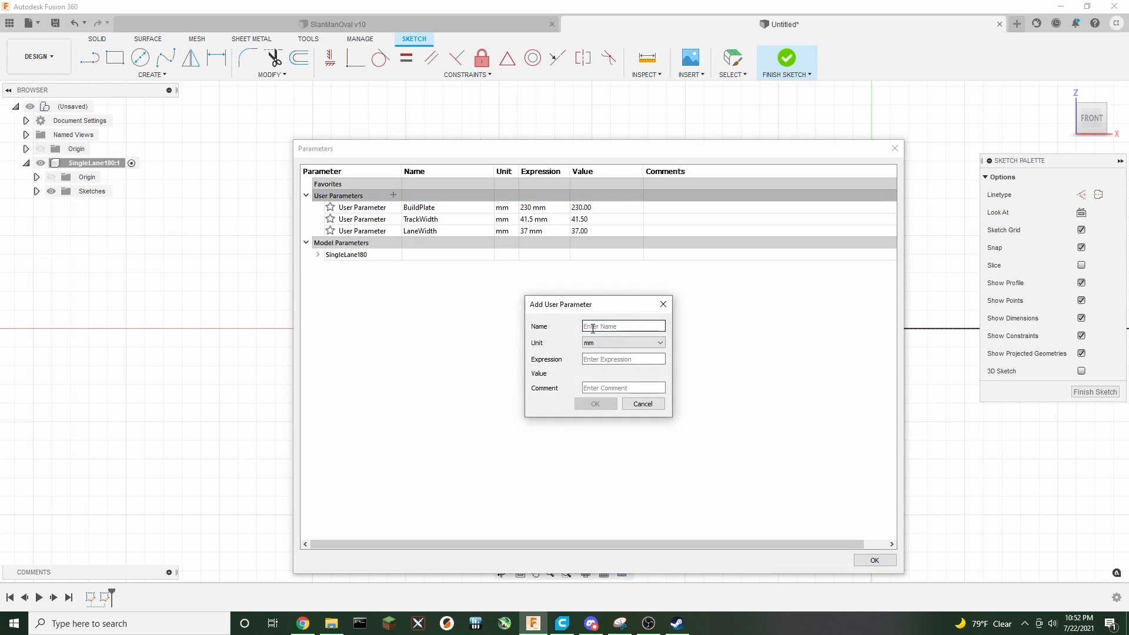
{"action": "type", "text": "TrackWallThickness"}
{"action": "key", "text": "Tab"}
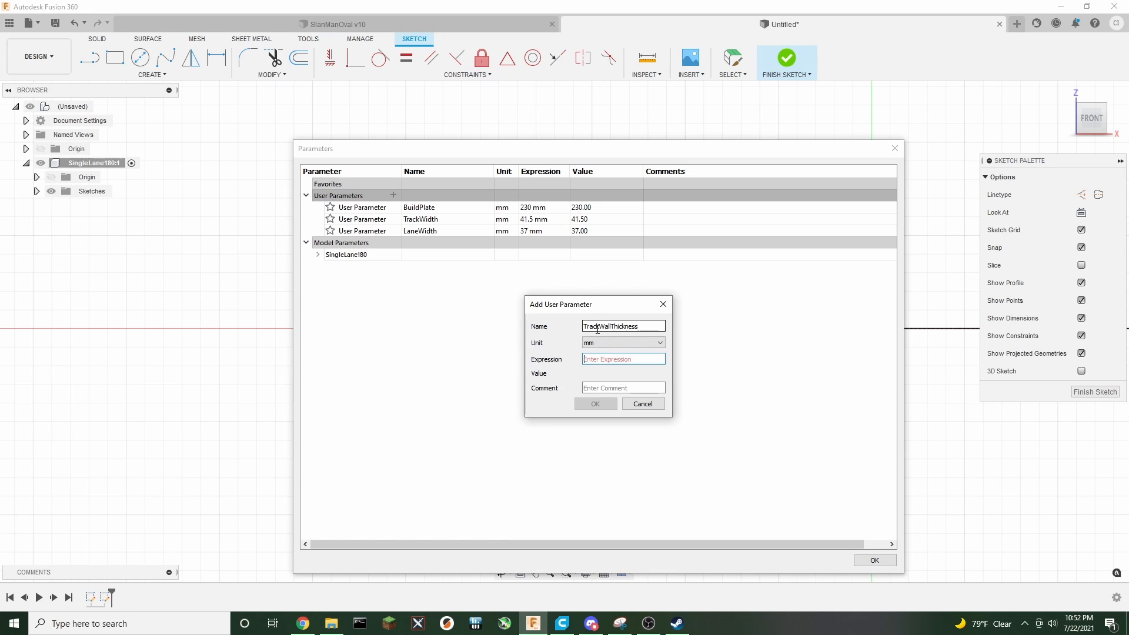
{"action": "type", "text": "2.25"}
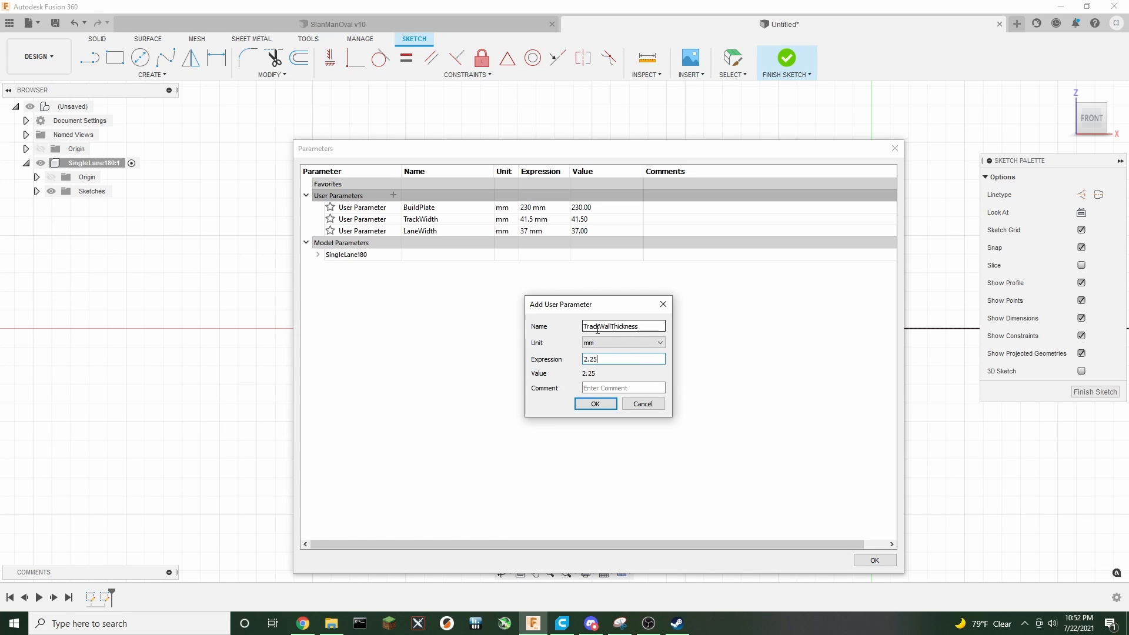
{"action": "left_click", "coordinate": [603, 404]}
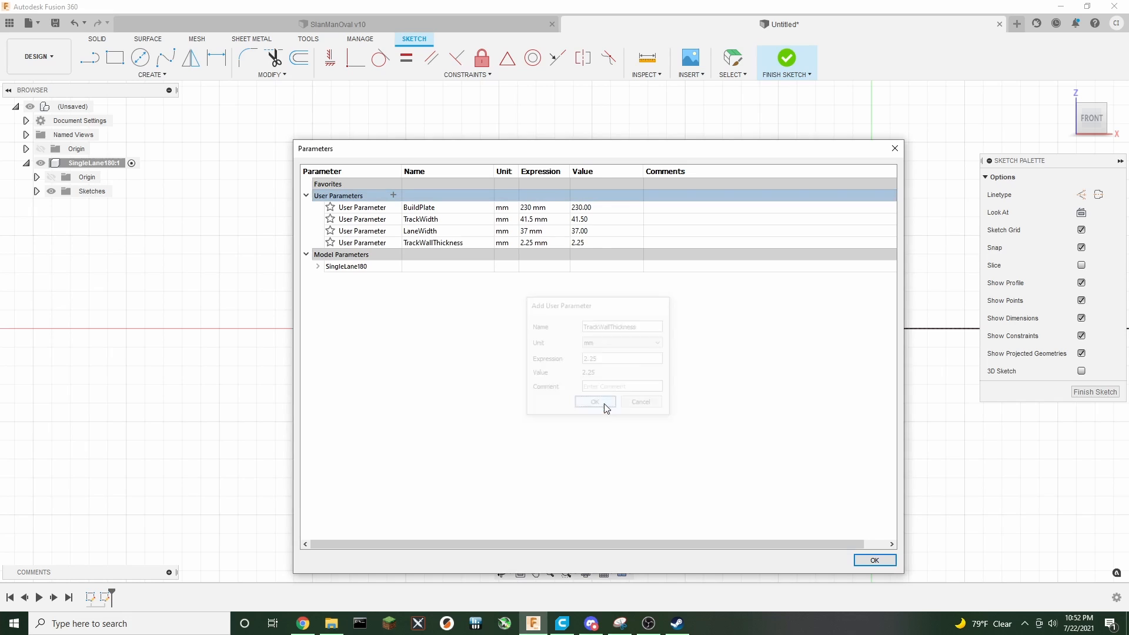
Set TrackWidth's expression to LaneWidth + (2*TrackWallThickness) and close the parameters
{"action": "left_click", "coordinate": [529, 221]}
{"action": "triple_click", "coordinate": [543, 219]}
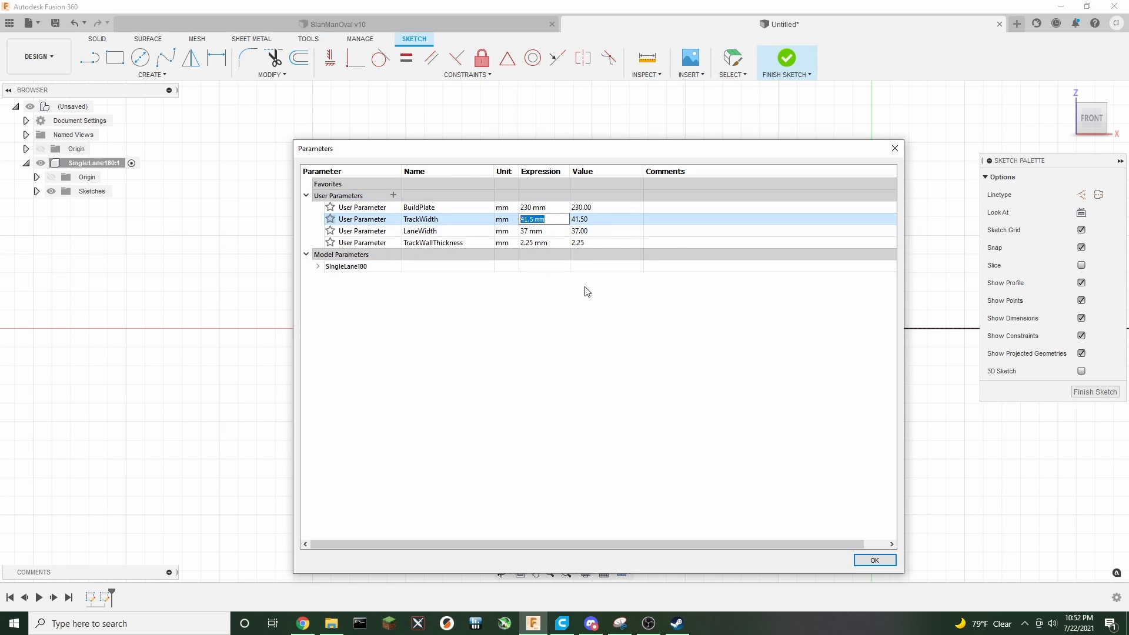
{"action": "type", "text": "Lane"}
{"action": "key", "text": "Return"}
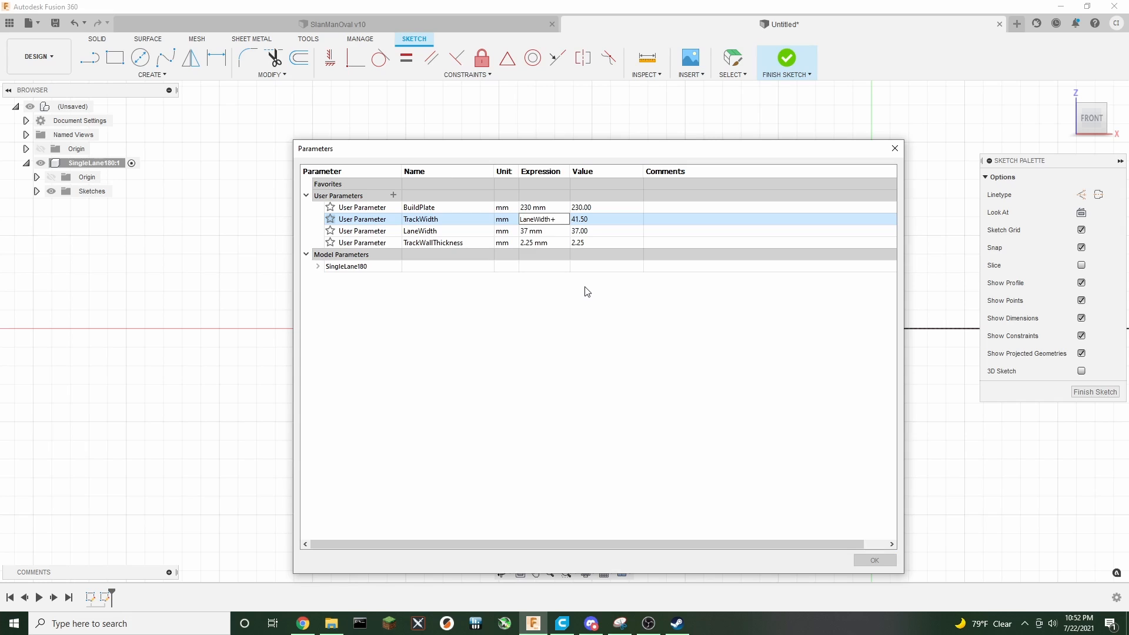
{"action": "type", "text": "(2*TrackWallThickness)"}
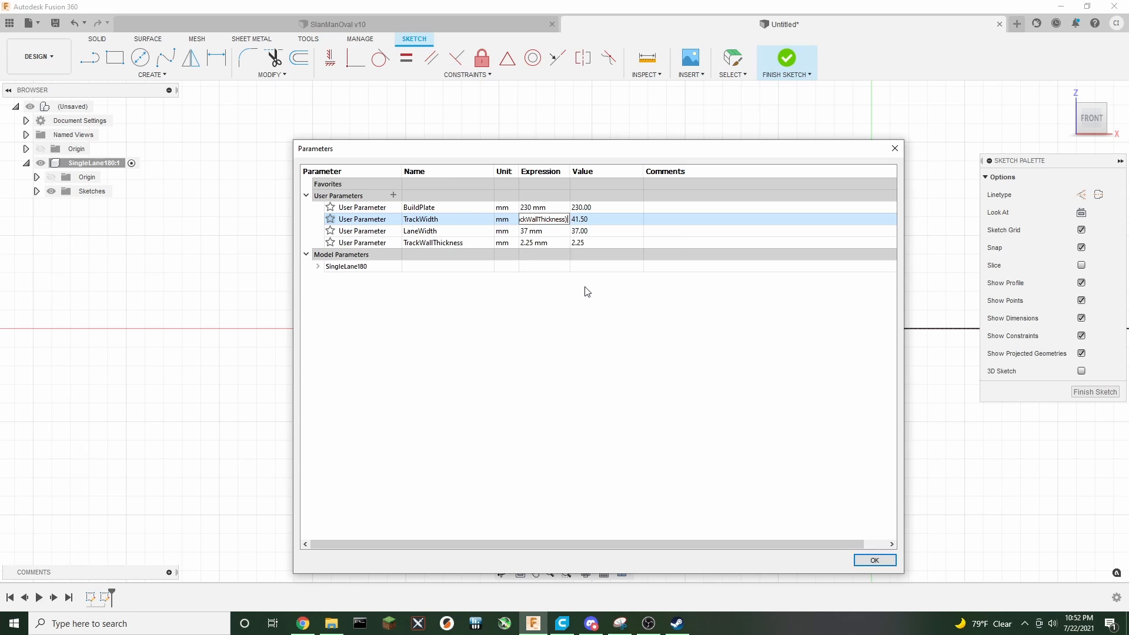
{"action": "key", "text": "Return"}
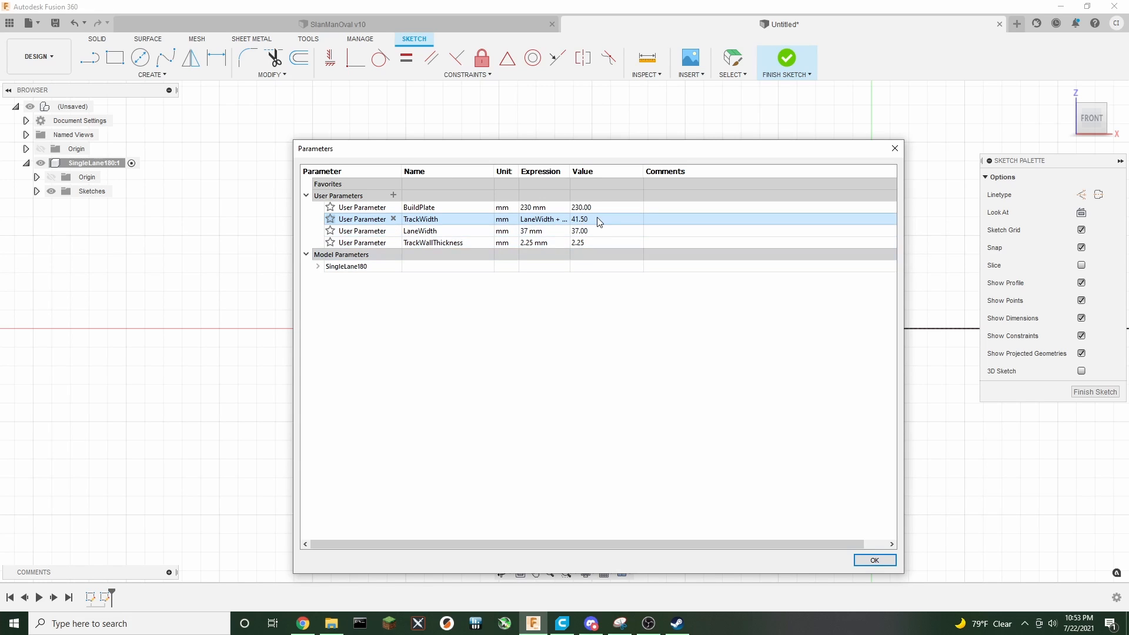
{"action": "double_click", "coordinate": [570, 171]}
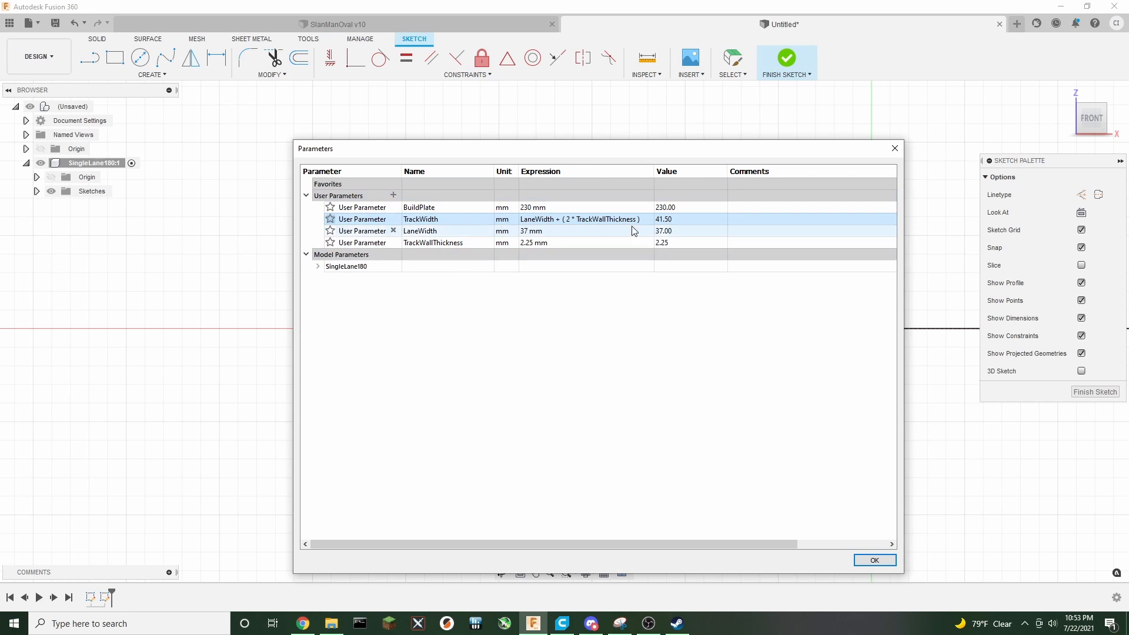
{"action": "left_click", "coordinate": [874, 560]}
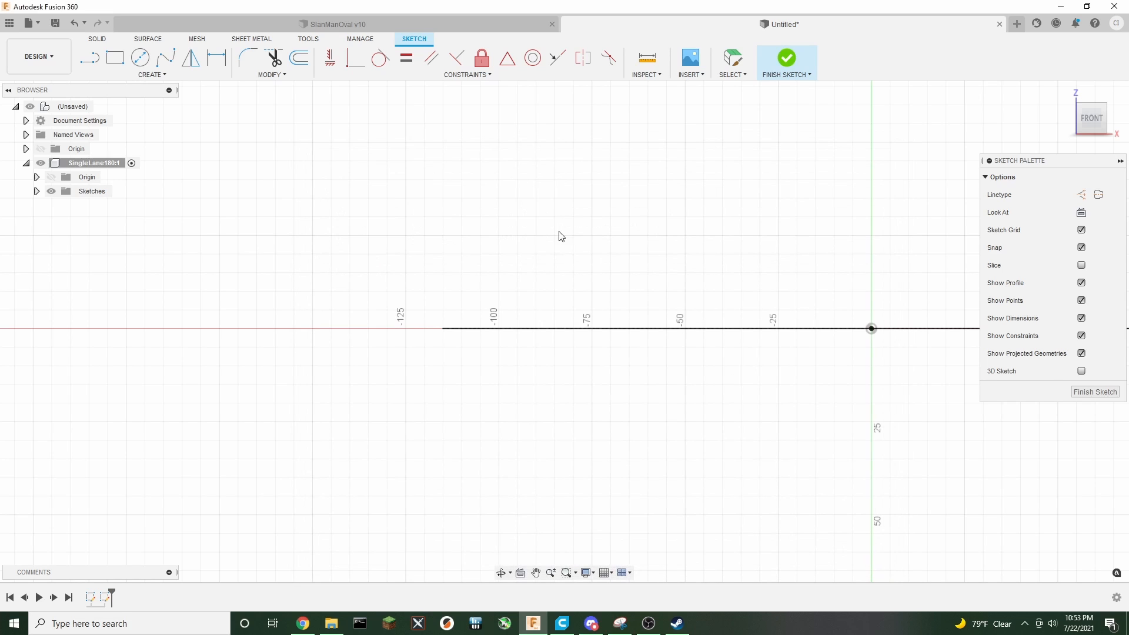
Review the user parameters of the SlanManOval track design, then return to the new design
{"action": "left_click", "coordinate": [347, 24]}
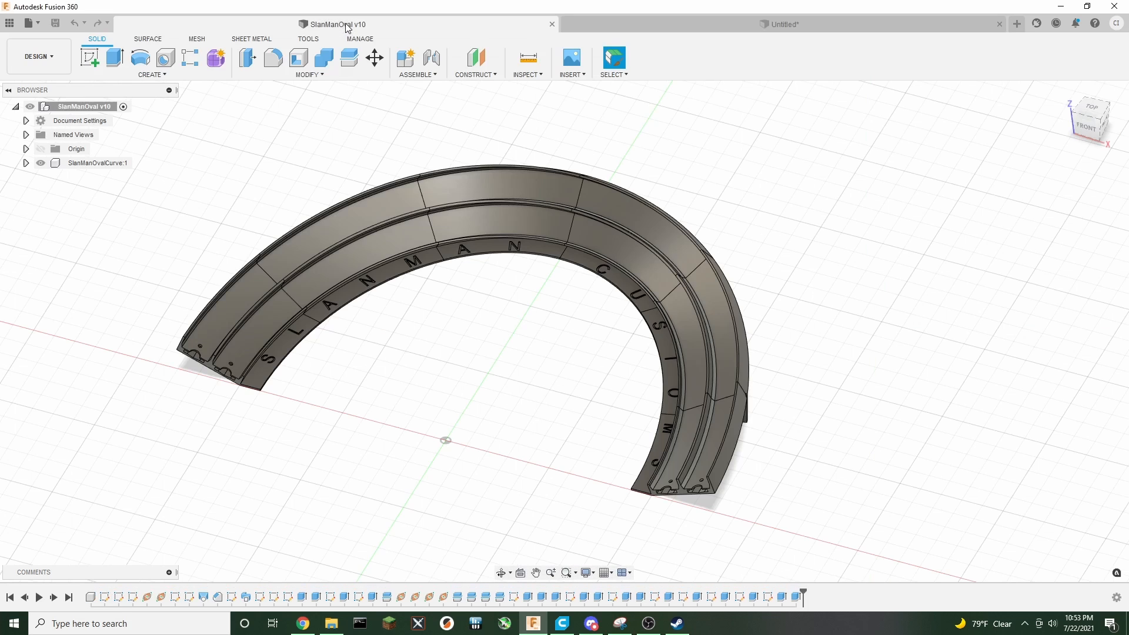
{"action": "left_click", "coordinate": [293, 75]}
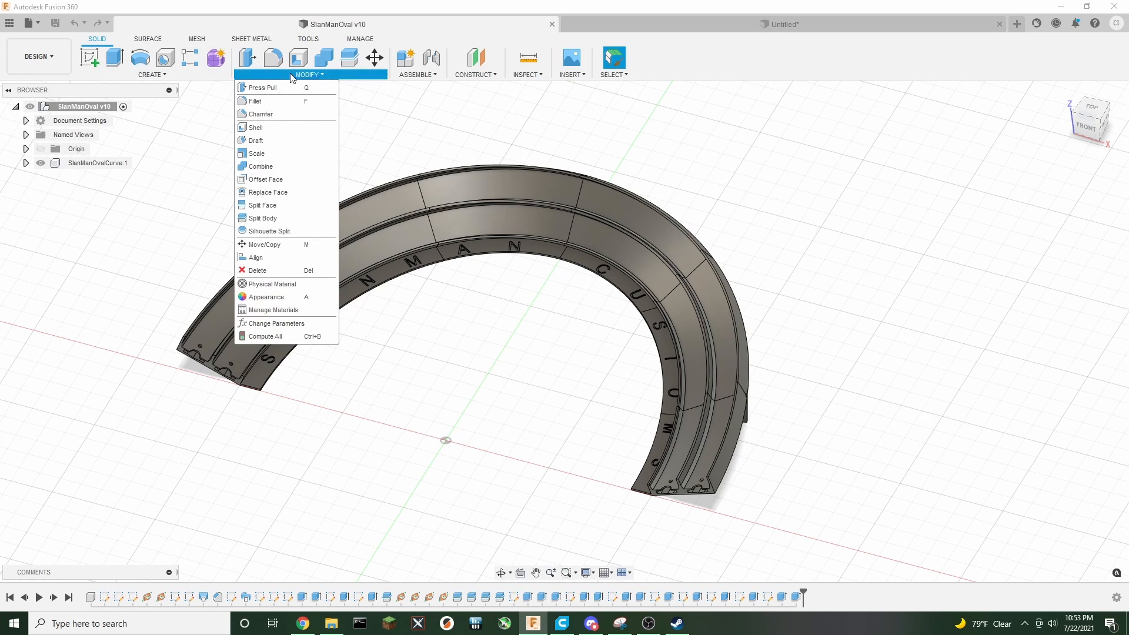
{"action": "left_click", "coordinate": [269, 323]}
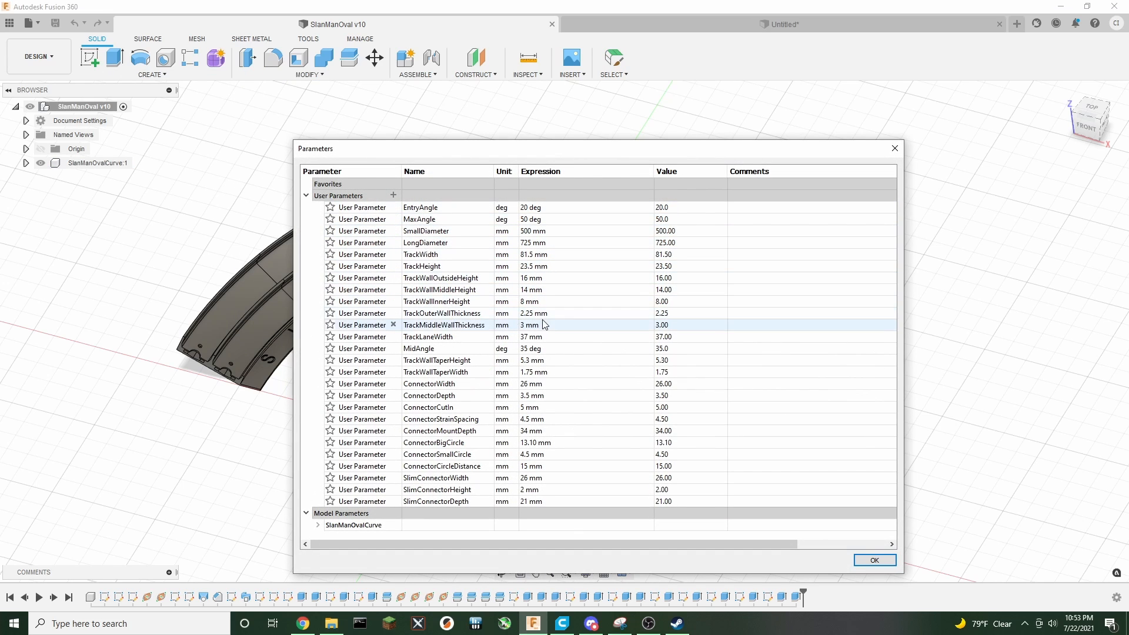
{"action": "left_click", "coordinate": [871, 559]}
{"action": "left_click", "coordinate": [646, 24]}
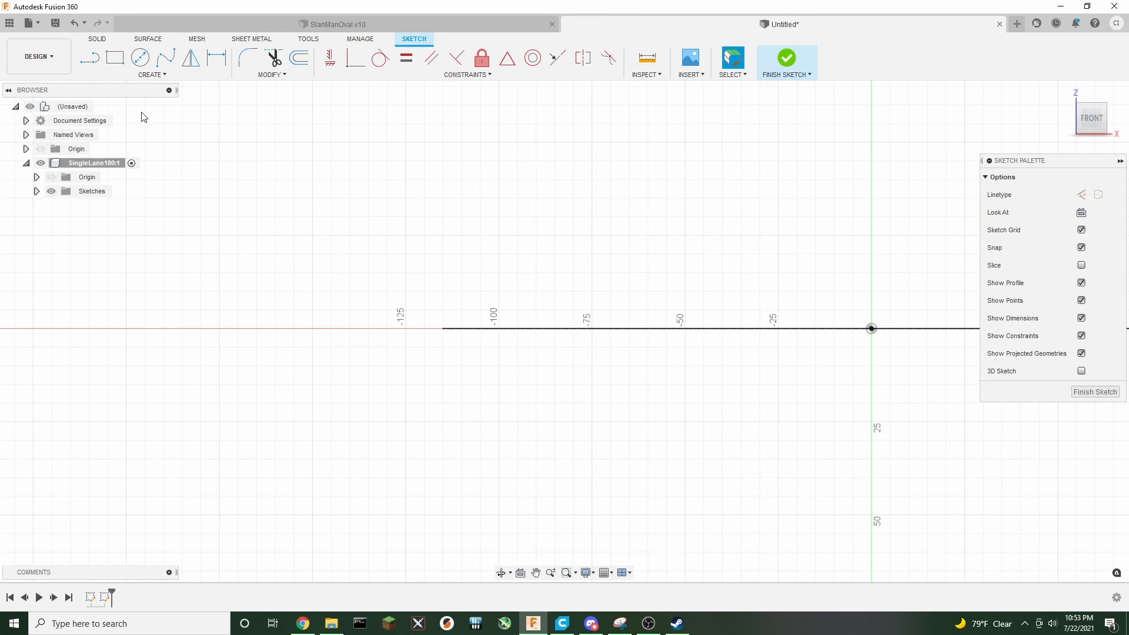
Draw a horizontal construction line TrackWidth long leftward from the ellipse's end, then delete it
{"action": "left_click", "coordinate": [90, 57]}
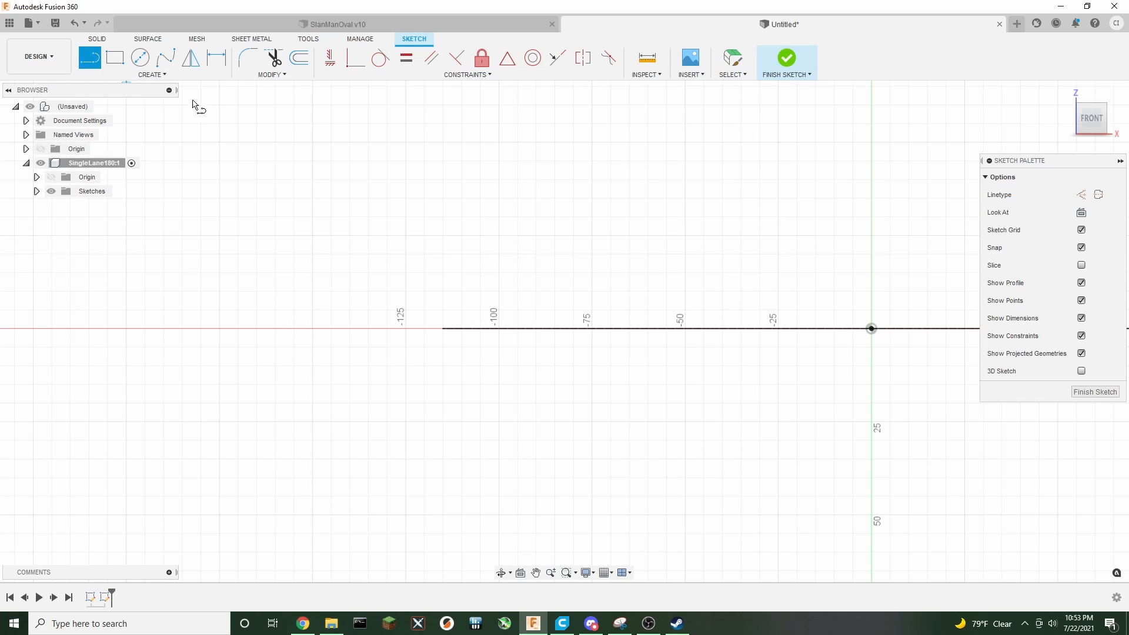
{"action": "left_click", "coordinate": [1080, 194]}
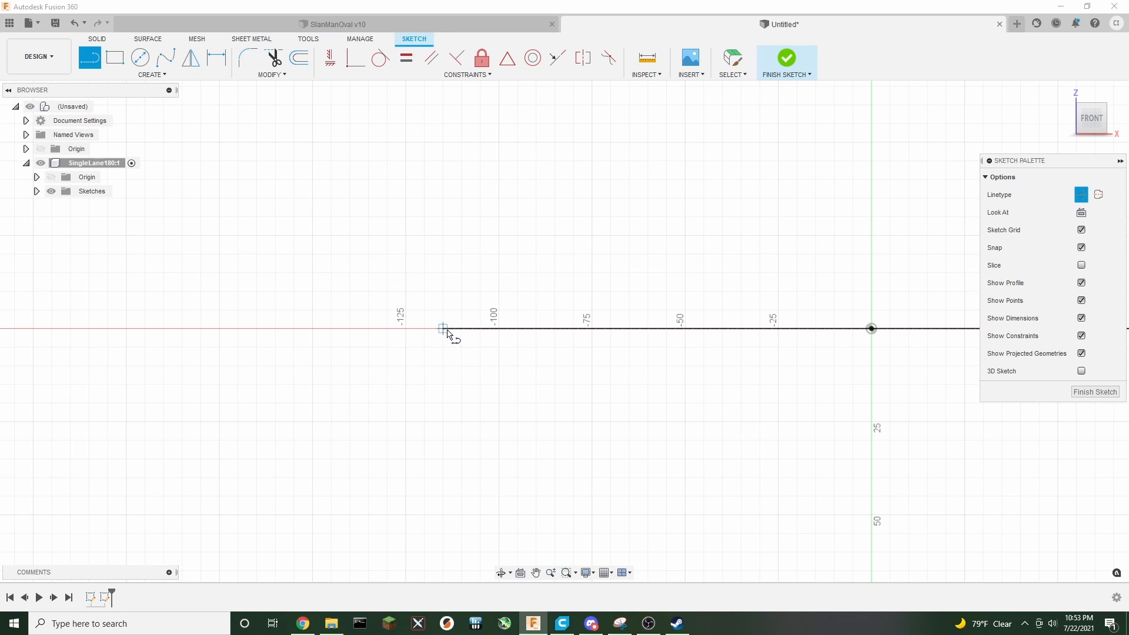
{"action": "left_click_drag", "start_coordinate": [443, 328], "coordinate": [343, 328]}
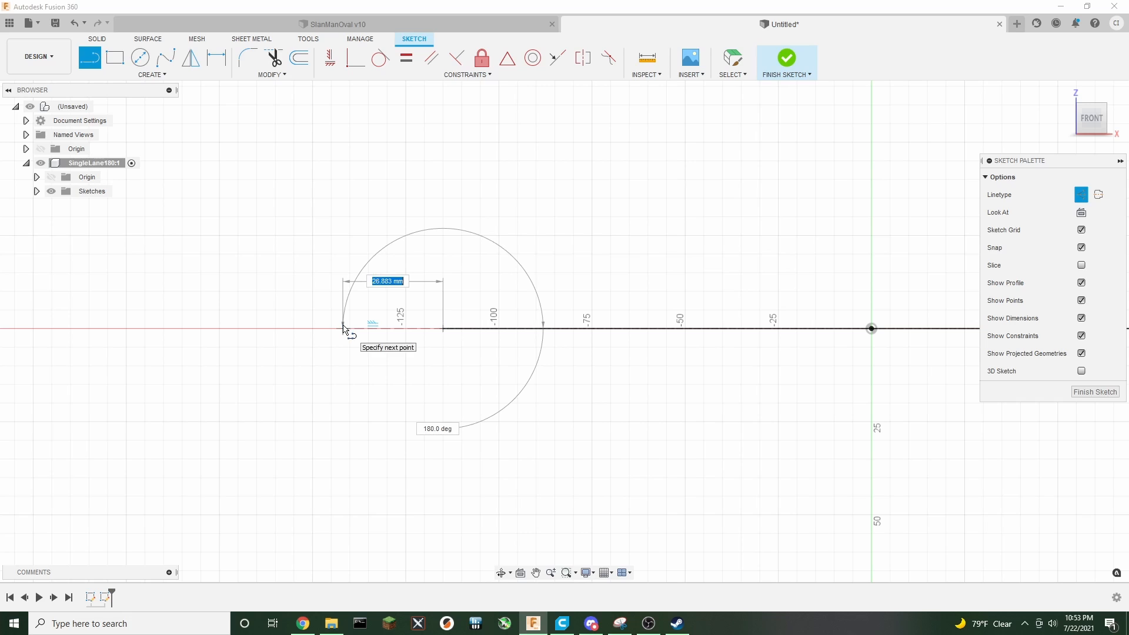
{"action": "type", "text": "tra"}
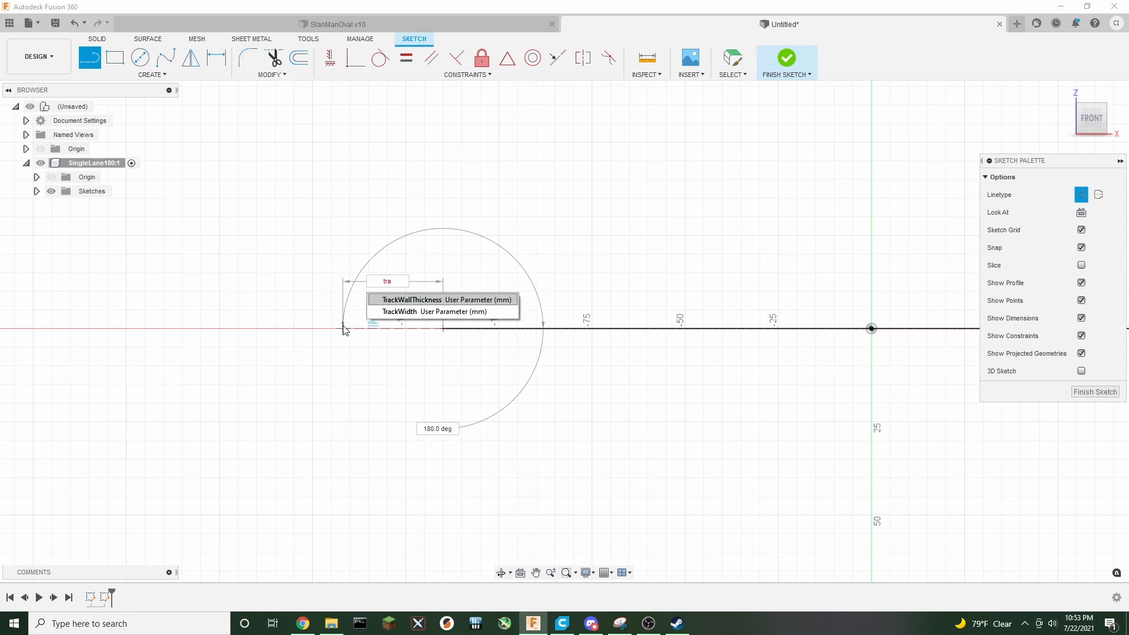
{"action": "key", "text": "Down"}
{"action": "key", "text": "Return"}
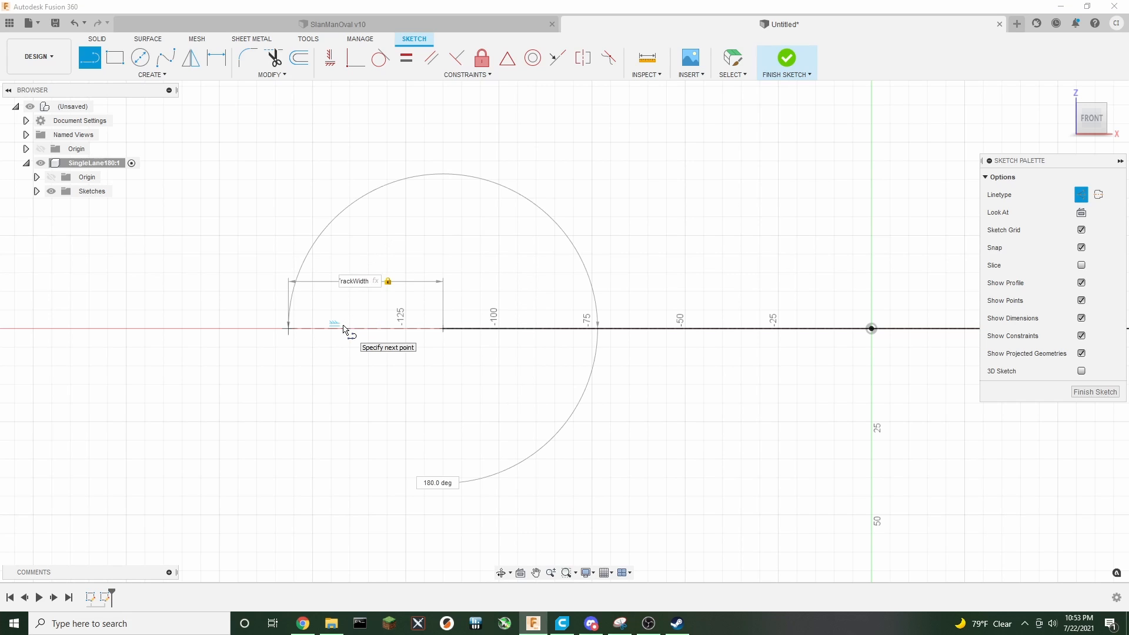
{"action": "key", "text": "Return"}
{"action": "scroll", "coordinate": [365, 311], "scroll_direction": "up", "scroll_amount": 2}
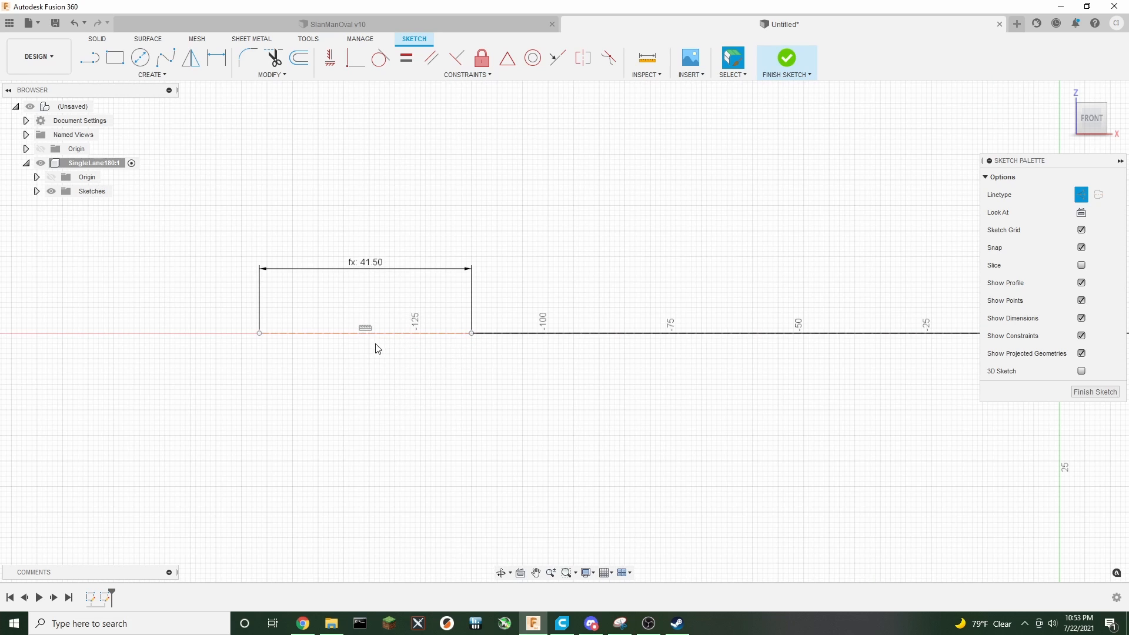
{"action": "left_click", "coordinate": [404, 334]}
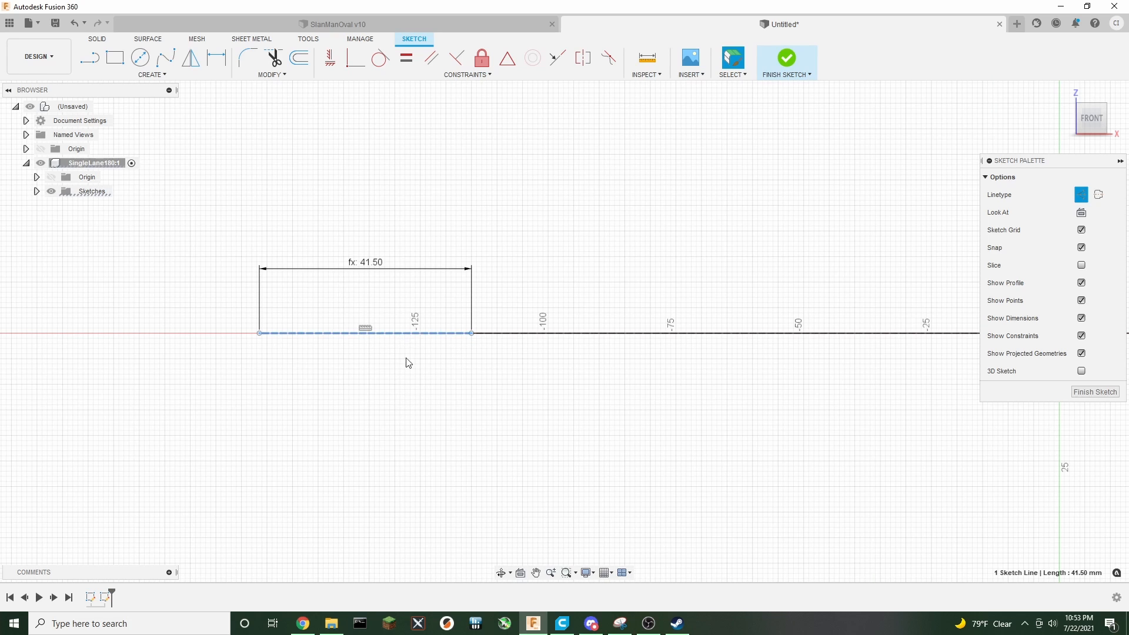
{"action": "key", "text": "Delete"}
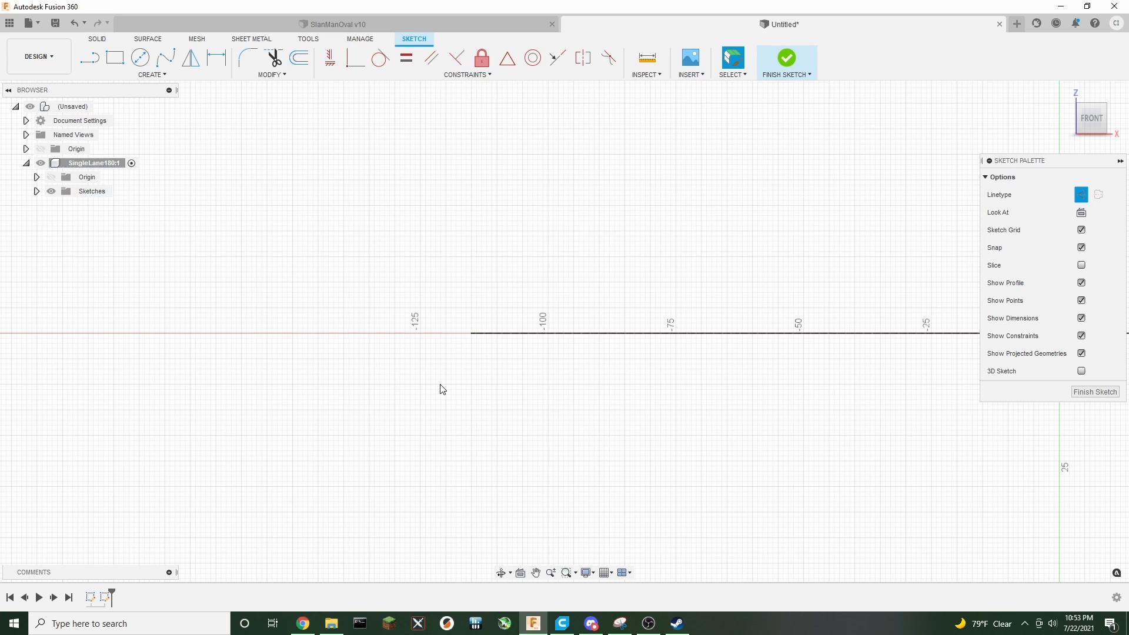
Project the elliptical curve into the current sketch
{"action": "left_click", "coordinate": [159, 76]}
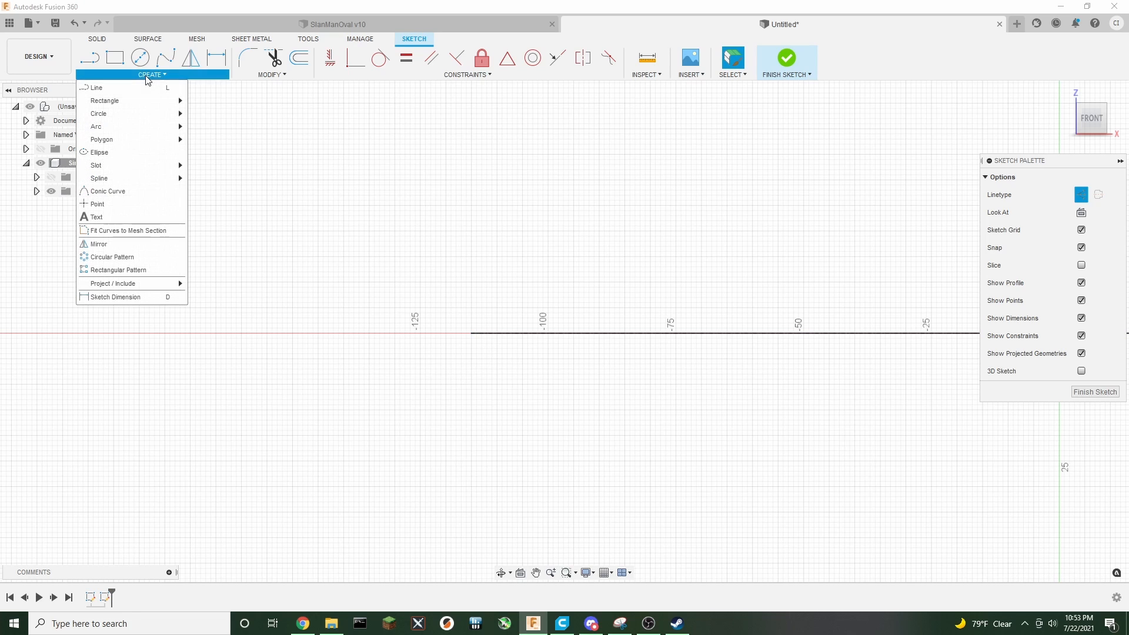
{"action": "mouse_move", "coordinate": [126, 284]}
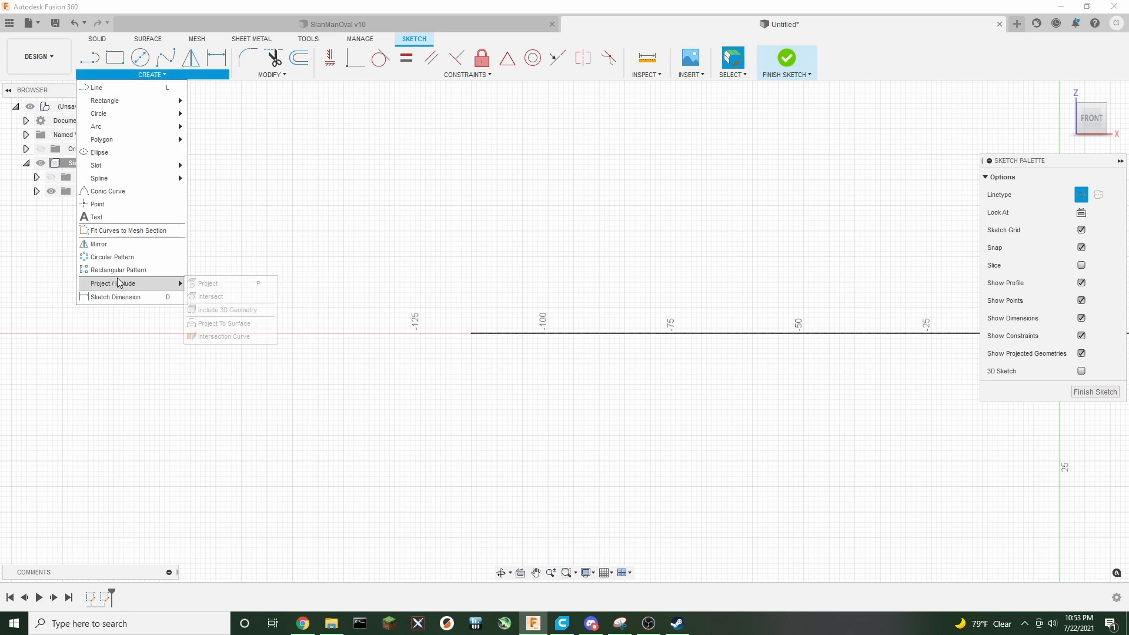
{"action": "left_click", "coordinate": [209, 282]}
{"action": "left_click", "coordinate": [496, 334]}
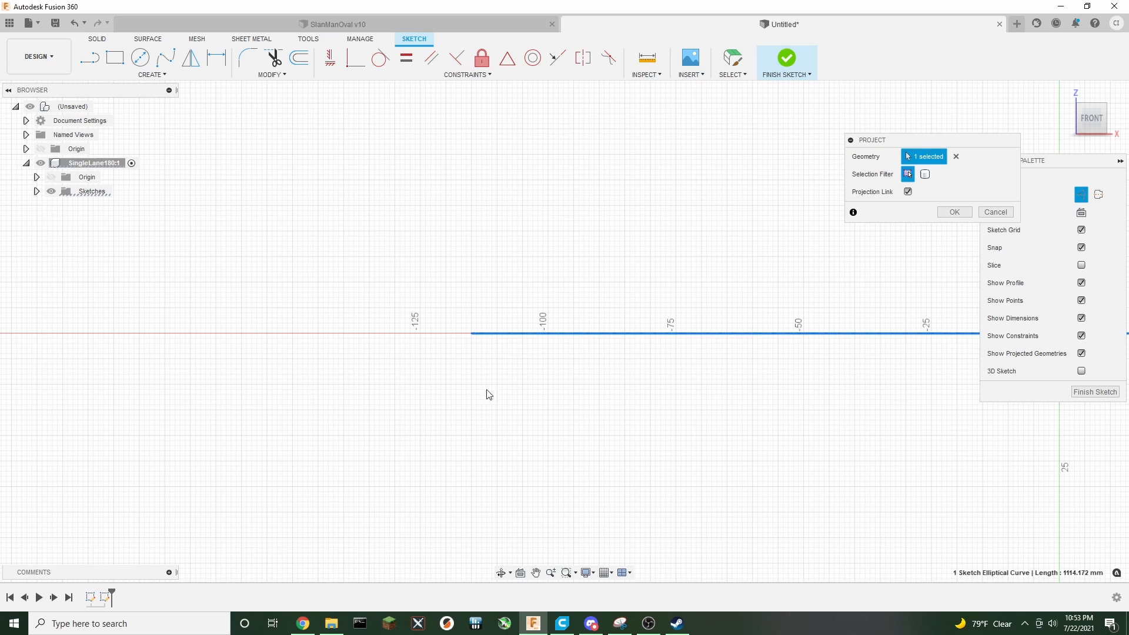
{"action": "left_click", "coordinate": [950, 215]}
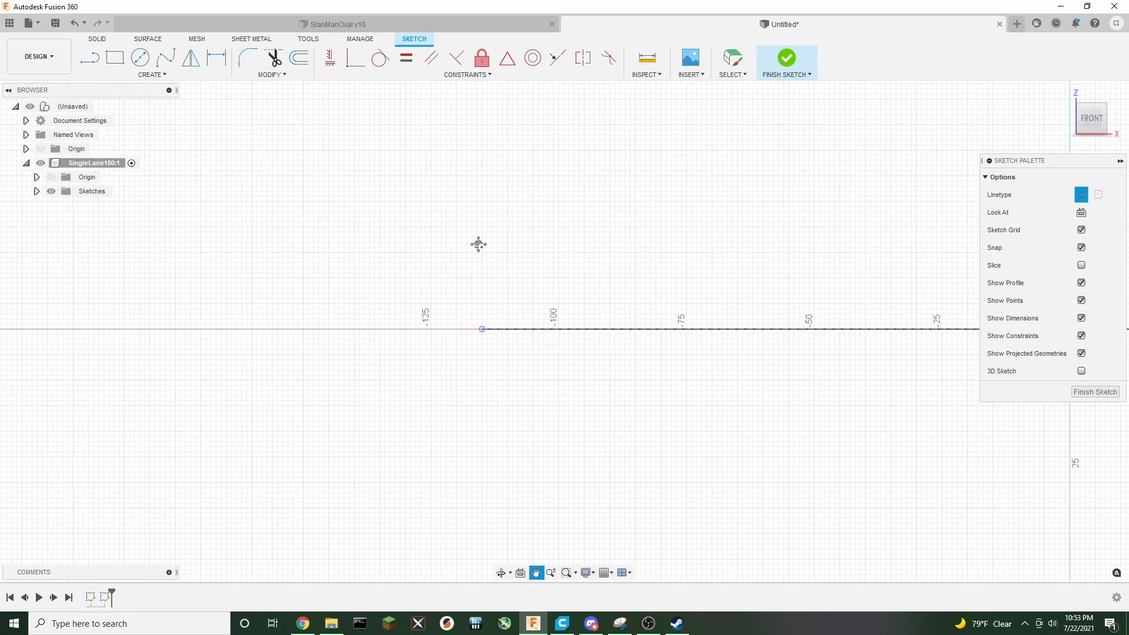
Draw a horizontal construction line leftward from the projected curve's end, with its length set to TrackWidth
{"action": "middle_click_drag", "start_coordinate": [479, 244], "coordinate": [559, 239]}
{"action": "left_click", "coordinate": [89, 57]}
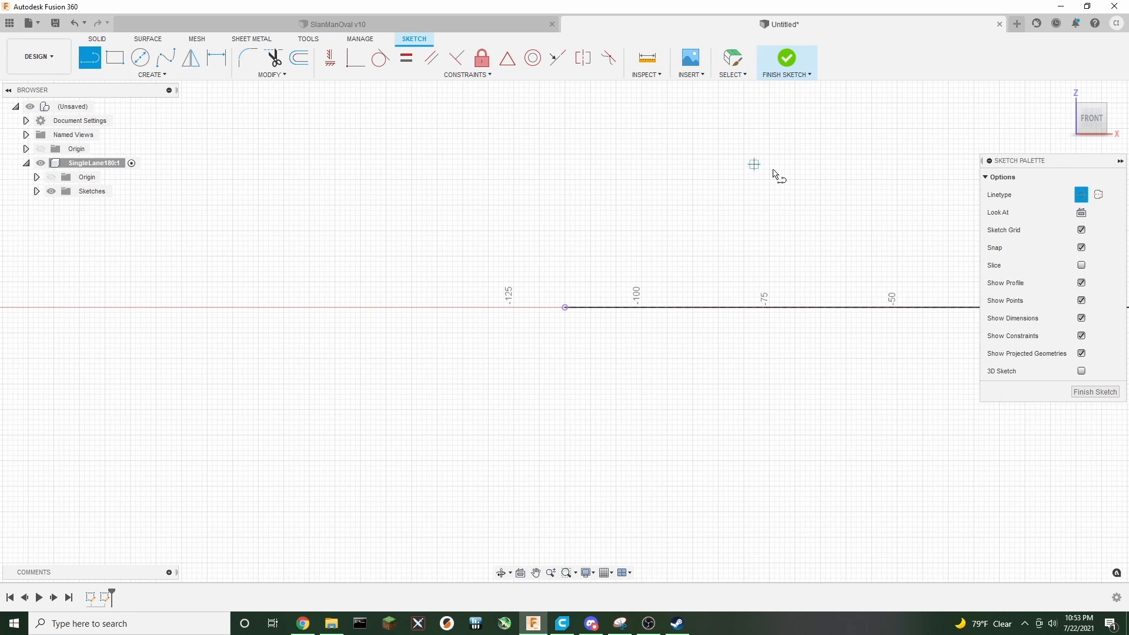
{"action": "left_click_drag", "start_coordinate": [565, 308], "coordinate": [448, 307]}
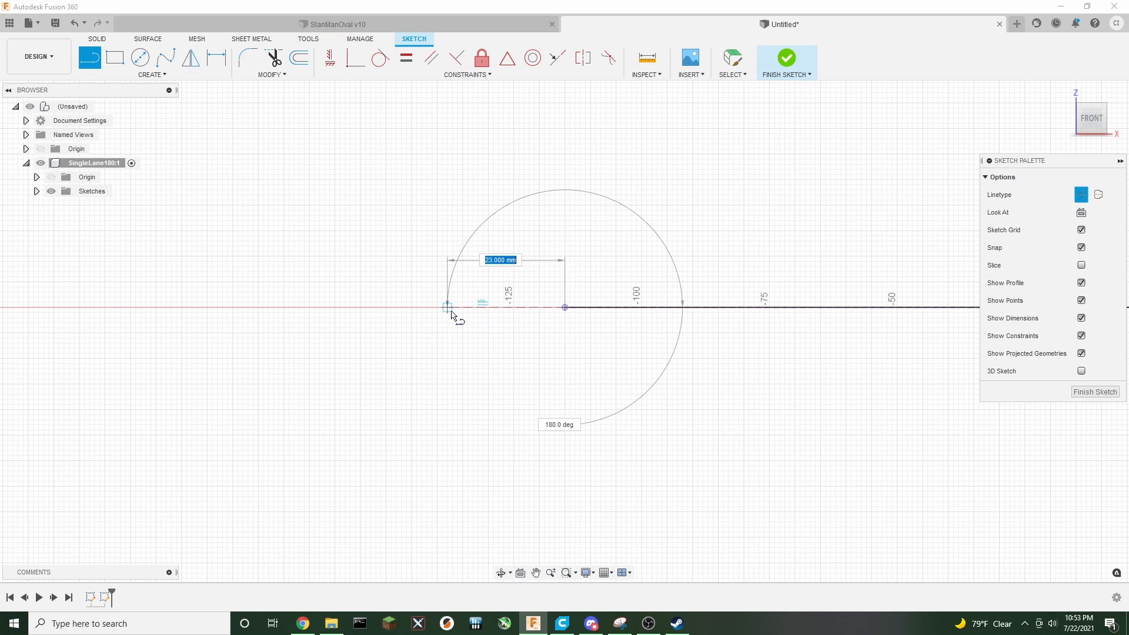
{"action": "type", "text": "tra"}
{"action": "key", "text": "Down"}
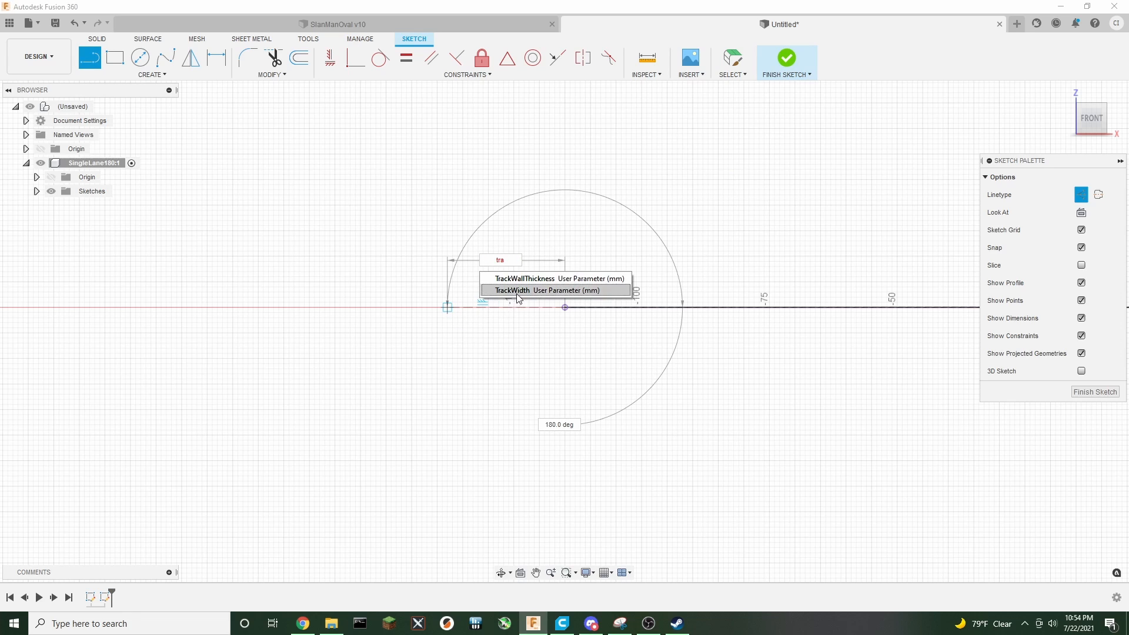
{"action": "key", "text": "Return"}
{"action": "key", "text": "Return"}
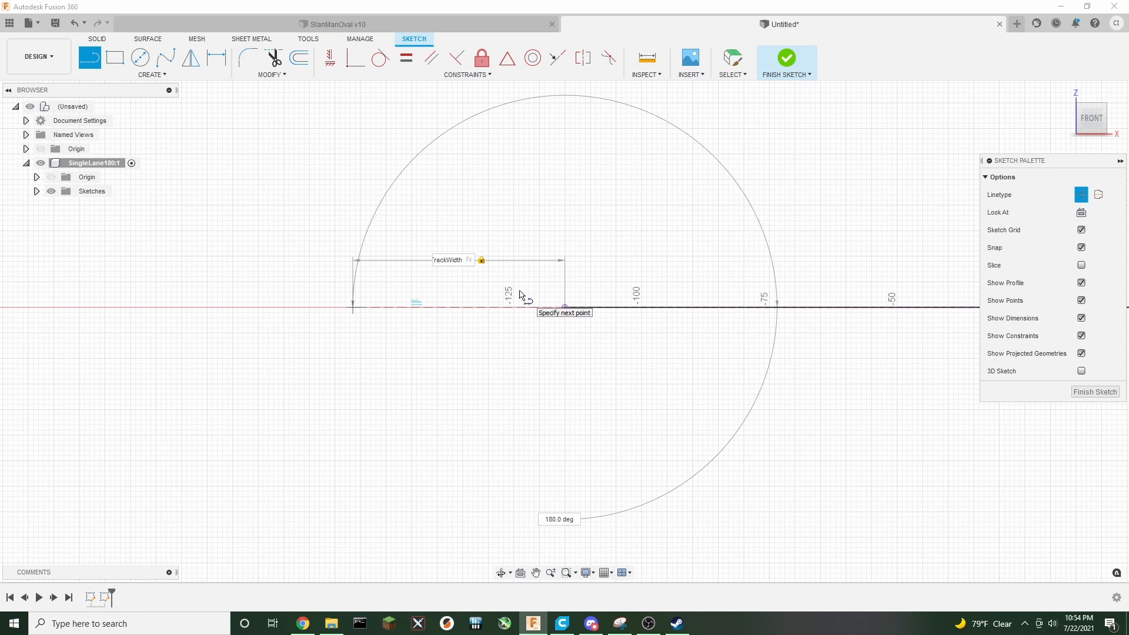
{"action": "key", "text": "Escape"}
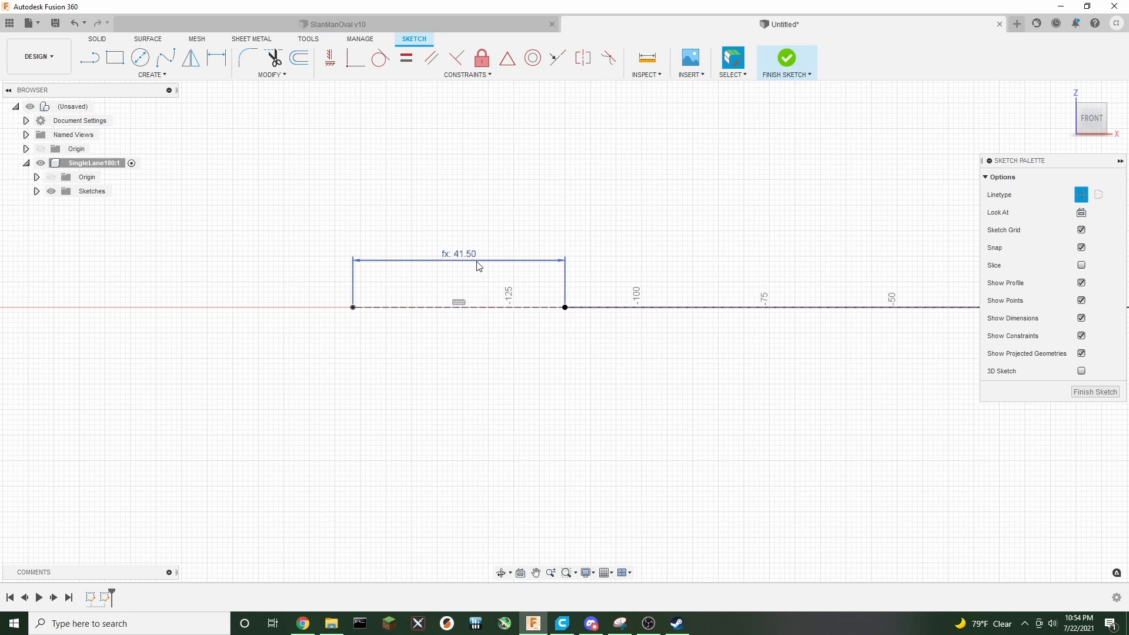
{"action": "left_click_drag", "start_coordinate": [471, 262], "coordinate": [472, 338]}
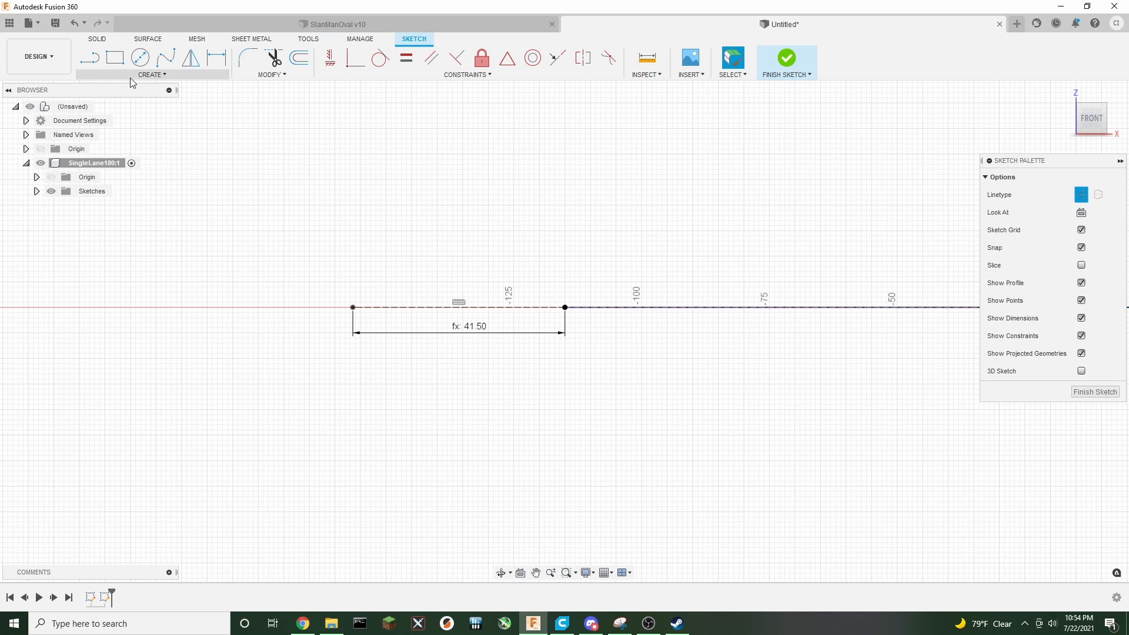
Draw a normal (non-construction) line from the projected curve's end, angled up to the left, with its length set to TrackWidth
{"action": "left_click", "coordinate": [89, 57]}
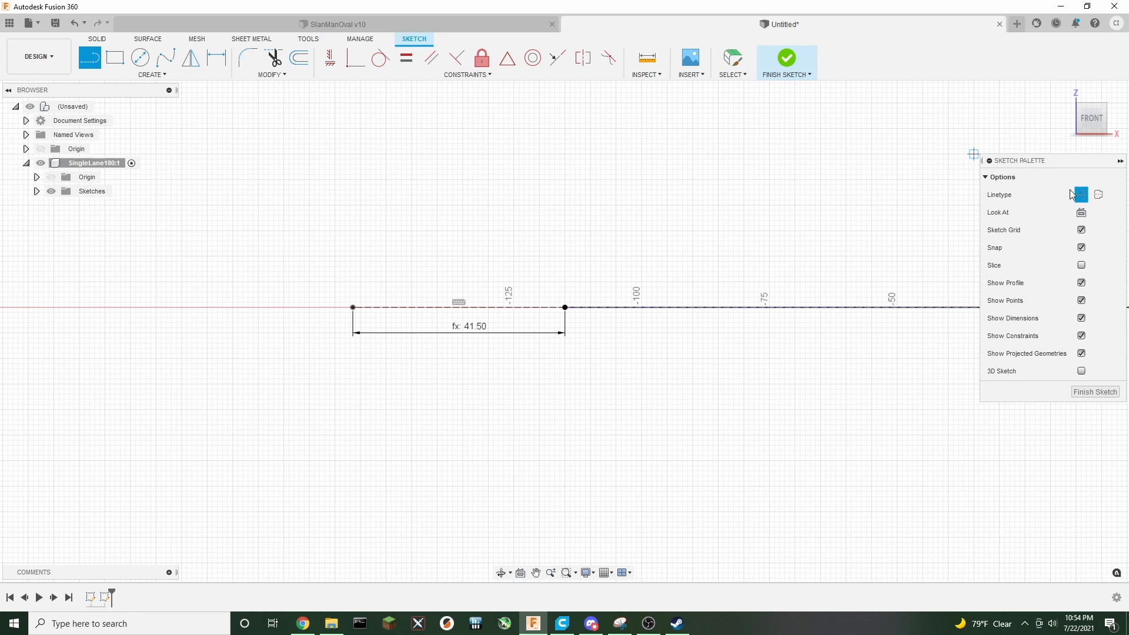
{"action": "left_click", "coordinate": [1080, 194]}
{"action": "left_click", "coordinate": [565, 307]}
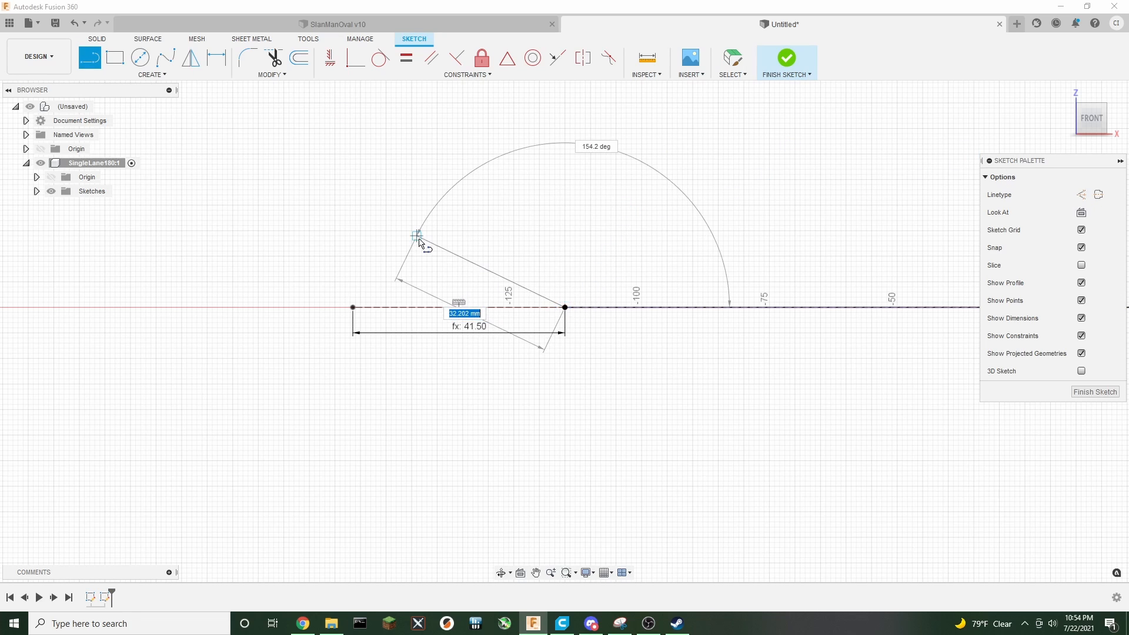
{"action": "type", "text": "tra"}
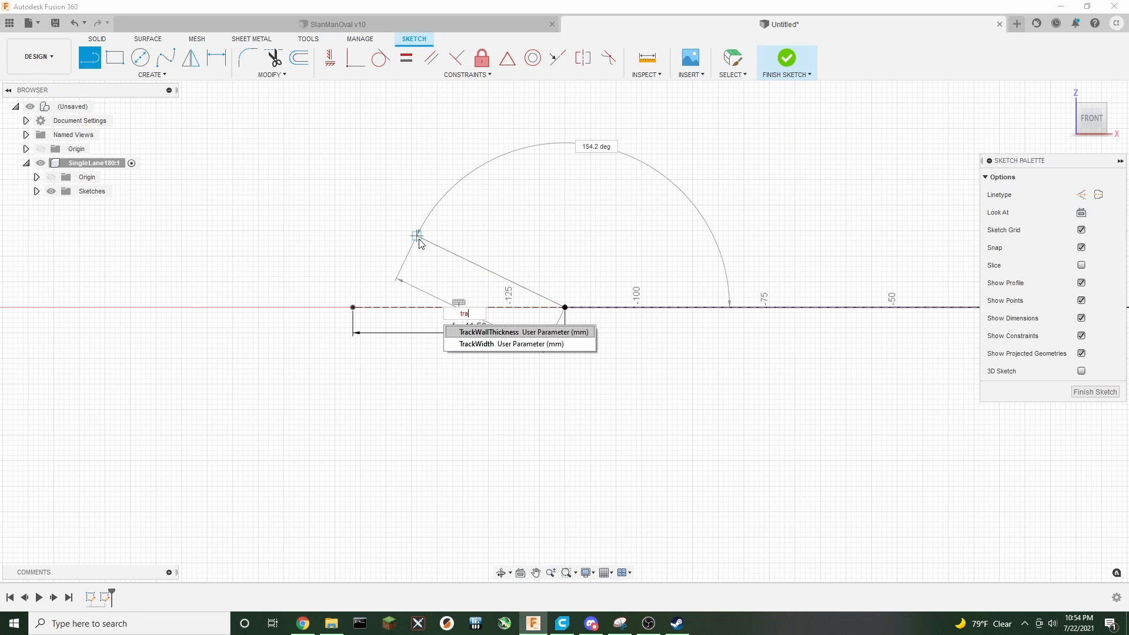
{"action": "key", "text": "Down"}
{"action": "key", "text": "Return"}
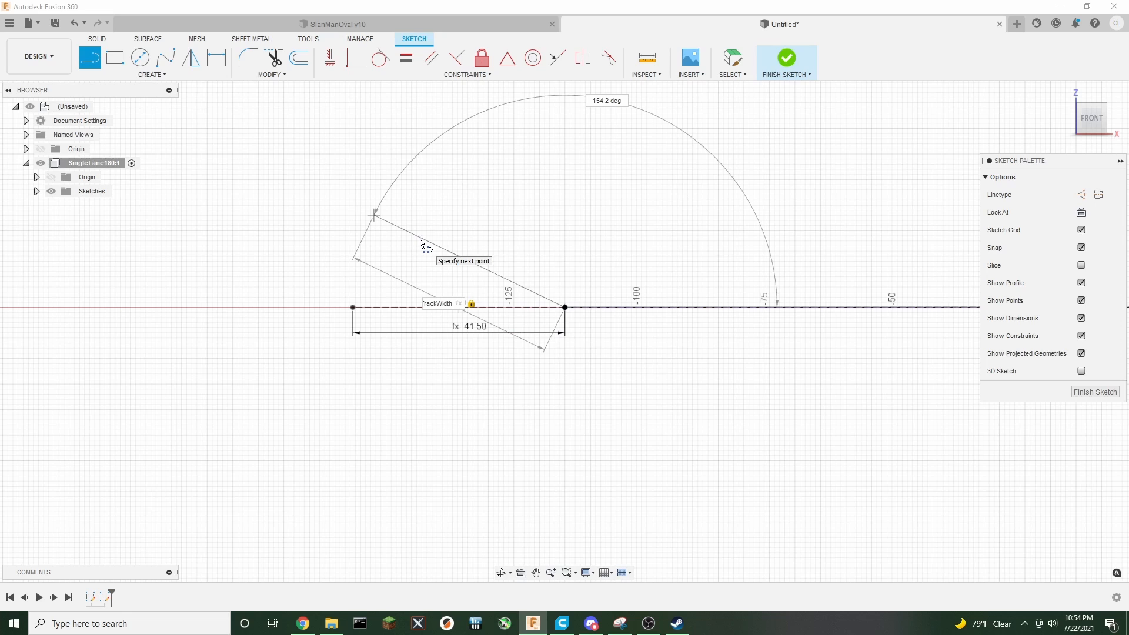
{"action": "key", "text": "Return"}
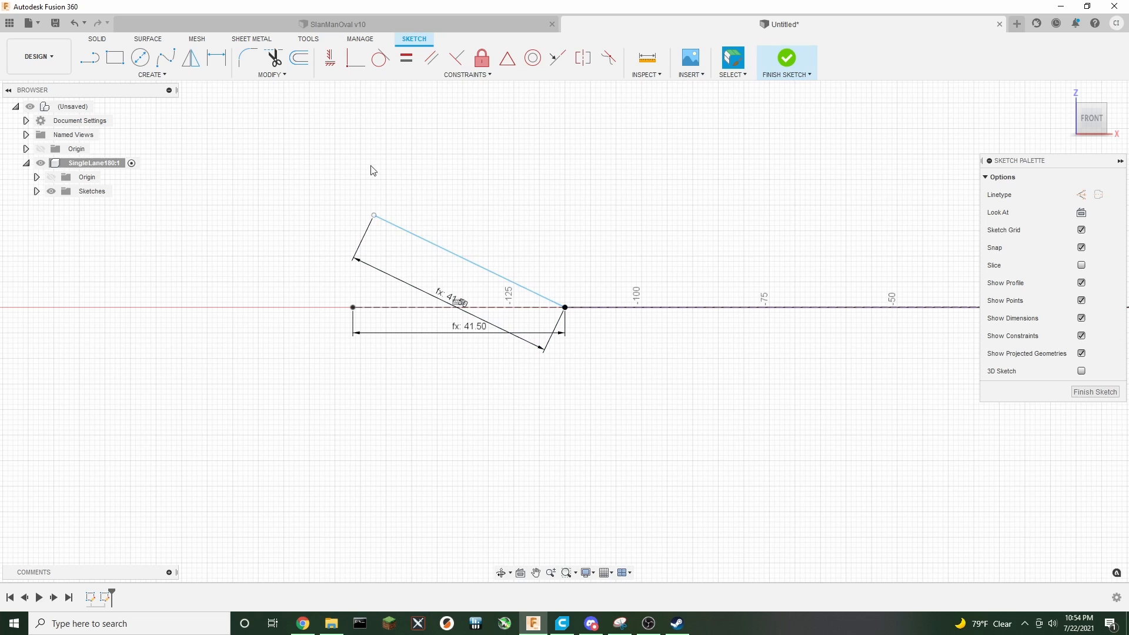
Dimension the angle between the horizontal construction line and the new angled line
{"action": "left_click", "coordinate": [222, 63]}
{"action": "left_click", "coordinate": [415, 307]}
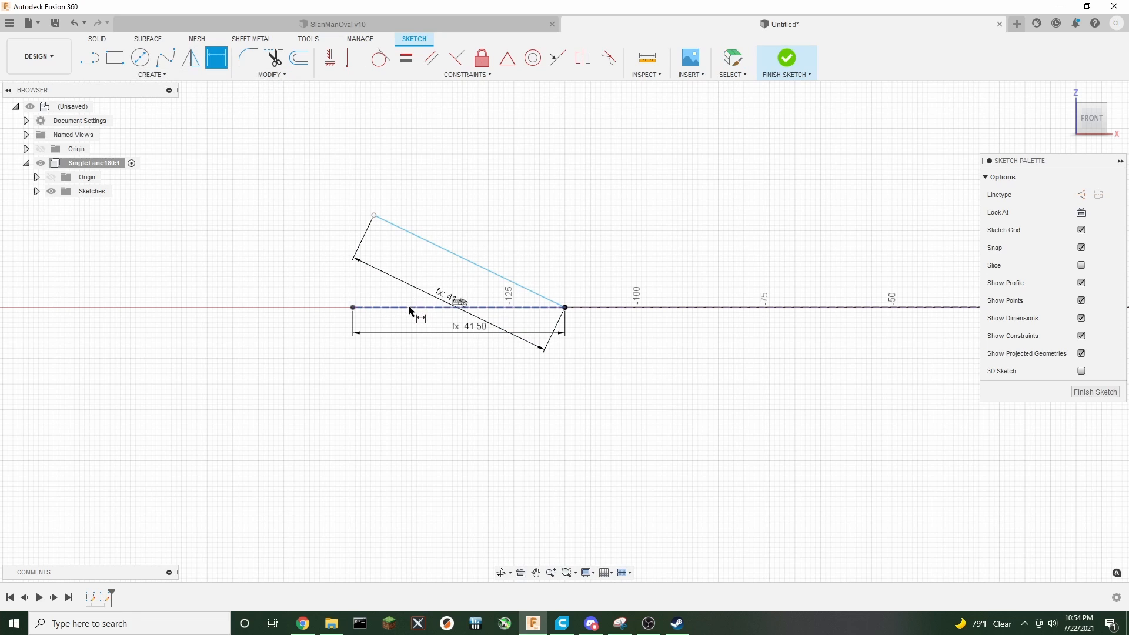
{"action": "left_click", "coordinate": [435, 245]}
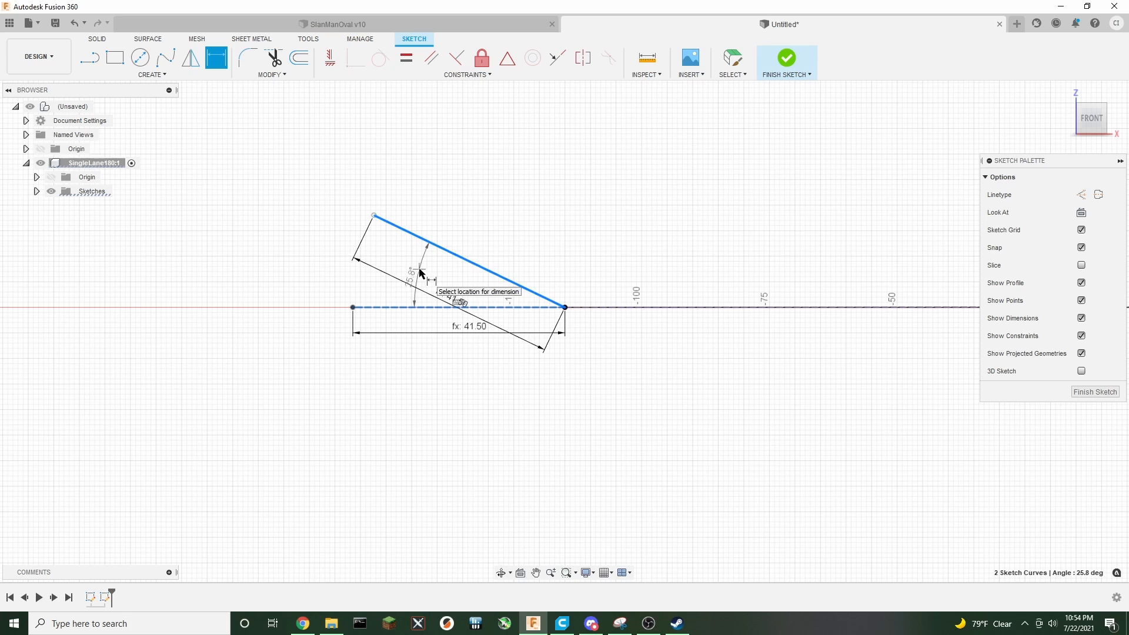
{"action": "left_click", "coordinate": [420, 270]}
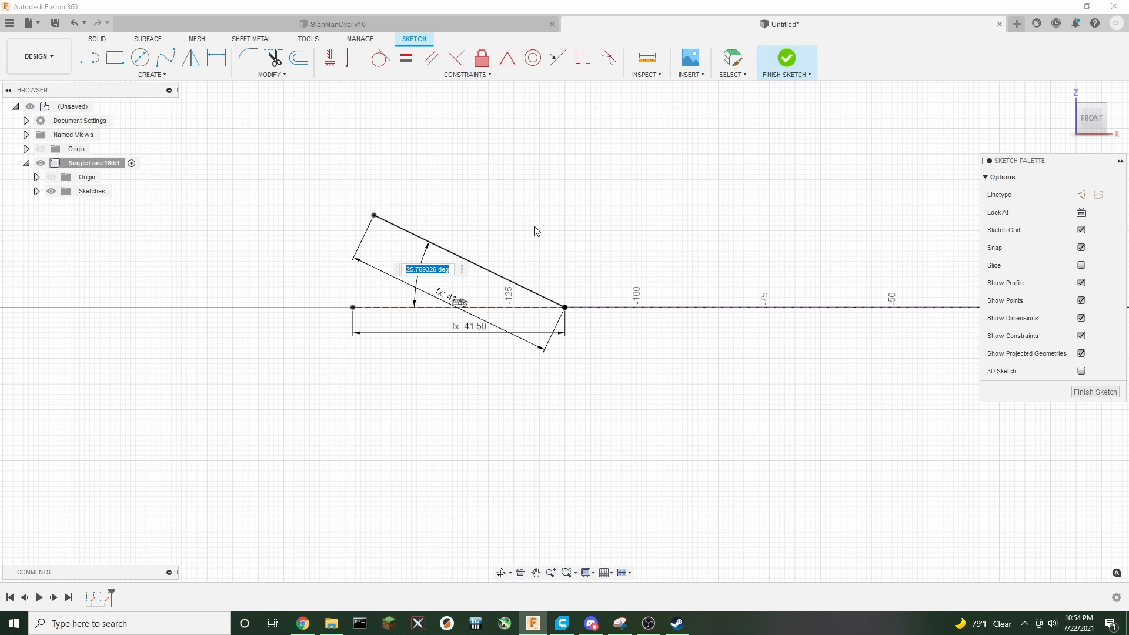
{"action": "type", "text": "EntryAngle"}
{"action": "key", "text": "BackSpace"}
{"action": "key", "text": "BackSpace"}
{"action": "key", "text": "BackSpace"}
{"action": "key", "text": "BackSpace"}
{"action": "key", "text": "BackSpace"}
{"action": "key", "text": "BackSpace"}
{"action": "key", "text": "BackSpace"}
{"action": "key", "text": "BackSpace"}
{"action": "key", "text": "BackSpace"}
{"action": "key", "text": "BackSpace"}
{"action": "key", "text": "t"}
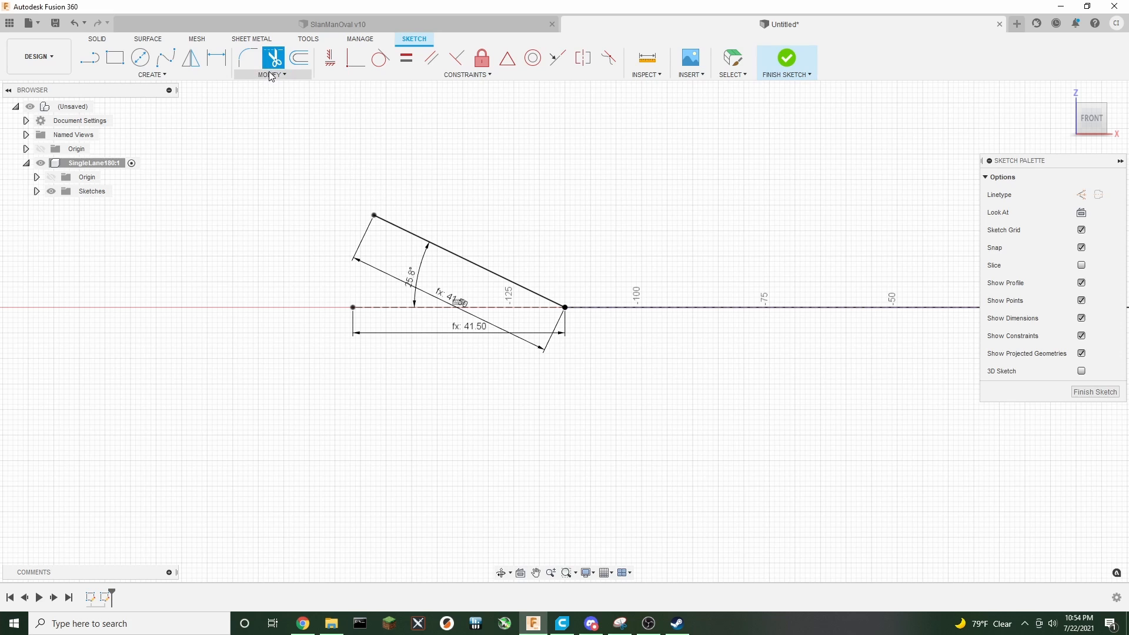
Add a user parameter named TrackEntryAngle in degrees with the expression 20
{"action": "left_click", "coordinate": [271, 74]}
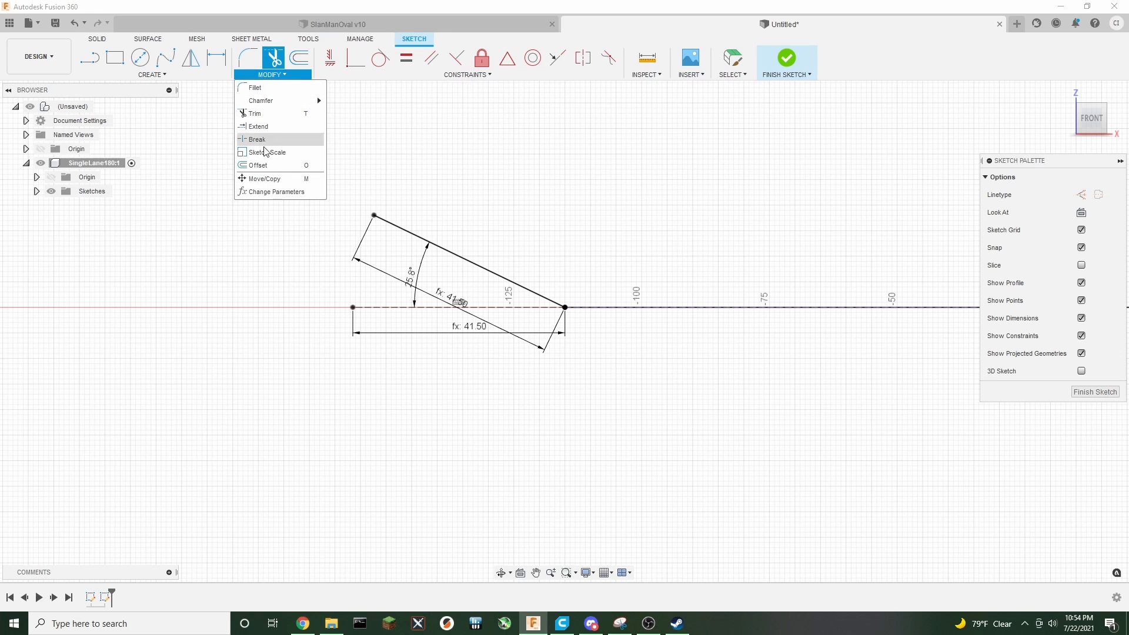
{"action": "left_click", "coordinate": [275, 192]}
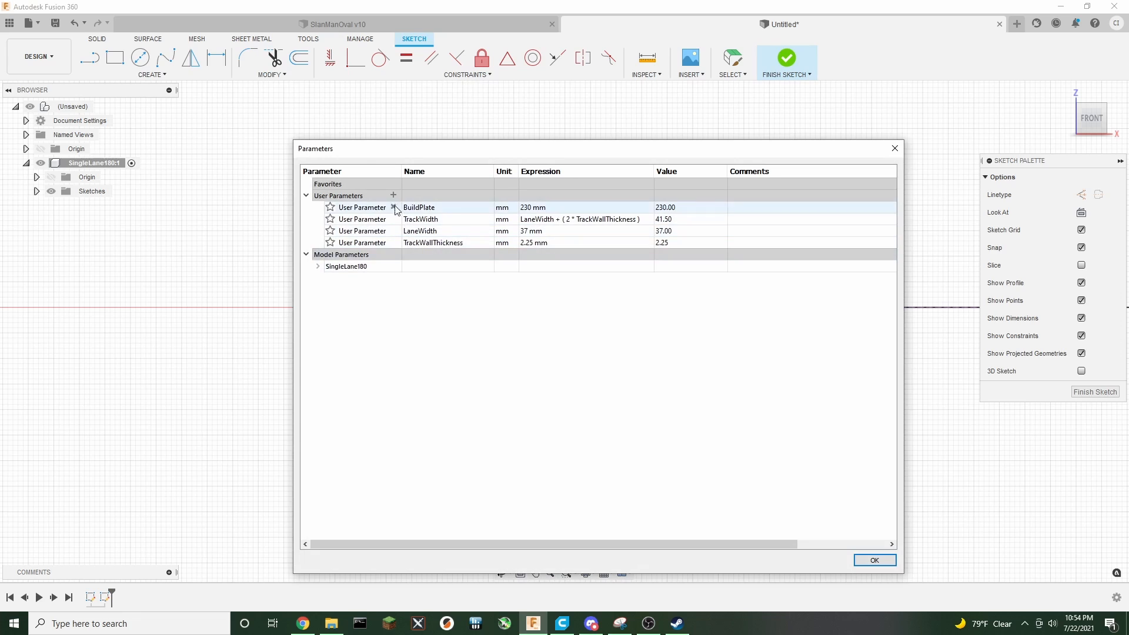
{"action": "left_click", "coordinate": [393, 195]}
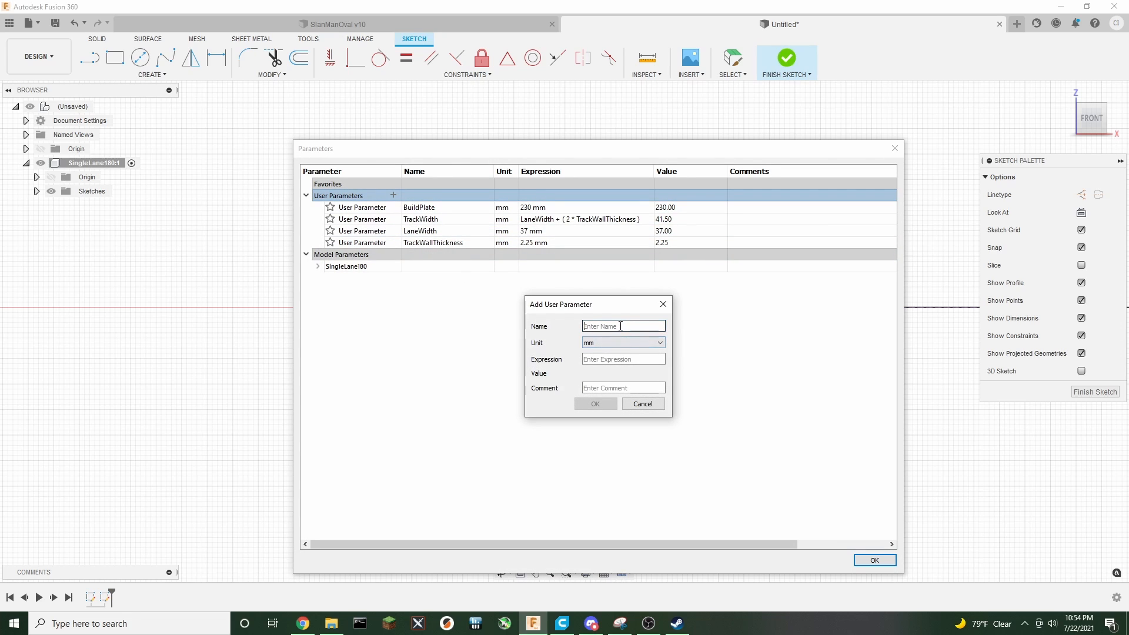
{"action": "type", "text": "TrackEntryAngle"}
{"action": "key", "text": "Tab"}
{"action": "type", "text": "20"}
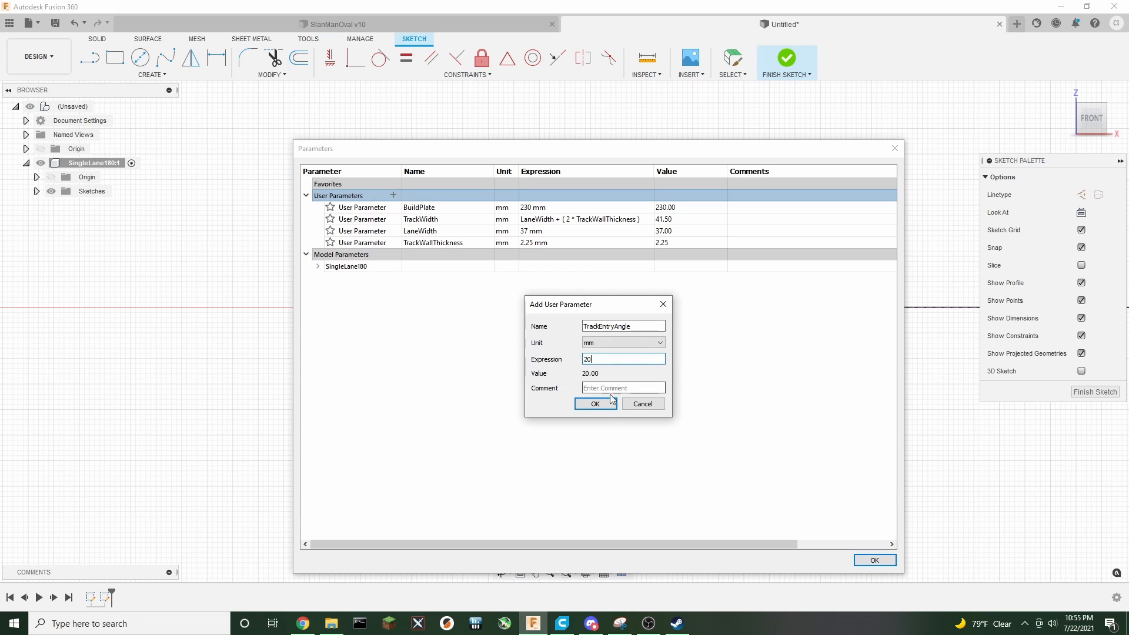
{"action": "left_click", "coordinate": [611, 343]}
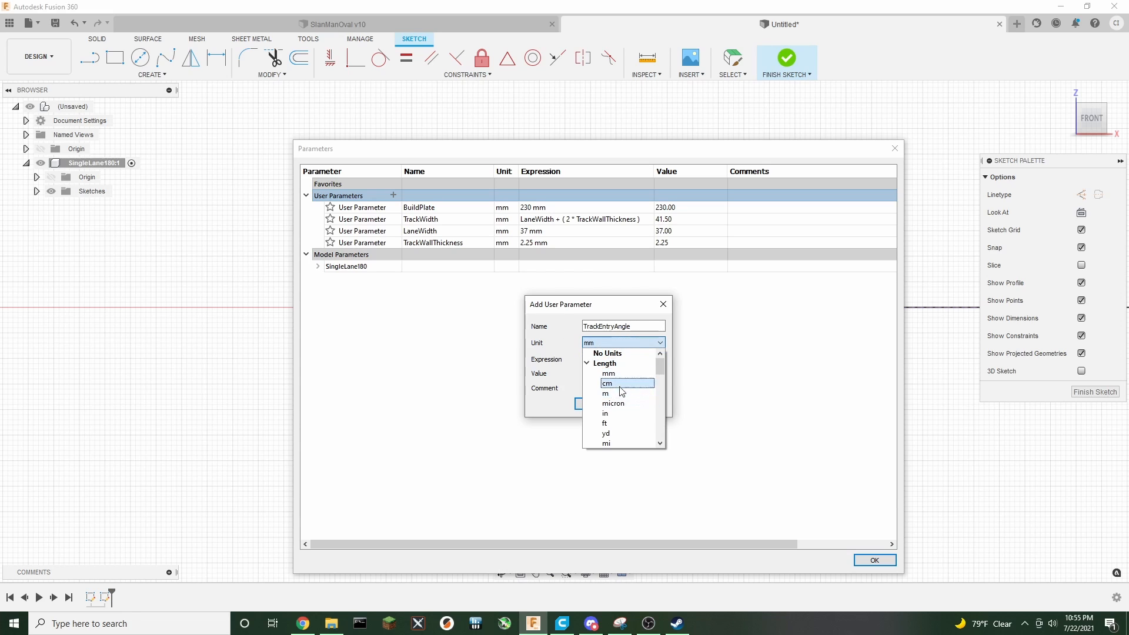
{"action": "scroll", "coordinate": [614, 403], "scroll_direction": "down", "scroll_amount": 1}
{"action": "scroll", "coordinate": [613, 406], "scroll_direction": "down", "scroll_amount": 3}
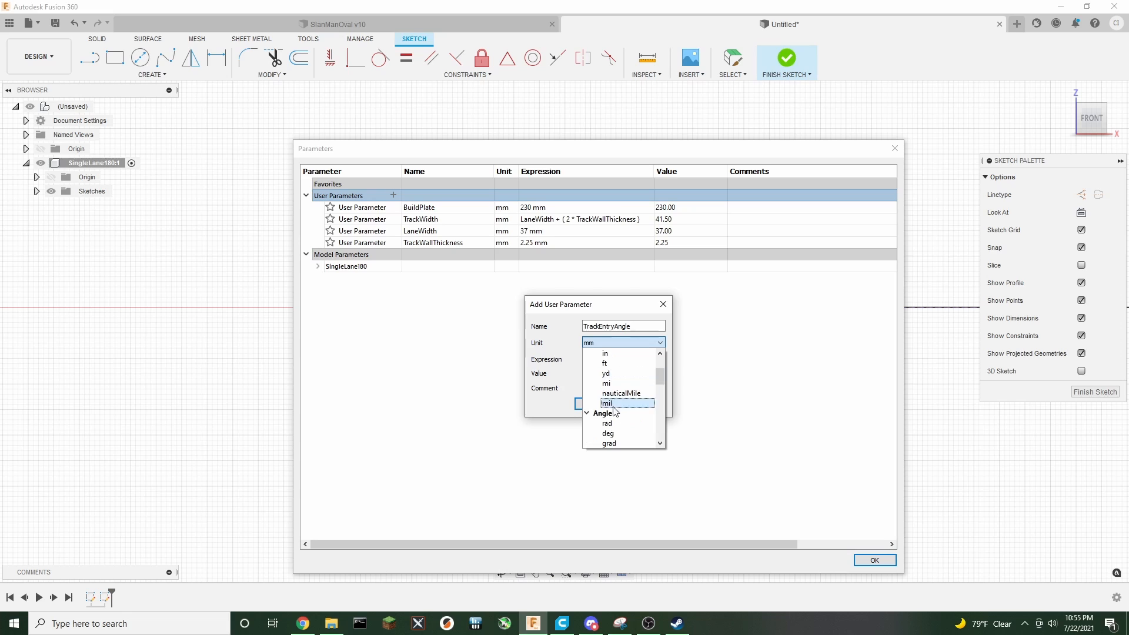
{"action": "left_click", "coordinate": [613, 432]}
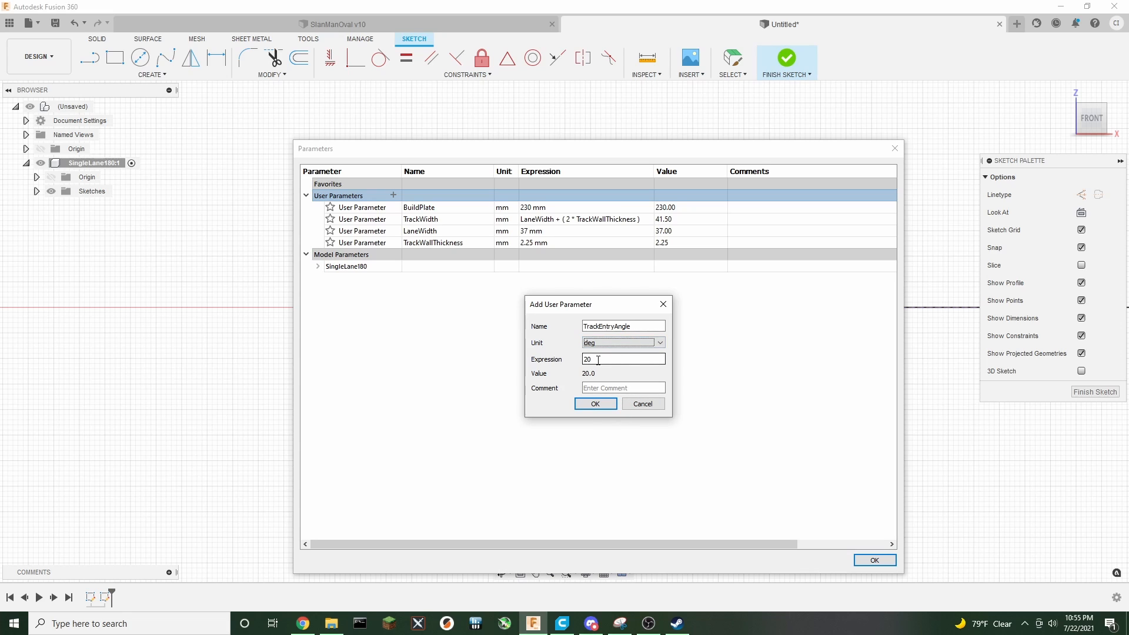
{"action": "left_click", "coordinate": [605, 404]}
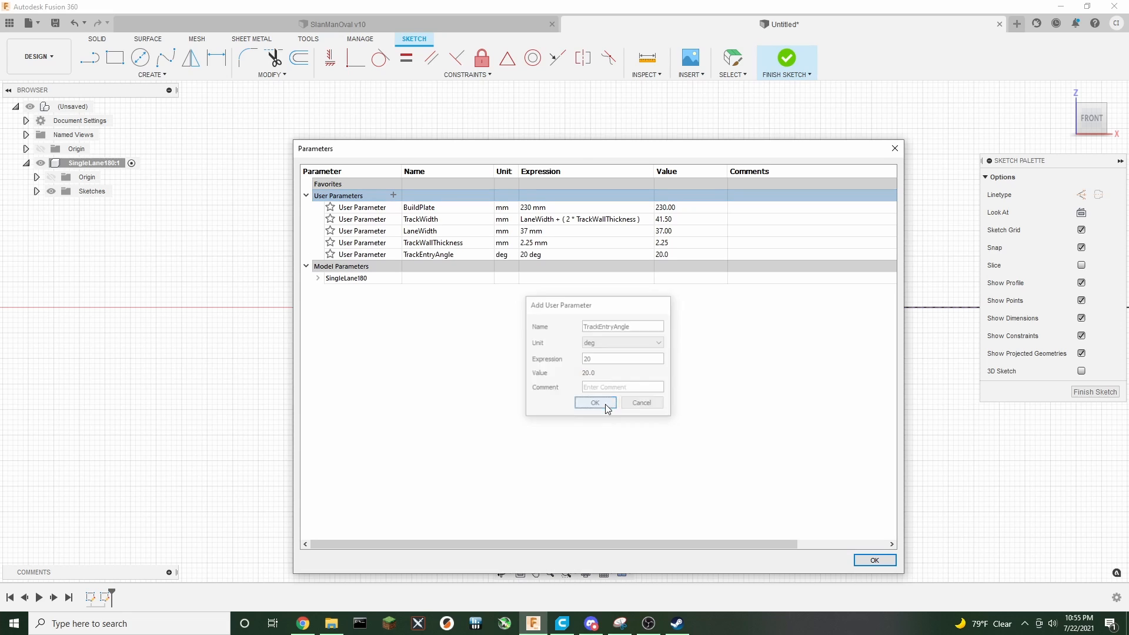
Add a user parameter named TrackMaxAngle in degrees with the expression 50, then close the parameters dialog
{"action": "left_click", "coordinate": [393, 196]}
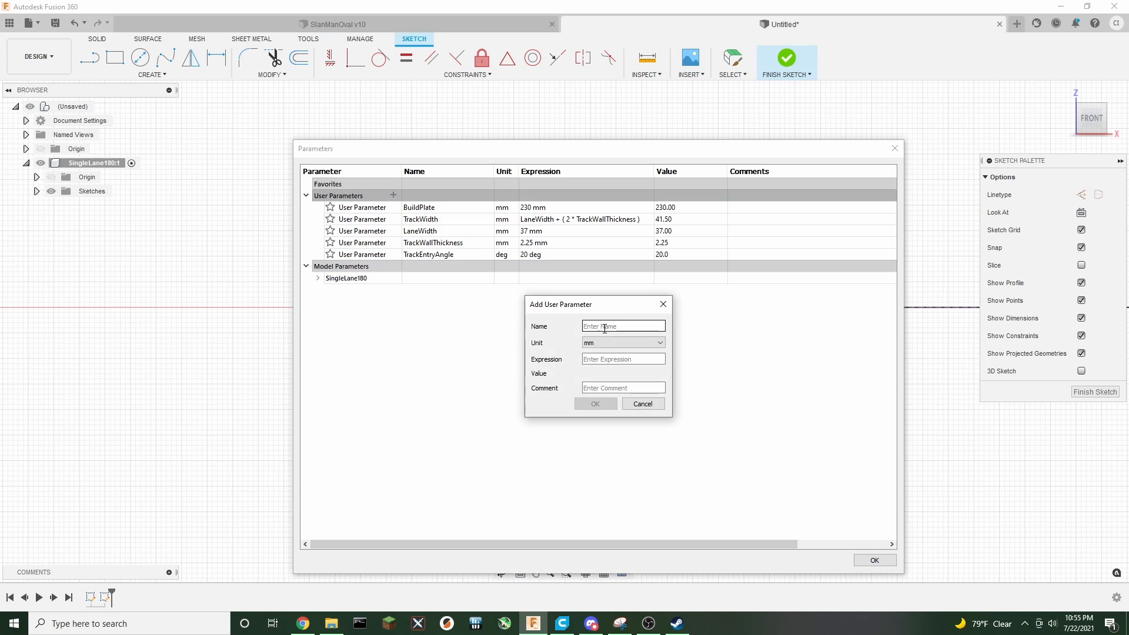
{"action": "type", "text": "Ma"}
{"action": "key", "text": "BackSpace"}
{"action": "key", "text": "BackSpace"}
{"action": "key", "text": "BackSpace"}
{"action": "type", "text": "TrackMaxAngle"}
{"action": "key", "text": "Tab"}
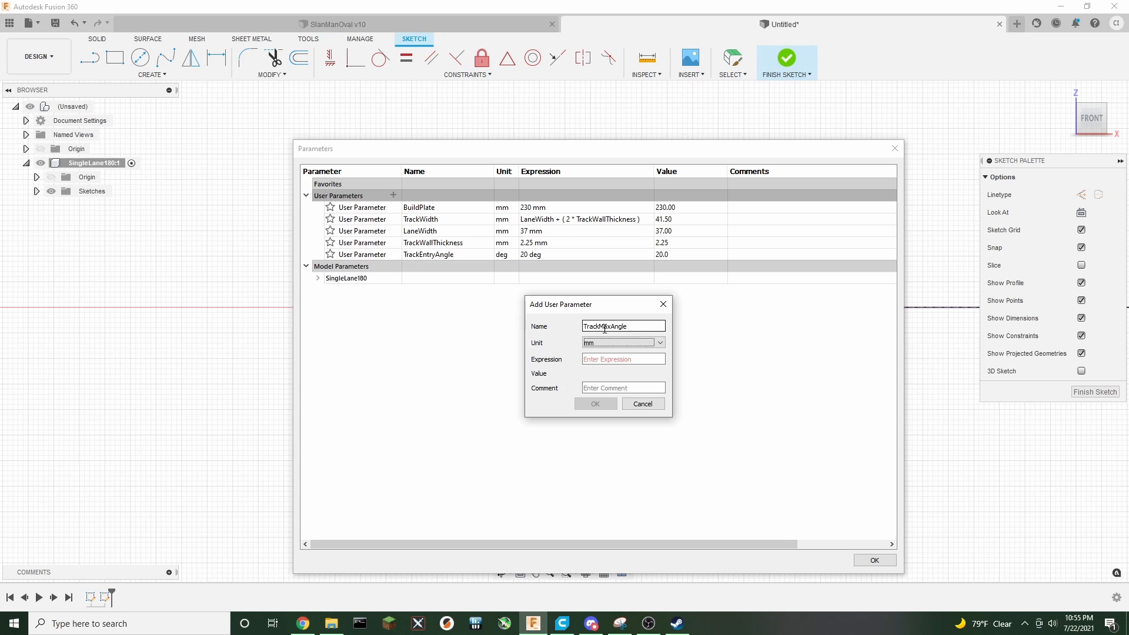
{"action": "key", "text": "Tab"}
{"action": "left_click", "coordinate": [599, 340]}
{"action": "scroll", "coordinate": [623, 394], "scroll_direction": "down", "scroll_amount": 2}
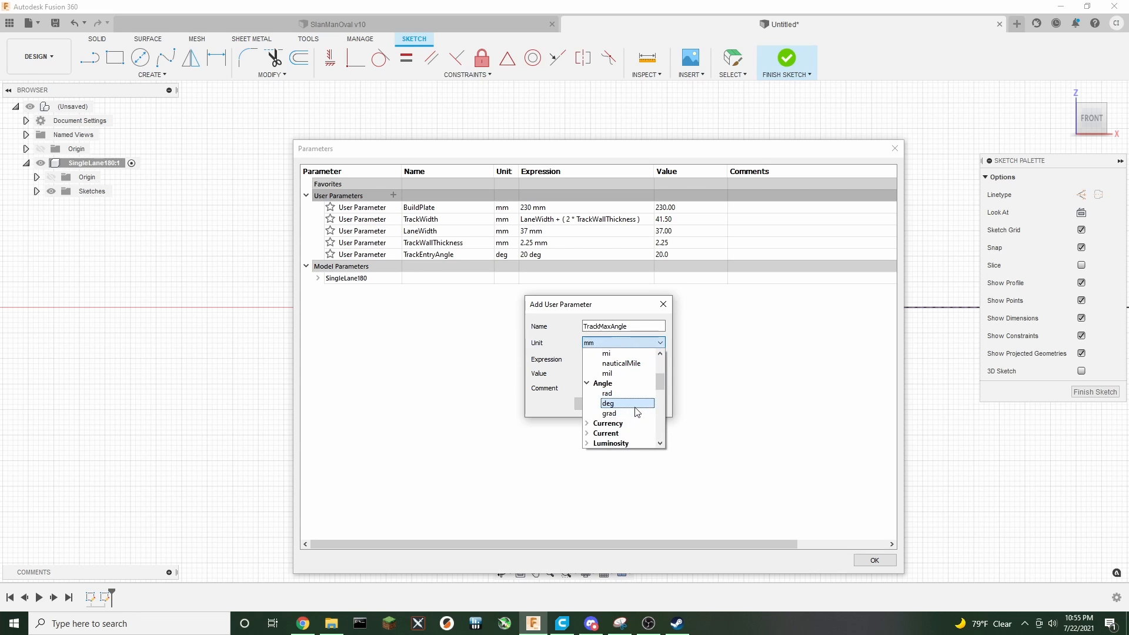
{"action": "left_click", "coordinate": [635, 405]}
{"action": "left_click", "coordinate": [623, 358]}
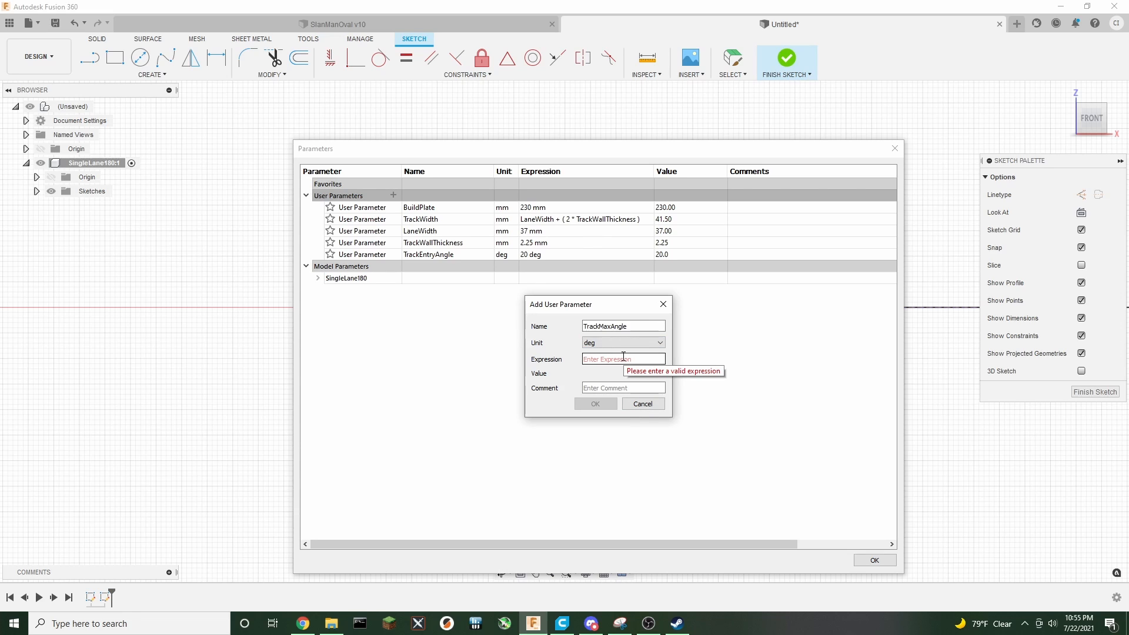
{"action": "type", "text": "50"}
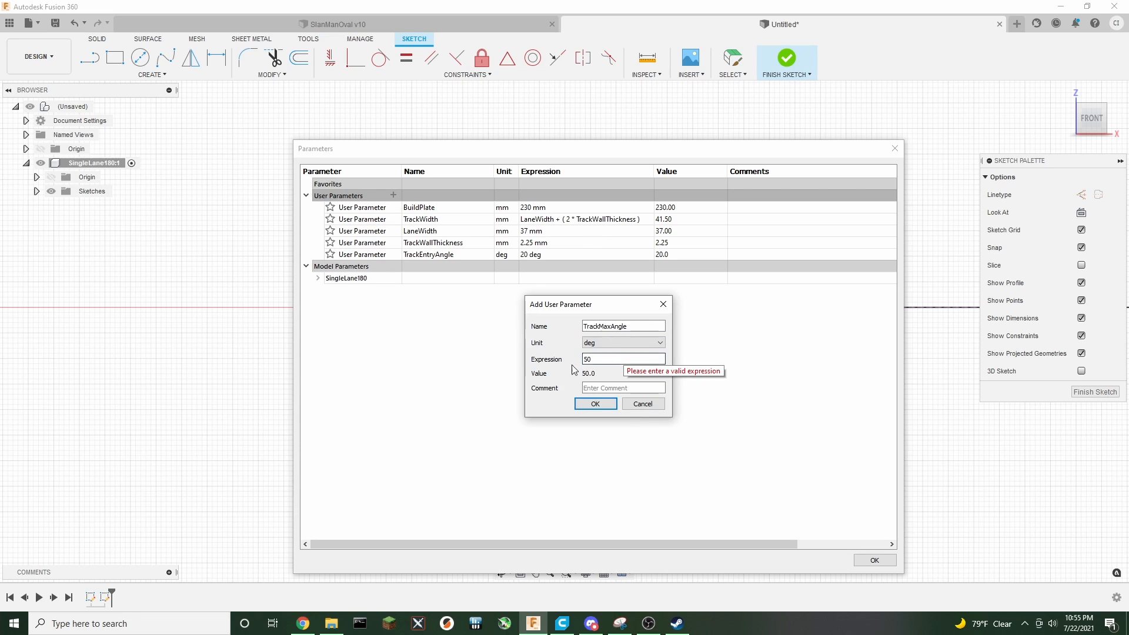
{"action": "left_click", "coordinate": [595, 403]}
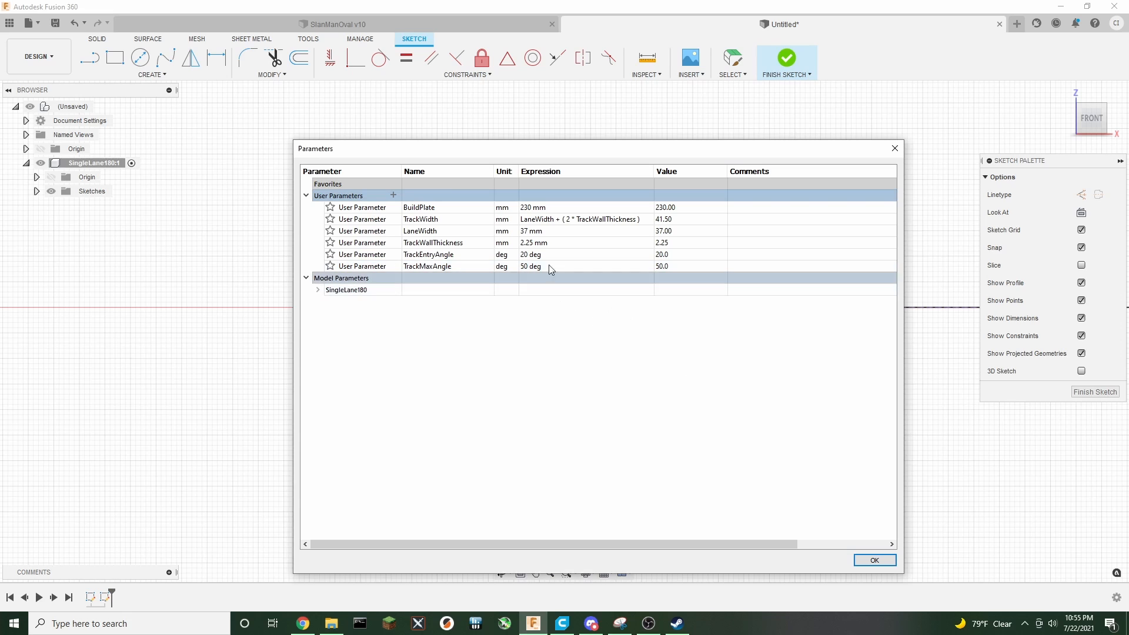
{"action": "left_click", "coordinate": [864, 558]}
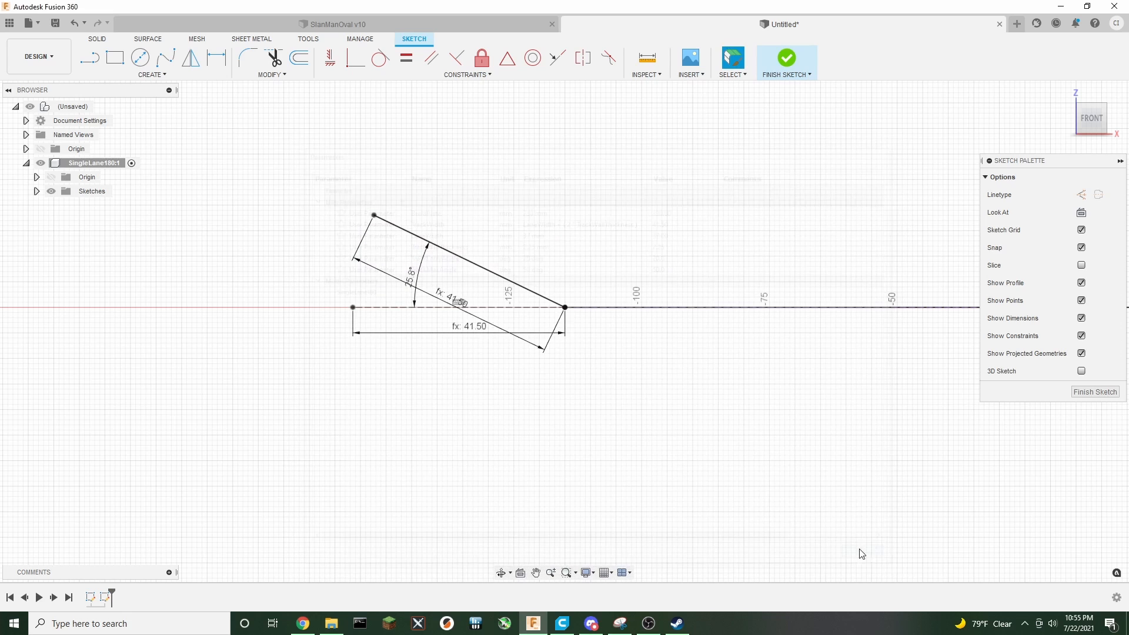
Set the angle dimension between the two lines to TrackEntryAngle
{"action": "double_click", "coordinate": [414, 278]}
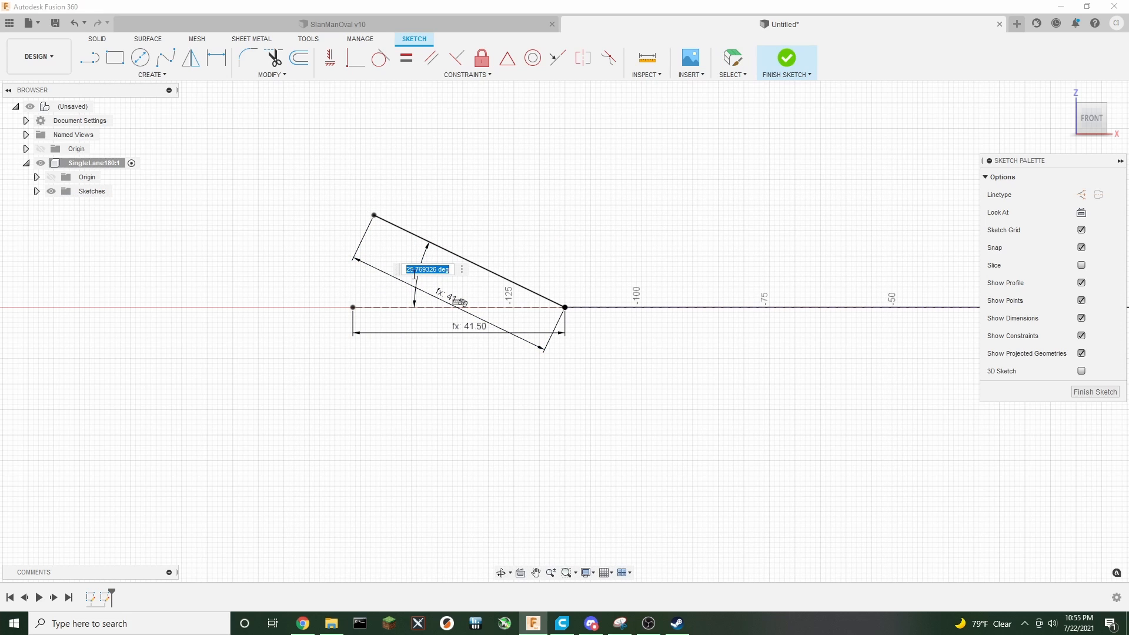
{"action": "type", "text": "Track"}
{"action": "key", "text": "Return"}
{"action": "key", "text": "Return"}
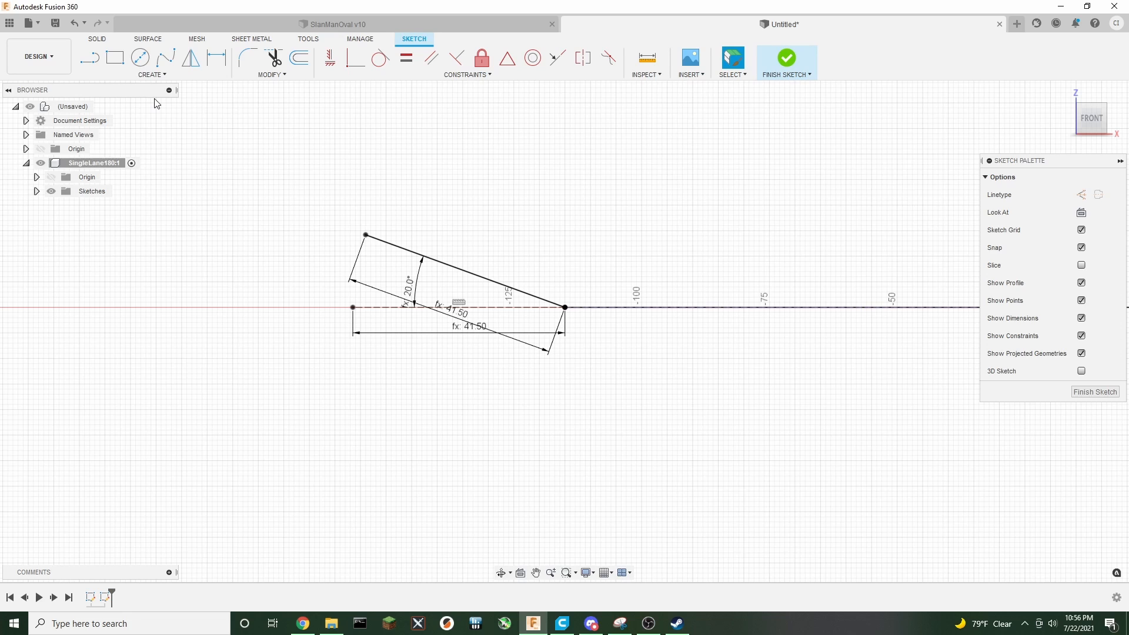
Add a user parameter named TrackHeight in millimetres with the expression 23.5, then close the parameters dialog
{"action": "left_click", "coordinate": [257, 75]}
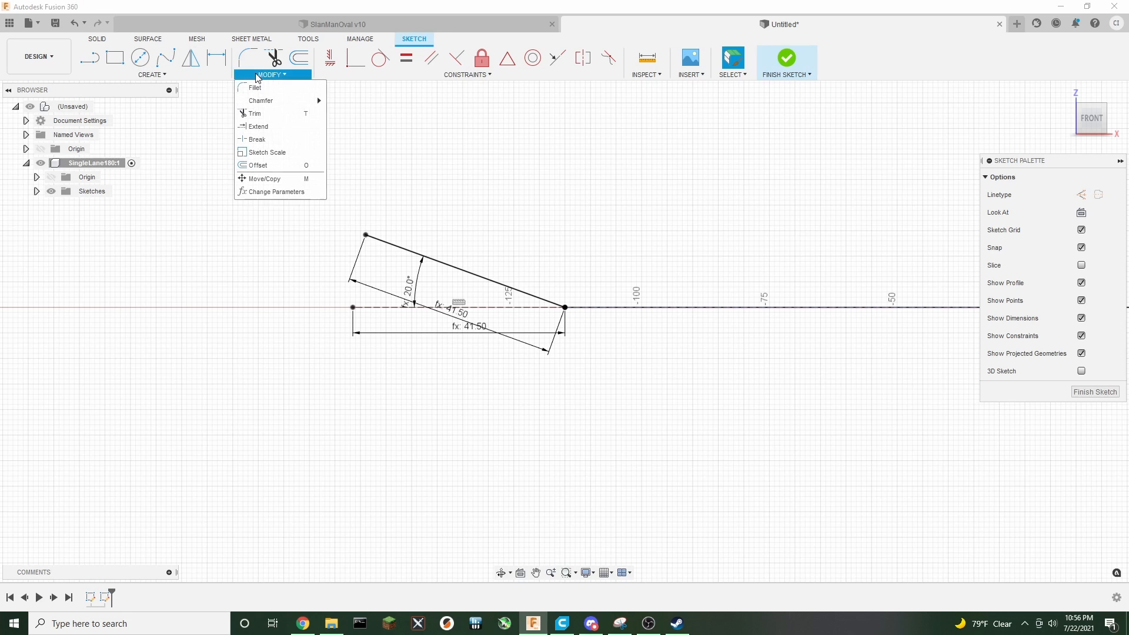
{"action": "left_click", "coordinate": [276, 192]}
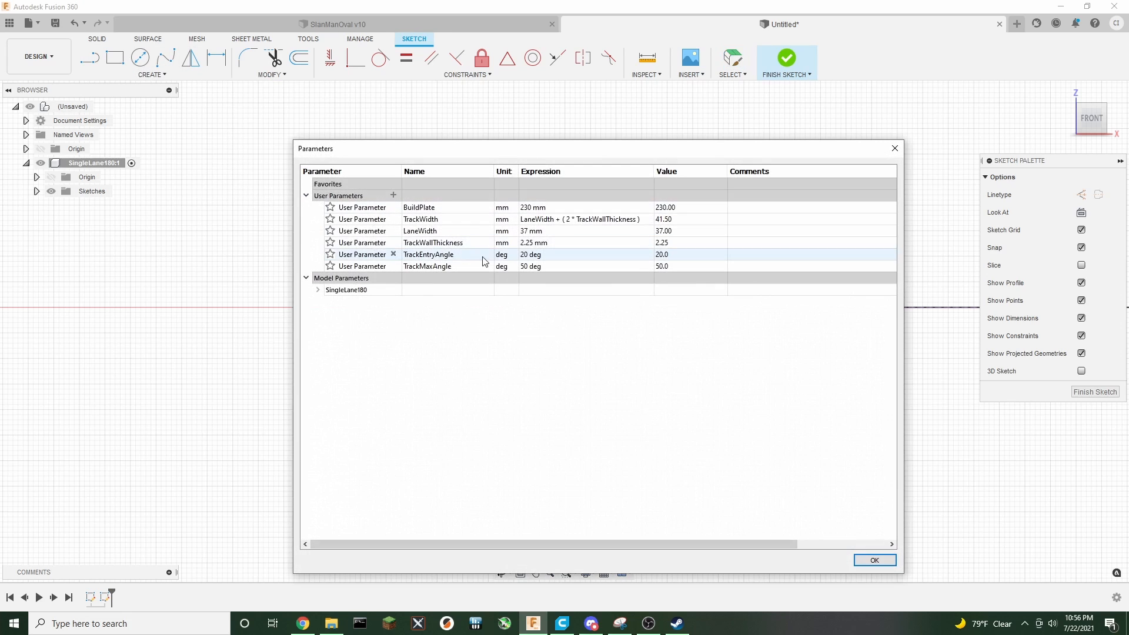
{"action": "left_click", "coordinate": [393, 195]}
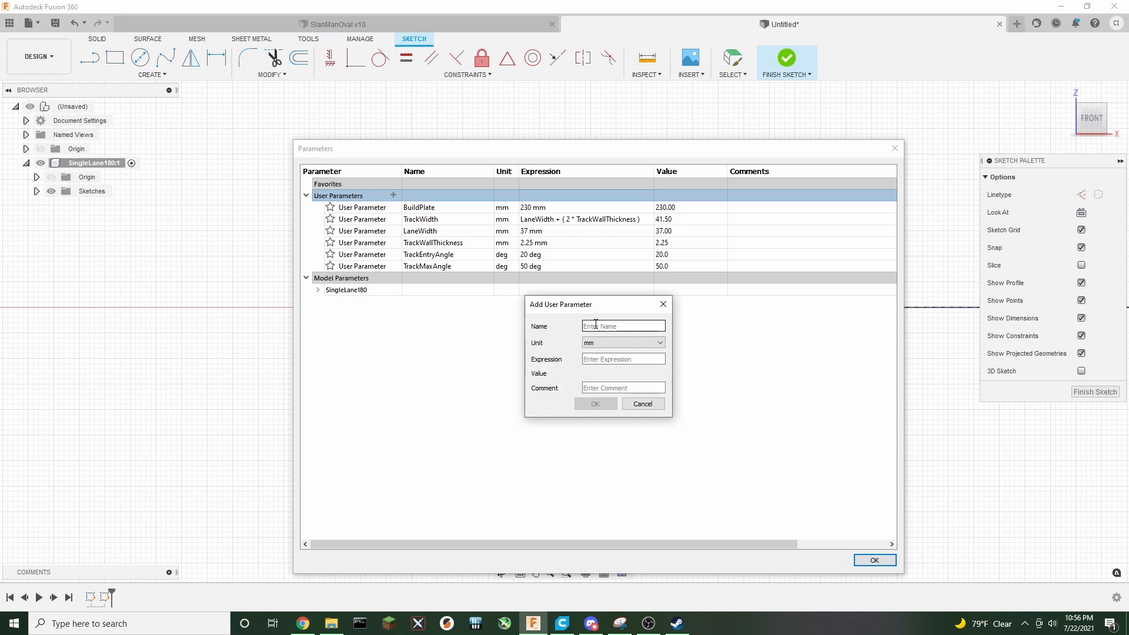
{"action": "type", "text": "TrackHeight"}
{"action": "left_click", "coordinate": [614, 355]}
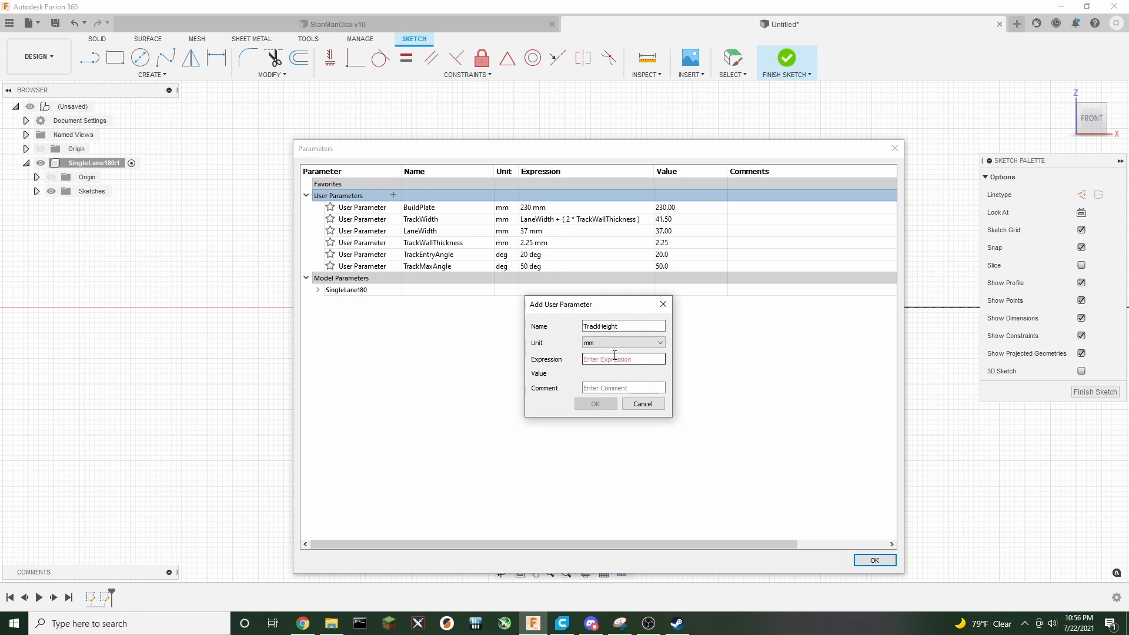
{"action": "type", "text": "23.5"}
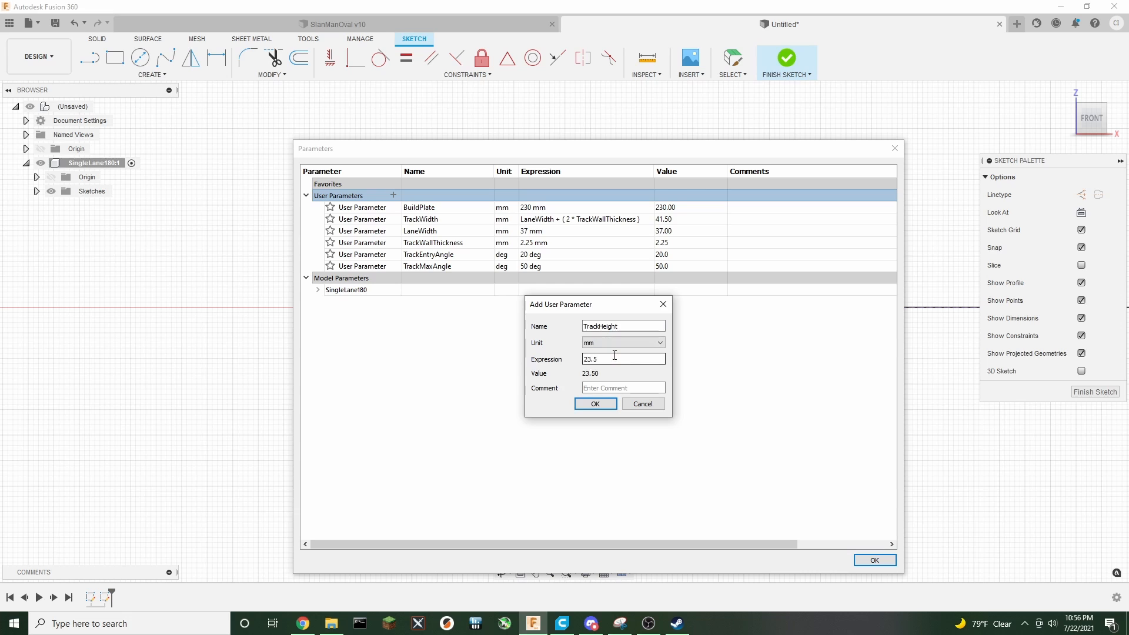
{"action": "left_click", "coordinate": [595, 404]}
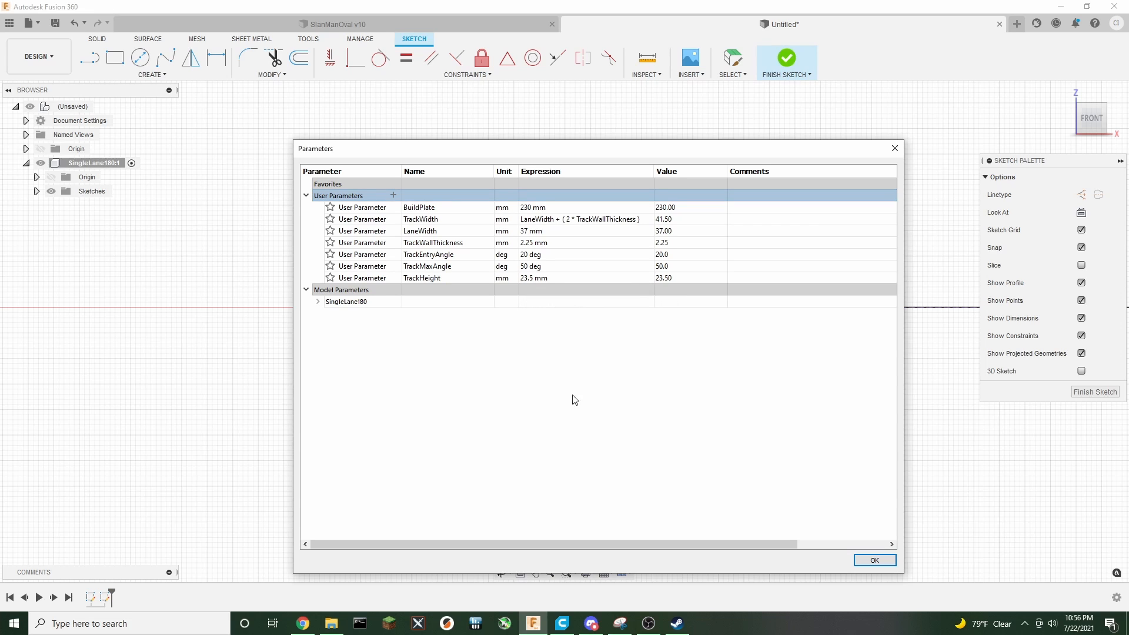
{"action": "left_click", "coordinate": [871, 559]}
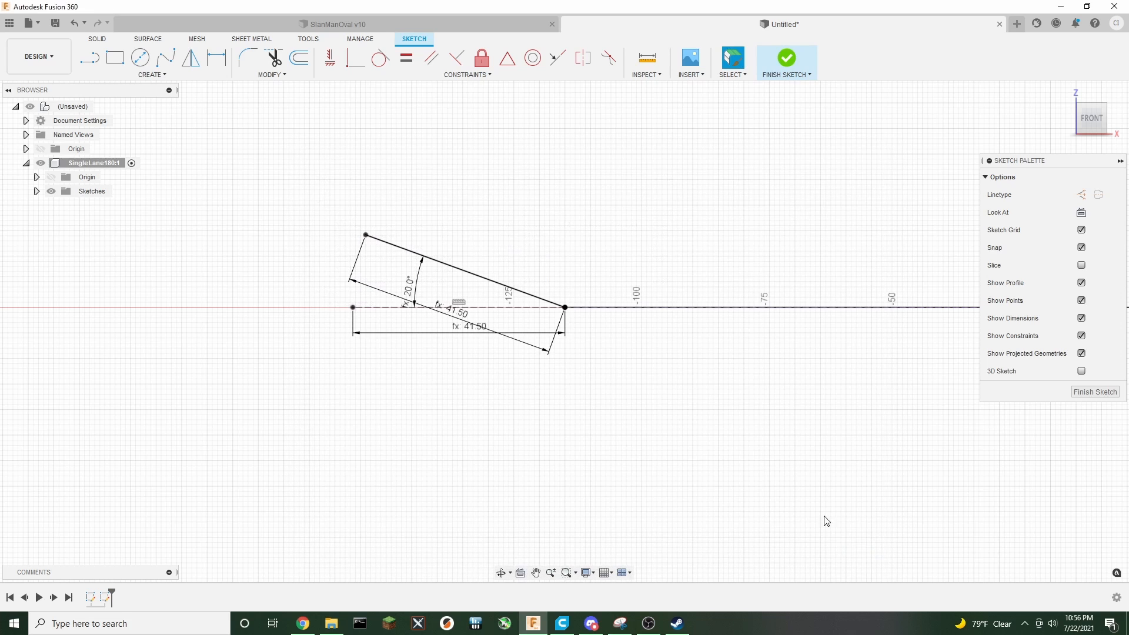
Draw a line of length TrackHeight rising from the upper end of the angled base line
{"action": "left_click", "coordinate": [89, 58]}
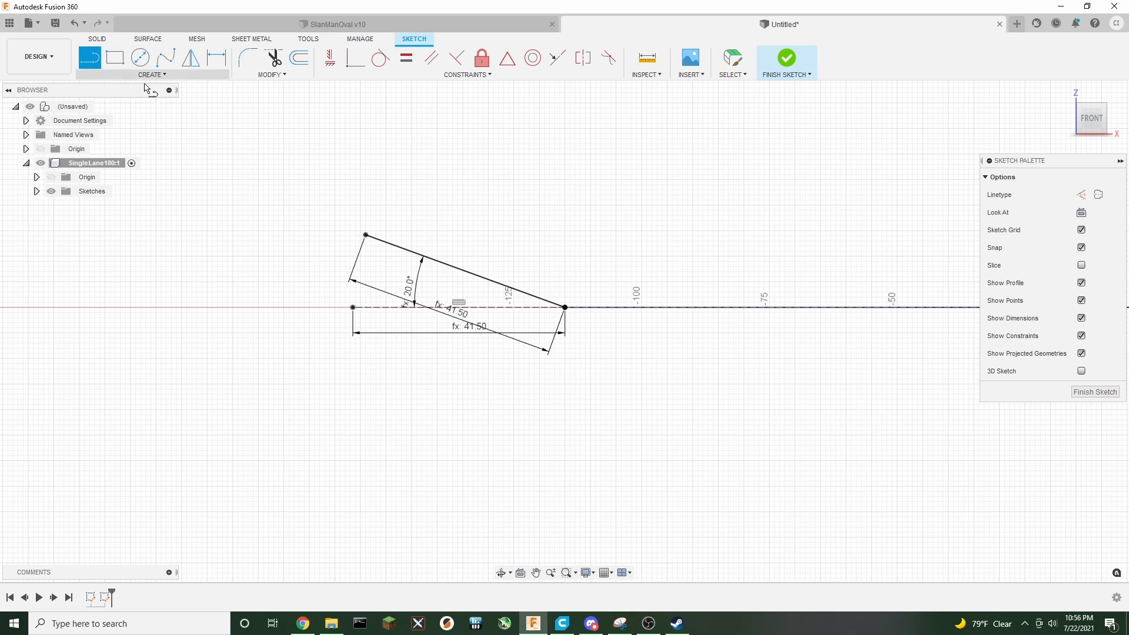
{"action": "left_click", "coordinate": [365, 236]}
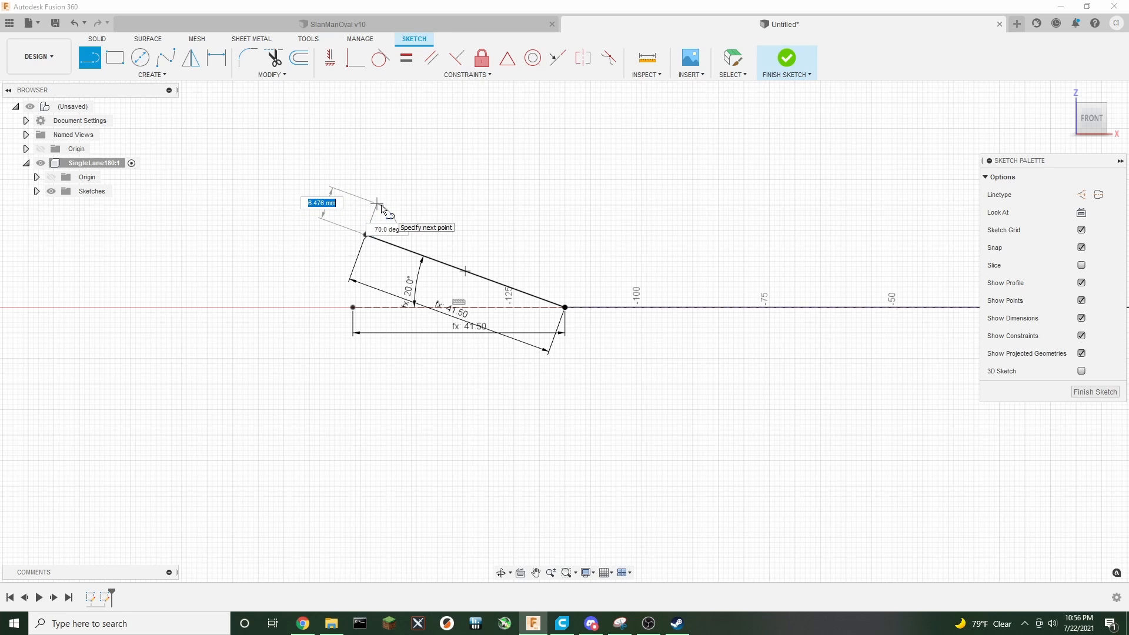
{"action": "type", "text": "track"}
{"action": "key", "text": "Down"}
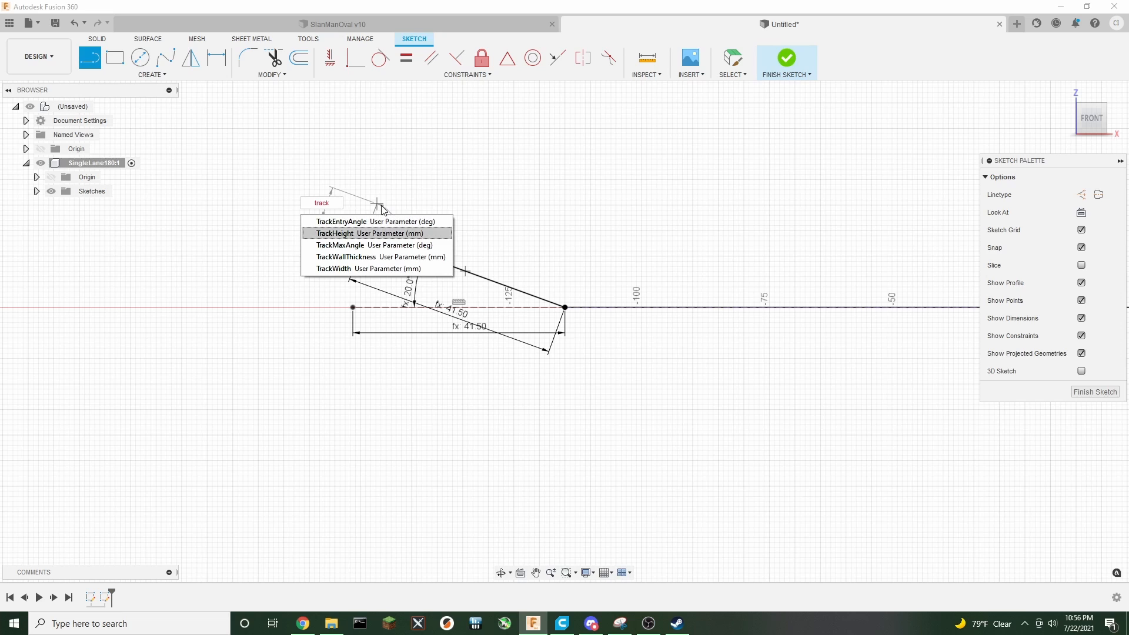
{"action": "key", "text": "Return"}
{"action": "key", "text": "Return"}
{"action": "key", "text": "Escape"}
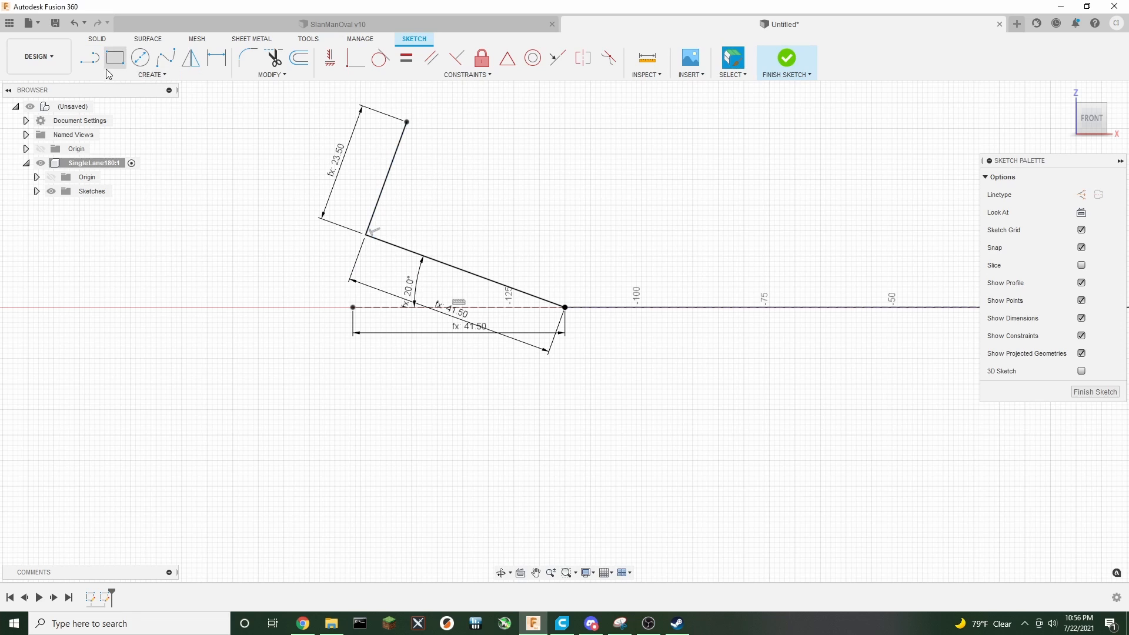
Try a line of length TrackWallThickness from the top of the height line, then delete it
{"action": "left_click", "coordinate": [90, 57]}
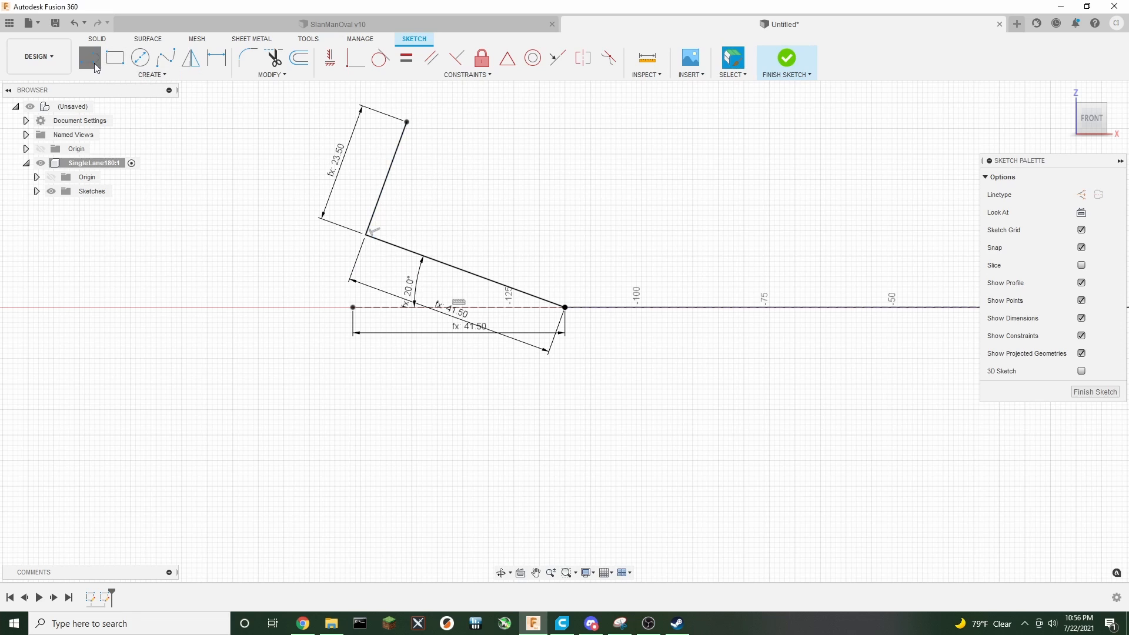
{"action": "left_click", "coordinate": [407, 123]}
{"action": "type", "text": "tr"}
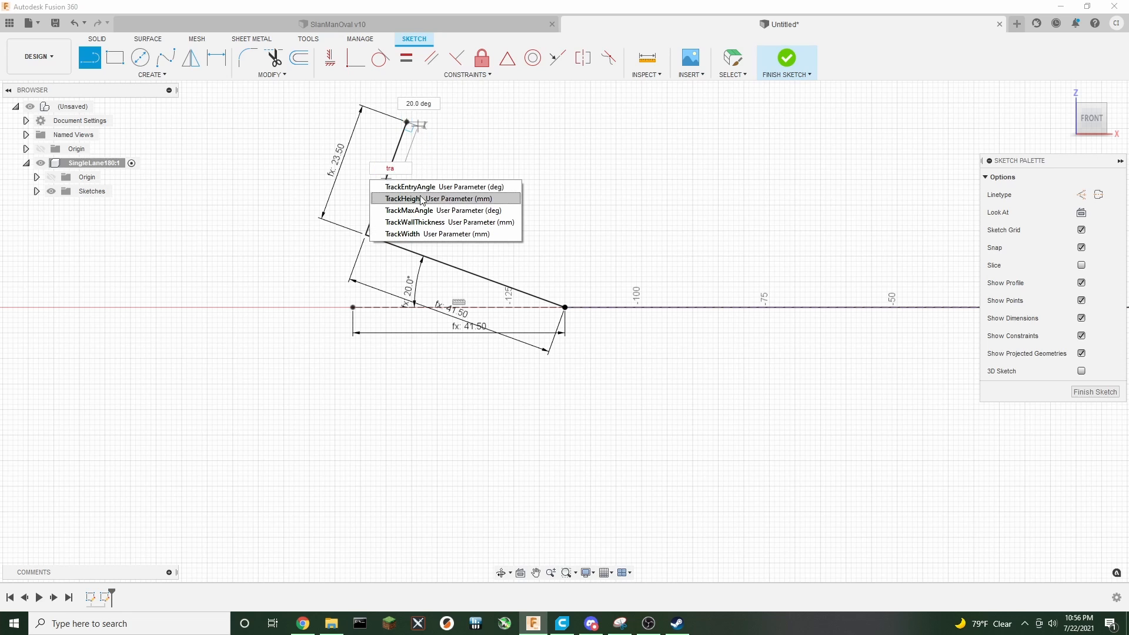
{"action": "type", "text": "a"}
{"action": "left_click", "coordinate": [429, 222]}
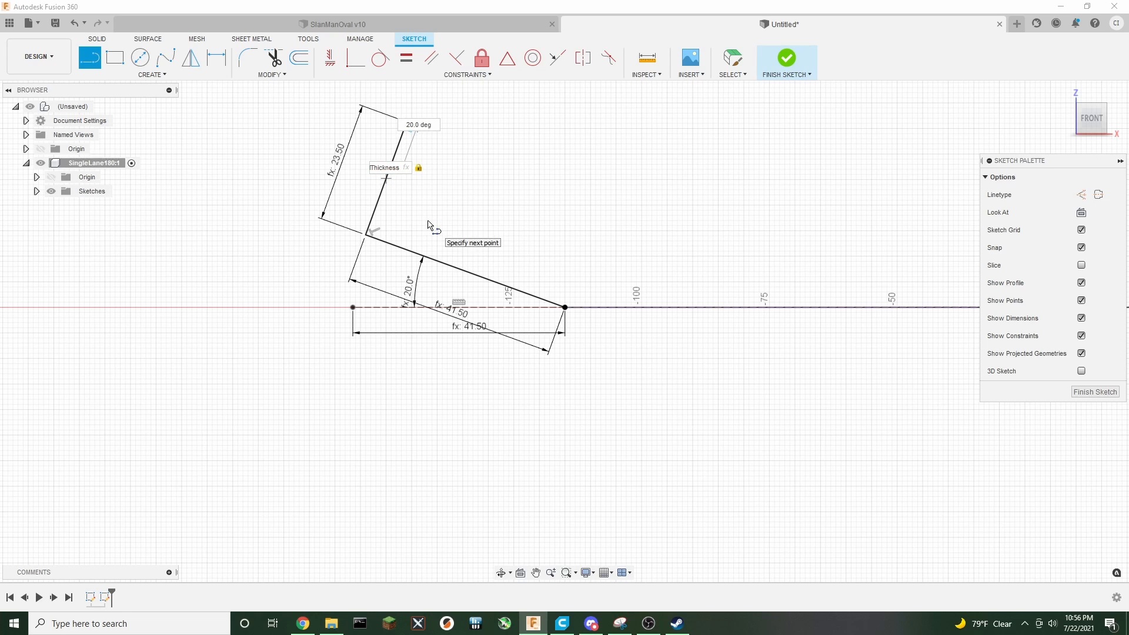
{"action": "key", "text": "Return"}
{"action": "key", "text": "Escape"}
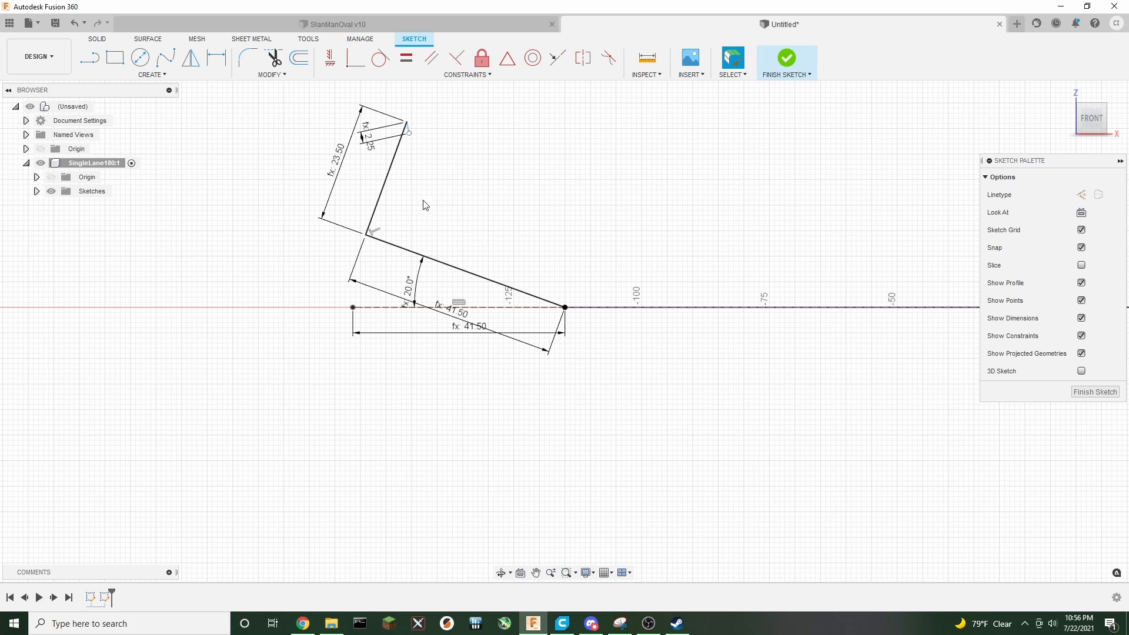
{"action": "left_click", "coordinate": [409, 130]}
{"action": "key", "text": "Delete"}
Draw a line of length TrackWallThickness across the top of the height line
{"action": "key", "text": "l"}
{"action": "left_click", "coordinate": [406, 122]}
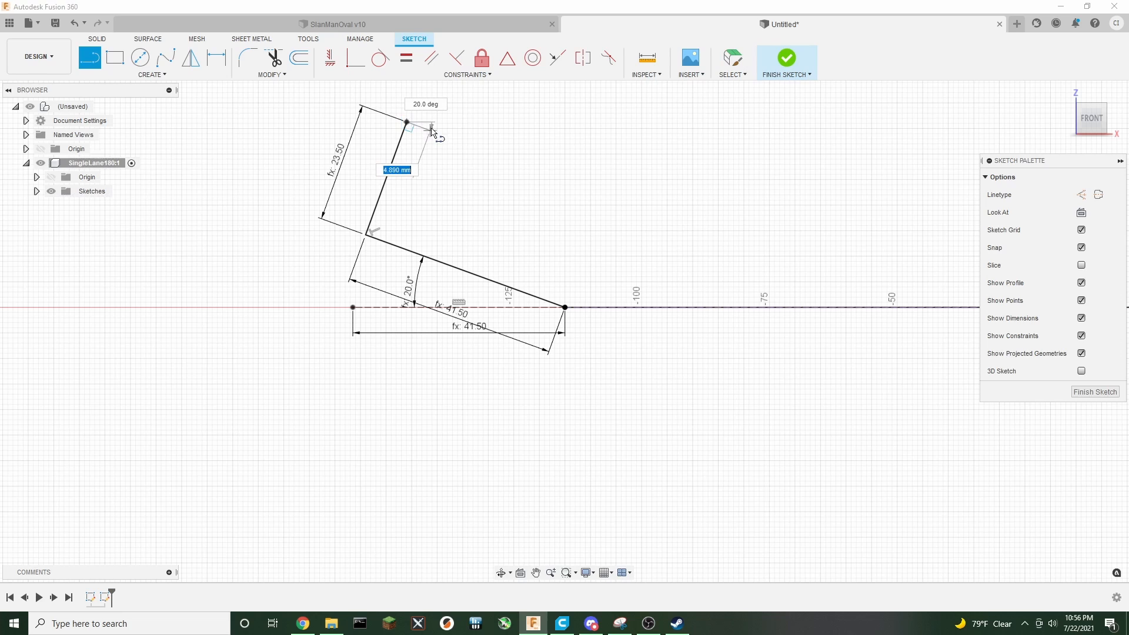
{"action": "type", "text": "track"}
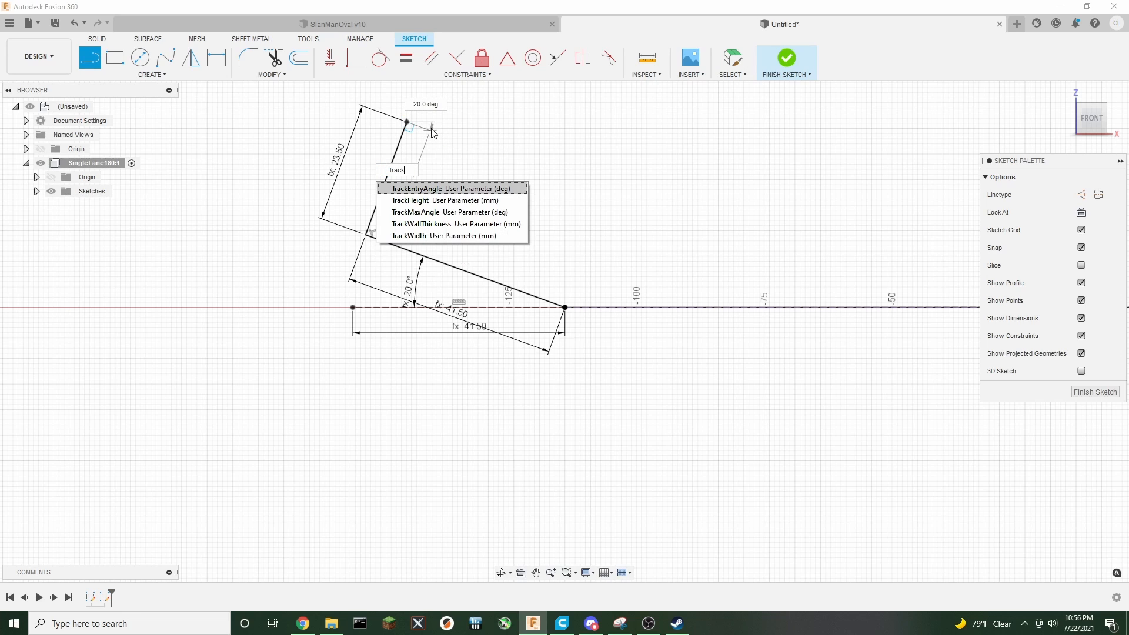
{"action": "key", "text": "Down"}
{"action": "key", "text": "Down"}
{"action": "key", "text": "Down"}
{"action": "key", "text": "Return"}
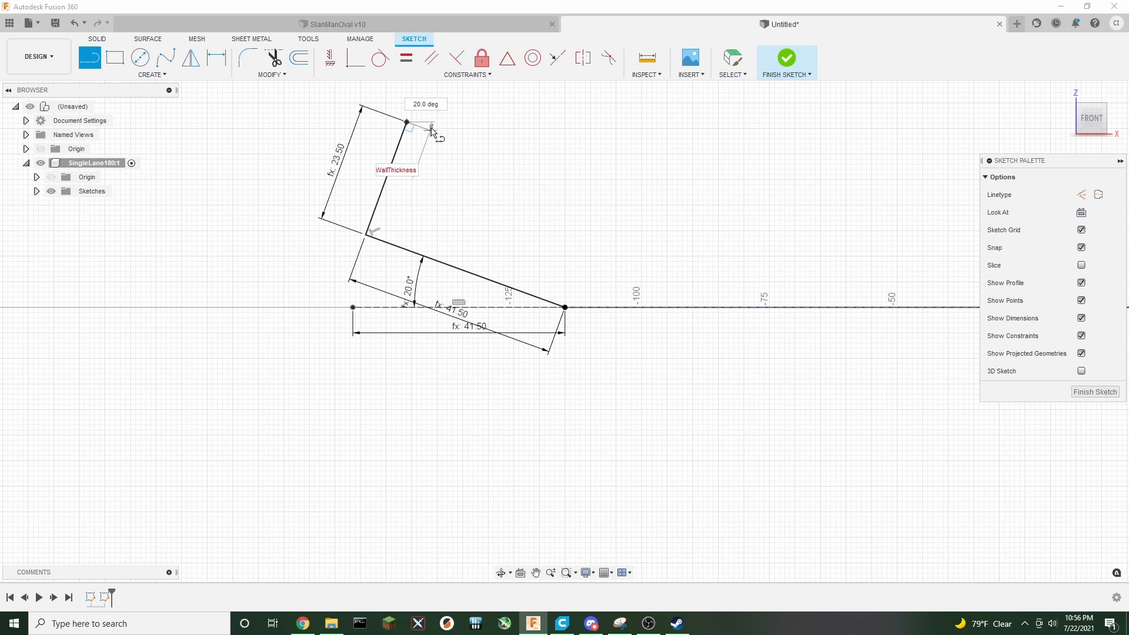
{"action": "key", "text": "Return"}
{"action": "key", "text": "Escape"}
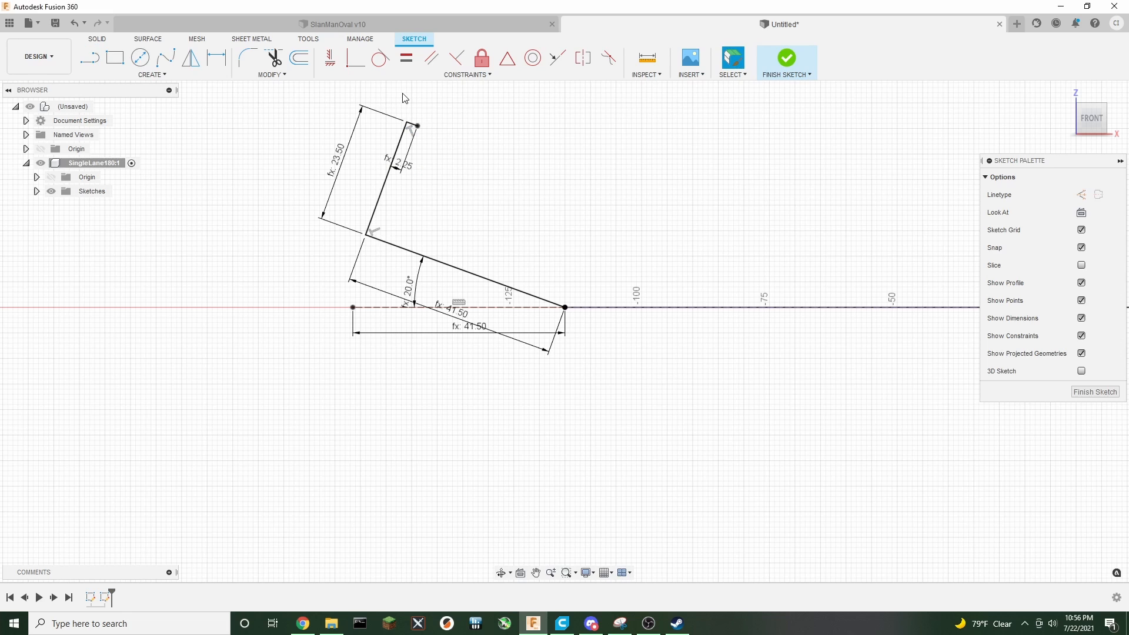
{"action": "key", "text": "l"}
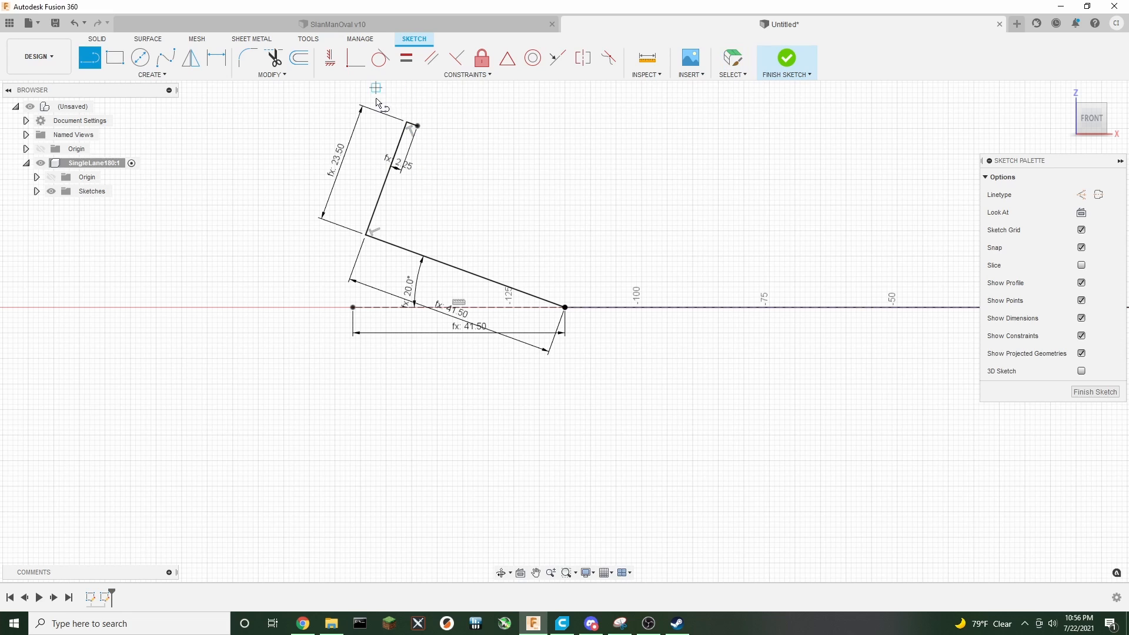
{"action": "left_click", "coordinate": [408, 125]}
{"action": "type", "text": "tra"}
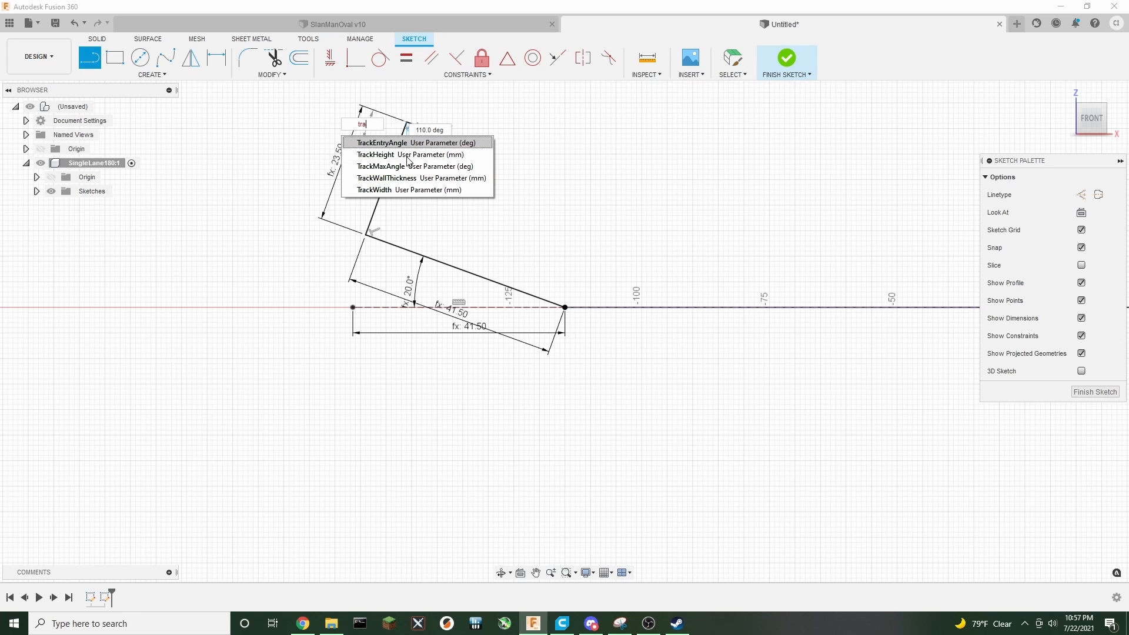
{"action": "key", "text": "Down"}
{"action": "key", "text": "Down"}
{"action": "key", "text": "Return"}
{"action": "right_click", "coordinate": [547, 153]}
{"action": "left_click", "coordinate": [506, 153]}
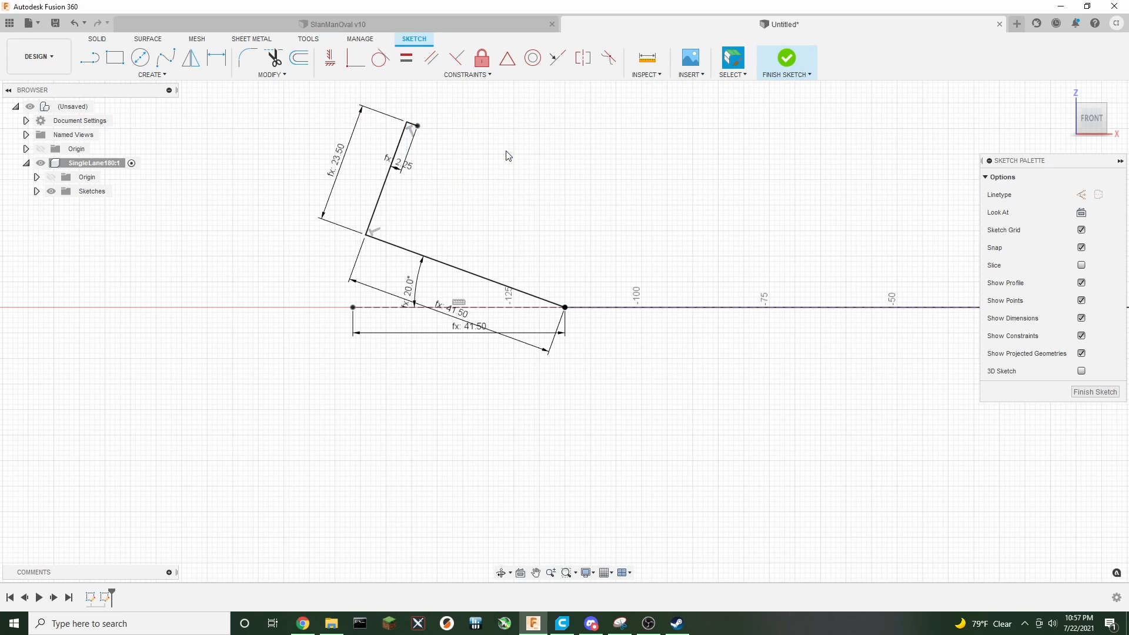
Add a user parameter named TrackWallHeight in millimetres with the expression 5.3, then close the parameters dialog
{"action": "left_click", "coordinate": [269, 75]}
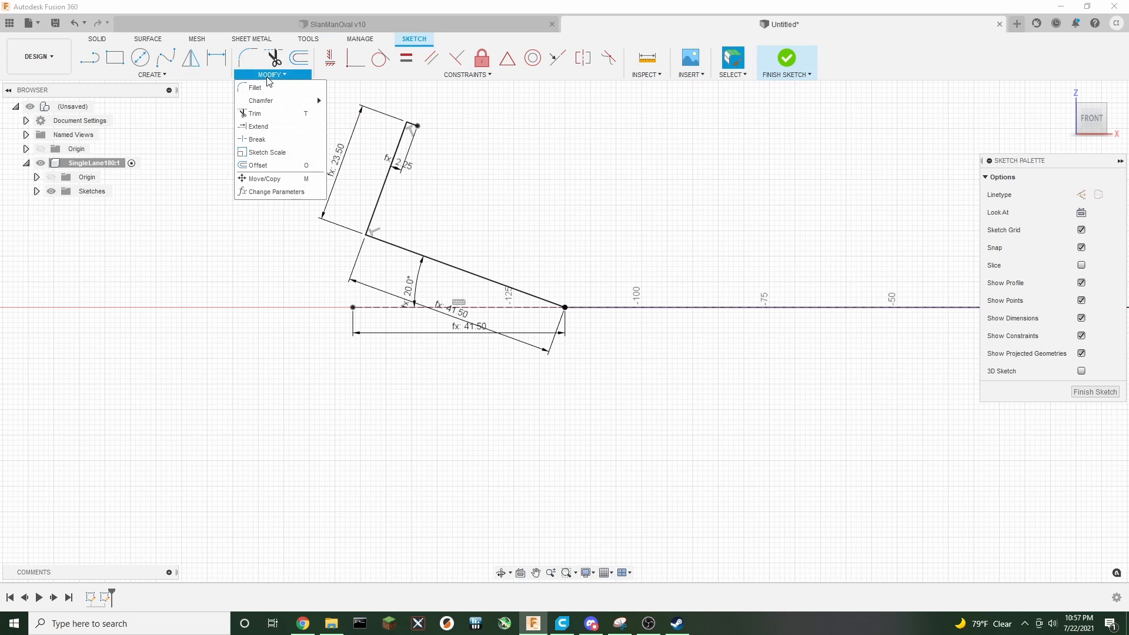
{"action": "mouse_move", "coordinate": [288, 104]}
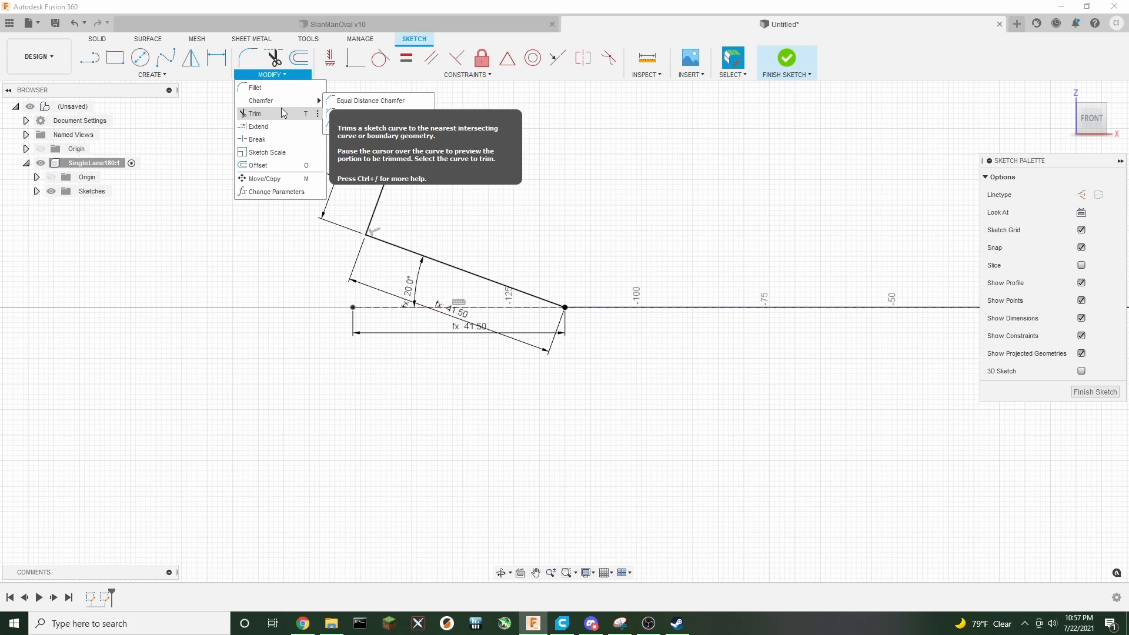
{"action": "left_click", "coordinate": [272, 191]}
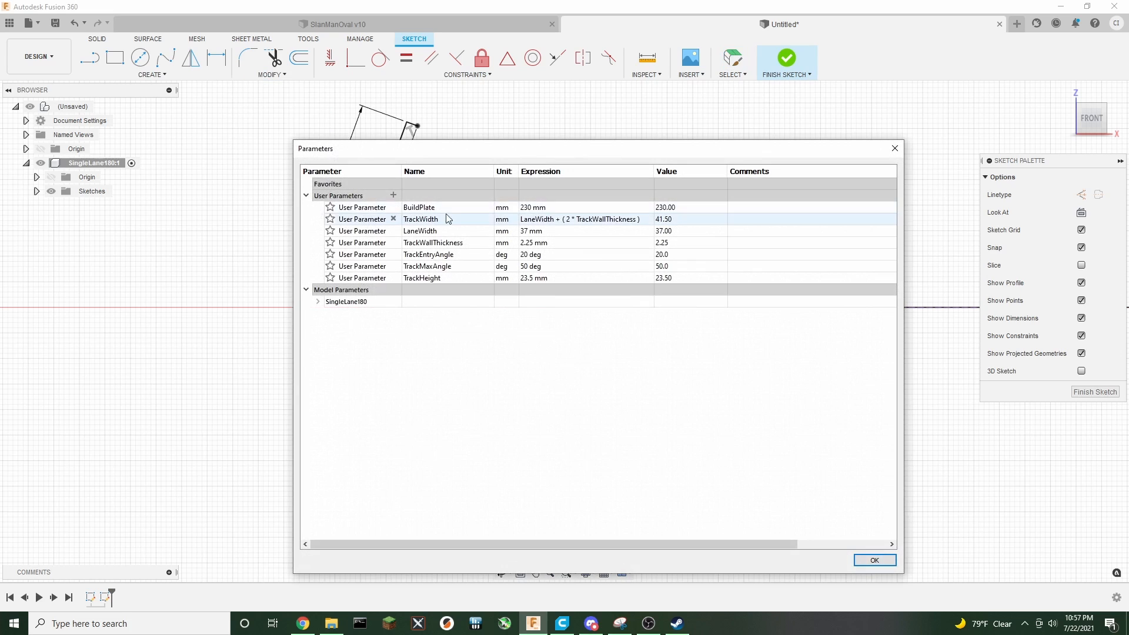
{"action": "left_click", "coordinate": [393, 196]}
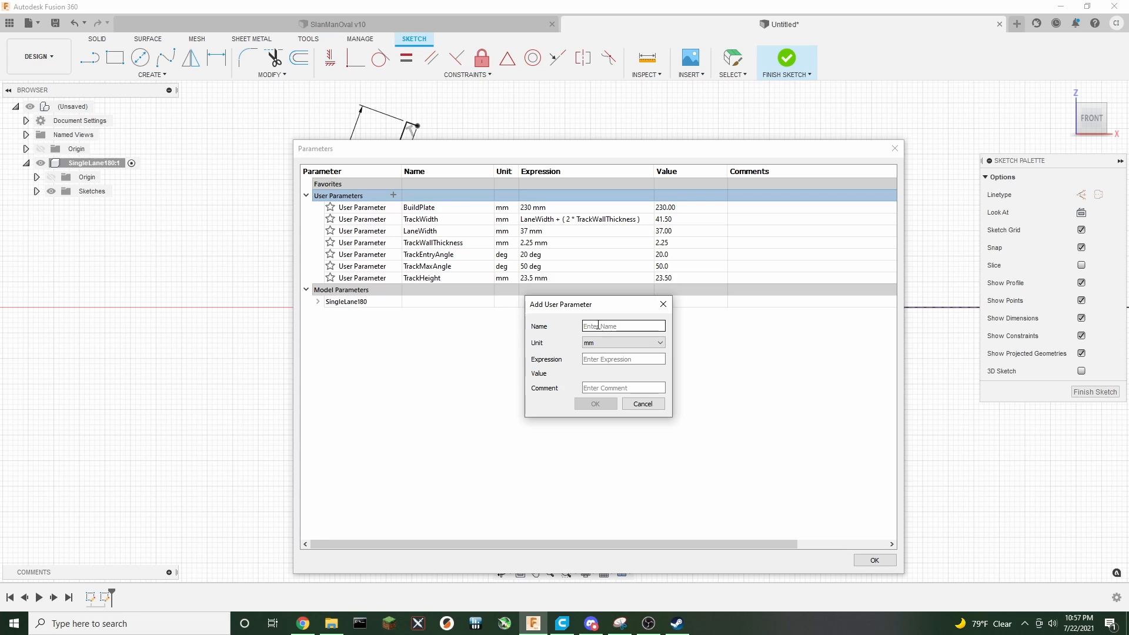
{"action": "type", "text": "TrackWall"}
{"action": "key", "text": "Tab"}
{"action": "key", "text": "Tab"}
{"action": "type", "text": "5.3"}
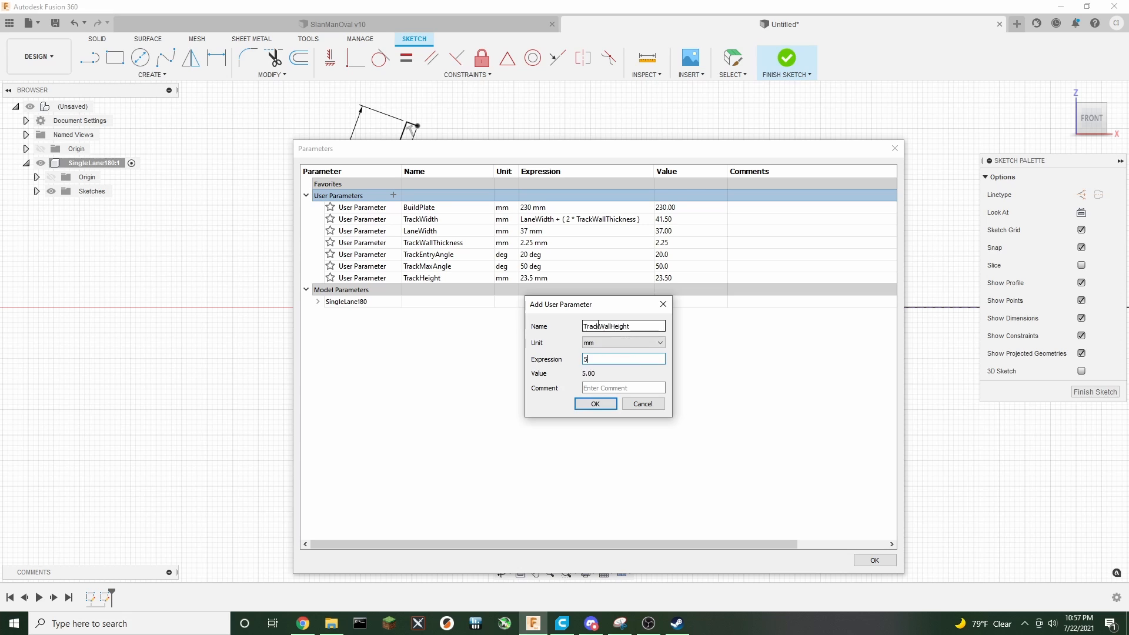
{"action": "left_click", "coordinate": [598, 403]}
{"action": "left_click", "coordinate": [870, 560]}
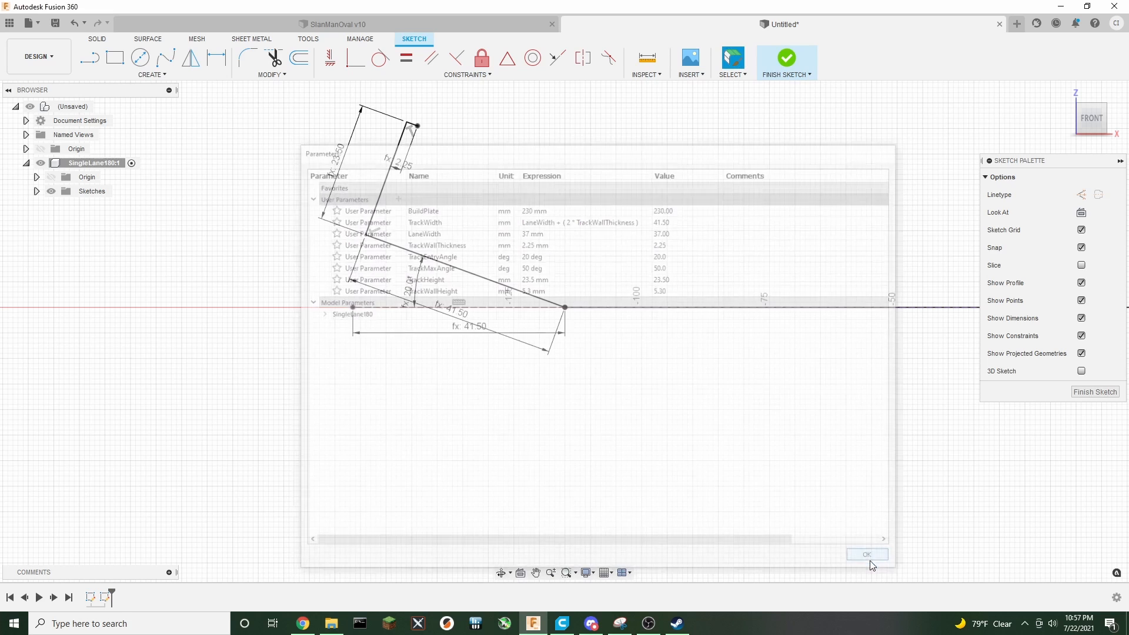
Draw a line of length TrackWallHeight down from the end of the wall-thickness line
{"action": "left_click", "coordinate": [90, 57]}
{"action": "left_click", "coordinate": [418, 127]}
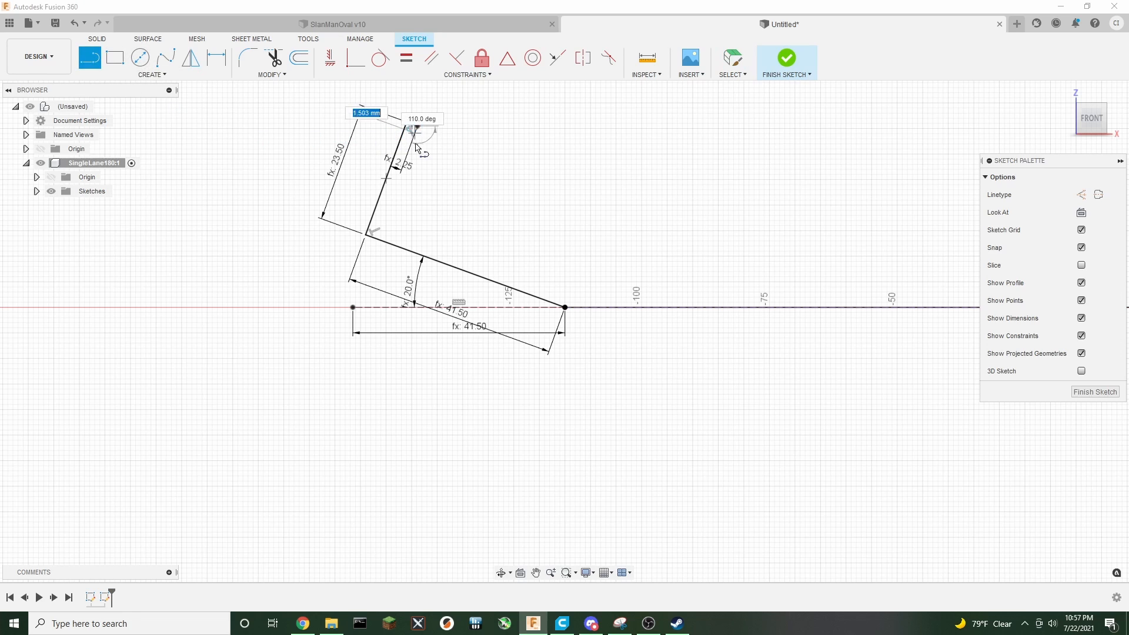
{"action": "type", "text": "tra"}
{"action": "key", "text": "Down"}
{"action": "key", "text": "Down"}
{"action": "key", "text": "Down"}
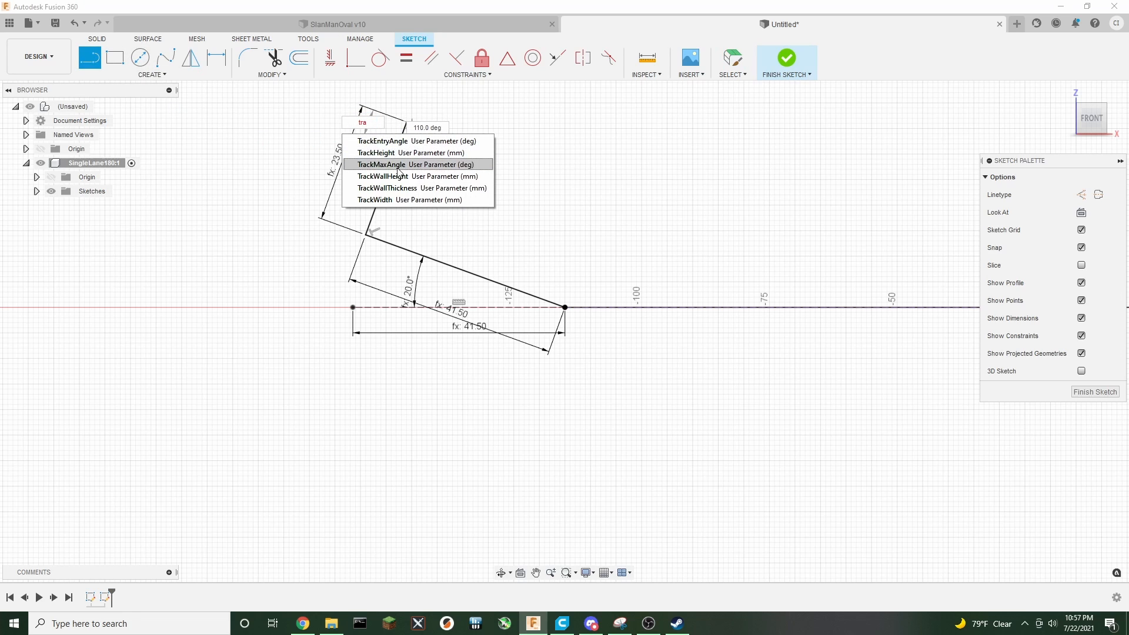
{"action": "key", "text": "Tab"}
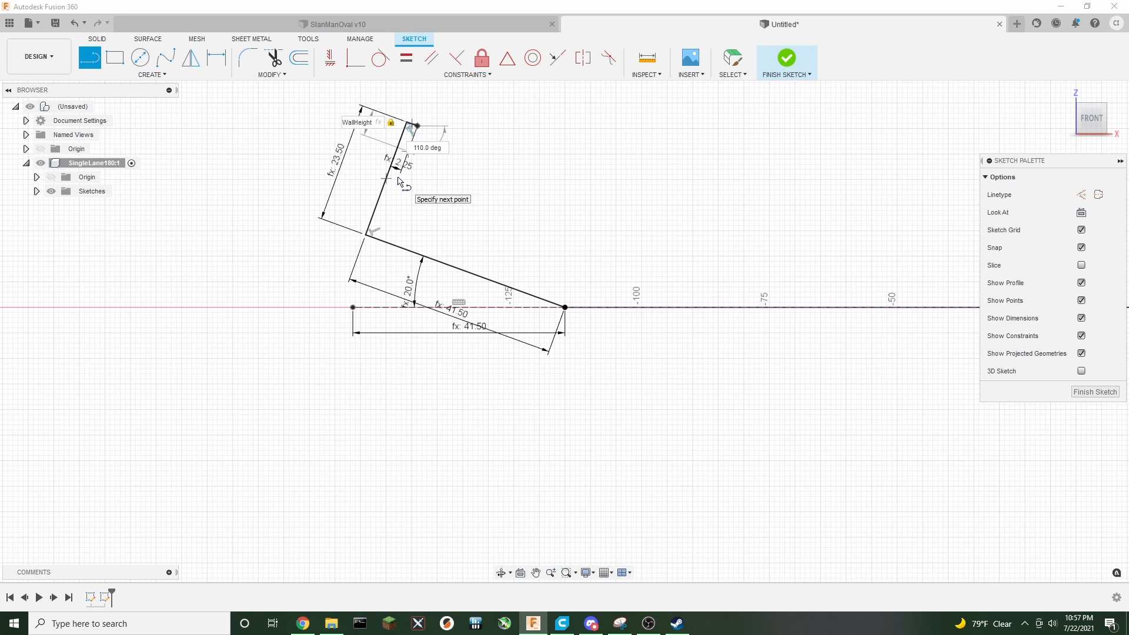
{"action": "key", "text": "Return"}
{"action": "key", "text": "Escape"}
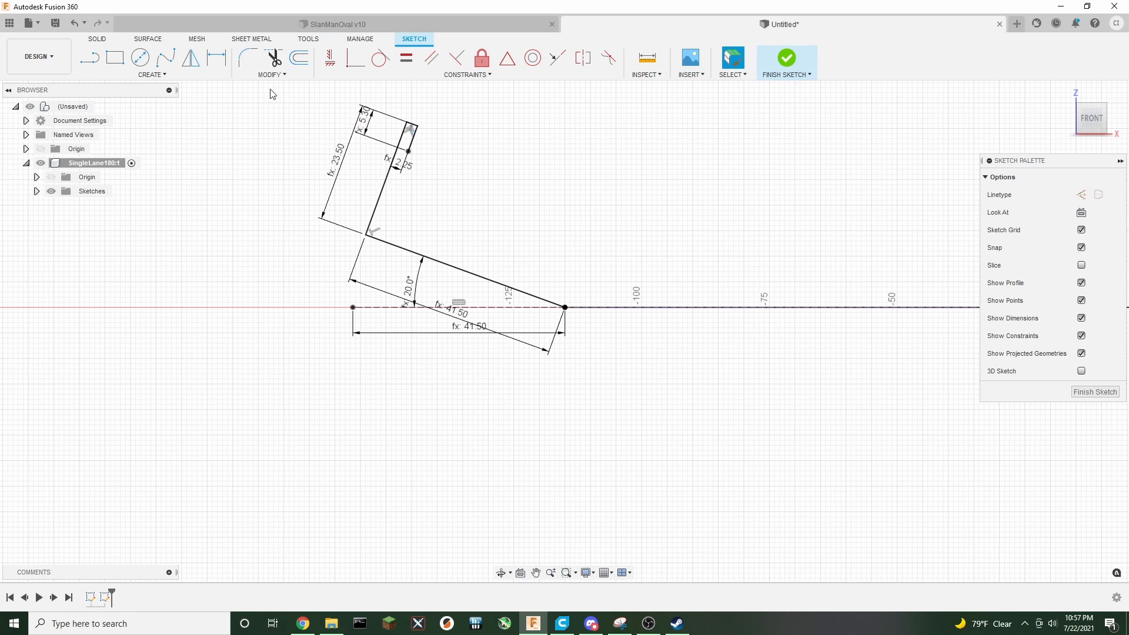
Draw a line of length TrackWidth parallel to the base line from the bottom of the wall-height line
{"action": "key", "text": "l"}
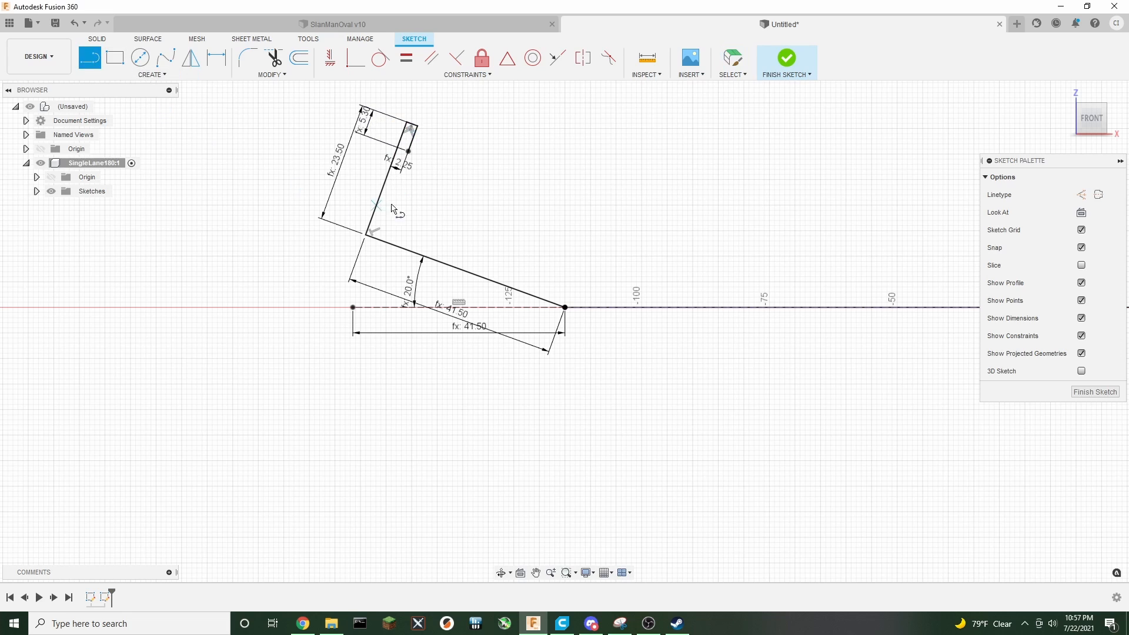
{"action": "left_click", "coordinate": [408, 152]}
{"action": "type", "text": "tra"}
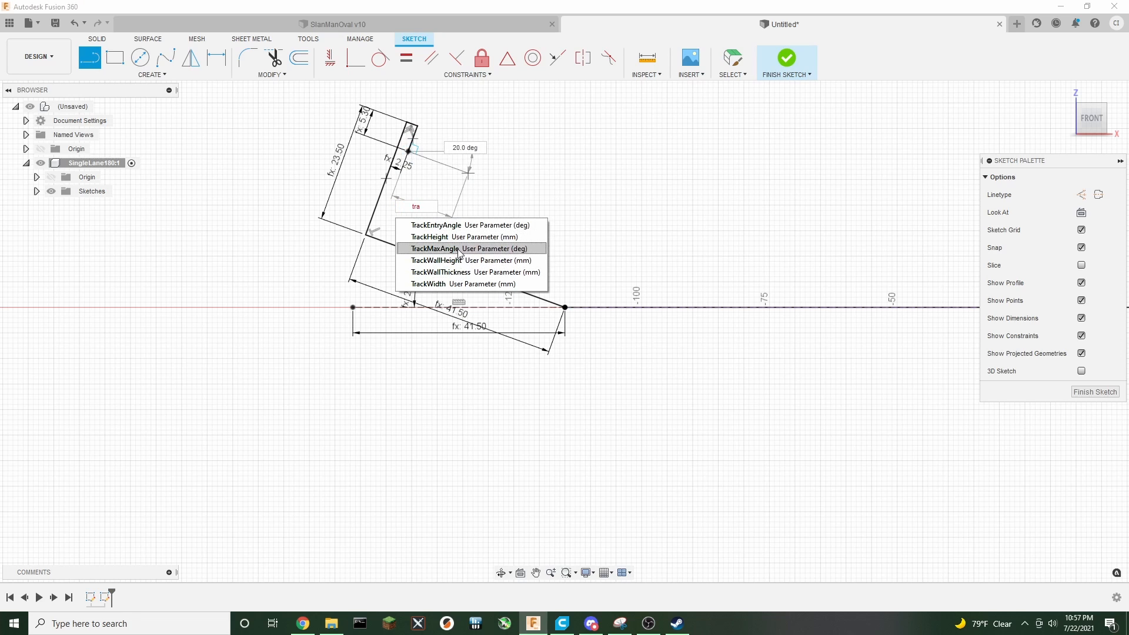
{"action": "left_click", "coordinate": [460, 284]}
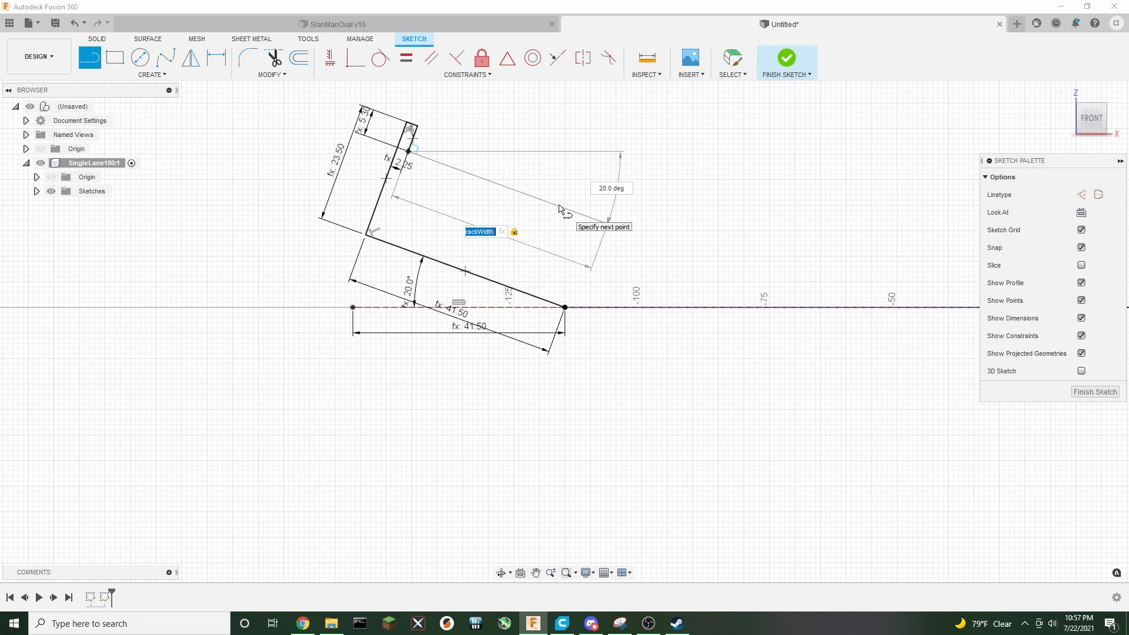
{"action": "key", "text": "Return"}
{"action": "key", "text": "Escape"}
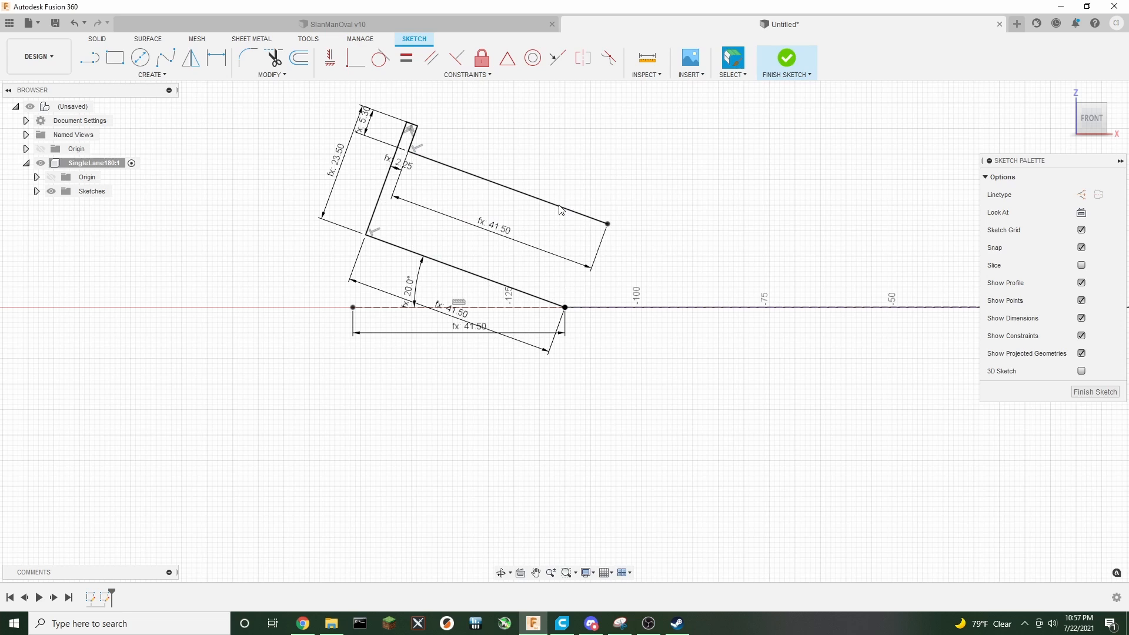
Set the new parallel line's length dimension to LaneWidth
{"action": "double_click", "coordinate": [493, 229]}
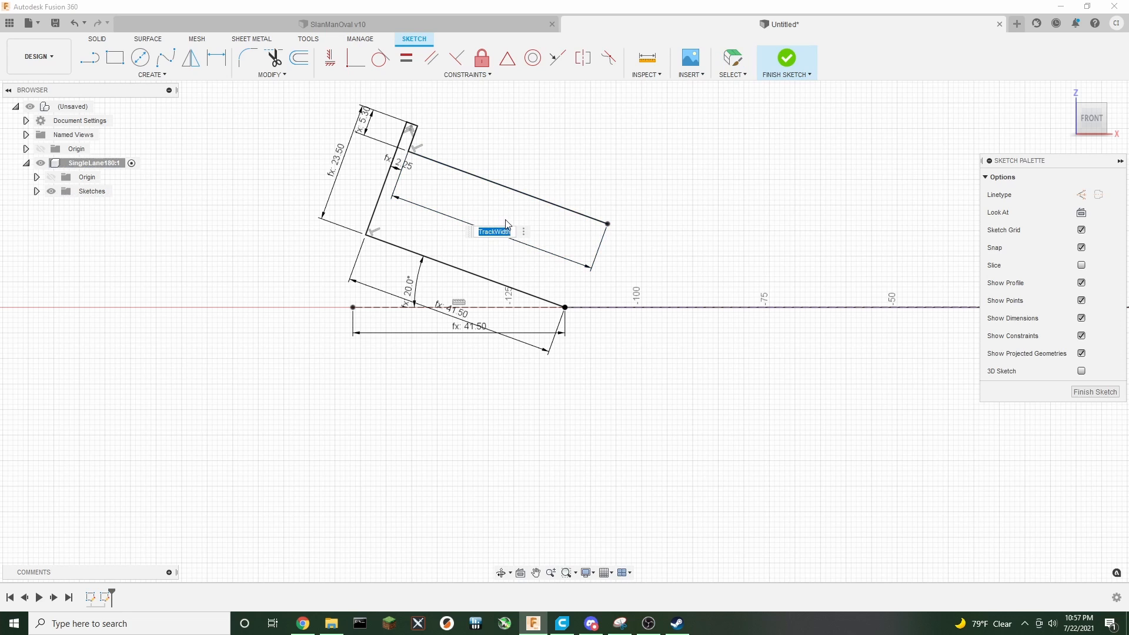
{"action": "type", "text": "tra"}
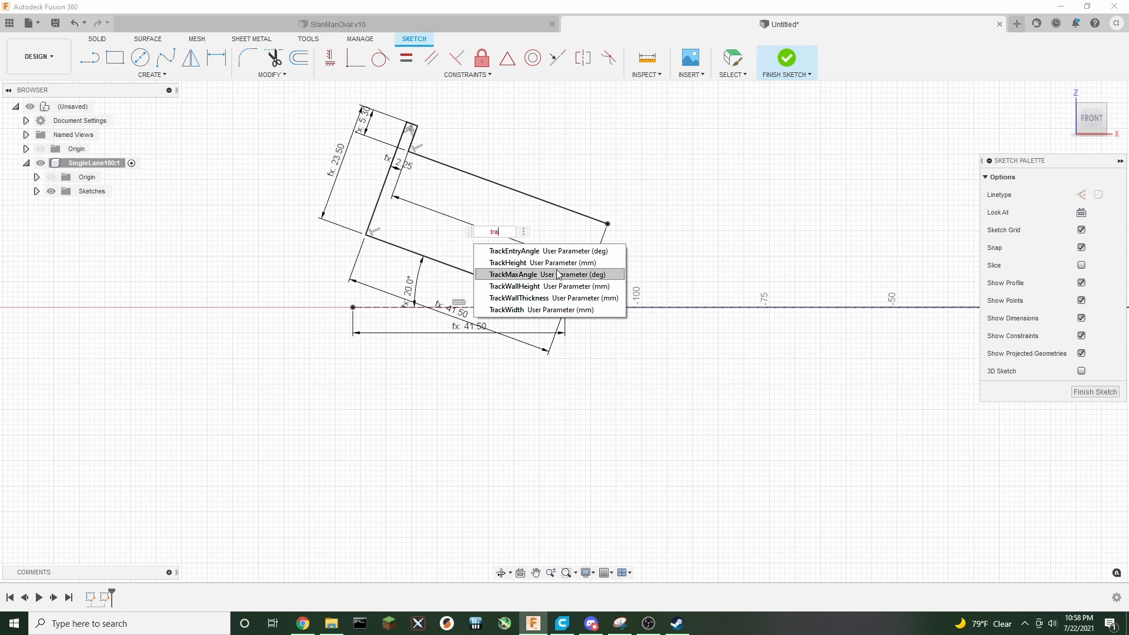
{"action": "key", "text": "BackSpace"}
{"action": "key", "text": "BackSpace"}
{"action": "key", "text": "BackSpace"}
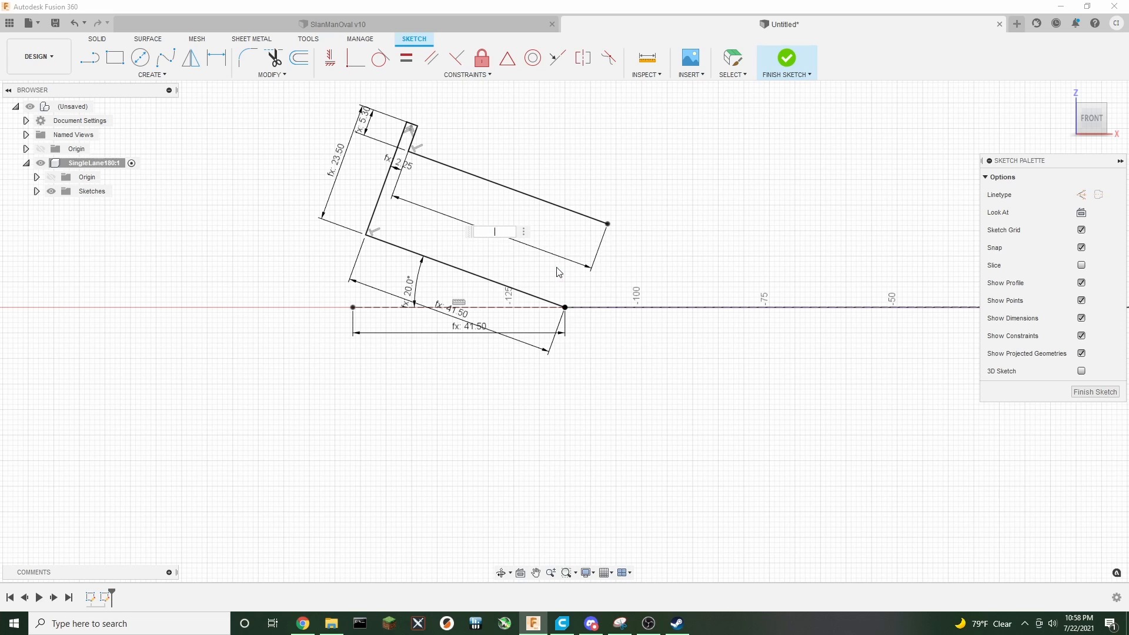
{"action": "type", "text": "wi"}
{"action": "key", "text": "Return"}
{"action": "key", "text": "Return"}
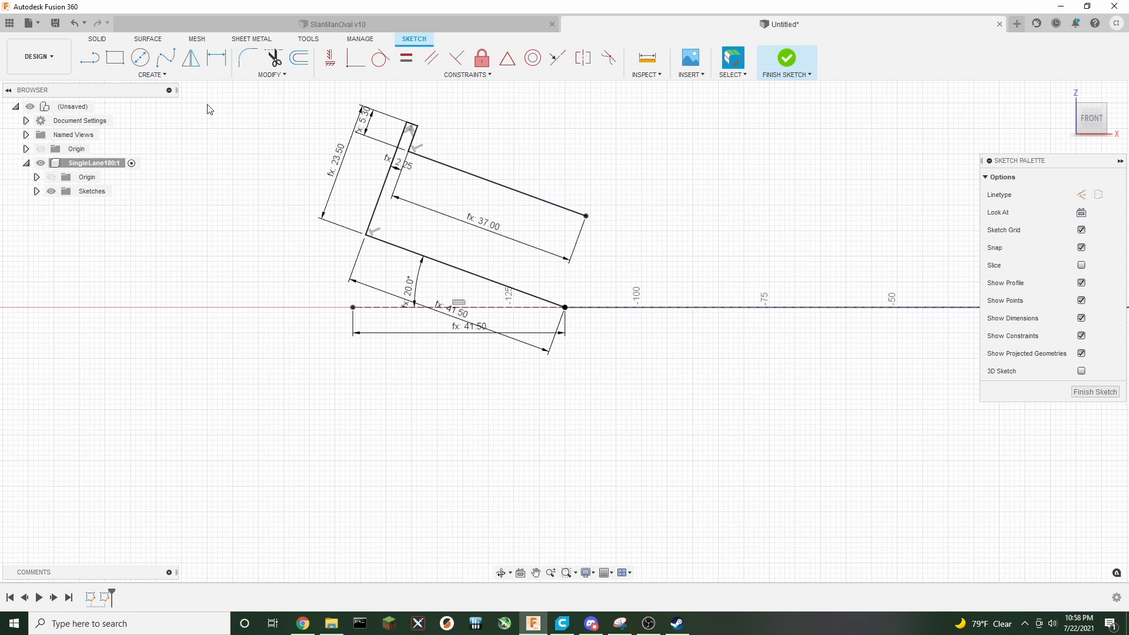
Draw a line of length TrackWallHeight up from the end of the lane-width line
{"action": "left_click", "coordinate": [91, 58]}
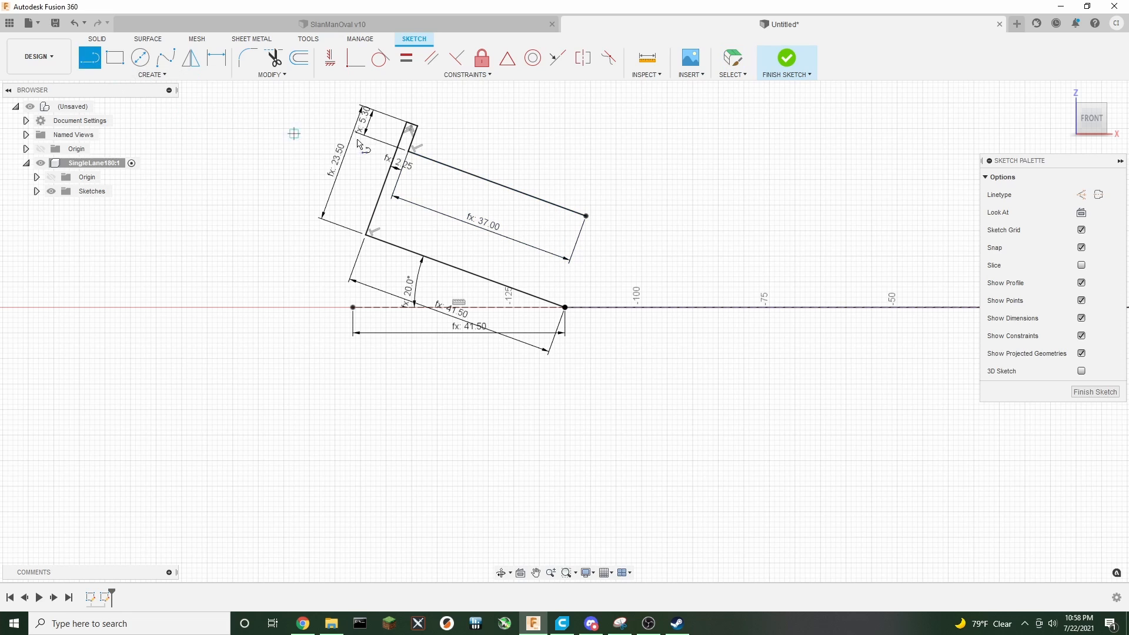
{"action": "left_click", "coordinate": [589, 219]}
{"action": "type", "text": "tra"}
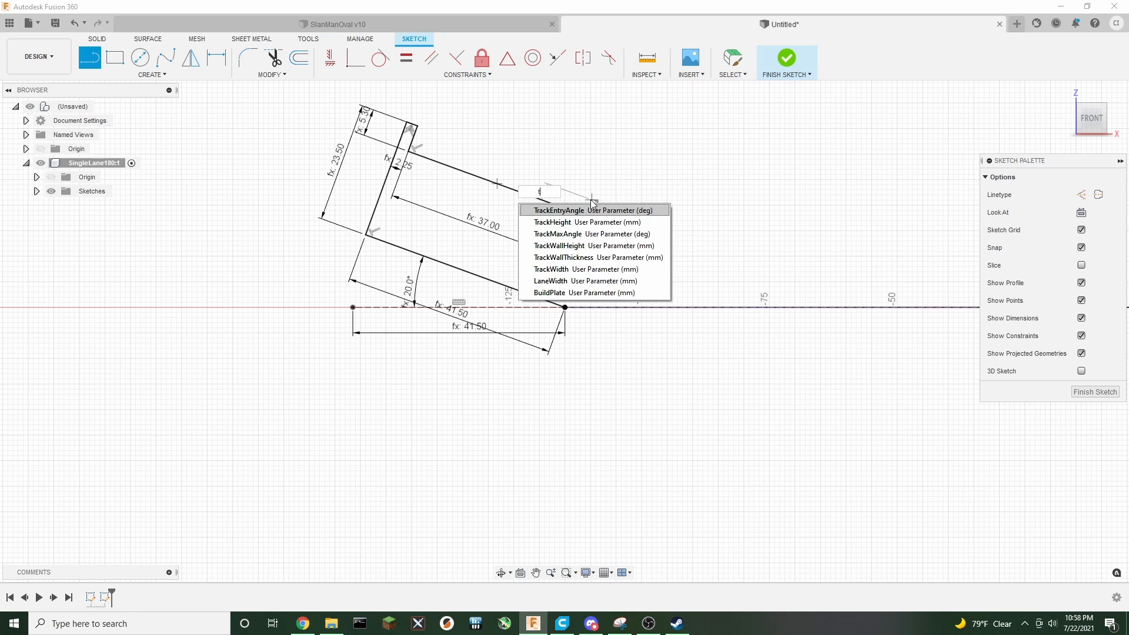
{"action": "key", "text": "Down"}
{"action": "key", "text": "Down"}
{"action": "key", "text": "Down"}
{"action": "key", "text": "Return"}
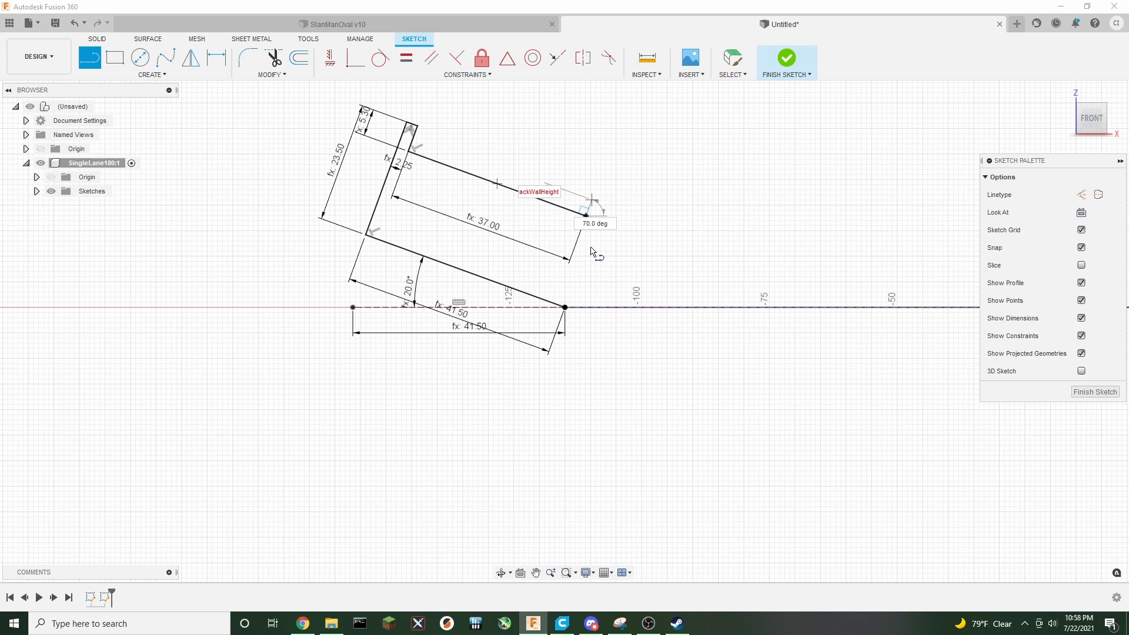
{"action": "key", "text": "Tab"}
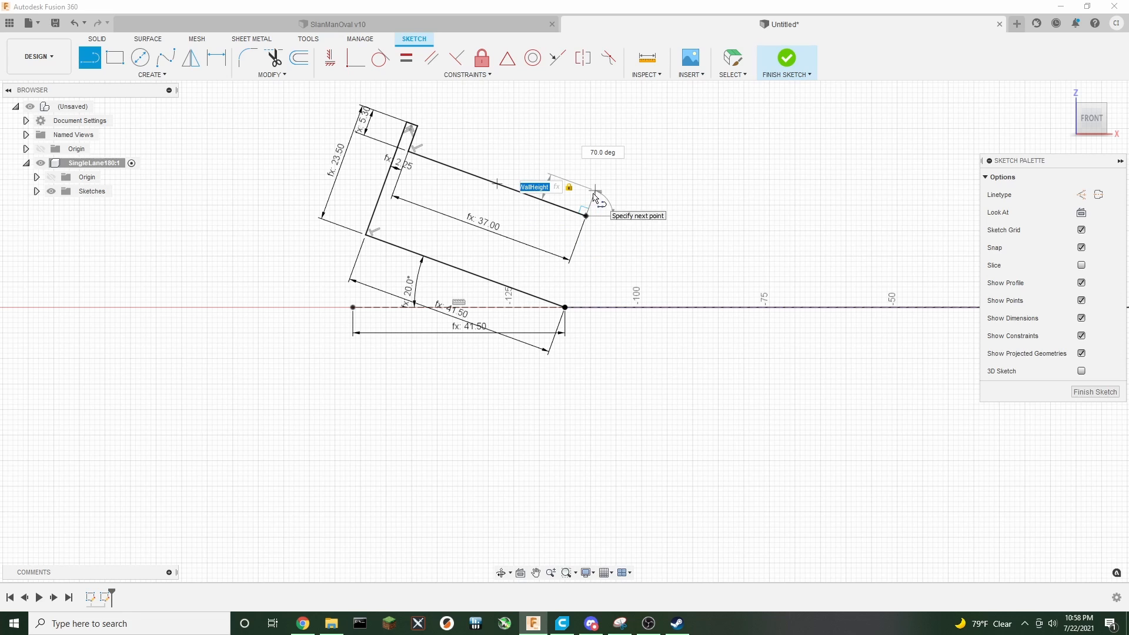
{"action": "left_click", "coordinate": [594, 191]}
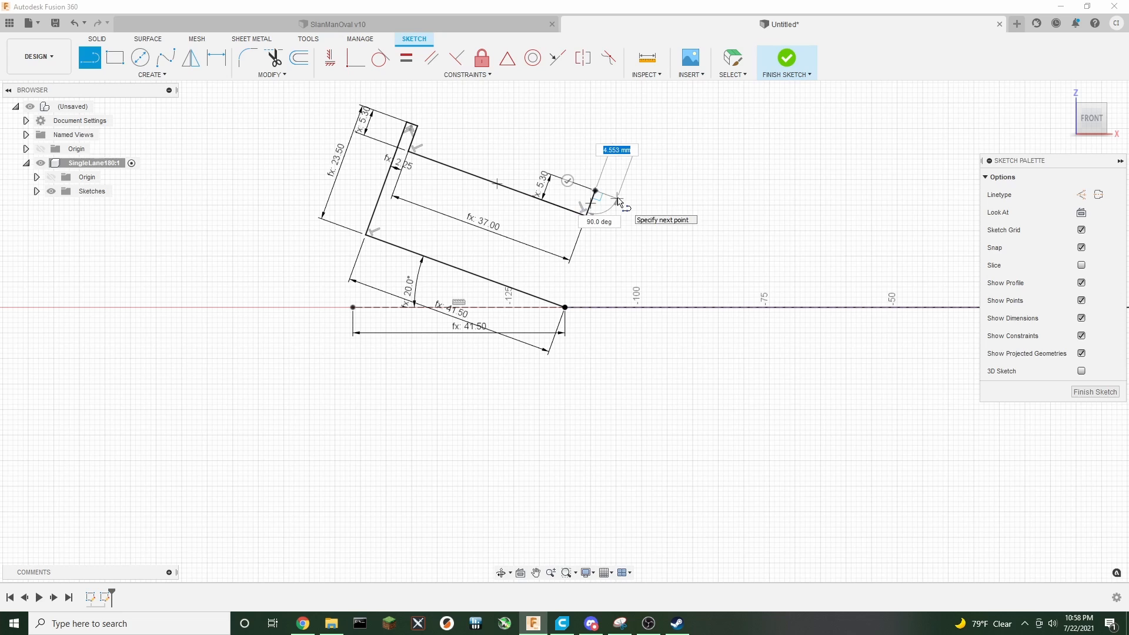
Draw a TrackWallThickness line from its top, then close the profile back to the base line's end point
{"action": "type", "text": "tra"}
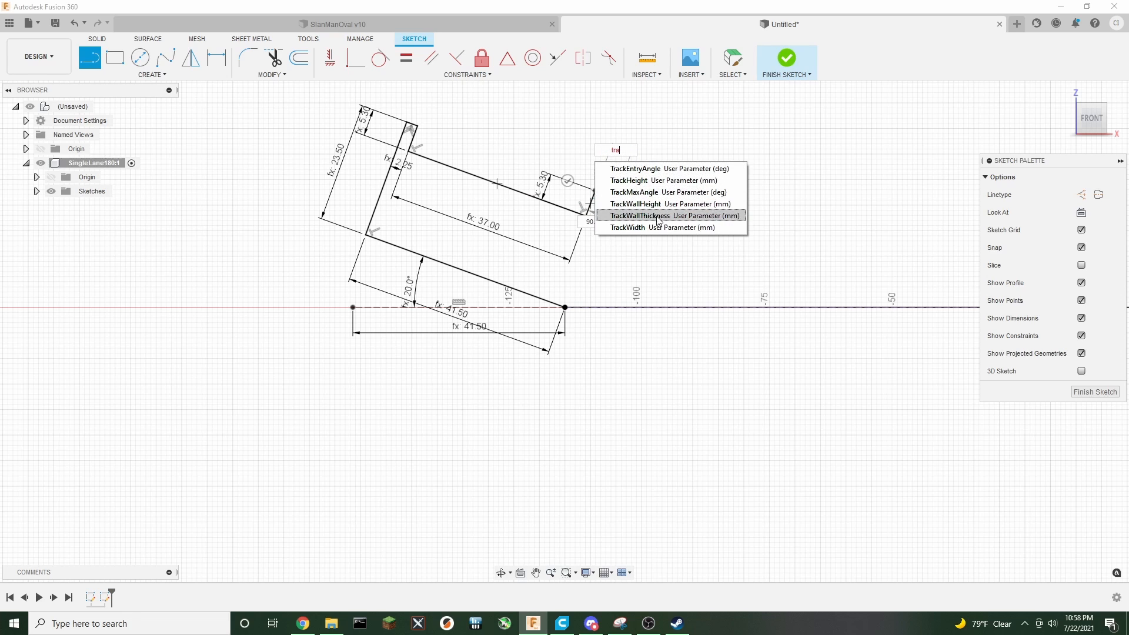
{"action": "left_click", "coordinate": [652, 216]}
{"action": "left_click", "coordinate": [623, 202]}
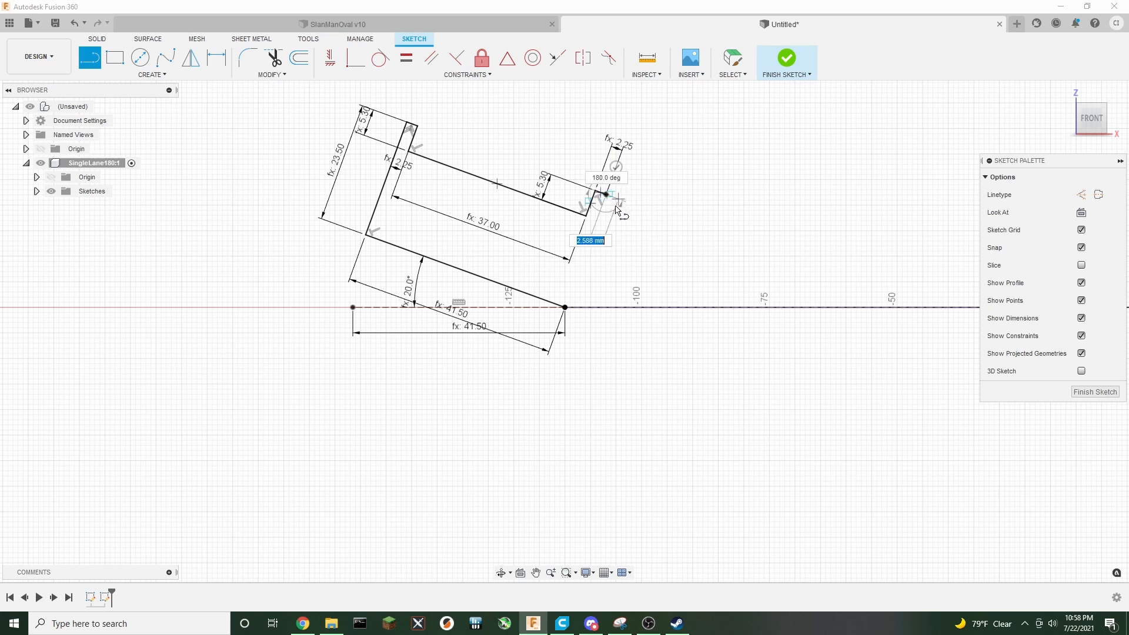
{"action": "left_click", "coordinate": [564, 307]}
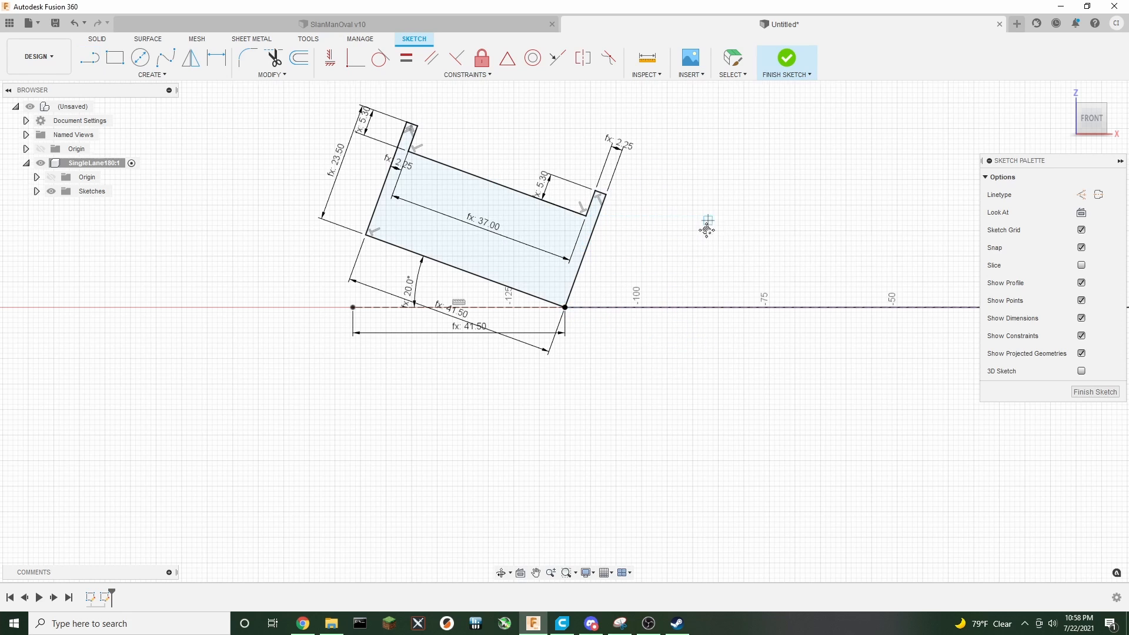
Draw a 1.4 mm construction line near the middle of the lane's top edge
{"action": "middle_click_drag", "start_coordinate": [705, 227], "coordinate": [654, 286]}
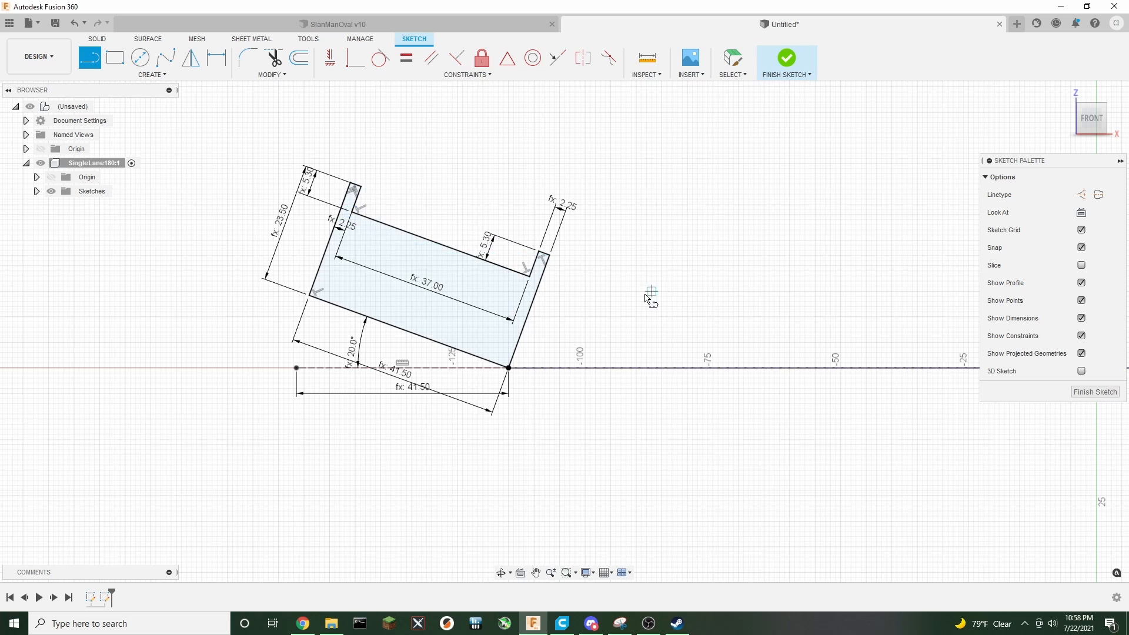
{"action": "middle_click_drag", "start_coordinate": [705, 276], "coordinate": [673, 255]}
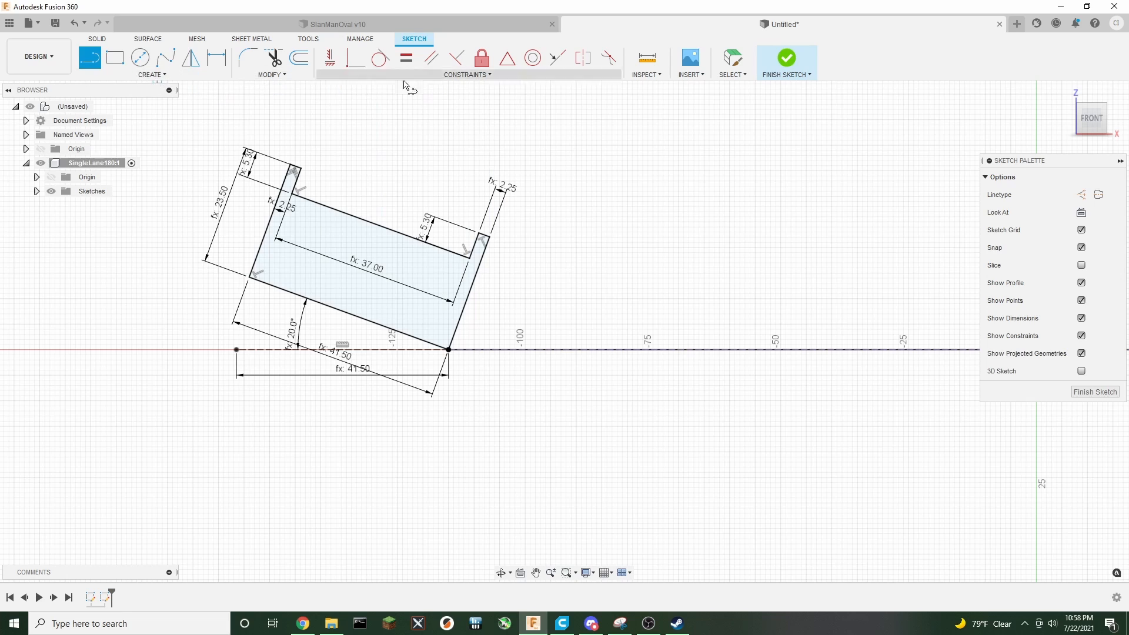
{"action": "left_click", "coordinate": [1087, 195]}
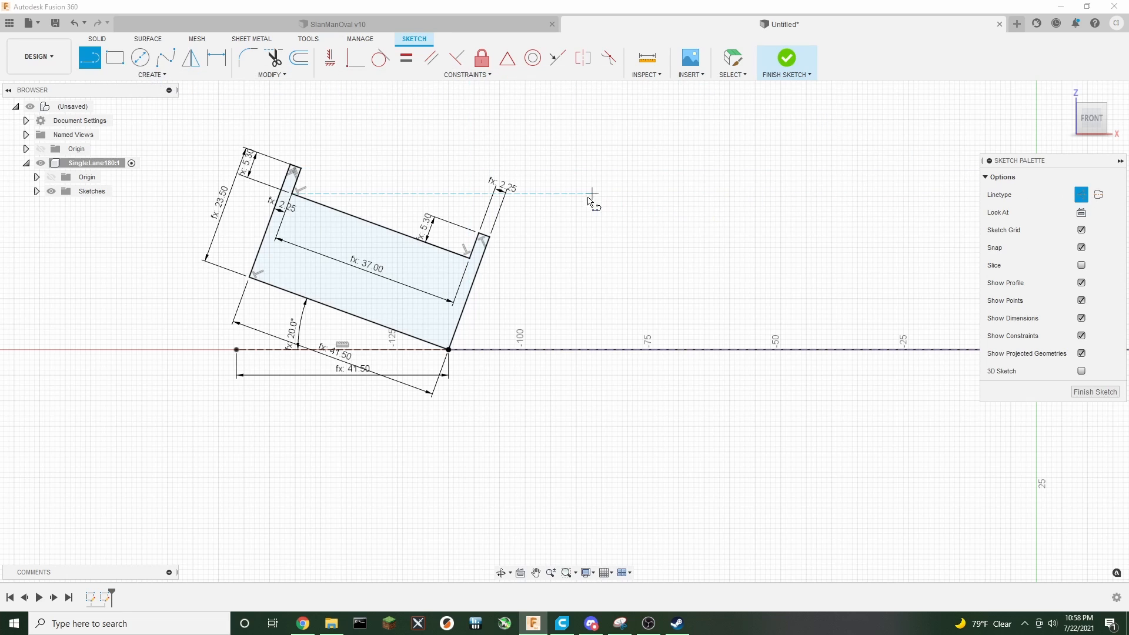
{"action": "left_click", "coordinate": [382, 230]}
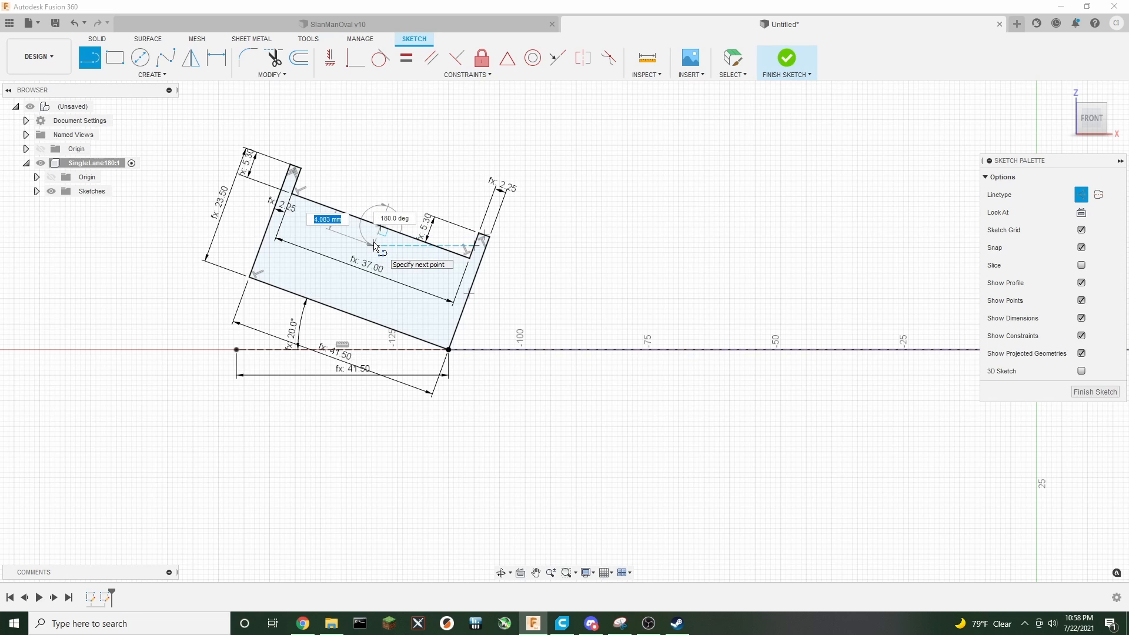
{"action": "type", "text": "1.4"}
{"action": "key", "text": "Return"}
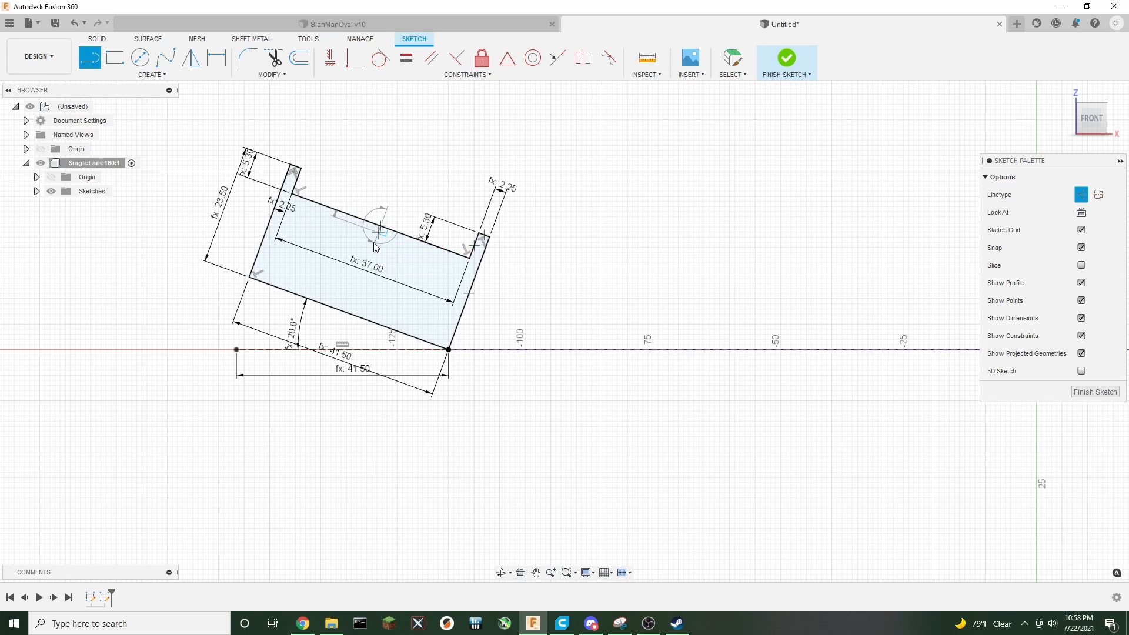
{"action": "key", "text": "Escape"}
Draw a 13 mm line from that point along the lane toward the outer wall
{"action": "scroll", "coordinate": [381, 244], "scroll_direction": "up", "scroll_amount": 3}
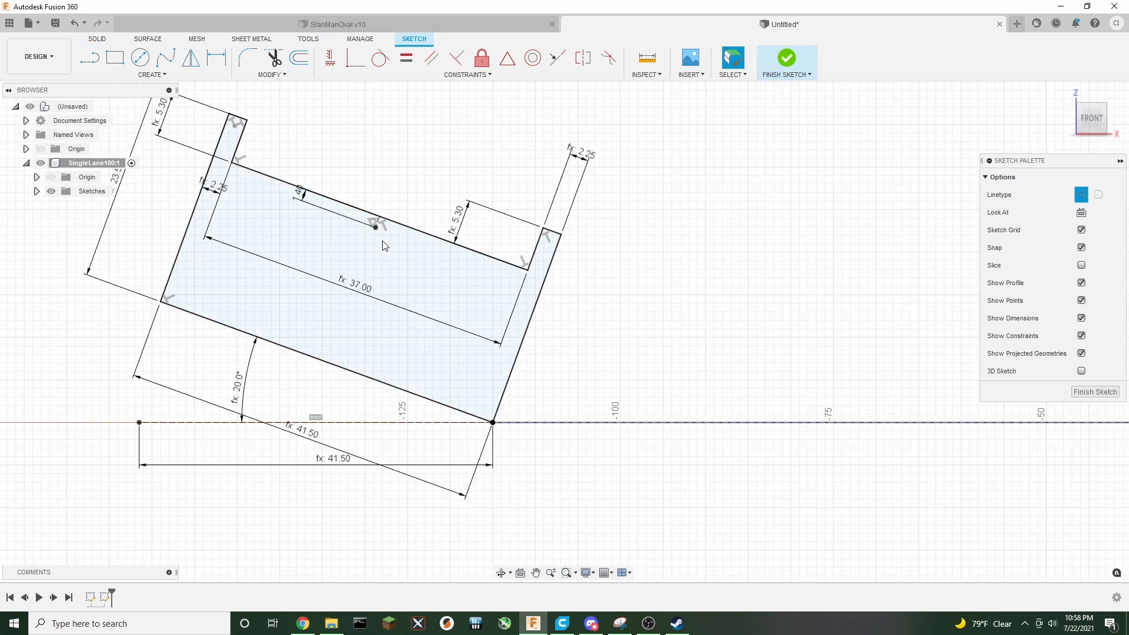
{"action": "left_click", "coordinate": [90, 57]}
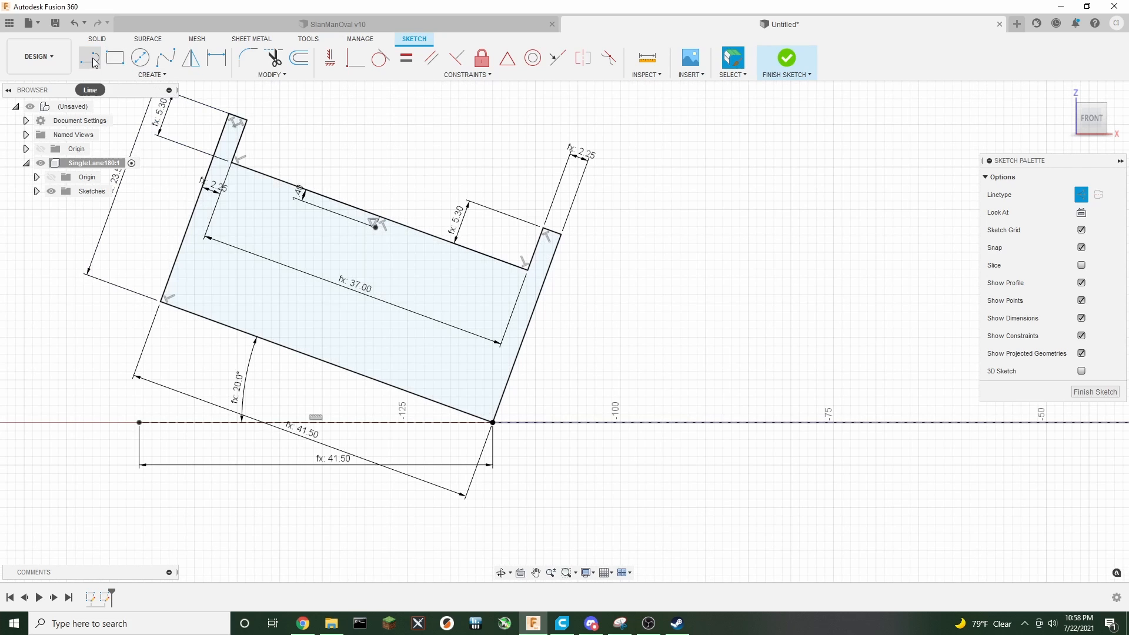
{"action": "left_click", "coordinate": [1081, 194]}
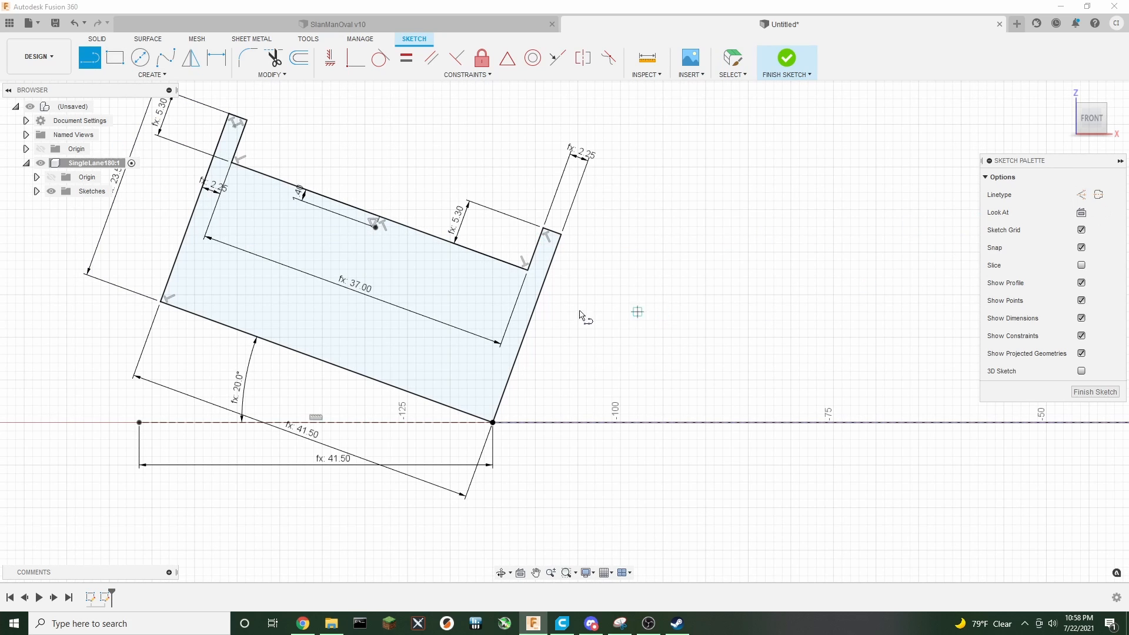
{"action": "left_click", "coordinate": [375, 227]}
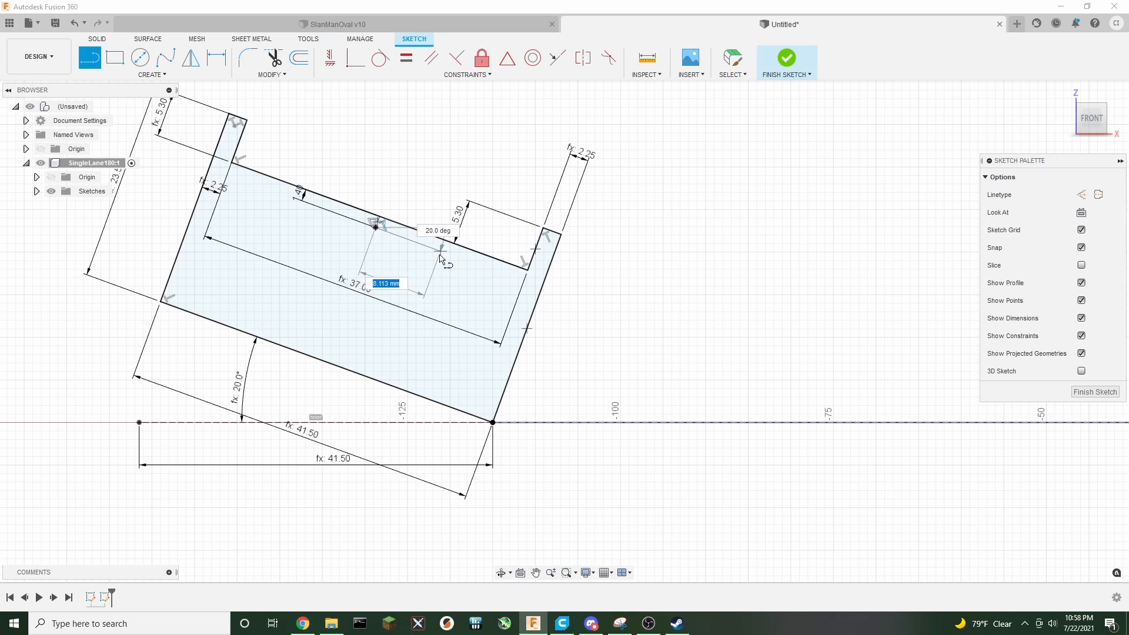
{"action": "type", "text": "13"}
{"action": "key", "text": "Return"}
{"action": "key", "text": "Escape"}
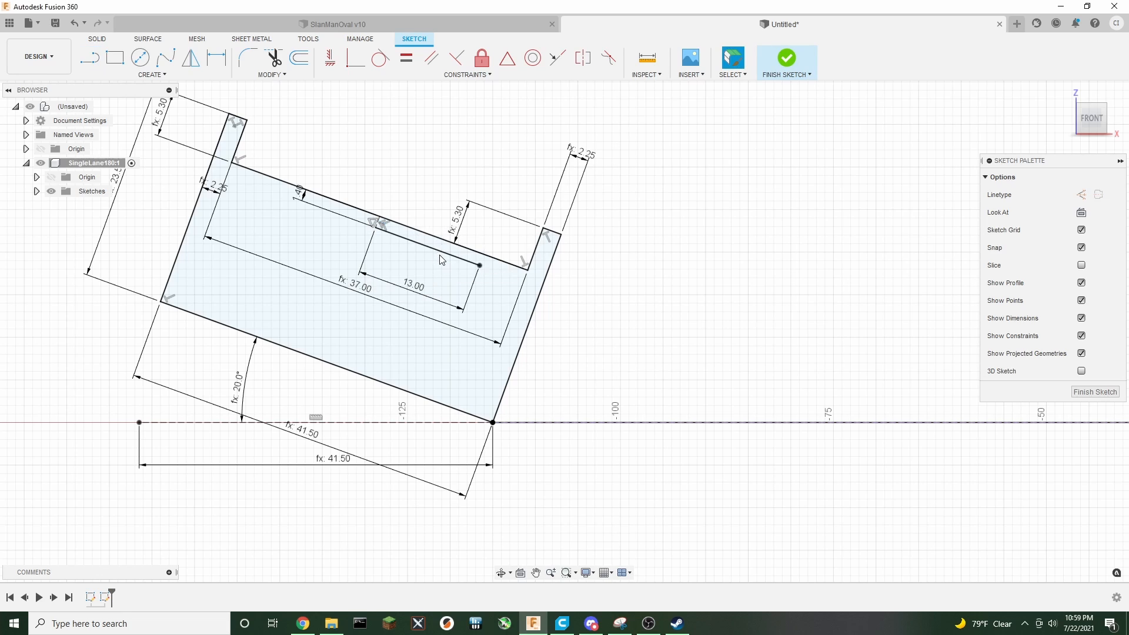
Draw a 3.5 mm line from the end of the 13 mm line toward the lane's top edge
{"action": "key", "text": "l"}
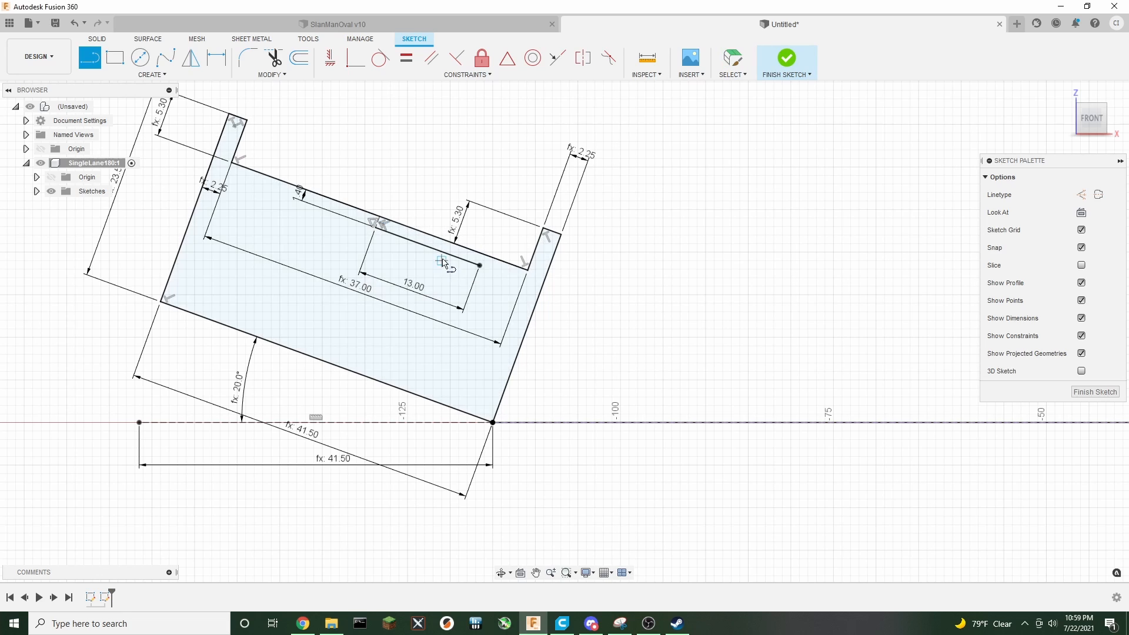
{"action": "left_click", "coordinate": [480, 265]}
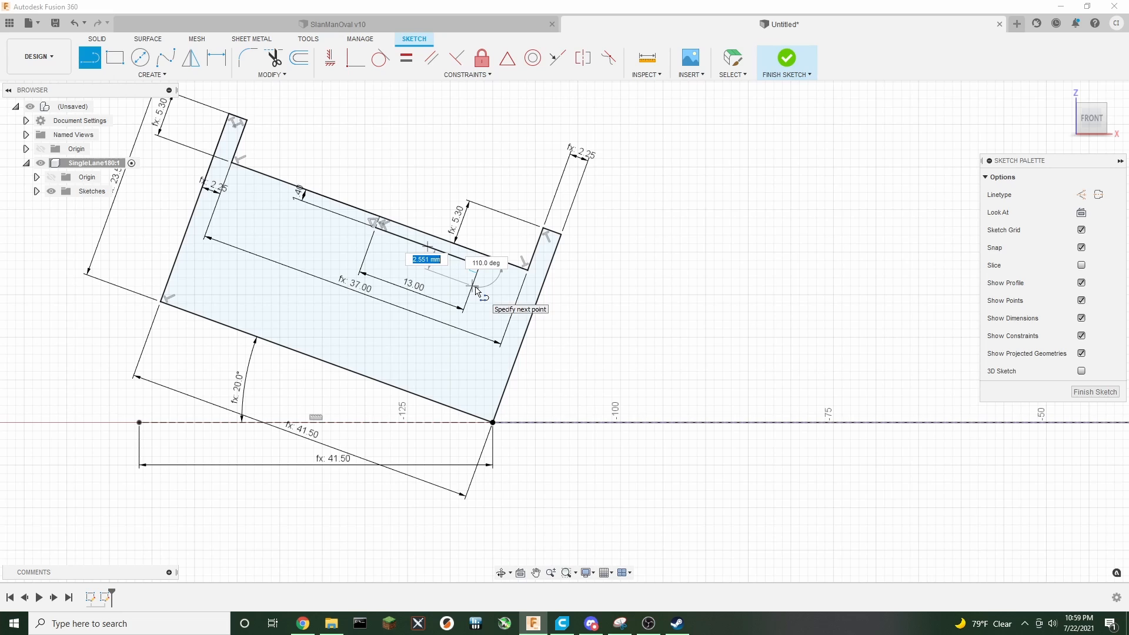
{"action": "key", "text": "Return"}
{"action": "key", "text": "Escape"}
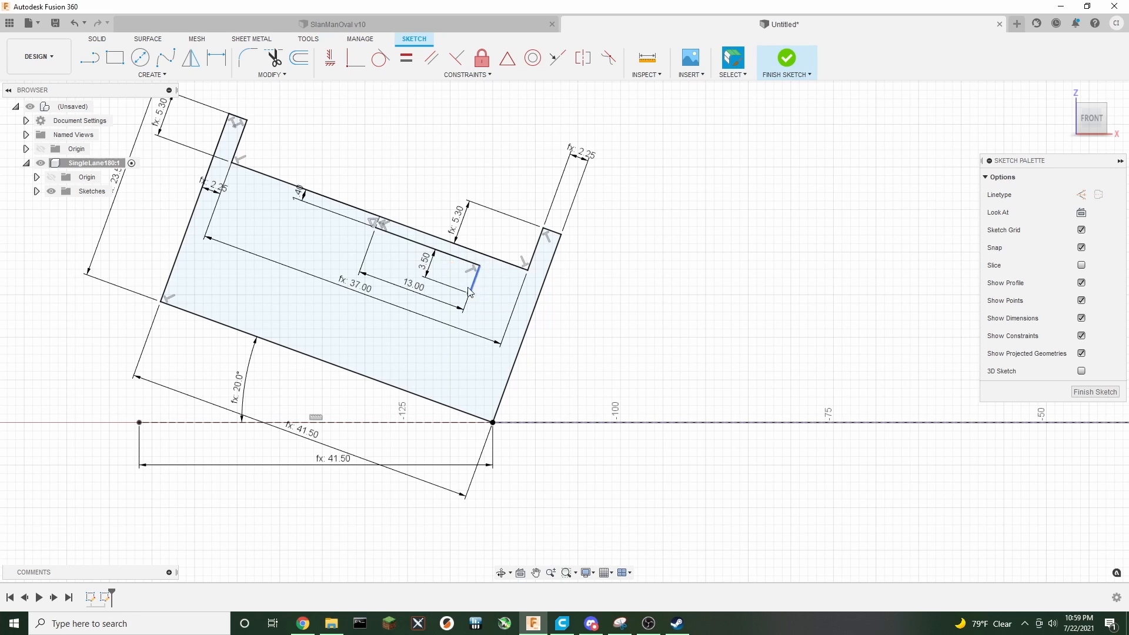
Draw a matching 13 mm line from the same middle point toward the inner wall
{"action": "key", "text": "l"}
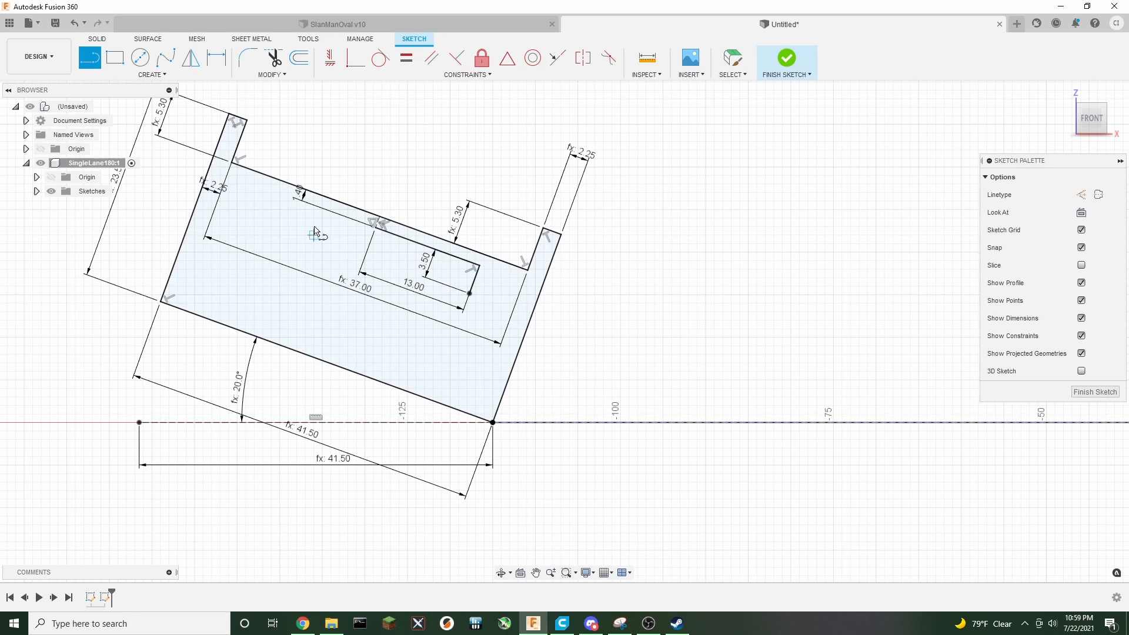
{"action": "left_click", "coordinate": [376, 231]}
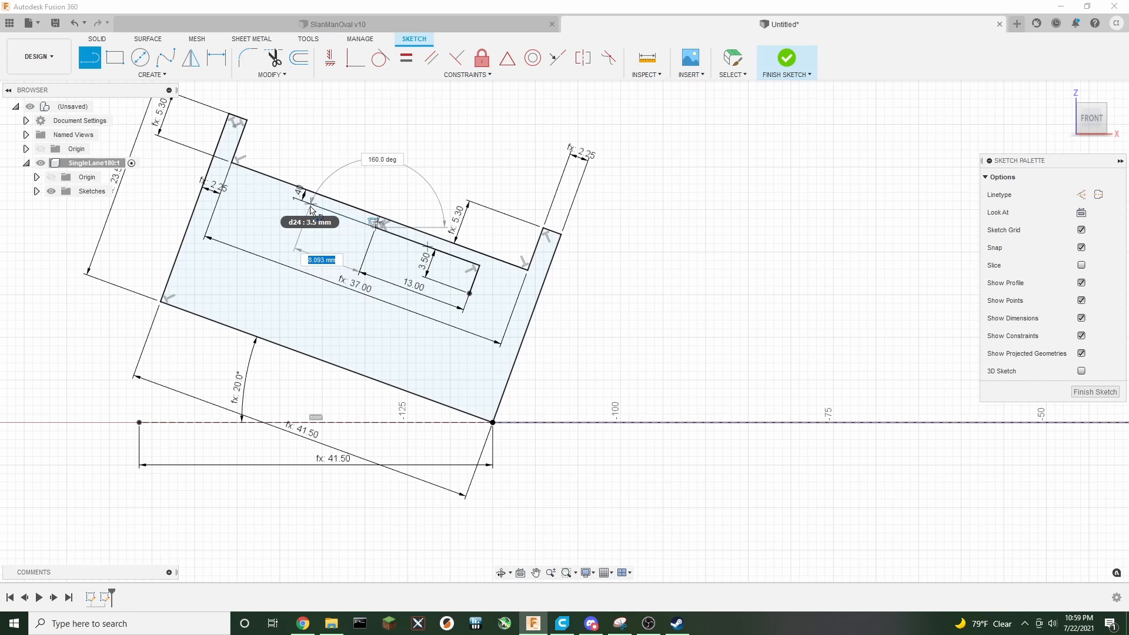
{"action": "key", "text": "Return"}
{"action": "key", "text": "Escape"}
Draw a 3.5 mm line from the end of the left 13 mm line, away from the lane edge
{"action": "key", "text": "l"}
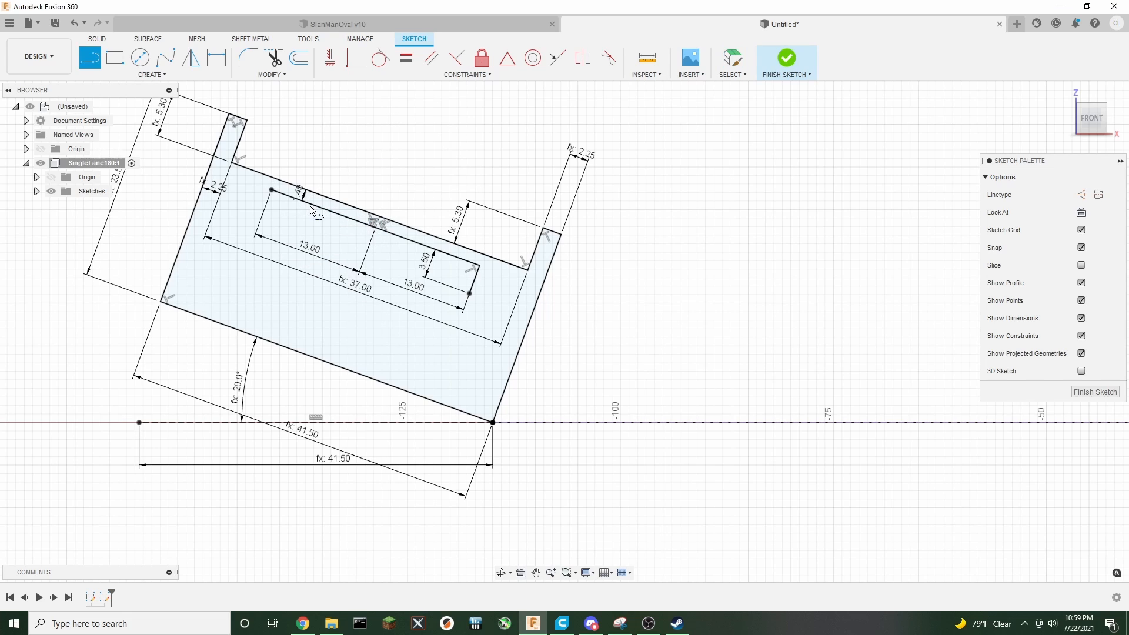
{"action": "left_click", "coordinate": [271, 190]}
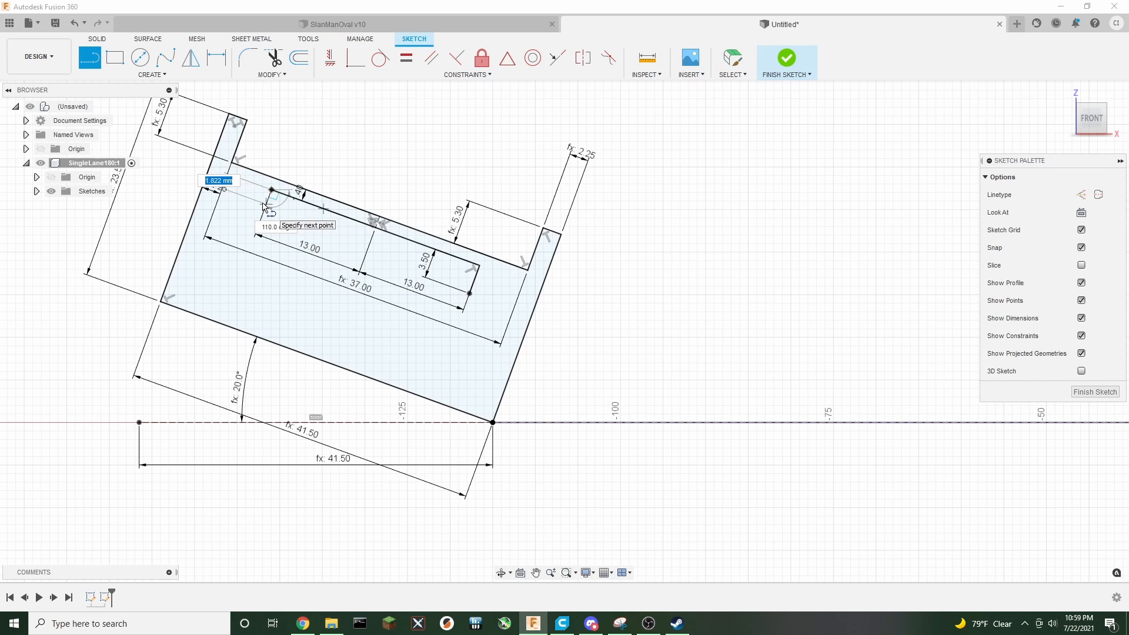
{"action": "type", "text": "3.5"}
{"action": "key", "text": "Return"}
{"action": "key", "text": "Escape"}
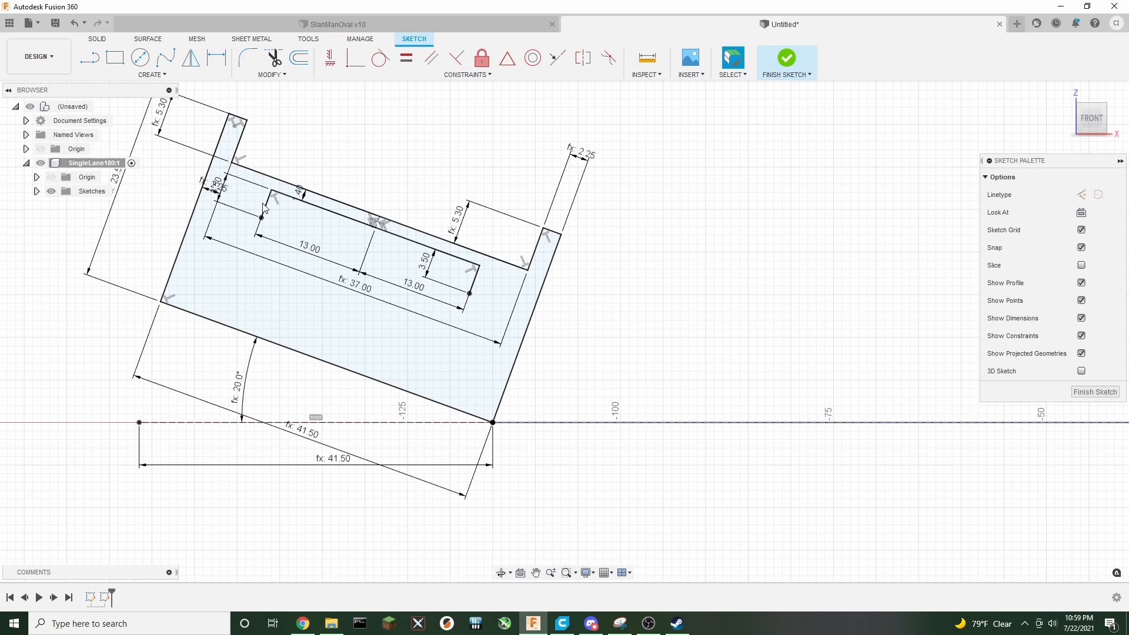
Draw a 5 mm line from the end of the left 3.5 mm line back toward the middle
{"action": "key", "text": "l"}
{"action": "left_click", "coordinate": [261, 218]}
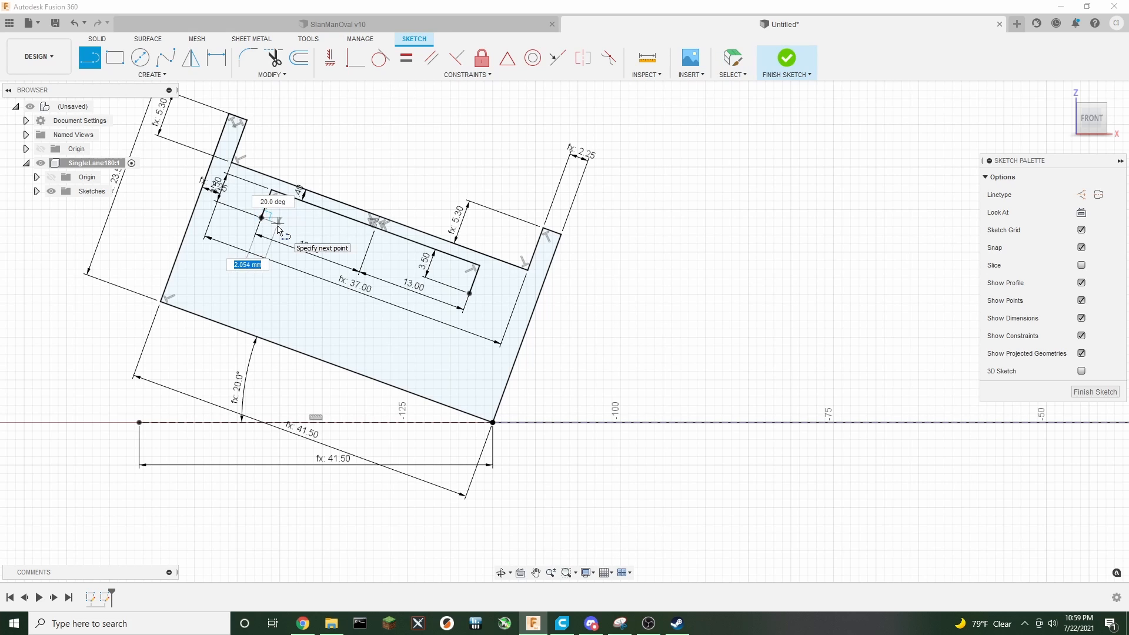
{"action": "type", "text": "5"}
{"action": "key", "text": "Return"}
{"action": "key", "text": "Escape"}
Draw a 5 mm line from the end of the right 3.5 mm line back toward the middle
{"action": "key", "text": "l"}
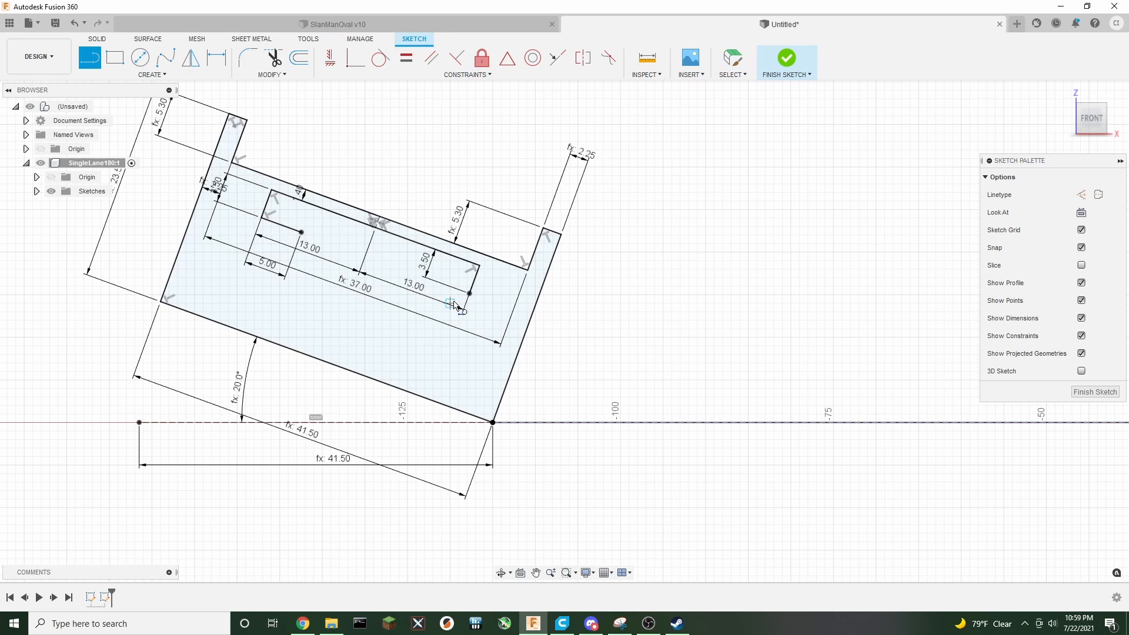
{"action": "left_click", "coordinate": [469, 293]}
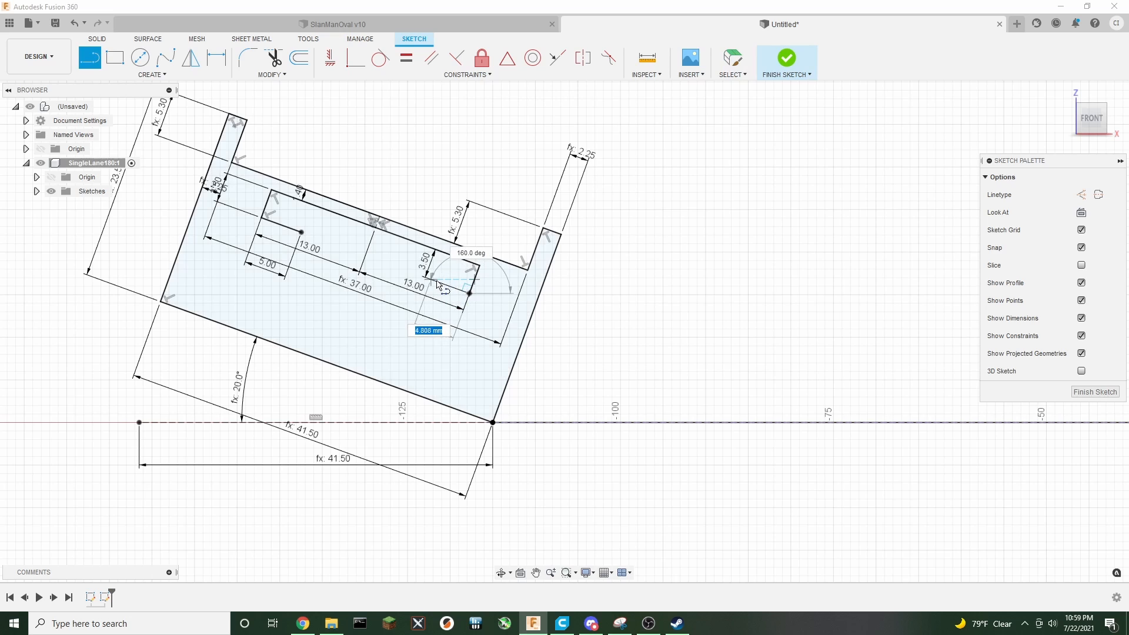
{"action": "type", "text": "5"}
{"action": "key", "text": "Return"}
{"action": "key", "text": "Escape"}
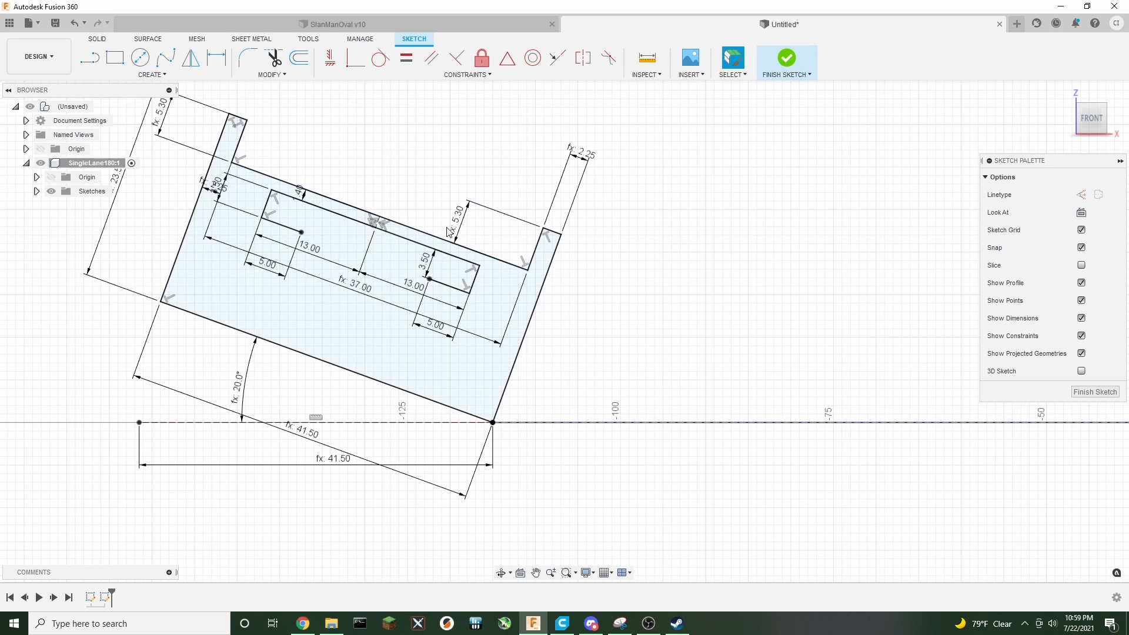
Draw a 4.5 mm construction line perpendicular to the lane from the middle point
{"action": "key", "text": "l"}
{"action": "left_click", "coordinate": [1080, 195]}
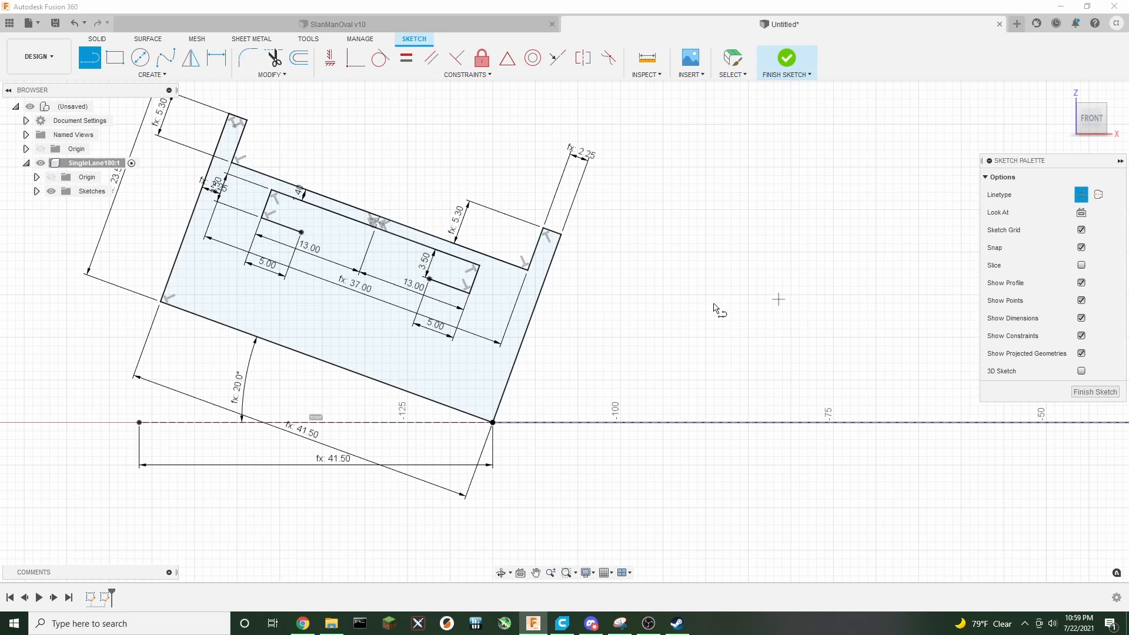
{"action": "left_click", "coordinate": [379, 230]}
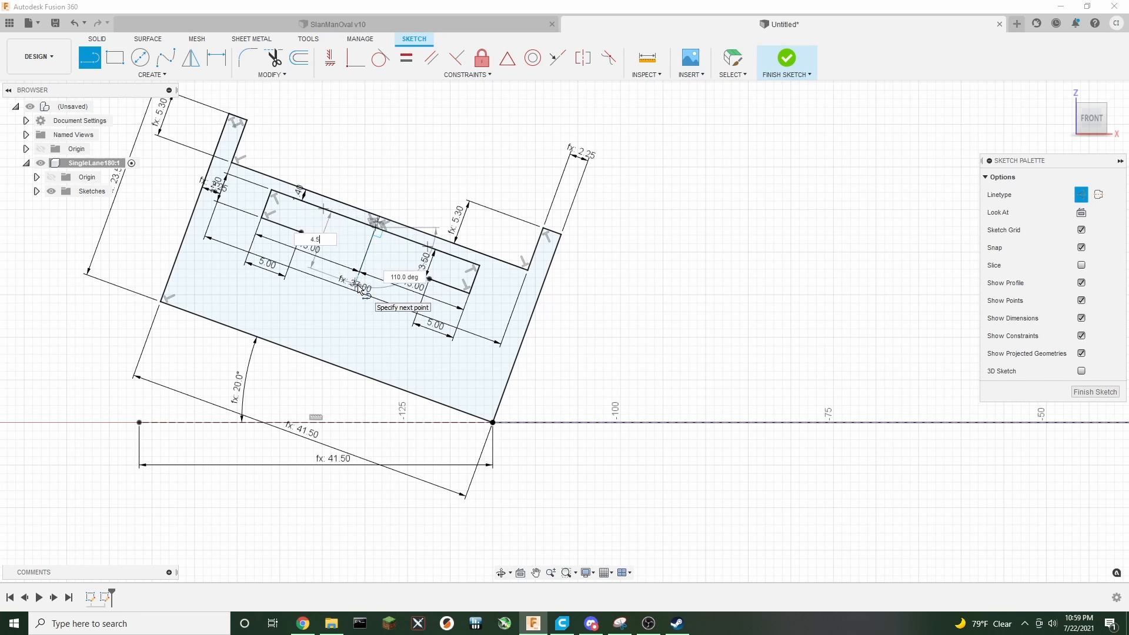
{"action": "key", "text": "Tab"}
{"action": "key", "text": "Return"}
{"action": "key", "text": "Escape"}
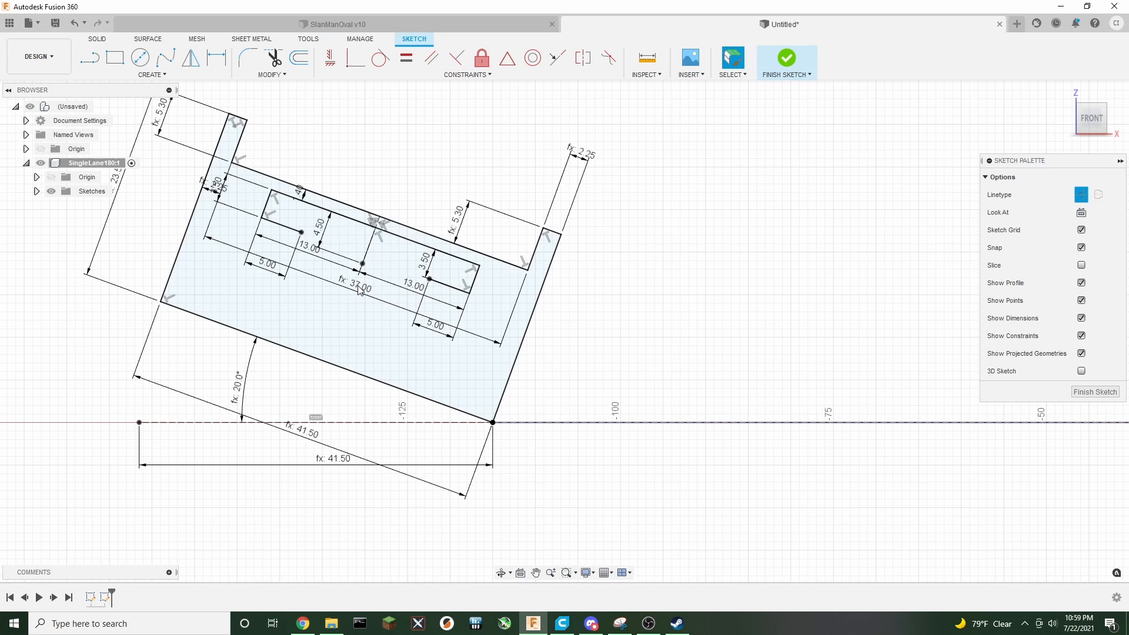
Draw solid lines joining the end of the left 5 mm line to the end of the 4.5 mm line and onward
{"action": "key", "text": "l"}
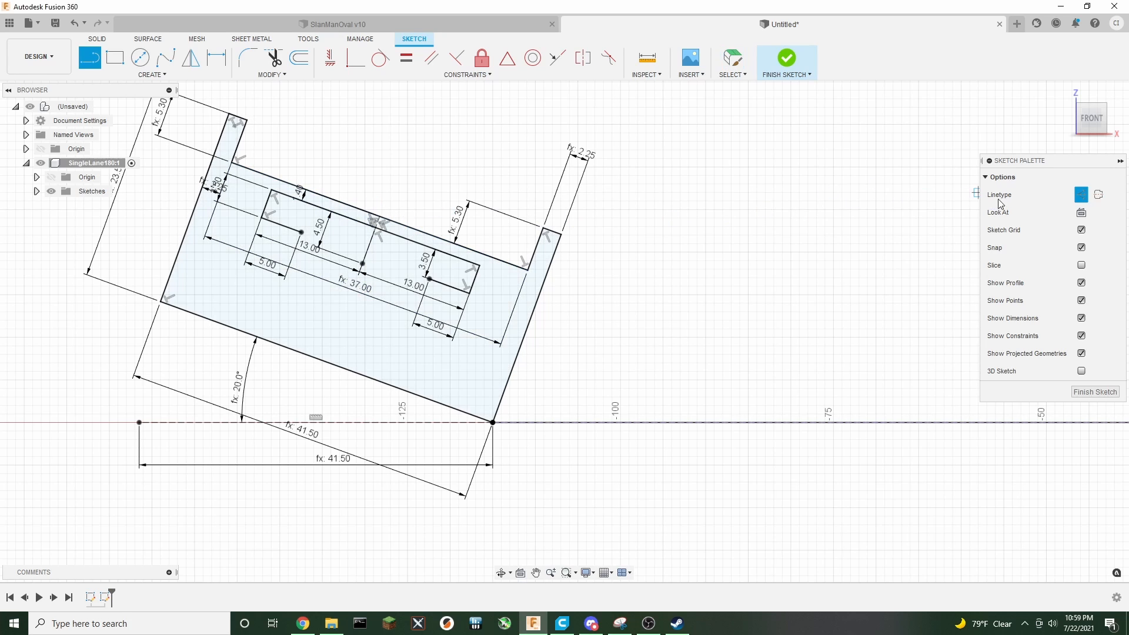
{"action": "left_click", "coordinate": [1081, 194]}
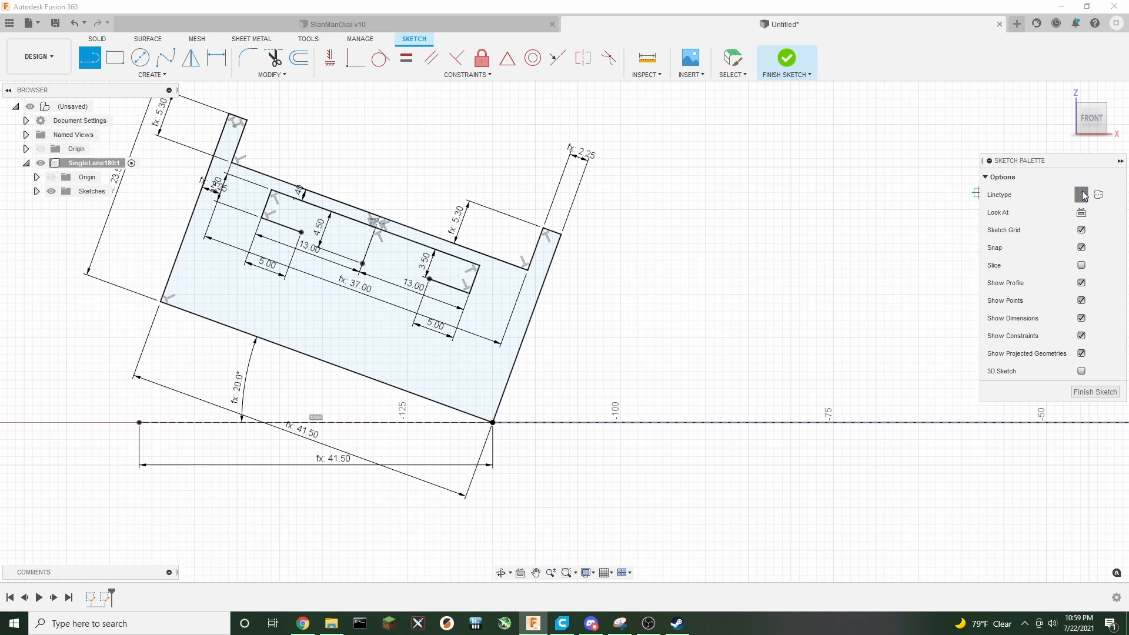
{"action": "left_click", "coordinate": [301, 233]}
{"action": "left_click", "coordinate": [361, 263]}
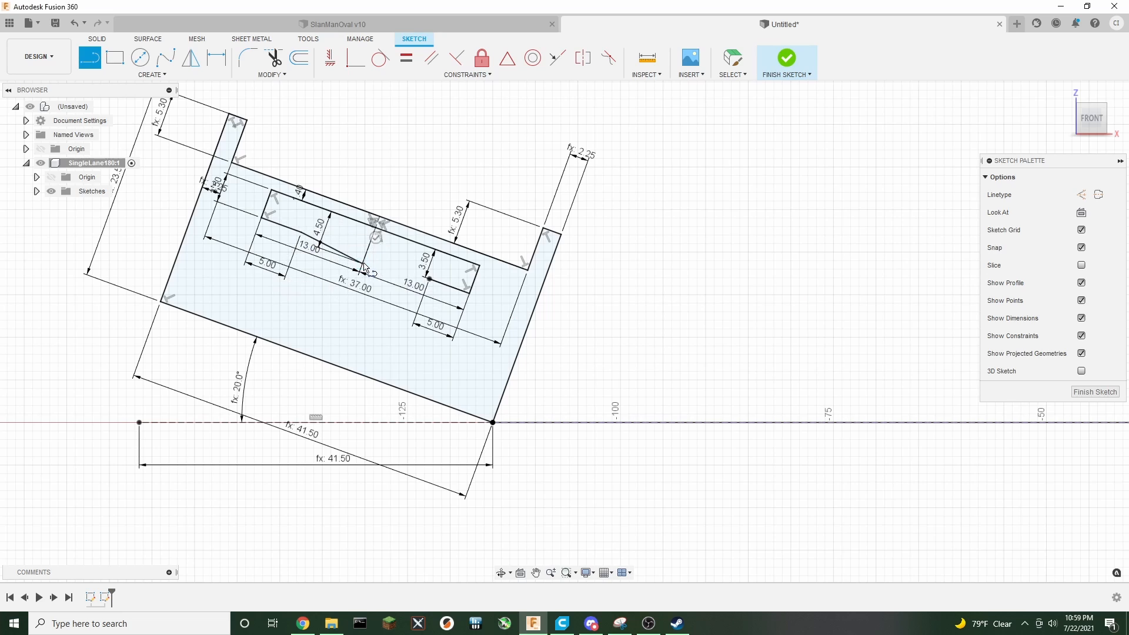
{"action": "left_click", "coordinate": [429, 278]}
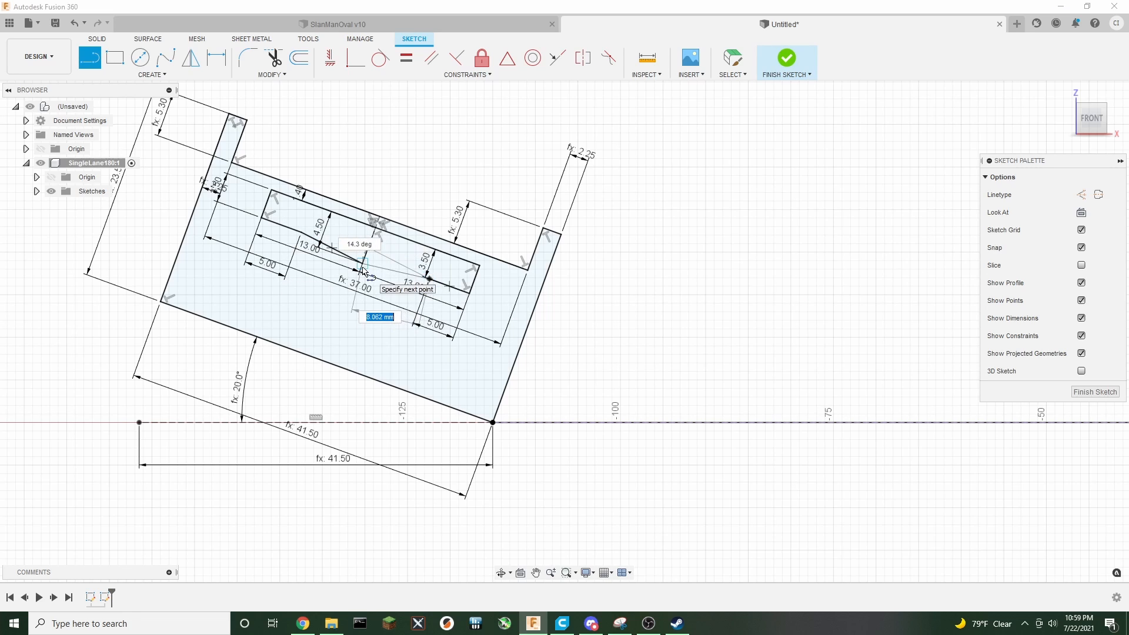
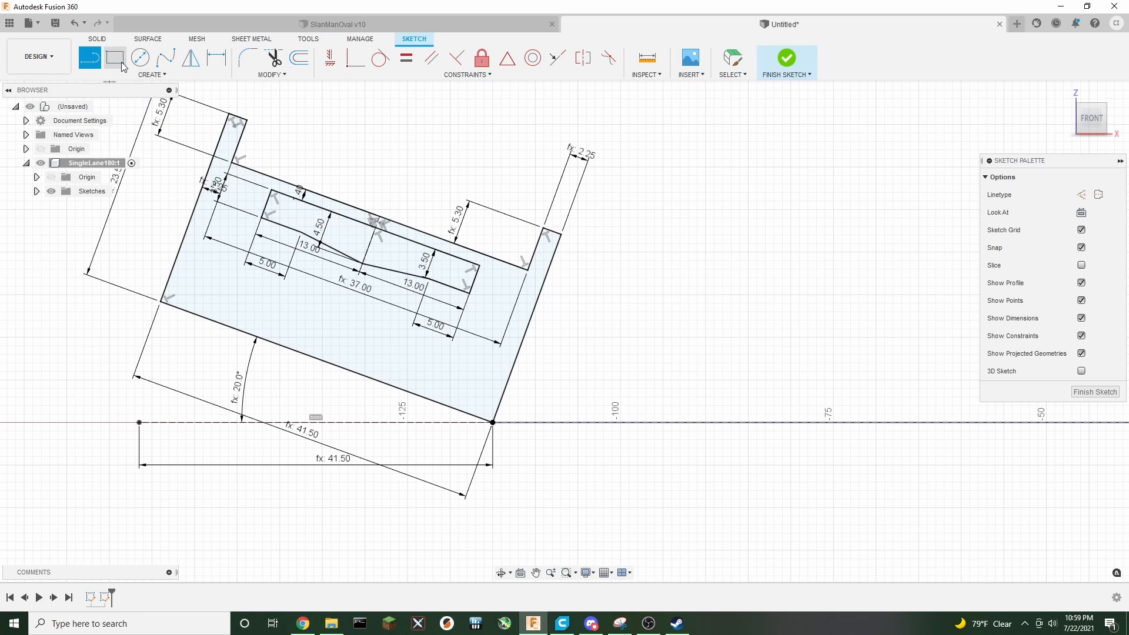
Draw a 1.4 mm line at the left end of the guide slot
{"action": "left_click", "coordinate": [271, 190]}
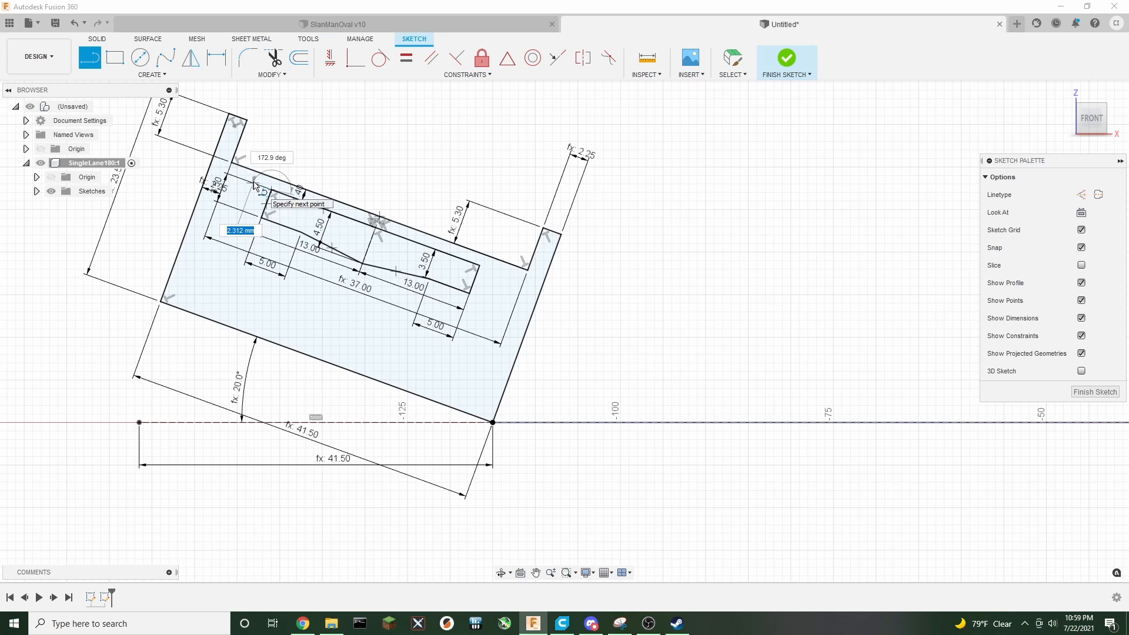
{"action": "type", "text": "1.4"}
{"action": "key", "text": "Return"}
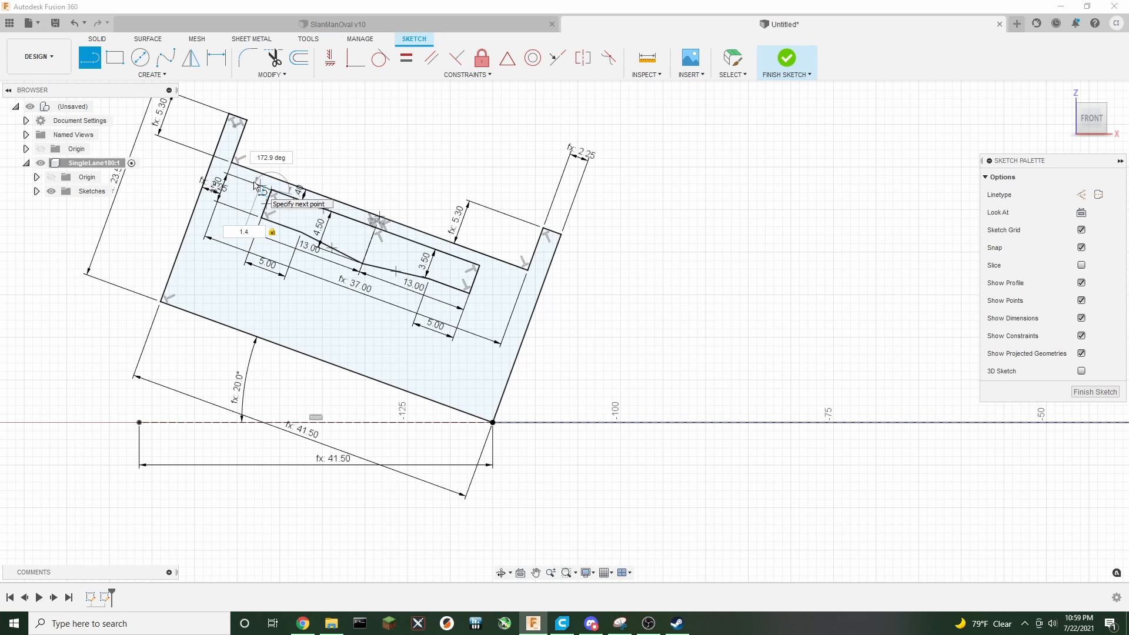
{"action": "key", "text": "Escape"}
Draw a 5.5 mm line at 110° from the end of the left 1.4 mm line
{"action": "key", "text": "l"}
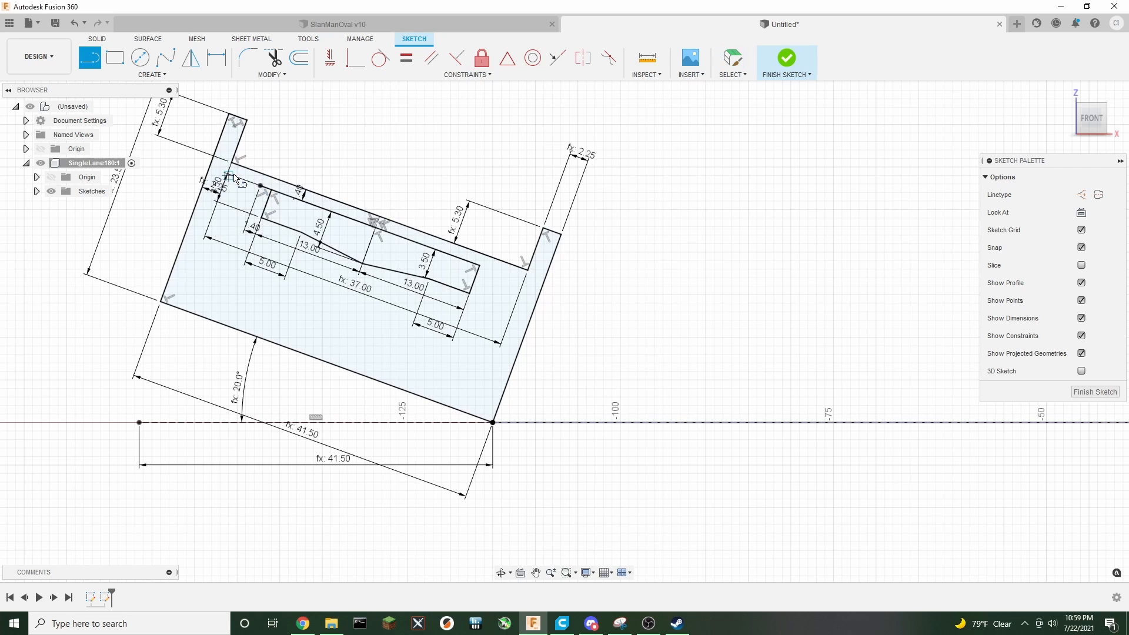
{"action": "left_click", "coordinate": [260, 187]}
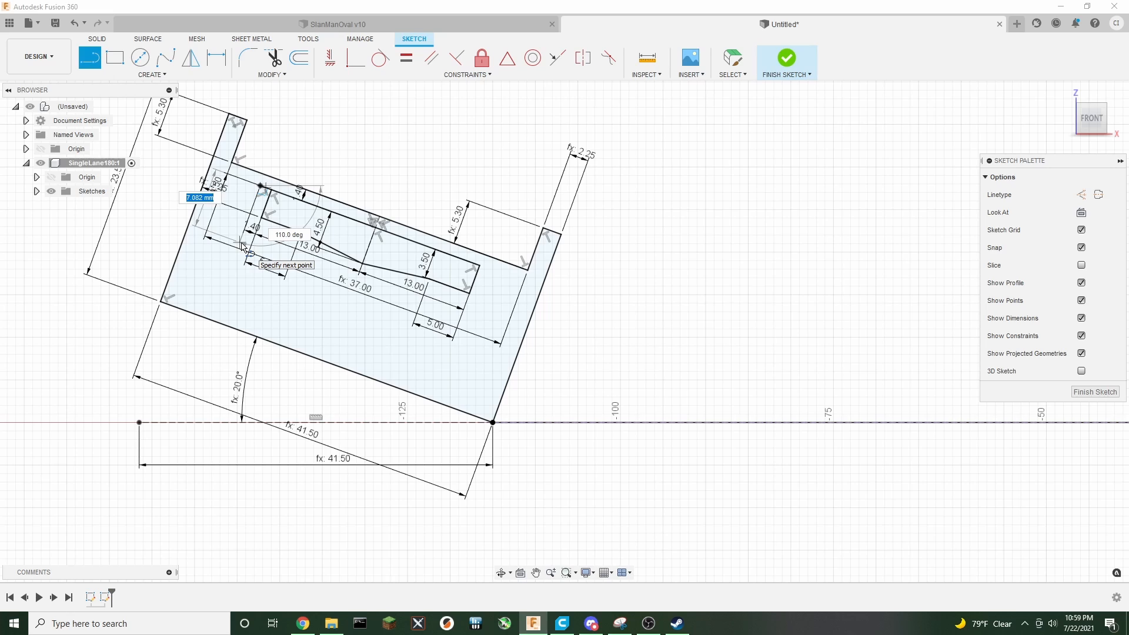
{"action": "type", "text": "5.5"}
{"action": "key", "text": "Tab"}
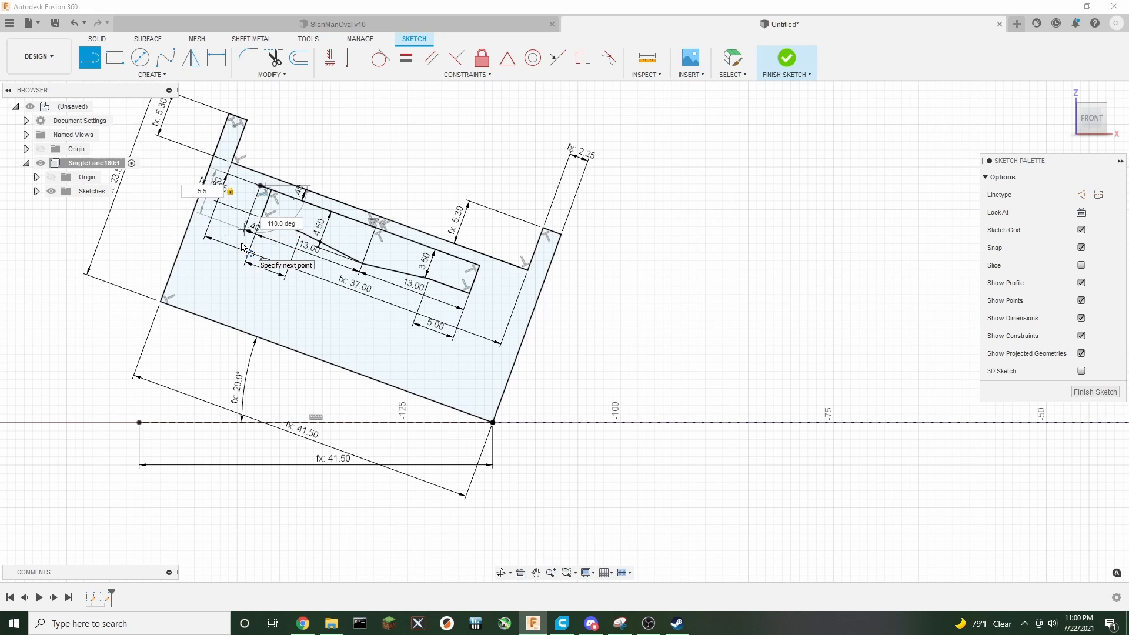
{"action": "key", "text": "Return"}
{"action": "key", "text": "Escape"}
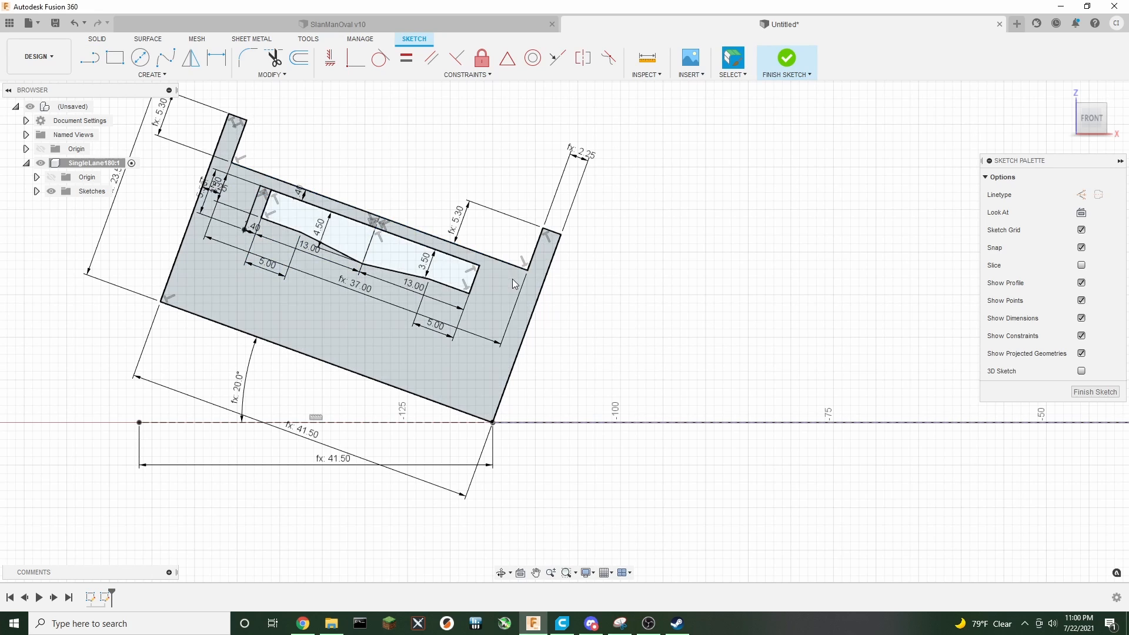
Draw a 1.4 mm line at the right end of the guide slot
{"action": "key", "text": "l"}
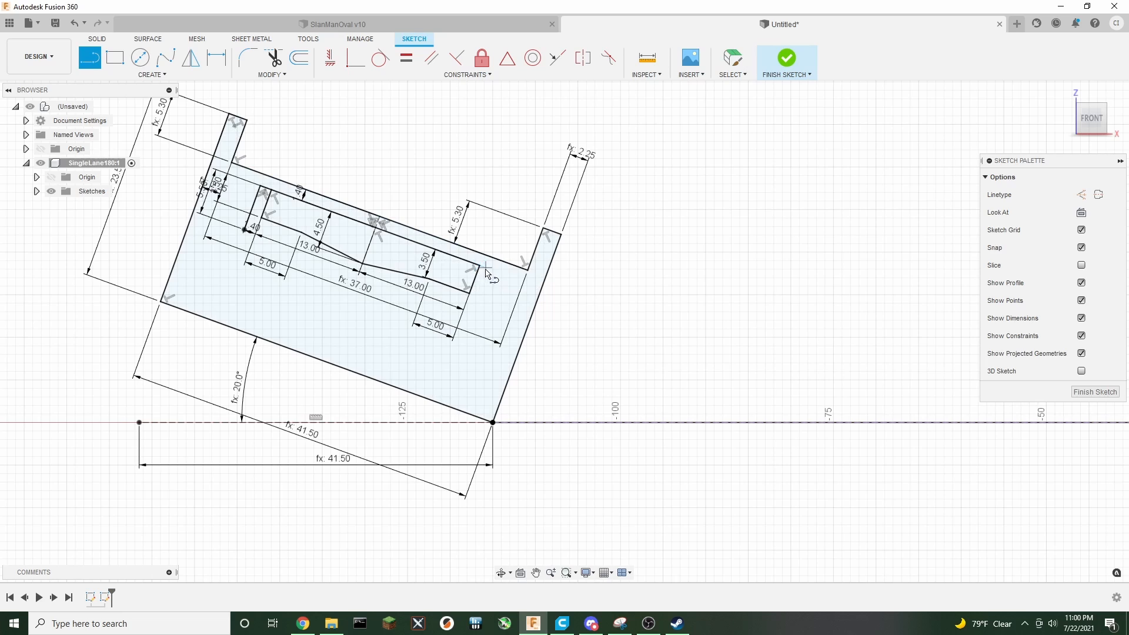
{"action": "left_click", "coordinate": [480, 267]}
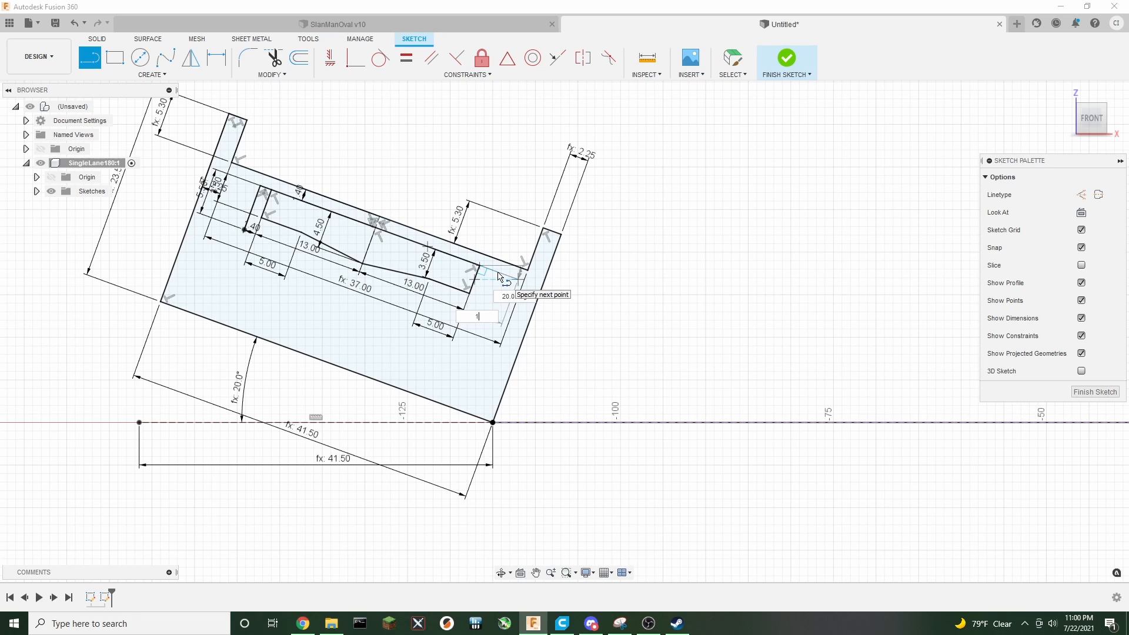
{"action": "key", "text": "Return"}
{"action": "key", "text": "Escape"}
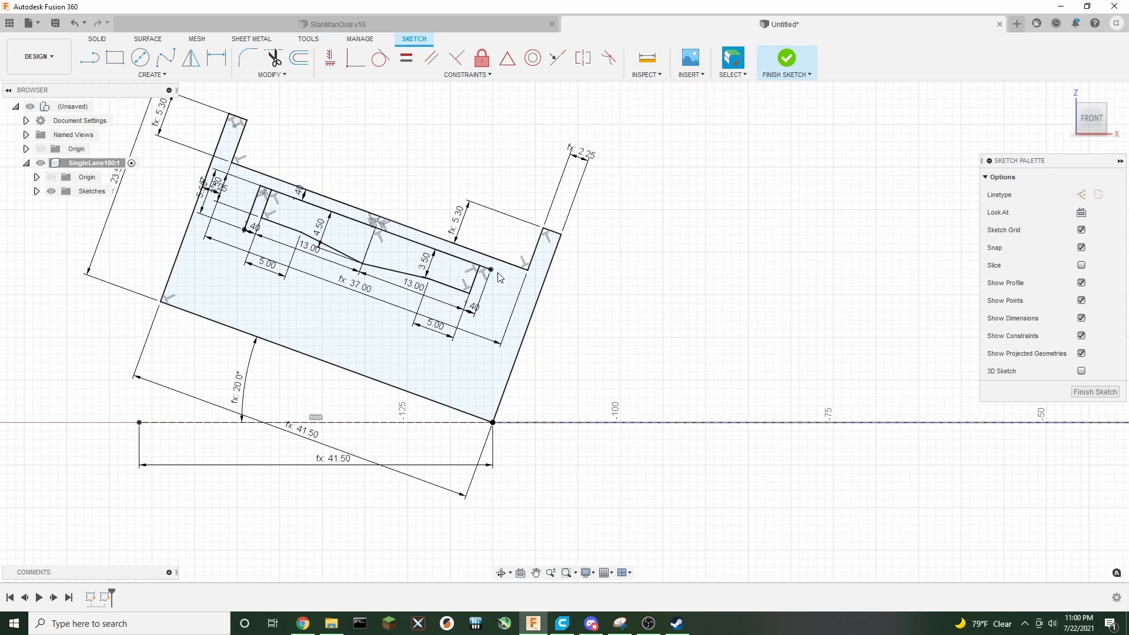
Draw the matching angled line from the end of the right 1.4 mm line
{"action": "key", "text": "l"}
{"action": "left_click", "coordinate": [491, 269]}
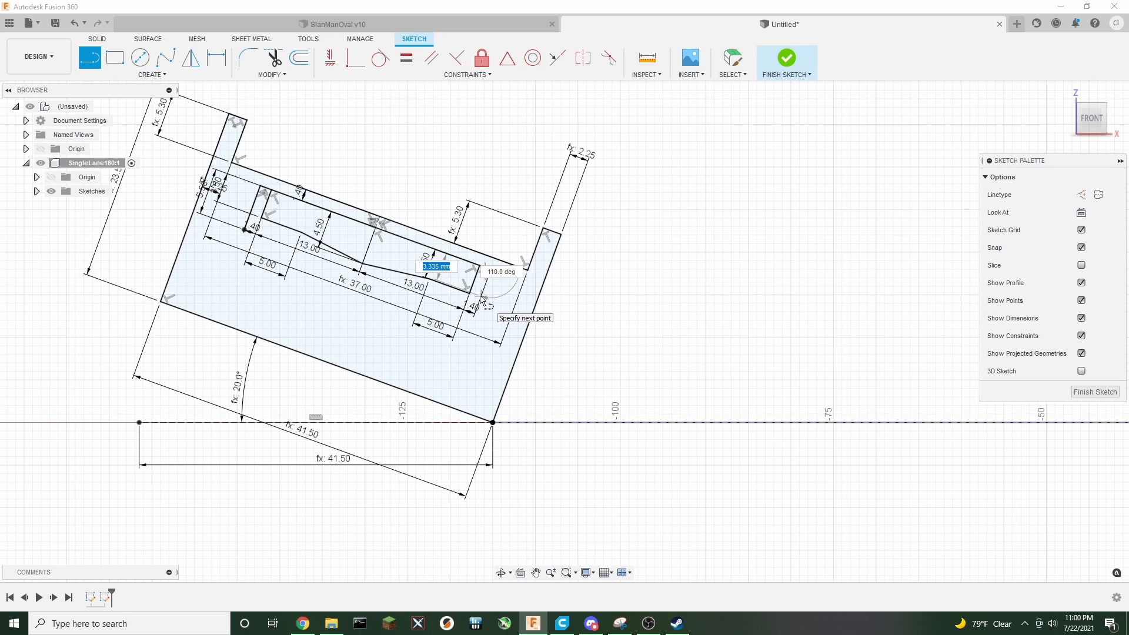
{"action": "key", "text": "Return"}
{"action": "key", "text": "Escape"}
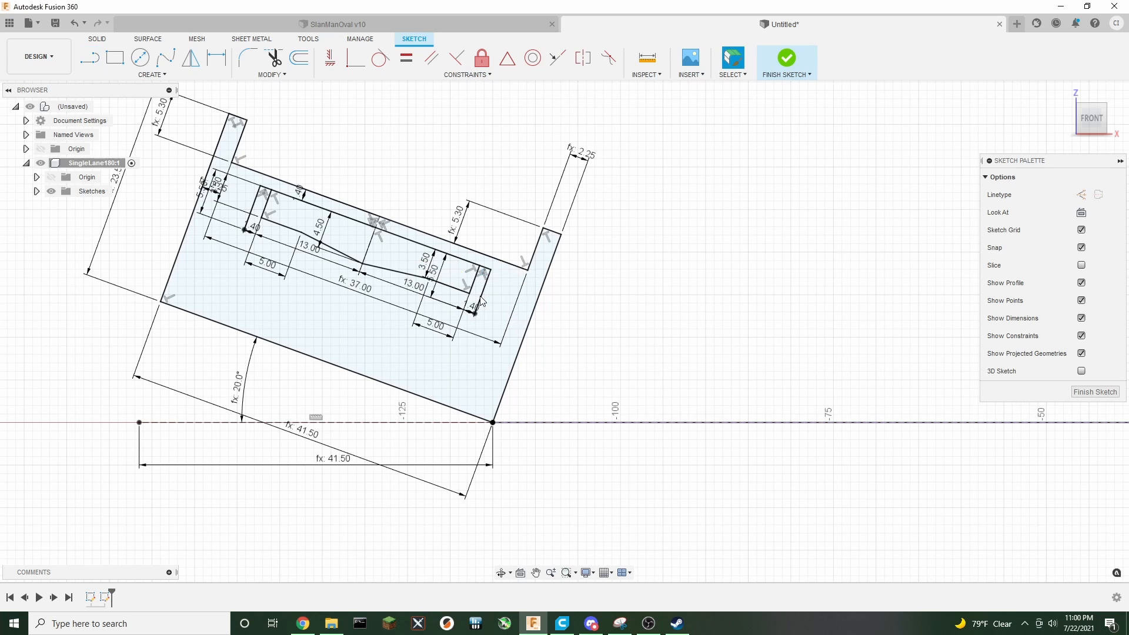
Draw a line joining the lower ends of the two angled lines to close the slot's bottom
{"action": "key", "text": "l"}
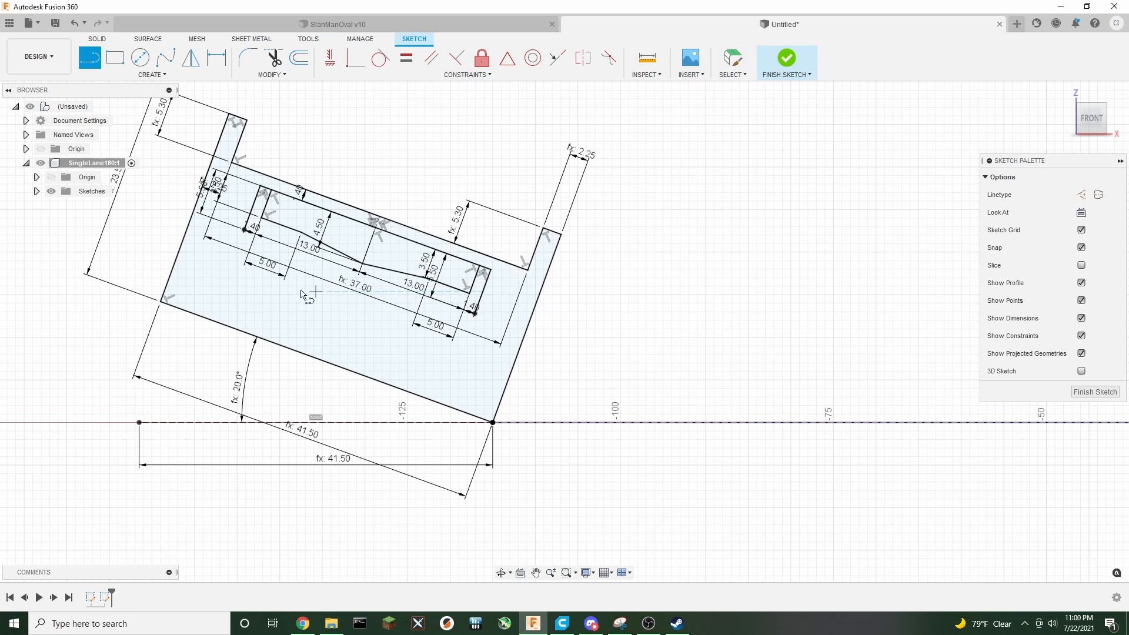
{"action": "left_click", "coordinate": [245, 230]}
{"action": "left_click", "coordinate": [475, 312]}
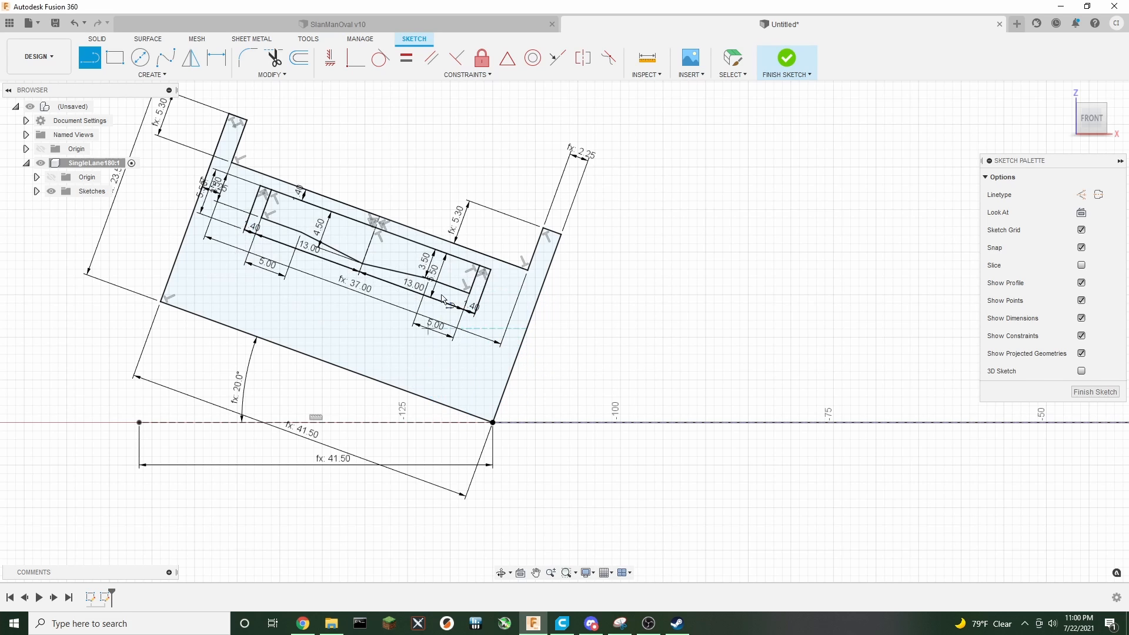
{"action": "scroll", "coordinate": [388, 303], "scroll_direction": "up", "scroll_amount": 1}
{"action": "scroll", "coordinate": [391, 304], "scroll_direction": "down", "scroll_amount": 2}
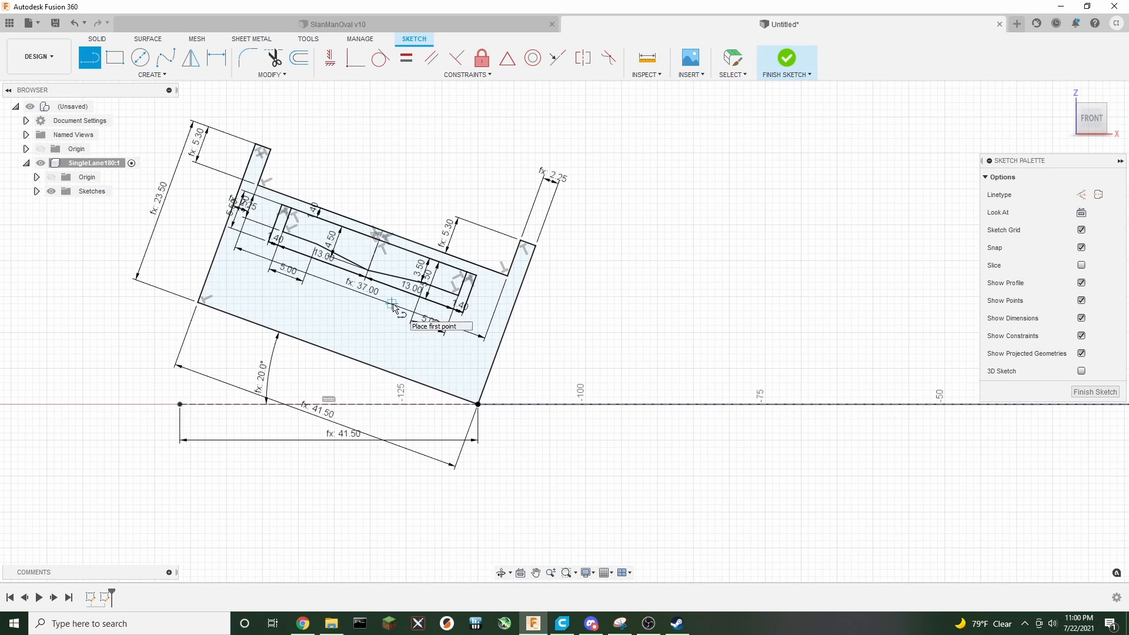
{"action": "scroll", "coordinate": [365, 312], "scroll_direction": "up", "scroll_amount": 2}
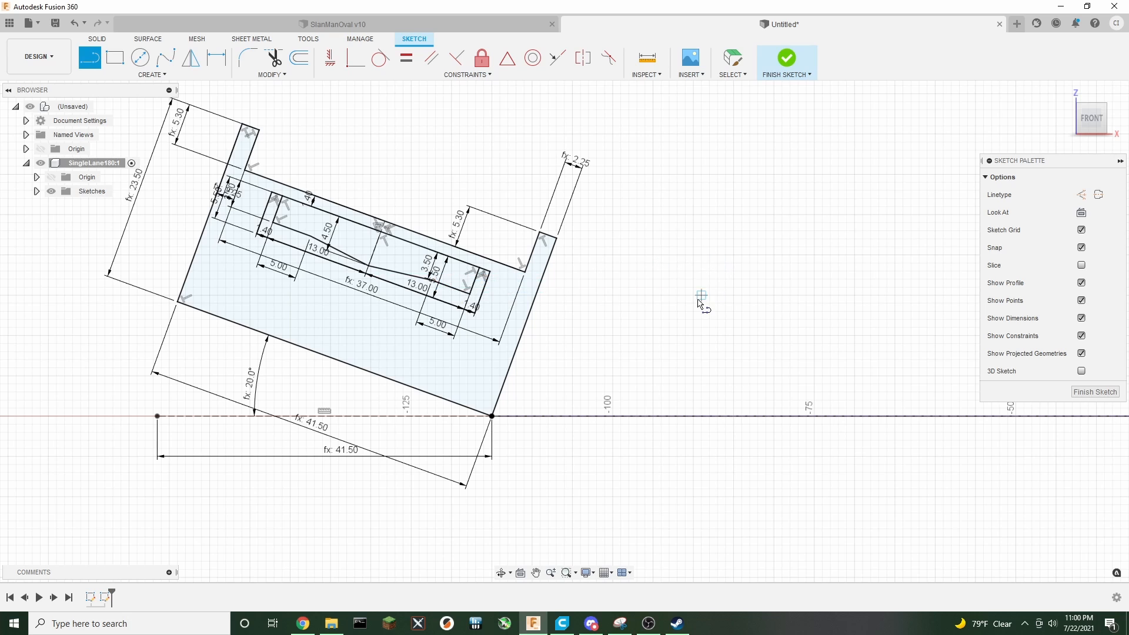
{"action": "scroll", "coordinate": [701, 305], "scroll_direction": "down", "scroll_amount": 3}
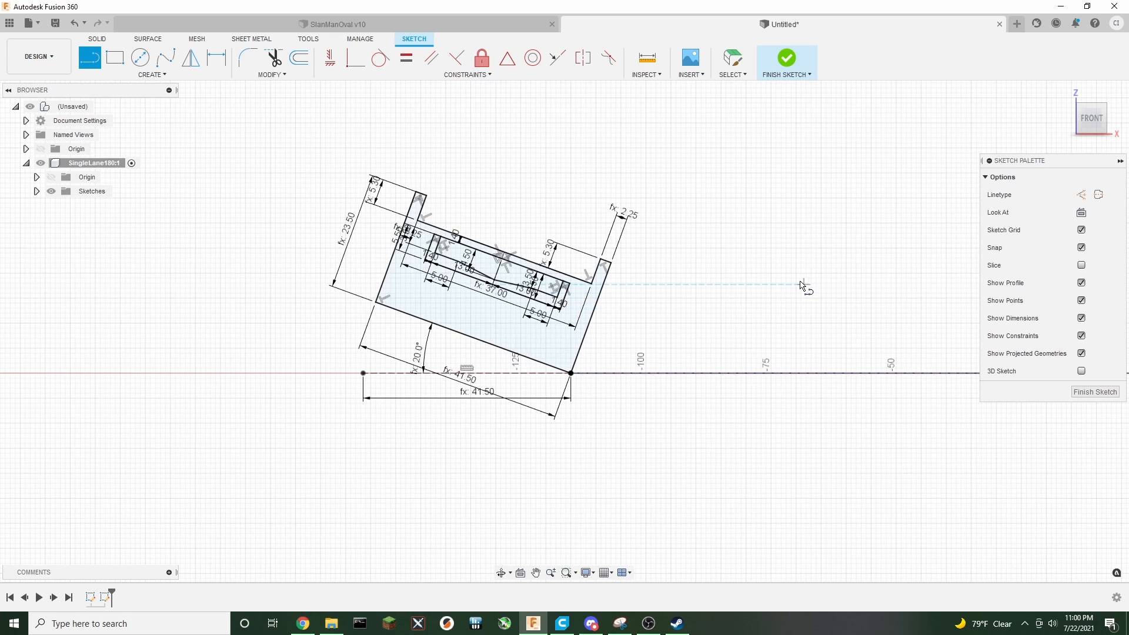
{"action": "middle_click_drag", "start_coordinate": [802, 284], "coordinate": [603, 298]}
{"action": "scroll", "coordinate": [632, 312], "scroll_direction": "down", "scroll_amount": 2}
{"action": "middle_click_drag", "start_coordinate": [712, 280], "coordinate": [543, 286]}
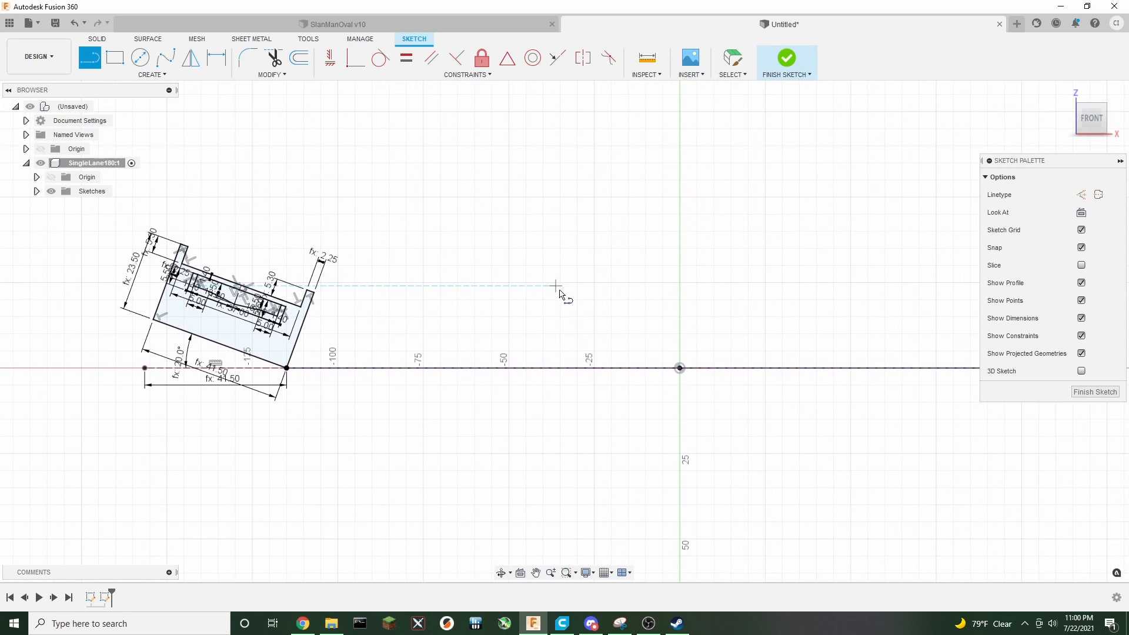
{"action": "scroll", "coordinate": [584, 295], "scroll_direction": "down", "scroll_amount": 2}
{"action": "mouse_move", "coordinate": [637, 270]}
{"action": "middle_mouse_down"}
{"action": "mouse_move", "coordinate": [602, 292]}
{"action": "mouse_move", "coordinate": [506, 290]}
{"action": "mouse_move", "coordinate": [522, 288]}
{"action": "middle_mouse_up"}
{"action": "scroll", "coordinate": [499, 314], "scroll_direction": "up", "scroll_amount": 2}
{"action": "scroll", "coordinate": [511, 316], "scroll_direction": "down", "scroll_amount": 1}
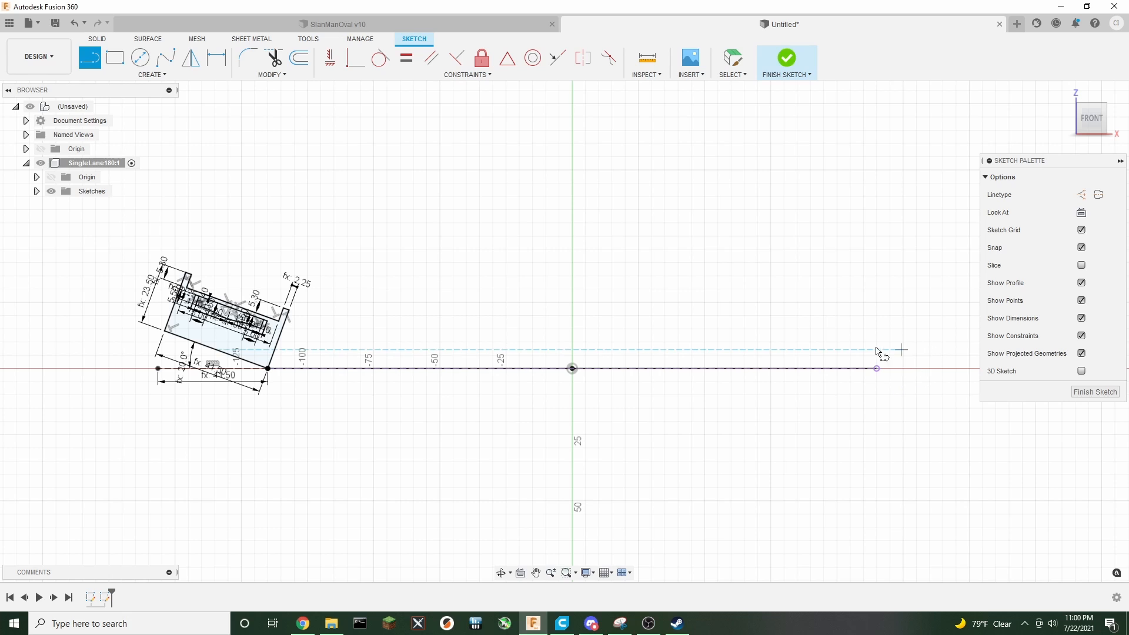
{"action": "key", "text": "Escape"}
{"action": "middle_click_drag", "start_coordinate": [353, 302], "coordinate": [473, 285]}
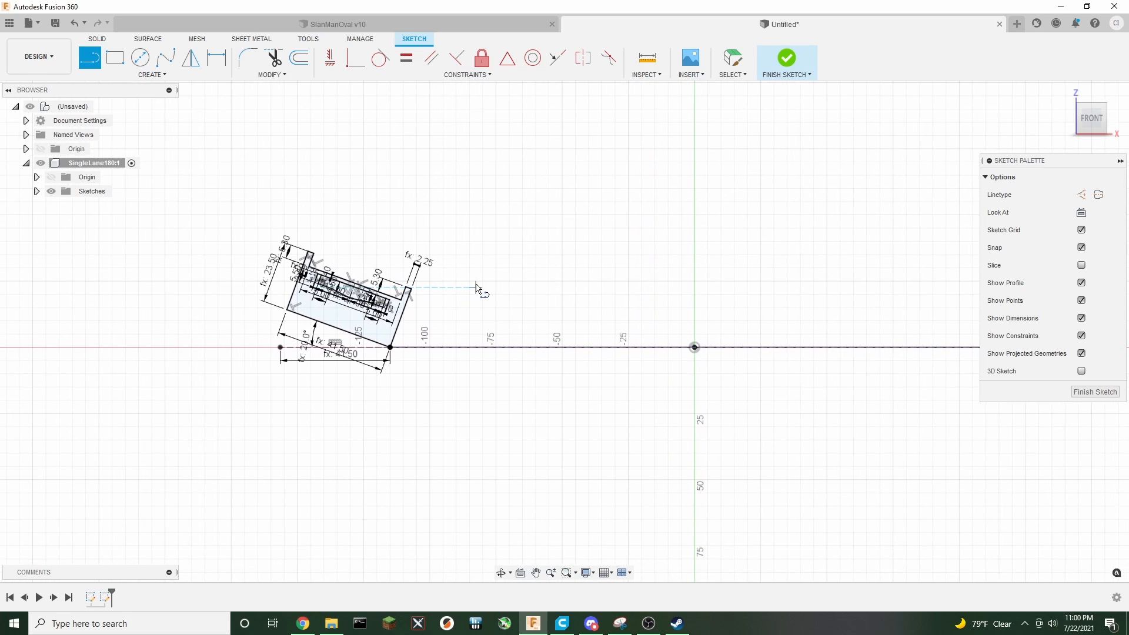
{"action": "scroll", "coordinate": [446, 302], "scroll_direction": "up", "scroll_amount": 5}
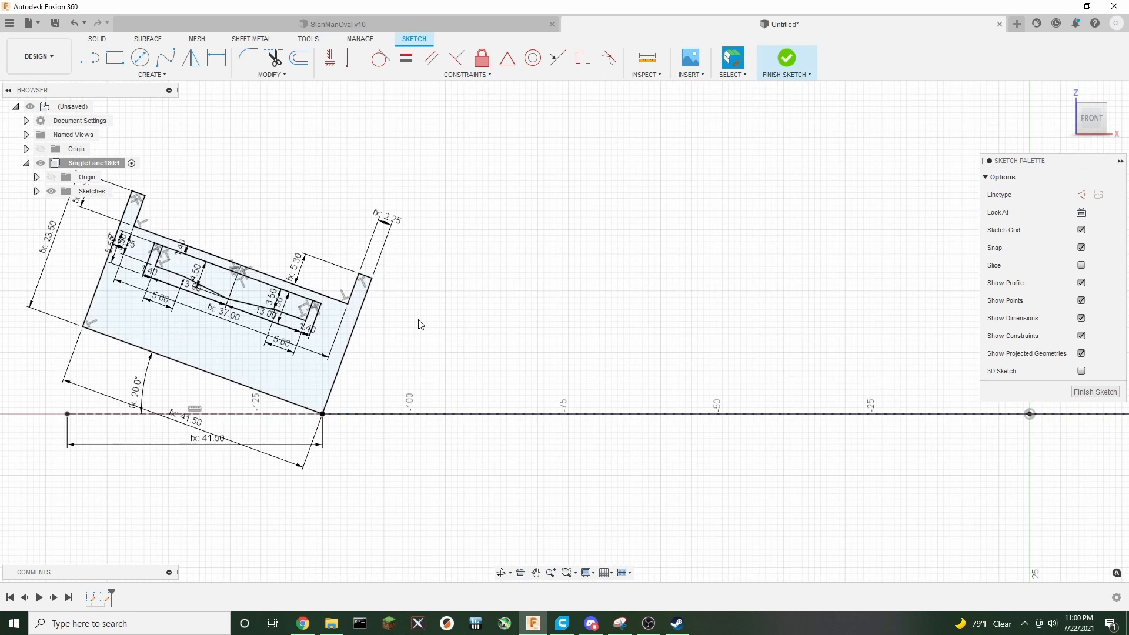
{"action": "double_click", "coordinate": [493, 351]}
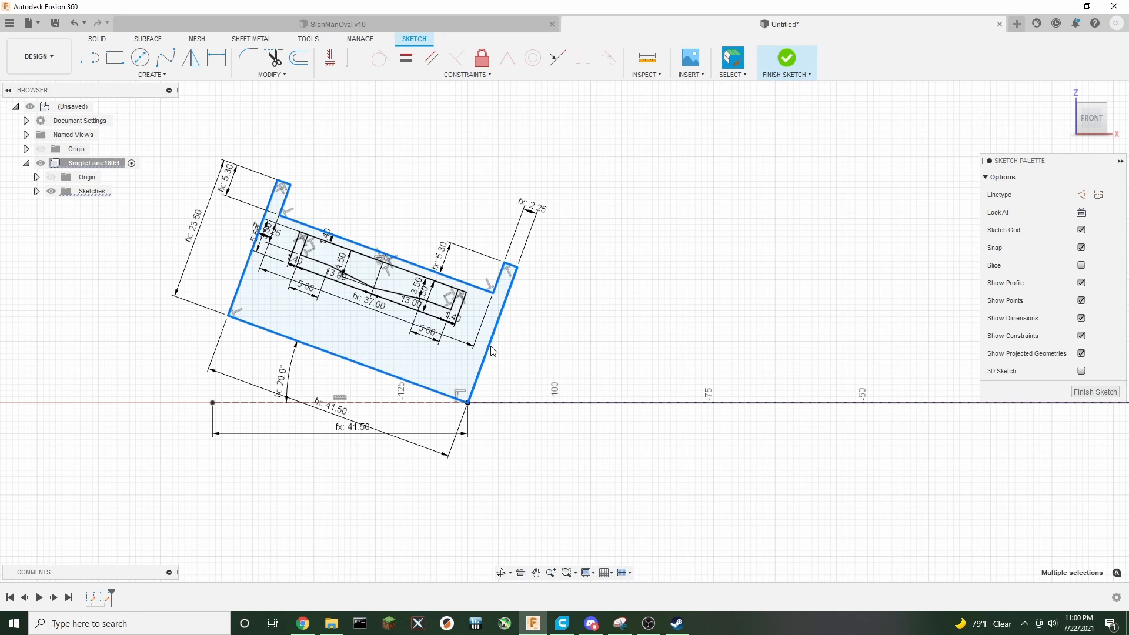
{"action": "double_click", "coordinate": [403, 294], "text": "ctrl"}
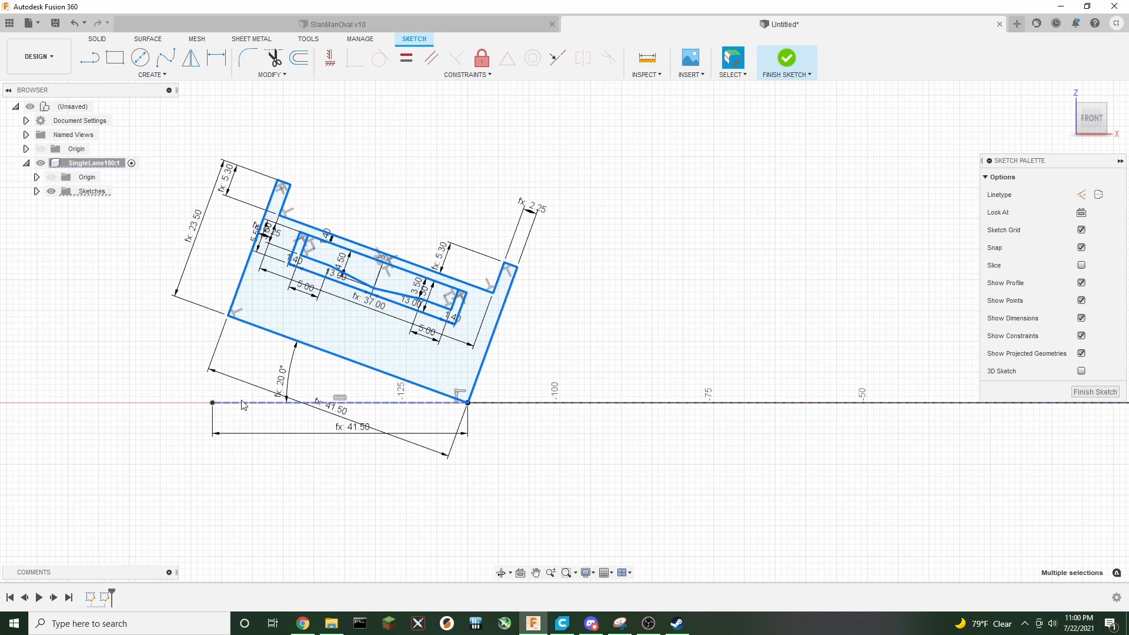
{"action": "left_click", "coordinate": [259, 403], "text": "ctrl"}
{"action": "left_click", "coordinate": [288, 376], "text": "ctrl"}
{"action": "left_click", "coordinate": [283, 375], "text": "ctrl"}
{"action": "left_click", "coordinate": [160, 75]}
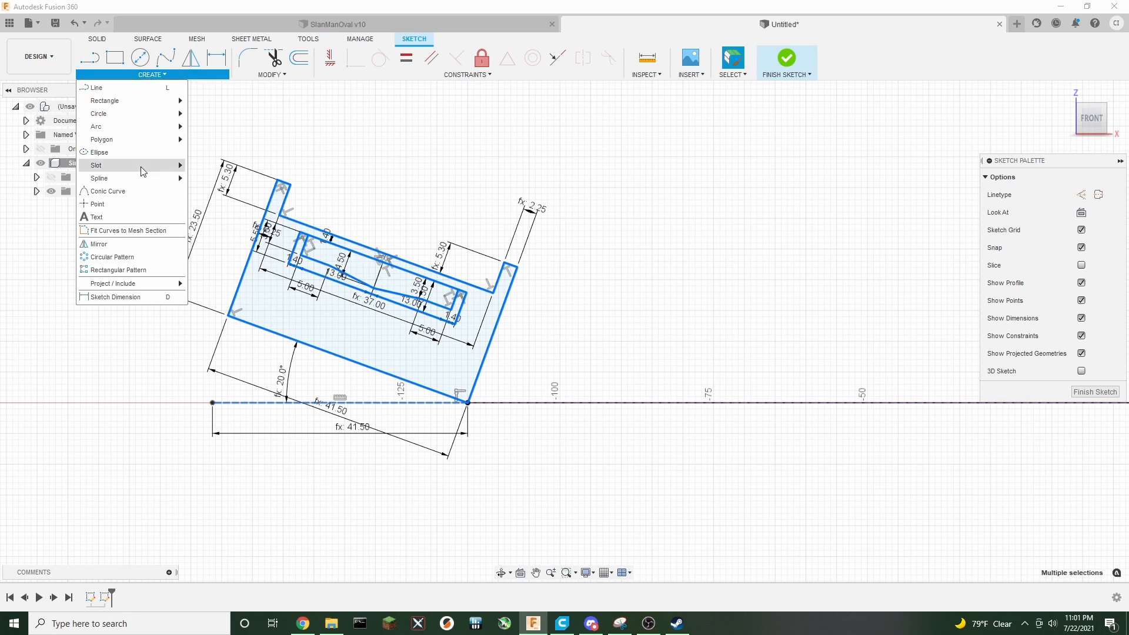
{"action": "mouse_move", "coordinate": [142, 287]}
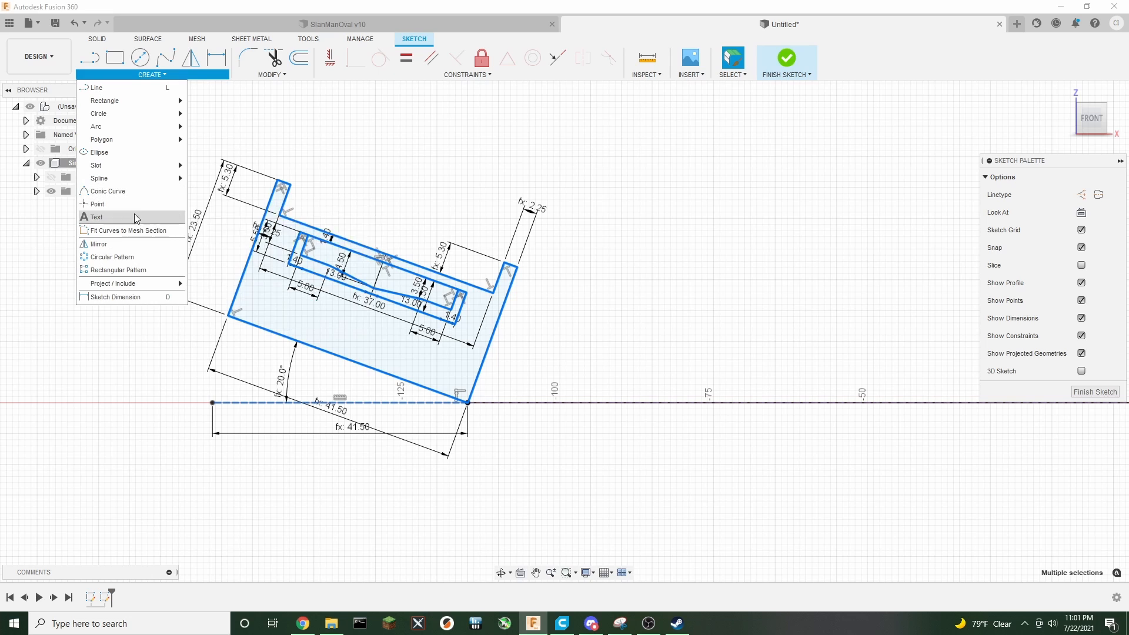
{"action": "left_click", "coordinate": [137, 249]}
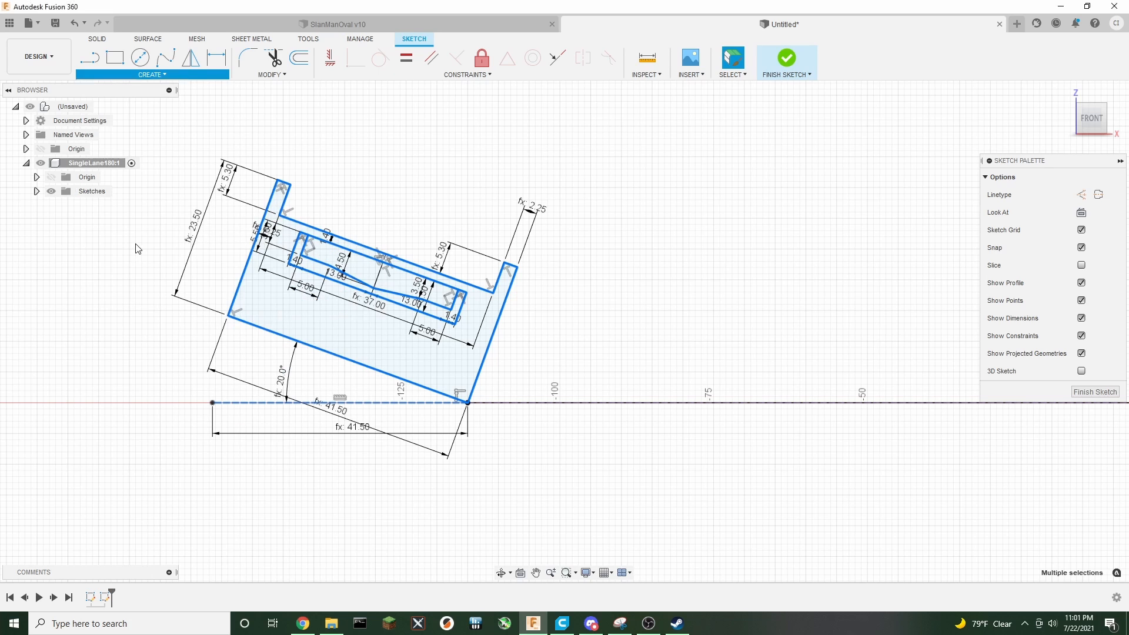
{"action": "middle_click_drag", "start_coordinate": [710, 231], "coordinate": [277, 239]}
{"action": "scroll", "coordinate": [476, 280], "scroll_direction": "down", "scroll_amount": 2}
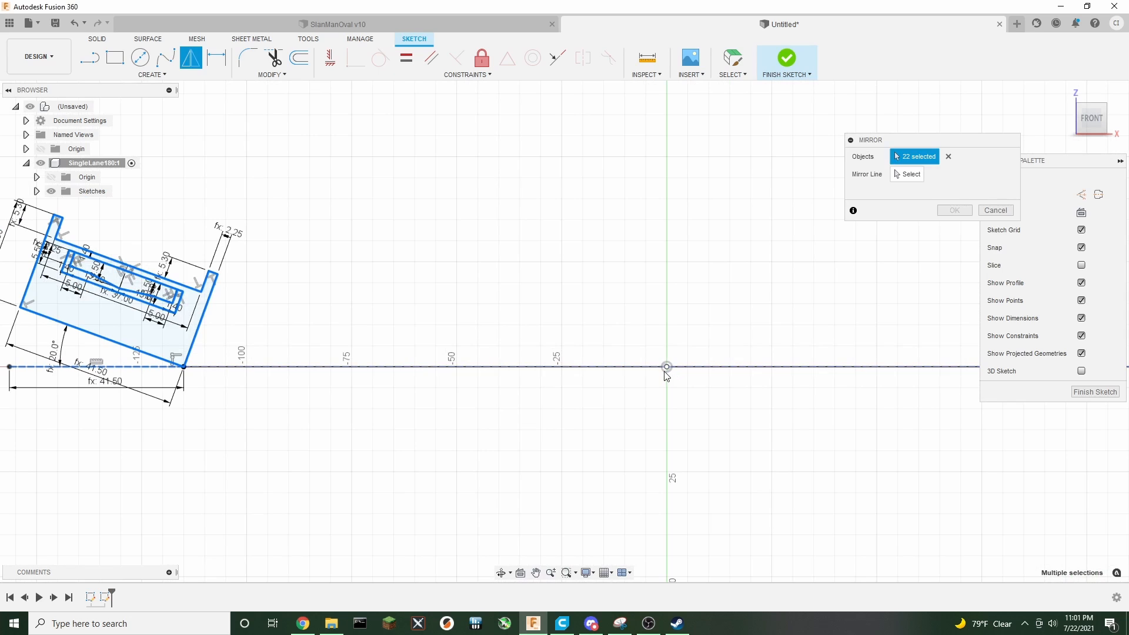
{"action": "middle_click_drag", "start_coordinate": [672, 283], "coordinate": [592, 284]}
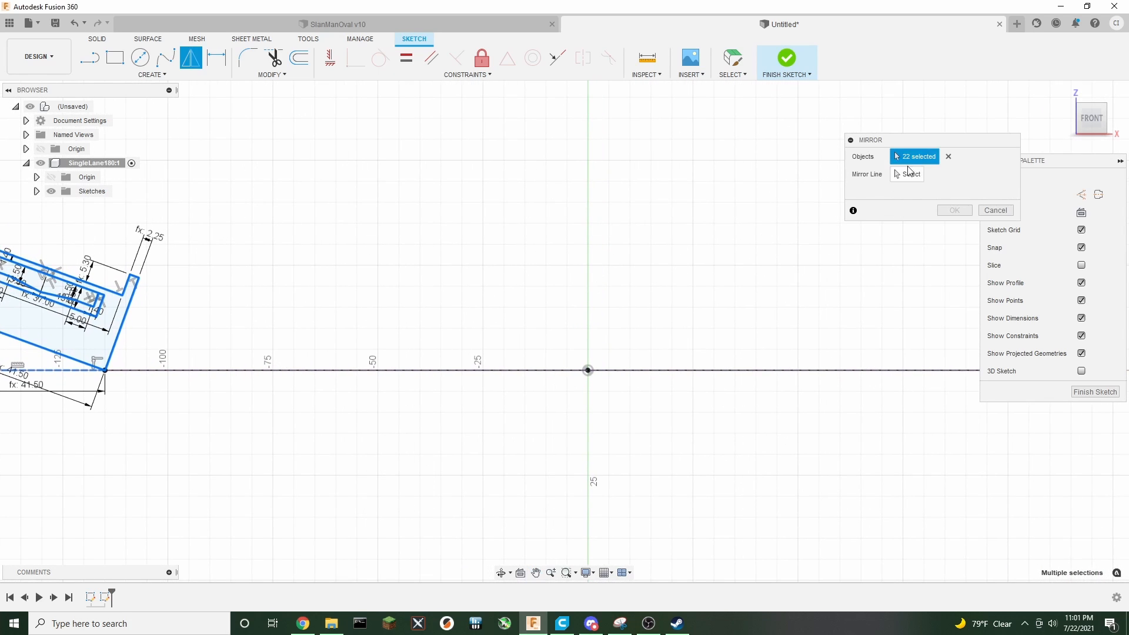
{"action": "left_click", "coordinate": [995, 210]}
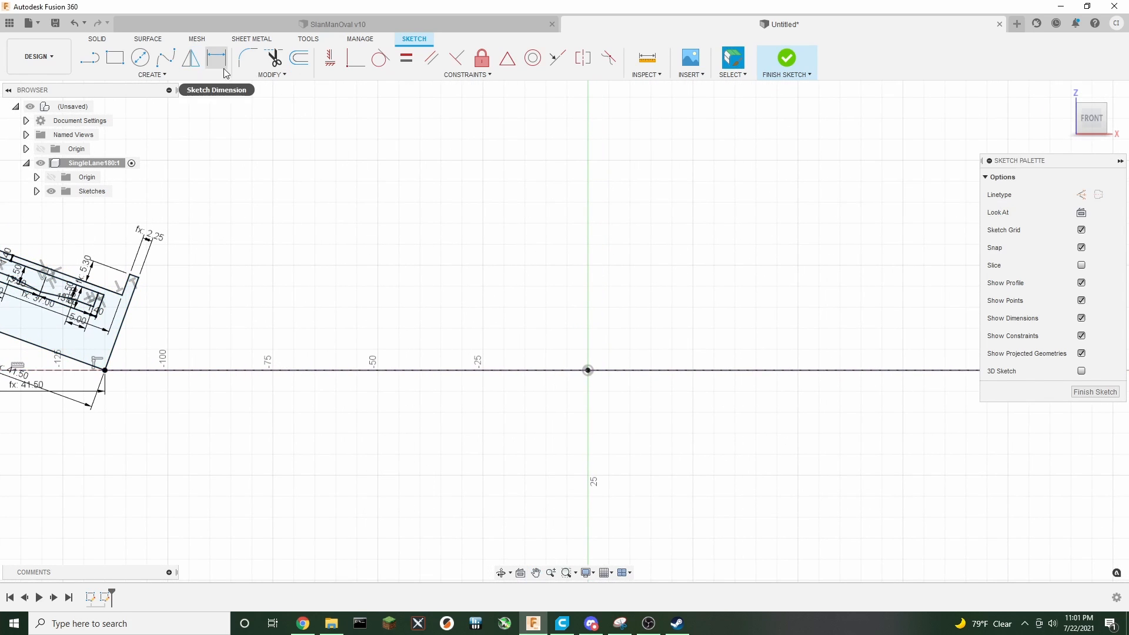
Draw a 5 mm vertical construction line upward from the origin
{"action": "left_click", "coordinate": [98, 66]}
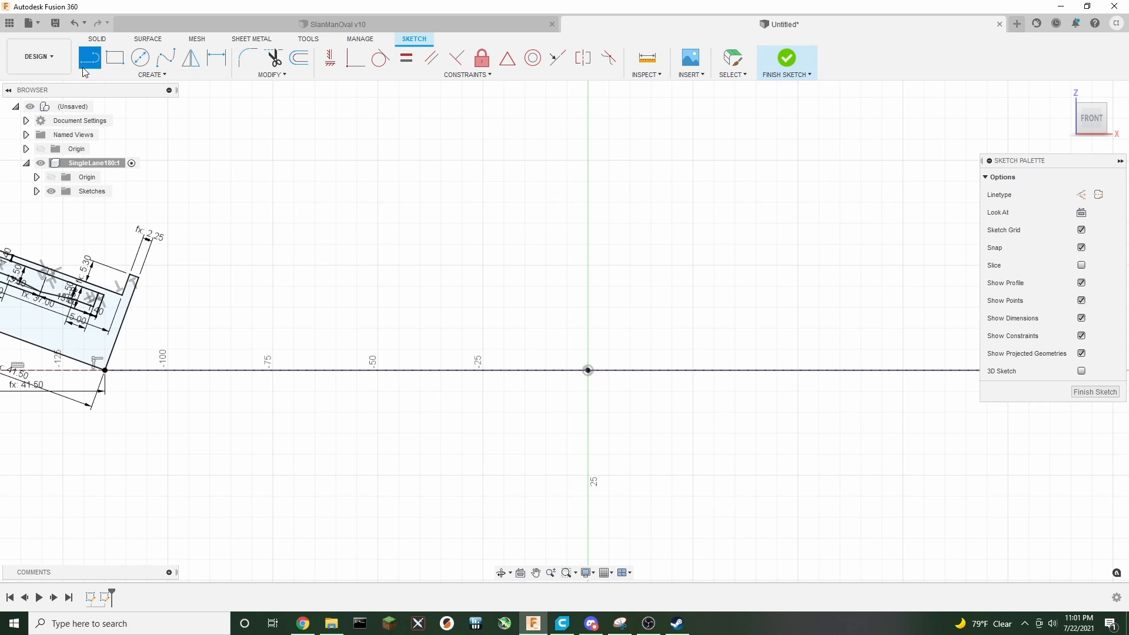
{"action": "left_click", "coordinate": [1081, 194]}
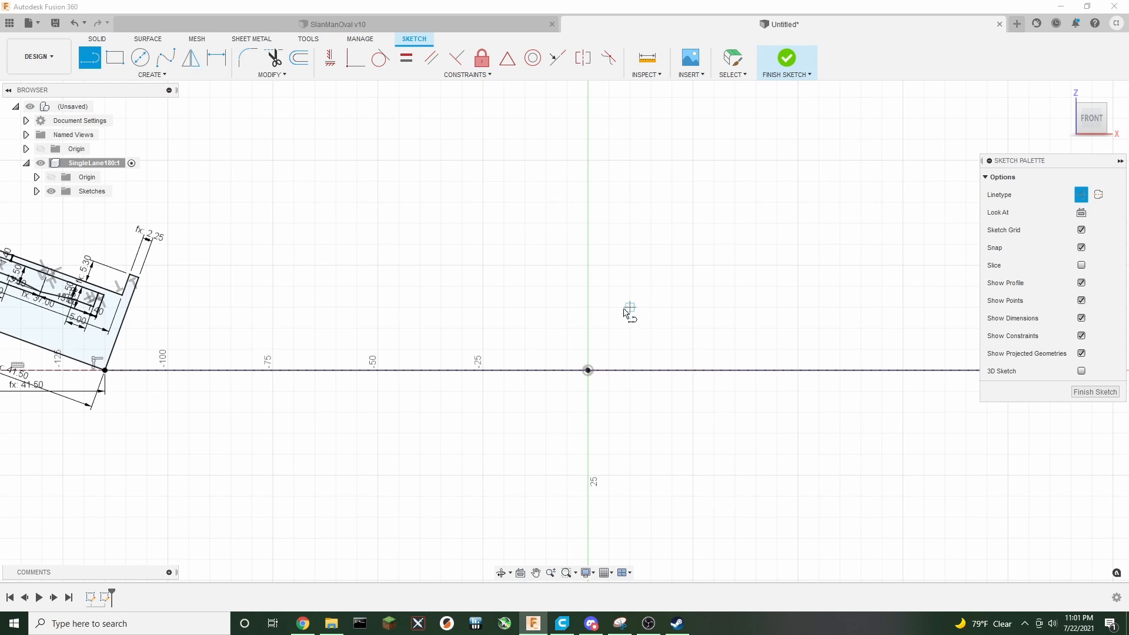
{"action": "left_click", "coordinate": [589, 371]}
{"action": "left_click", "coordinate": [588, 328]}
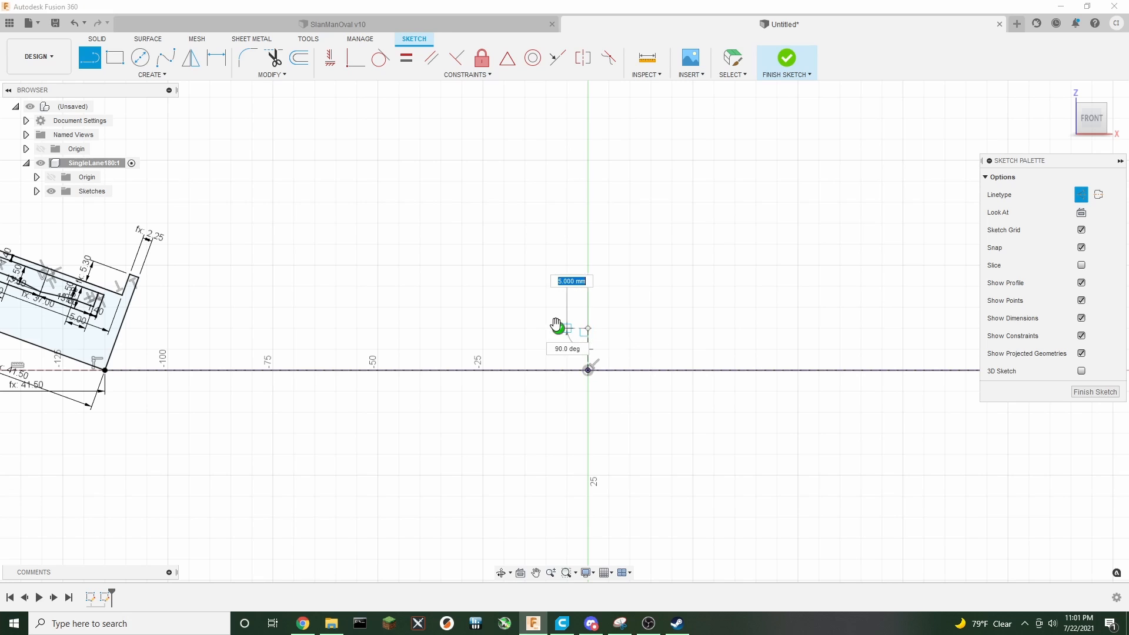
{"action": "middle_click_drag", "start_coordinate": [419, 318], "coordinate": [622, 302]}
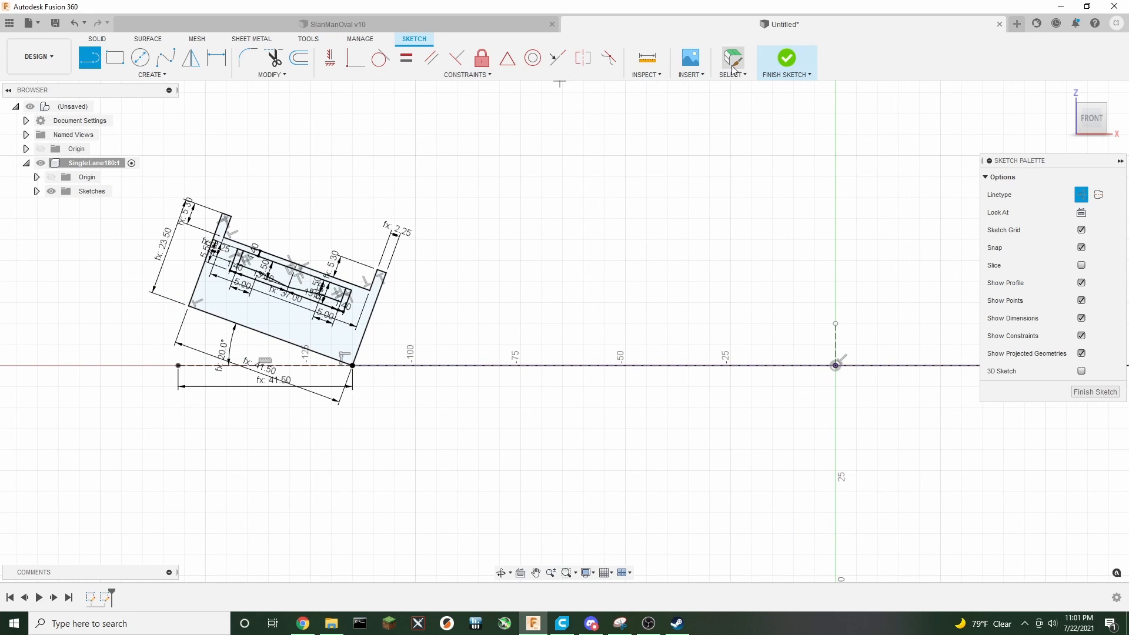
{"action": "key", "text": "Escape"}
Mirror the whole track cross-section about the vertical construction line and finish the sketch
{"action": "double_click", "coordinate": [301, 301]}
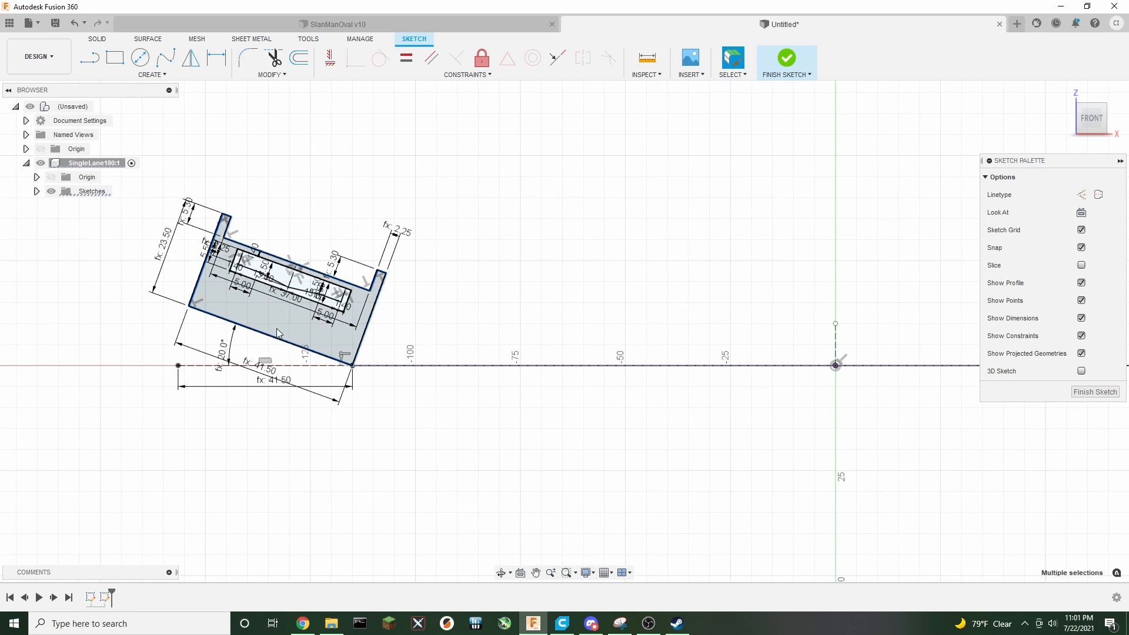
{"action": "double_click", "coordinate": [305, 286], "text": "shift"}
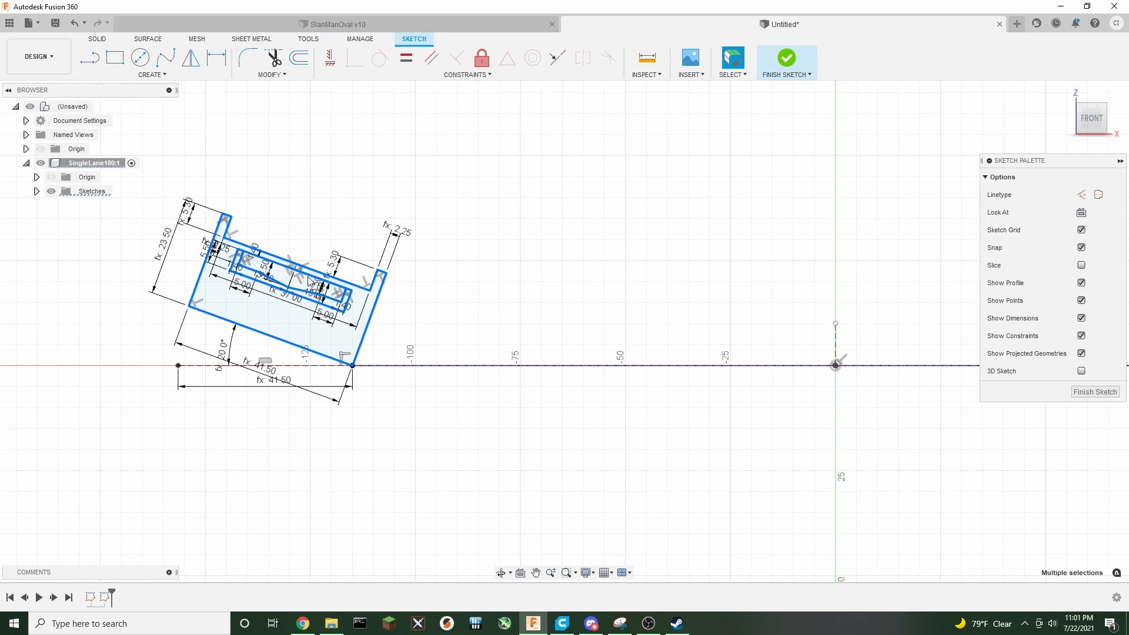
{"action": "left_click", "coordinate": [207, 365], "text": "shift"}
{"action": "left_click", "coordinate": [152, 75]}
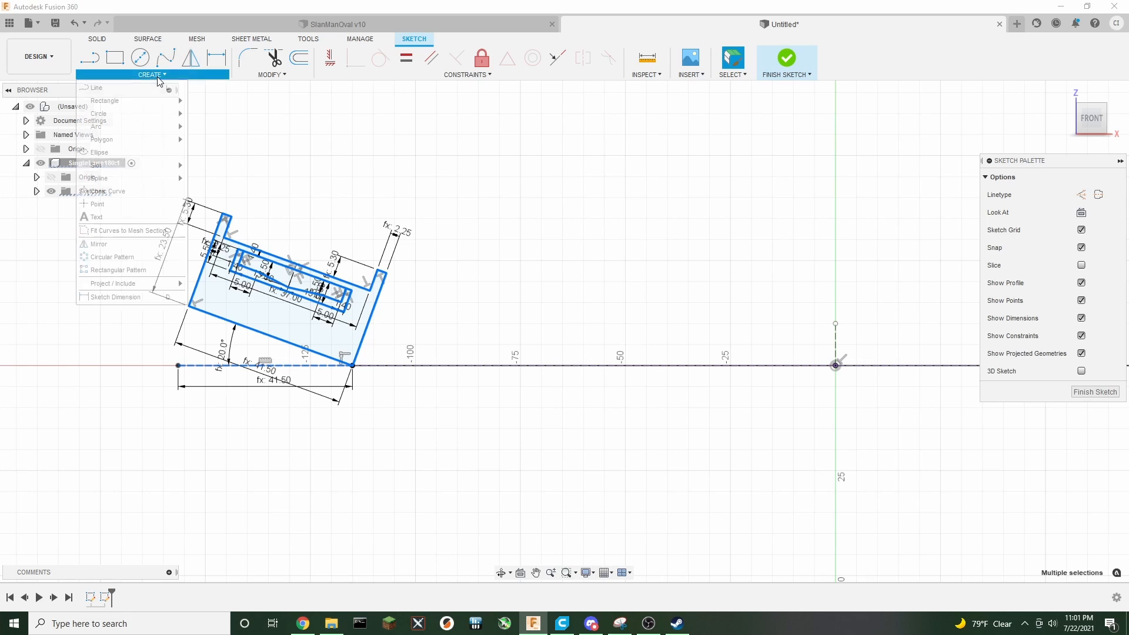
{"action": "left_click", "coordinate": [98, 244]}
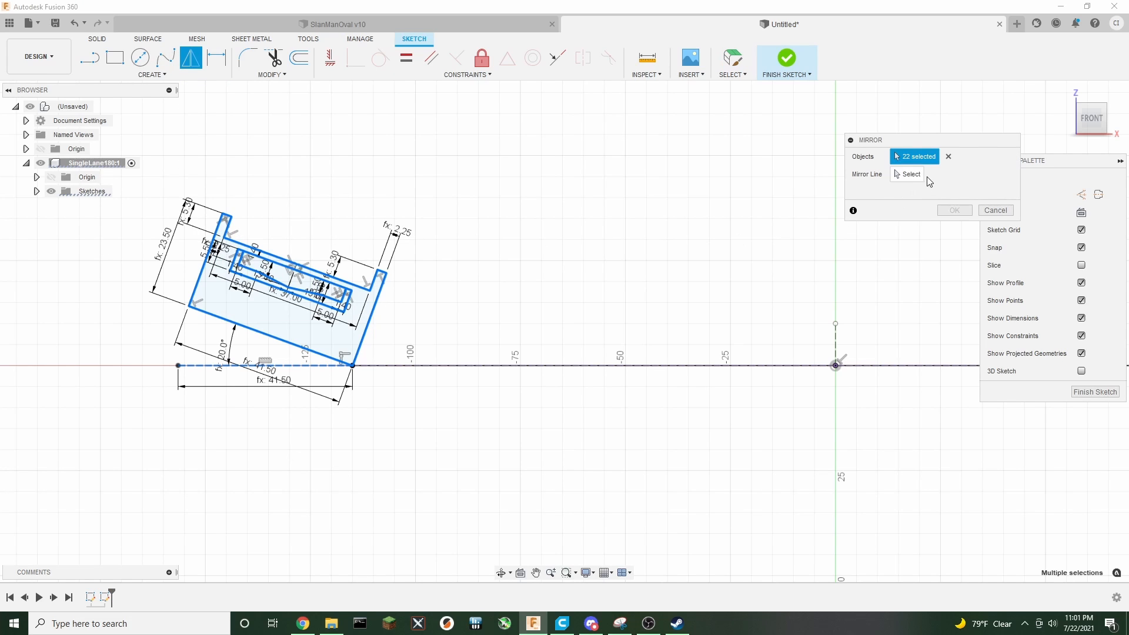
{"action": "left_click", "coordinate": [909, 176]}
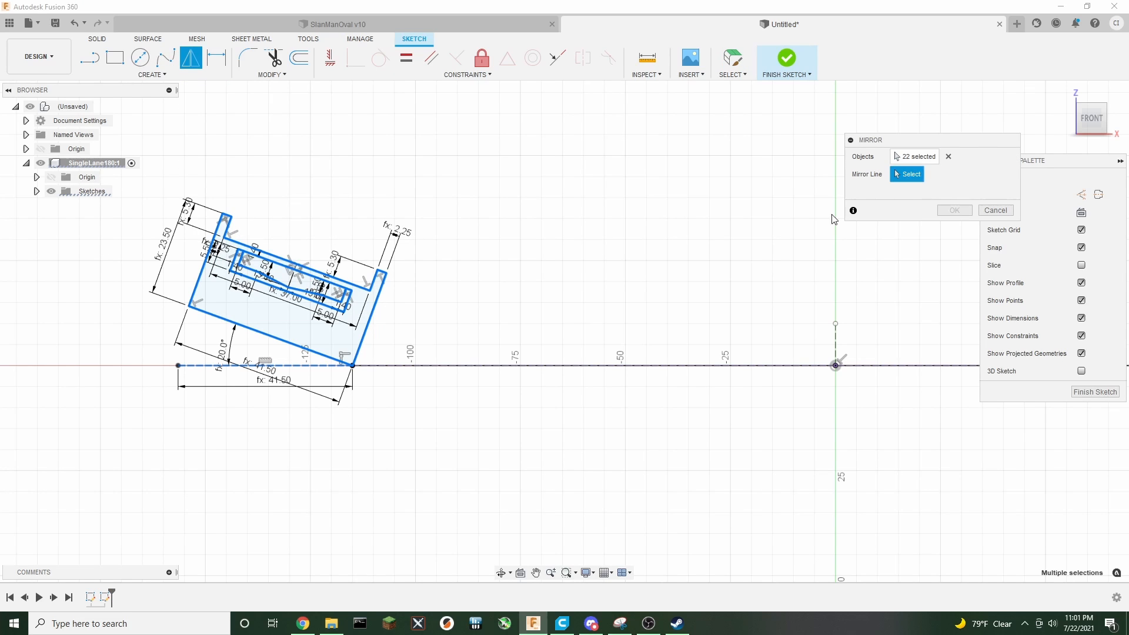
{"action": "left_click", "coordinate": [837, 345]}
{"action": "mouse_move", "coordinate": [919, 284]}
{"action": "middle_mouse_down"}
{"action": "mouse_move", "coordinate": [368, 259]}
{"action": "mouse_move", "coordinate": [466, 247]}
{"action": "mouse_move", "coordinate": [547, 275]}
{"action": "middle_mouse_up"}
{"action": "scroll", "coordinate": [383, 263], "scroll_direction": "down", "scroll_amount": 3}
{"action": "scroll", "coordinate": [543, 274], "scroll_direction": "down", "scroll_amount": 2}
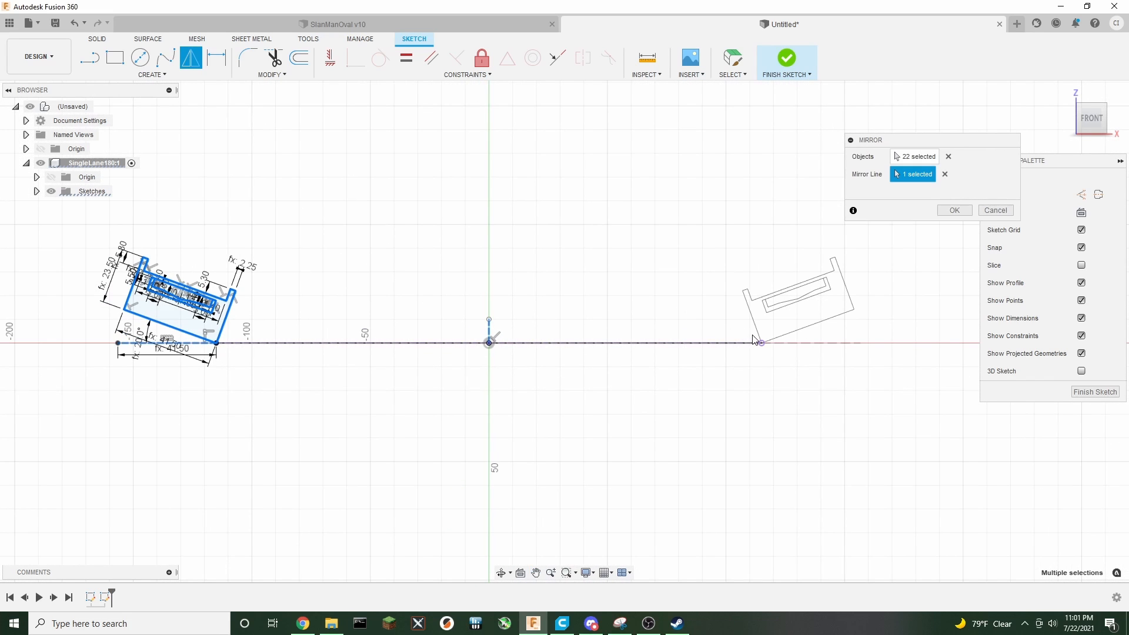
{"action": "left_click", "coordinate": [954, 210]}
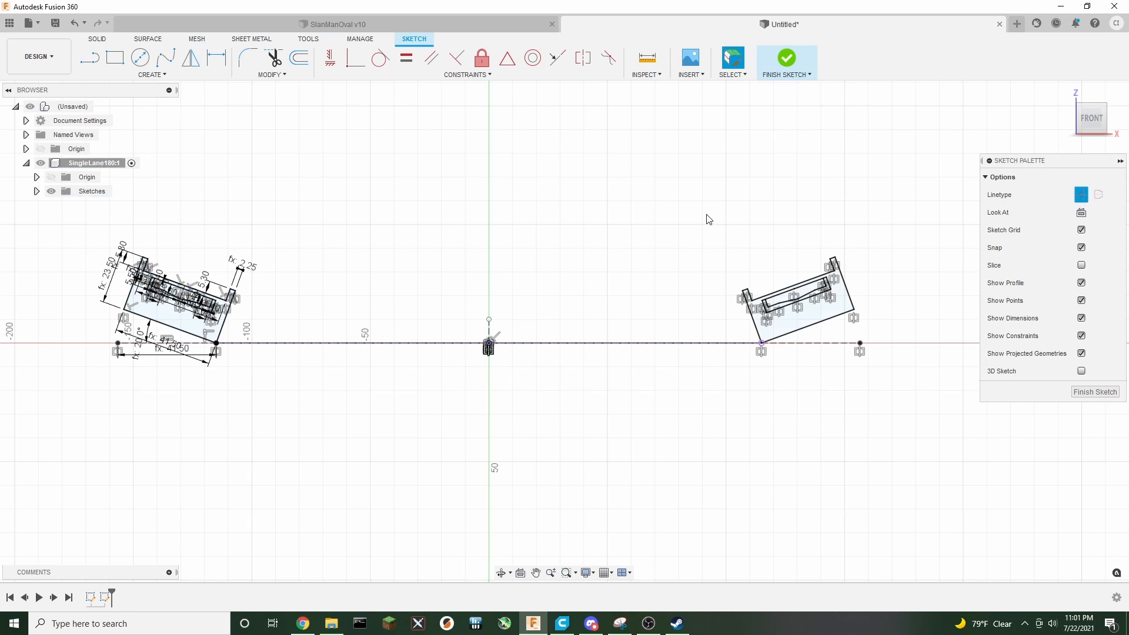
{"action": "middle_click_drag", "start_coordinate": [499, 249], "coordinate": [534, 278]}
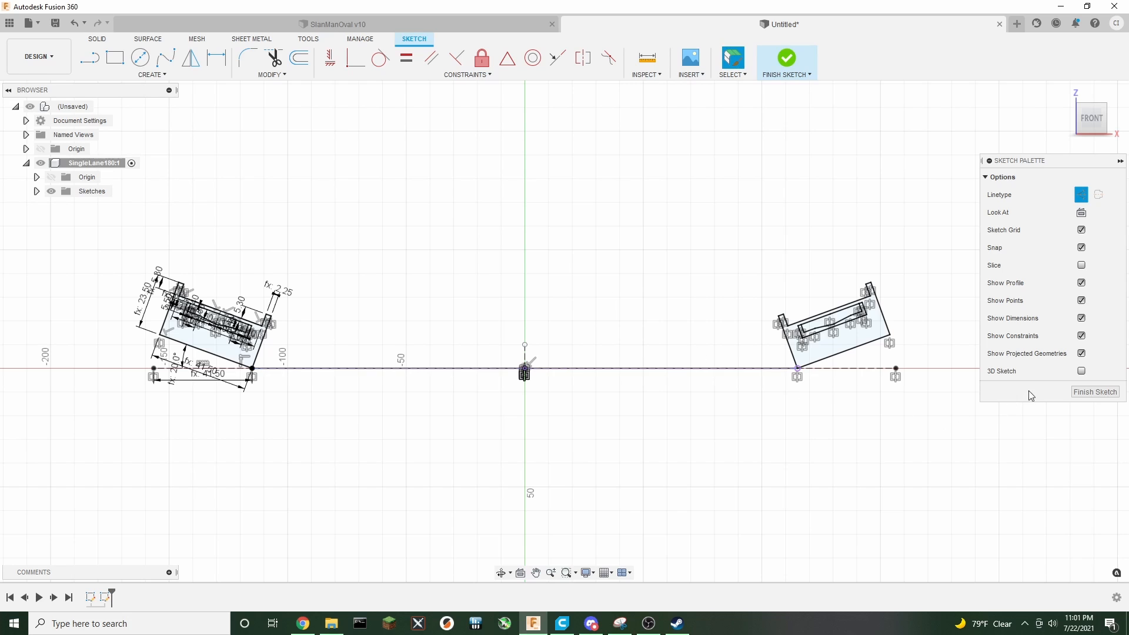
{"action": "left_click", "coordinate": [1090, 395]}
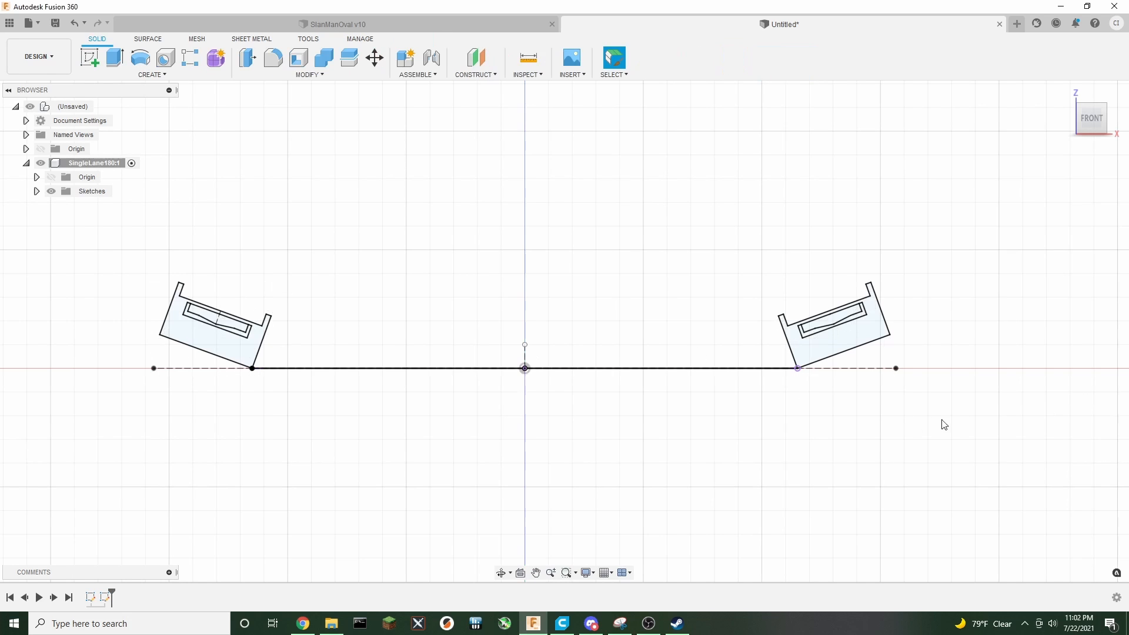
Start a new sketch on the vertical origin plane facing the right view
{"action": "middle_click_drag", "start_coordinate": [732, 238], "coordinate": [746, 268]}
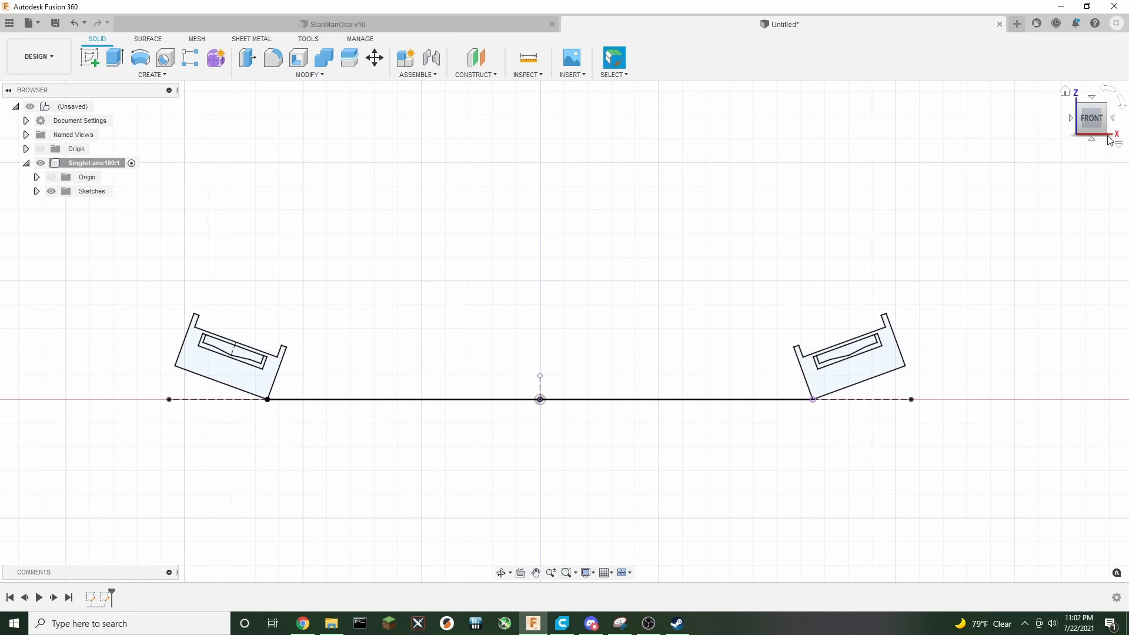
{"action": "mouse_move", "coordinate": [1094, 121]}
{"action": "left_mouse_down"}
{"action": "mouse_move", "coordinate": [1069, 138]}
{"action": "mouse_move", "coordinate": [1056, 122]}
{"action": "mouse_move", "coordinate": [1091, 125]}
{"action": "mouse_move", "coordinate": [1056, 149]}
{"action": "left_mouse_up"}
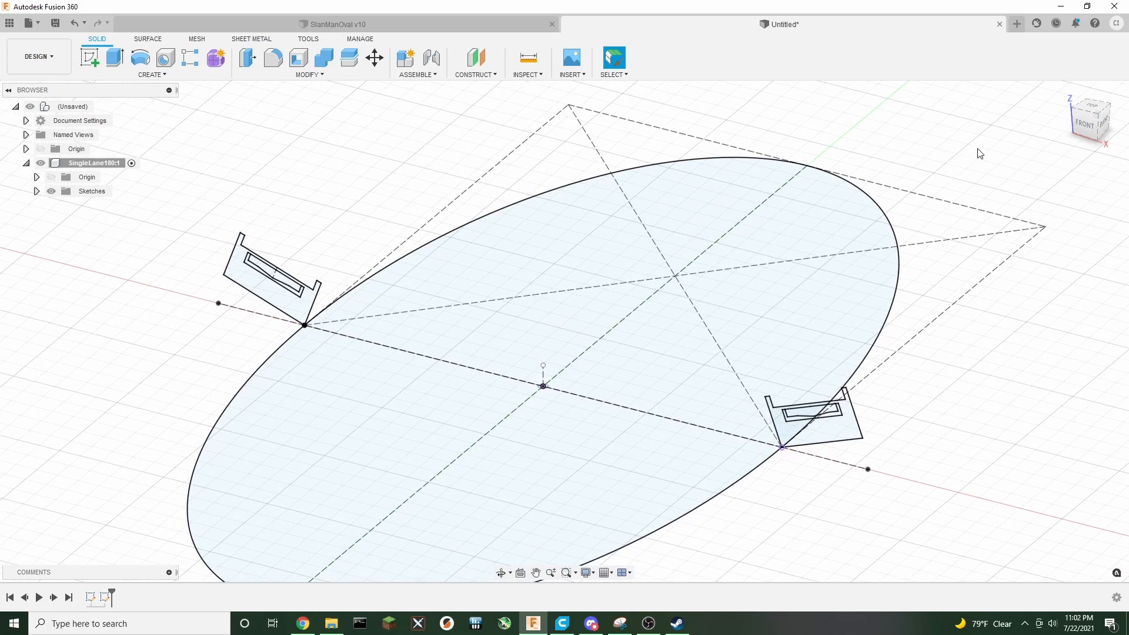
{"action": "middle_click_drag", "start_coordinate": [979, 154], "coordinate": [954, 157]}
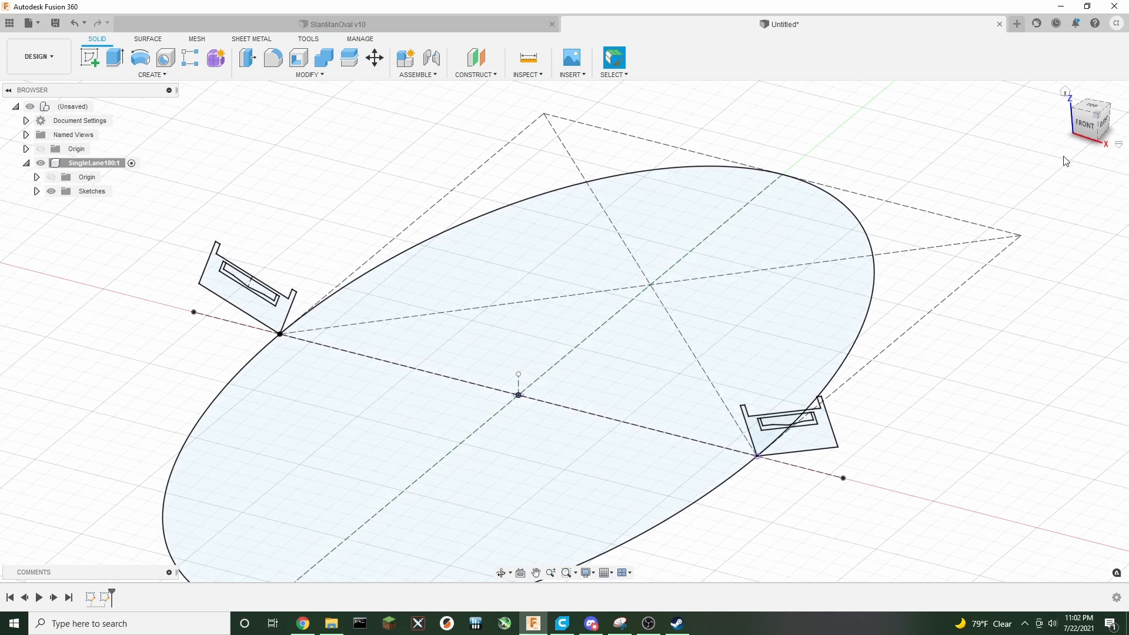
{"action": "left_click", "coordinate": [88, 61]}
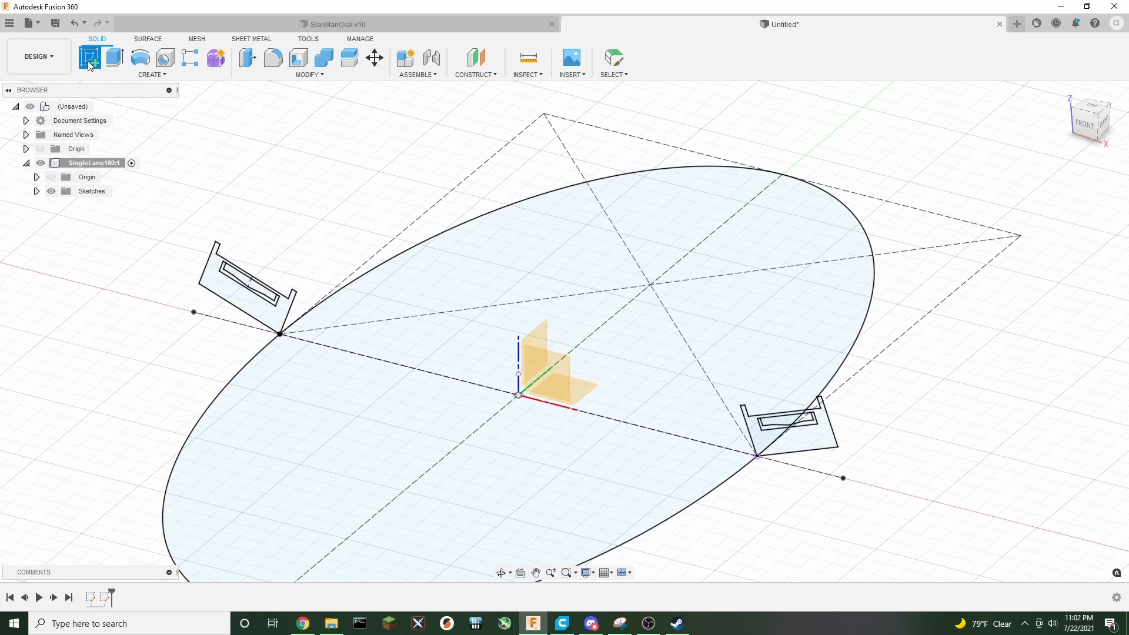
{"action": "left_click", "coordinate": [537, 330]}
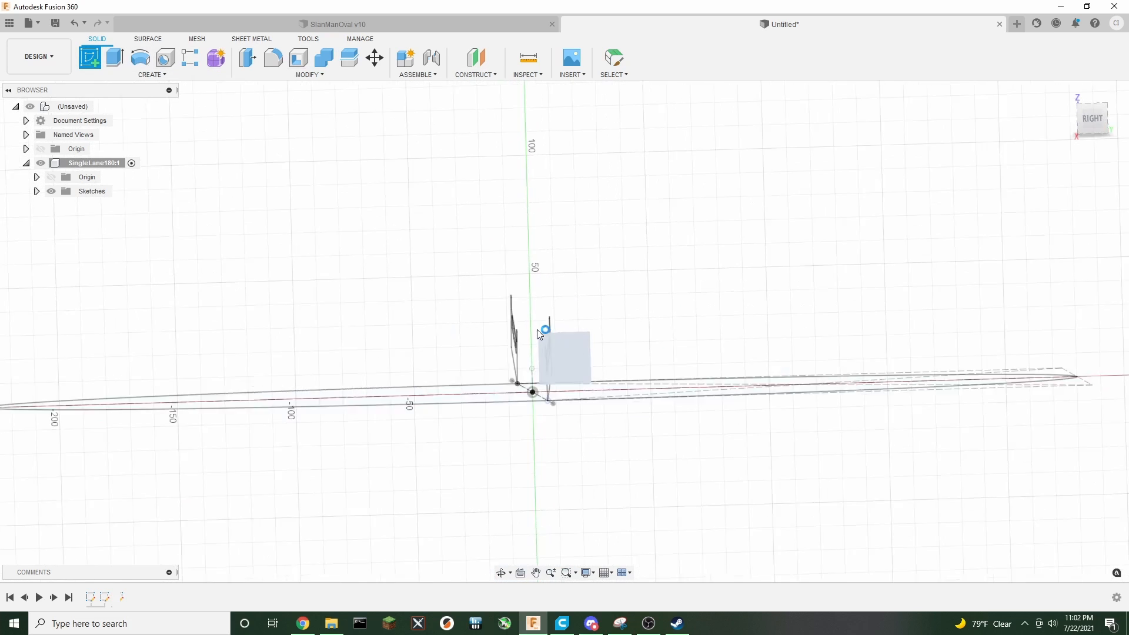
{"action": "middle_click_drag", "start_coordinate": [770, 312], "coordinate": [381, 285]}
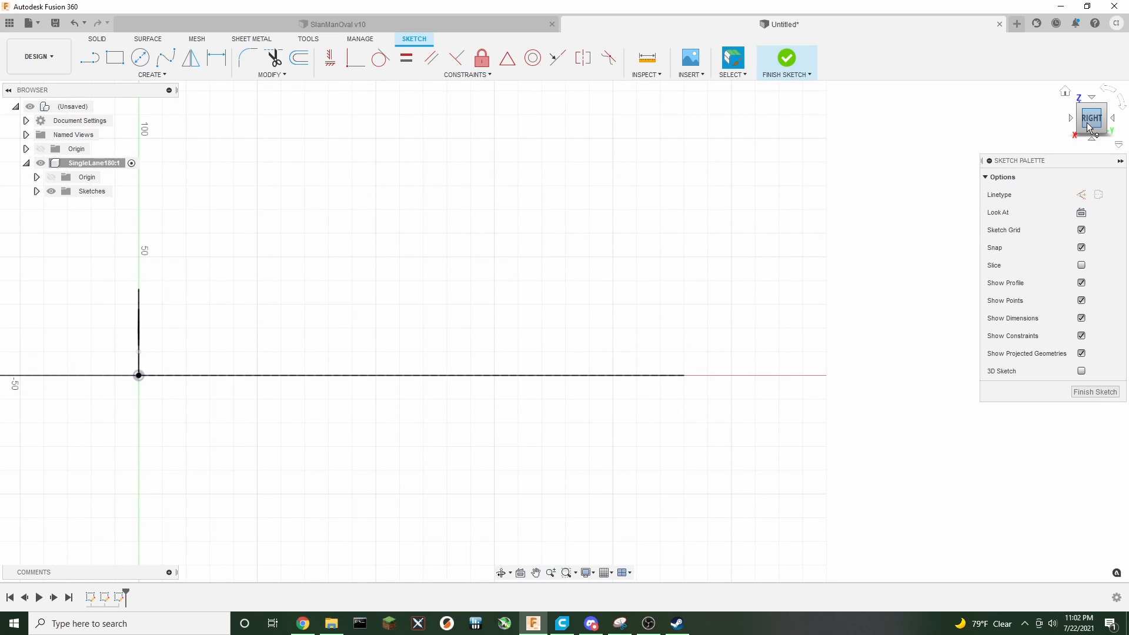
Select all the cross-section geometry and rotate it 160° about Z with Move/Copy
{"action": "left_click_drag", "start_coordinate": [1079, 126], "coordinate": [1074, 131]}
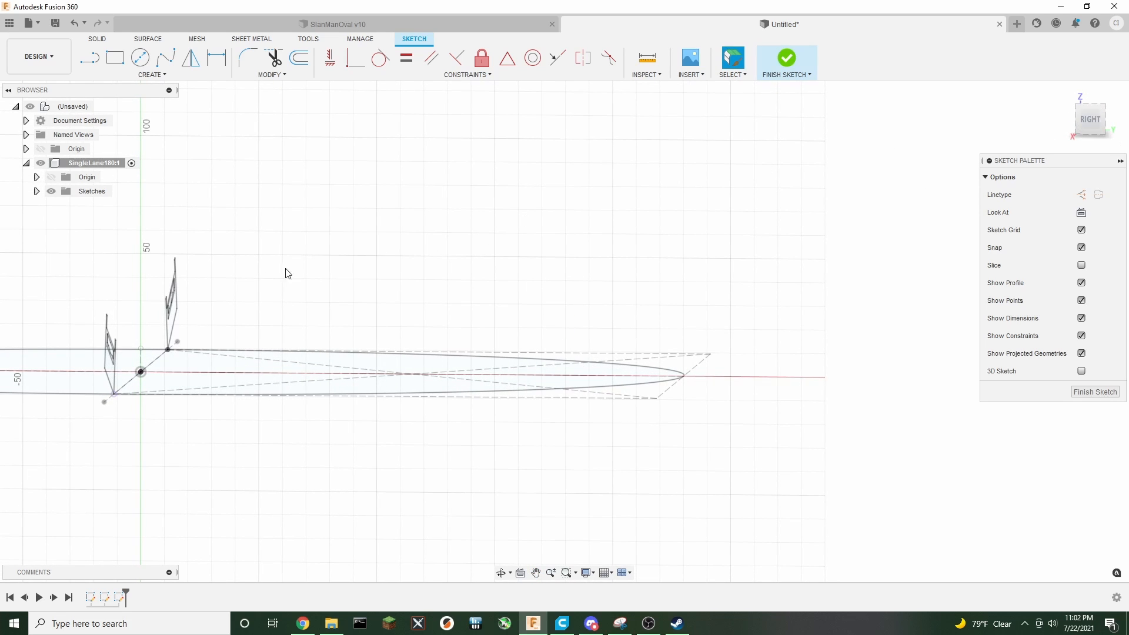
{"action": "double_click", "coordinate": [177, 328]}
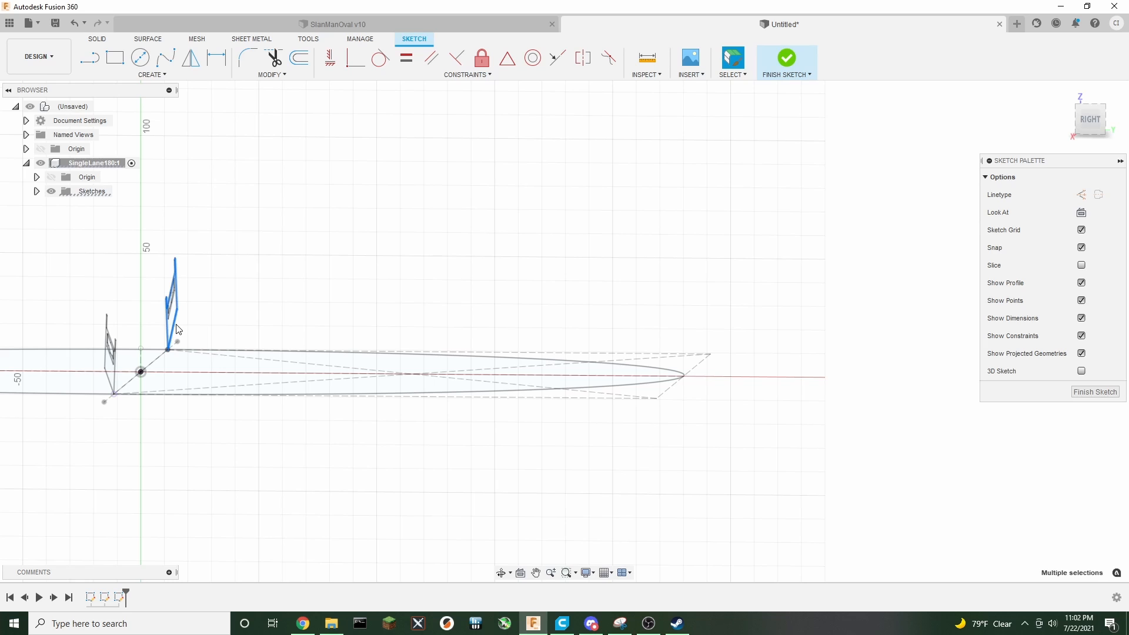
{"action": "scroll", "coordinate": [196, 315], "scroll_direction": "down", "scroll_amount": 2}
{"action": "scroll", "coordinate": [196, 315], "scroll_direction": "up", "scroll_amount": 4}
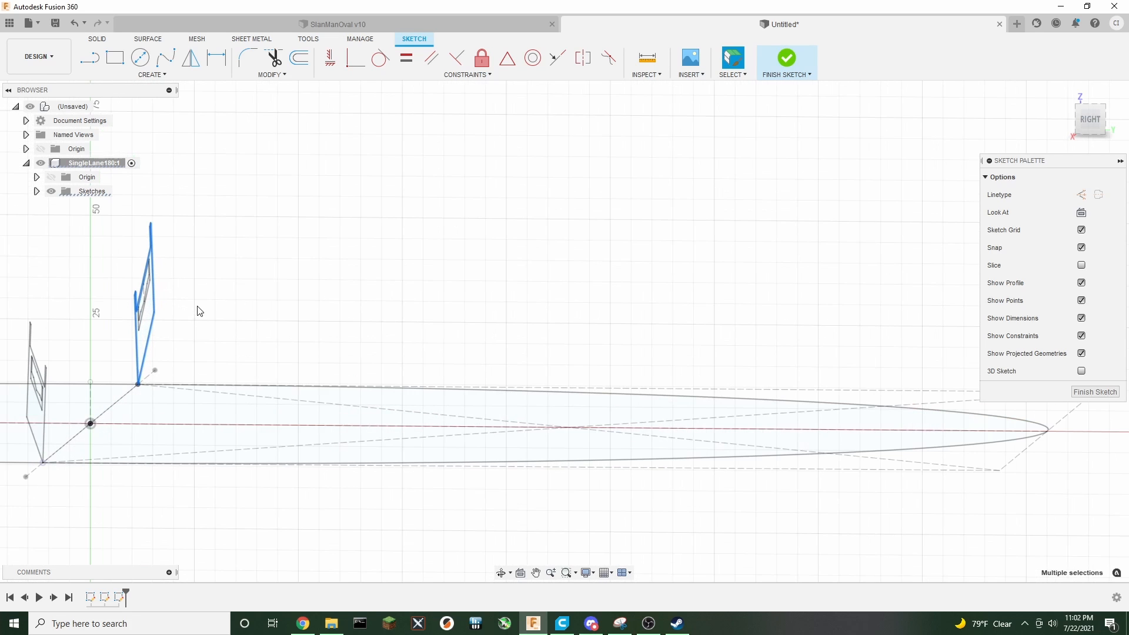
{"action": "middle_click_drag", "start_coordinate": [197, 311], "coordinate": [465, 338]}
{"action": "left_click_drag", "start_coordinate": [1096, 125], "coordinate": [848, 270]}
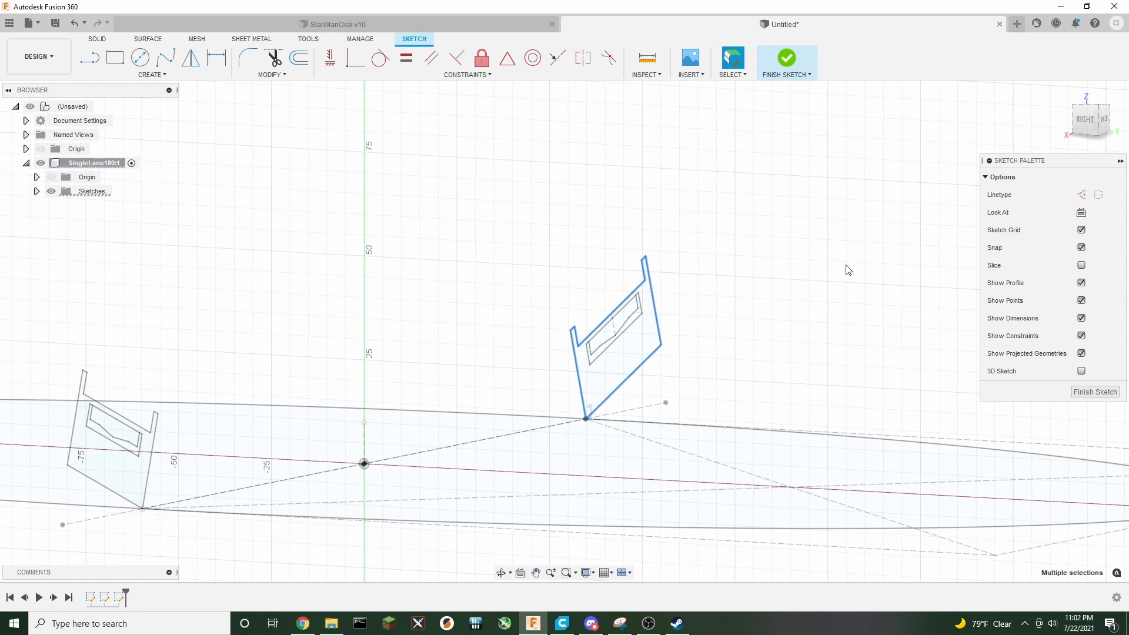
{"action": "left_click", "coordinate": [596, 352]}
{"action": "middle_click_drag", "start_coordinate": [878, 349], "coordinate": [626, 271]}
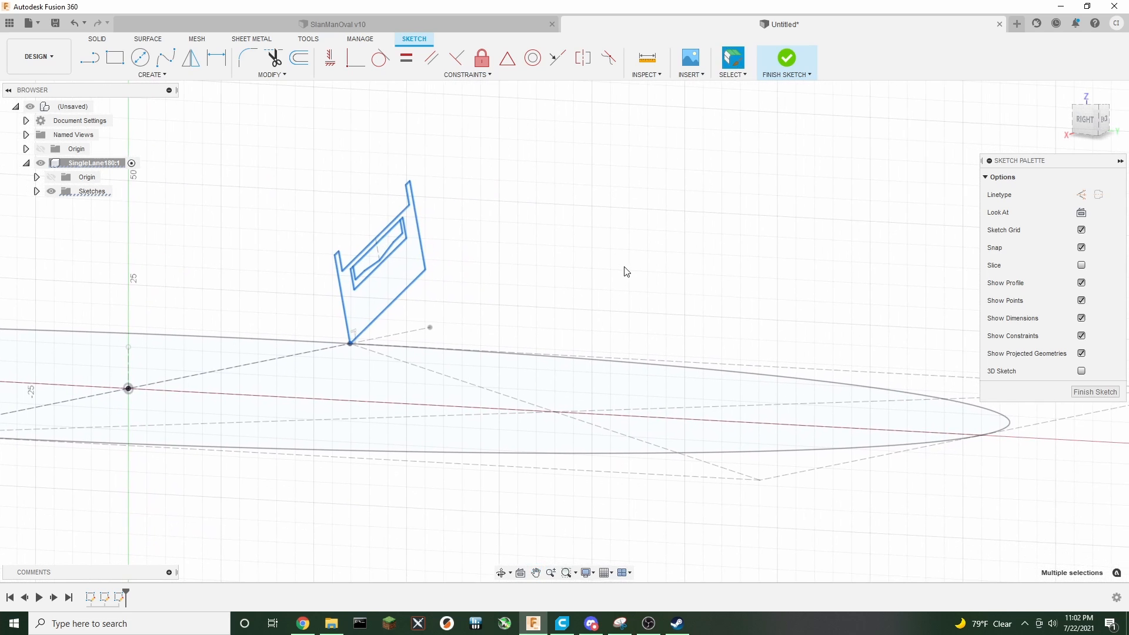
{"action": "scroll", "coordinate": [682, 290], "scroll_direction": "down", "scroll_amount": 5}
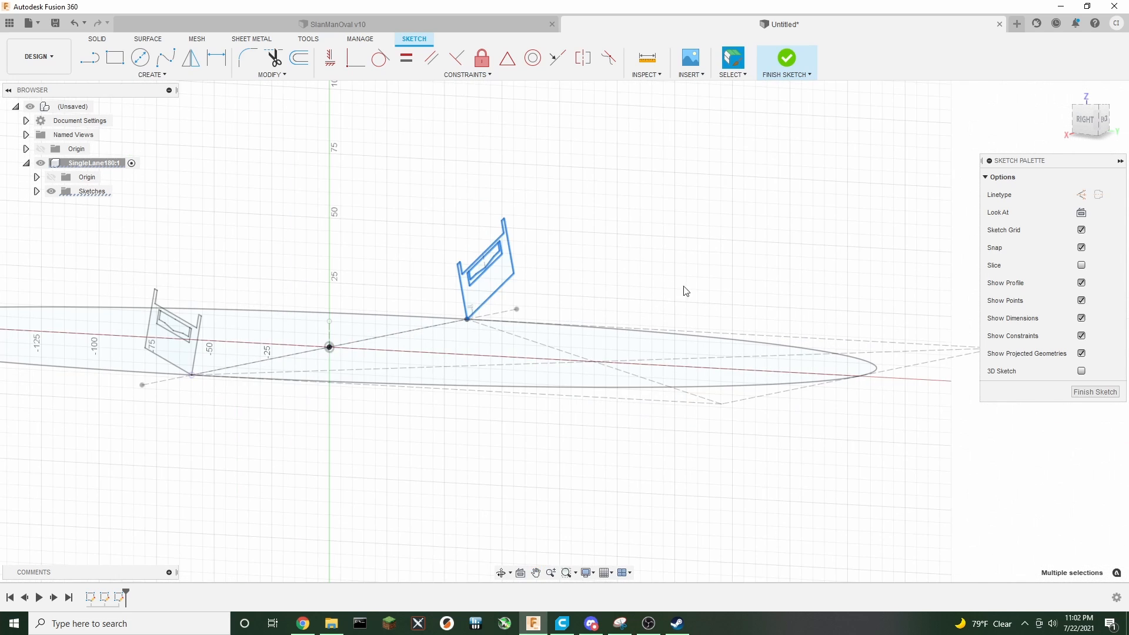
{"action": "left_click", "coordinate": [1082, 125]}
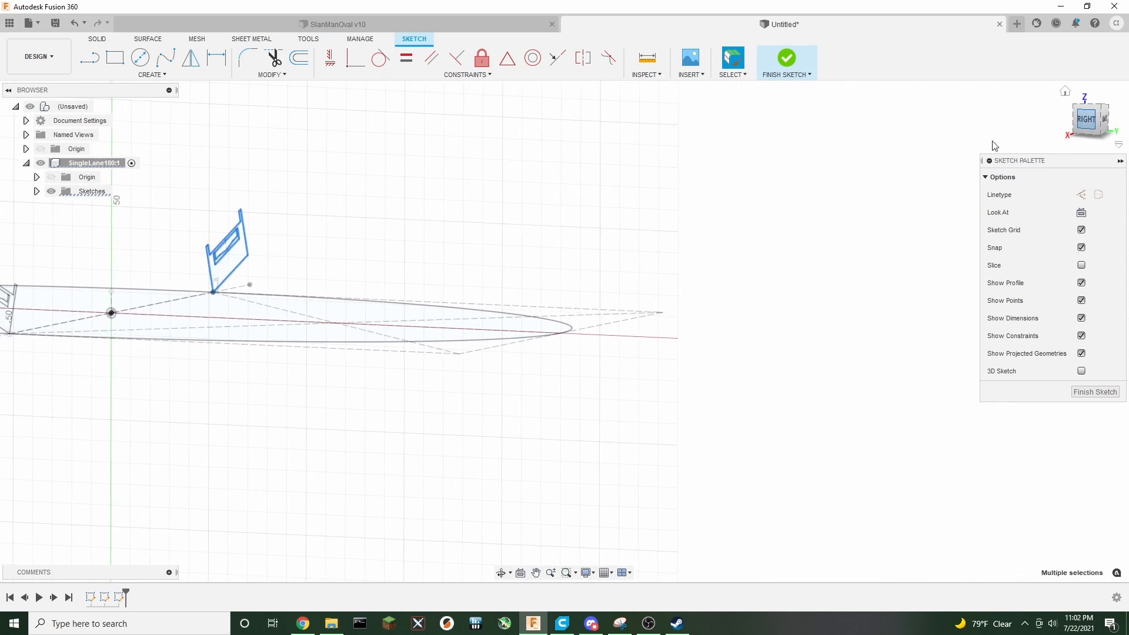
{"action": "key", "text": "m"}
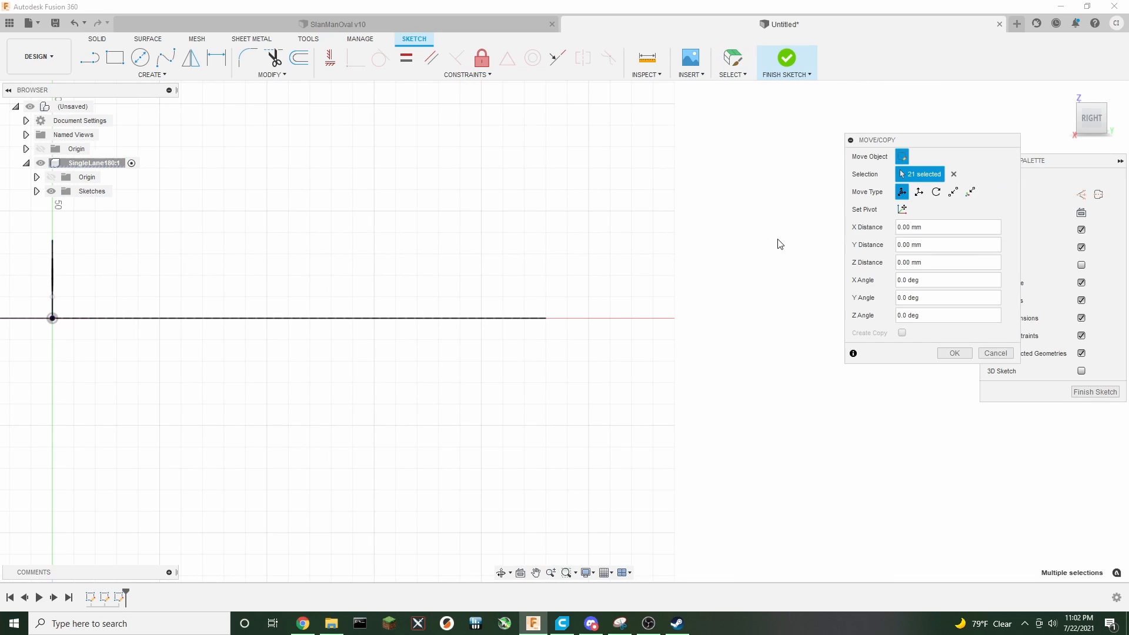
{"action": "scroll", "coordinate": [731, 307], "scroll_direction": "down", "scroll_amount": 3}
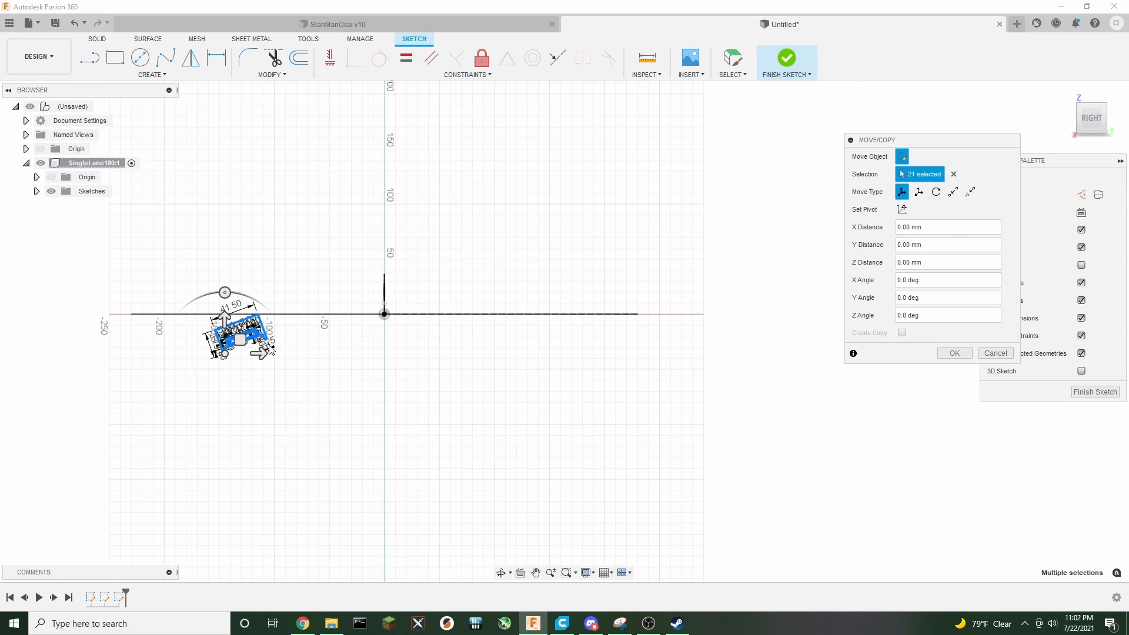
{"action": "mouse_move", "coordinate": [240, 340]}
{"action": "left_mouse_down"}
{"action": "mouse_move", "coordinate": [586, 332]}
{"action": "mouse_move", "coordinate": [744, 272]}
{"action": "left_mouse_up"}
{"action": "middle_click_drag", "start_coordinate": [766, 372], "coordinate": [647, 405]}
{"action": "scroll", "coordinate": [605, 413], "scroll_direction": "up", "scroll_amount": 5}
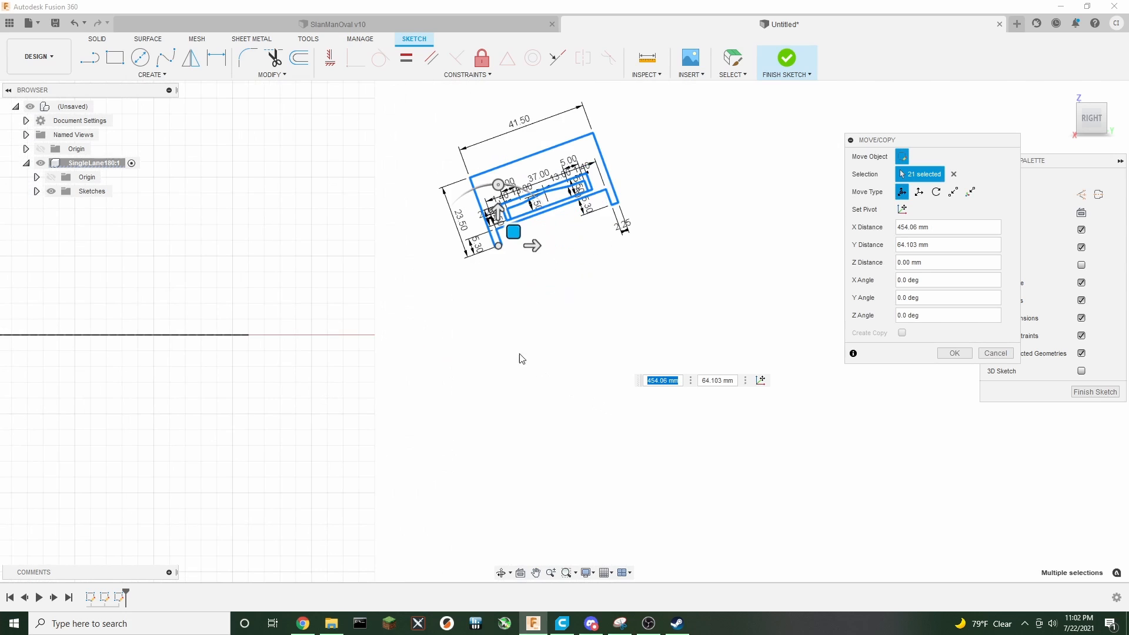
{"action": "mouse_move", "coordinate": [519, 358]}
{"action": "middle_mouse_down"}
{"action": "mouse_move", "coordinate": [547, 416]}
{"action": "mouse_move", "coordinate": [584, 431]}
{"action": "middle_mouse_up"}
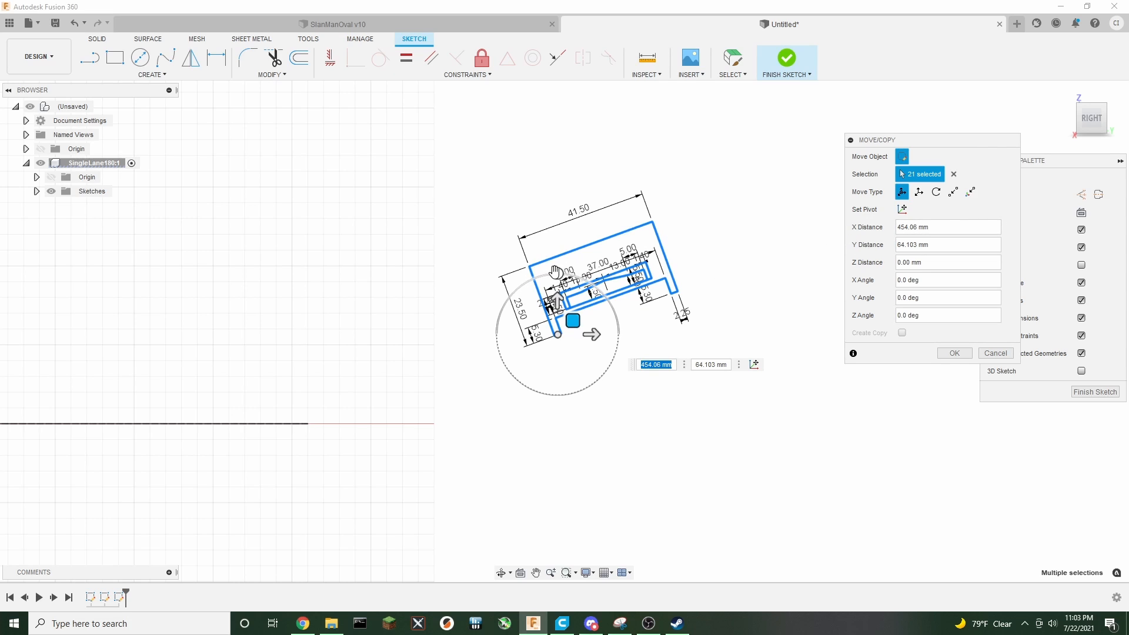
{"action": "mouse_move", "coordinate": [557, 273]}
{"action": "left_mouse_down"}
{"action": "mouse_move", "coordinate": [505, 305]}
{"action": "mouse_move", "coordinate": [515, 379]}
{"action": "mouse_move", "coordinate": [537, 406]}
{"action": "left_mouse_up"}
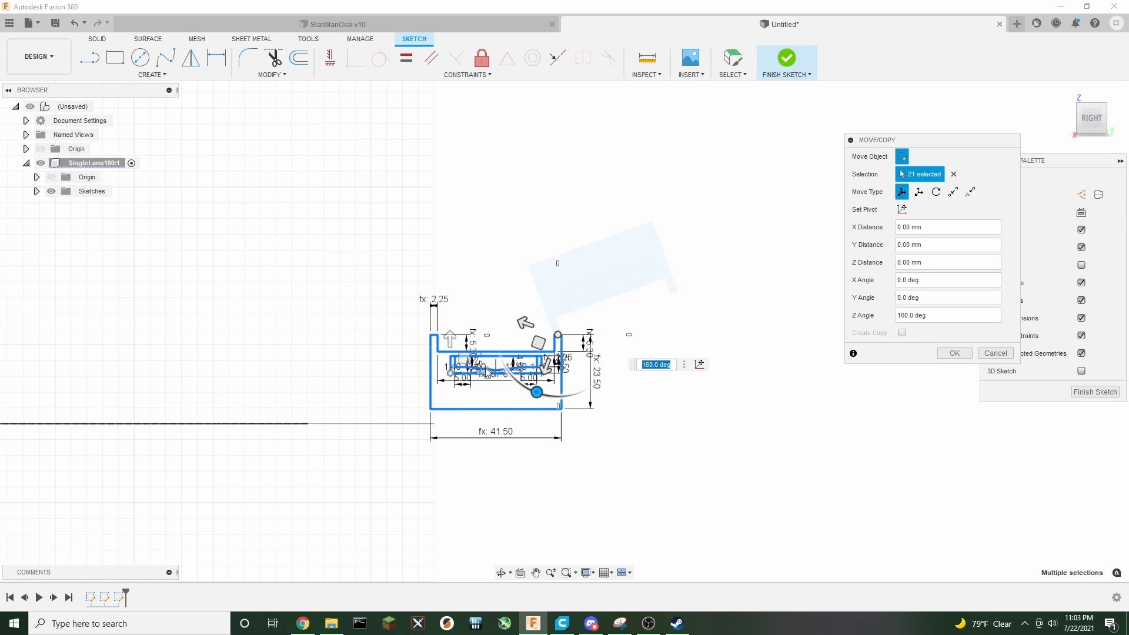
Move the cross-section point to point, from its lower-left corner to the end of the horizontal line
{"action": "left_click", "coordinate": [953, 192]}
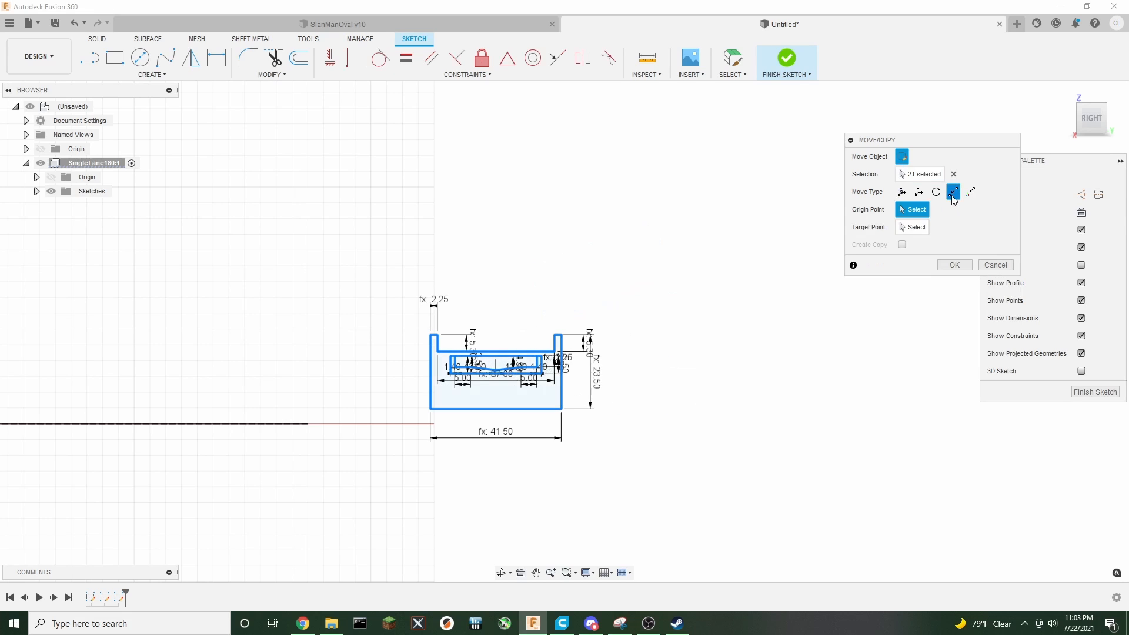
{"action": "left_click", "coordinate": [431, 410]}
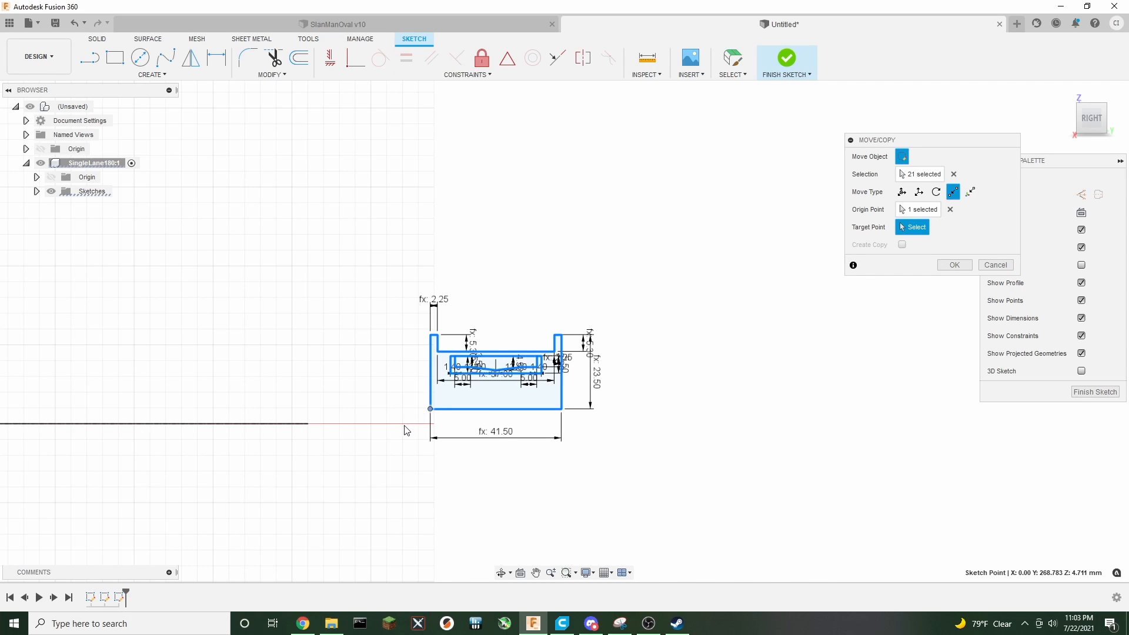
{"action": "left_click", "coordinate": [307, 423]}
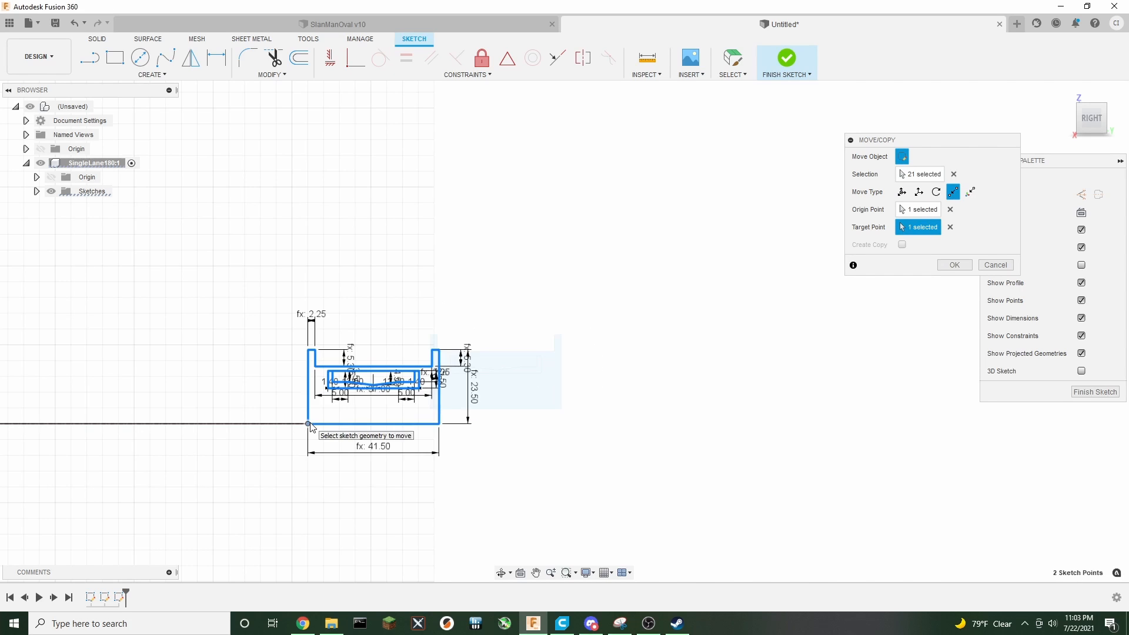
Rotate the selected cross-section 50° about Z with a free move, pivoting on its lower-left corner
{"action": "left_click", "coordinate": [901, 191]}
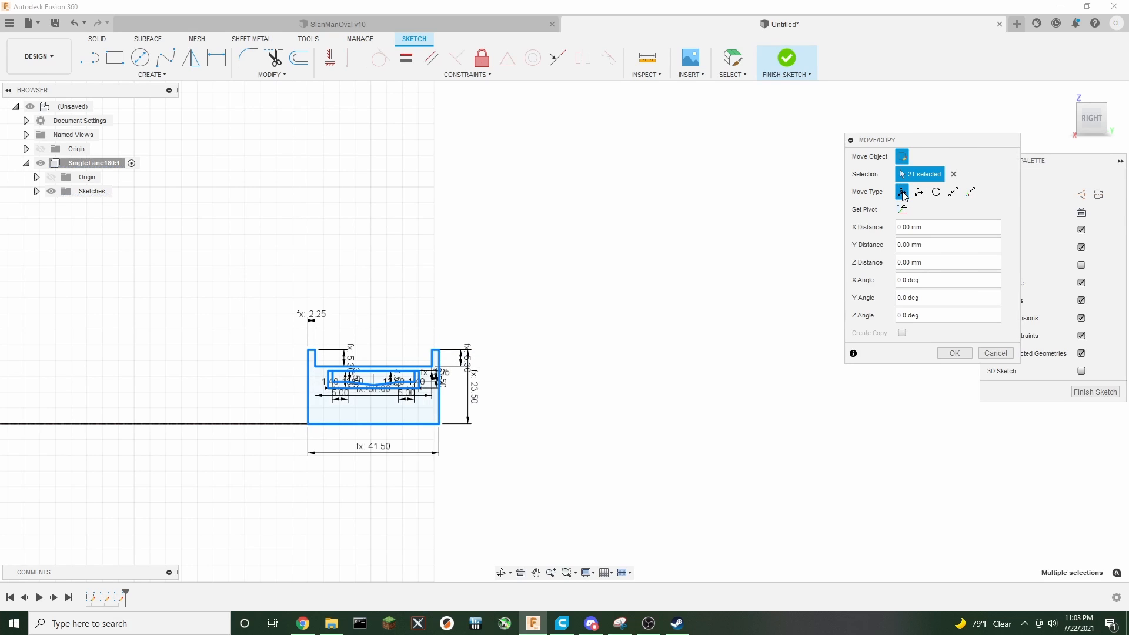
{"action": "left_click", "coordinate": [901, 209]}
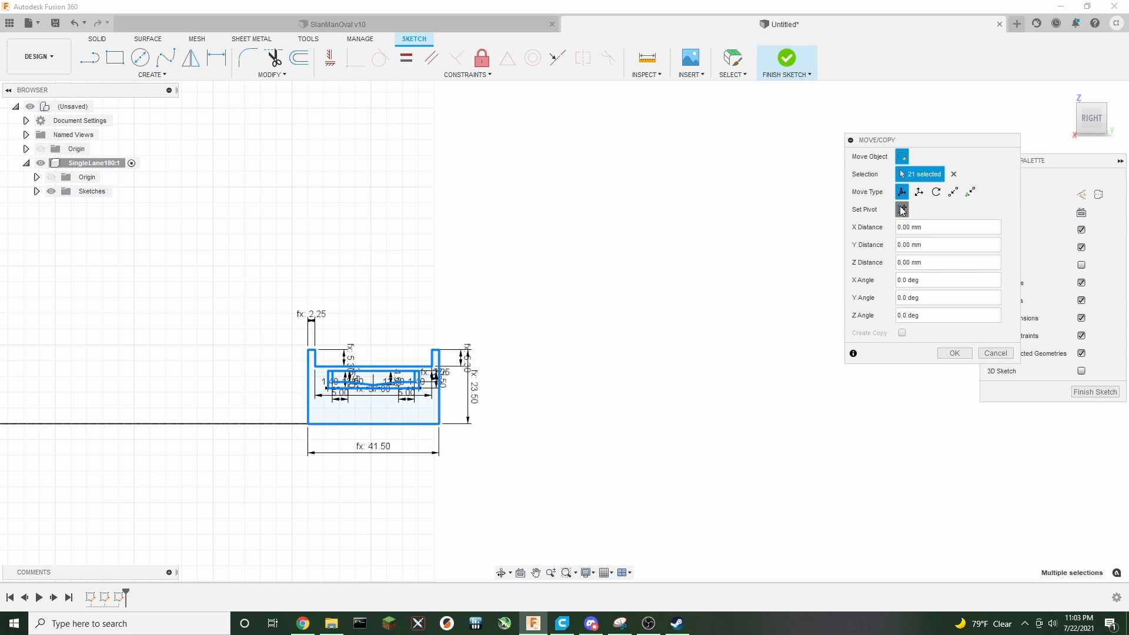
{"action": "left_click", "coordinate": [307, 423]}
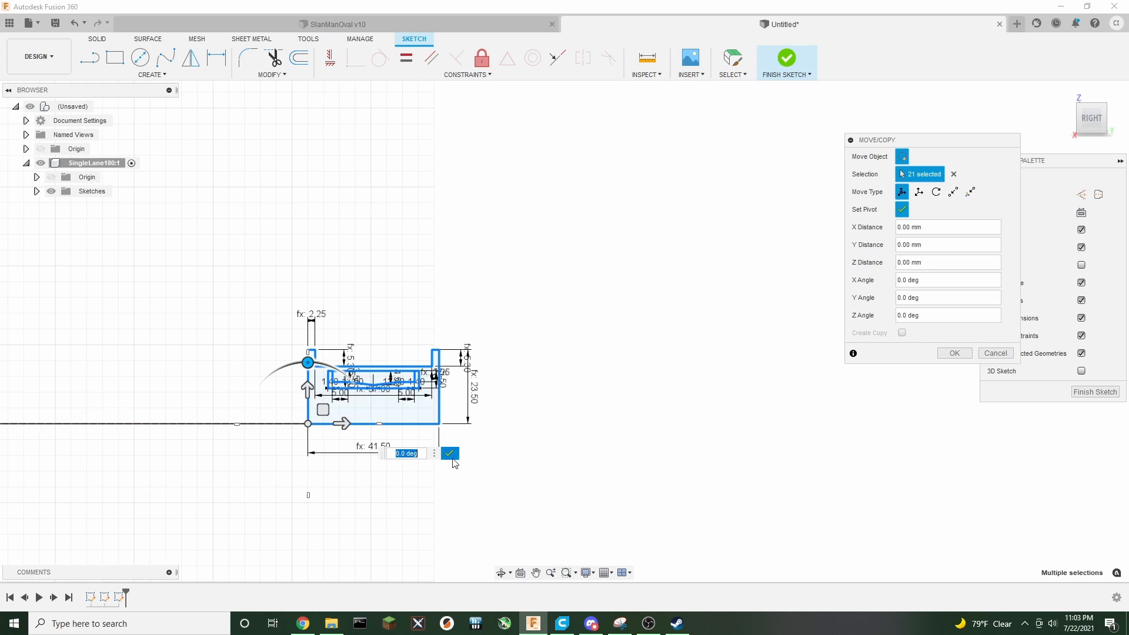
{"action": "left_click", "coordinate": [451, 453]}
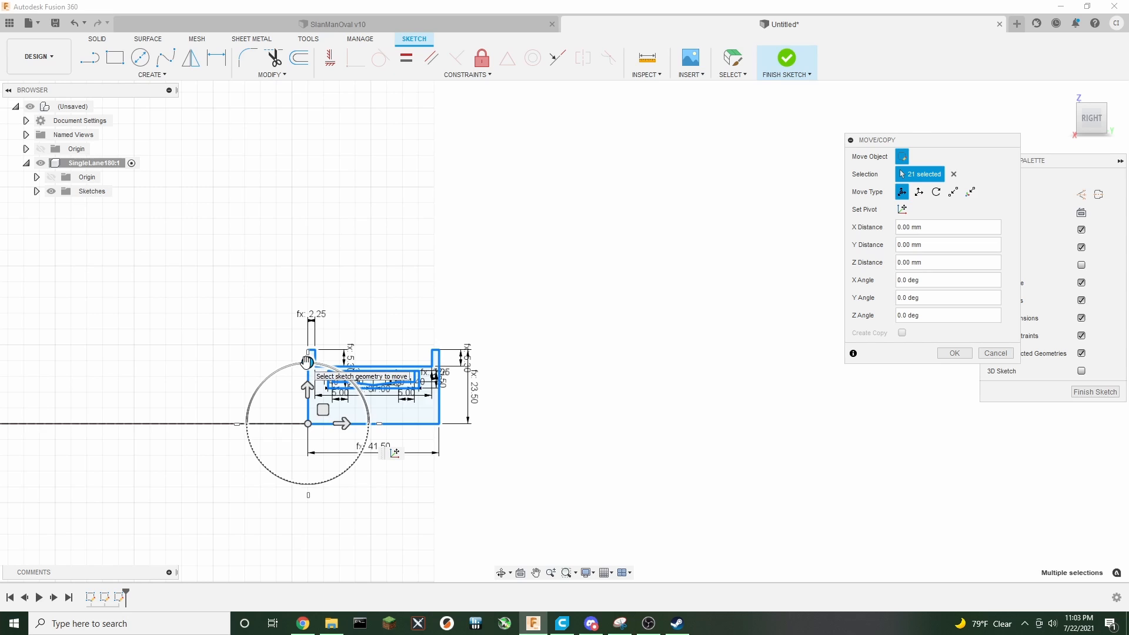
{"action": "middle_click_drag", "start_coordinate": [175, 329], "coordinate": [329, 296]}
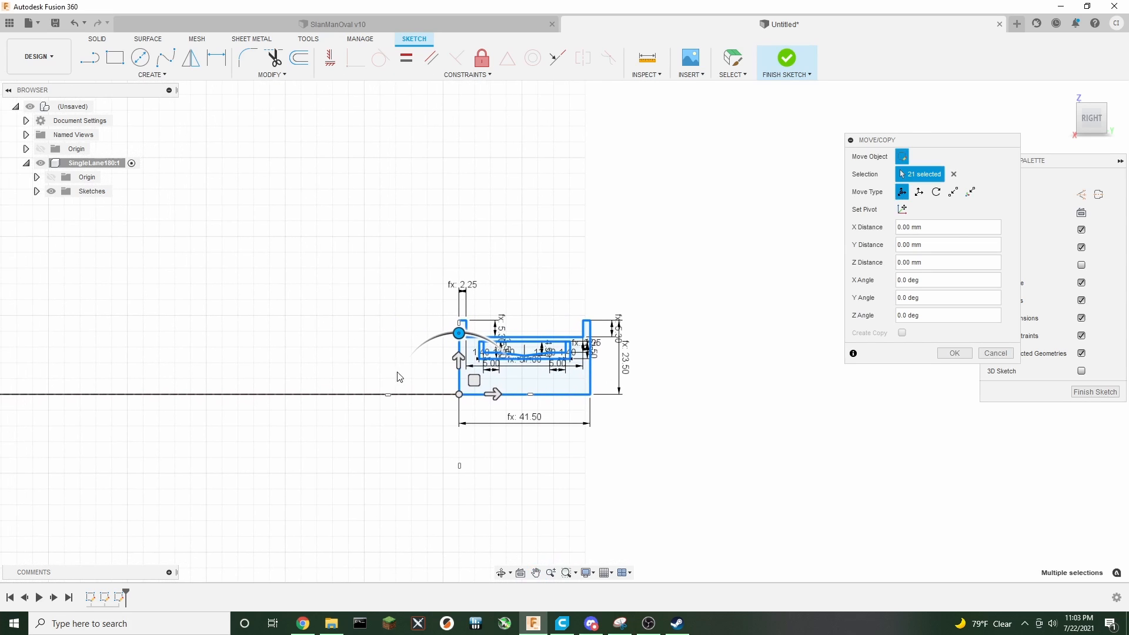
{"action": "scroll", "coordinate": [421, 425], "scroll_direction": "up", "scroll_amount": 3}
{"action": "middle_click_drag", "start_coordinate": [403, 426], "coordinate": [350, 443]}
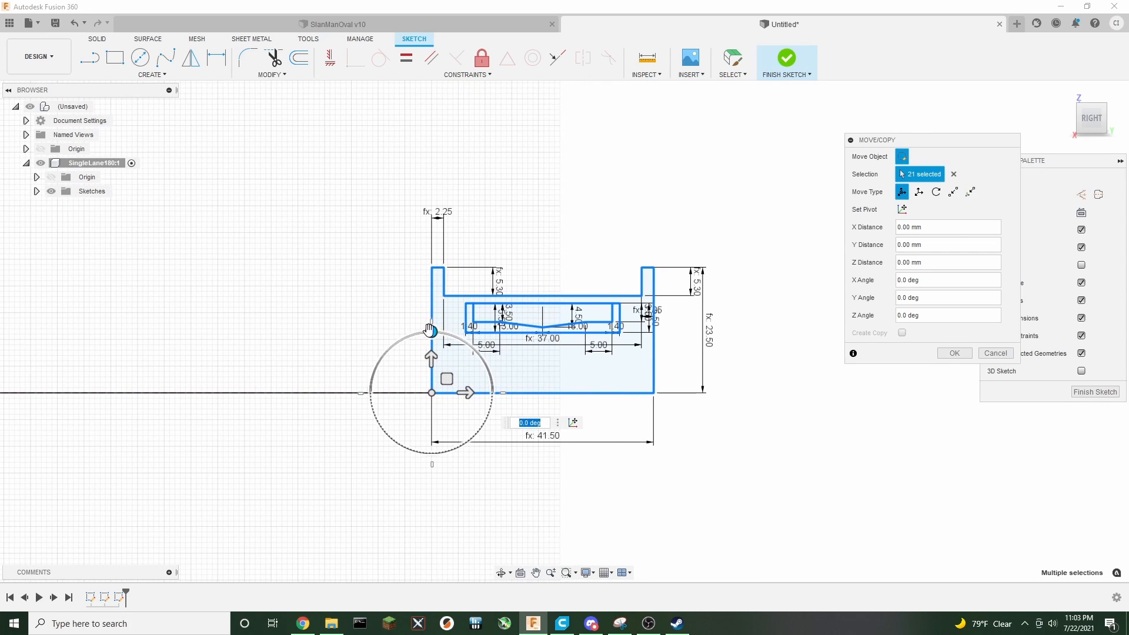
{"action": "left_click_drag", "start_coordinate": [430, 330], "coordinate": [365, 339]}
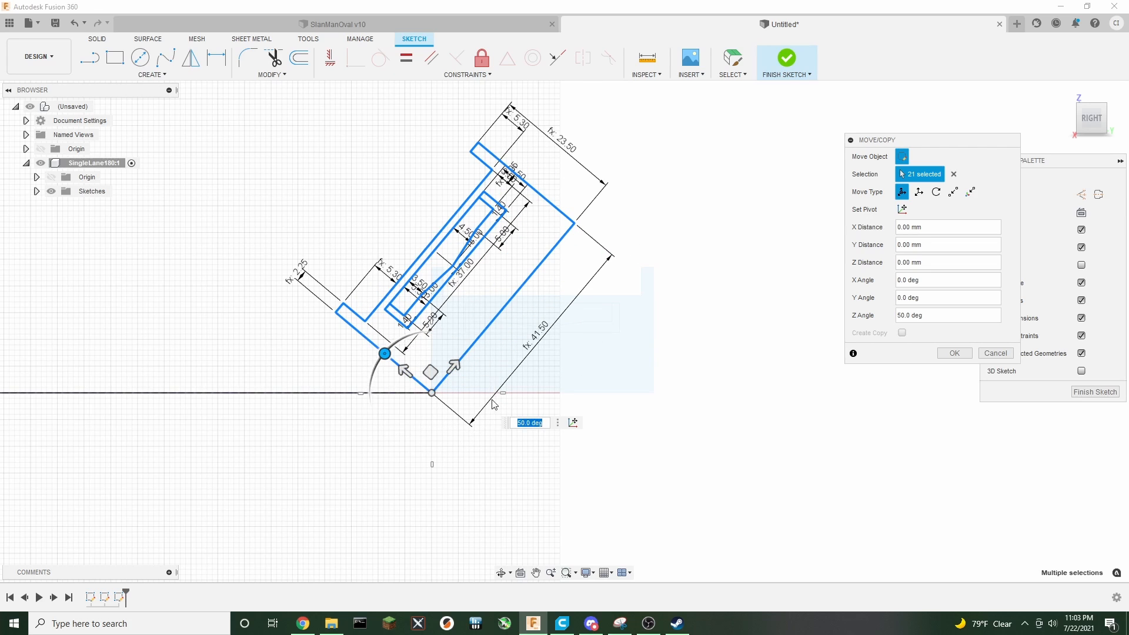
{"action": "middle_click_drag", "start_coordinate": [746, 408], "coordinate": [685, 429]}
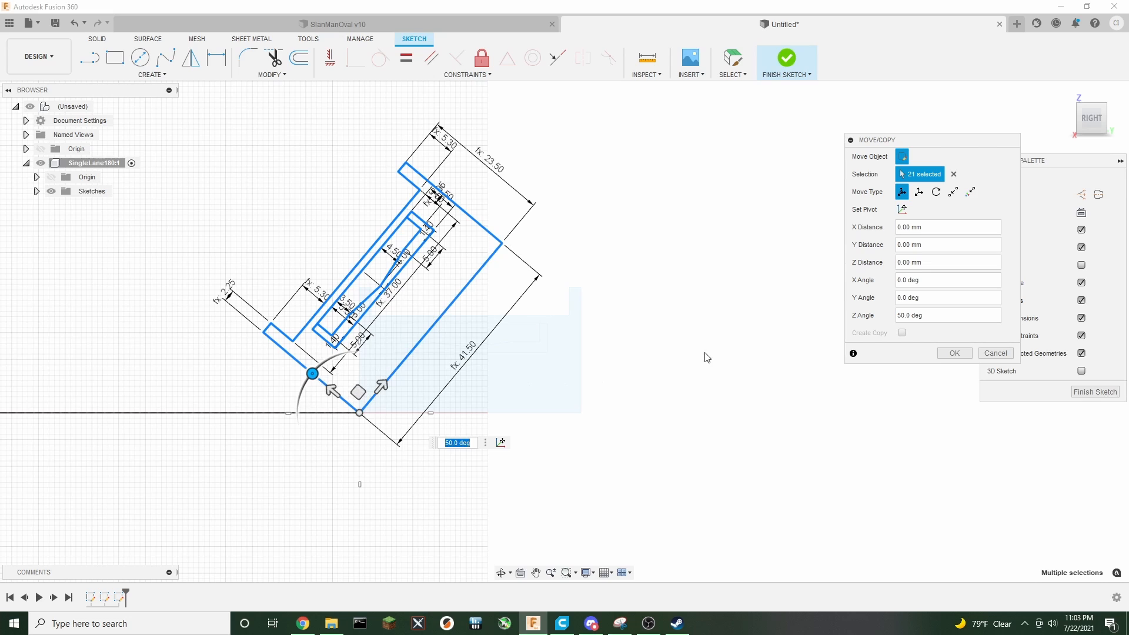
{"action": "left_click", "coordinate": [941, 354]}
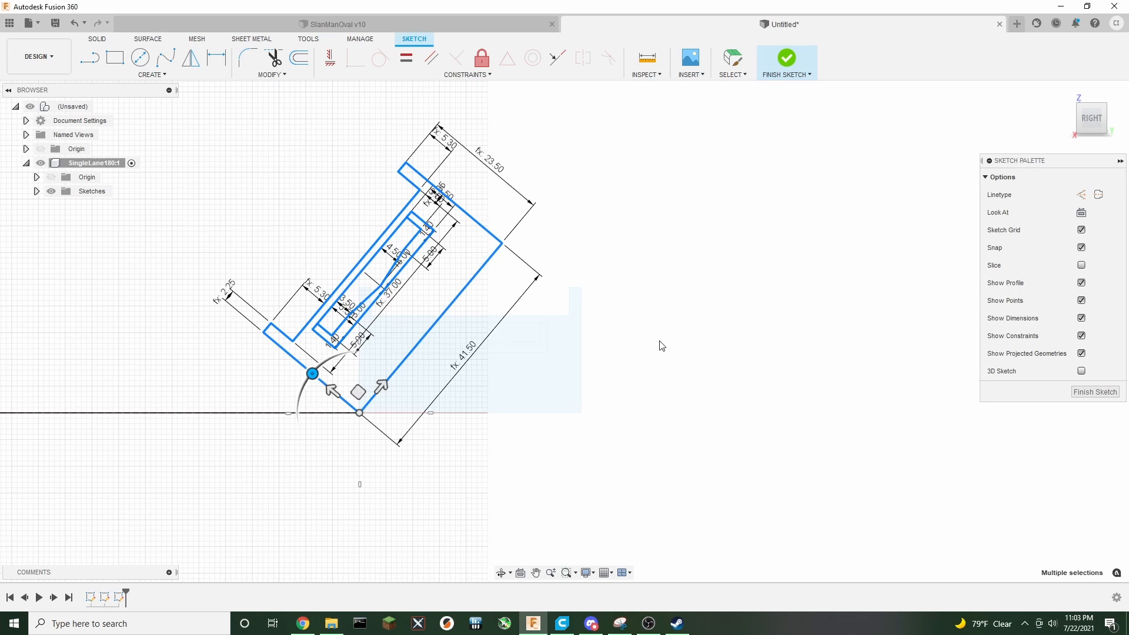
Clear the selection and finish the sketch
{"action": "left_click", "coordinate": [701, 383]}
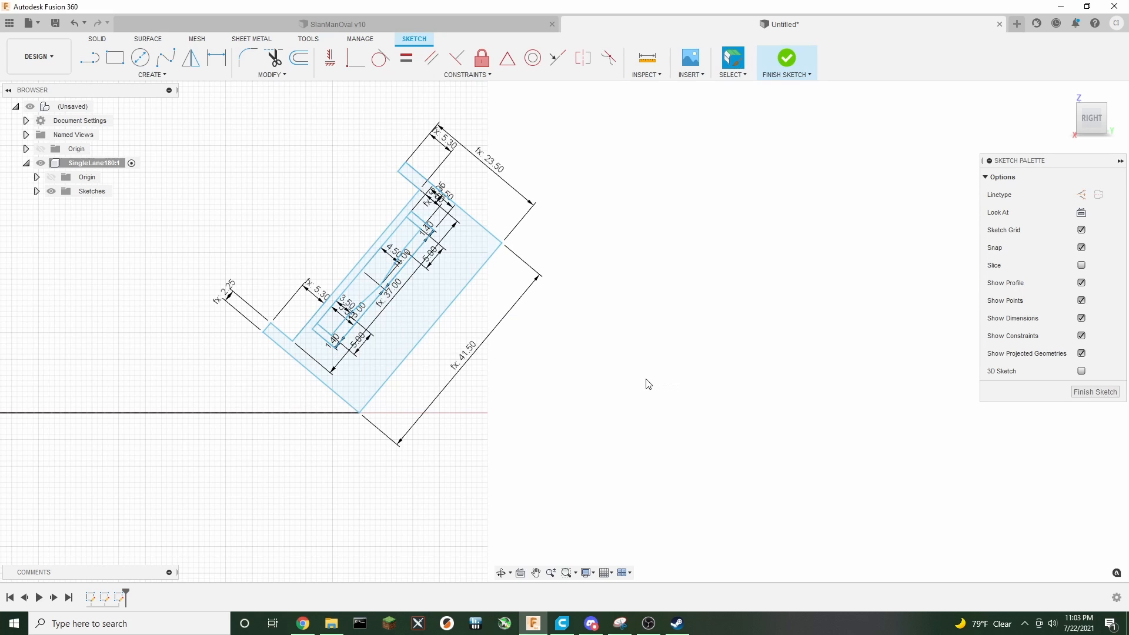
{"action": "middle_click_drag", "start_coordinate": [578, 392], "coordinate": [692, 416]}
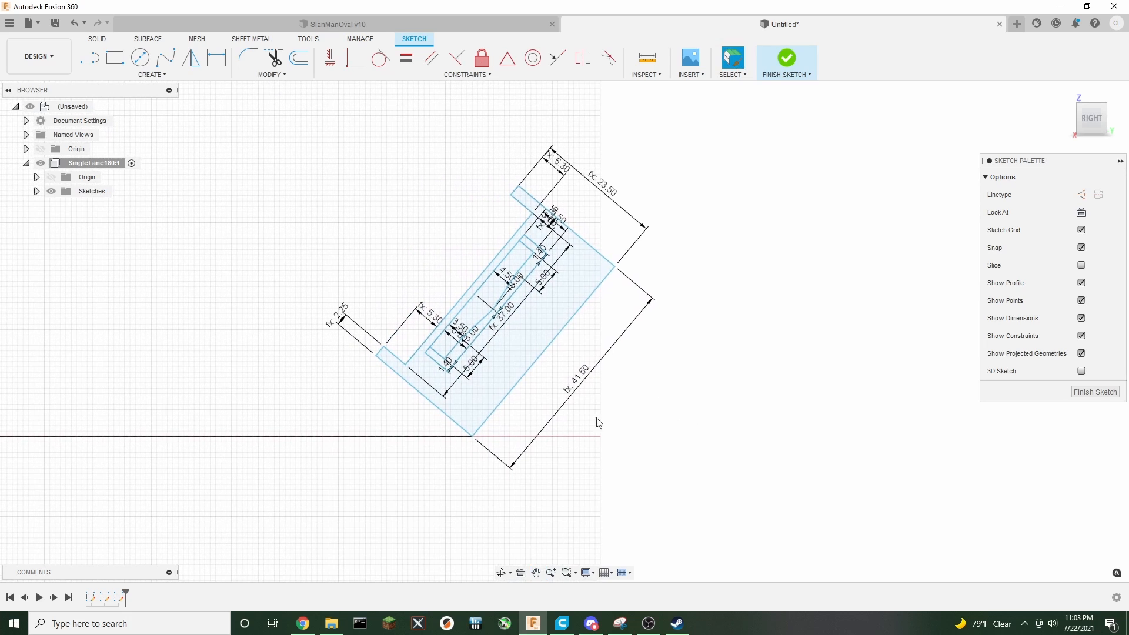
{"action": "scroll", "coordinate": [735, 443], "scroll_direction": "down", "scroll_amount": 4}
{"action": "scroll", "coordinate": [764, 412], "scroll_direction": "down", "scroll_amount": 4}
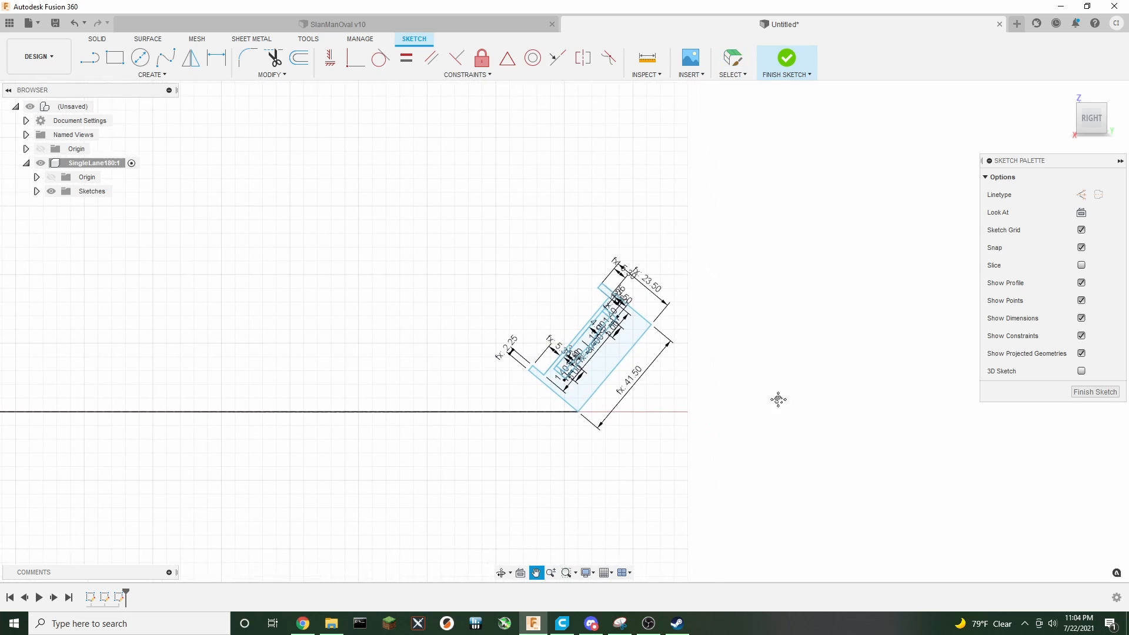
{"action": "scroll", "coordinate": [785, 413], "scroll_direction": "down", "scroll_amount": 2}
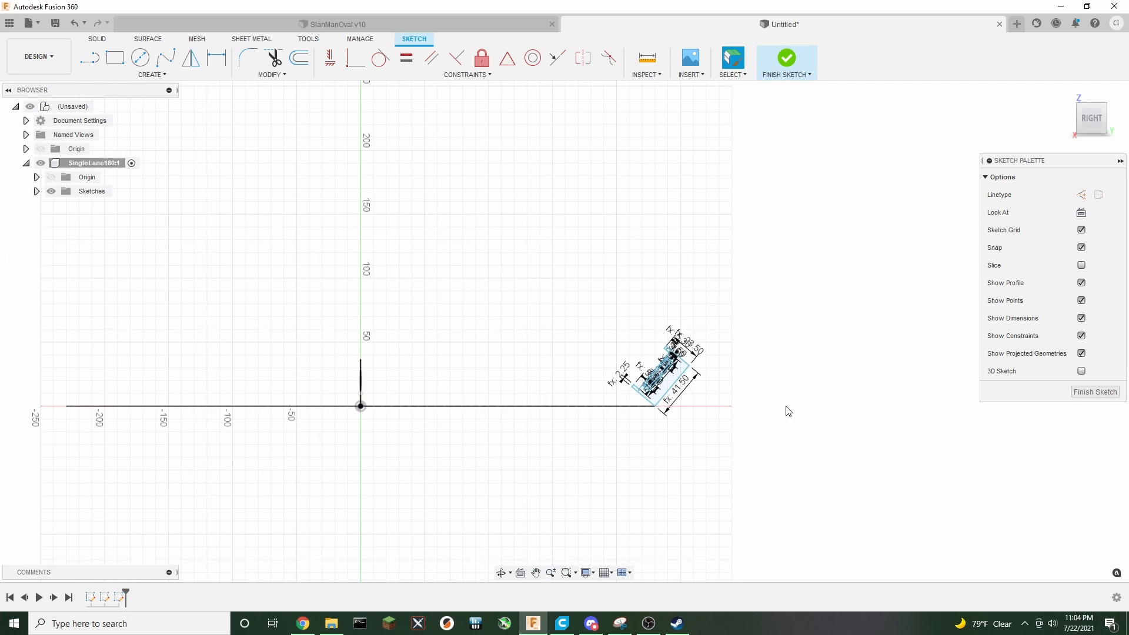
{"action": "left_click", "coordinate": [787, 58]}
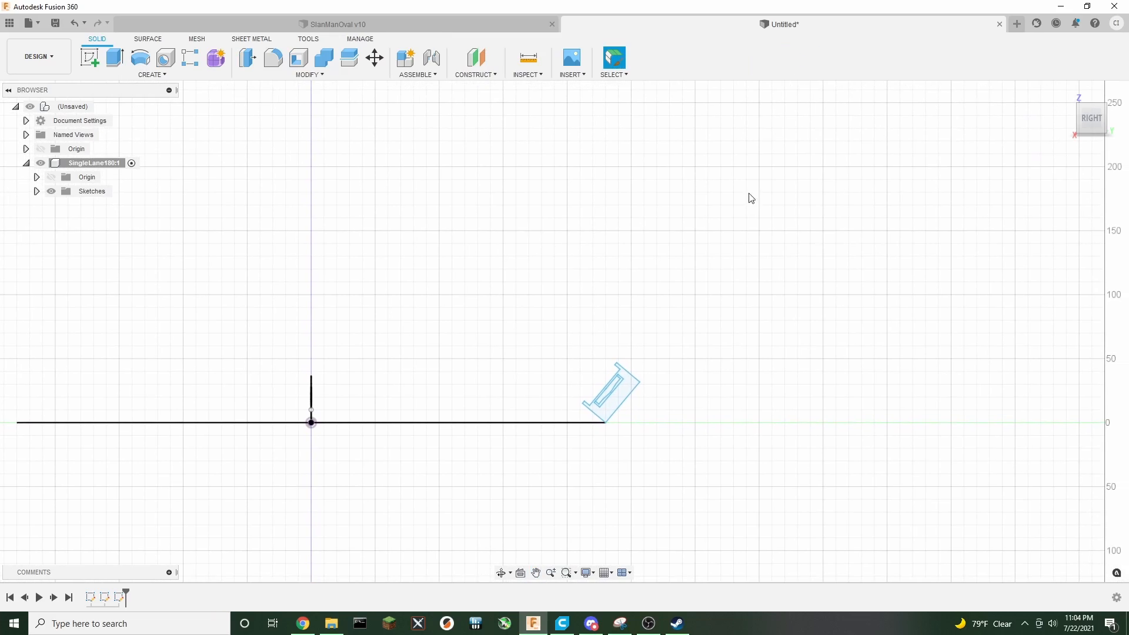
Reopen the tilted cross-section sketch for editing
{"action": "left_click", "coordinate": [1084, 121]}
{"action": "mouse_move", "coordinate": [1111, 122]}
{"action": "left_mouse_down"}
{"action": "mouse_move", "coordinate": [1111, 141]}
{"action": "mouse_move", "coordinate": [1094, 127]}
{"action": "left_mouse_up"}
{"action": "middle_click_drag", "start_coordinate": [780, 399], "coordinate": [736, 273]}
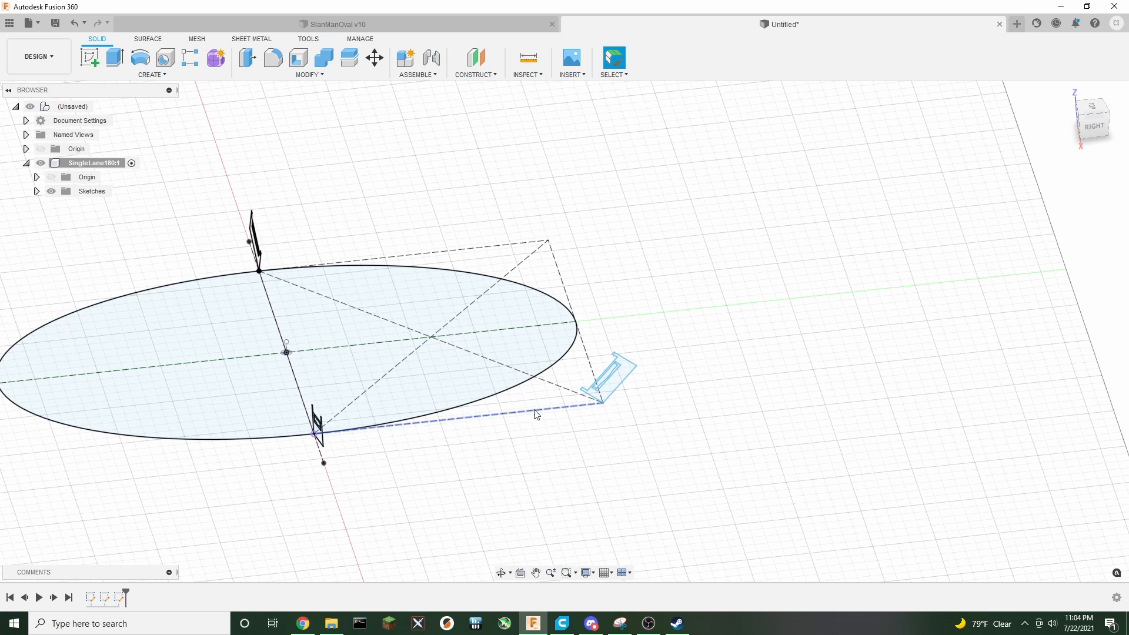
{"action": "right_click", "coordinate": [120, 597]}
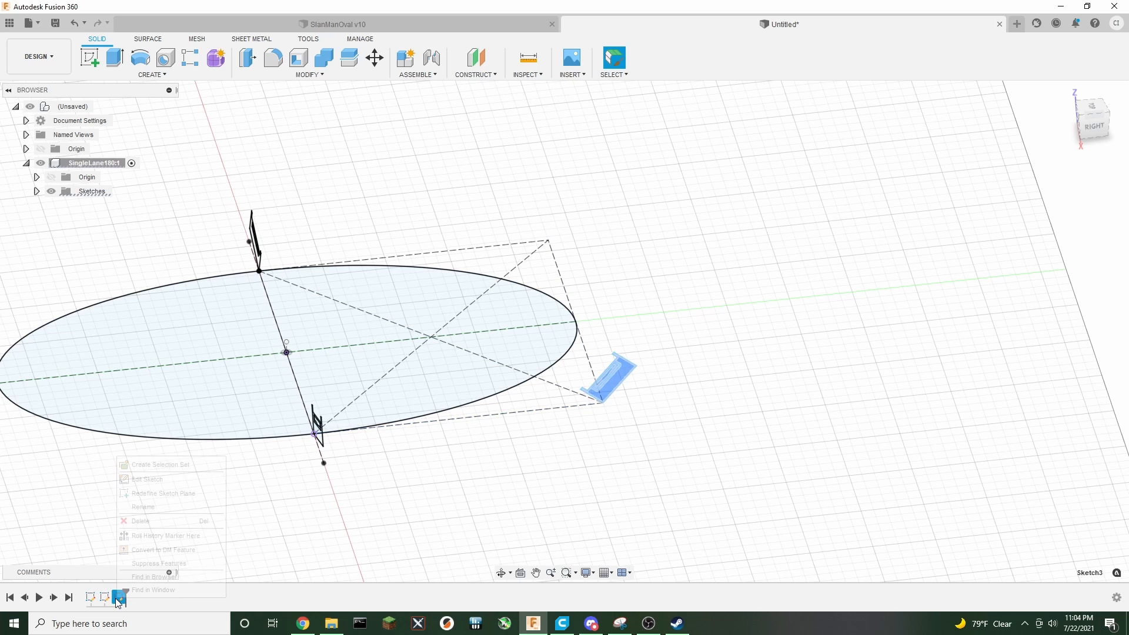
{"action": "left_click", "coordinate": [164, 480]}
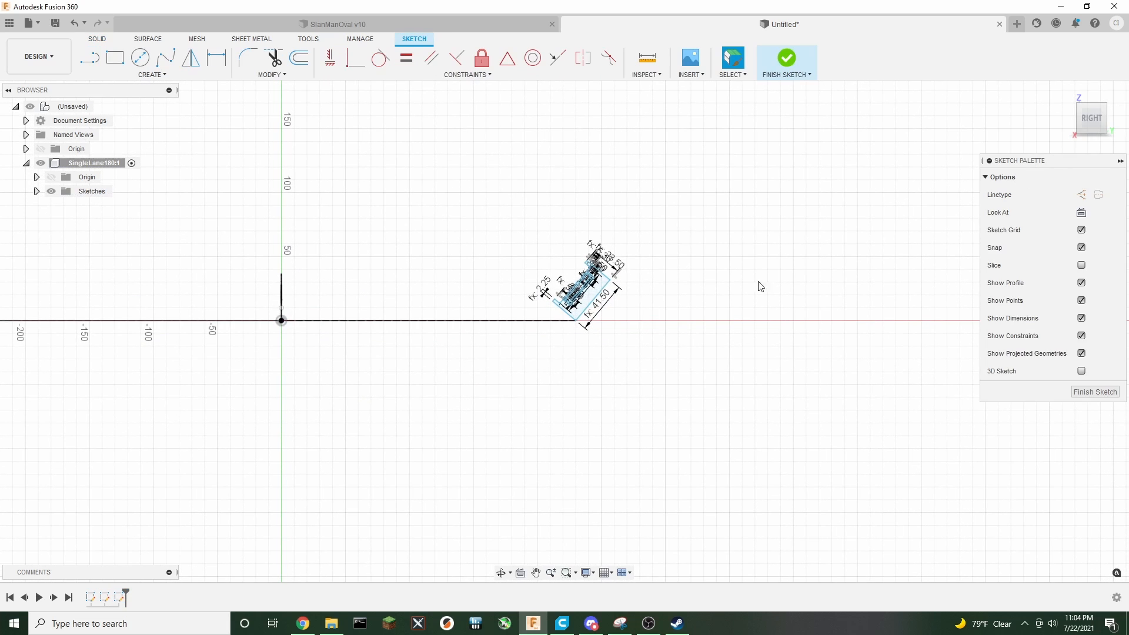
Move the whole cross-section point to point from its lower corner onto the ellipse's end point, then finish the sketch
{"action": "scroll", "coordinate": [640, 335], "scroll_direction": "up", "scroll_amount": 8}
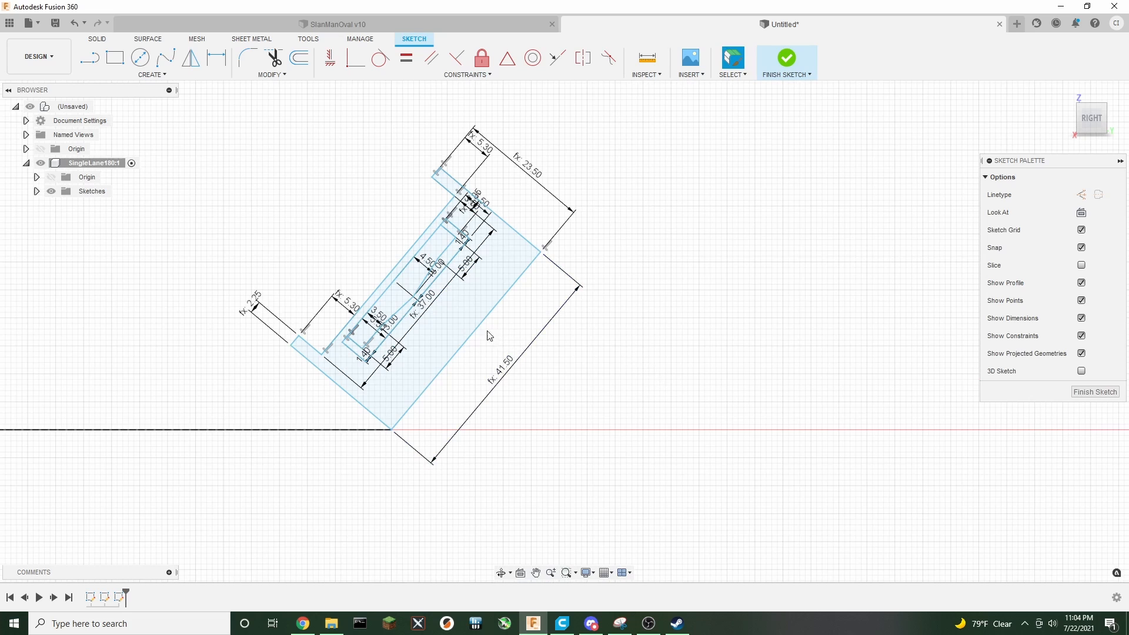
{"action": "double_click", "coordinate": [478, 332]}
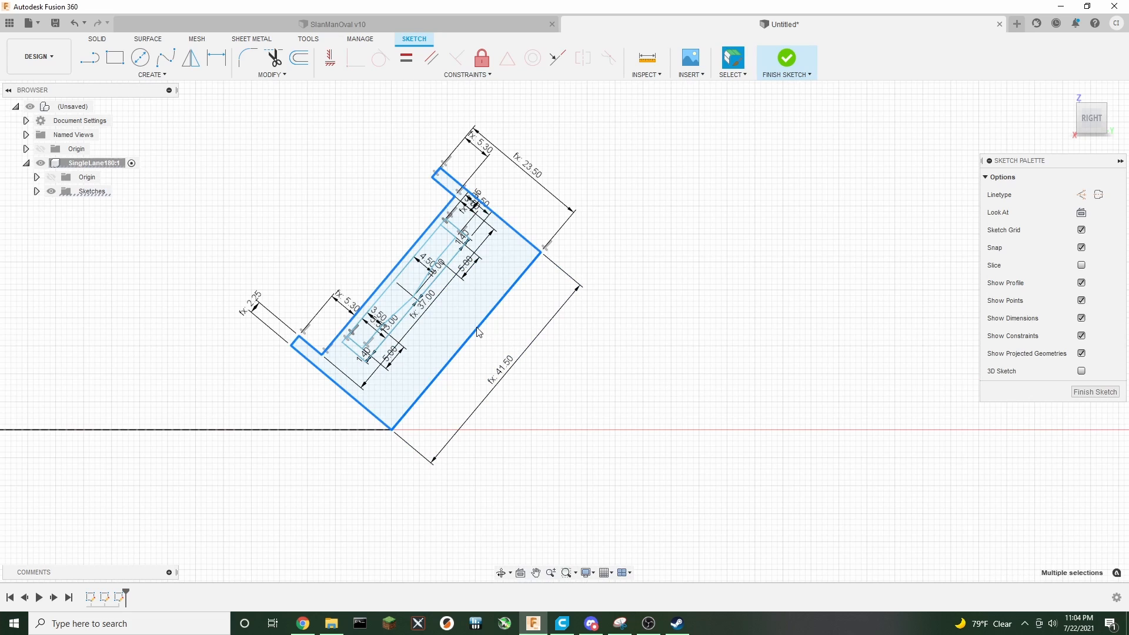
{"action": "double_click", "coordinate": [400, 325], "text": "shift"}
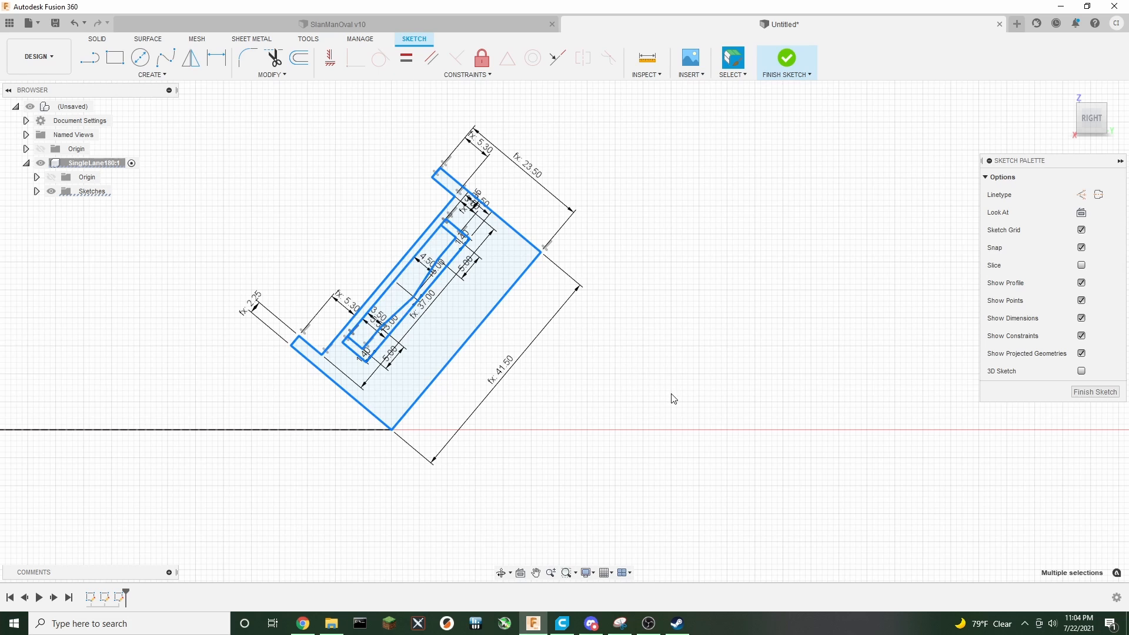
{"action": "scroll", "coordinate": [674, 399], "scroll_direction": "down", "scroll_amount": 5}
{"action": "left_click_drag", "start_coordinate": [1093, 123], "coordinate": [1108, 142]}
{"action": "key", "text": "m"}
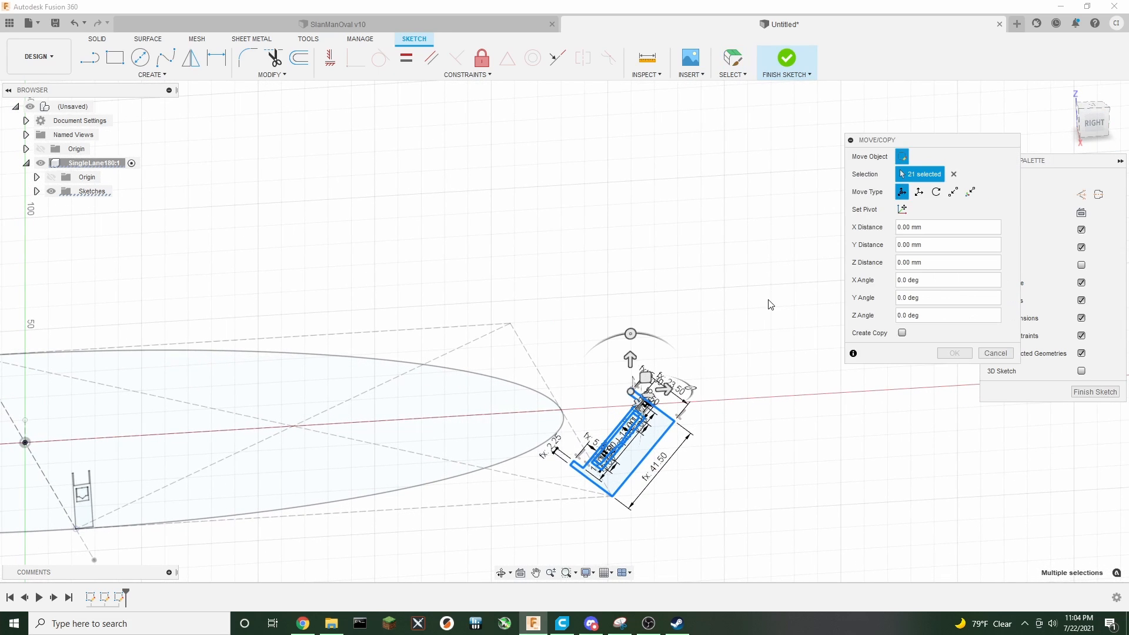
{"action": "left_click", "coordinate": [953, 192]}
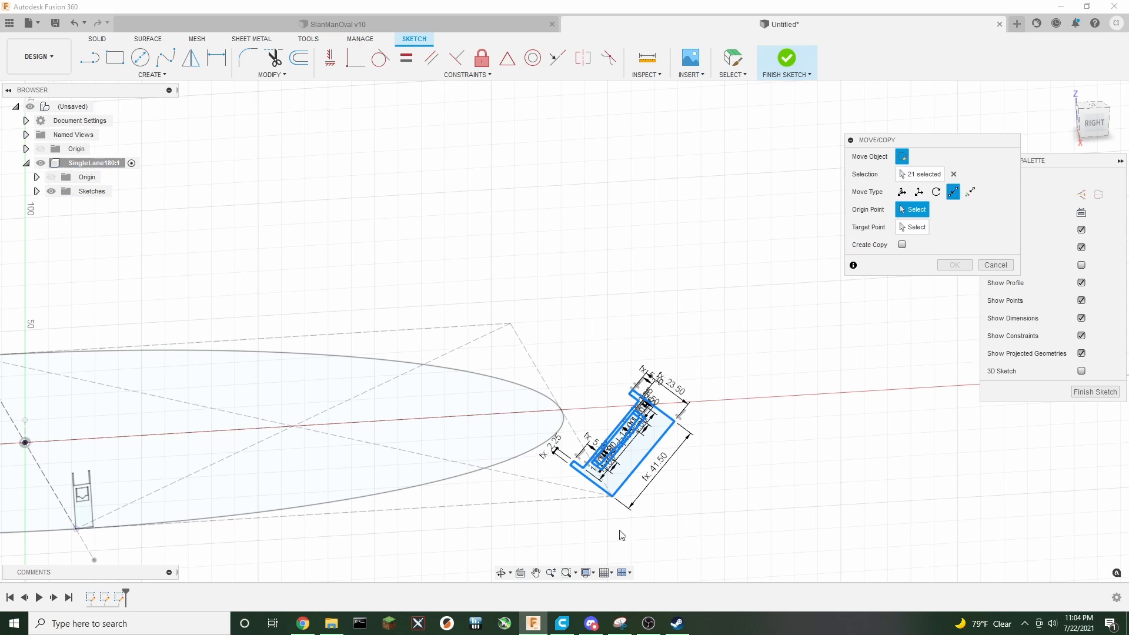
{"action": "left_click", "coordinate": [613, 499]}
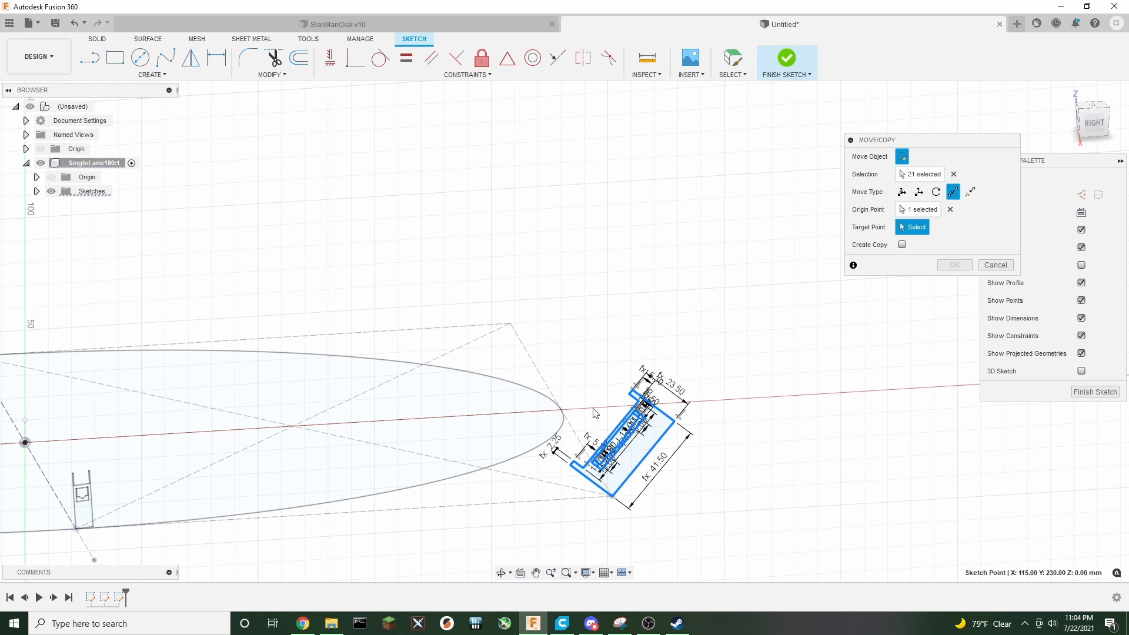
{"action": "left_click", "coordinate": [562, 410]}
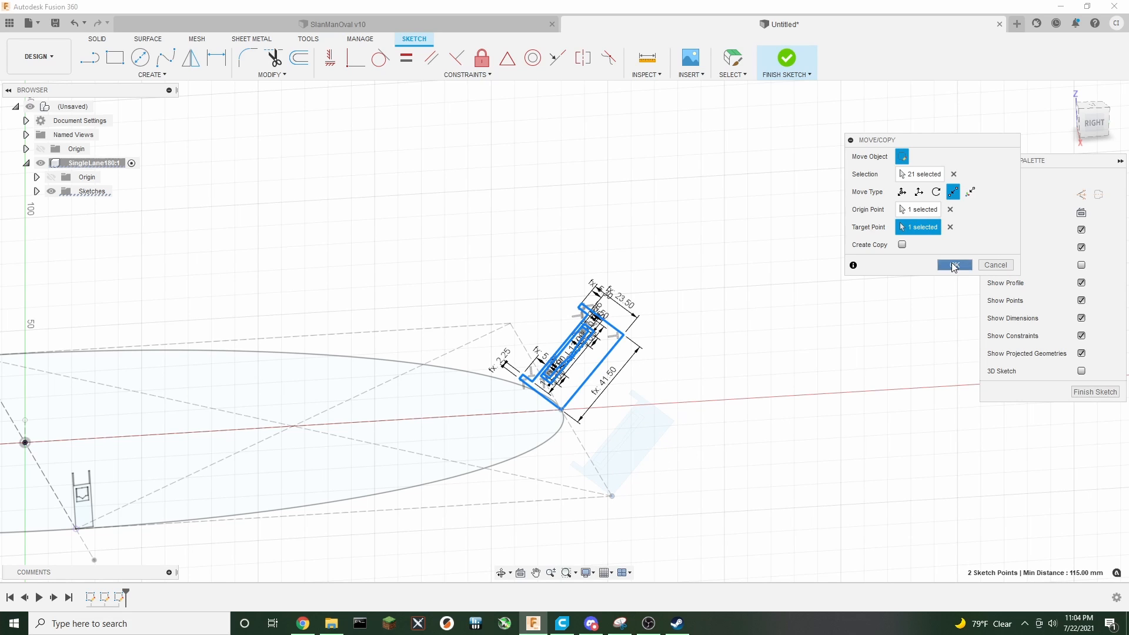
{"action": "left_click", "coordinate": [954, 265]}
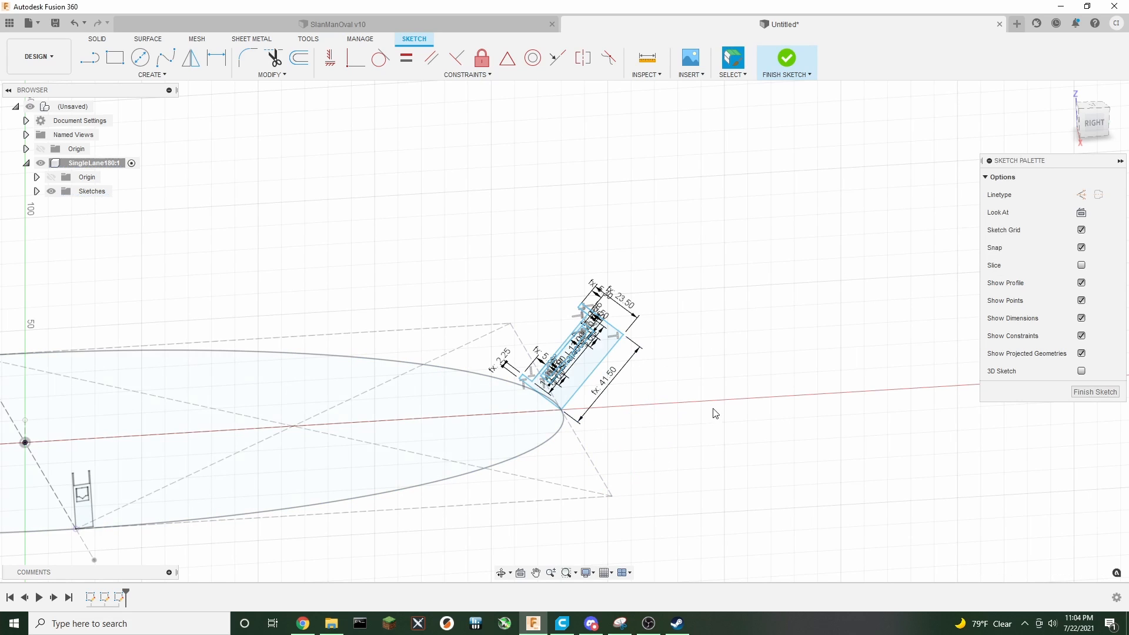
{"action": "left_click", "coordinate": [784, 62]}
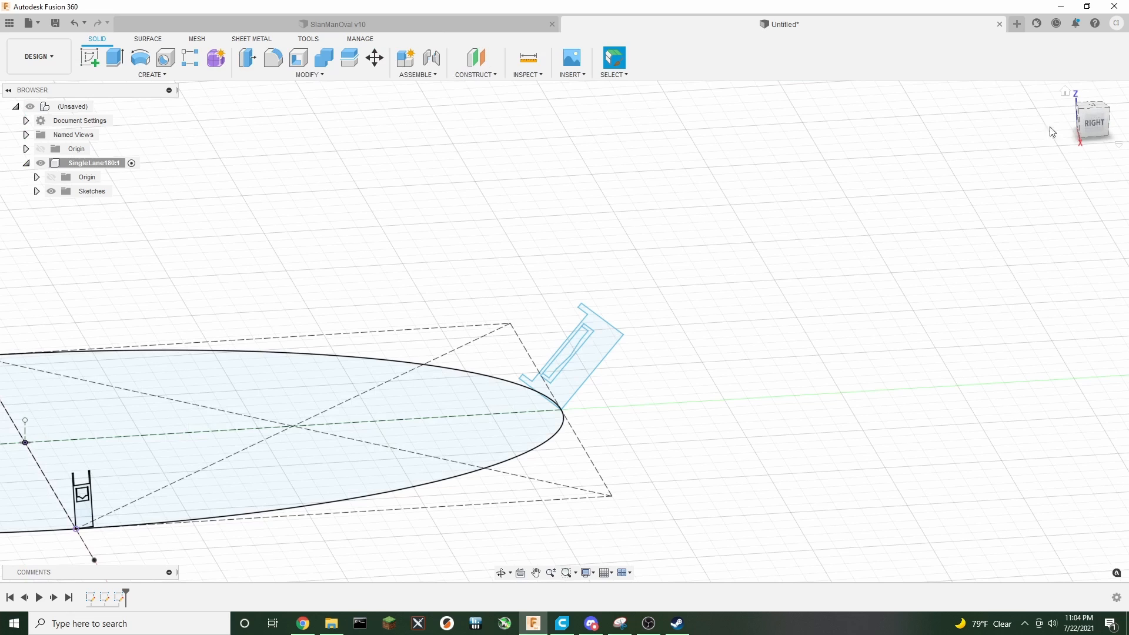
Start a Loft and select the cross-section at the ellipse's left end as the first profile
{"action": "left_click", "coordinate": [1067, 93]}
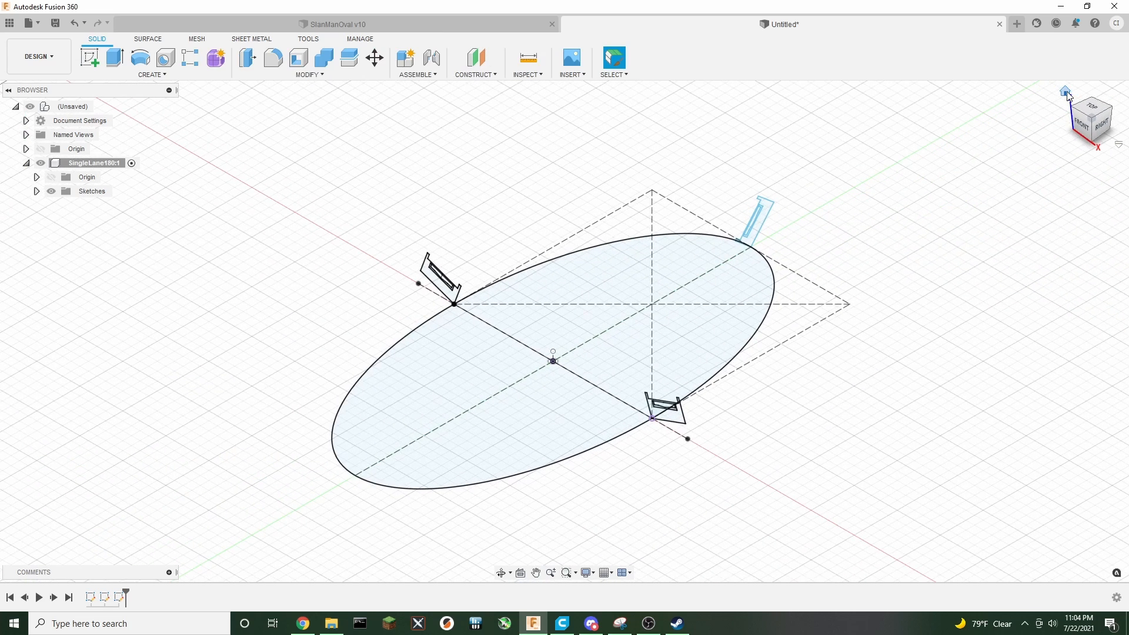
{"action": "scroll", "coordinate": [477, 199], "scroll_direction": "up", "scroll_amount": 2}
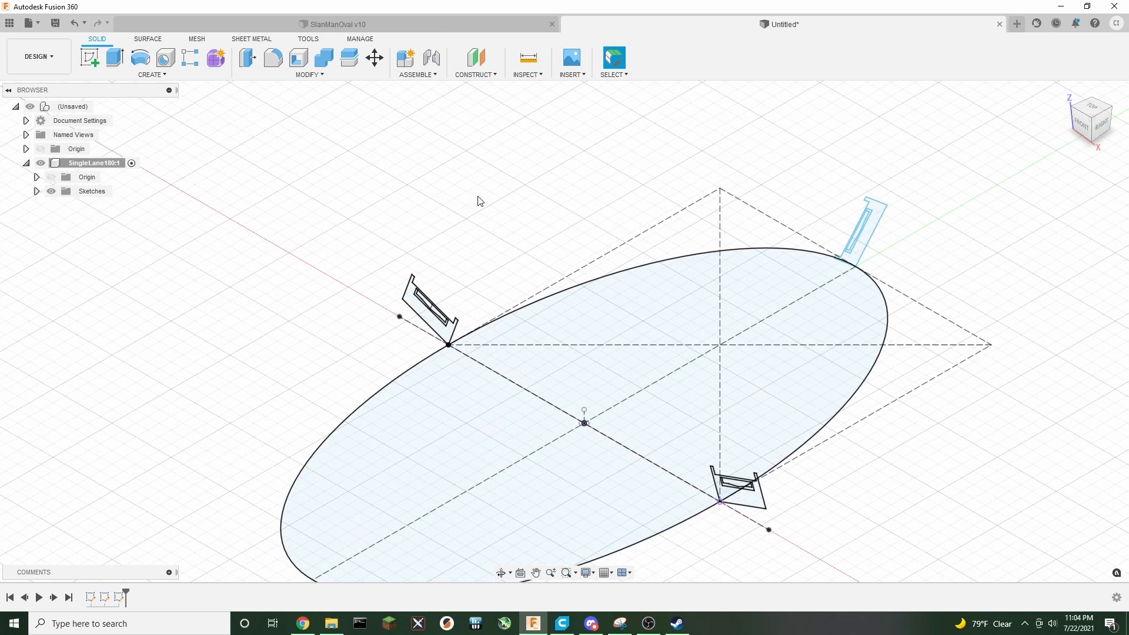
{"action": "scroll", "coordinate": [529, 173], "scroll_direction": "up", "scroll_amount": 1}
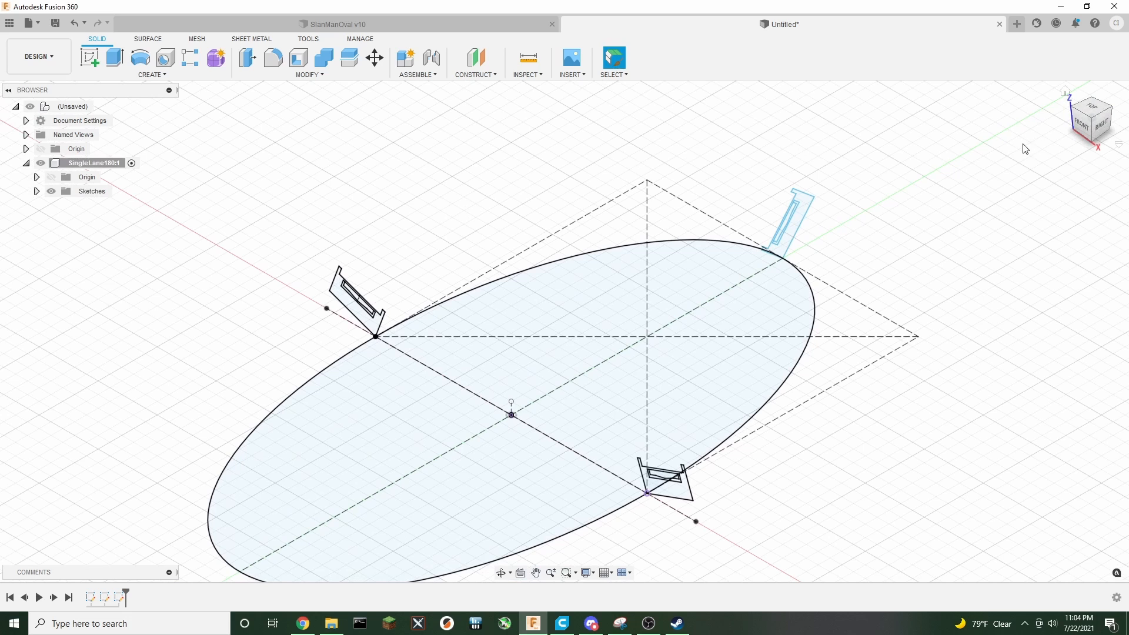
{"action": "mouse_move", "coordinate": [1083, 117]}
{"action": "left_mouse_down"}
{"action": "mouse_move", "coordinate": [1108, 112]}
{"action": "mouse_move", "coordinate": [1063, 128]}
{"action": "left_mouse_up"}
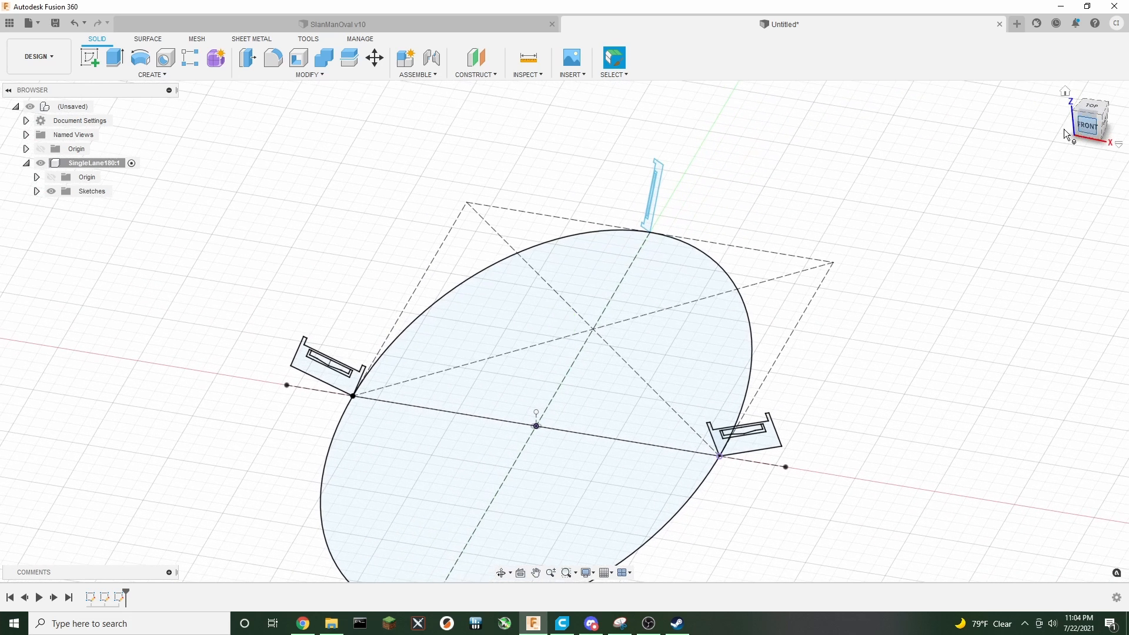
{"action": "left_click", "coordinate": [153, 75]}
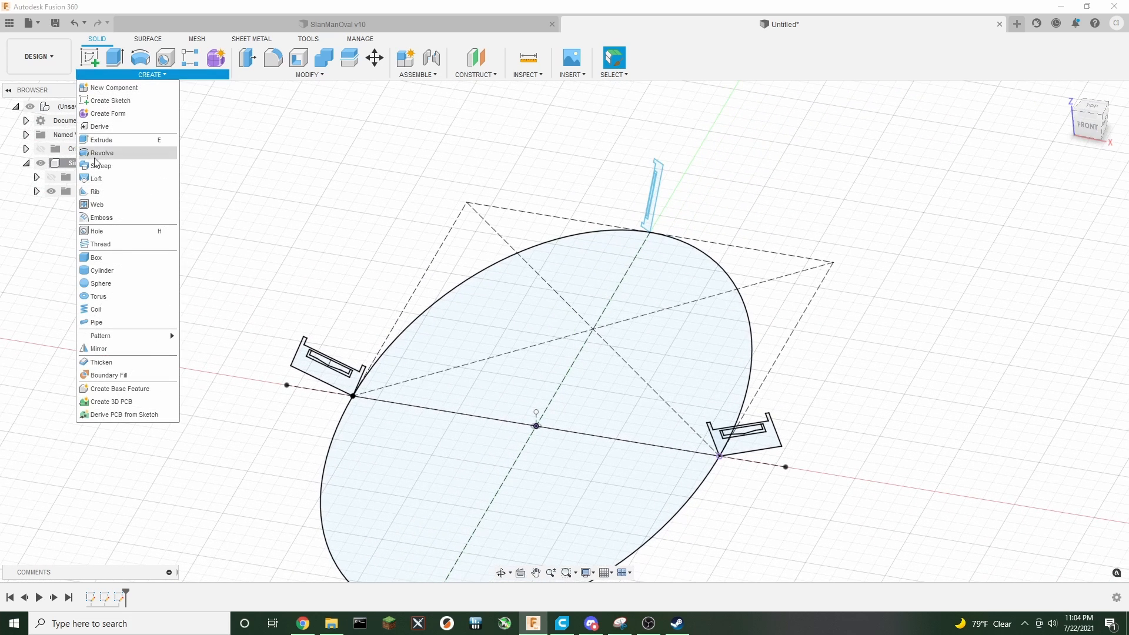
{"action": "left_click", "coordinate": [101, 185]}
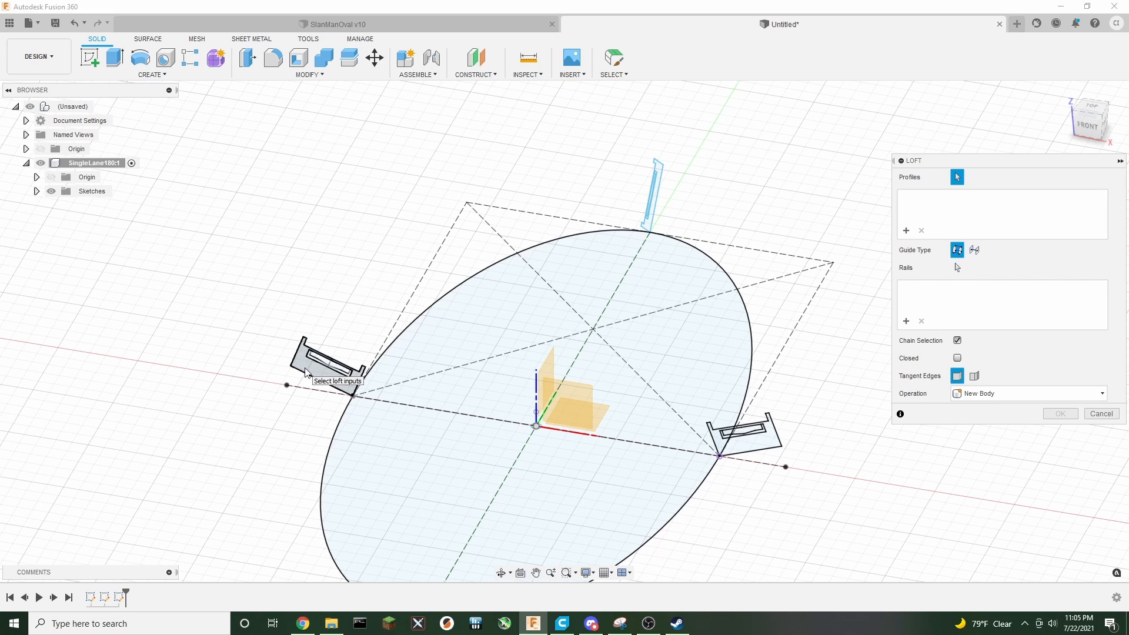
{"action": "scroll", "coordinate": [333, 373], "scroll_direction": "up", "scroll_amount": 5}
{"action": "left_click", "coordinate": [285, 367]}
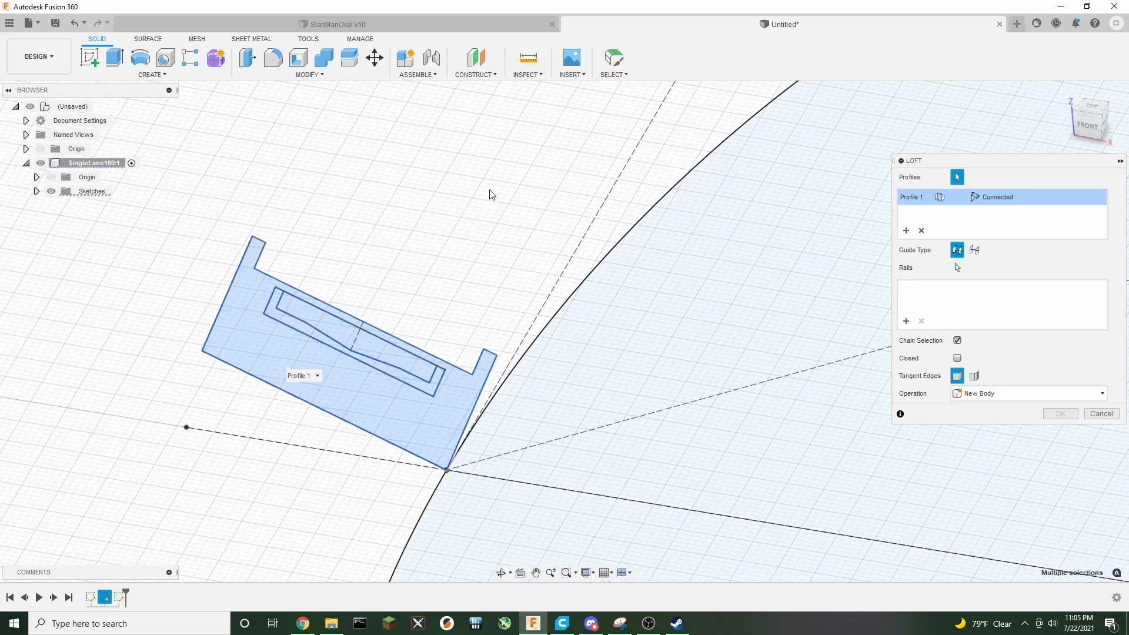
Add the tilted cross-section at the top of the ellipse as the second loft profile
{"action": "middle_click_drag", "start_coordinate": [491, 194], "coordinate": [231, 284]}
{"action": "scroll", "coordinate": [267, 297], "scroll_direction": "down", "scroll_amount": 5}
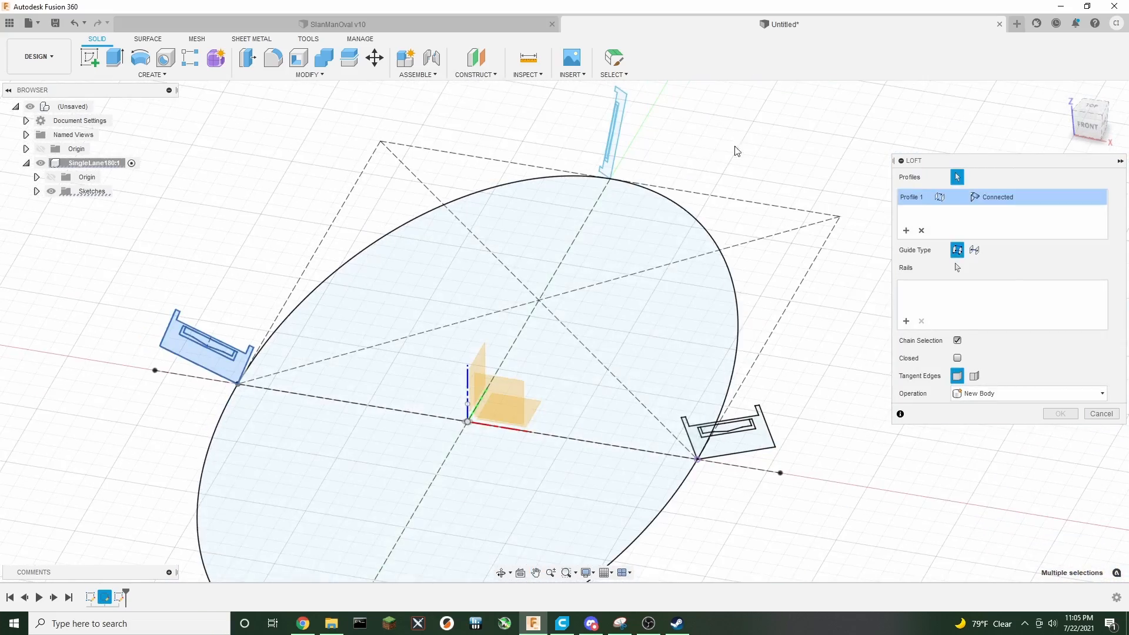
{"action": "middle_click_drag", "start_coordinate": [843, 120], "coordinate": [763, 213]}
{"action": "left_click_drag", "start_coordinate": [1092, 124], "coordinate": [1050, 135]}
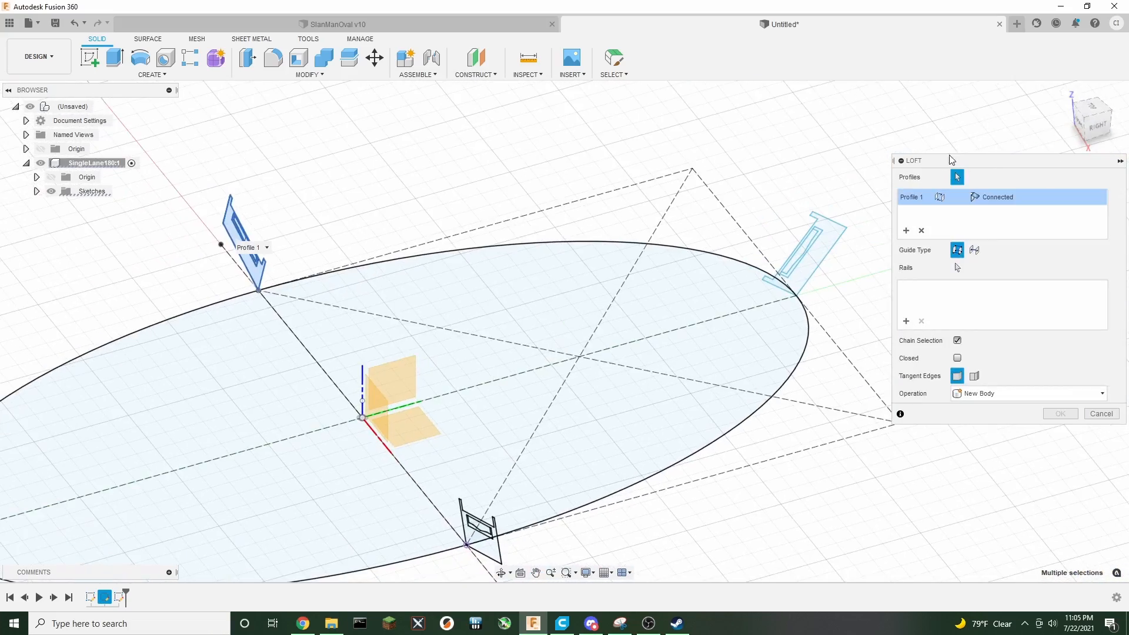
{"action": "middle_click_drag", "start_coordinate": [807, 170], "coordinate": [651, 171]}
{"action": "scroll", "coordinate": [688, 241], "scroll_direction": "up", "scroll_amount": 5}
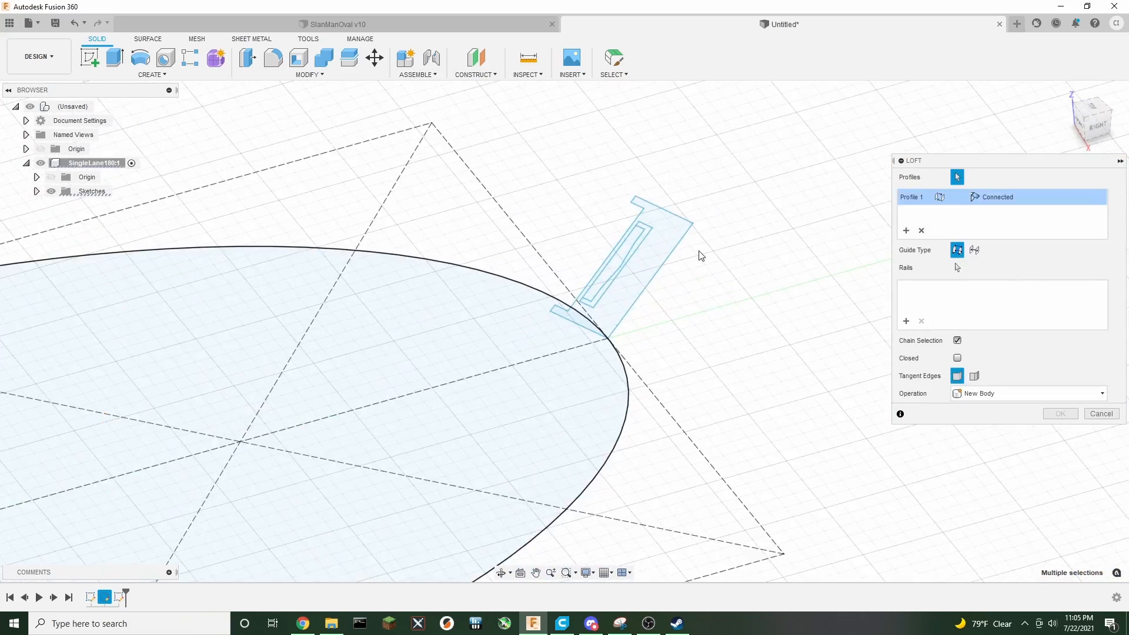
{"action": "left_click", "coordinate": [608, 276]}
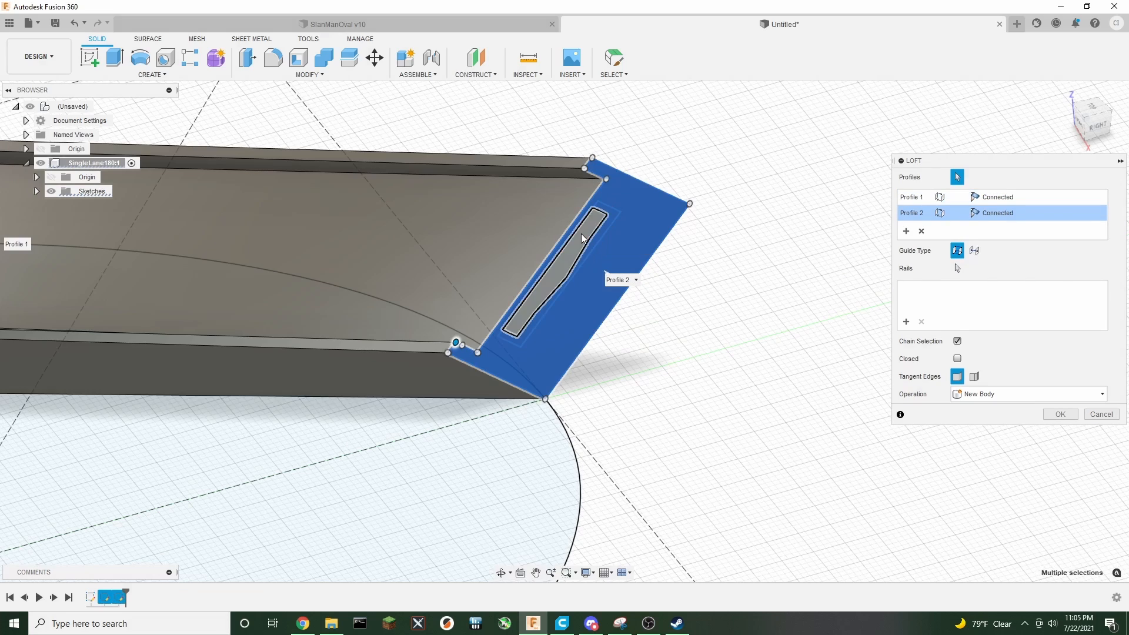
Add the cross-section at the ellipse's other end as the third loft profile
{"action": "scroll", "coordinate": [685, 381], "scroll_direction": "down", "scroll_amount": 3}
{"action": "scroll", "coordinate": [687, 381], "scroll_direction": "down", "scroll_amount": 1}
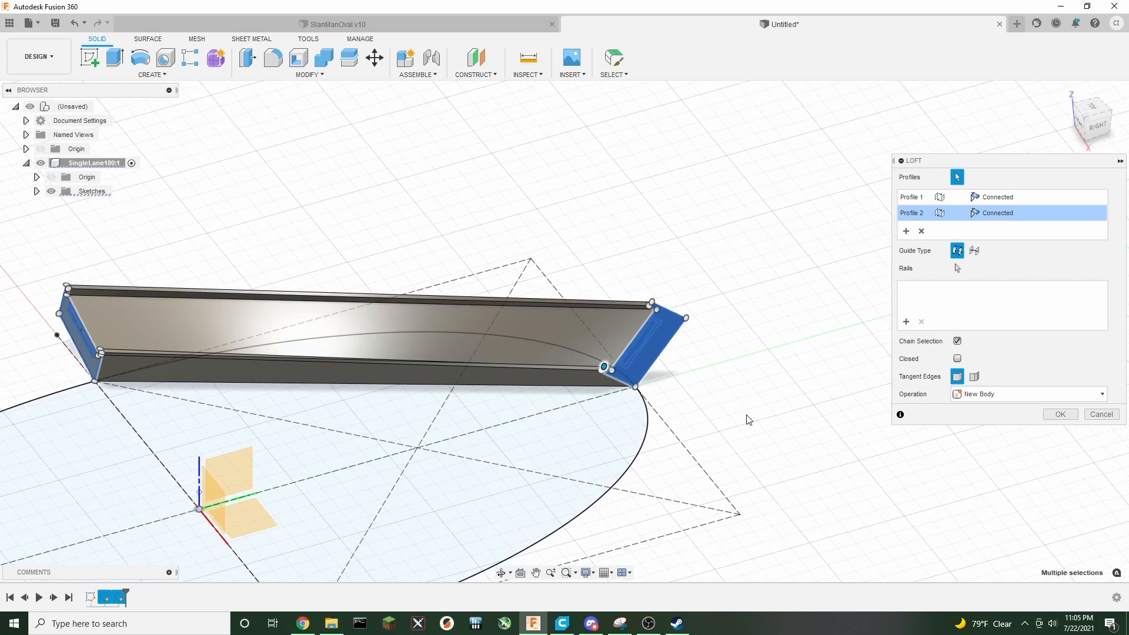
{"action": "middle_click_drag", "start_coordinate": [605, 522], "coordinate": [713, 357]}
{"action": "scroll", "coordinate": [387, 536], "scroll_direction": "up", "scroll_amount": 3}
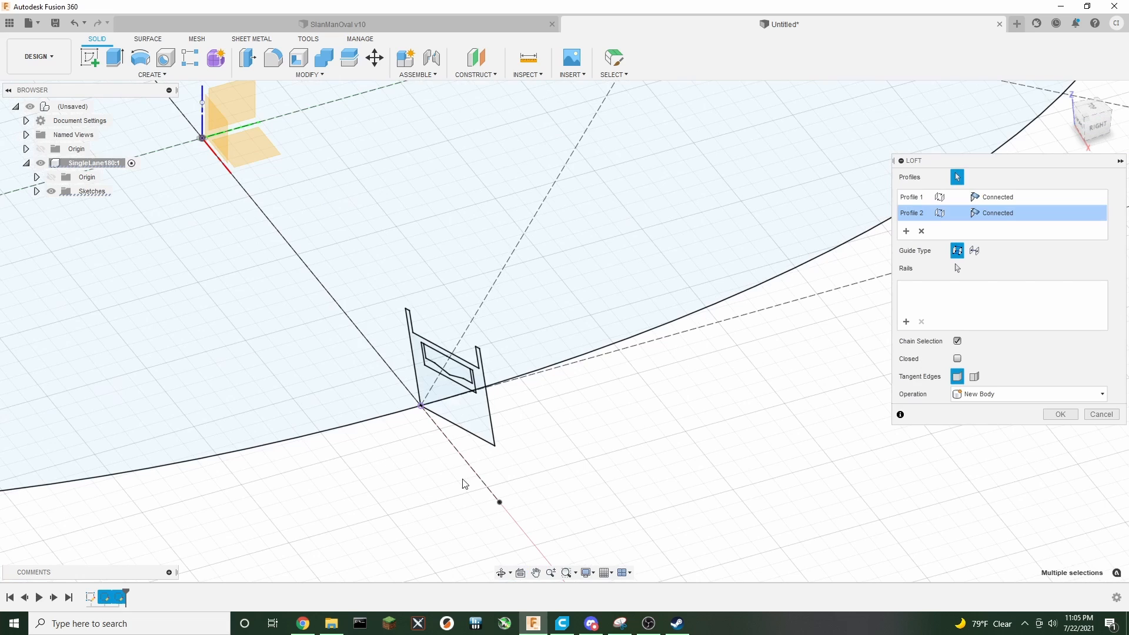
{"action": "left_click", "coordinate": [446, 402]}
Switch the loft guide type to centerline and pick the ellipse as the centerline
{"action": "scroll", "coordinate": [448, 405], "scroll_direction": "up", "scroll_amount": 2}
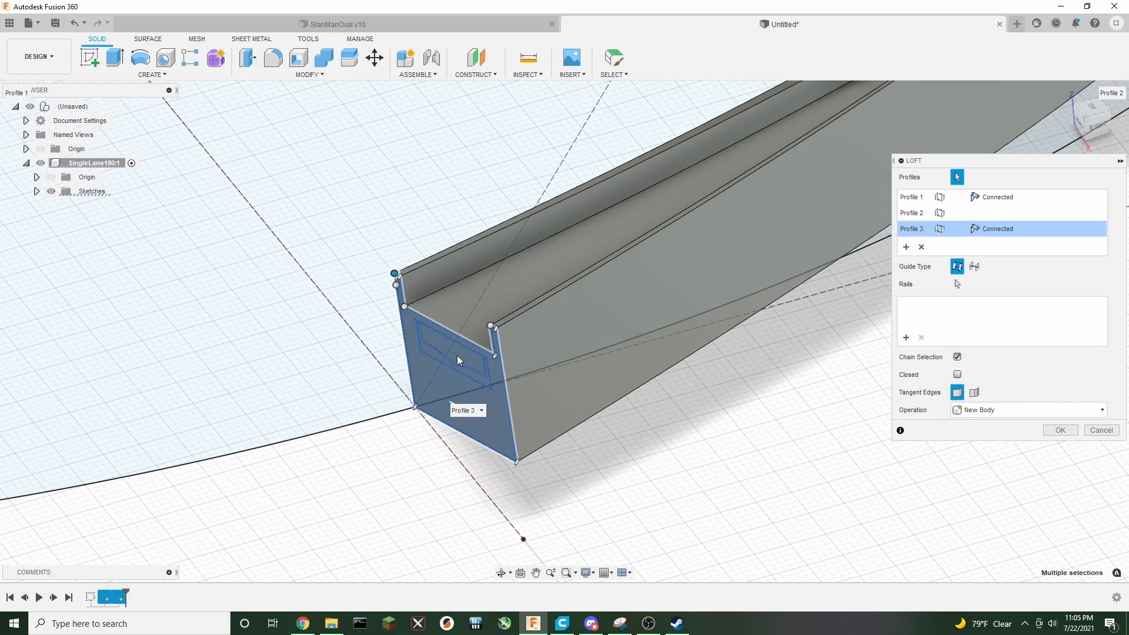
{"action": "scroll", "coordinate": [666, 421], "scroll_direction": "down", "scroll_amount": 3}
{"action": "scroll", "coordinate": [694, 433], "scroll_direction": "down", "scroll_amount": 5}
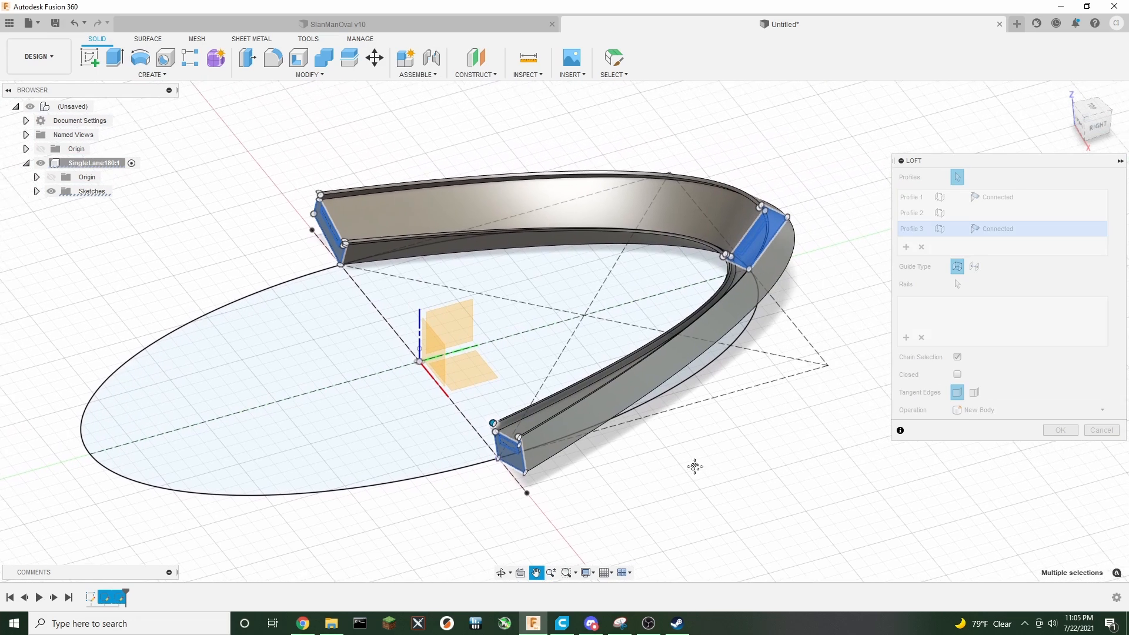
{"action": "left_click", "coordinate": [974, 267]}
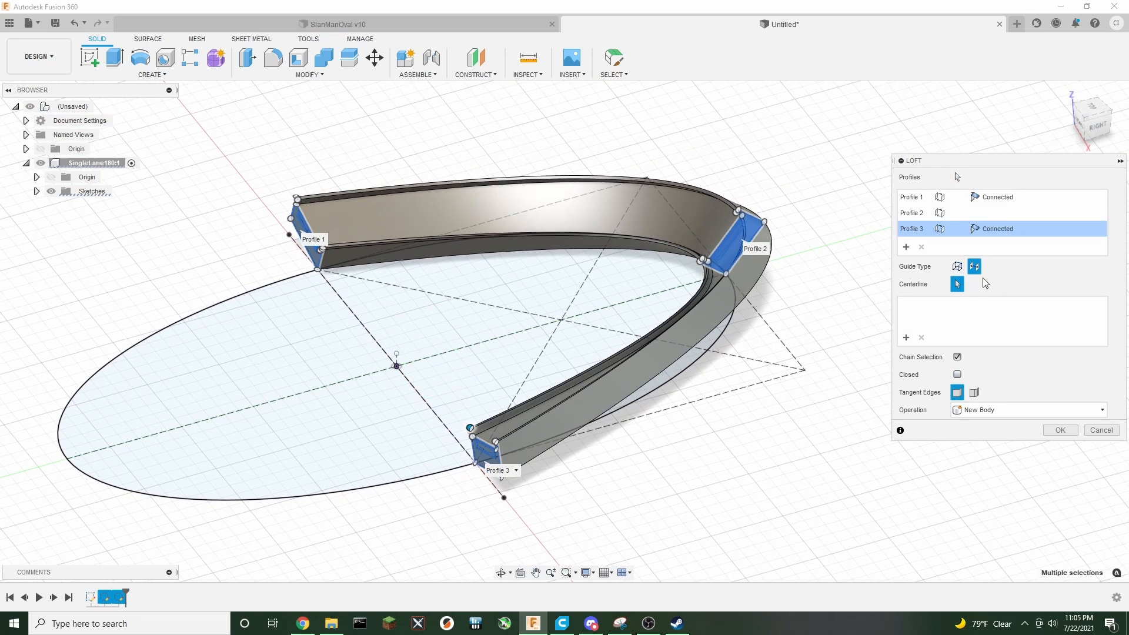
{"action": "left_click", "coordinate": [603, 245]}
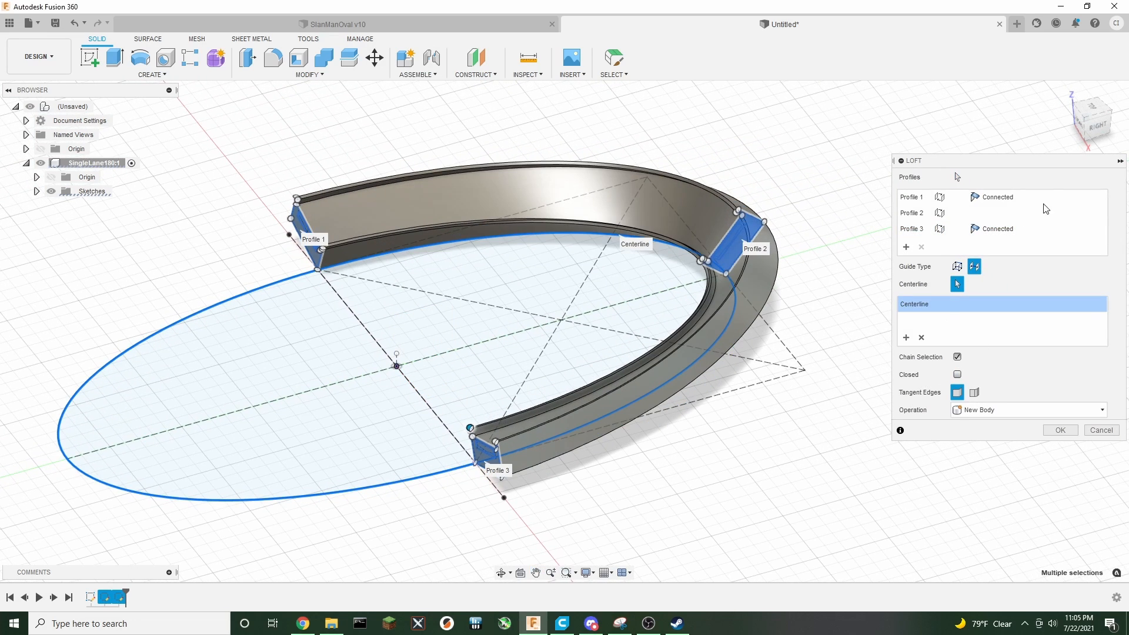
{"action": "mouse_move", "coordinate": [1081, 124]}
{"action": "left_mouse_down"}
{"action": "mouse_move", "coordinate": [1121, 109]}
{"action": "mouse_move", "coordinate": [1096, 171]}
{"action": "mouse_move", "coordinate": [1091, 118]}
{"action": "mouse_move", "coordinate": [1127, 126]}
{"action": "mouse_move", "coordinate": [1105, 129]}
{"action": "left_mouse_up"}
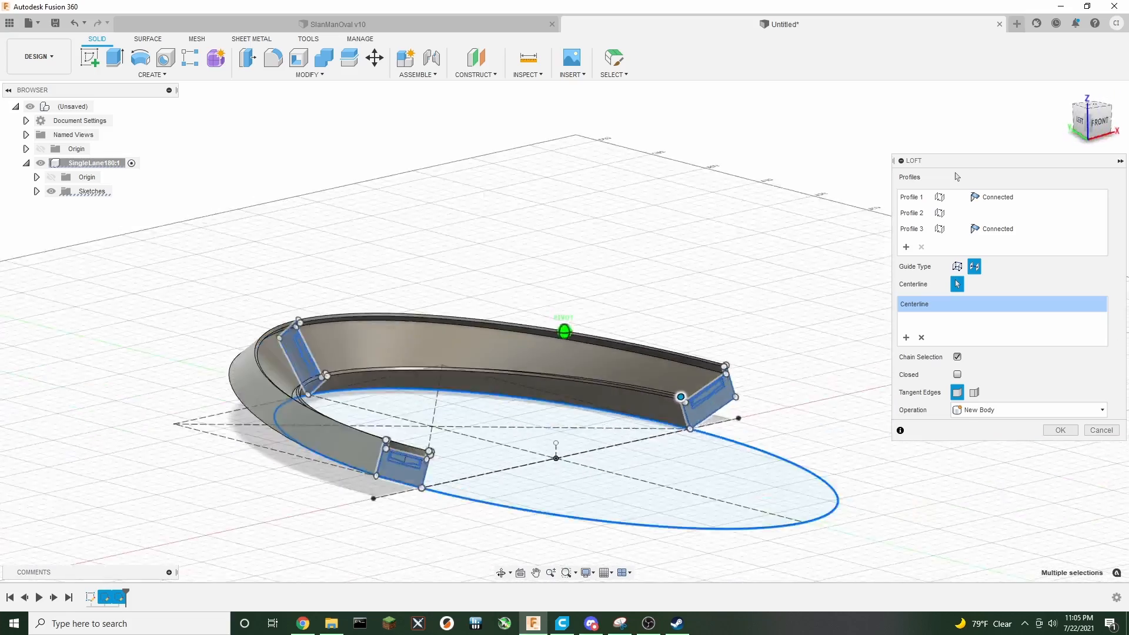
{"action": "middle_click_drag", "start_coordinate": [956, 176], "coordinate": [793, 117], "text": "shift"}
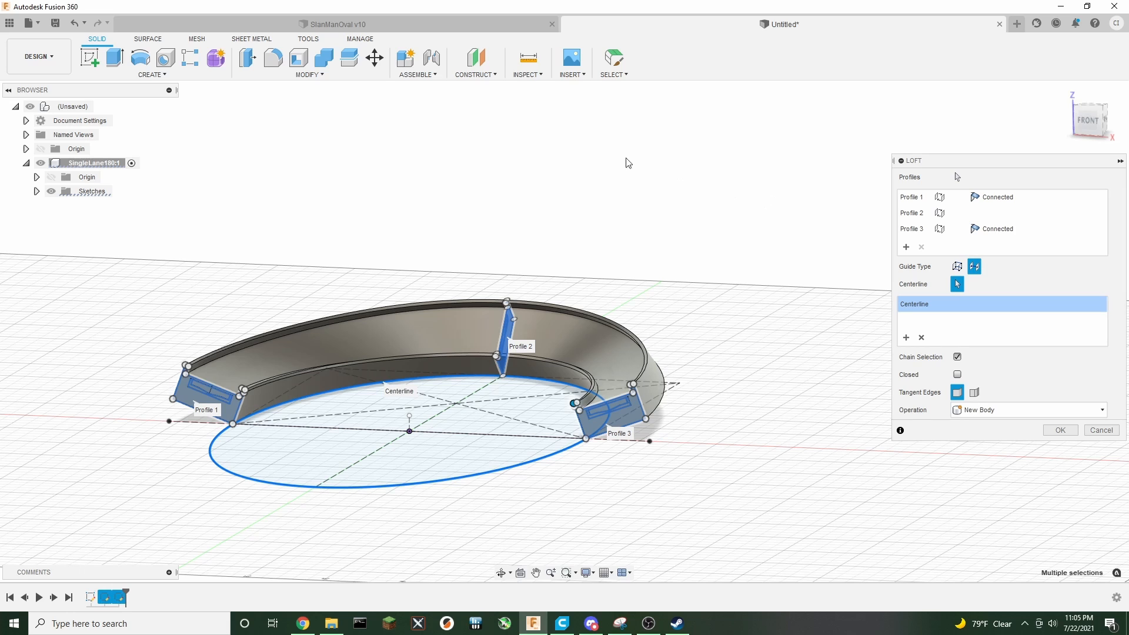
Switch to the SlanManOval v10 design and examine the end profile of its curved track
{"action": "left_click", "coordinate": [321, 30]}
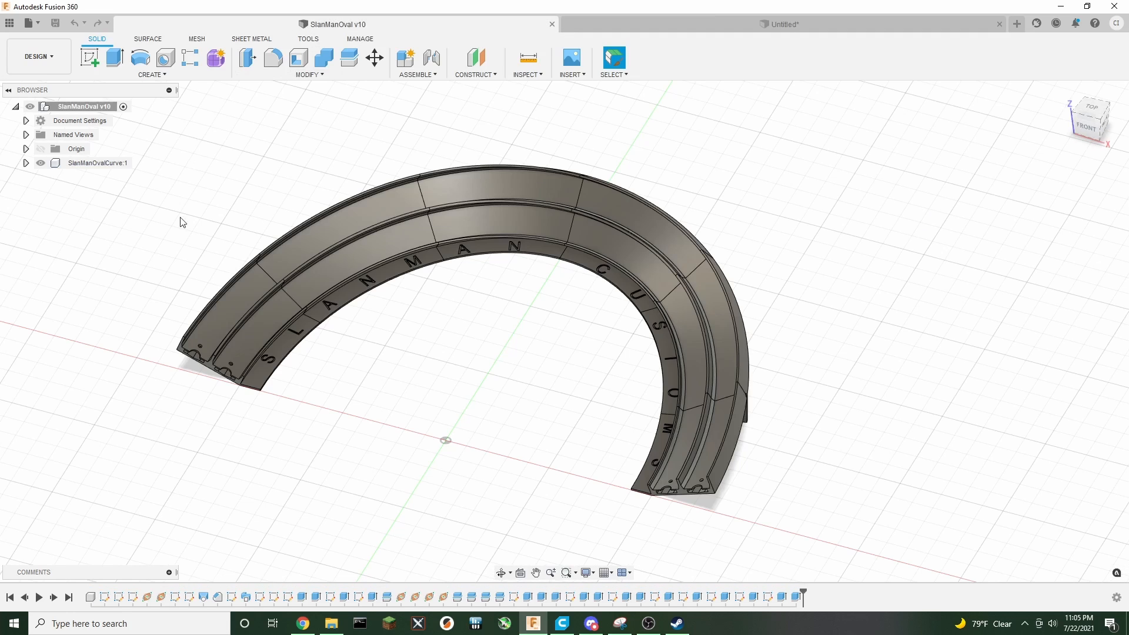
{"action": "scroll", "coordinate": [179, 366], "scroll_direction": "up", "scroll_amount": 5}
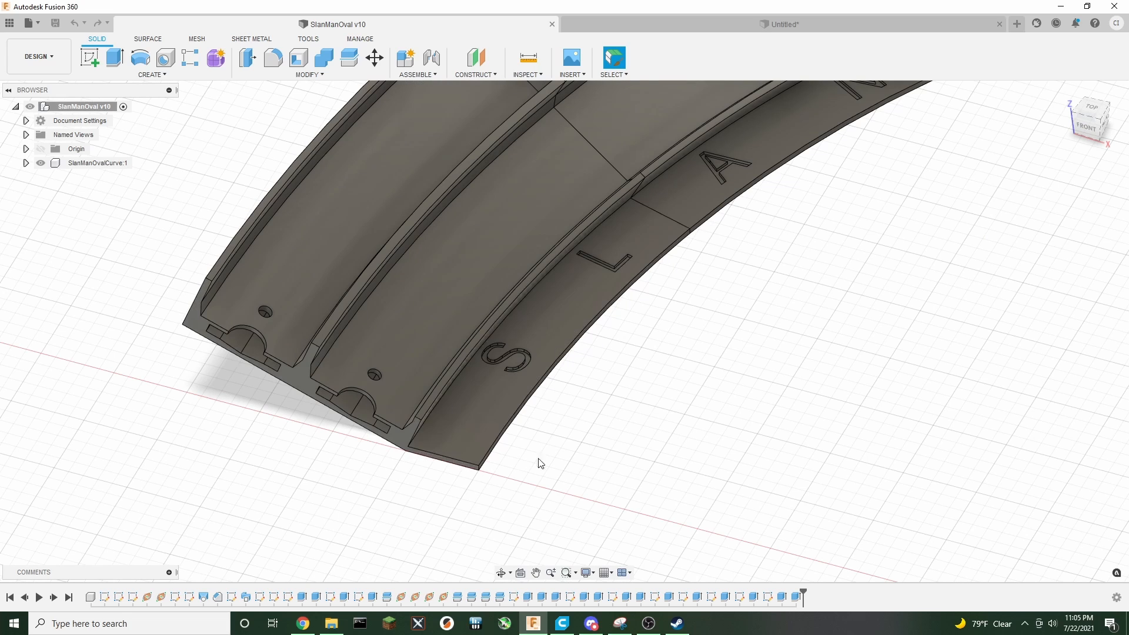
{"action": "scroll", "coordinate": [540, 463], "scroll_direction": "up", "scroll_amount": 3}
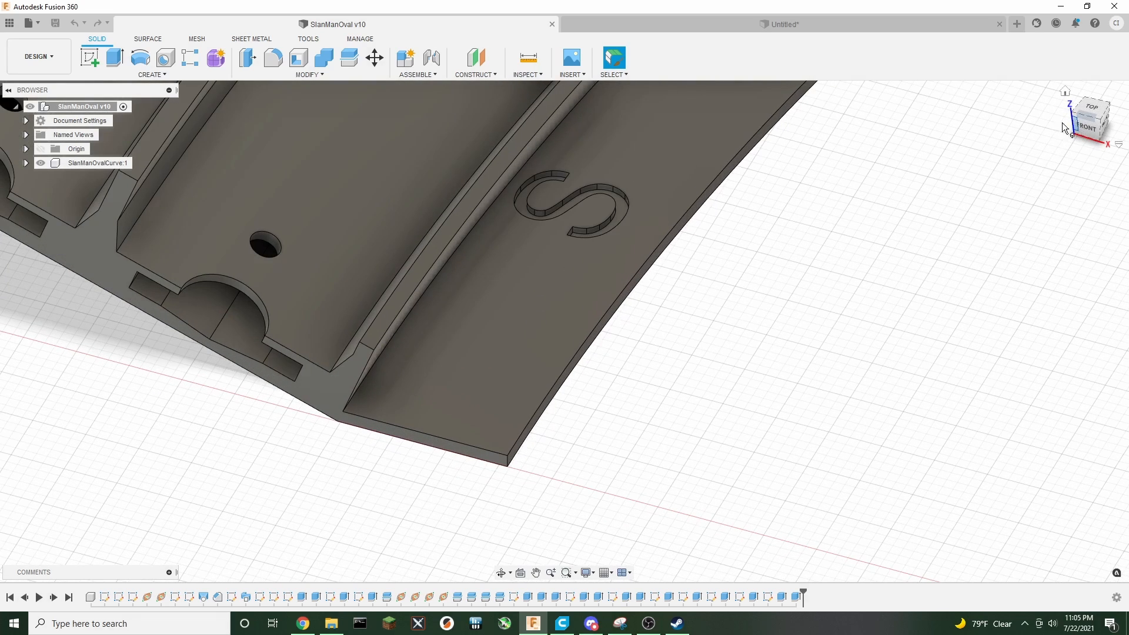
{"action": "left_click_drag", "start_coordinate": [1090, 128], "coordinate": [1113, 102]}
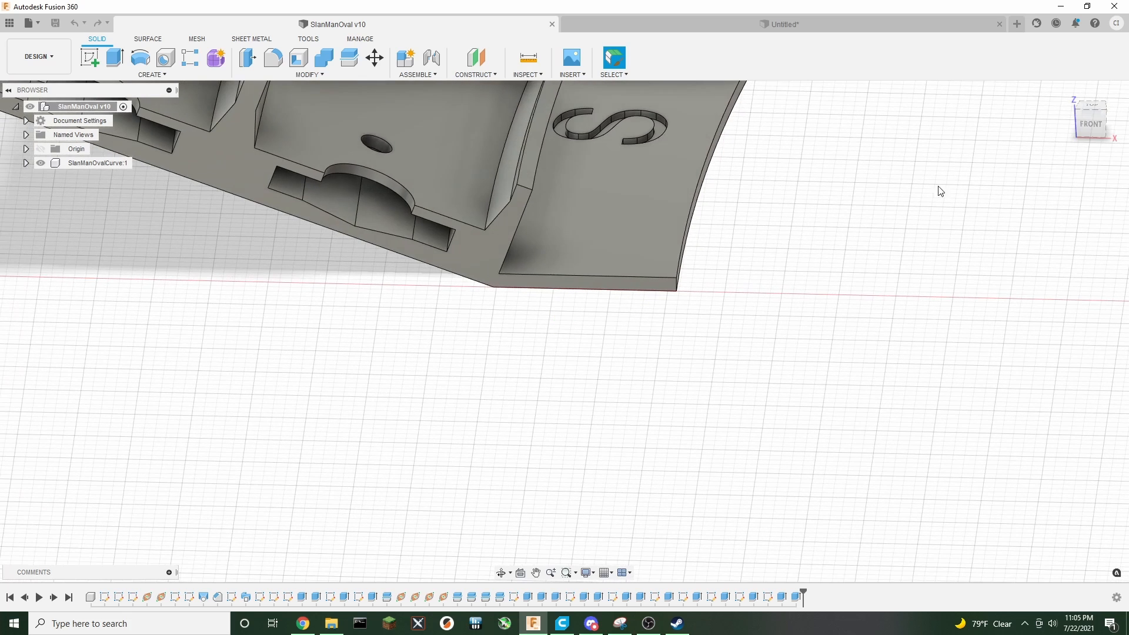
{"action": "middle_click_drag", "start_coordinate": [915, 186], "coordinate": [869, 243]}
{"action": "scroll", "coordinate": [873, 245], "scroll_direction": "down", "scroll_amount": 2}
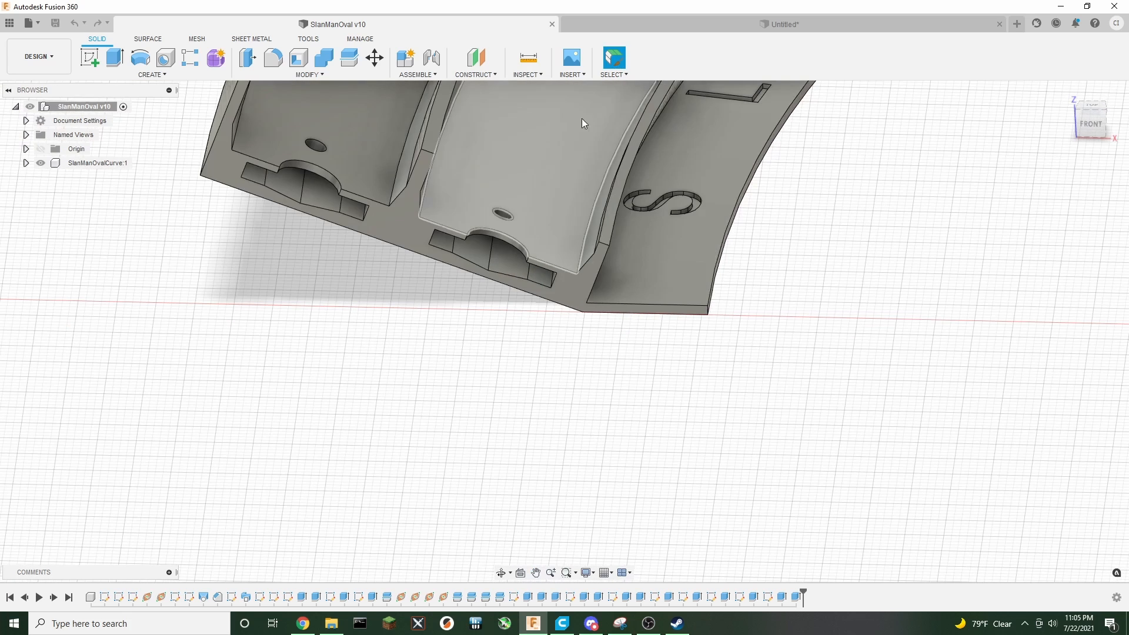
Measure the distance between the lane slot edge and the base edge at the track's end
{"action": "left_click", "coordinate": [528, 57]}
{"action": "left_click", "coordinate": [376, 206]}
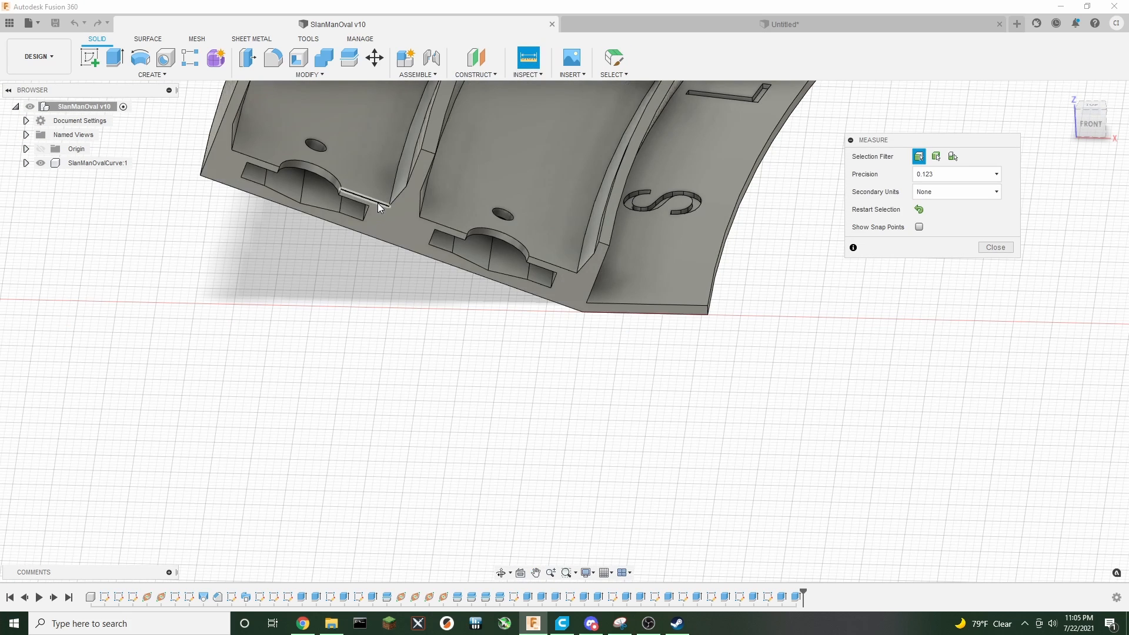
{"action": "left_click", "coordinate": [363, 234]}
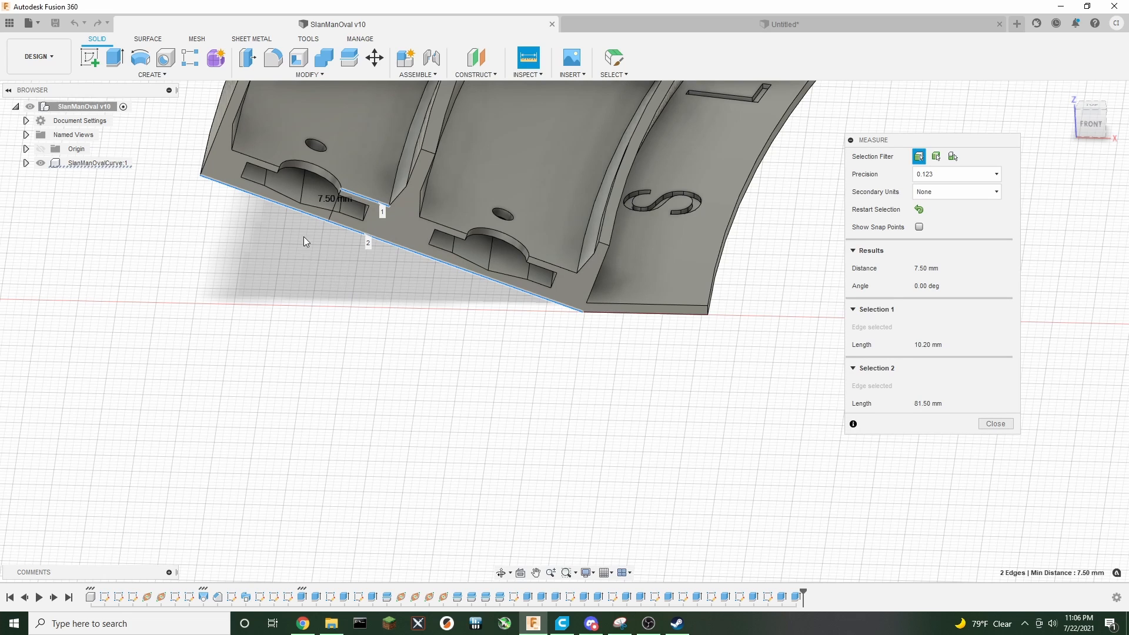
{"action": "middle_click_drag", "start_coordinate": [326, 271], "coordinate": [295, 322]}
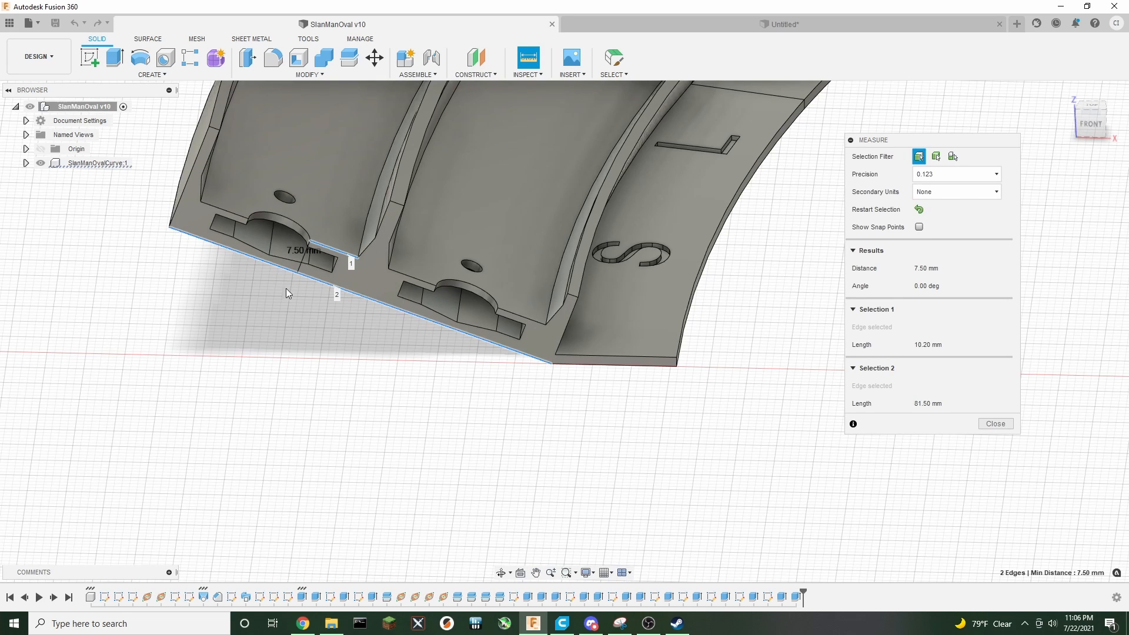
Back in the untitled design, set the TrackHeight parameter to 12.8 mm and close the Parameters dialog
{"action": "left_click", "coordinate": [717, 27]}
{"action": "left_click", "coordinate": [323, 75]}
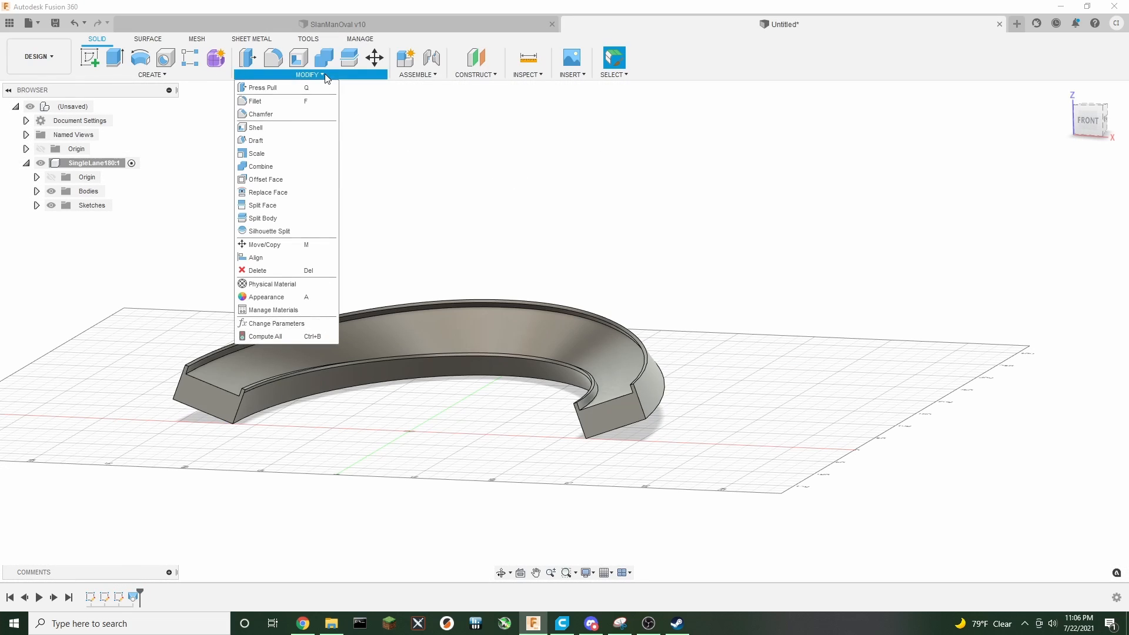
{"action": "left_click", "coordinate": [276, 323]}
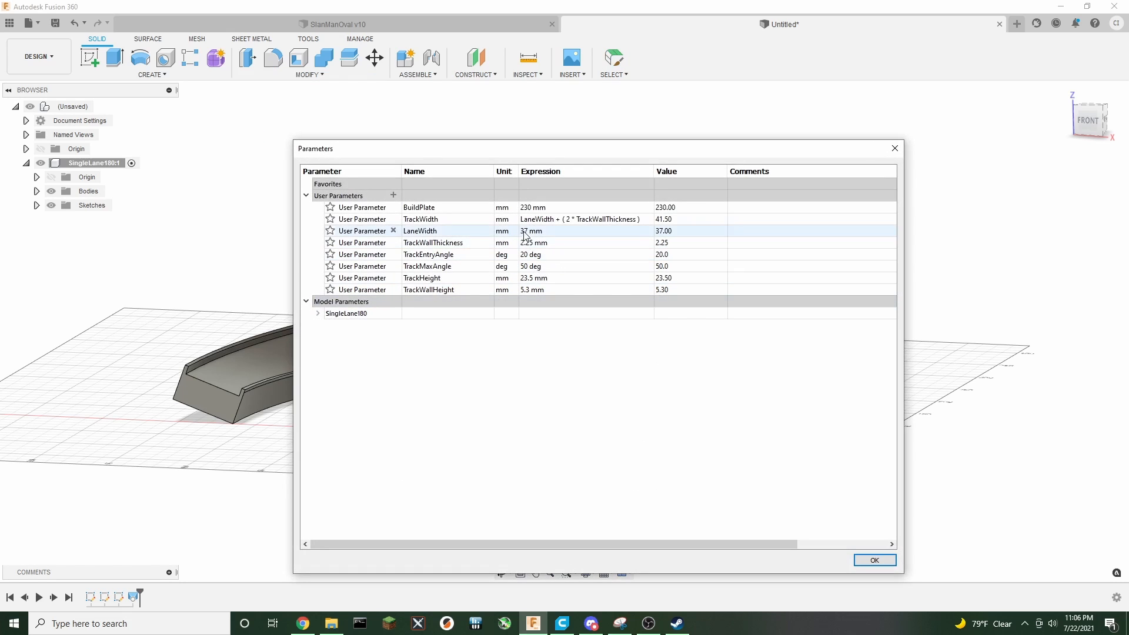
{"action": "double_click", "coordinate": [528, 279]}
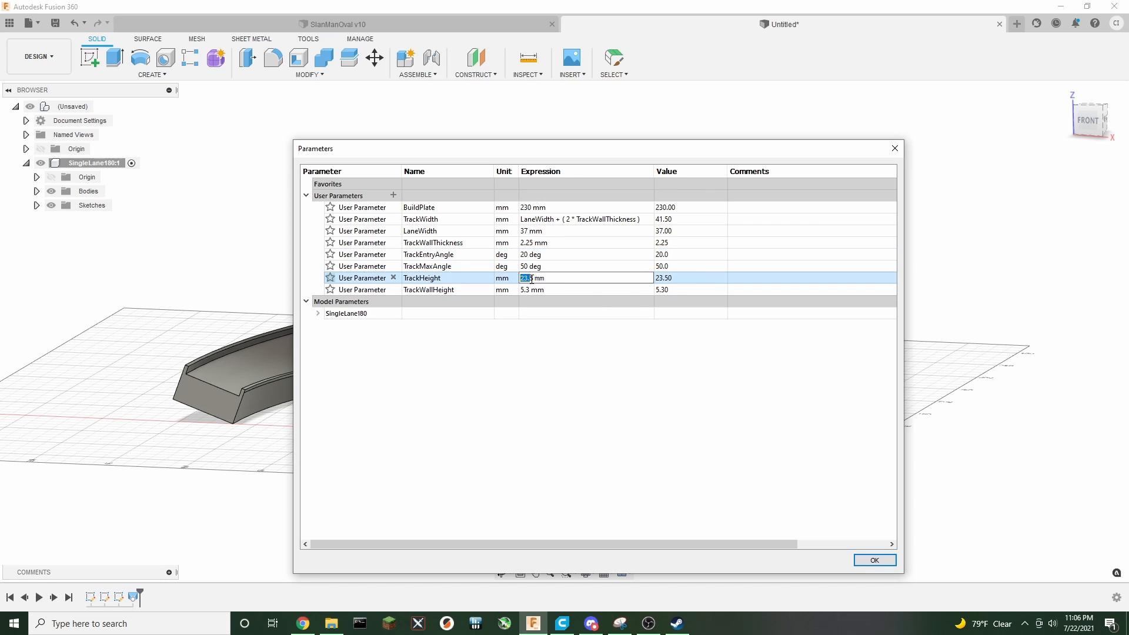
{"action": "left_click_drag", "start_coordinate": [511, 156], "coordinate": [905, 185]}
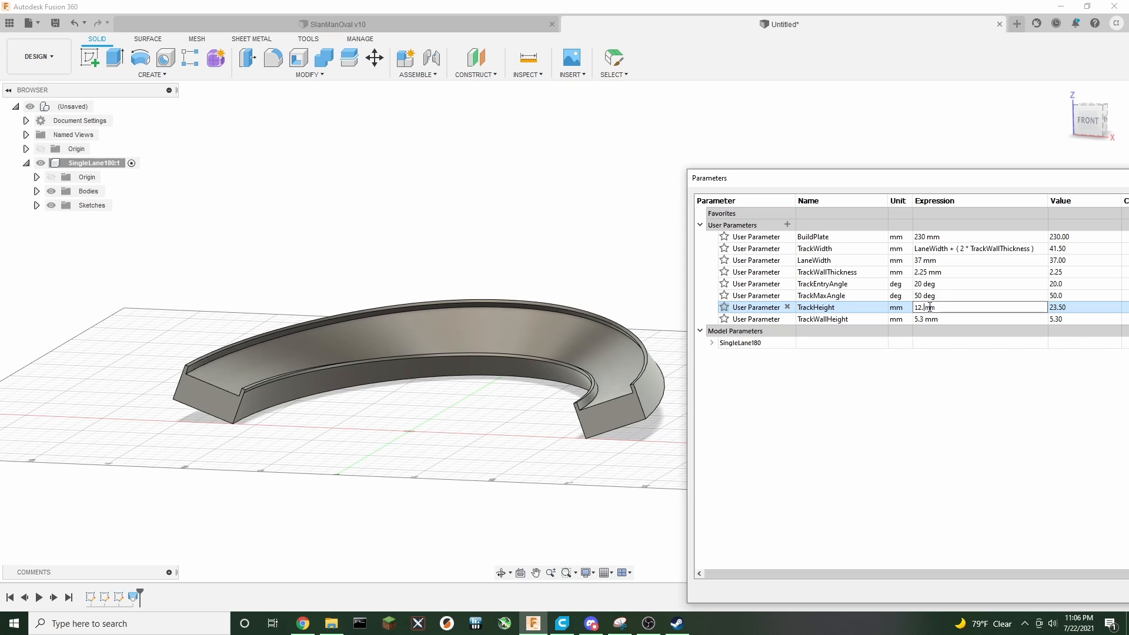
{"action": "key", "text": "Return"}
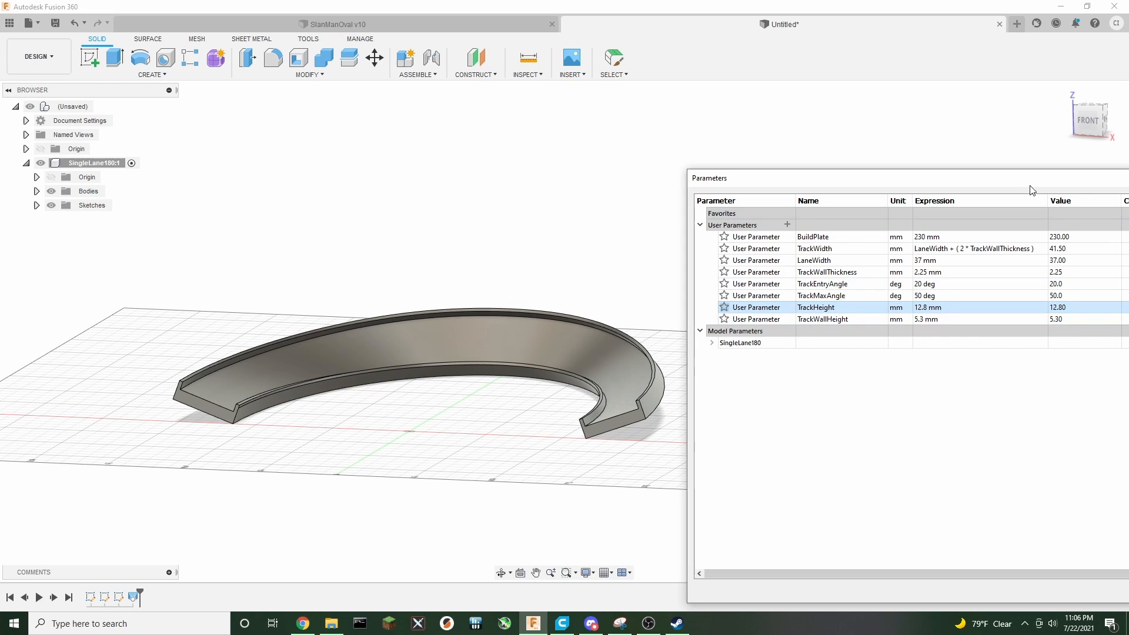
{"action": "left_click_drag", "start_coordinate": [1030, 189], "coordinate": [783, 150]}
{"action": "left_click", "coordinate": [1012, 548]}
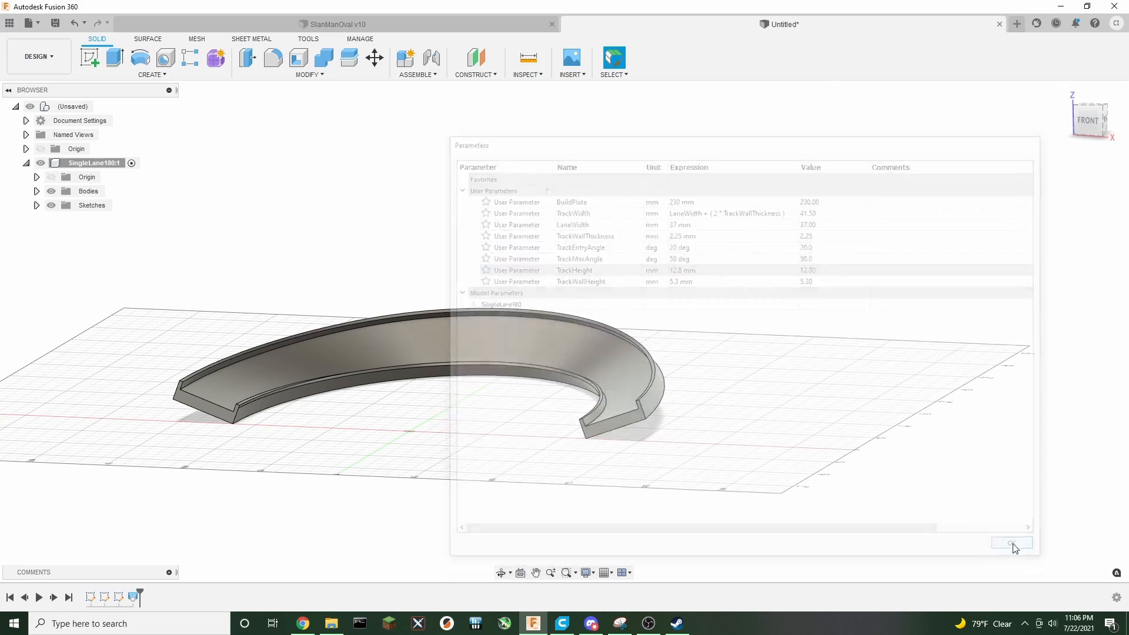
{"action": "left_click_drag", "start_coordinate": [1091, 123], "coordinate": [879, 137]}
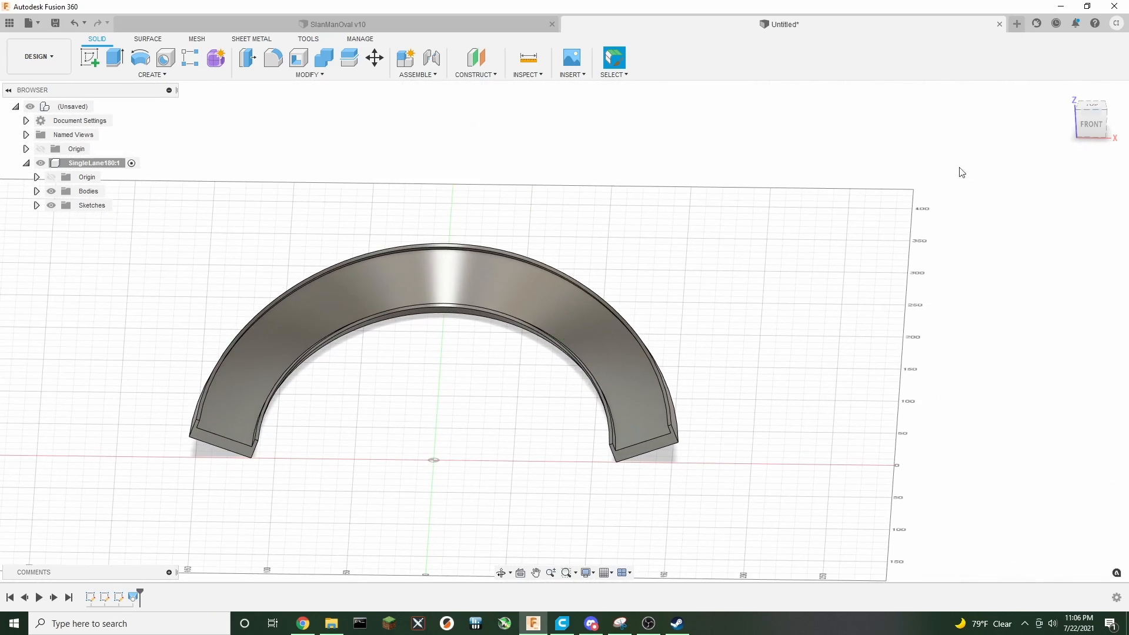
{"action": "middle_click_drag", "start_coordinate": [662, 223], "coordinate": [717, 227]}
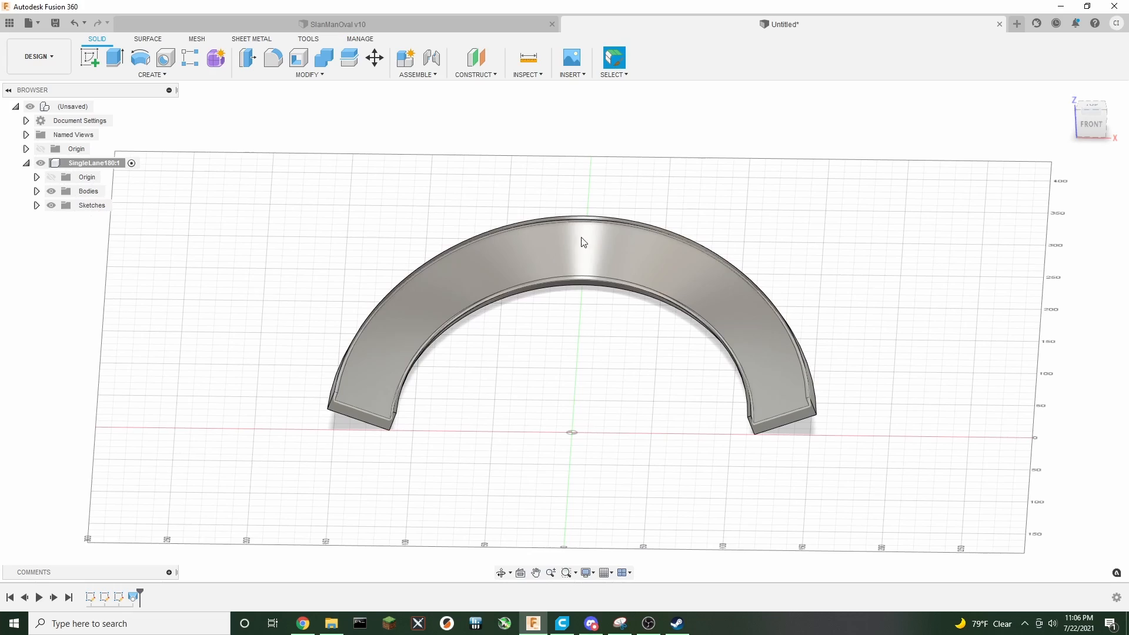
Try to chamfer the outer lane wall's top inside edge with 5.3 mm distances
{"action": "mouse_move", "coordinate": [1094, 126]}
{"action": "left_mouse_down"}
{"action": "mouse_move", "coordinate": [1122, 111]}
{"action": "mouse_move", "coordinate": [1118, 102]}
{"action": "mouse_move", "coordinate": [1099, 143]}
{"action": "mouse_move", "coordinate": [1091, 127]}
{"action": "left_mouse_up"}
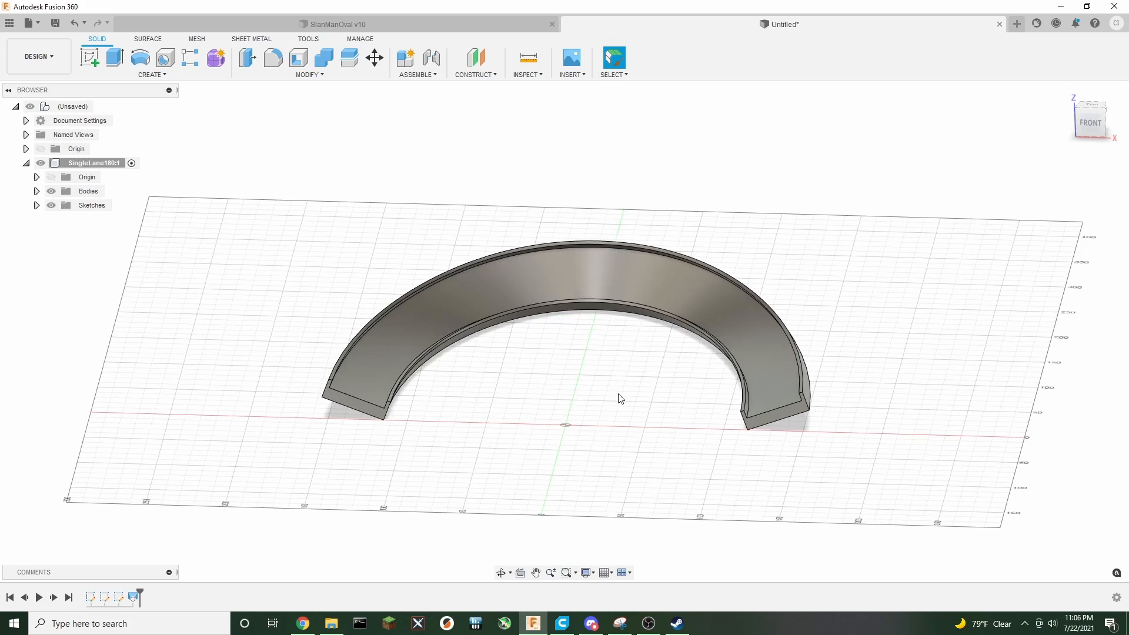
{"action": "middle_click_drag", "start_coordinate": [611, 385], "coordinate": [539, 376]}
{"action": "mouse_move", "coordinate": [1104, 134]}
{"action": "left_mouse_down"}
{"action": "mouse_move", "coordinate": [1106, 153]}
{"action": "mouse_move", "coordinate": [1105, 121]}
{"action": "mouse_move", "coordinate": [1094, 140]}
{"action": "left_mouse_up"}
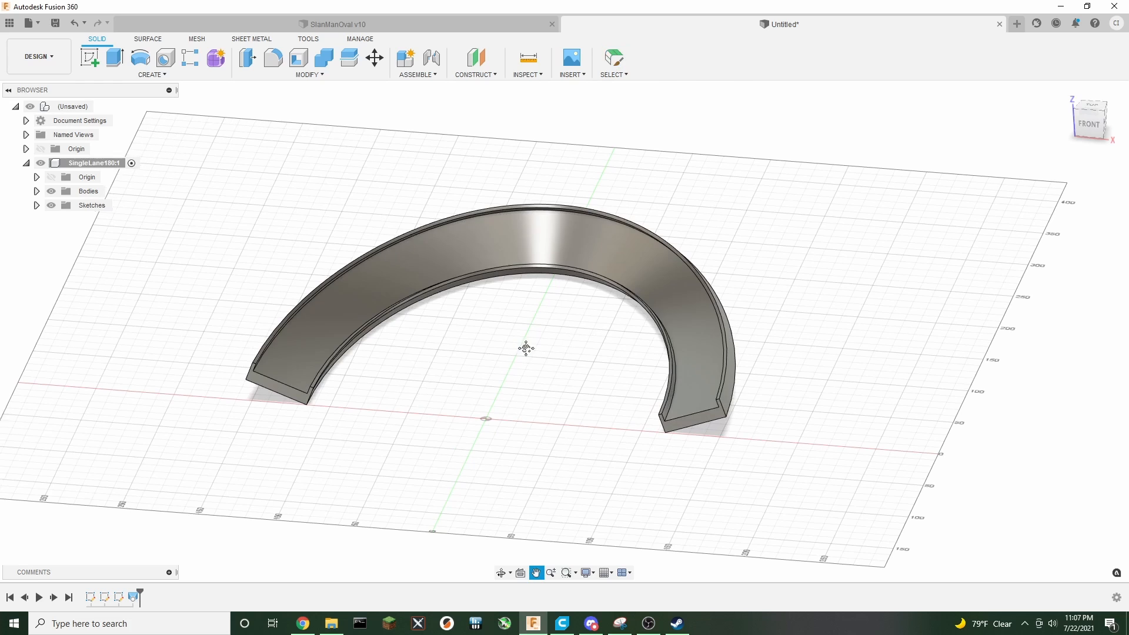
{"action": "middle_click_drag", "start_coordinate": [524, 345], "coordinate": [559, 345]}
{"action": "scroll", "coordinate": [541, 353], "scroll_direction": "up", "scroll_amount": 3}
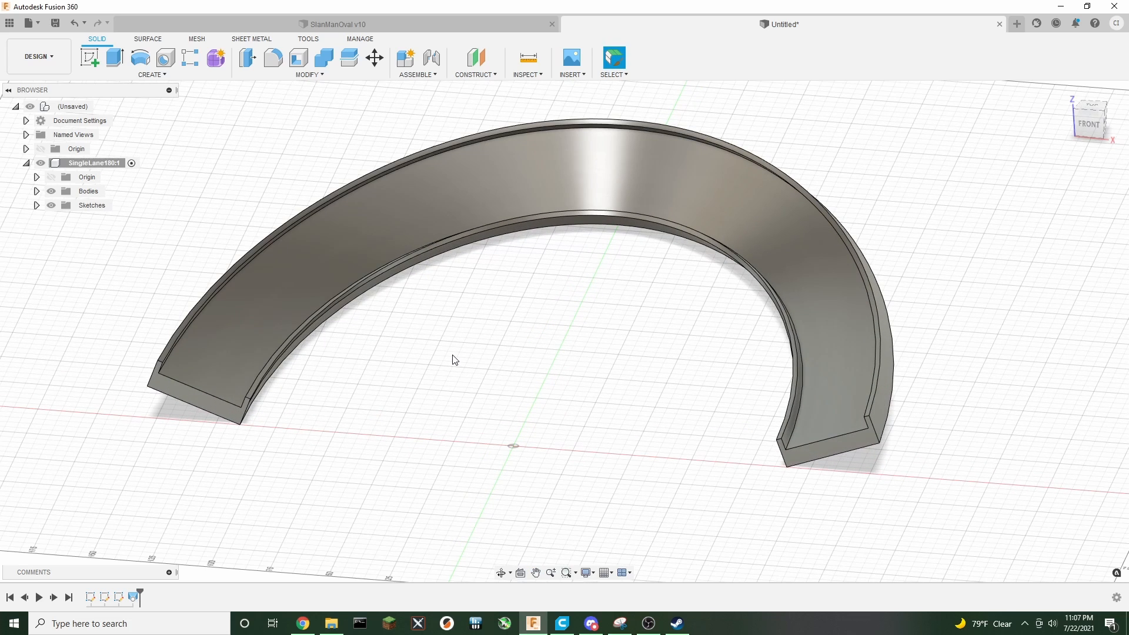
{"action": "middle_click_drag", "start_coordinate": [453, 355], "coordinate": [546, 380]}
{"action": "left_click_drag", "start_coordinate": [1090, 134], "coordinate": [1064, 133]}
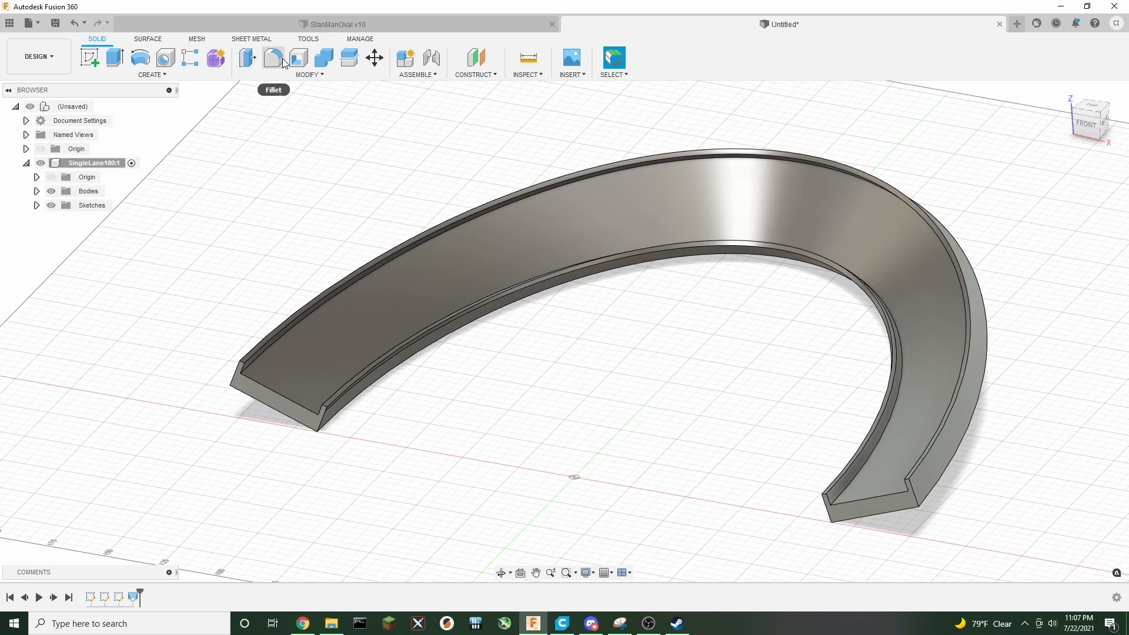
{"action": "left_click", "coordinate": [307, 74]}
{"action": "left_click", "coordinate": [274, 114]}
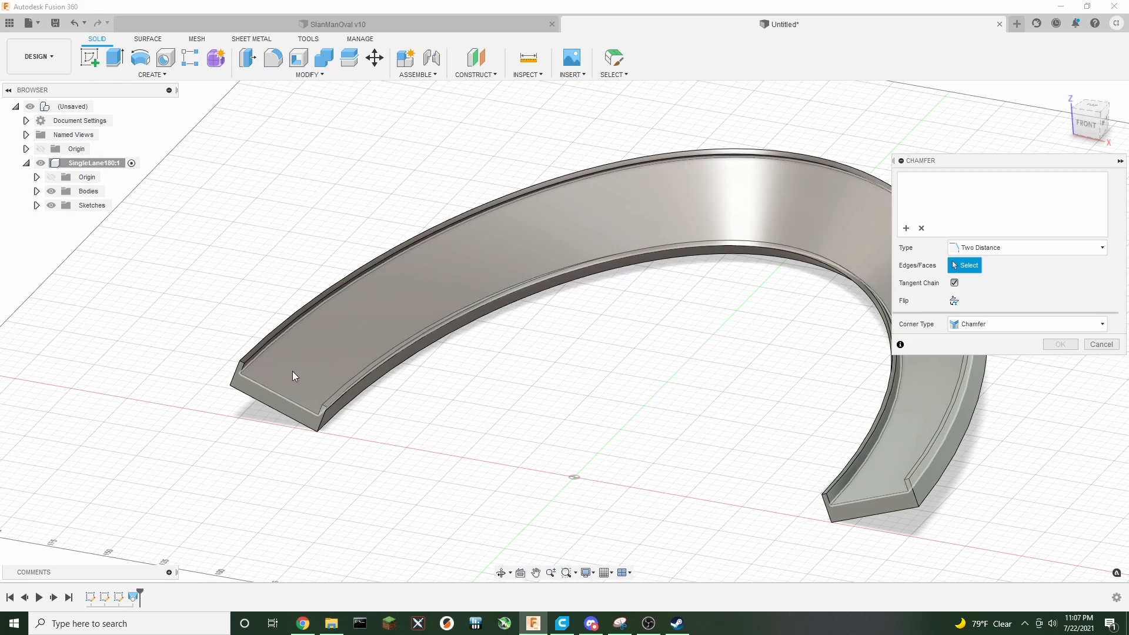
{"action": "left_click", "coordinate": [276, 344]}
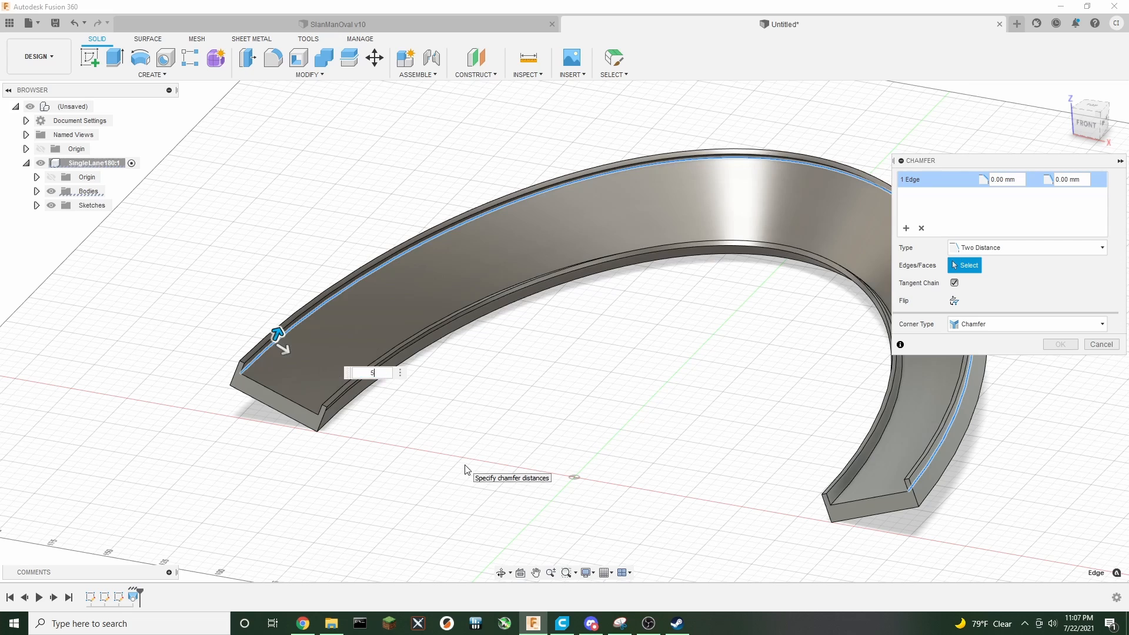
{"action": "key", "text": "Return"}
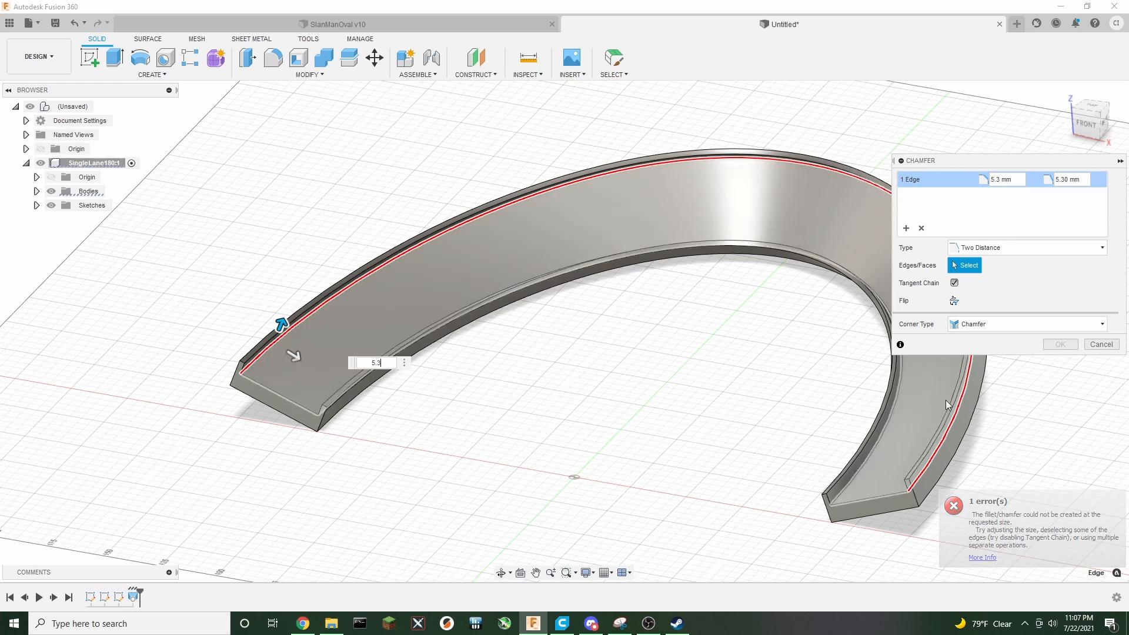
{"action": "left_click", "coordinate": [1100, 346]}
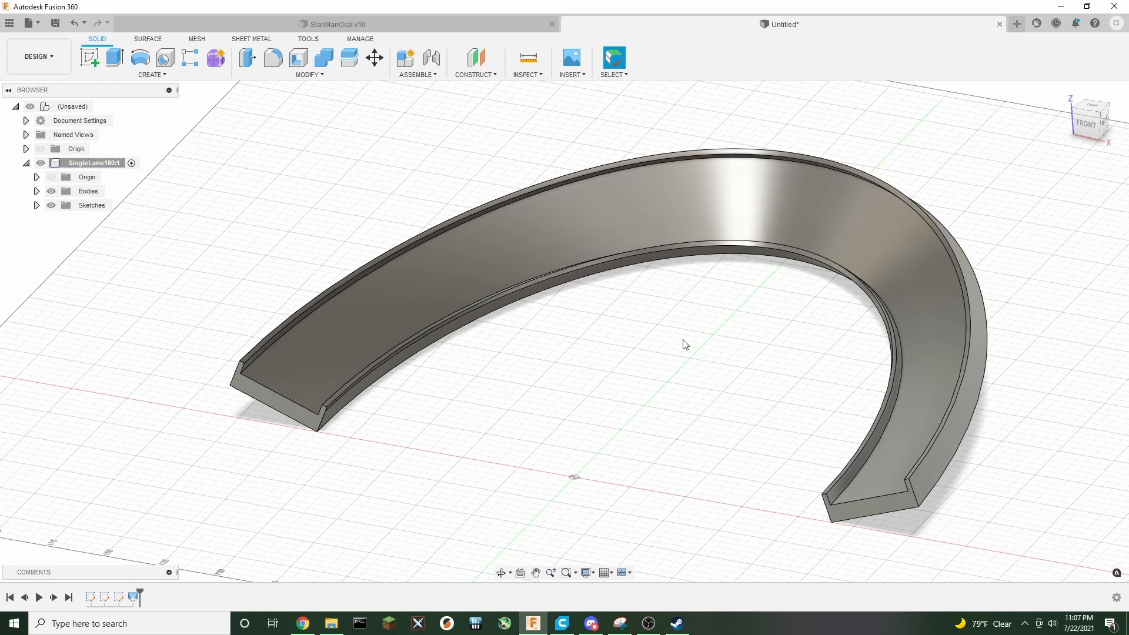
Set the TrackWallHeight parameter to 5.35 mm in the Parameters dialog
{"action": "left_click", "coordinate": [311, 77]}
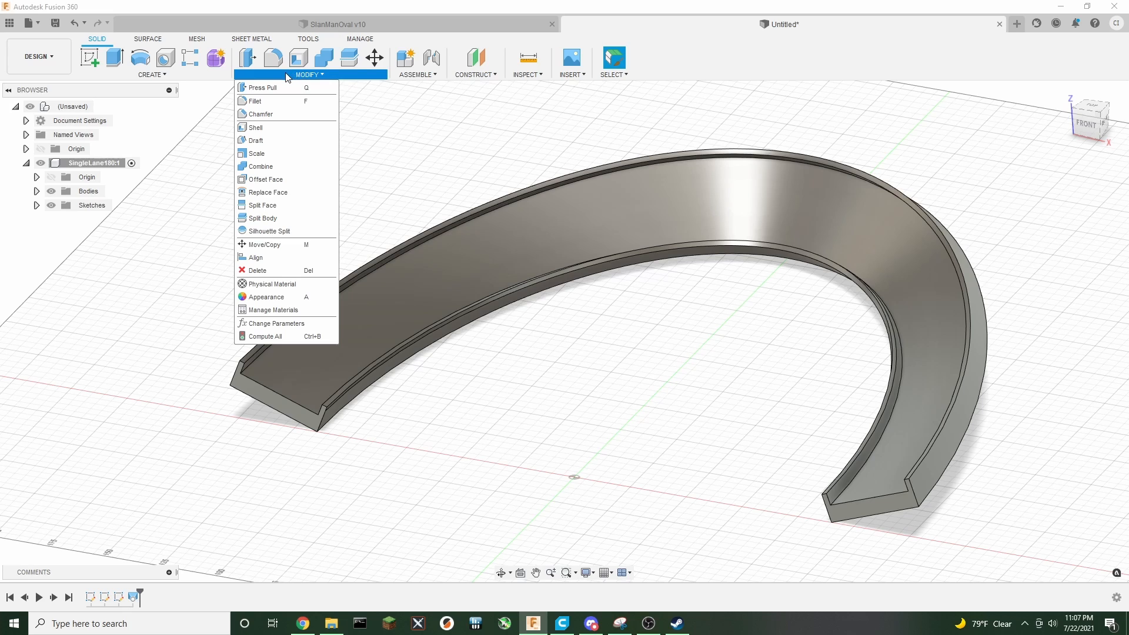
{"action": "left_click", "coordinate": [268, 324]}
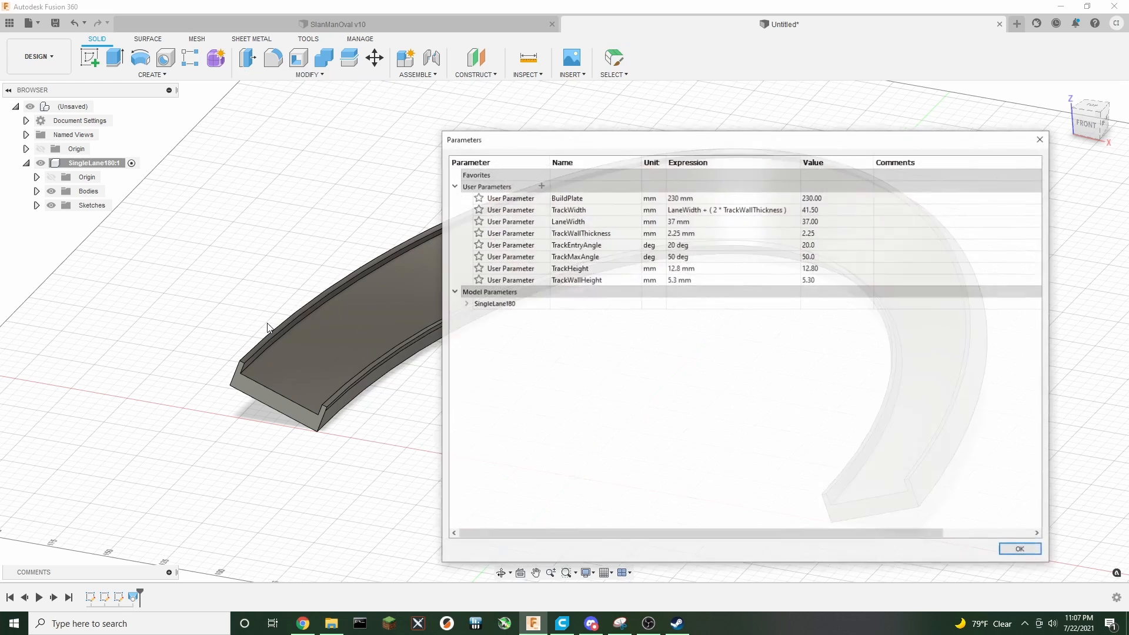
{"action": "left_click", "coordinate": [678, 281]}
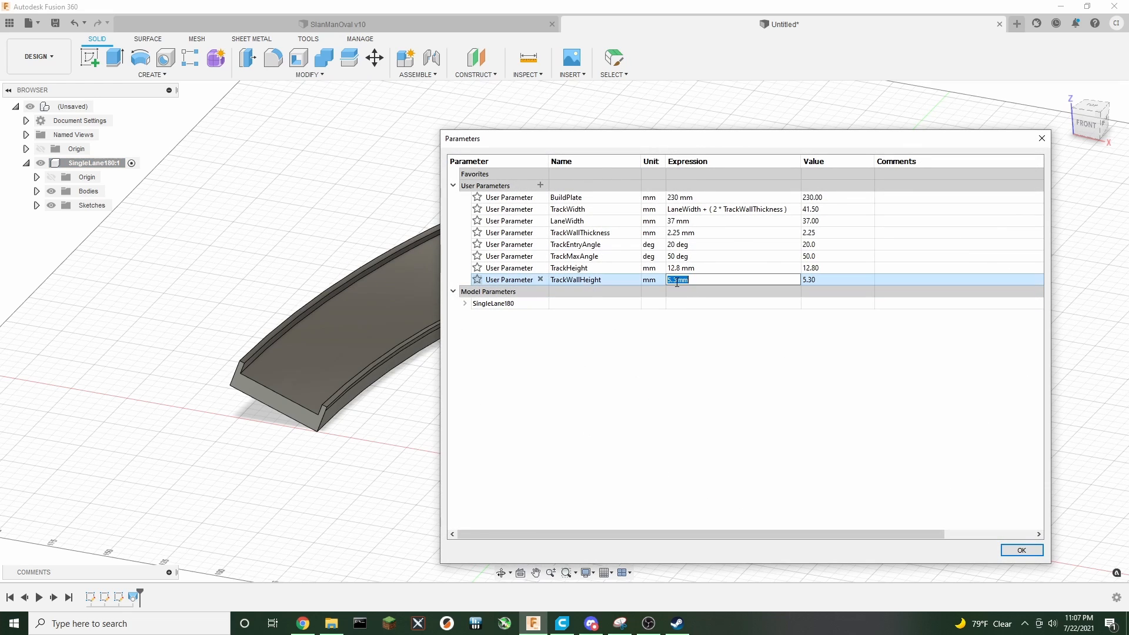
{"action": "left_click", "coordinate": [677, 280]}
{"action": "type", "text": "5"}
{"action": "left_click", "coordinate": [1014, 550]}
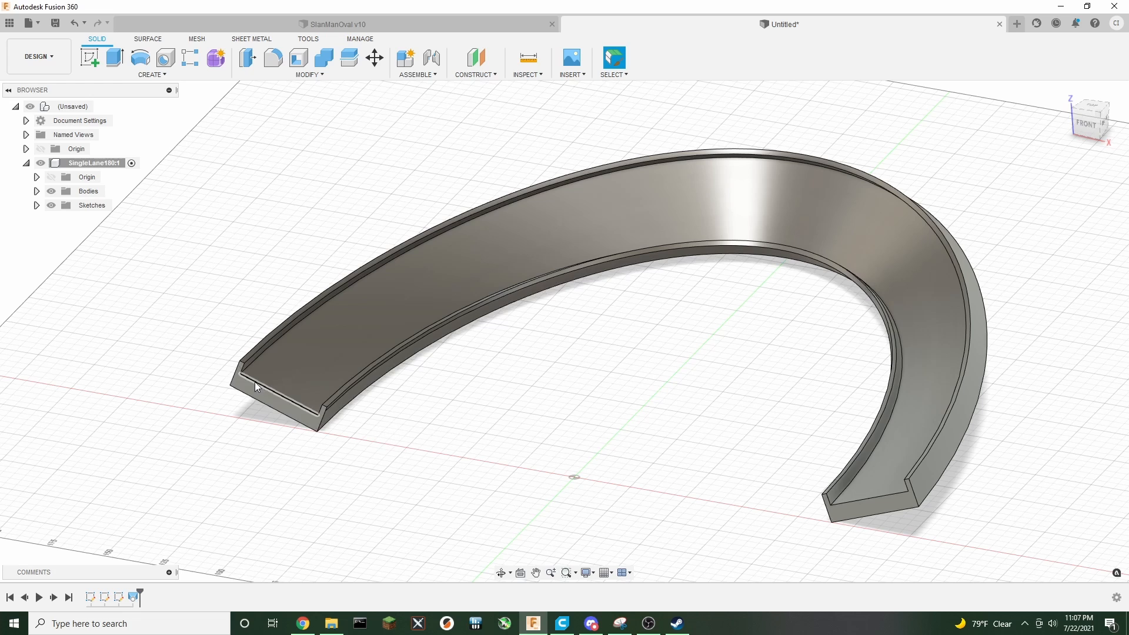
Chamfer the outer lane wall's inside edge with two distances of 5.3 mm and 1.75 mm
{"action": "left_click", "coordinate": [251, 364]}
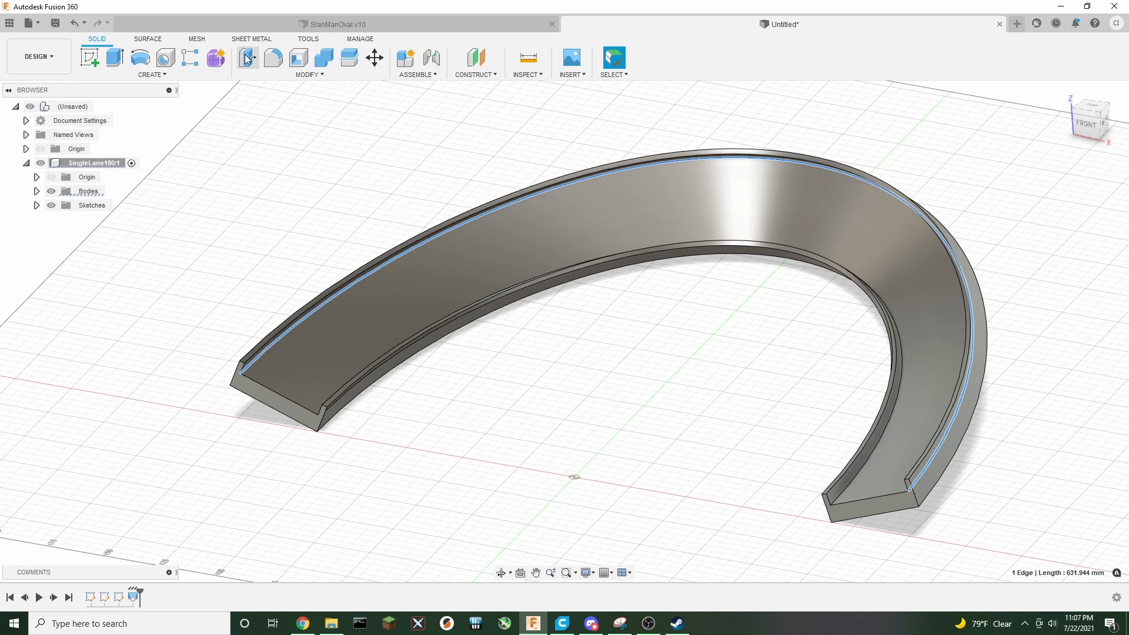
{"action": "left_click", "coordinate": [305, 74]}
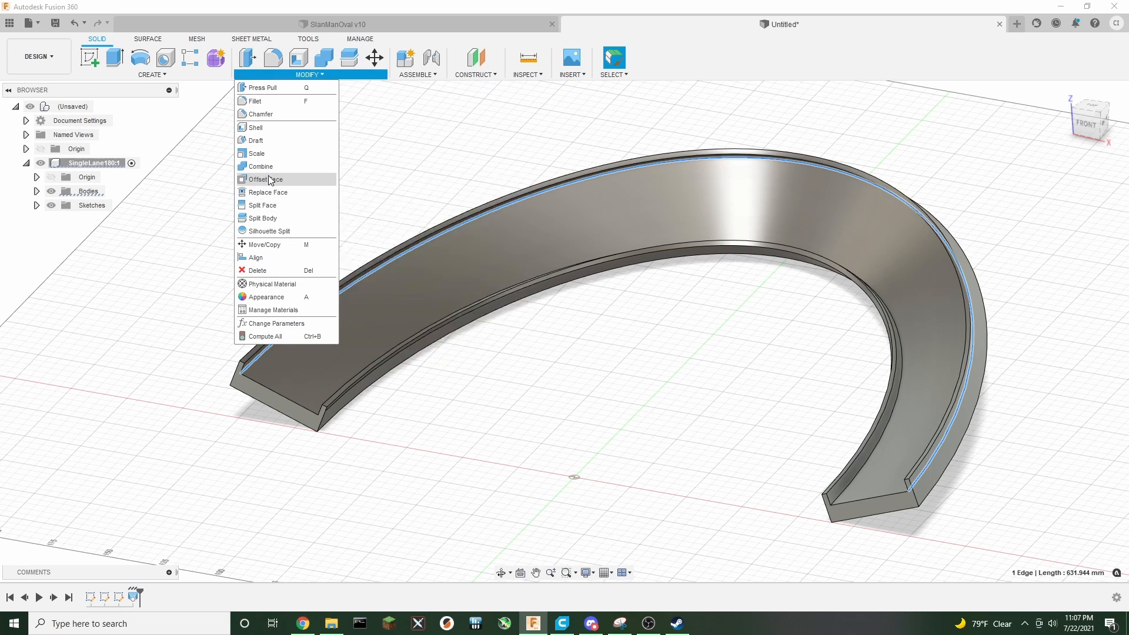
{"action": "left_click", "coordinate": [260, 114]}
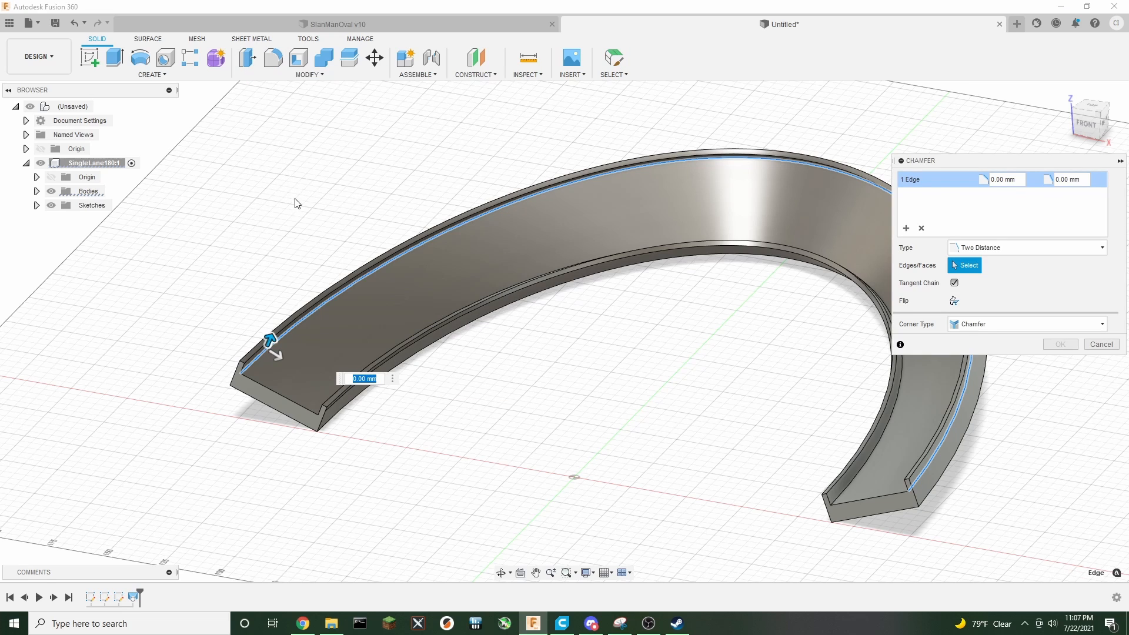
{"action": "type", "text": "5.3"}
{"action": "key", "text": "Return"}
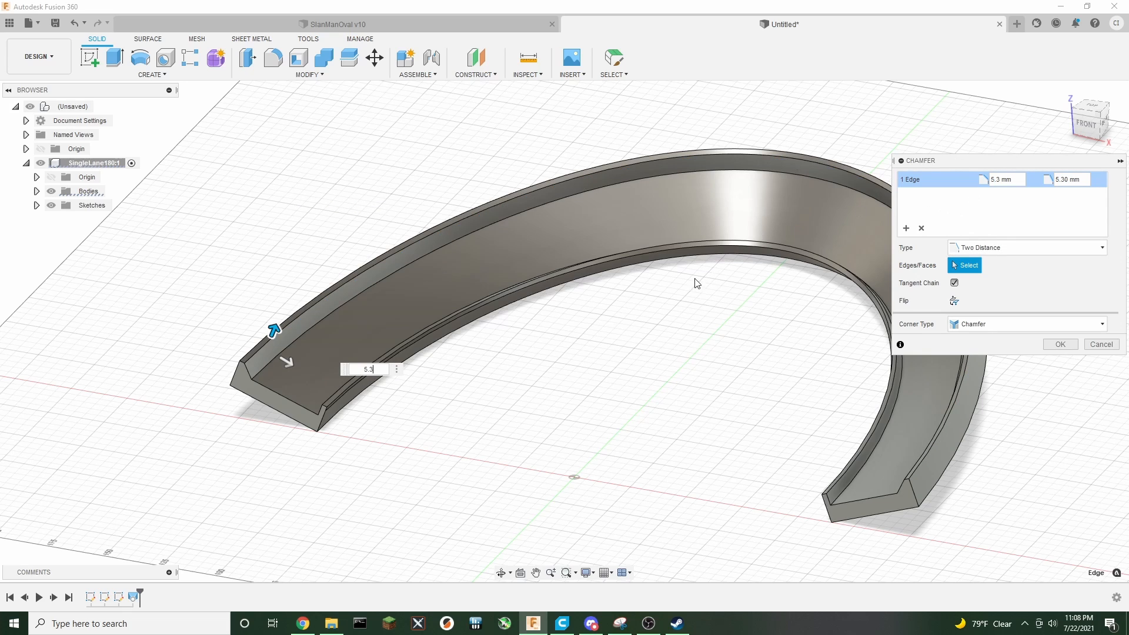
{"action": "key", "text": "Tab"}
{"action": "type", "text": "1.75"}
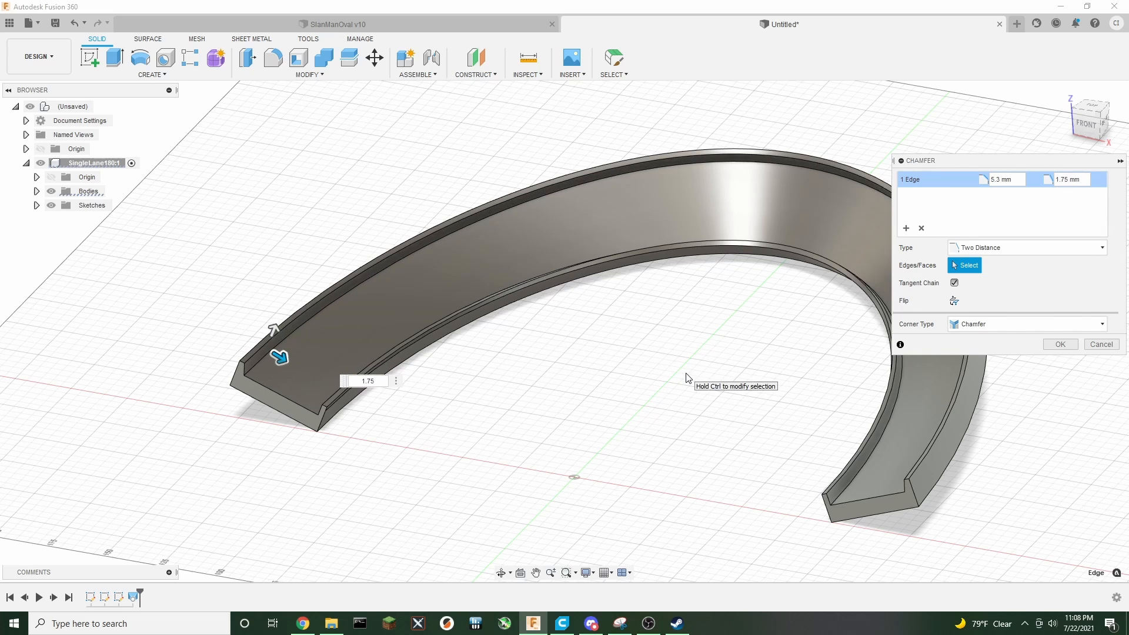
Try adding the inner wall edge at 1.75 mm and 5.3 mm, discard that set, and apply the chamfer
{"action": "left_click", "coordinate": [906, 231]}
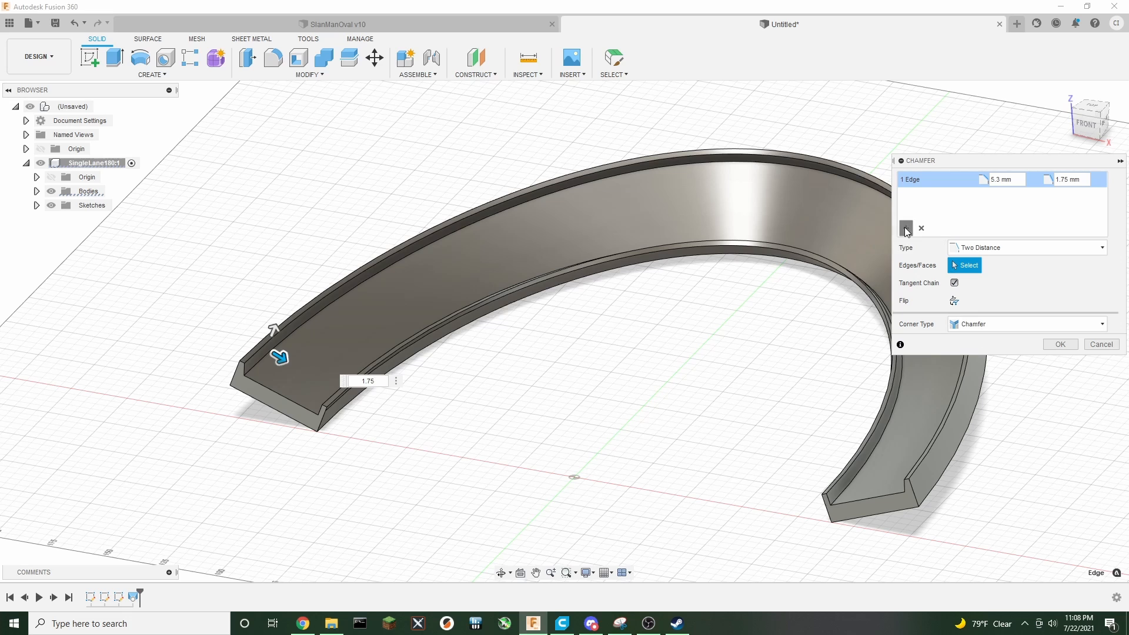
{"action": "left_click_drag", "start_coordinate": [1088, 124], "coordinate": [1124, 126]}
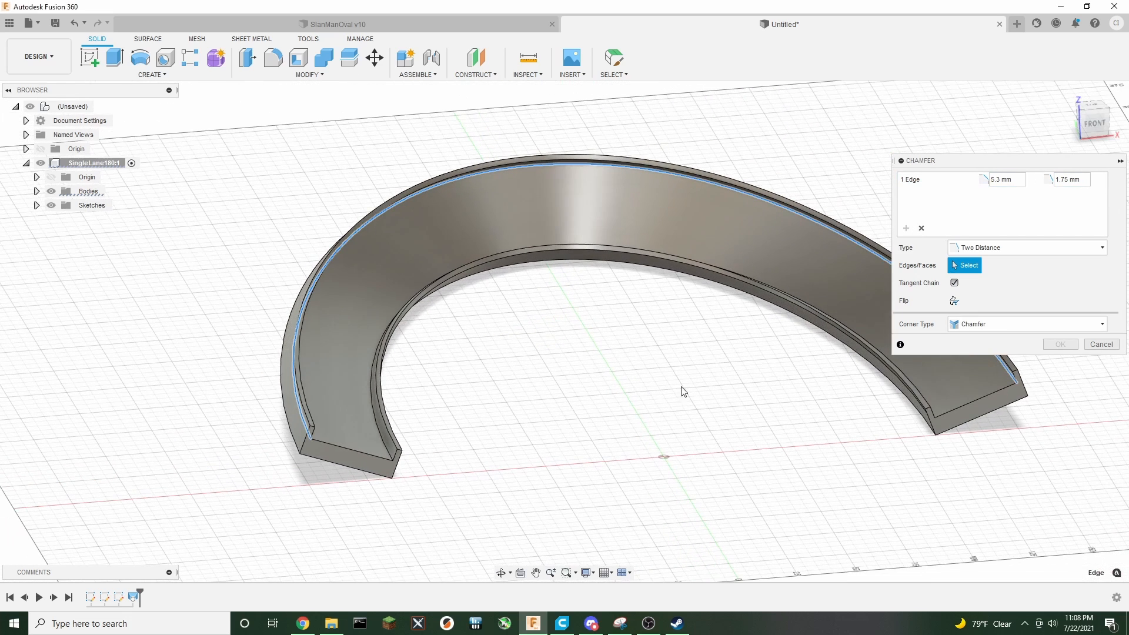
{"action": "left_click", "coordinate": [384, 442]}
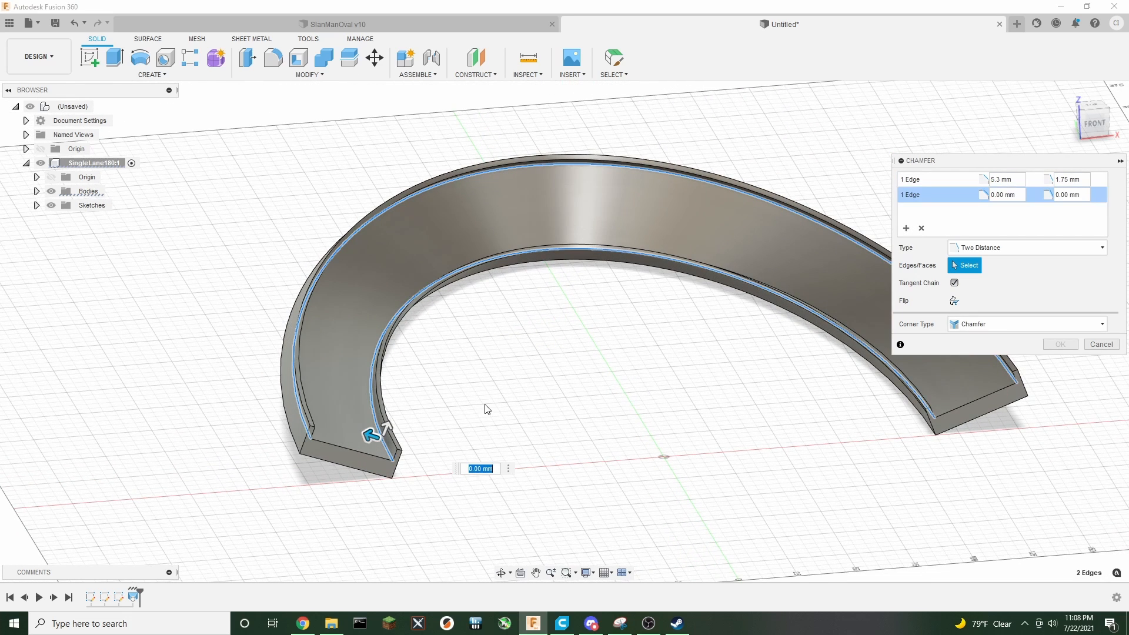
{"action": "type", "text": "1.75"}
{"action": "key", "text": "Tab"}
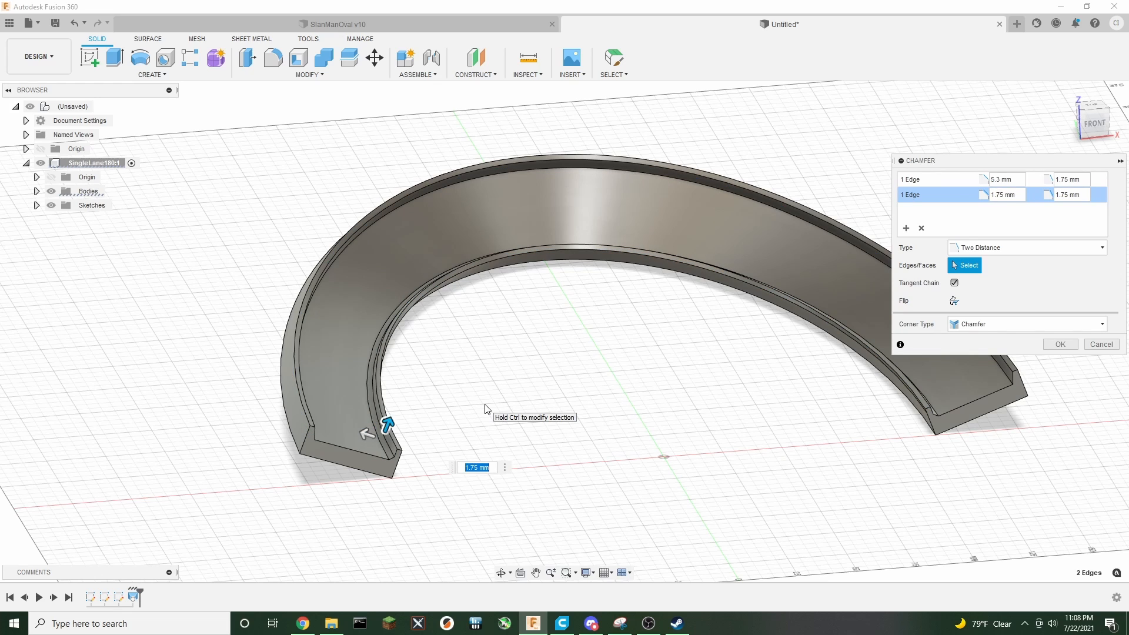
{"action": "type", "text": "5.3"}
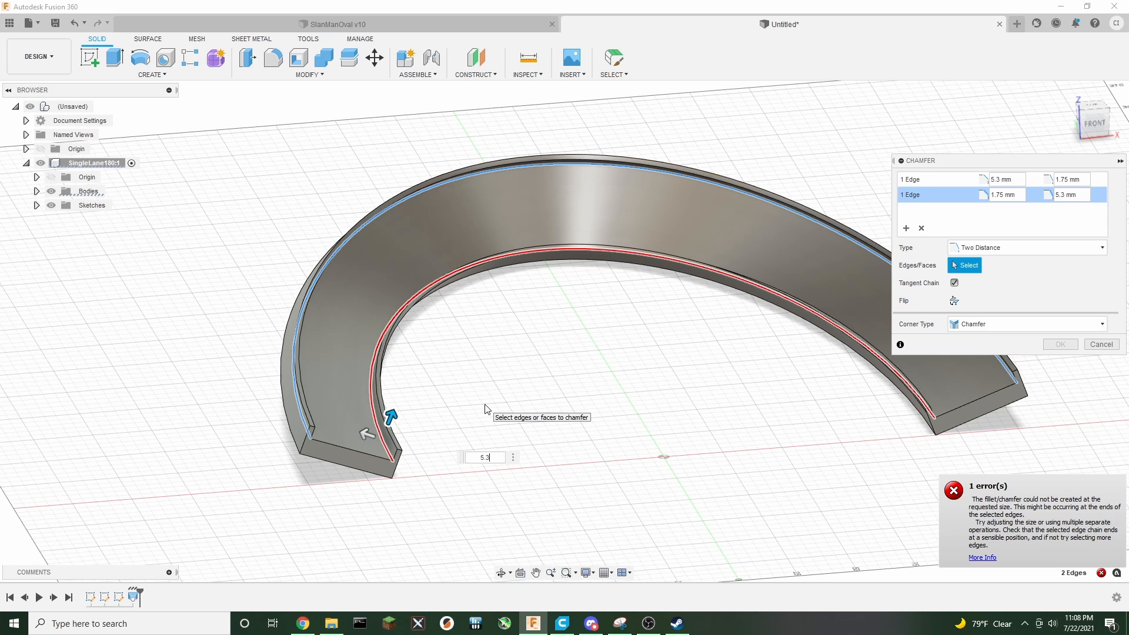
{"action": "middle_click_drag", "start_coordinate": [602, 400], "coordinate": [553, 422]}
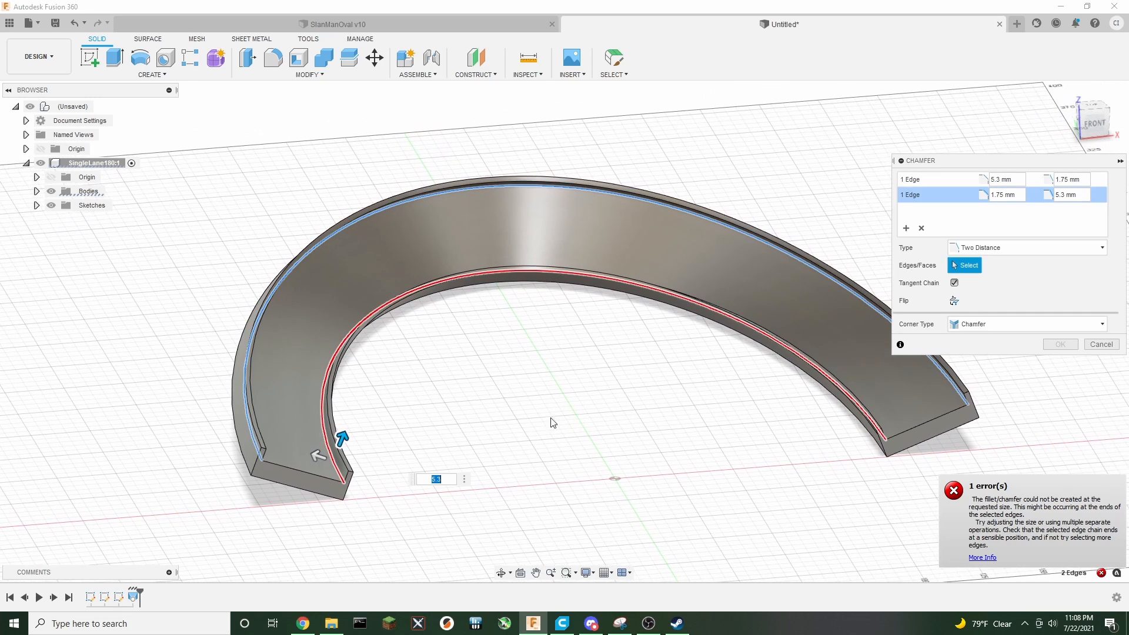
{"action": "scroll", "coordinate": [344, 548], "scroll_direction": "up", "scroll_amount": 3}
{"action": "scroll", "coordinate": [369, 505], "scroll_direction": "down", "scroll_amount": 2}
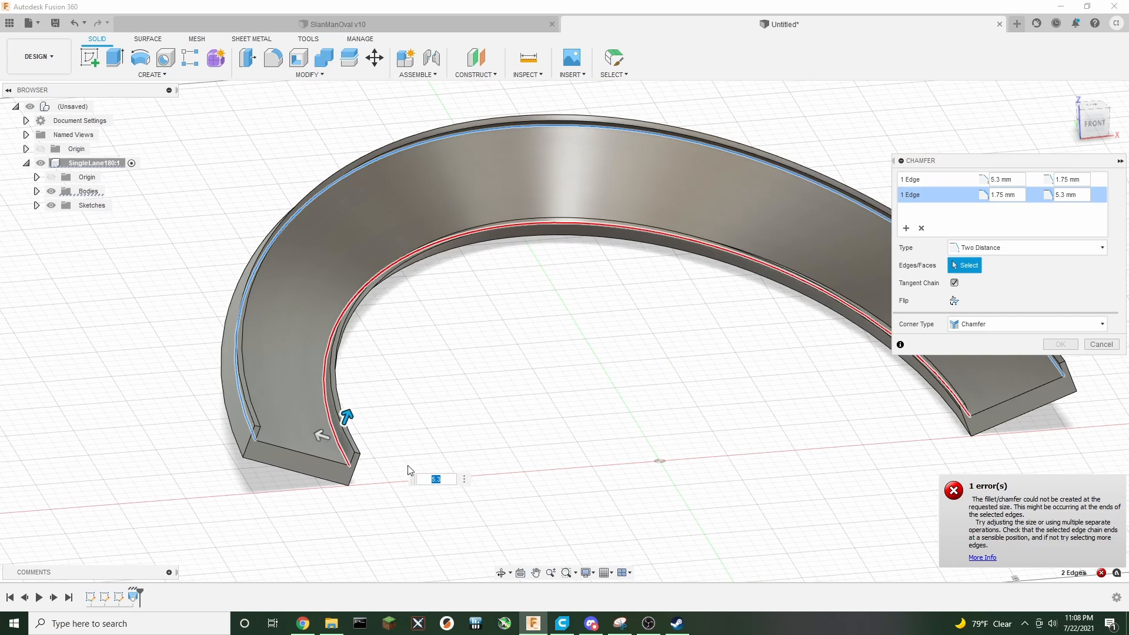
{"action": "left_click", "coordinate": [450, 481]}
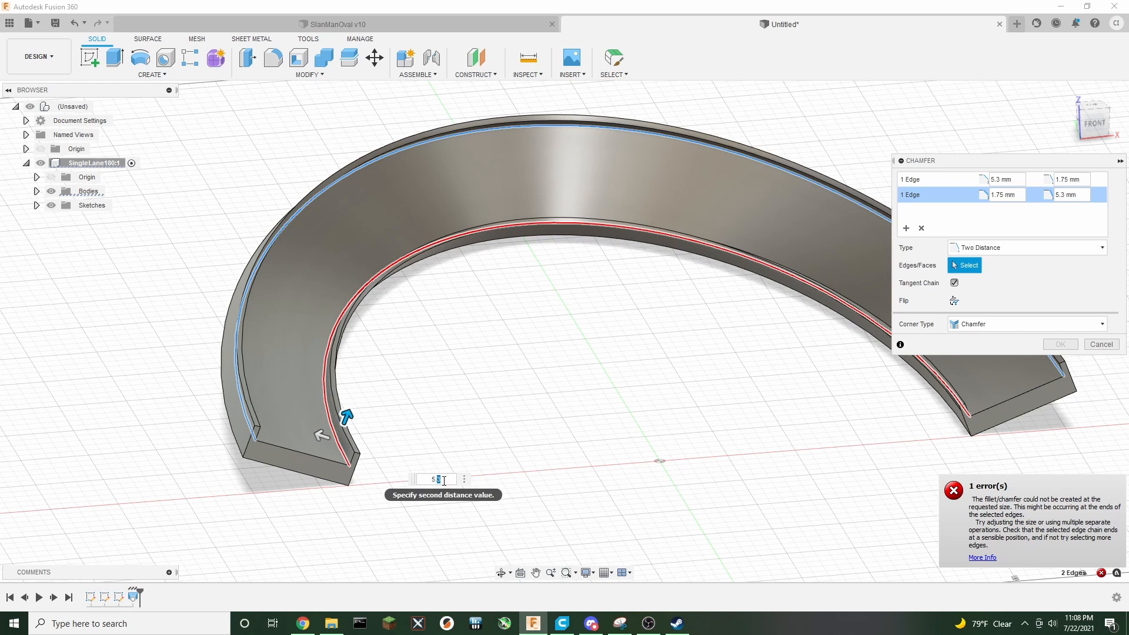
{"action": "type", "text": "2"}
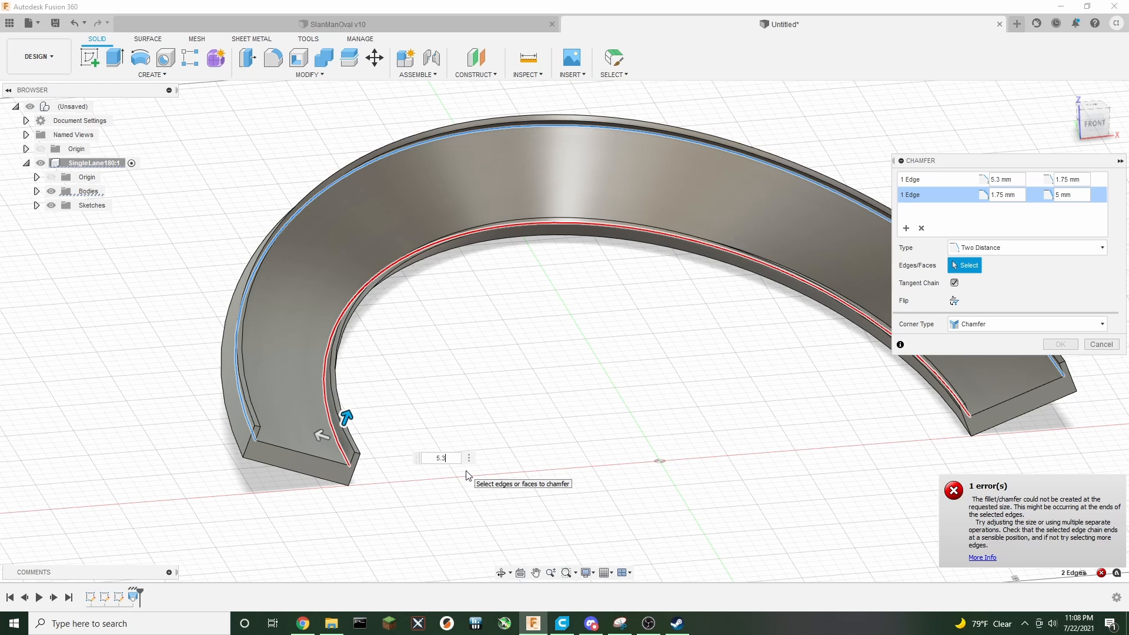
{"action": "left_click", "coordinate": [921, 224]}
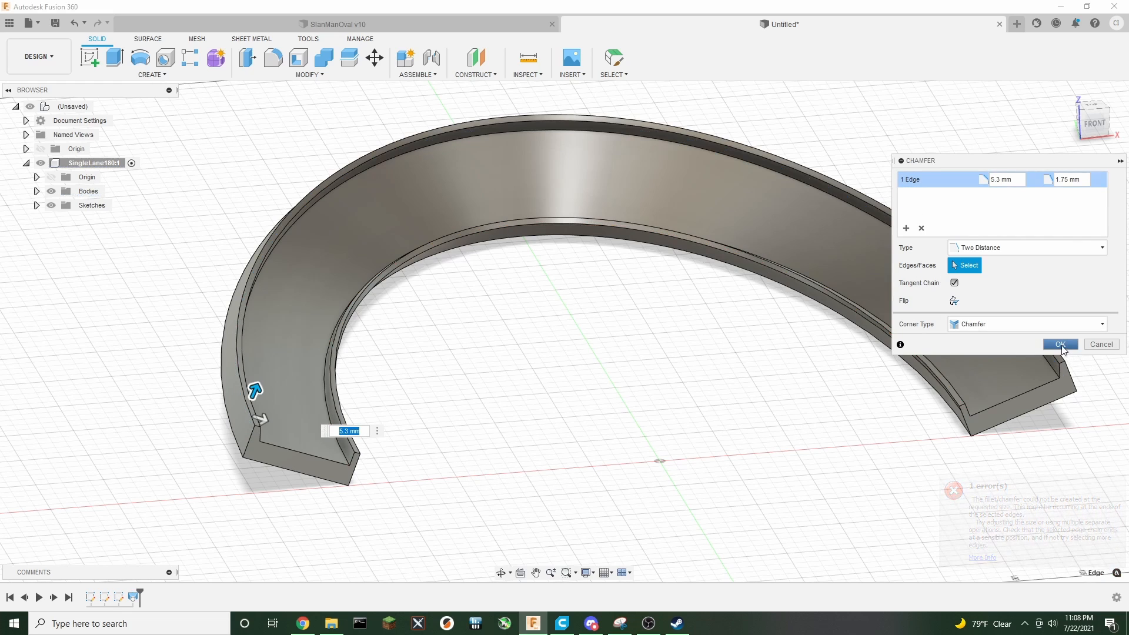
{"action": "left_click", "coordinate": [1060, 345]}
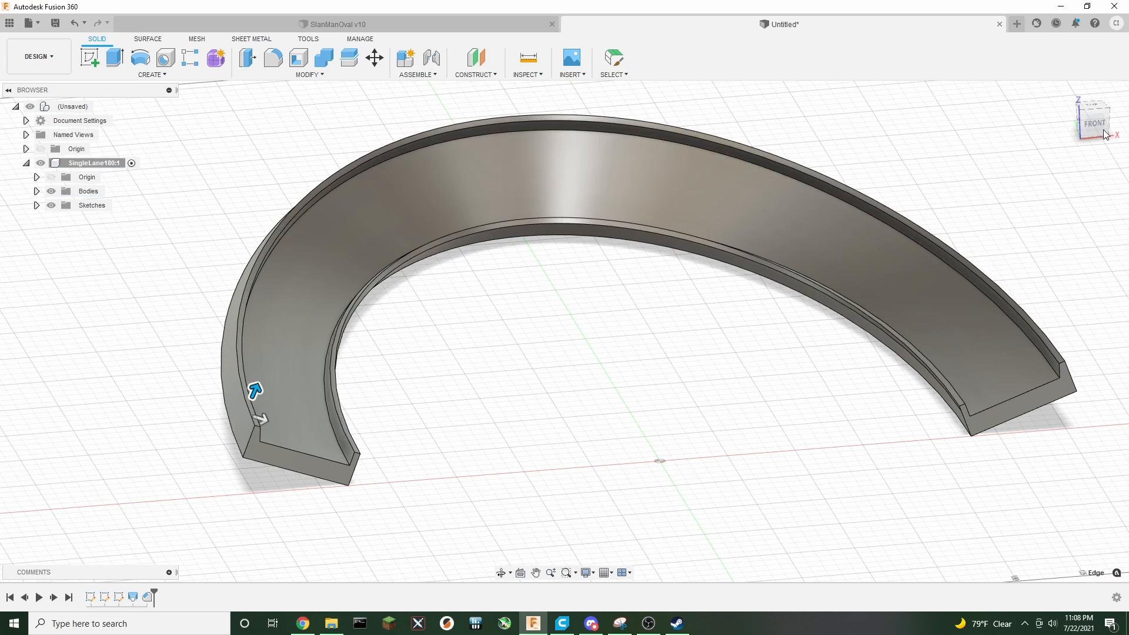
Open the first cross-section sketch for editing, inspect its profile and dimensions, and finish the sketch
{"action": "mouse_move", "coordinate": [1095, 132]}
{"action": "left_mouse_down"}
{"action": "mouse_move", "coordinate": [1049, 97]}
{"action": "mouse_move", "coordinate": [1080, 132]}
{"action": "mouse_move", "coordinate": [1092, 123]}
{"action": "left_mouse_up"}
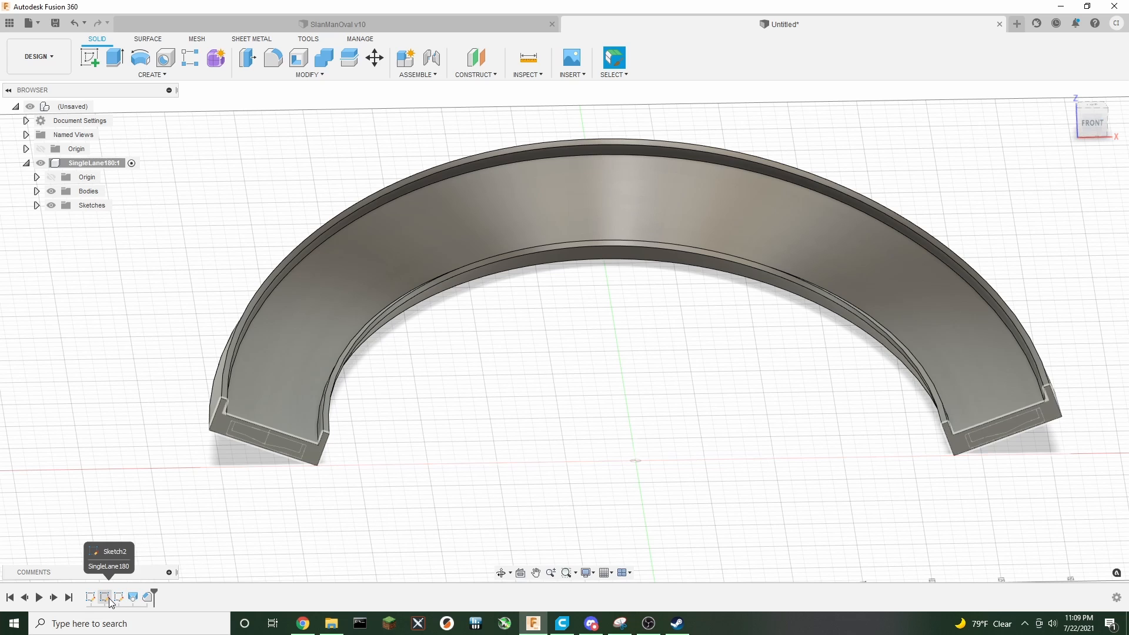
{"action": "right_click", "coordinate": [109, 600]}
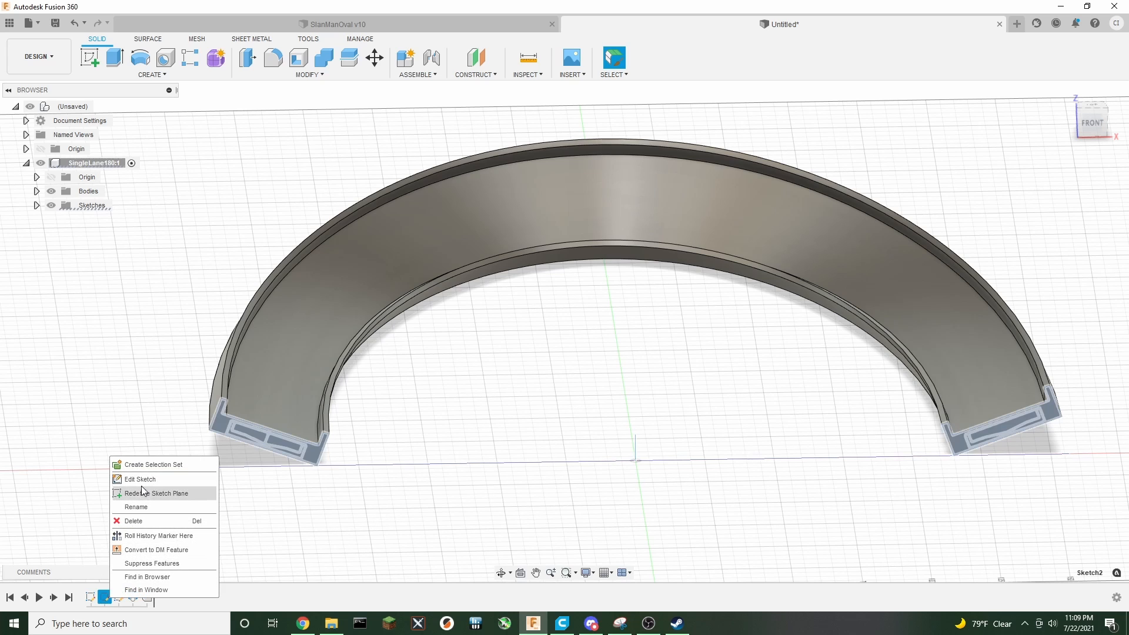
{"action": "left_click", "coordinate": [135, 477]}
{"action": "scroll", "coordinate": [294, 464], "scroll_direction": "up", "scroll_amount": 5}
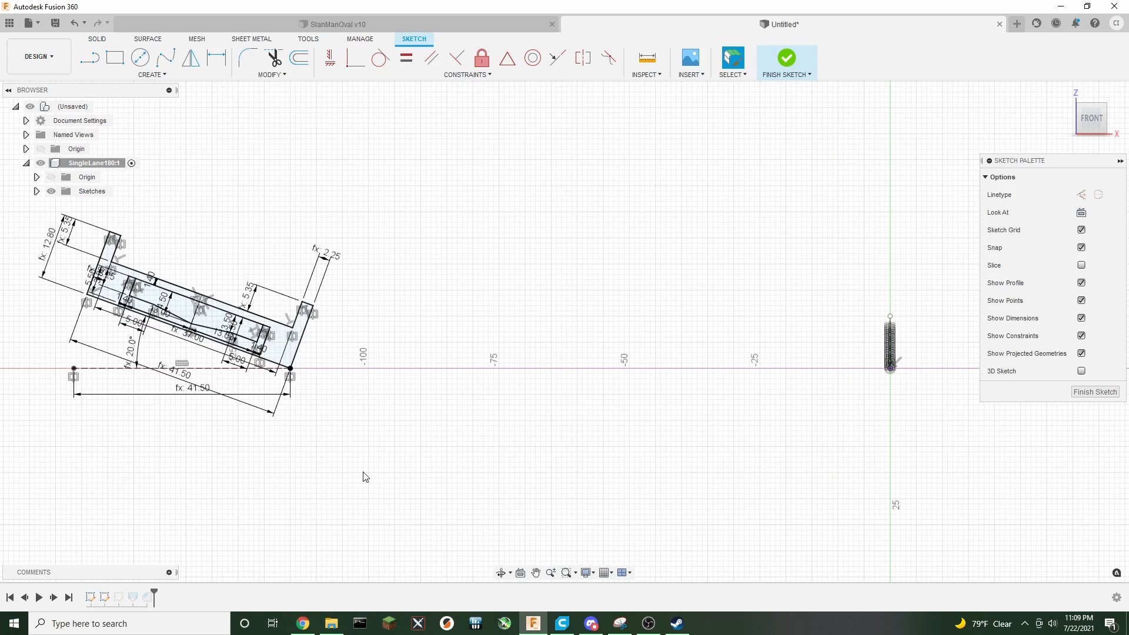
{"action": "middle_click_drag", "start_coordinate": [365, 474], "coordinate": [513, 513]}
{"action": "scroll", "coordinate": [341, 486], "scroll_direction": "up", "scroll_amount": 1}
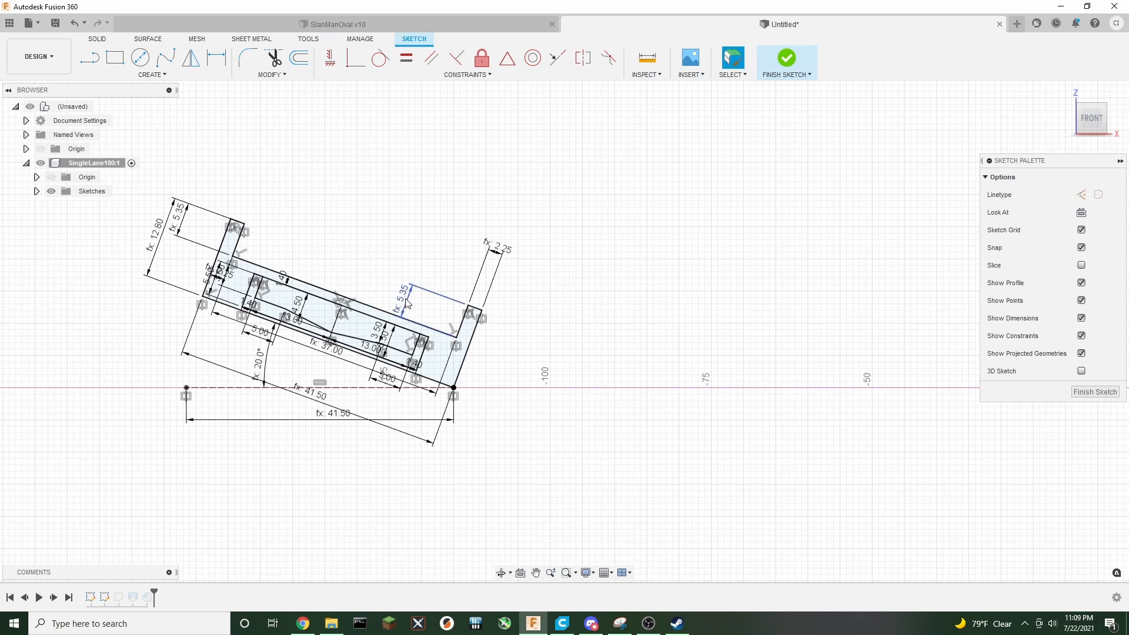
{"action": "scroll", "coordinate": [665, 464], "scroll_direction": "down", "scroll_amount": 3}
{"action": "middle_click_drag", "start_coordinate": [758, 496], "coordinate": [294, 461]}
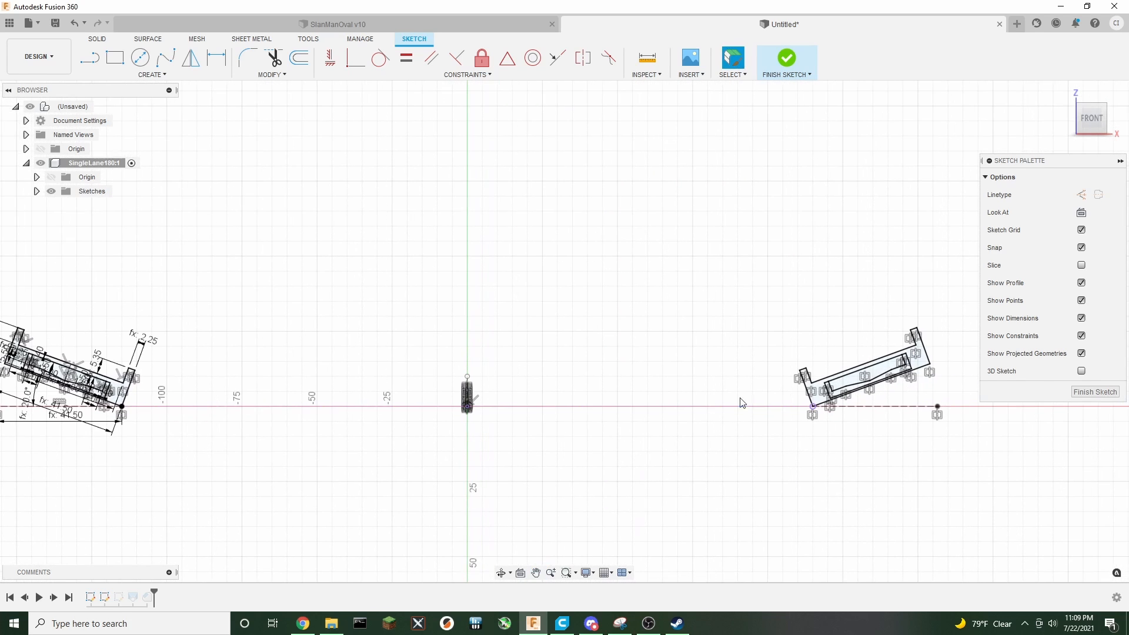
{"action": "scroll", "coordinate": [461, 440], "scroll_direction": "up", "scroll_amount": 3}
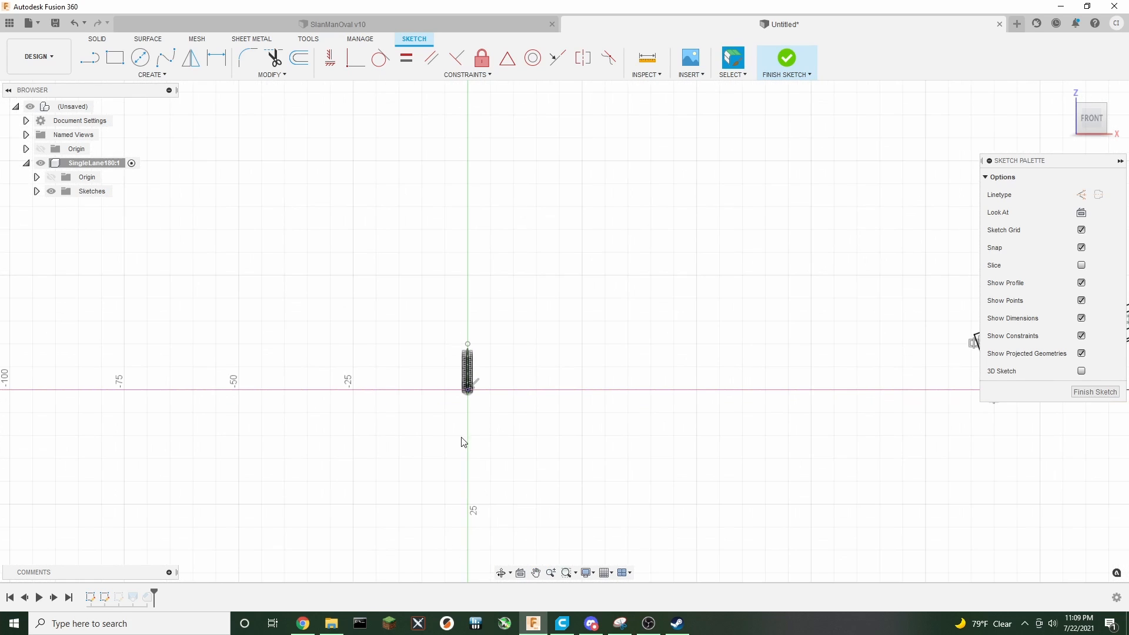
{"action": "scroll", "coordinate": [400, 436], "scroll_direction": "down", "scroll_amount": 2}
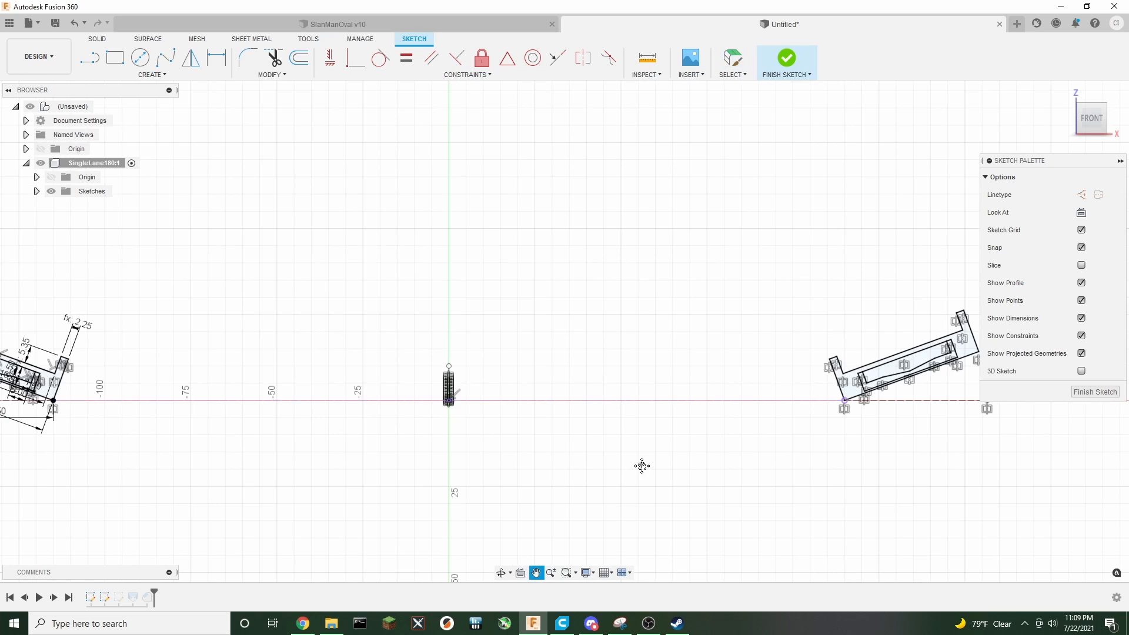
{"action": "middle_click_drag", "start_coordinate": [642, 466], "coordinate": [593, 473]}
{"action": "left_click_drag", "start_coordinate": [1089, 129], "coordinate": [1061, 139]}
{"action": "middle_click_drag", "start_coordinate": [308, 273], "coordinate": [528, 282]}
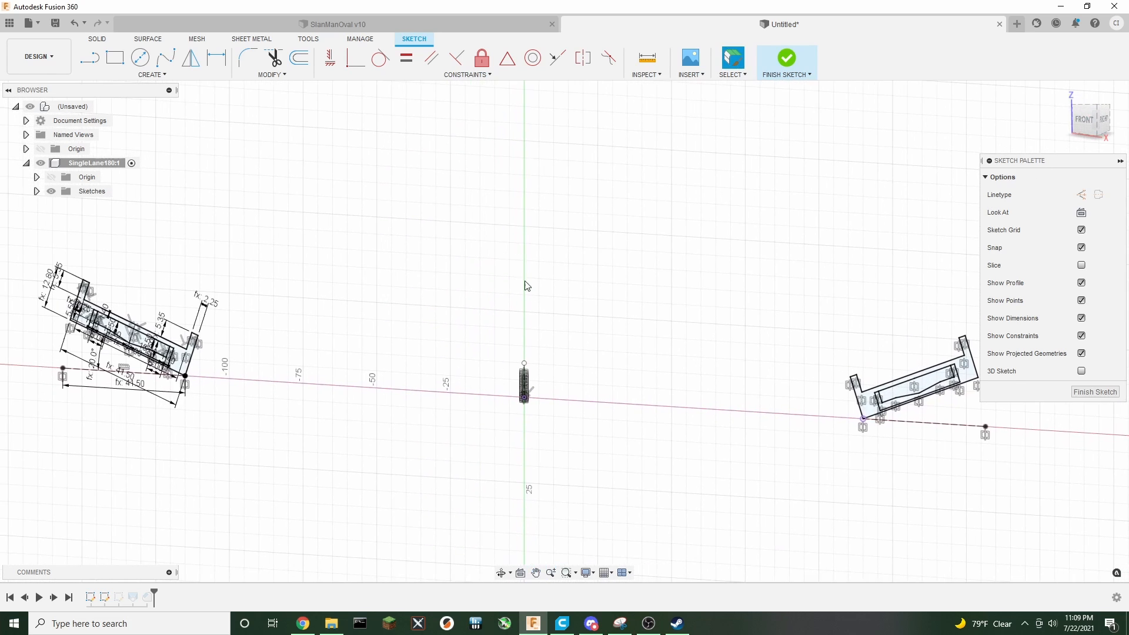
{"action": "scroll", "coordinate": [542, 328], "scroll_direction": "down", "scroll_amount": 3}
{"action": "scroll", "coordinate": [573, 305], "scroll_direction": "up", "scroll_amount": 1}
{"action": "scroll", "coordinate": [573, 305], "scroll_direction": "up", "scroll_amount": 1}
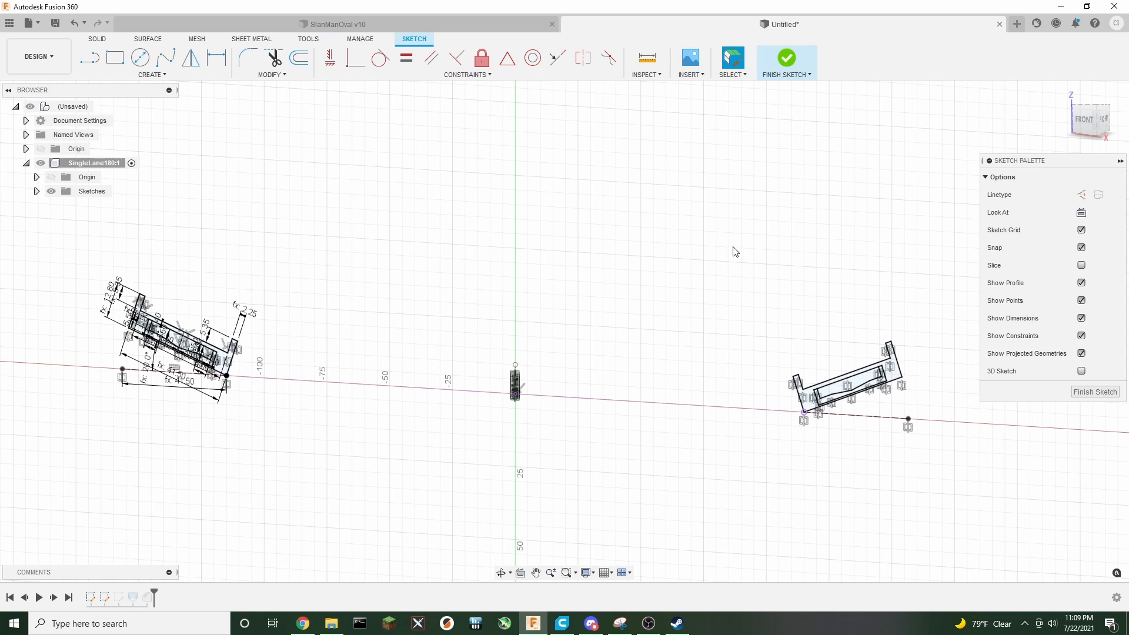
{"action": "left_click", "coordinate": [787, 59]}
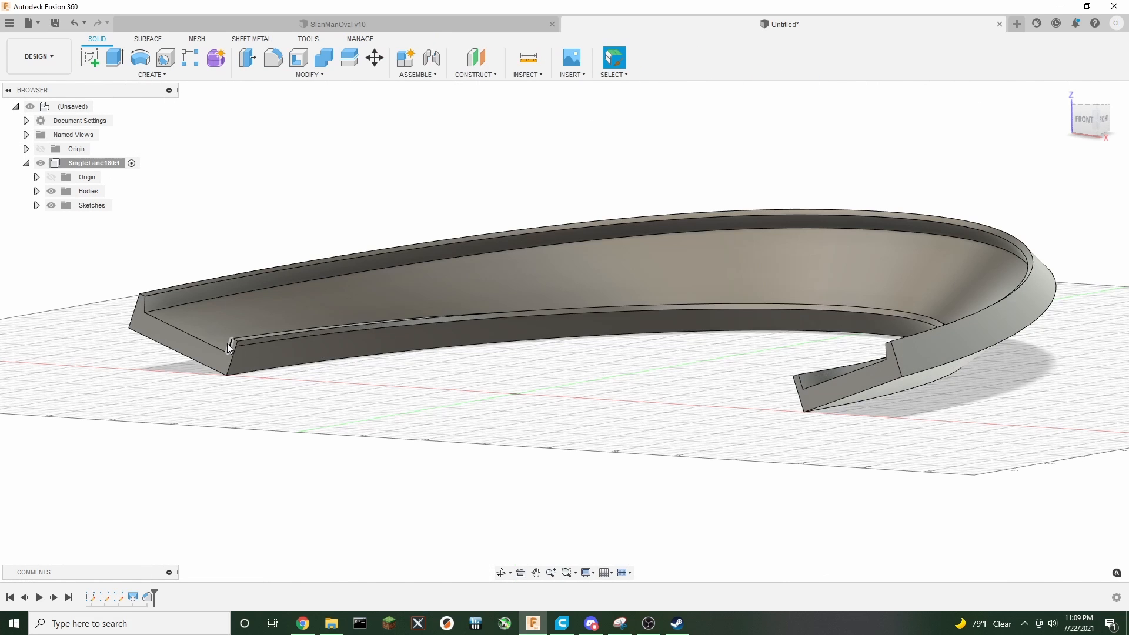
Open the second cross-section sketch for editing and make the other two sketches visible
{"action": "scroll", "coordinate": [312, 408], "scroll_direction": "up", "scroll_amount": 5}
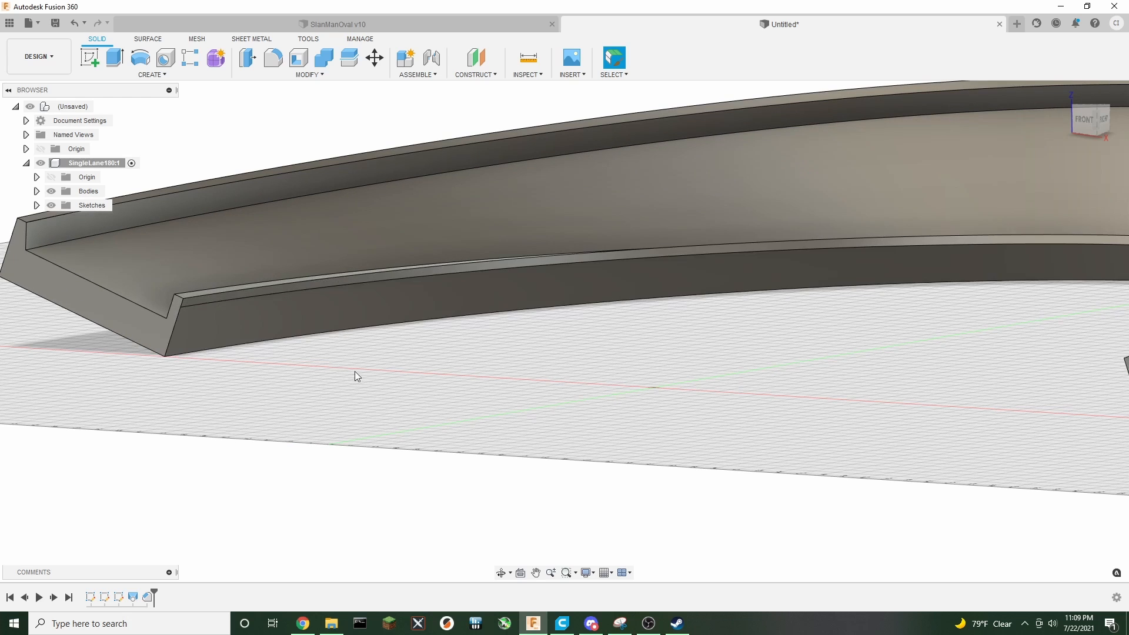
{"action": "mouse_move", "coordinate": [1092, 121]}
{"action": "left_mouse_down"}
{"action": "mouse_move", "coordinate": [1096, 139]}
{"action": "mouse_move", "coordinate": [1110, 114]}
{"action": "mouse_move", "coordinate": [1107, 147]}
{"action": "mouse_move", "coordinate": [1059, 114]}
{"action": "mouse_move", "coordinate": [1051, 88]}
{"action": "mouse_move", "coordinate": [1027, 110]}
{"action": "mouse_move", "coordinate": [1095, 93]}
{"action": "mouse_move", "coordinate": [1060, 90]}
{"action": "mouse_move", "coordinate": [1061, 108]}
{"action": "left_mouse_up"}
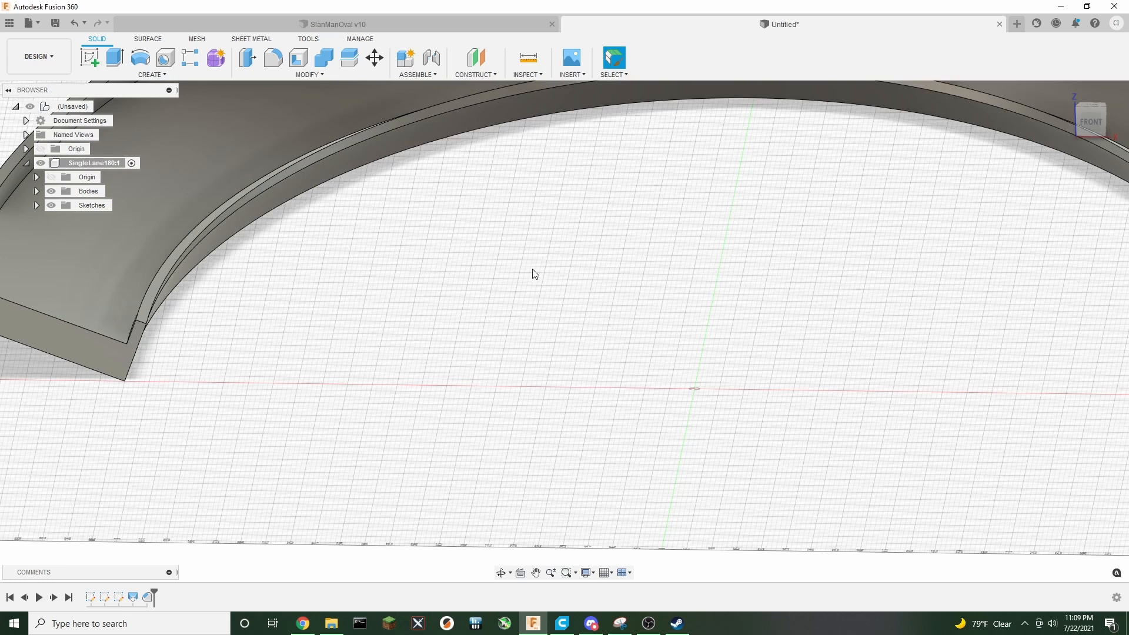
{"action": "scroll", "coordinate": [534, 272], "scroll_direction": "up", "scroll_amount": 1}
{"action": "scroll", "coordinate": [534, 271], "scroll_direction": "down", "scroll_amount": 3}
{"action": "scroll", "coordinate": [588, 280], "scroll_direction": "down", "scroll_amount": 1}
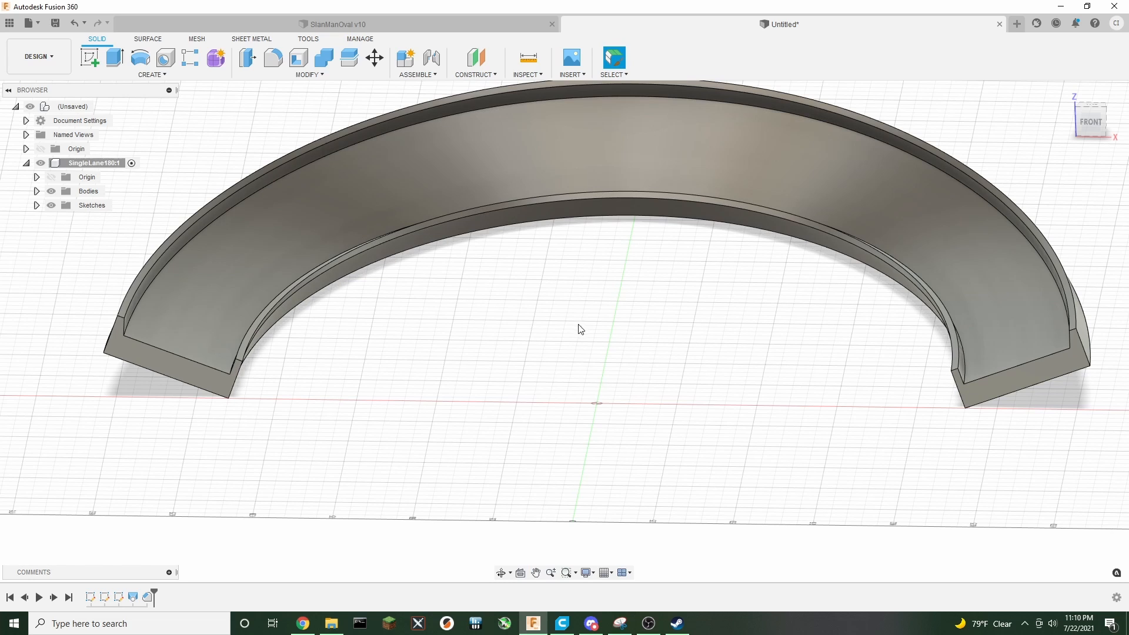
{"action": "right_click", "coordinate": [119, 600]}
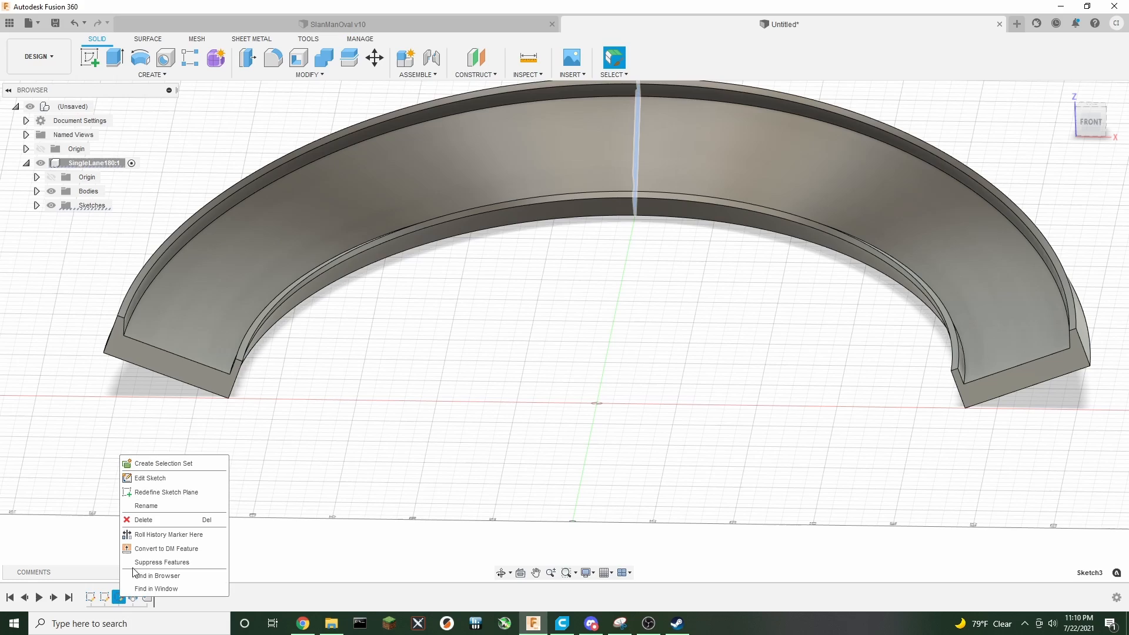
{"action": "left_click", "coordinate": [163, 481]}
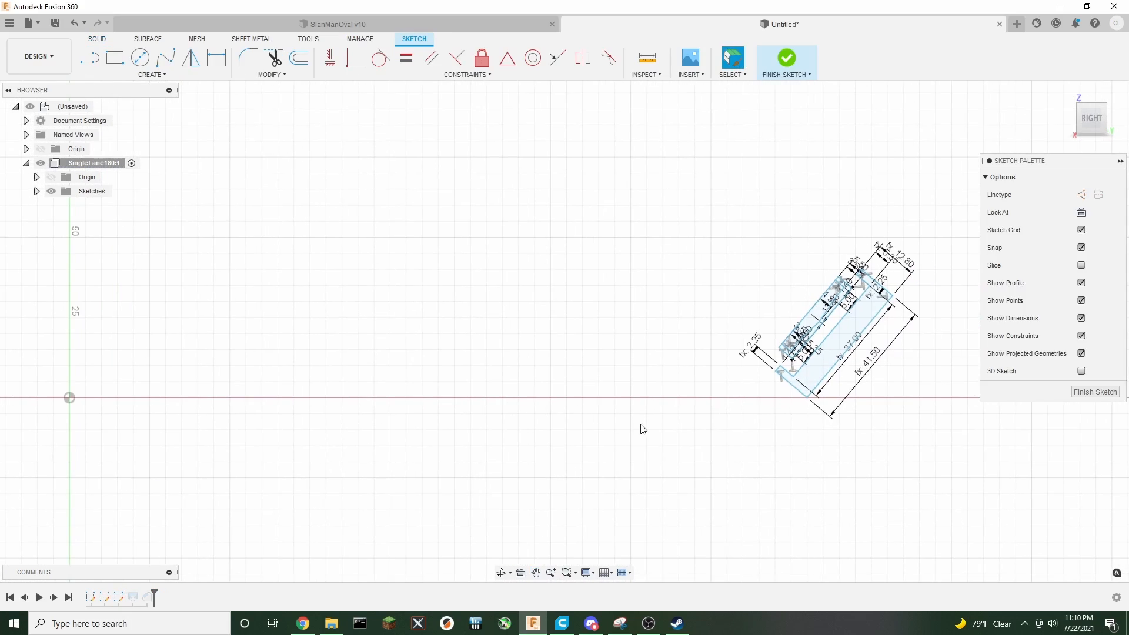
{"action": "scroll", "coordinate": [585, 365], "scroll_direction": "up", "scroll_amount": 2}
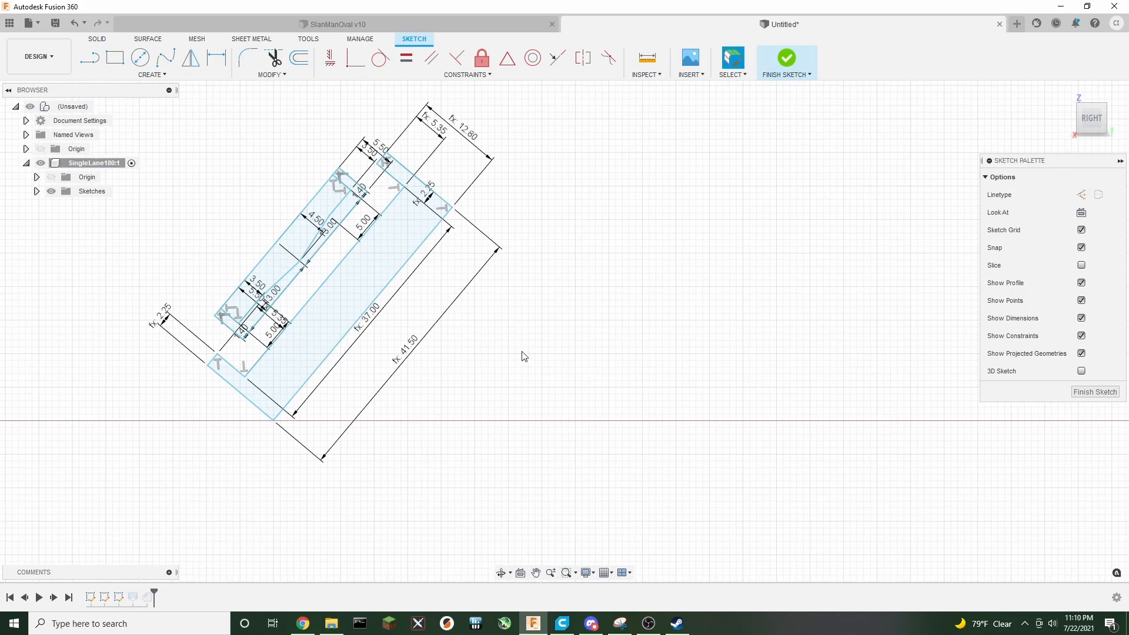
{"action": "middle_click_drag", "start_coordinate": [521, 355], "coordinate": [659, 409]}
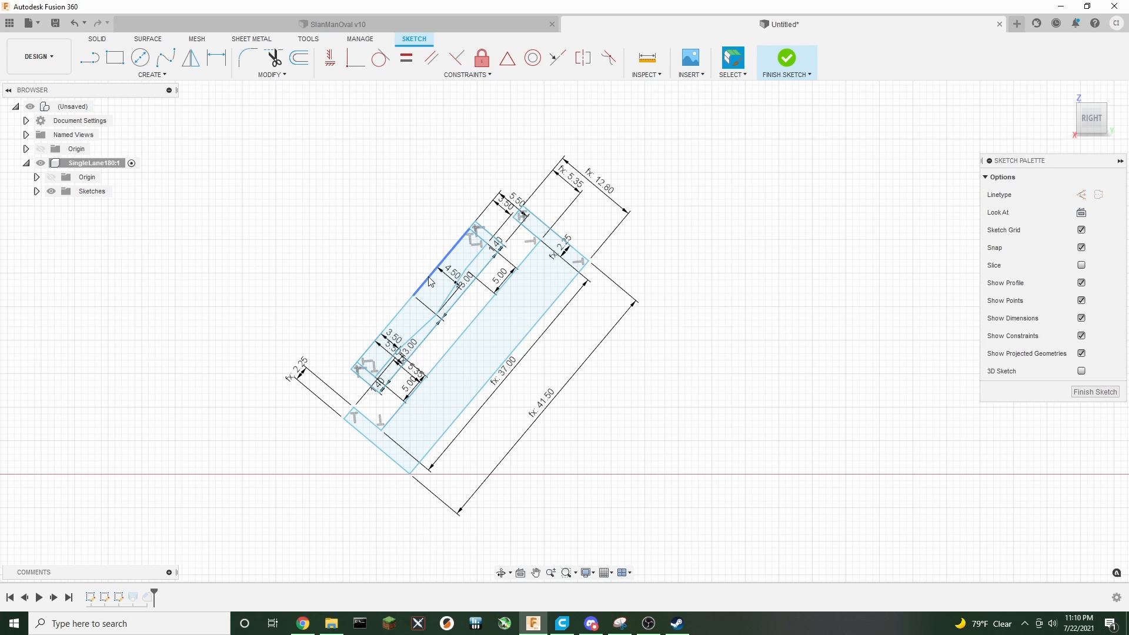
{"action": "scroll", "coordinate": [299, 289], "scroll_direction": "down", "scroll_amount": 3}
{"action": "left_click", "coordinate": [37, 192]}
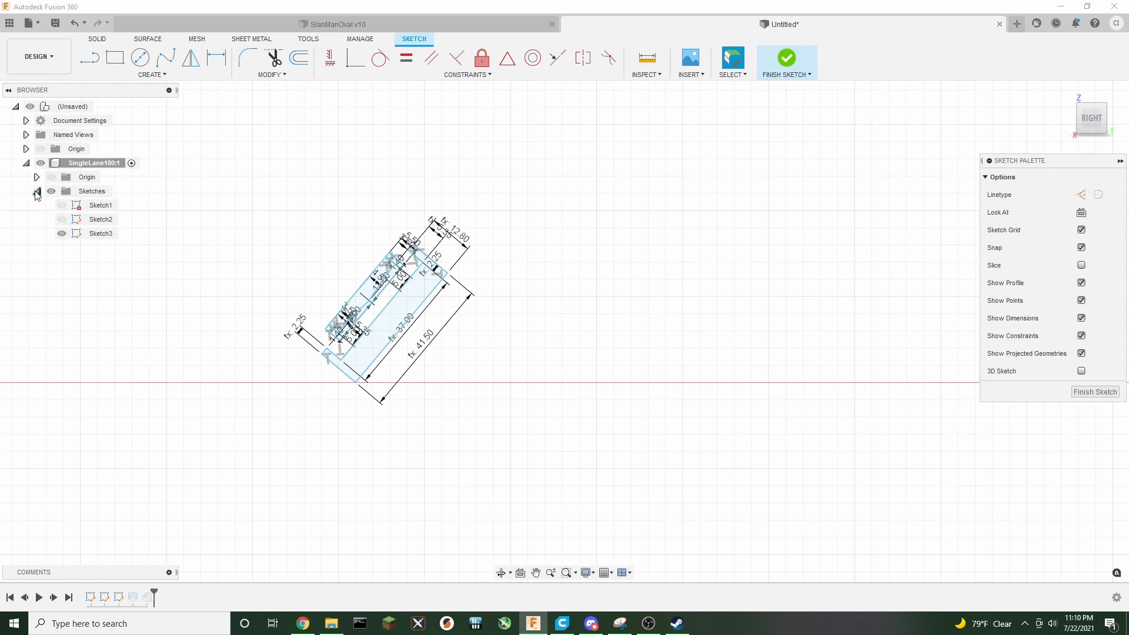
{"action": "left_click", "coordinate": [61, 205]}
{"action": "left_click", "coordinate": [61, 219]}
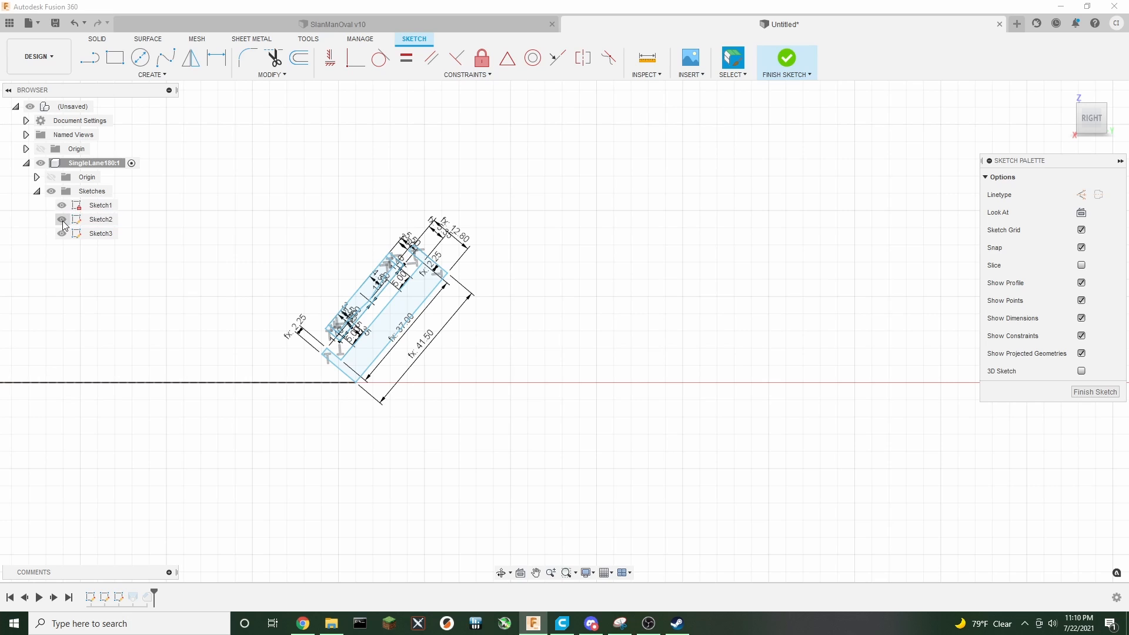
Delete the inner lane insert outline and its dimensions from the cross-section sketch, then finish the sketch
{"action": "scroll", "coordinate": [272, 269], "scroll_direction": "up", "scroll_amount": 5}
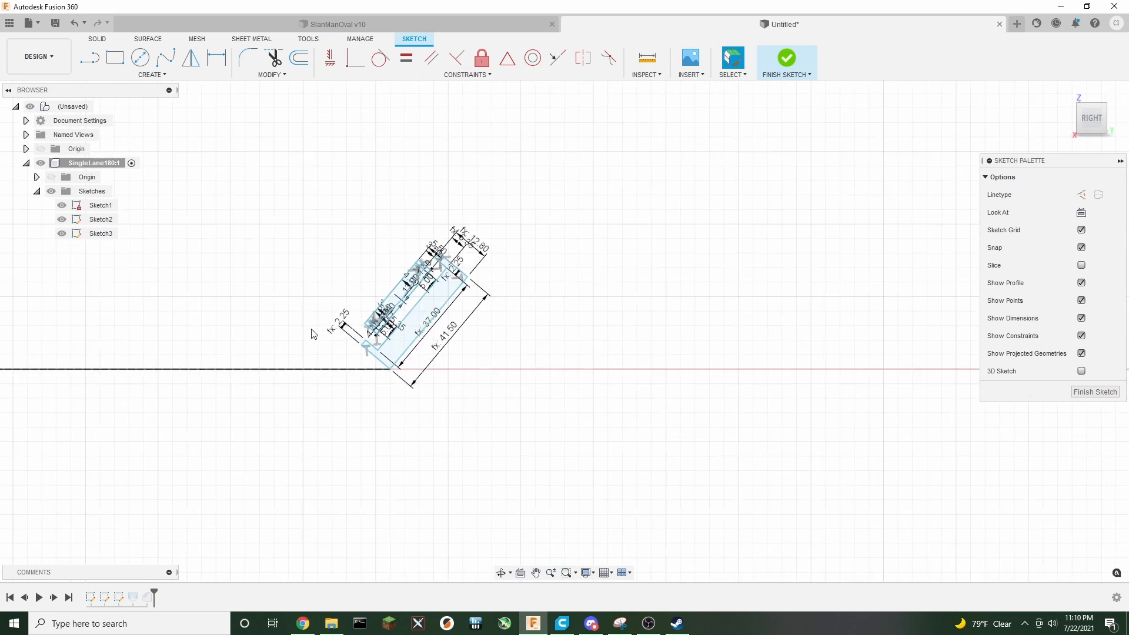
{"action": "left_click", "coordinate": [466, 275]}
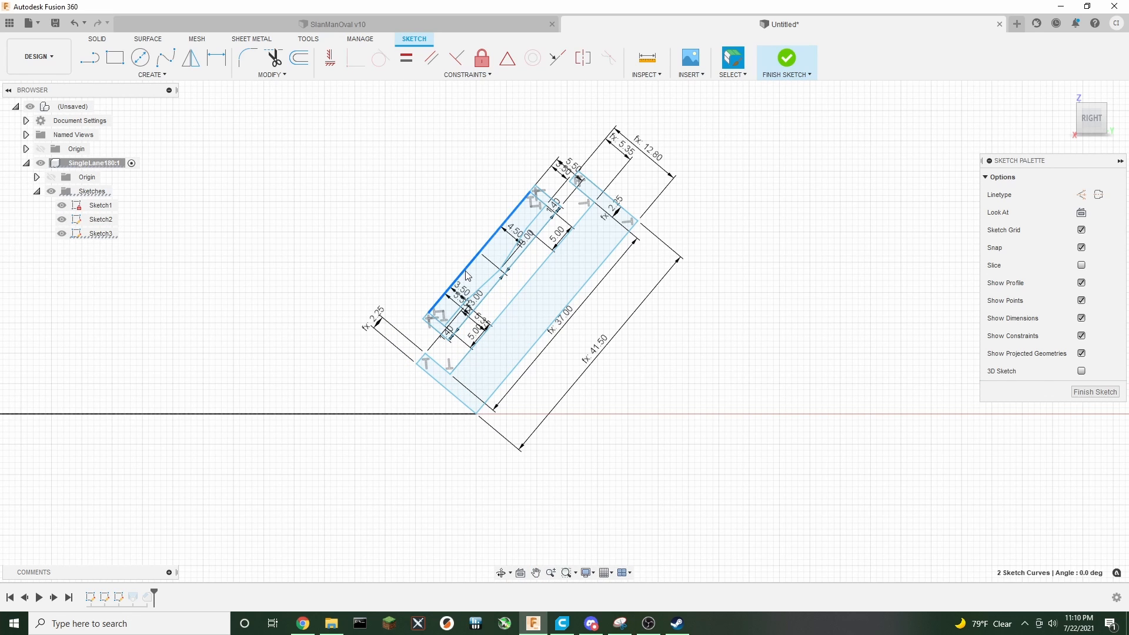
{"action": "double_click", "coordinate": [465, 271]}
{"action": "left_click", "coordinate": [465, 271]}
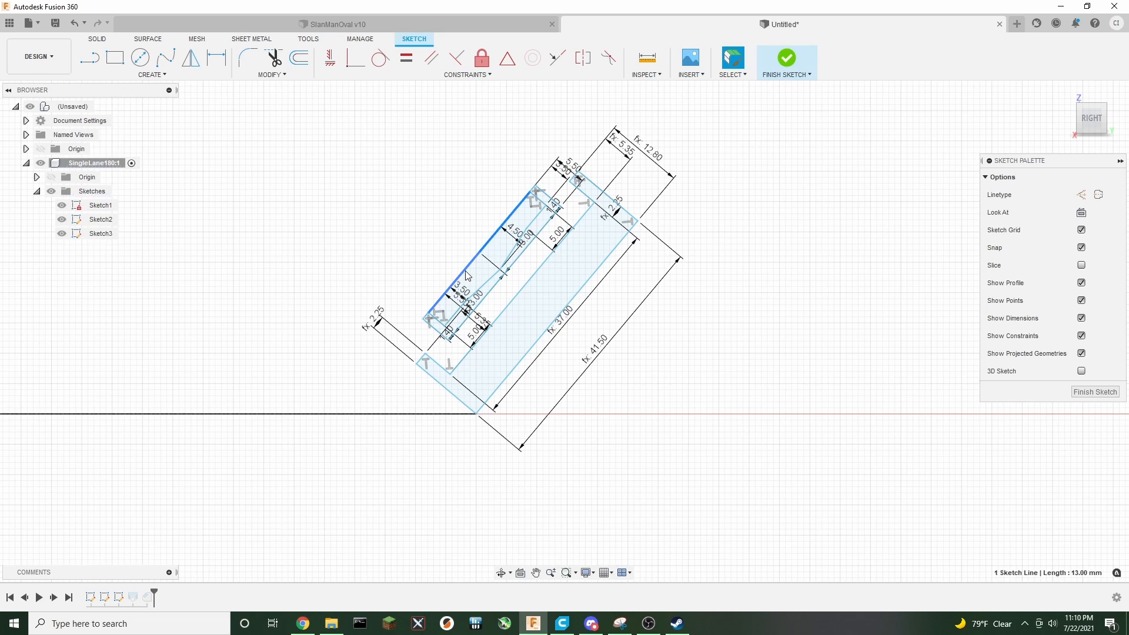
{"action": "double_click", "coordinate": [479, 287], "text": "ctrl"}
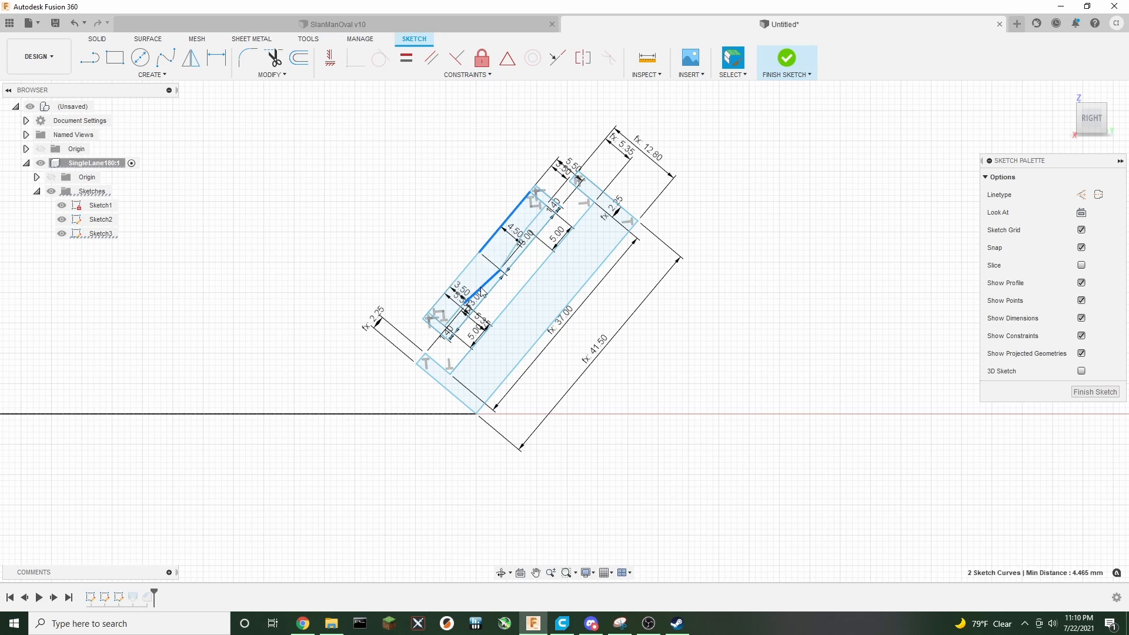
{"action": "left_click", "coordinate": [463, 275], "text": "ctrl"}
{"action": "double_click", "coordinate": [489, 293], "text": "ctrl"}
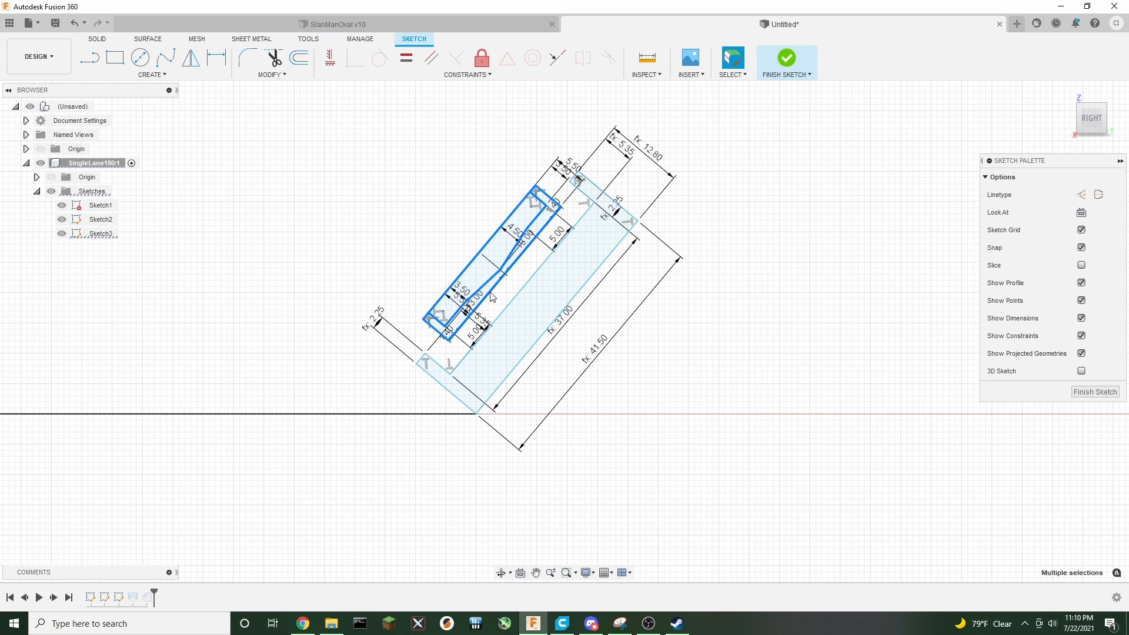
{"action": "key", "text": "Delete"}
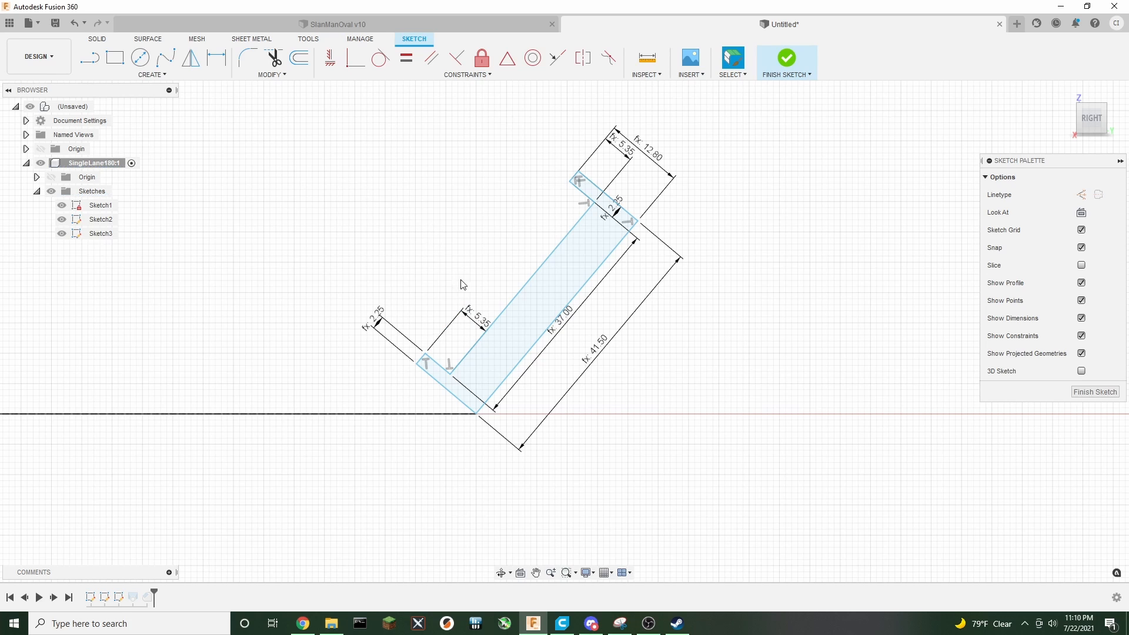
{"action": "scroll", "coordinate": [475, 281], "scroll_direction": "down", "scroll_amount": 2}
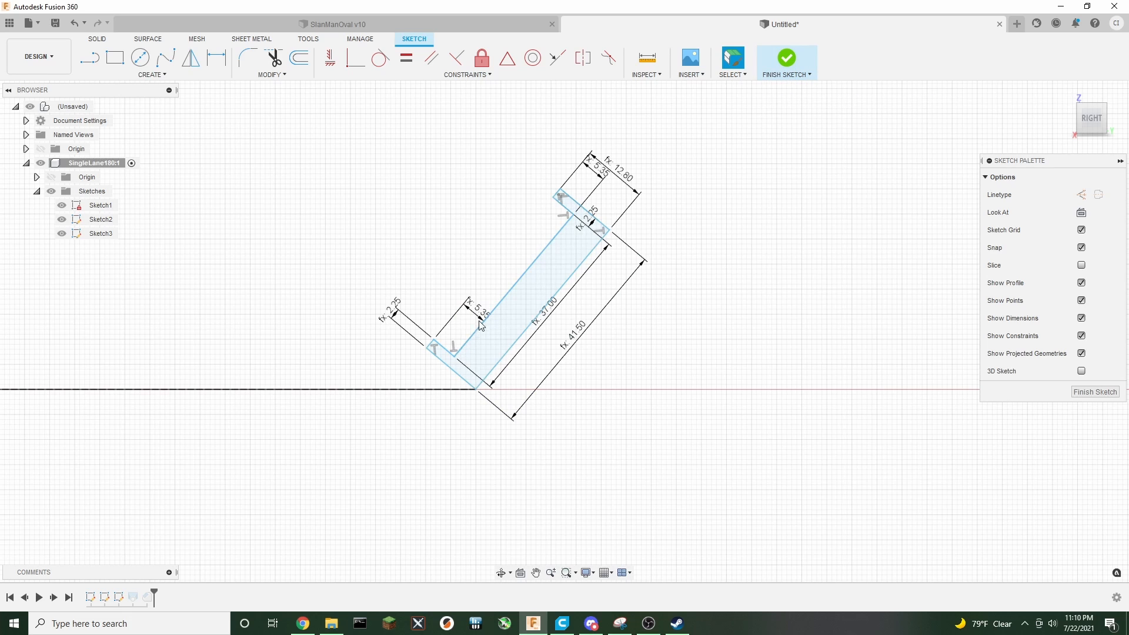
{"action": "left_click", "coordinate": [787, 59]}
Roll the design history back to before the loft feature
{"action": "mouse_move", "coordinate": [1088, 121]}
{"action": "left_mouse_down"}
{"action": "mouse_move", "coordinate": [1118, 141]}
{"action": "mouse_move", "coordinate": [1071, 146]}
{"action": "left_mouse_up"}
{"action": "mouse_move", "coordinate": [564, 330]}
{"action": "middle_mouse_down", "text": "shift"}
{"action": "mouse_move", "coordinate": [570, 225]}
{"action": "mouse_move", "coordinate": [758, 252]}
{"action": "mouse_move", "coordinate": [858, 305]}
{"action": "middle_mouse_up", "text": "shift"}
{"action": "scroll", "coordinate": [855, 303], "scroll_direction": "down", "scroll_amount": 4}
{"action": "middle_click_drag", "start_coordinate": [943, 238], "coordinate": [814, 102]}
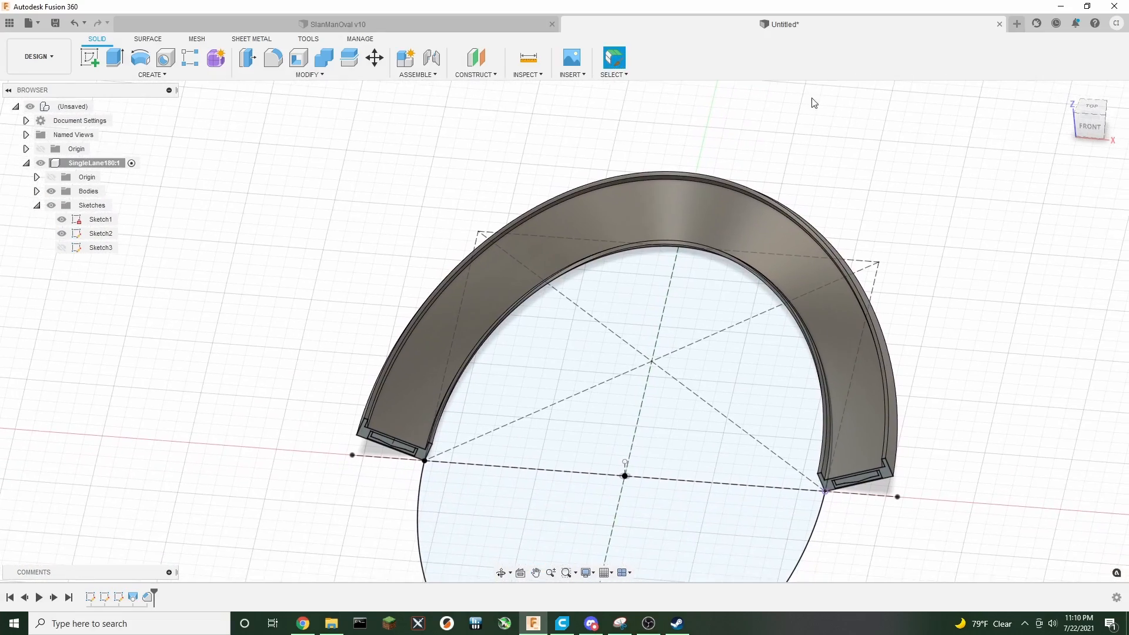
{"action": "middle_click_drag", "start_coordinate": [917, 273], "coordinate": [905, 177]}
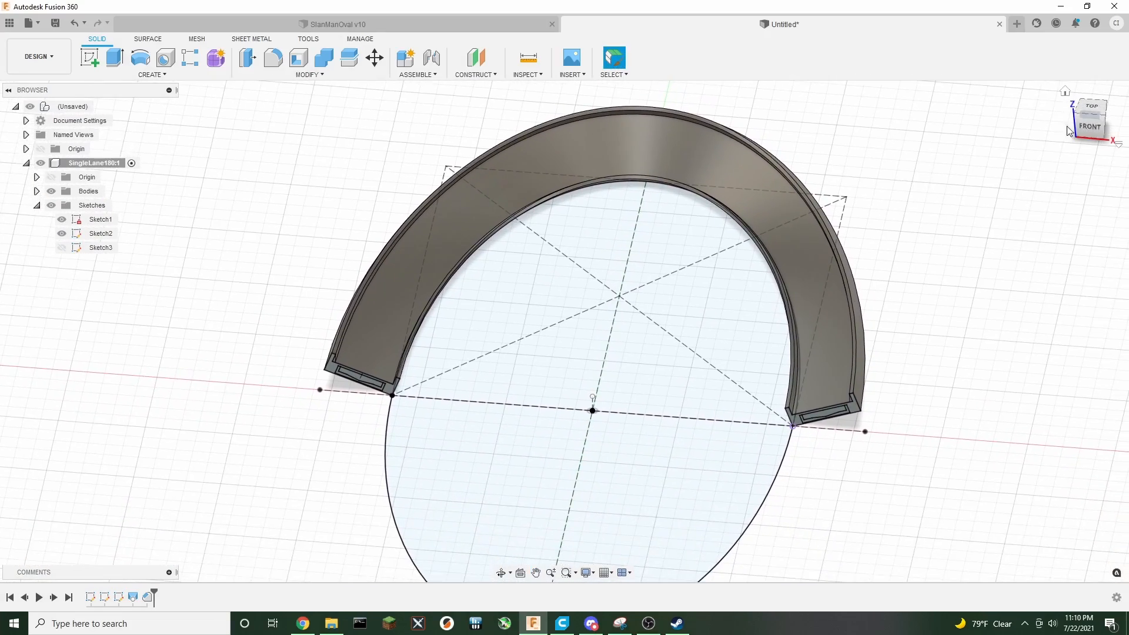
{"action": "mouse_move", "coordinate": [1088, 135]}
{"action": "left_mouse_down"}
{"action": "mouse_move", "coordinate": [1118, 115]}
{"action": "mouse_move", "coordinate": [1092, 146]}
{"action": "mouse_move", "coordinate": [1090, 173]}
{"action": "mouse_move", "coordinate": [1091, 104]}
{"action": "mouse_move", "coordinate": [1084, 154]}
{"action": "left_mouse_up"}
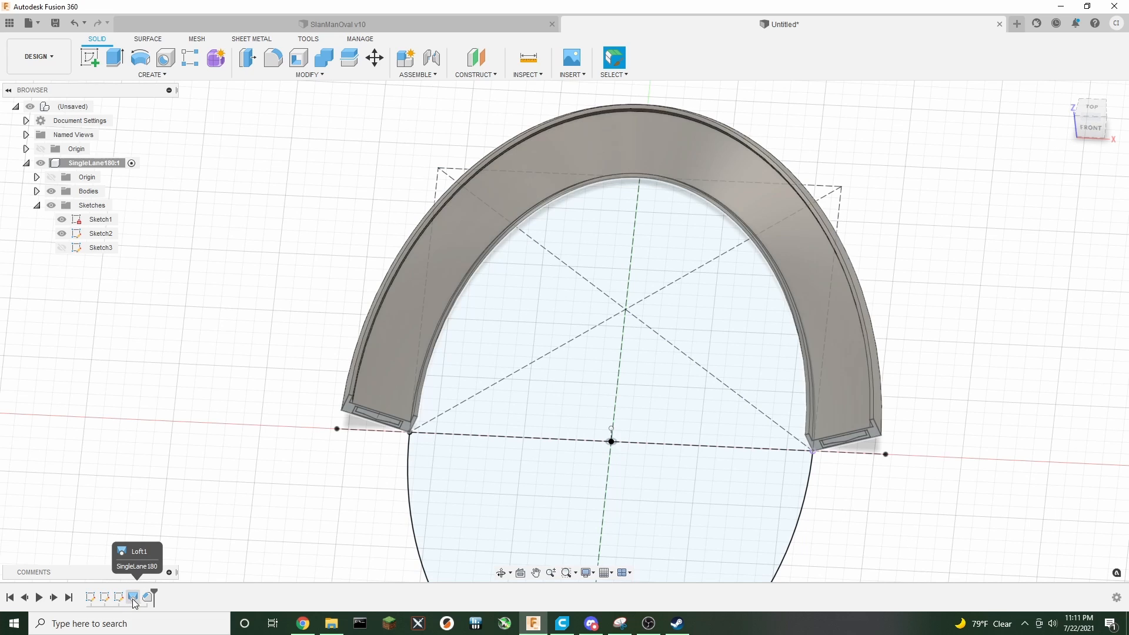
{"action": "left_click_drag", "start_coordinate": [151, 591], "coordinate": [120, 600]}
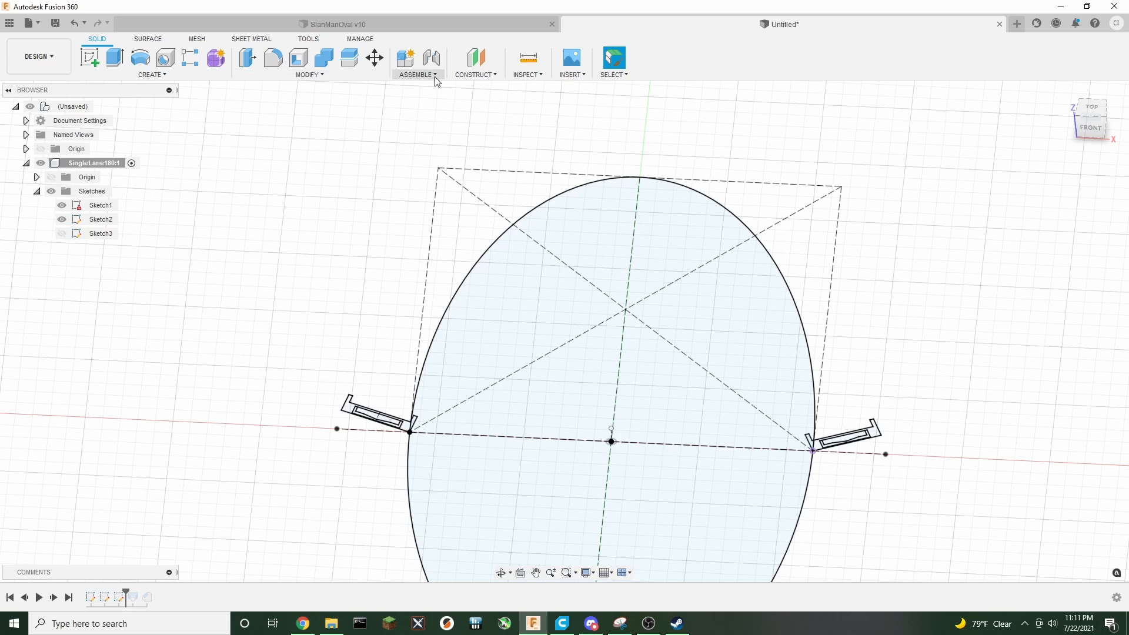
Create a construction plane along the elliptical path at a proportional distance of 0.825
{"action": "left_click", "coordinate": [475, 75]}
{"action": "left_click", "coordinate": [510, 176]}
{"action": "left_click", "coordinate": [472, 271]}
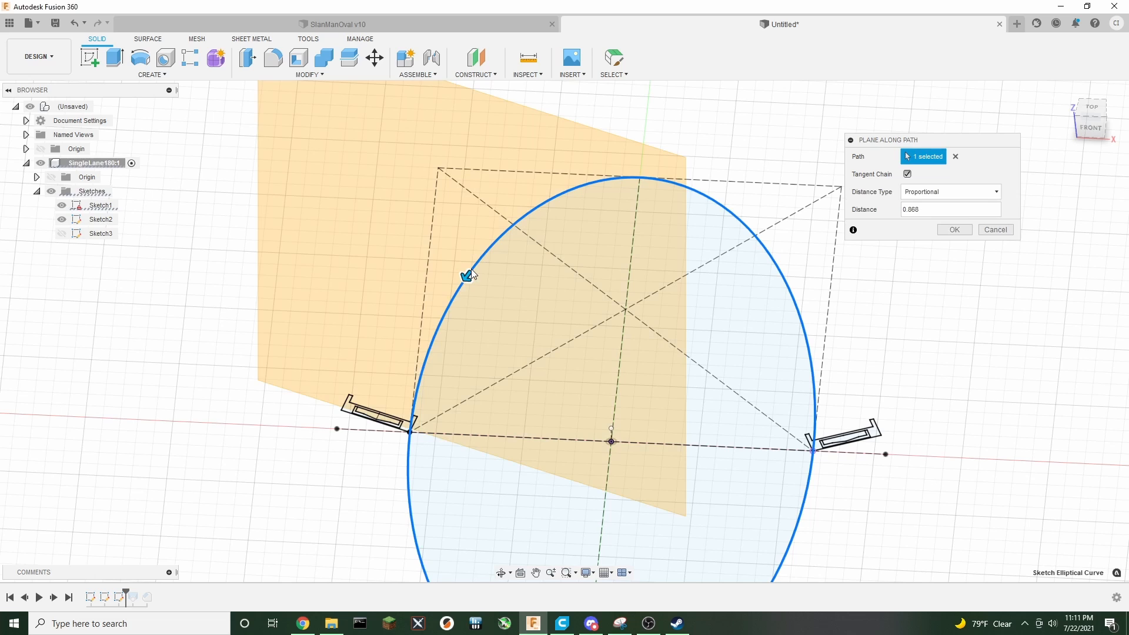
{"action": "left_click_drag", "start_coordinate": [512, 241], "coordinate": [546, 200]}
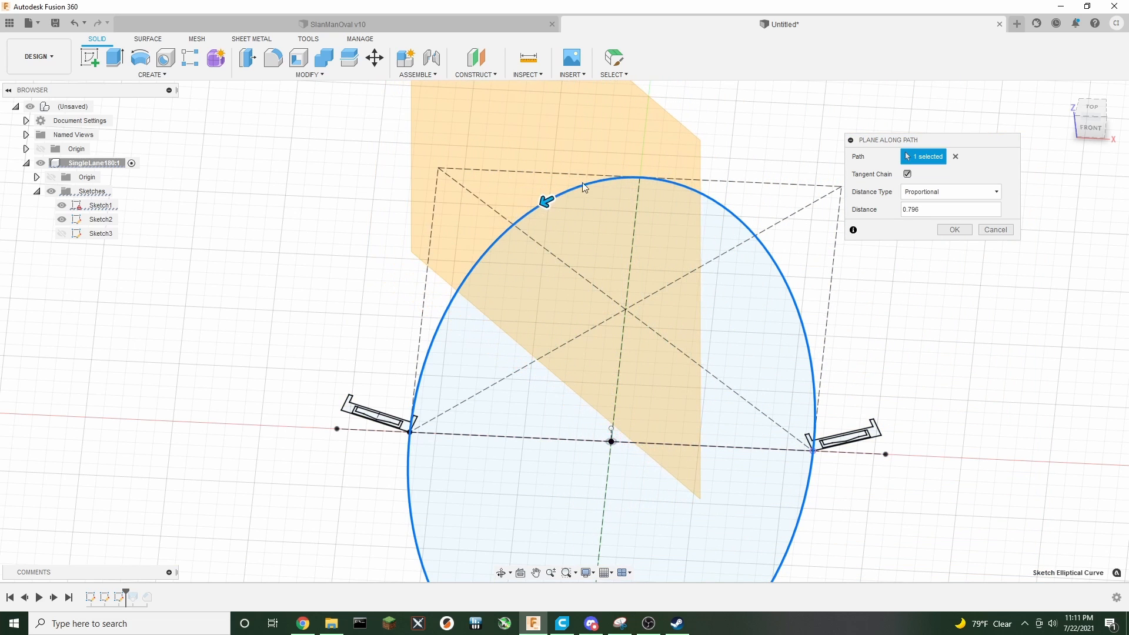
{"action": "left_click", "coordinate": [1087, 111]}
{"action": "left_click_drag", "start_coordinate": [535, 268], "coordinate": [481, 304]}
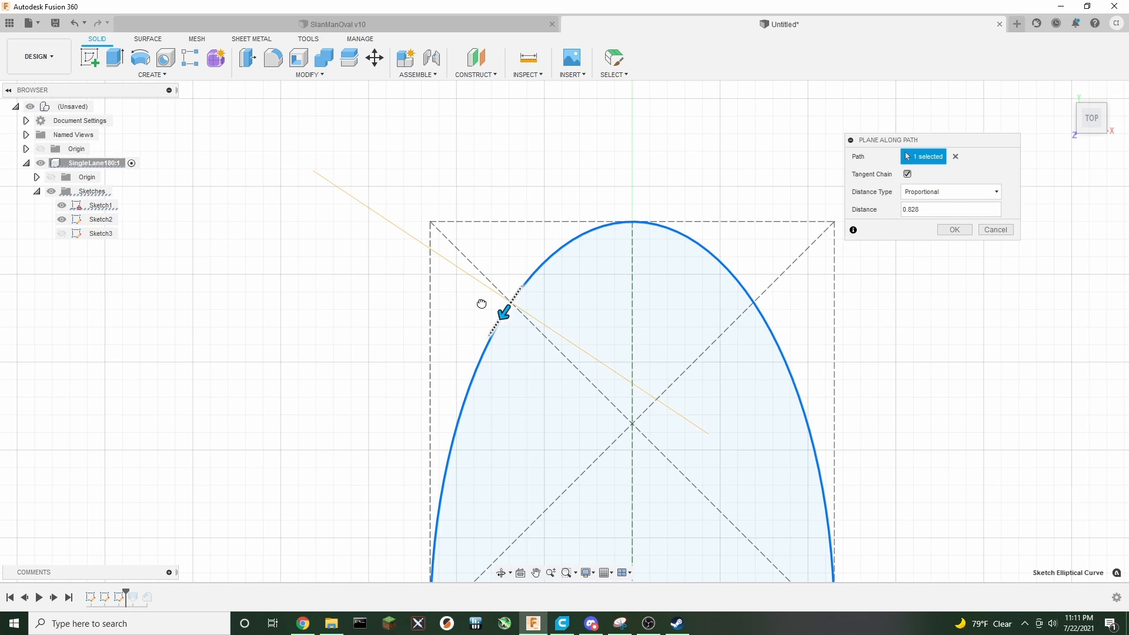
{"action": "mouse_move", "coordinate": [481, 303]}
{"action": "left_mouse_down"}
{"action": "mouse_move", "coordinate": [541, 278]}
{"action": "mouse_move", "coordinate": [492, 310]}
{"action": "left_mouse_up"}
{"action": "left_click_drag", "start_coordinate": [915, 210], "coordinate": [922, 210]}
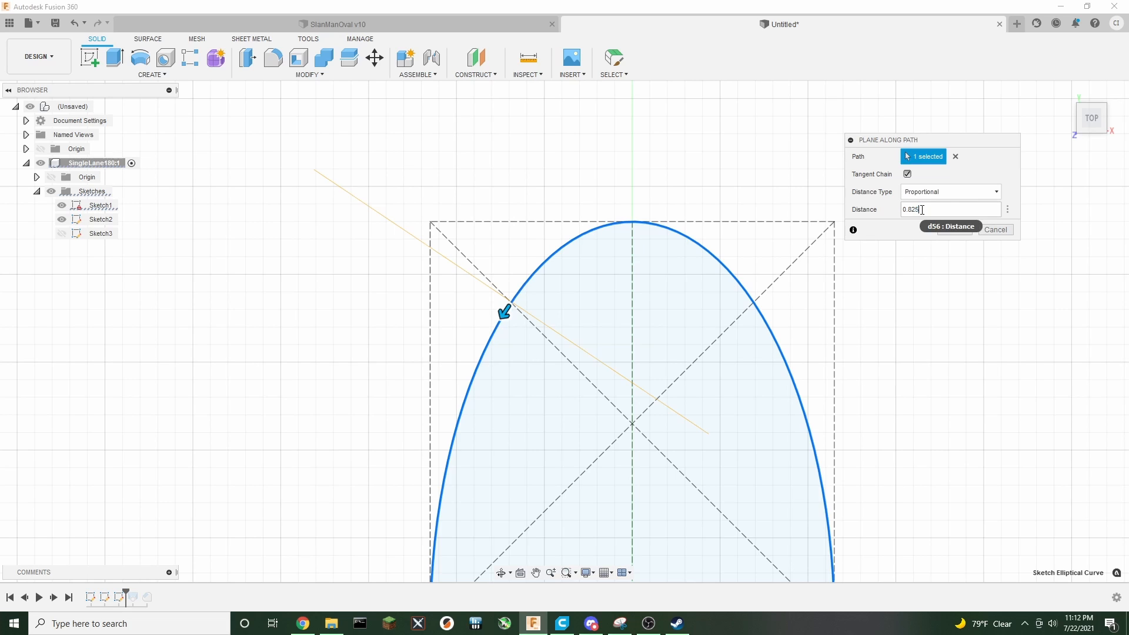
{"action": "left_click", "coordinate": [953, 232]}
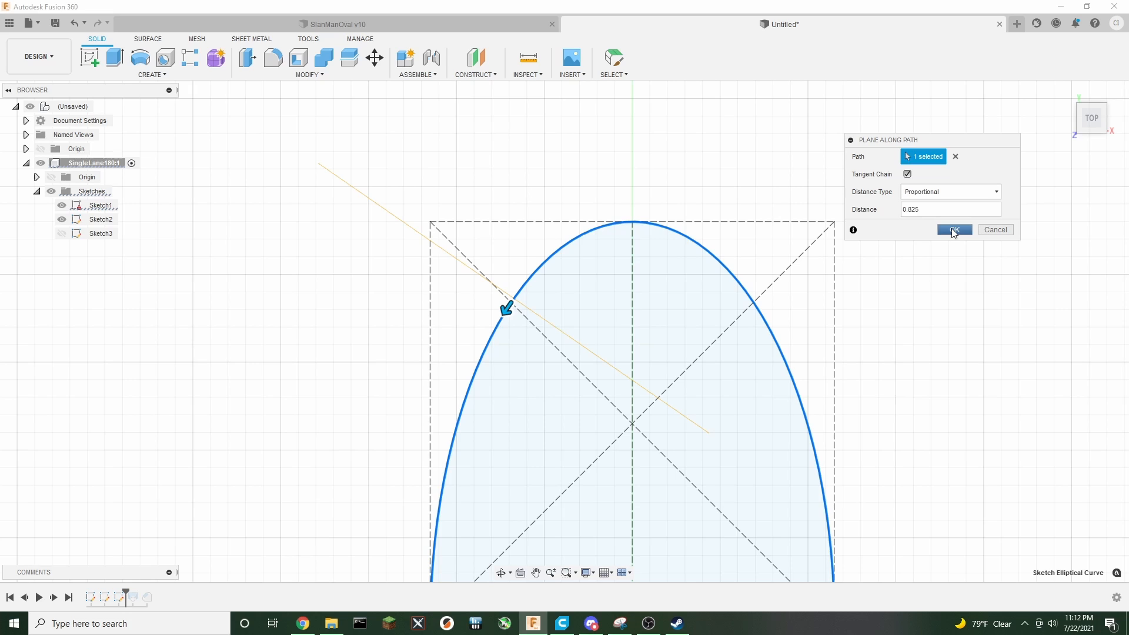
{"action": "left_click", "coordinate": [953, 231]}
{"action": "middle_click_drag", "start_coordinate": [998, 370], "coordinate": [906, 315]}
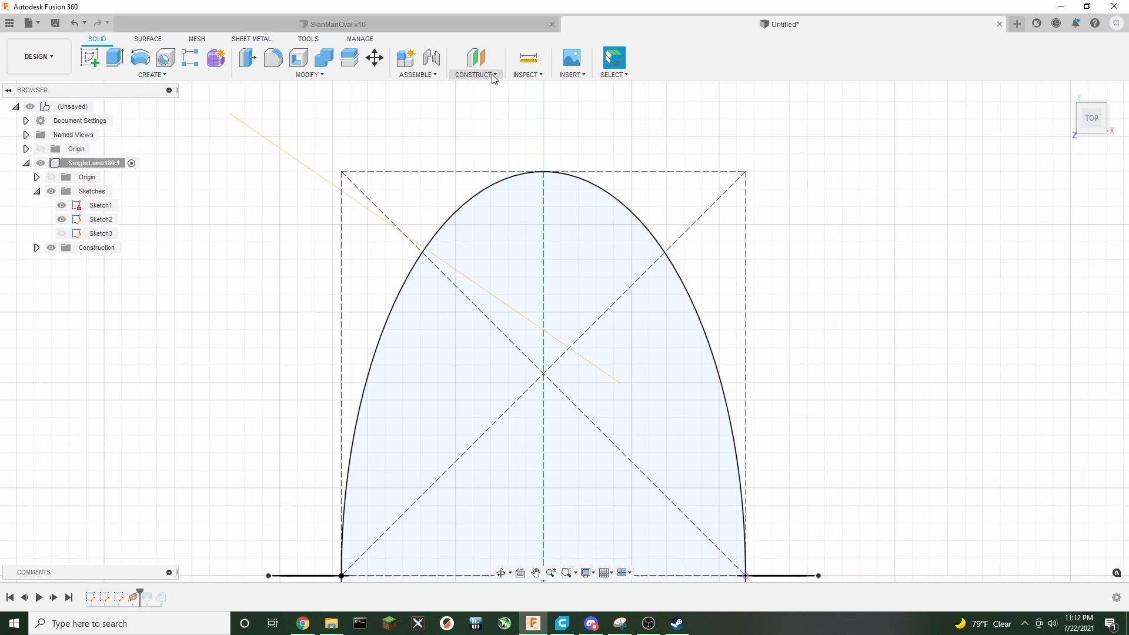
{"action": "left_click", "coordinate": [476, 75]}
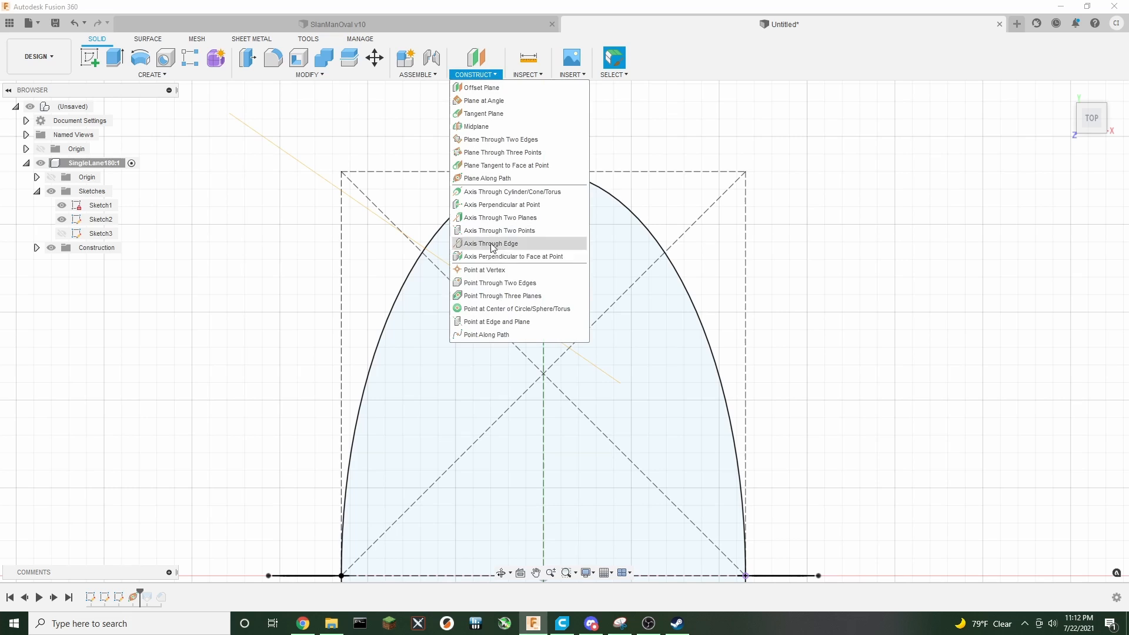
{"action": "left_click", "coordinate": [487, 335]}
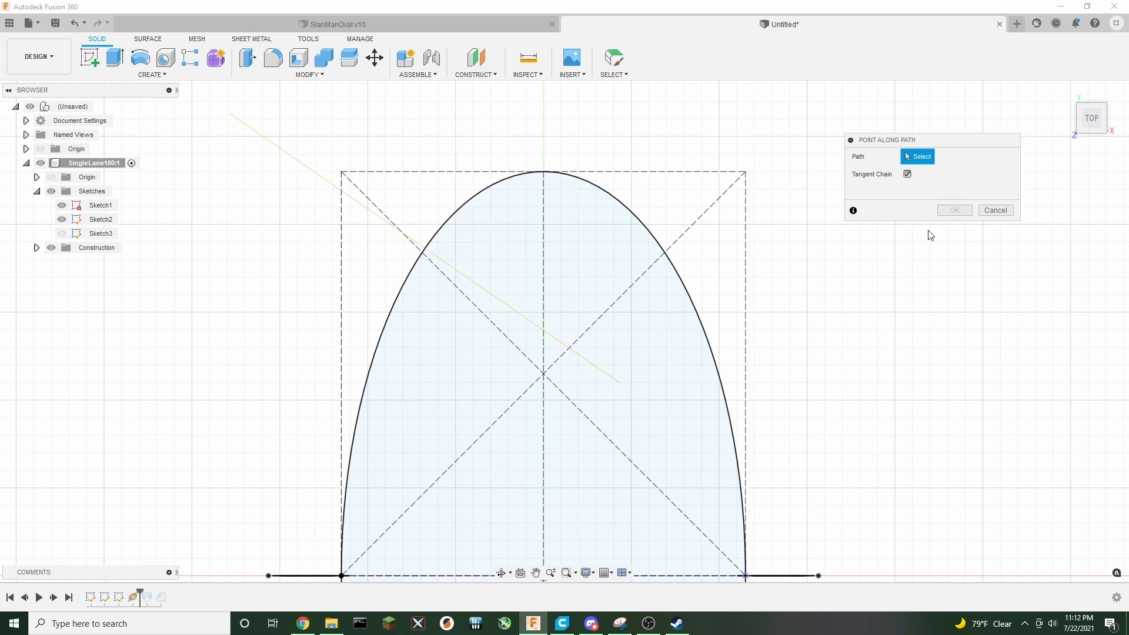
{"action": "left_click", "coordinate": [1005, 207]}
Create a second construction plane along the elliptical path, on the other side of the ellipse's apex
{"action": "left_click", "coordinate": [475, 72]}
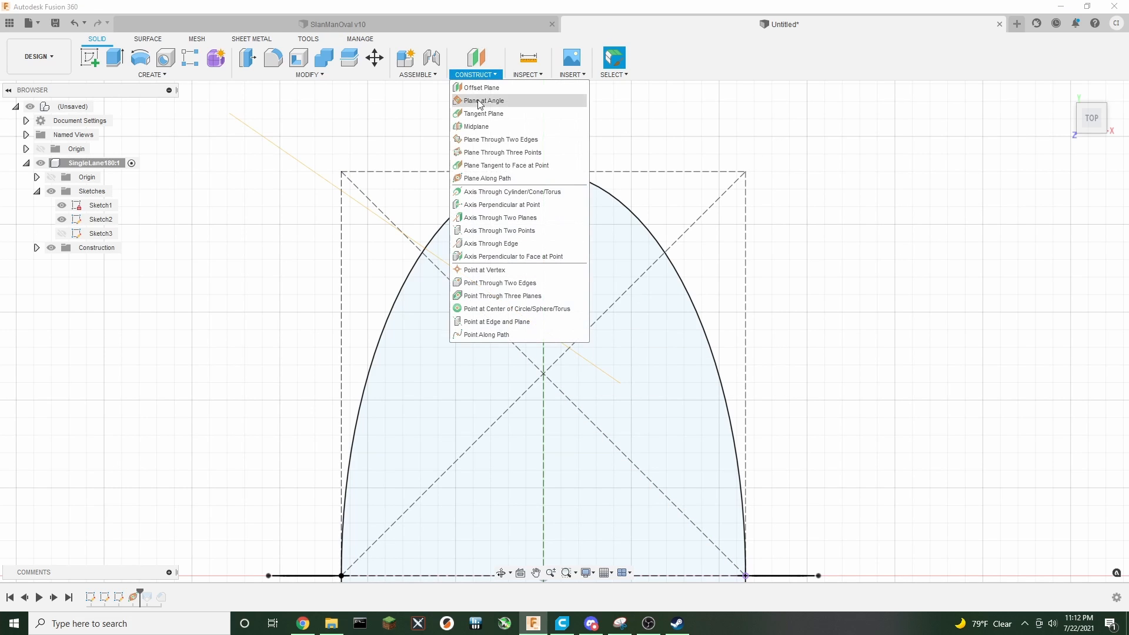
{"action": "left_click", "coordinate": [479, 182]}
{"action": "left_click", "coordinate": [624, 208]}
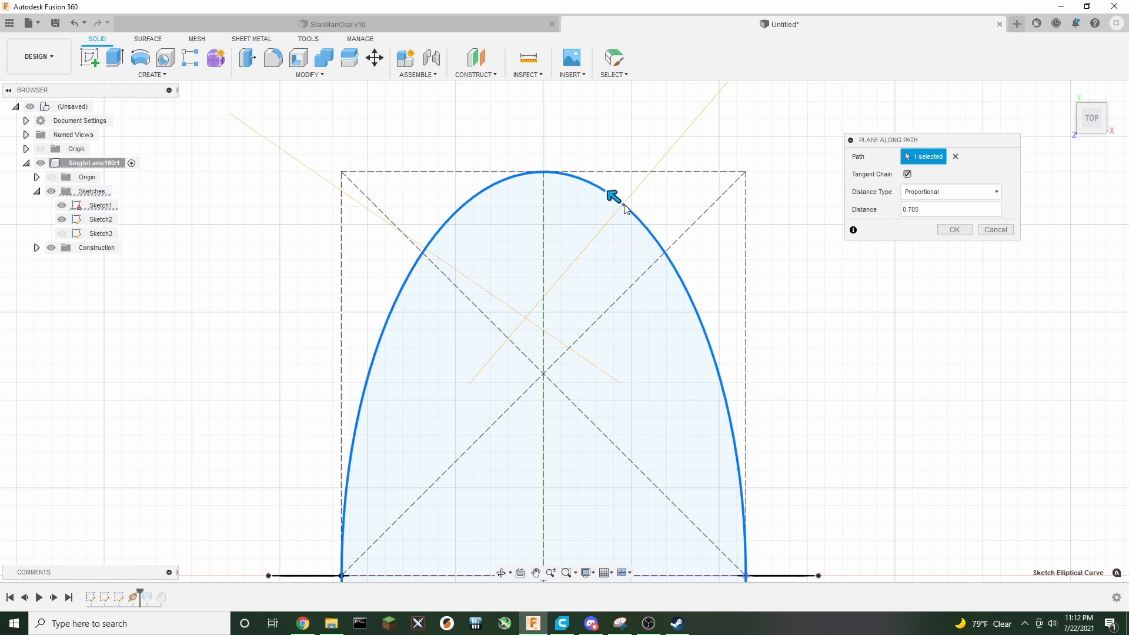
{"action": "left_click_drag", "start_coordinate": [614, 195], "coordinate": [671, 231]}
{"action": "left_click", "coordinate": [946, 230]}
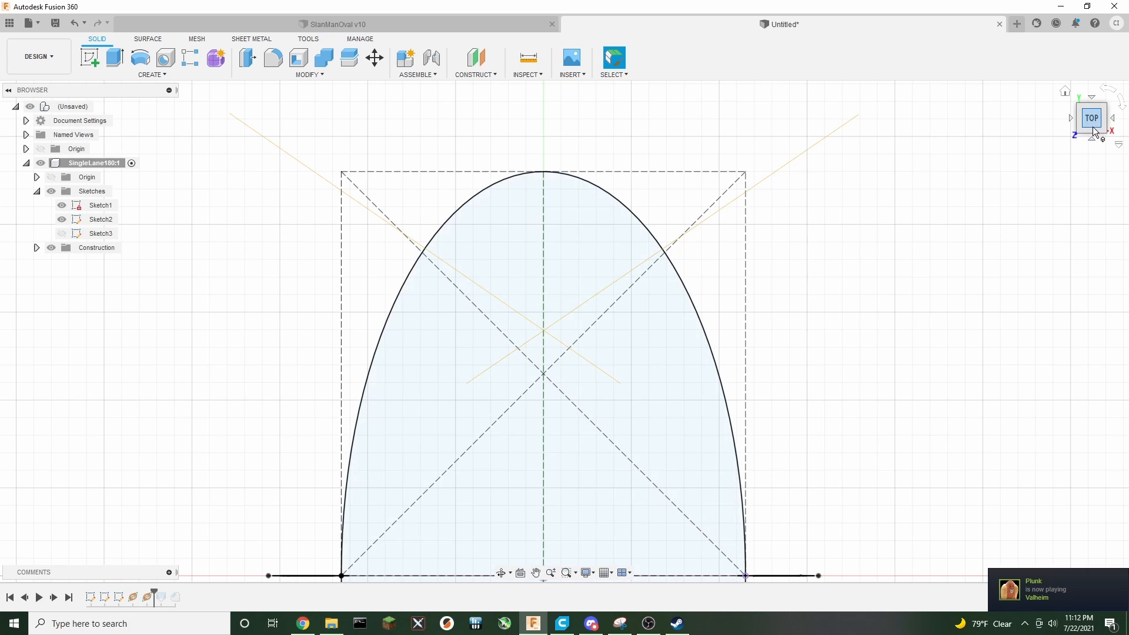
Start a new sketch on the first angled construction plane
{"action": "left_click_drag", "start_coordinate": [1095, 132], "coordinate": [1121, 99]}
{"action": "left_click", "coordinate": [256, 171]}
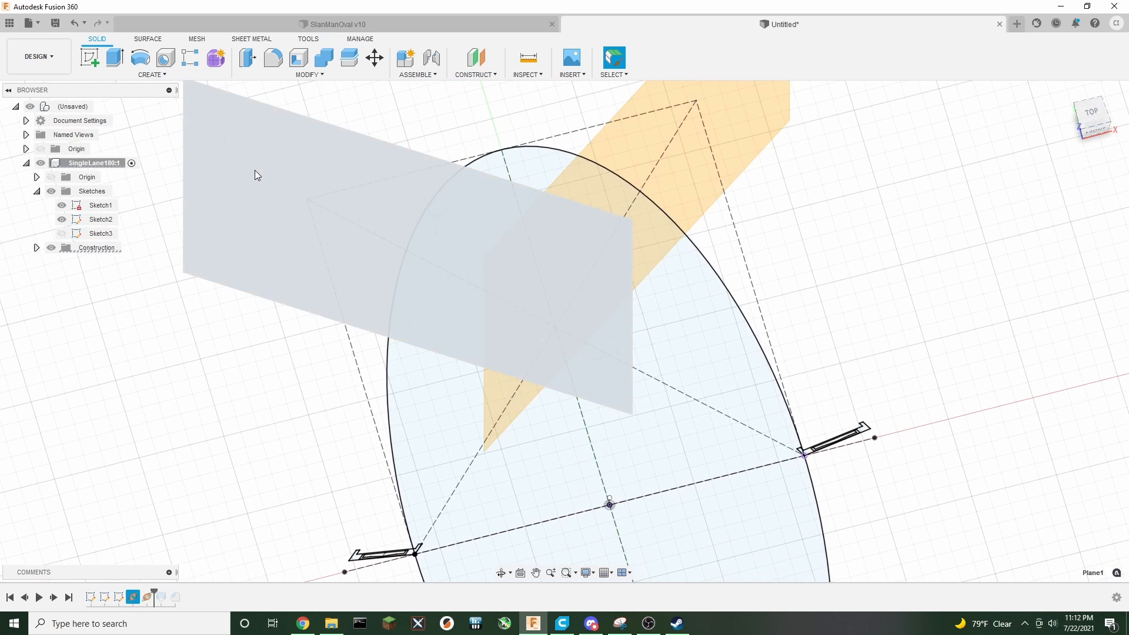
{"action": "left_click", "coordinate": [260, 192]}
{"action": "left_click", "coordinate": [93, 59]}
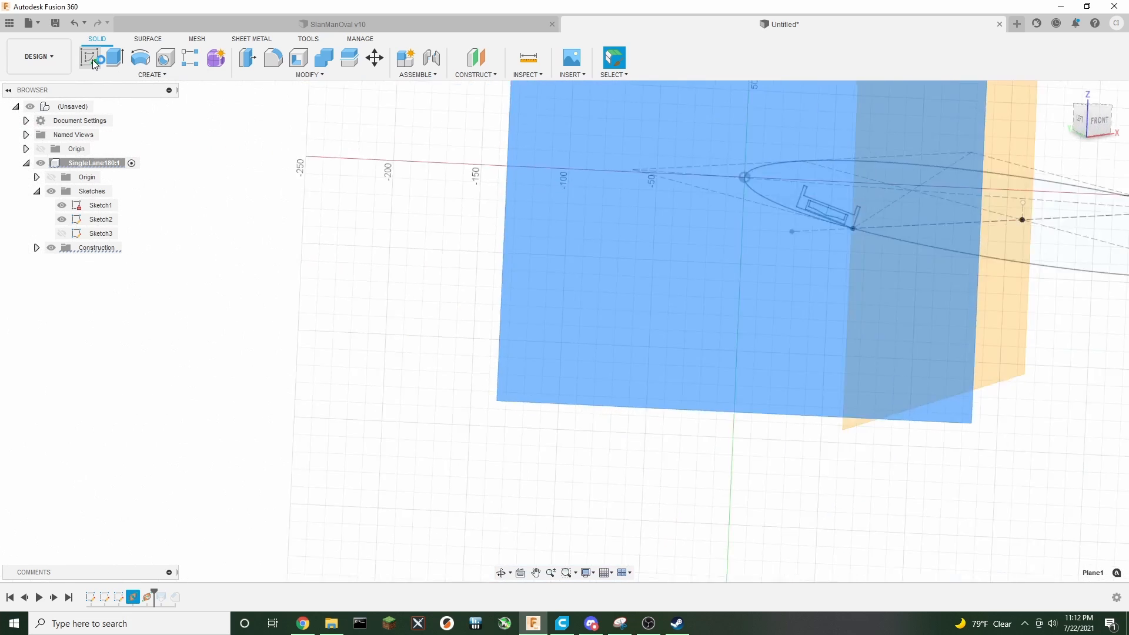
{"action": "middle_click_drag", "start_coordinate": [733, 239], "coordinate": [474, 280]}
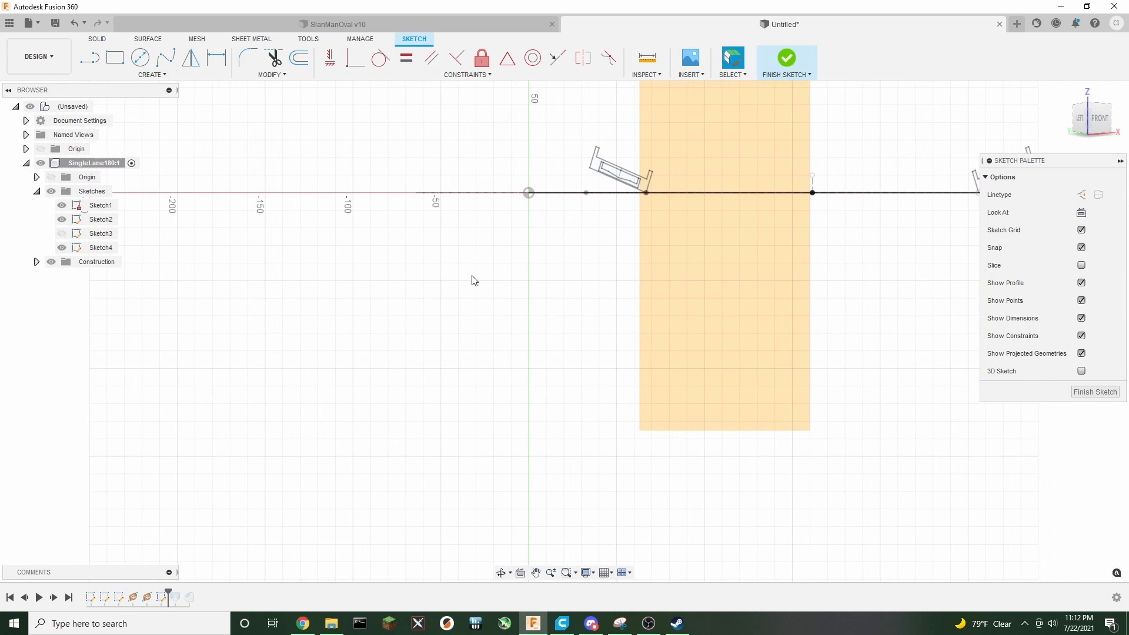
{"action": "scroll", "coordinate": [582, 287], "scroll_direction": "up", "scroll_amount": 2}
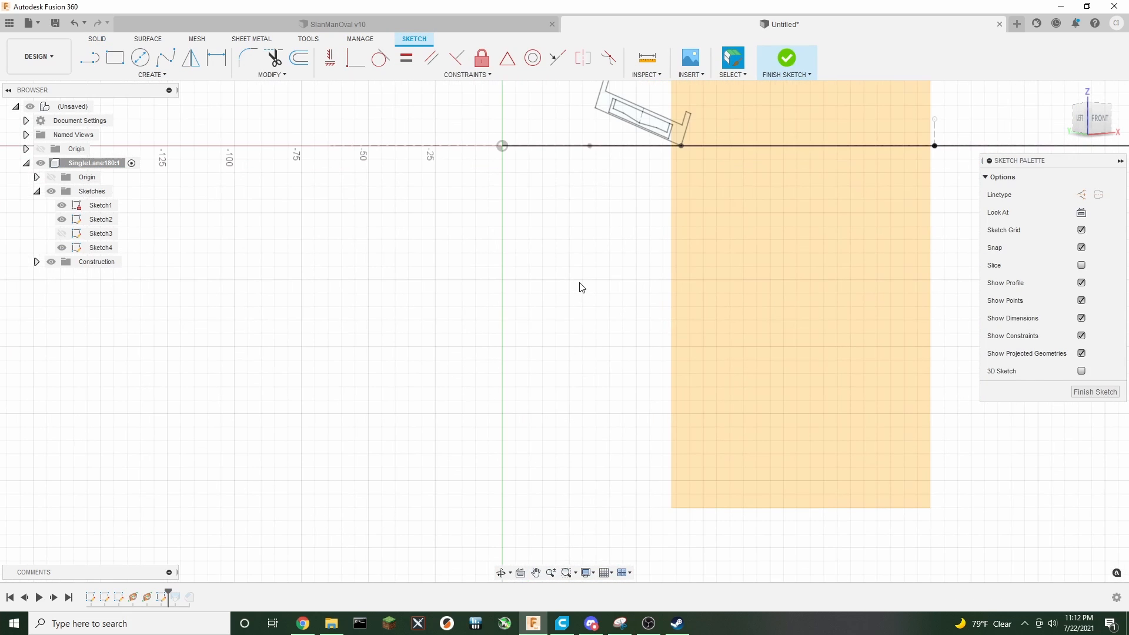
{"action": "middle_click_drag", "start_coordinate": [608, 227], "coordinate": [542, 352]}
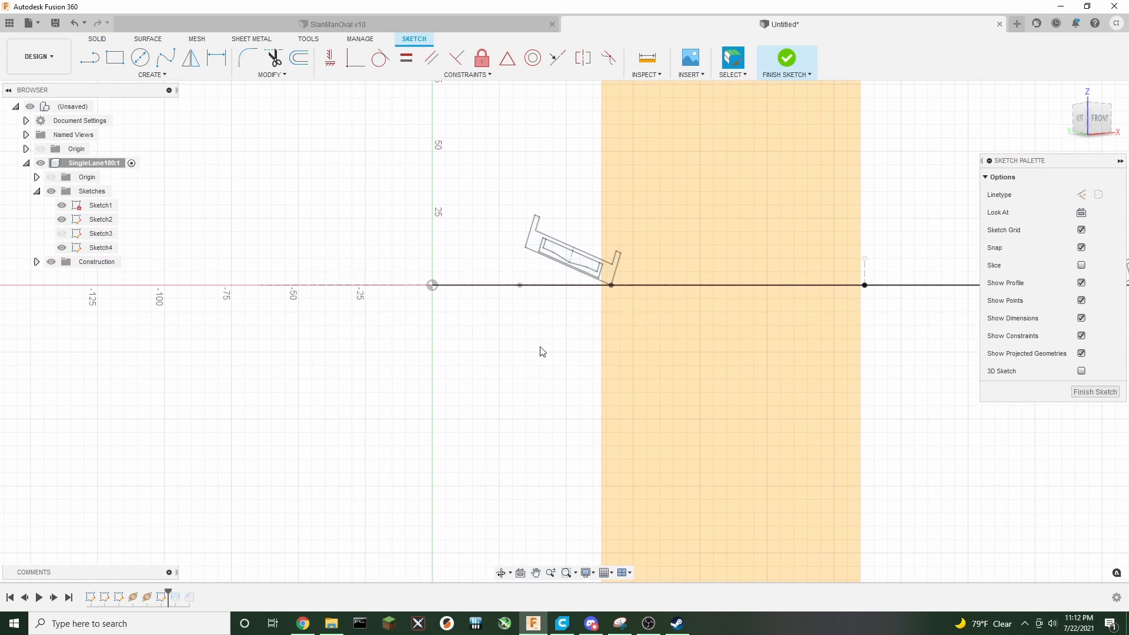
Select the lane cross-section profile and rotate it -50 deg about its lower corner pivot
{"action": "left_click", "coordinate": [531, 238]}
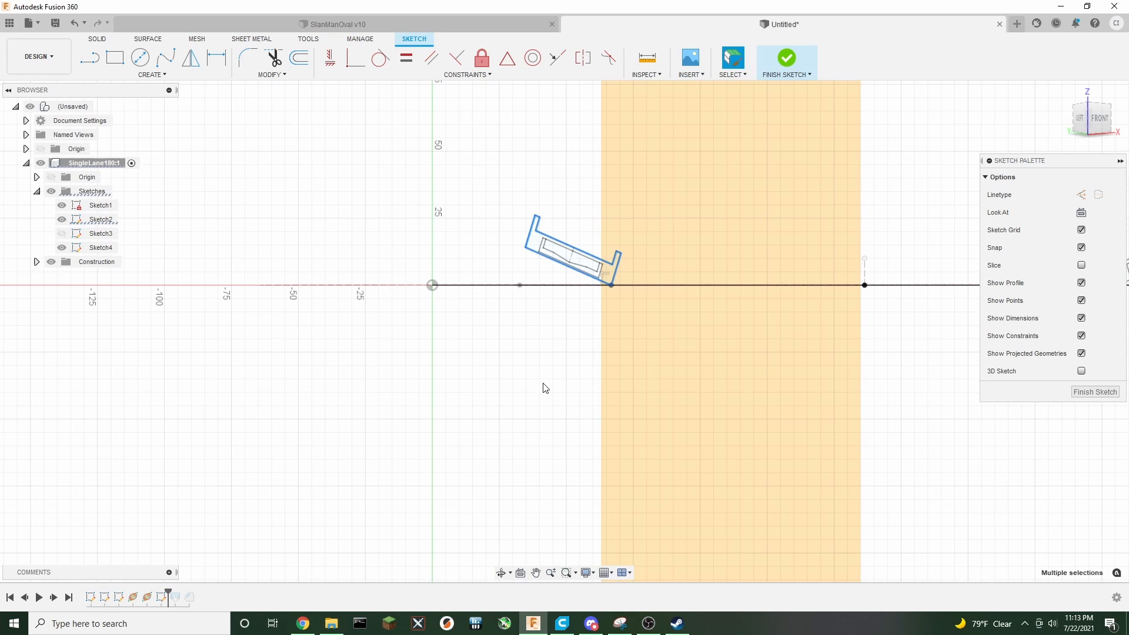
{"action": "key", "text": "m"}
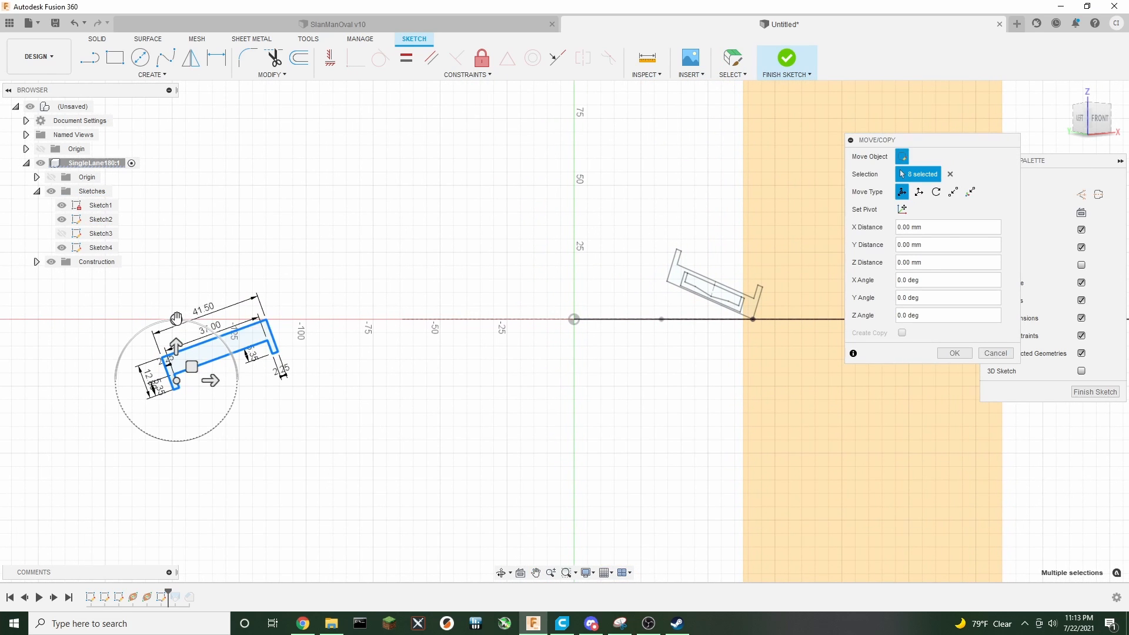
{"action": "mouse_move", "coordinate": [176, 318]}
{"action": "left_mouse_down"}
{"action": "mouse_move", "coordinate": [223, 328]}
{"action": "mouse_move", "coordinate": [283, 388]}
{"action": "mouse_move", "coordinate": [199, 453]}
{"action": "mouse_move", "coordinate": [147, 467]}
{"action": "left_mouse_up"}
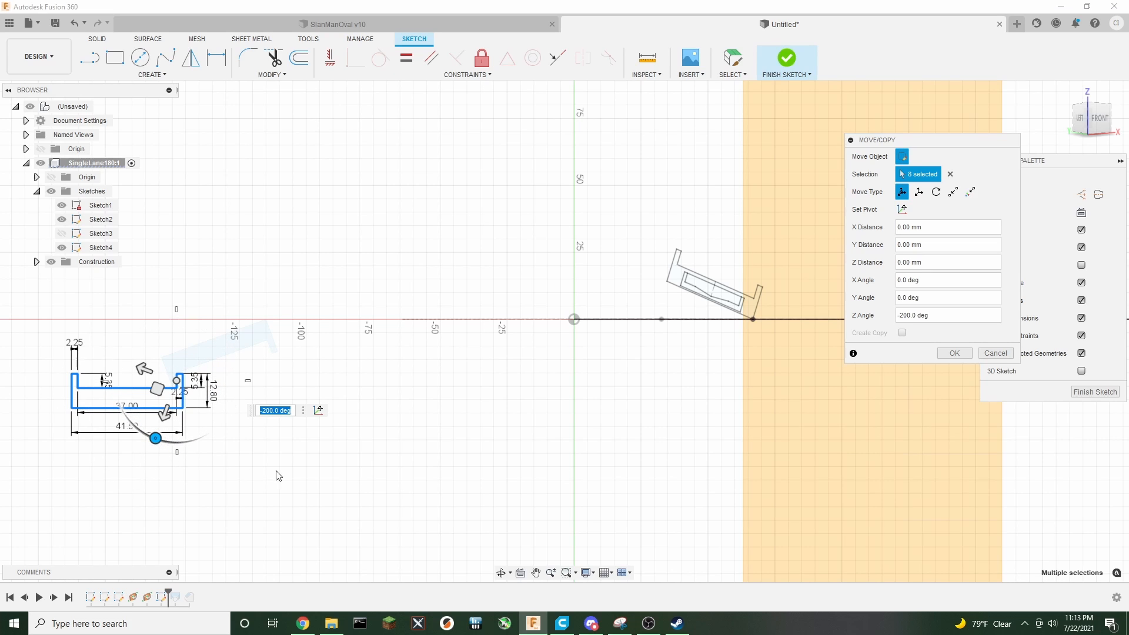
{"action": "middle_click_drag", "start_coordinate": [301, 474], "coordinate": [419, 467]}
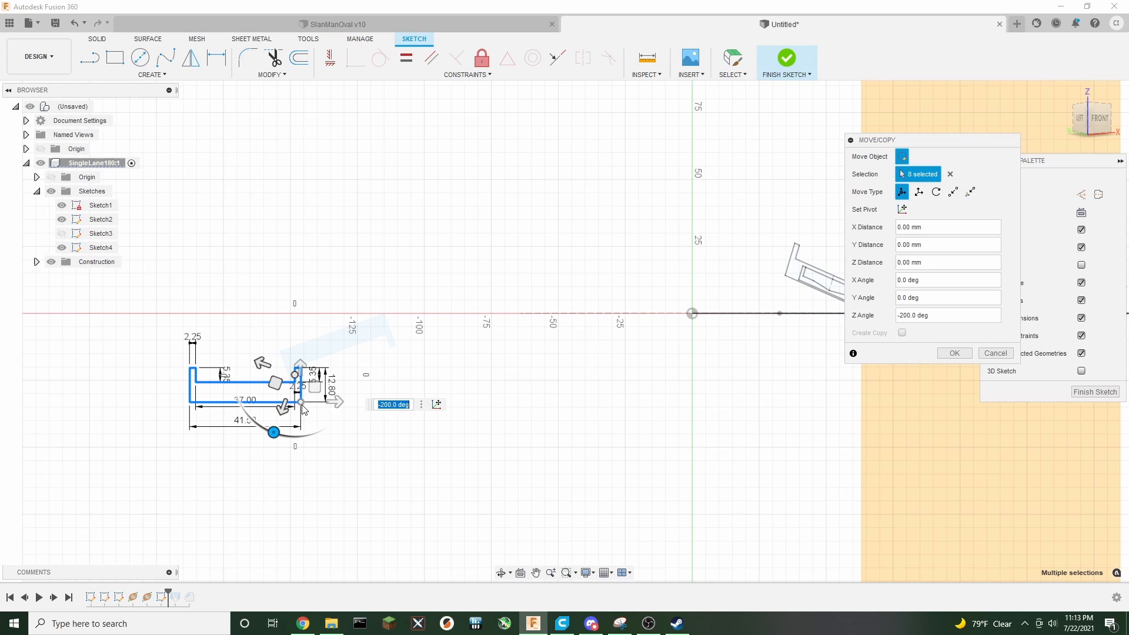
{"action": "left_click", "coordinate": [903, 210]}
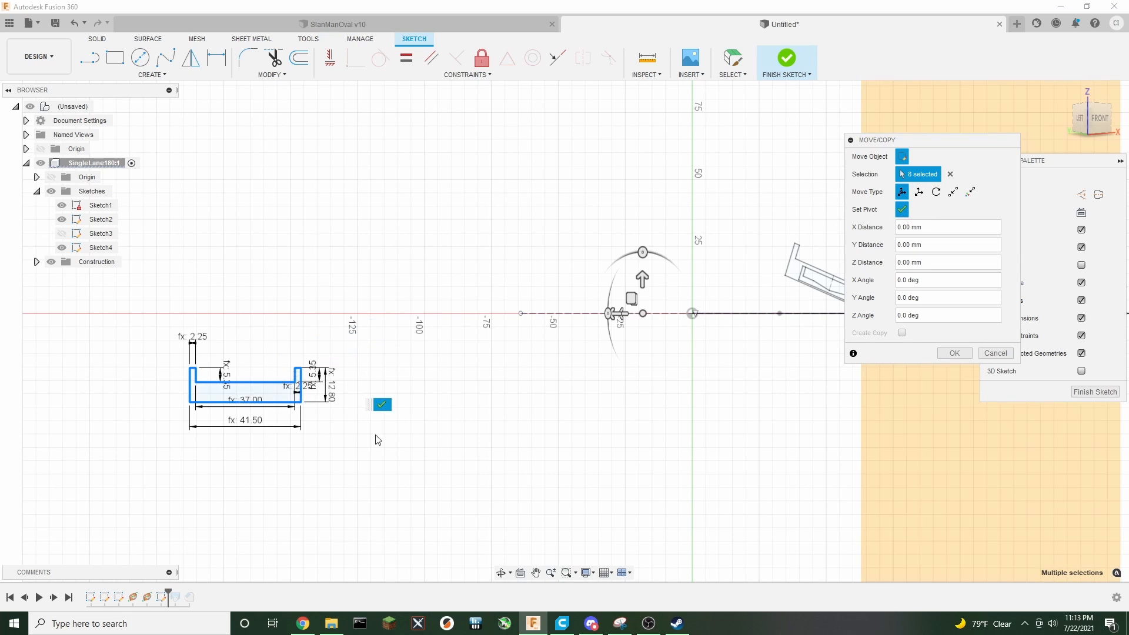
{"action": "left_click", "coordinate": [301, 402]}
{"action": "left_click", "coordinate": [301, 403]}
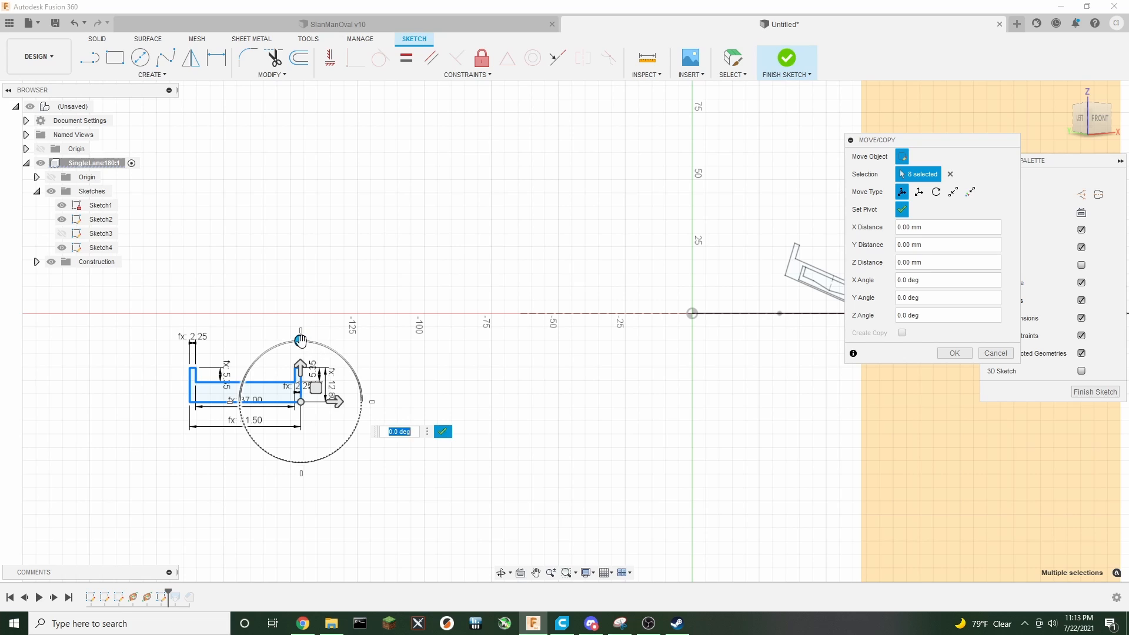
{"action": "mouse_move", "coordinate": [301, 340]}
{"action": "left_mouse_down"}
{"action": "mouse_move", "coordinate": [316, 342]}
{"action": "mouse_move", "coordinate": [301, 341]}
{"action": "left_mouse_up"}
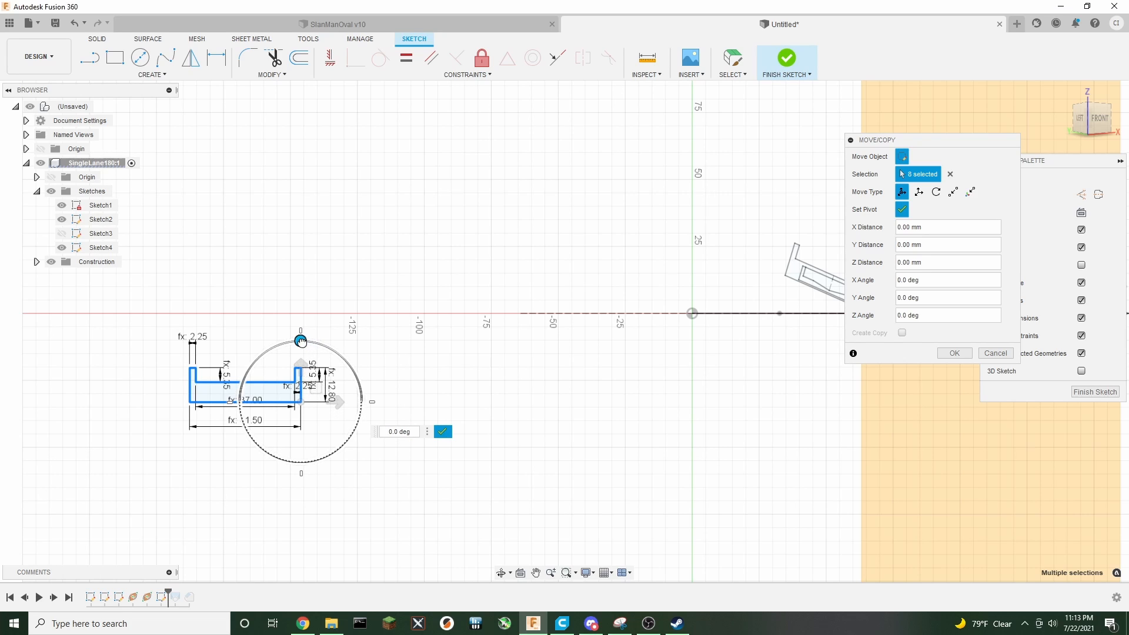
{"action": "left_click", "coordinate": [442, 431]}
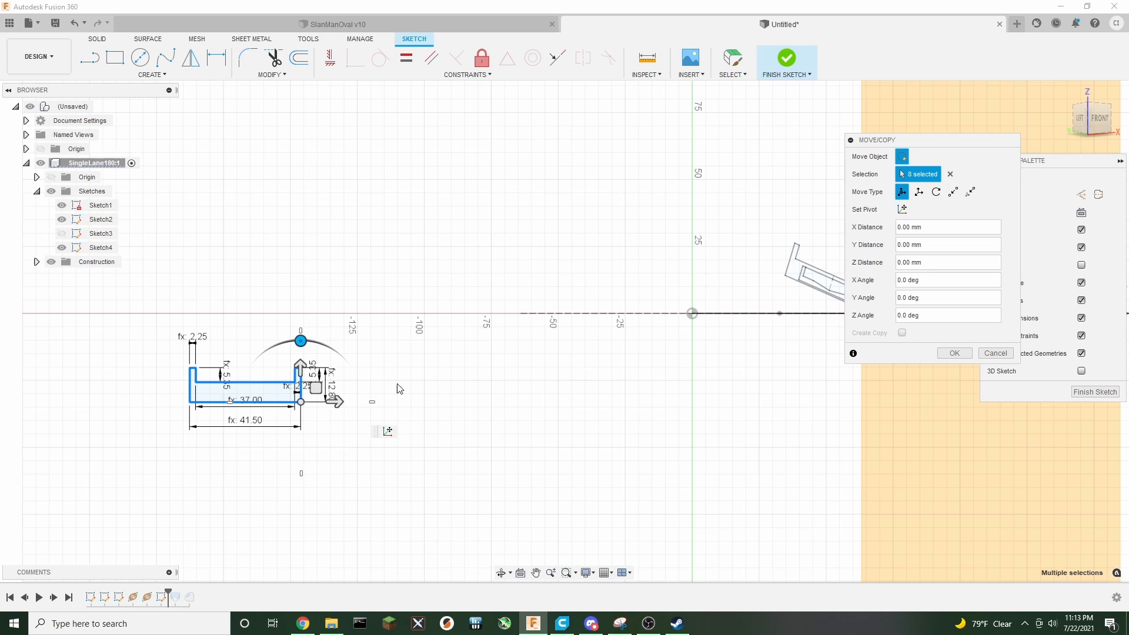
{"action": "mouse_move", "coordinate": [301, 341]}
{"action": "left_mouse_down"}
{"action": "mouse_move", "coordinate": [327, 347]}
{"action": "mouse_move", "coordinate": [301, 340]}
{"action": "mouse_move", "coordinate": [320, 338]}
{"action": "mouse_move", "coordinate": [347, 362]}
{"action": "left_mouse_up"}
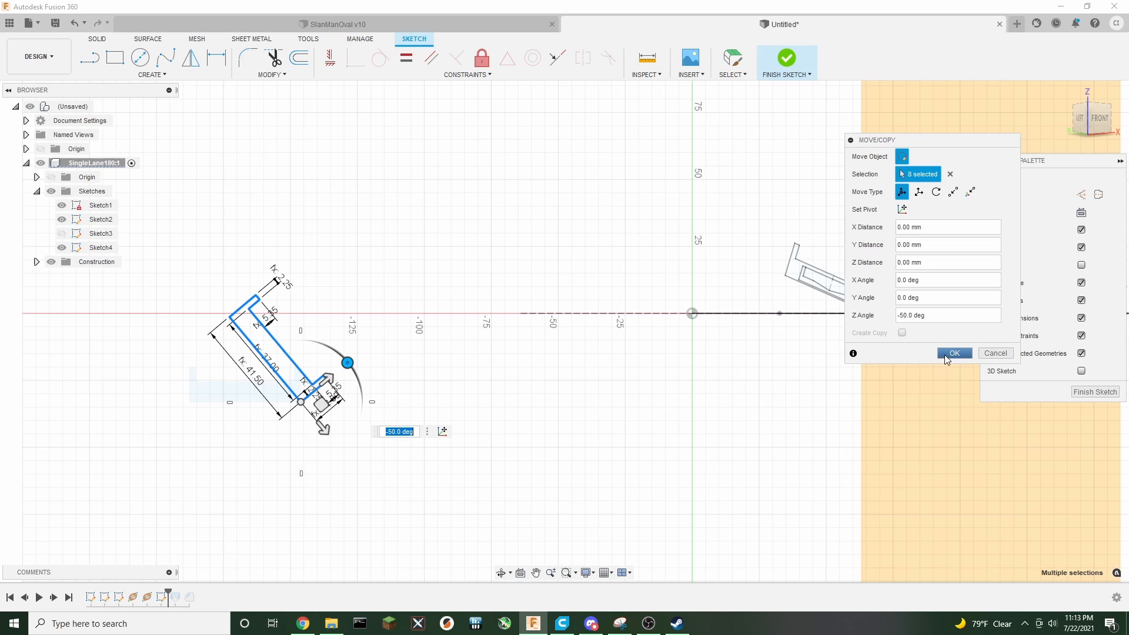
{"action": "middle_click_drag", "start_coordinate": [599, 359], "coordinate": [547, 397]}
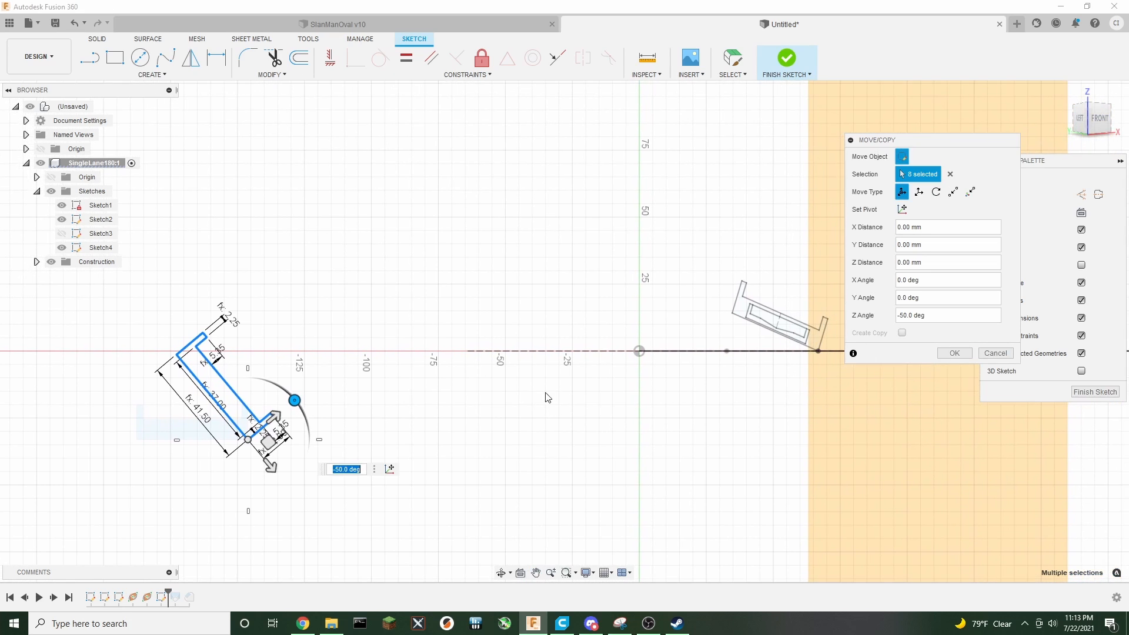
{"action": "left_click_drag", "start_coordinate": [1082, 126], "coordinate": [1090, 148]}
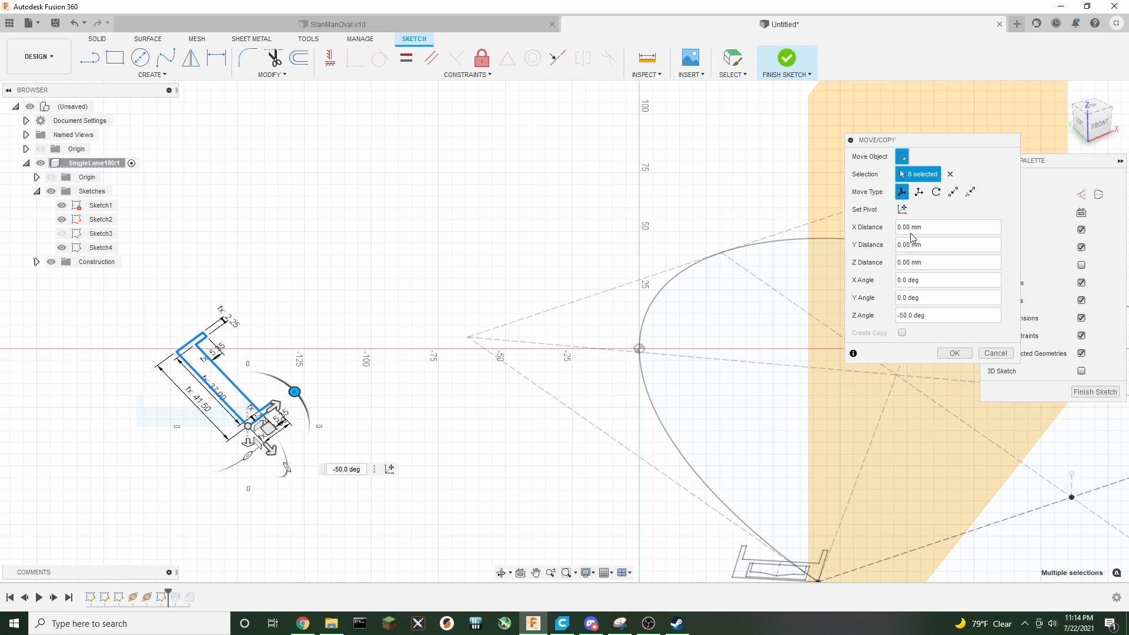
Move the rotated profile point to point from its corner onto the point where the plane meets the elliptical path
{"action": "left_click", "coordinate": [953, 191]}
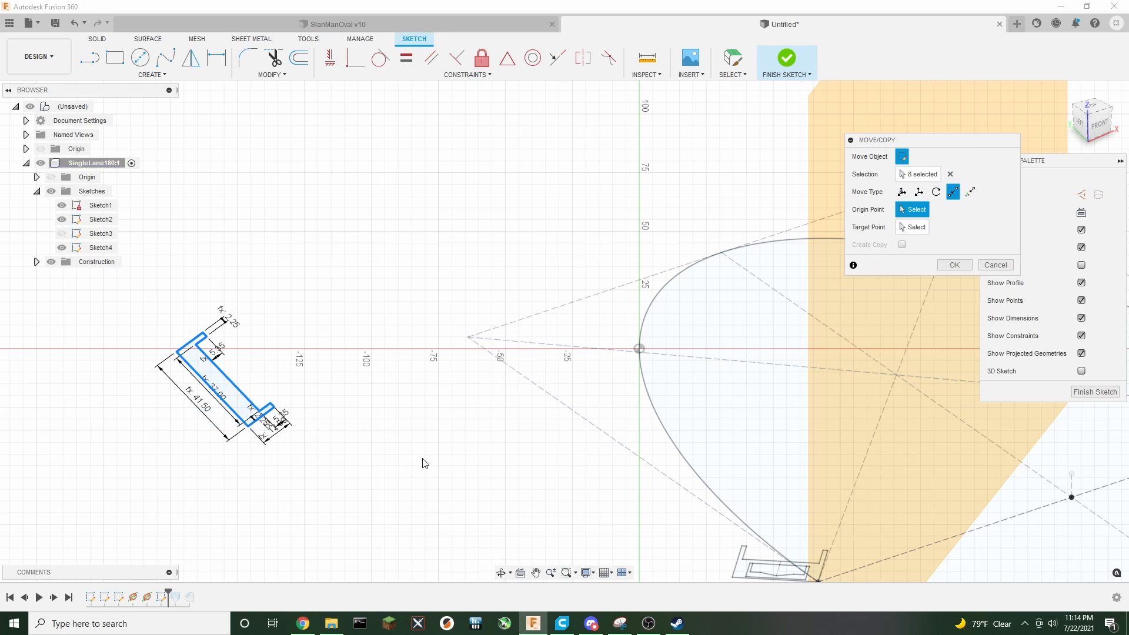
{"action": "left_click", "coordinate": [247, 424]}
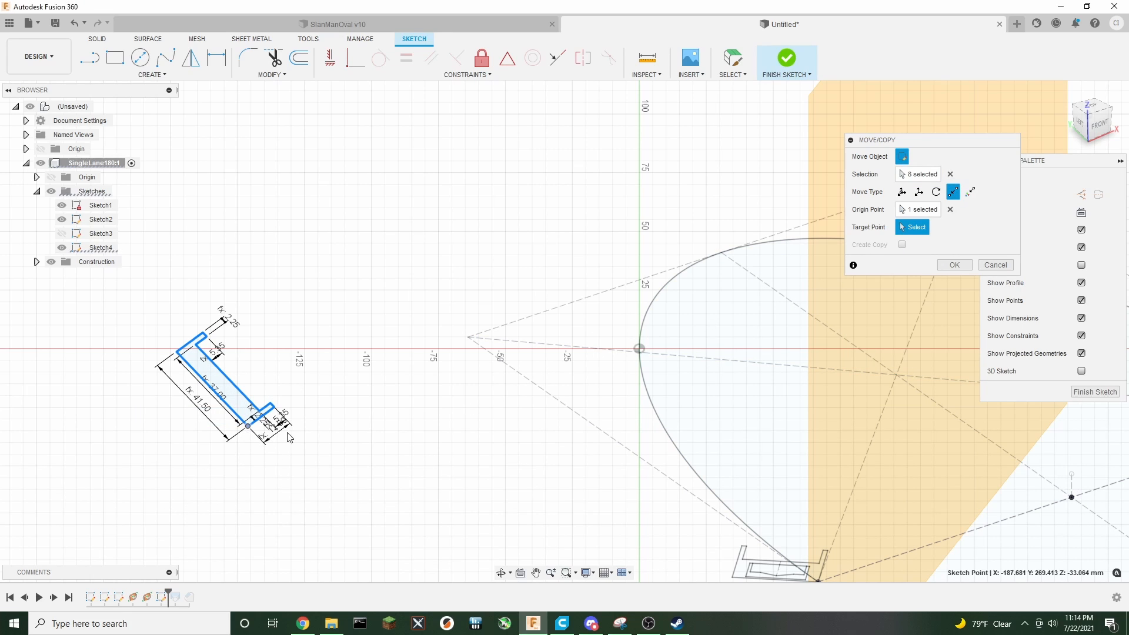
{"action": "left_click", "coordinate": [639, 348]}
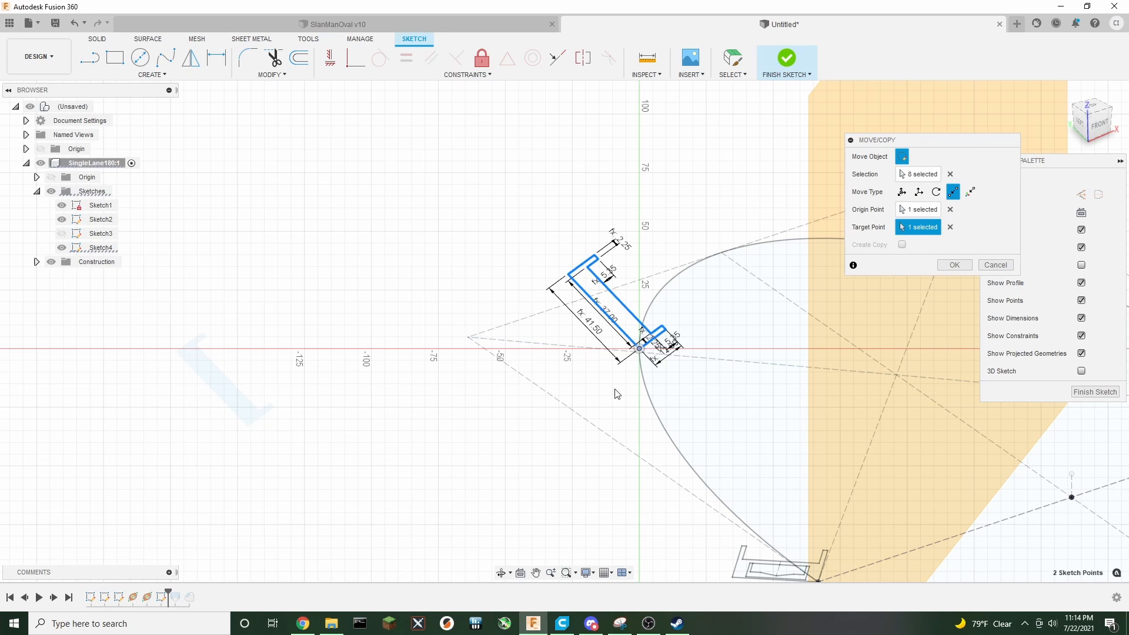
{"action": "left_click", "coordinate": [954, 265]}
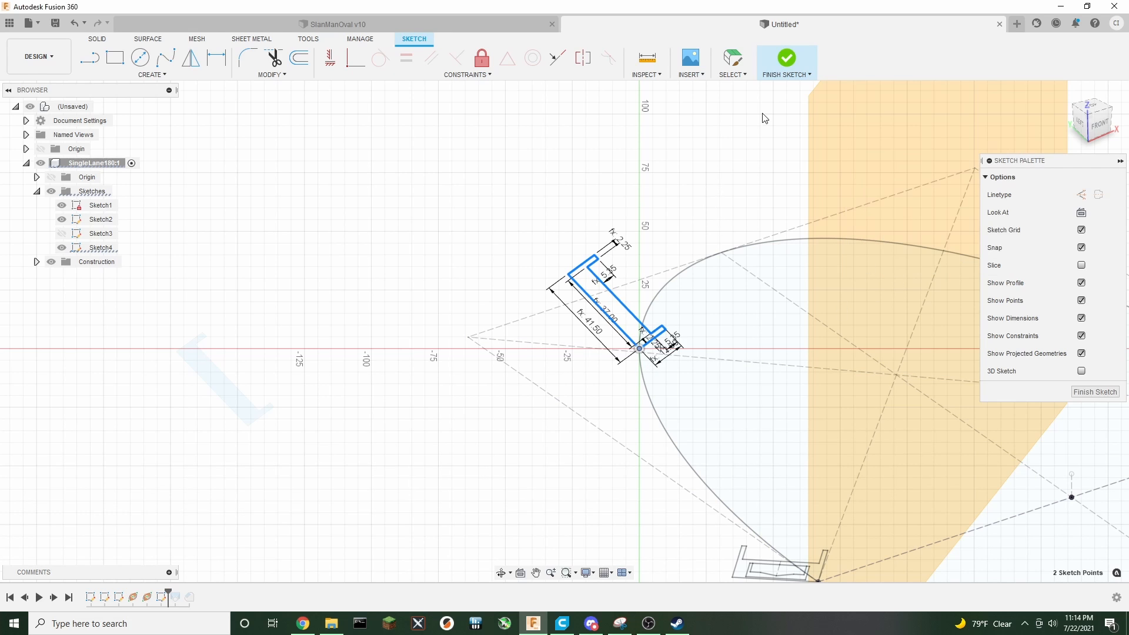
Finish the sketch and make Sketch3 visible again
{"action": "key", "text": "Escape"}
{"action": "left_click", "coordinate": [787, 59]}
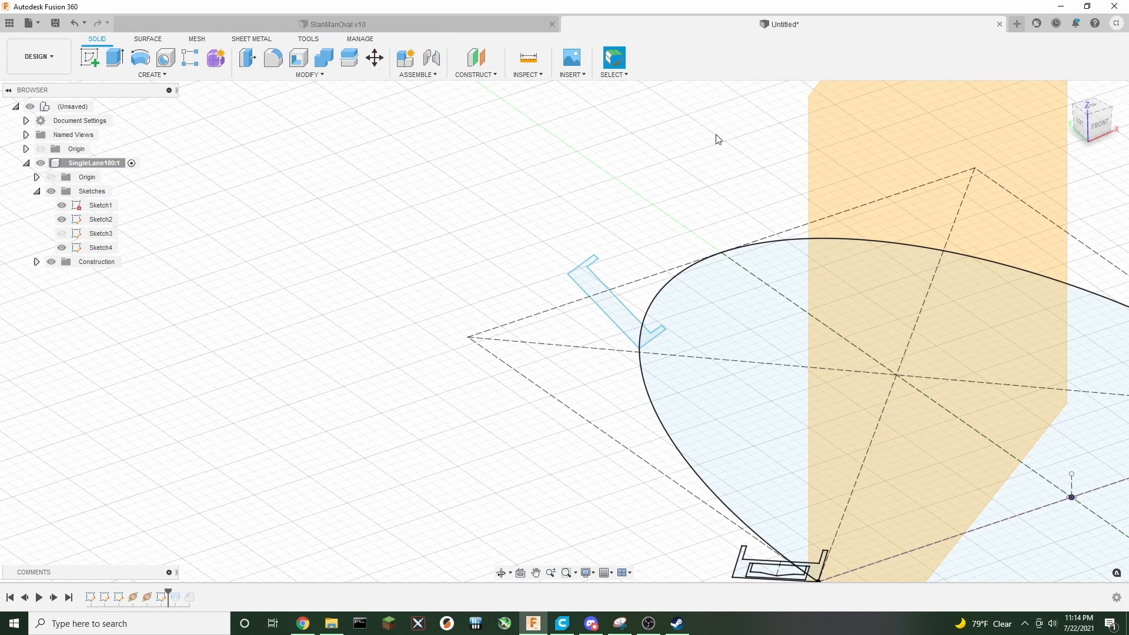
{"action": "left_click", "coordinate": [61, 234]}
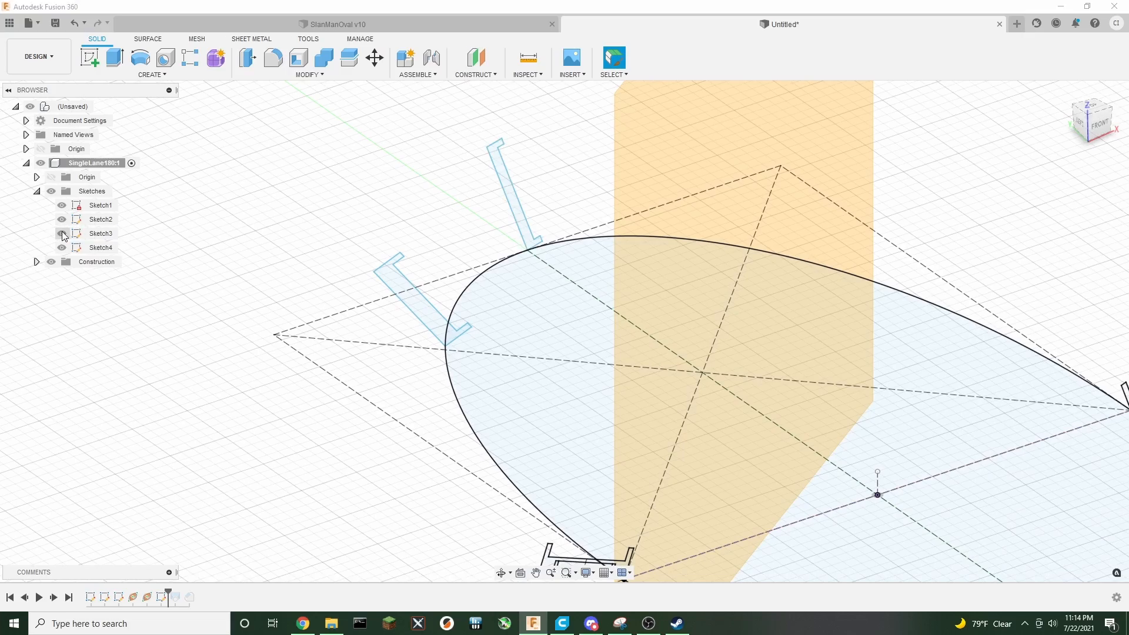
{"action": "scroll", "coordinate": [253, 238], "scroll_direction": "down", "scroll_amount": 2}
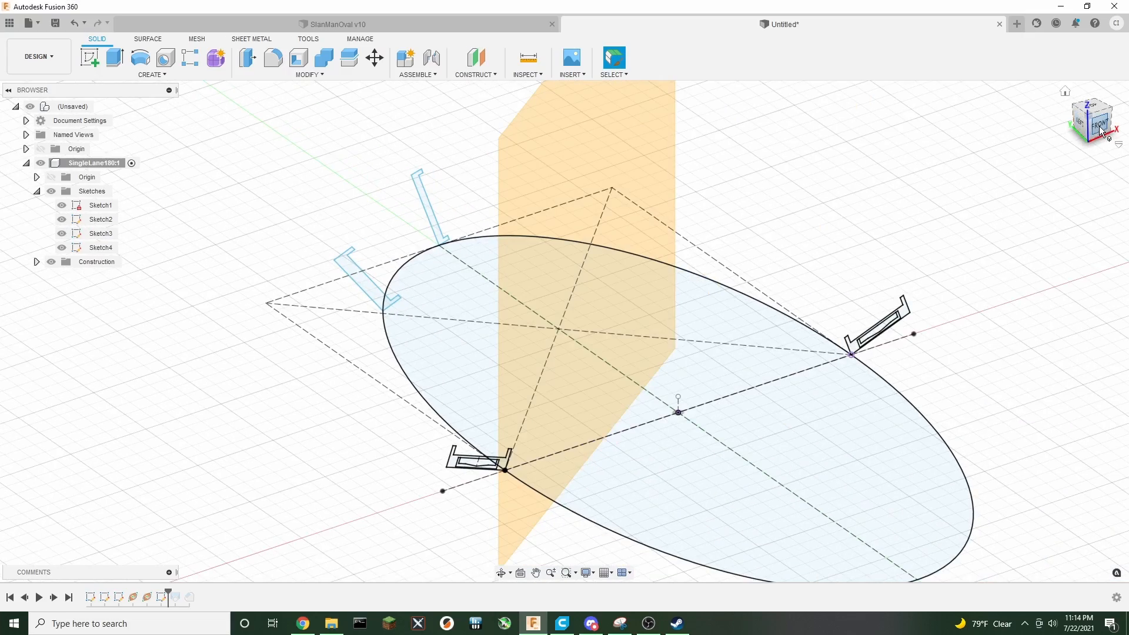
Roll the timeline marker forward to the end so the lofted track is shown again
{"action": "left_click_drag", "start_coordinate": [1100, 130], "coordinate": [1078, 120]}
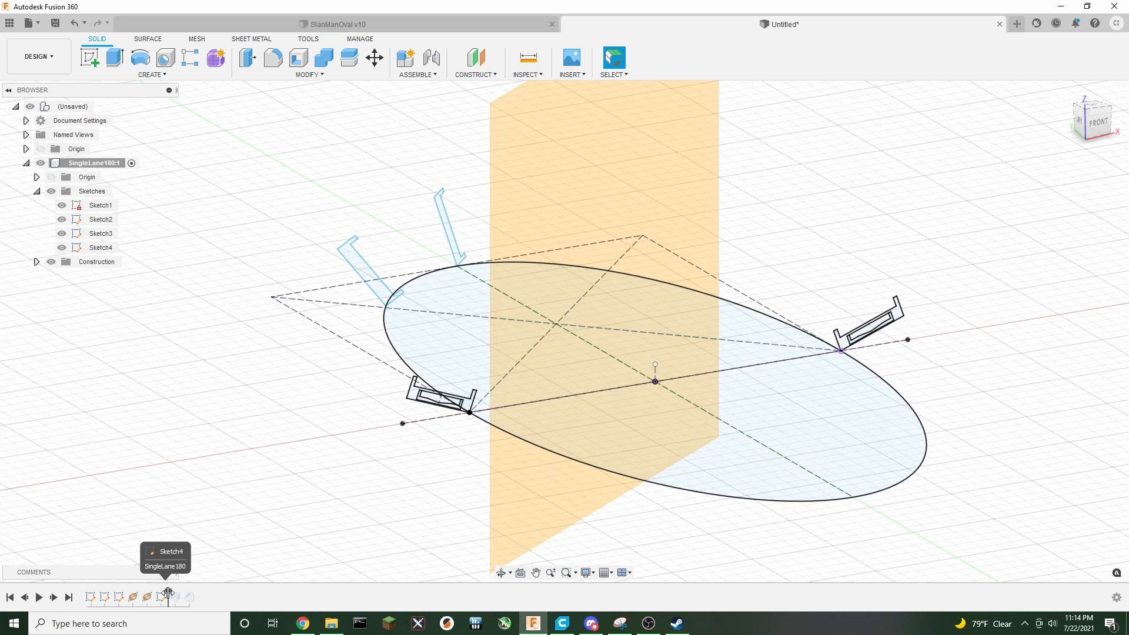
{"action": "left_click_drag", "start_coordinate": [168, 591], "coordinate": [180, 596]}
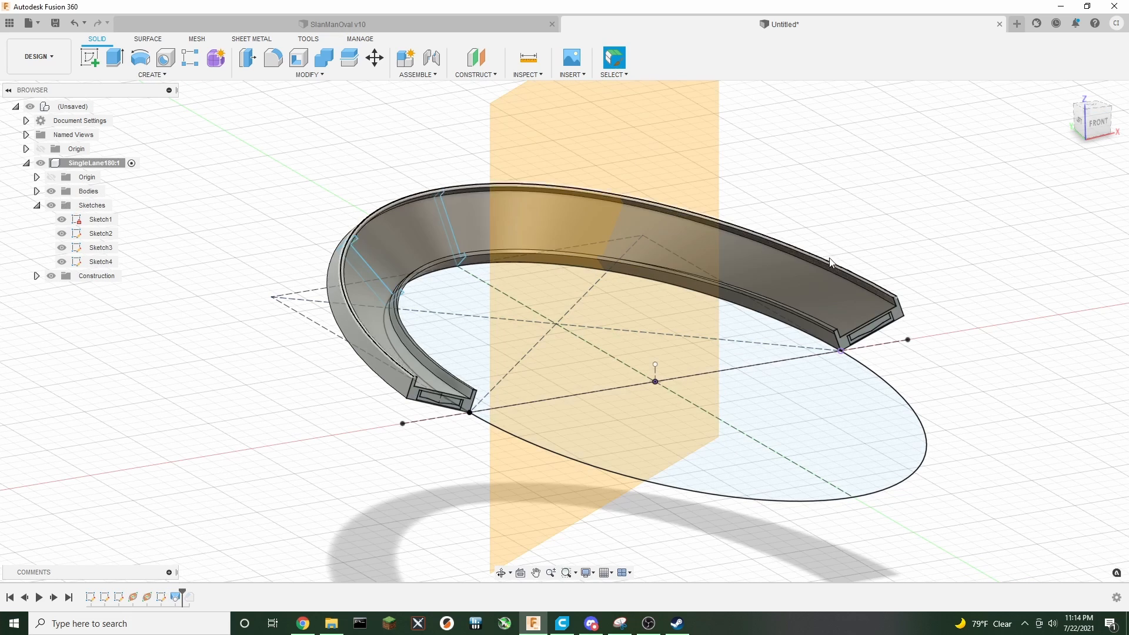
Try editing the loft to add the Sketch4 cross-section as its second profile
{"action": "right_click", "coordinate": [171, 592]}
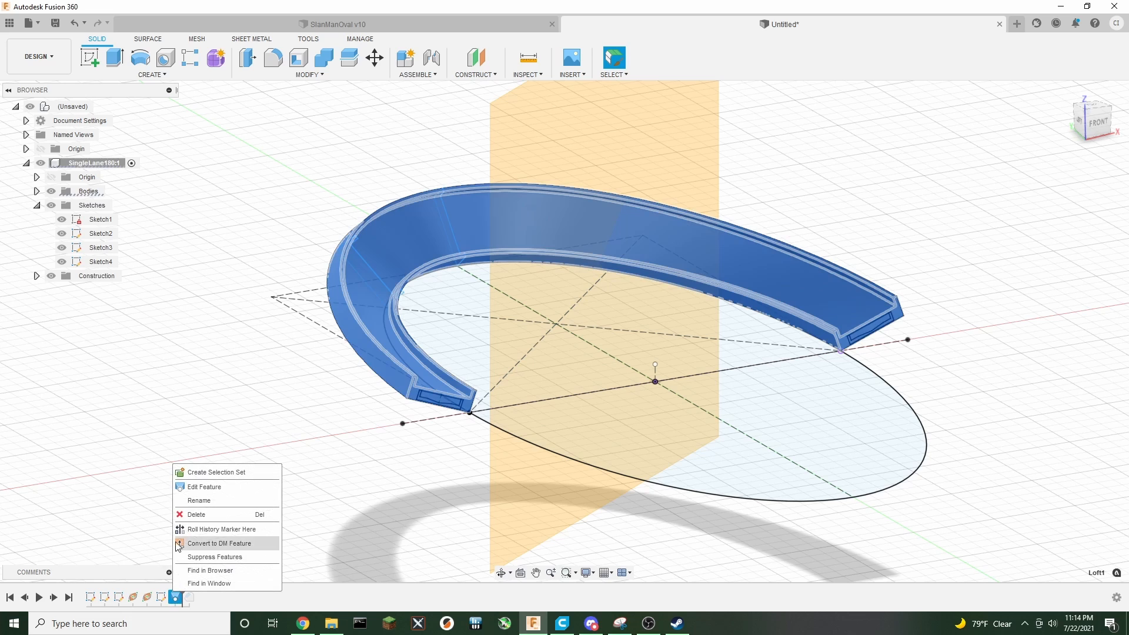
{"action": "left_click", "coordinate": [197, 492]}
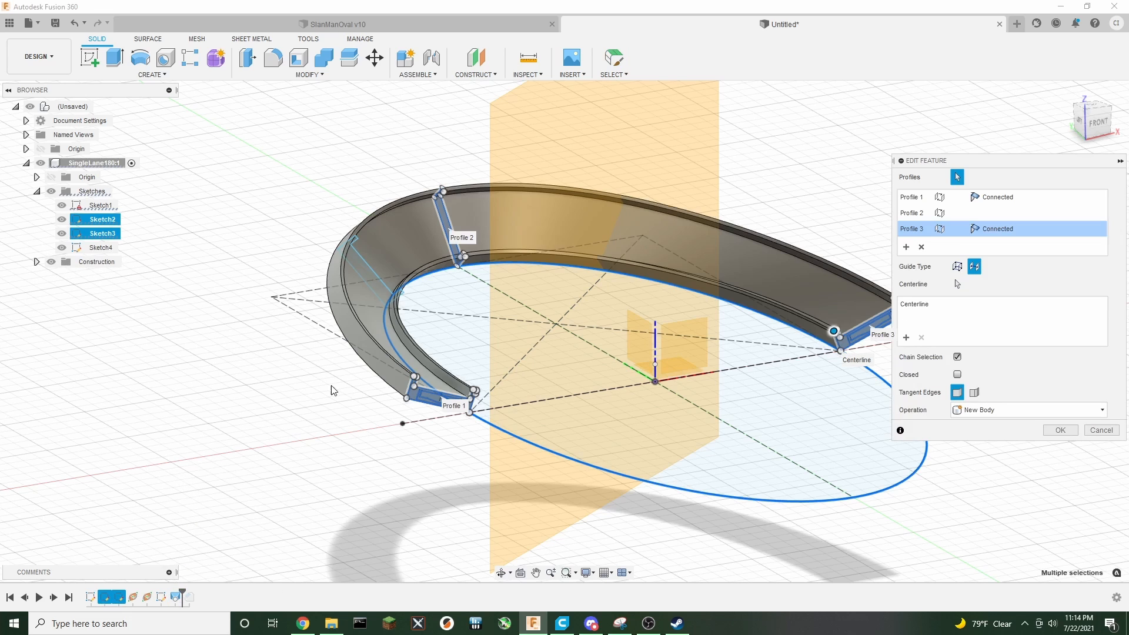
{"action": "left_click", "coordinate": [911, 252]}
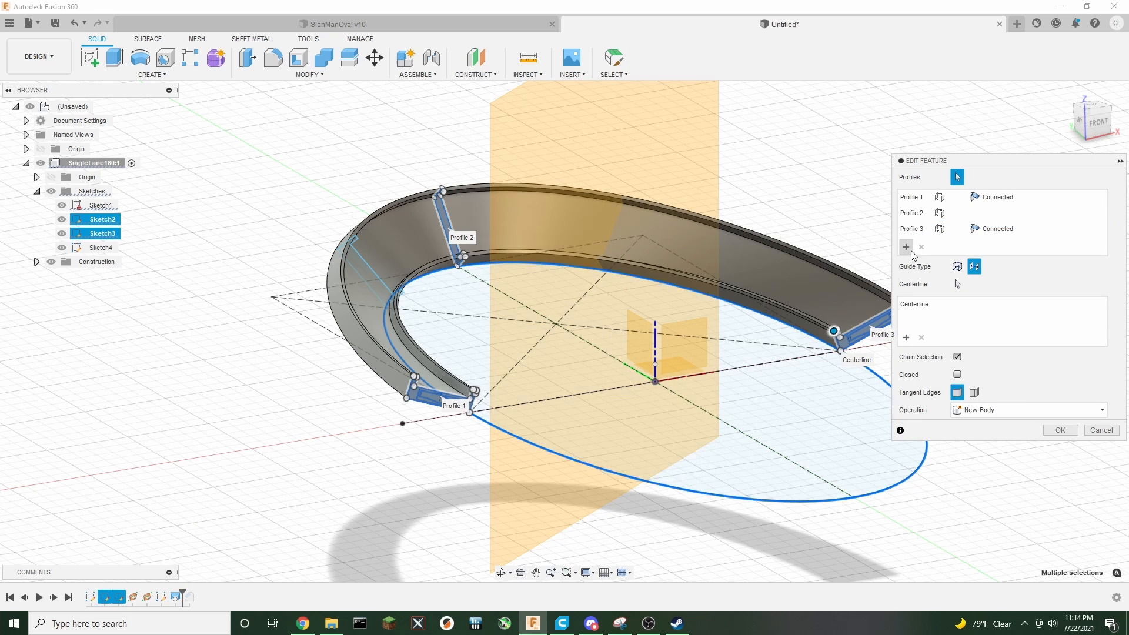
{"action": "left_click", "coordinate": [365, 266]}
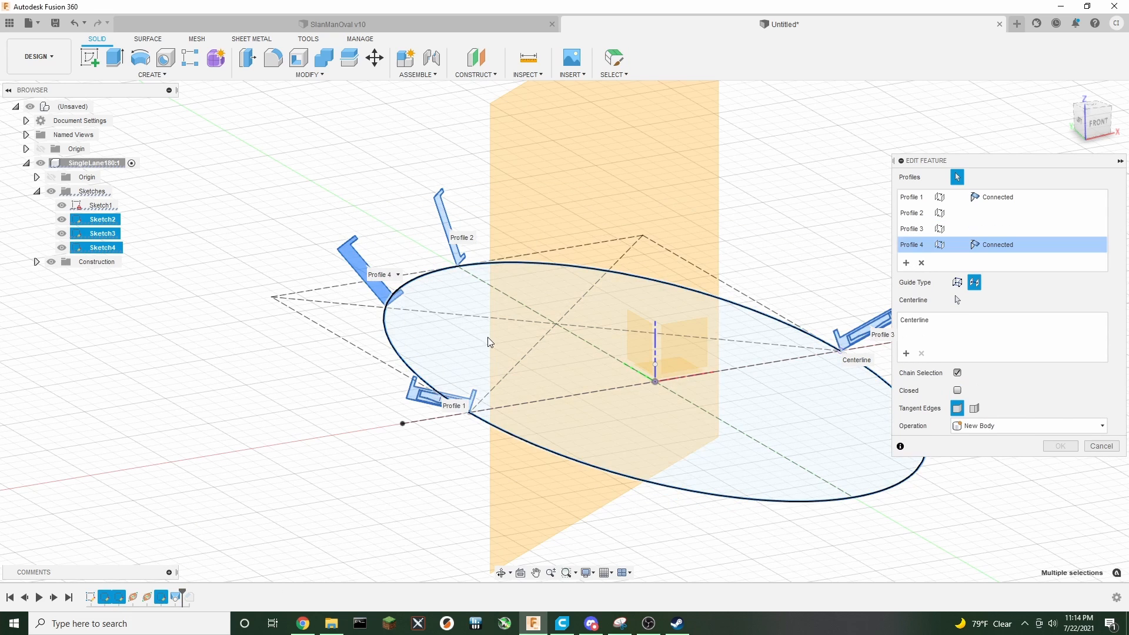
{"action": "left_click", "coordinate": [398, 274]}
{"action": "left_click", "coordinate": [393, 305]}
{"action": "left_click", "coordinate": [393, 305]}
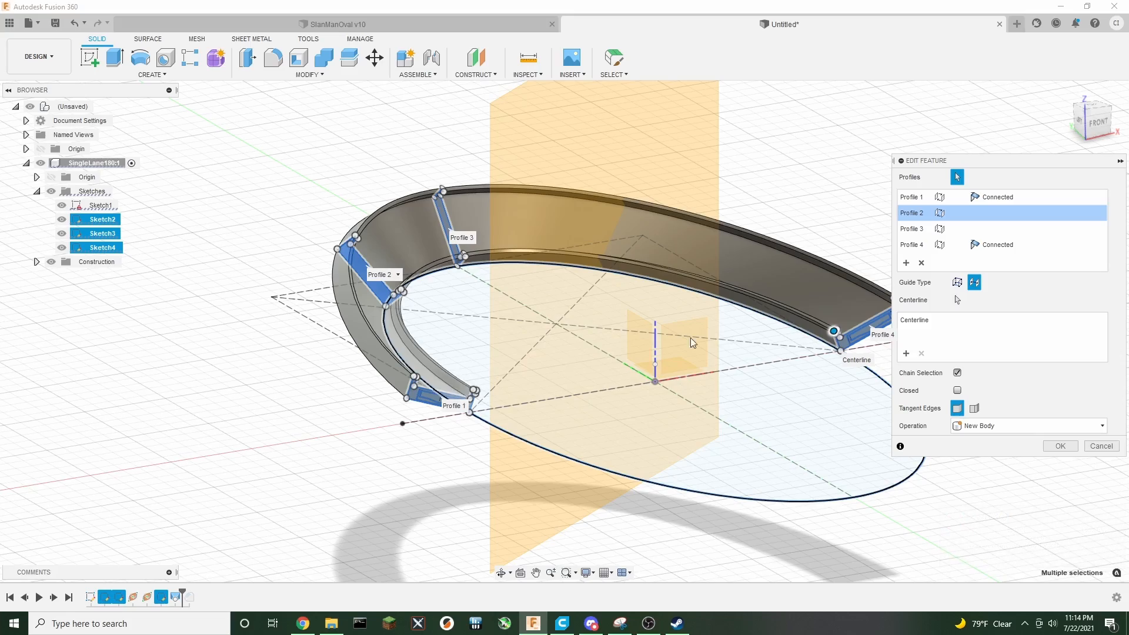
Inspect the edited loft from several angles and cancel the loft edit
{"action": "mouse_move", "coordinate": [1104, 123]}
{"action": "left_mouse_down"}
{"action": "mouse_move", "coordinate": [1065, 122]}
{"action": "mouse_move", "coordinate": [1028, 66]}
{"action": "mouse_move", "coordinate": [1083, 131]}
{"action": "left_mouse_up"}
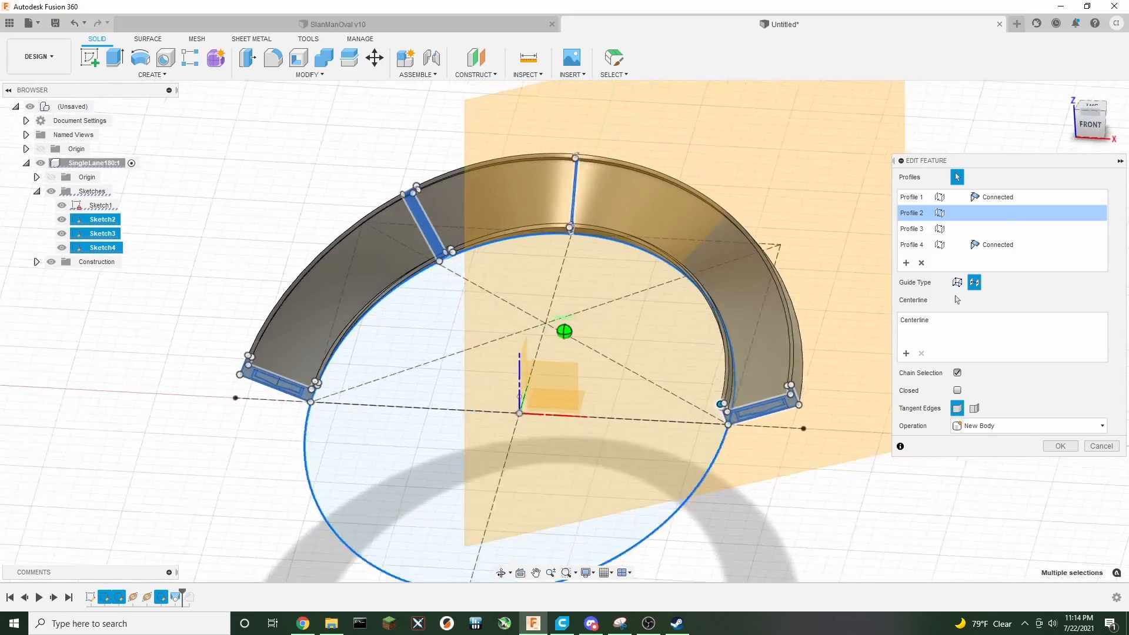
{"action": "middle_click_drag", "start_coordinate": [447, 329], "coordinate": [582, 352], "text": "shift"}
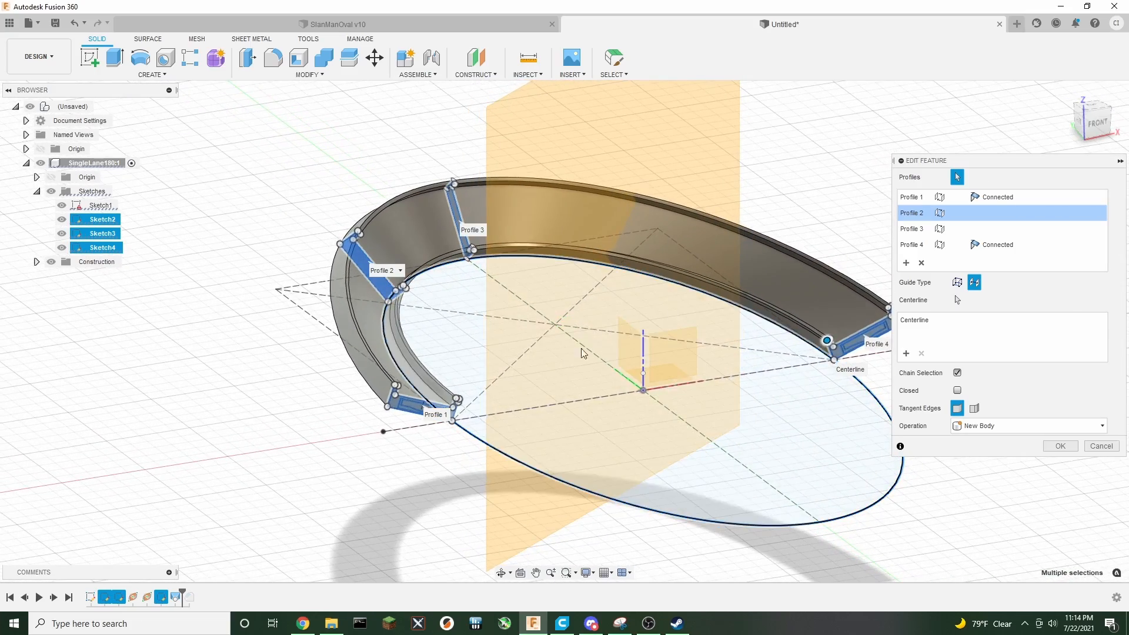
{"action": "scroll", "coordinate": [453, 416], "scroll_direction": "up", "scroll_amount": 5}
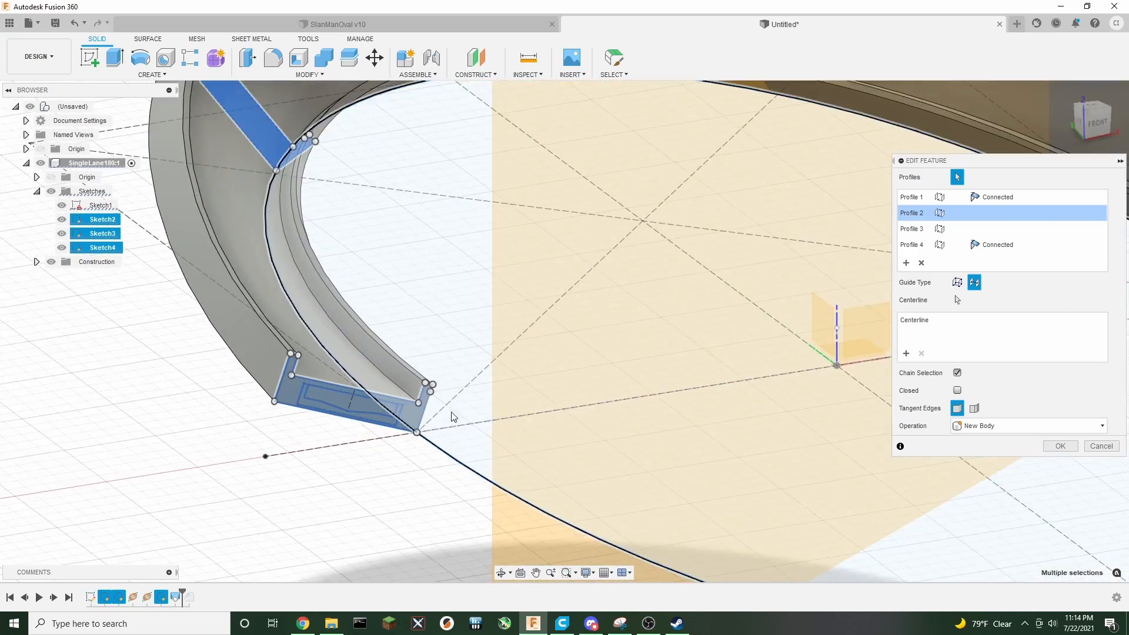
{"action": "scroll", "coordinate": [453, 416], "scroll_direction": "up", "scroll_amount": 2}
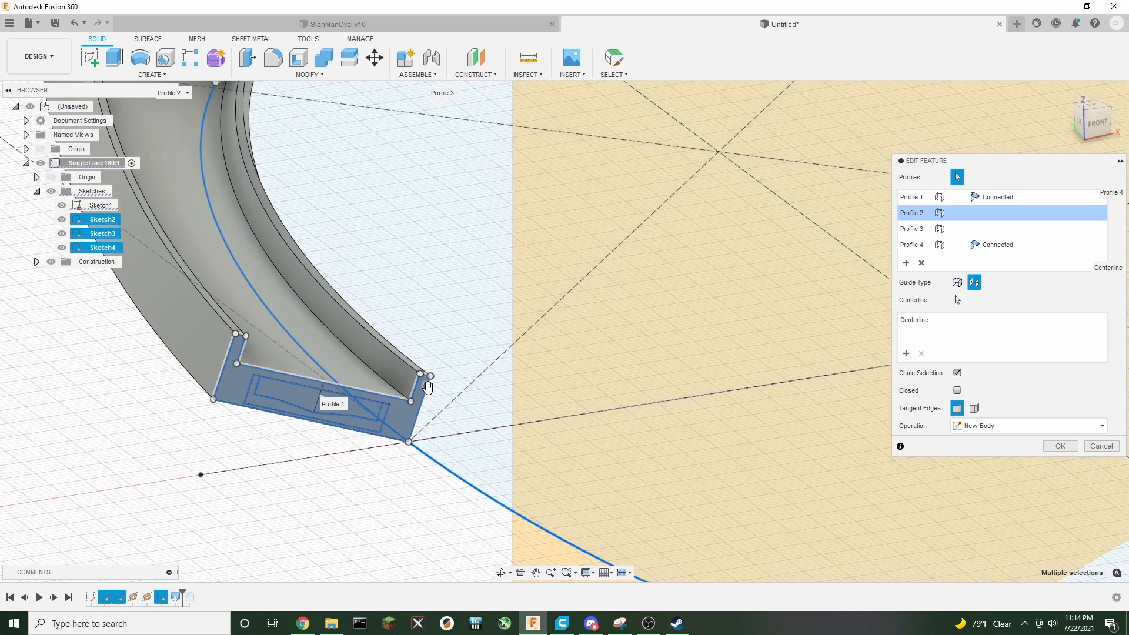
{"action": "middle_click_drag", "start_coordinate": [421, 254], "coordinate": [443, 333]}
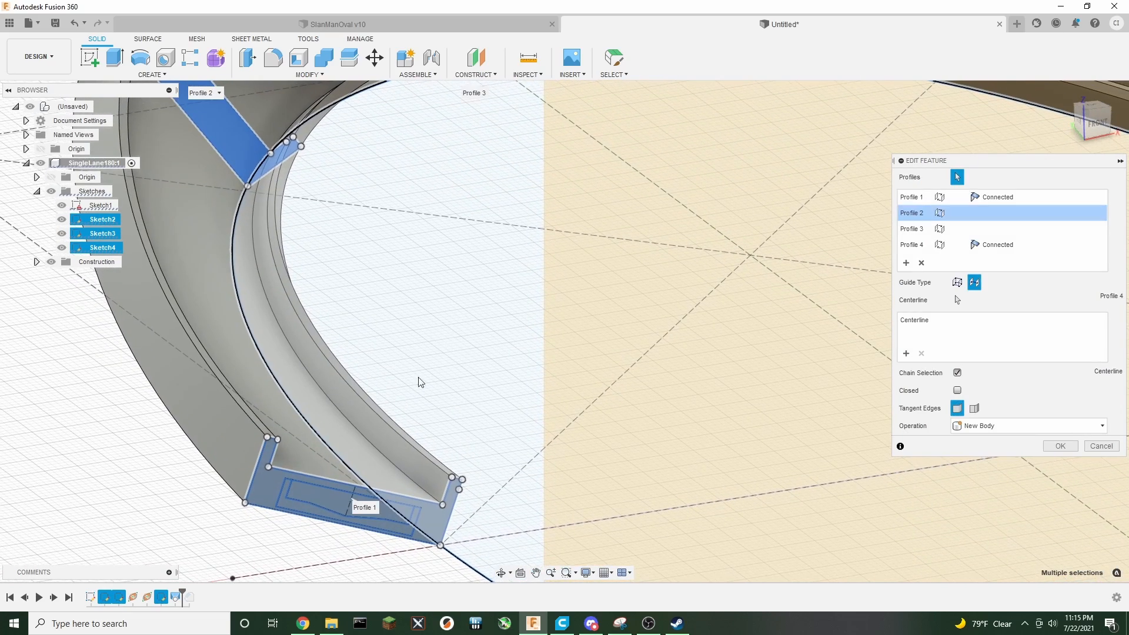
{"action": "scroll", "coordinate": [447, 304], "scroll_direction": "down", "scroll_amount": 5}
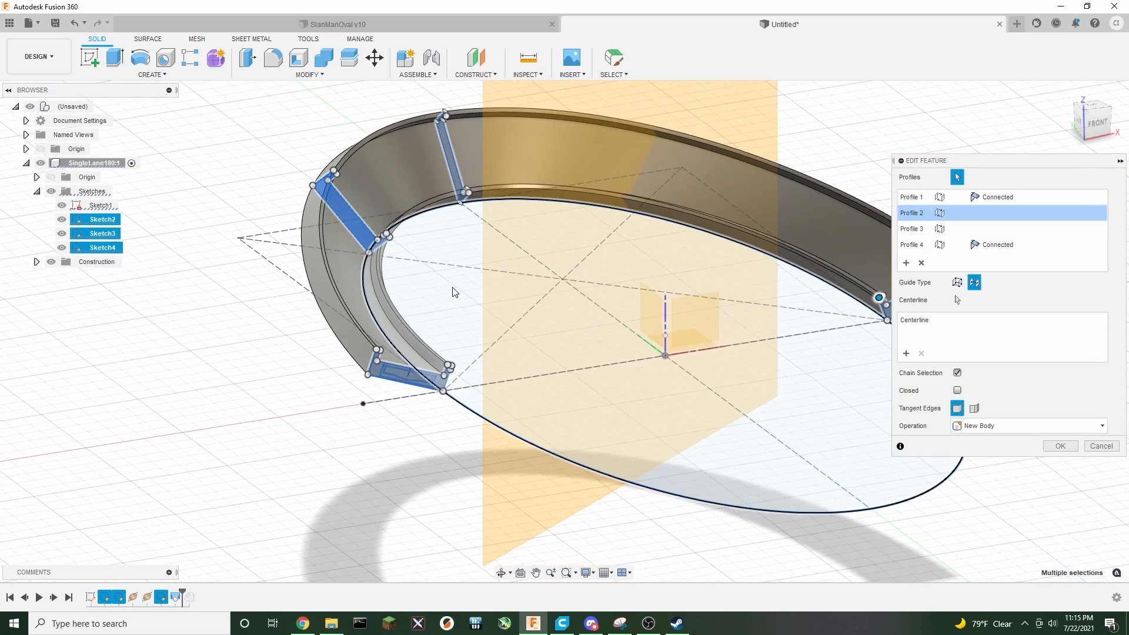
{"action": "middle_click_drag", "start_coordinate": [406, 469], "coordinate": [298, 472]}
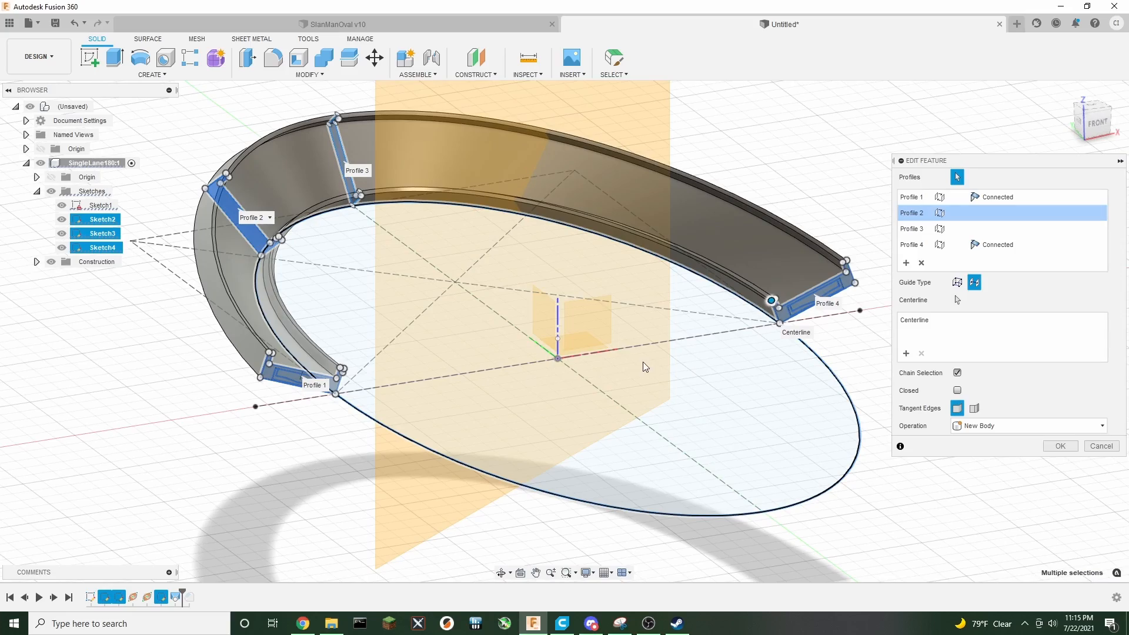
{"action": "left_click", "coordinate": [1097, 124]}
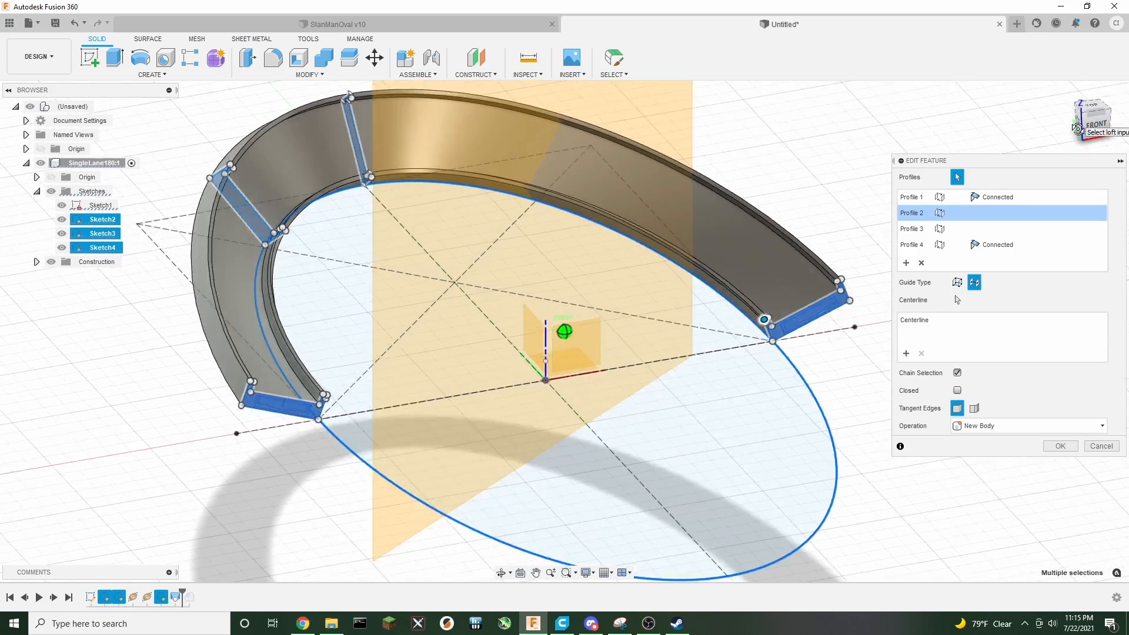
{"action": "left_click_drag", "start_coordinate": [1097, 123], "coordinate": [1066, 130]}
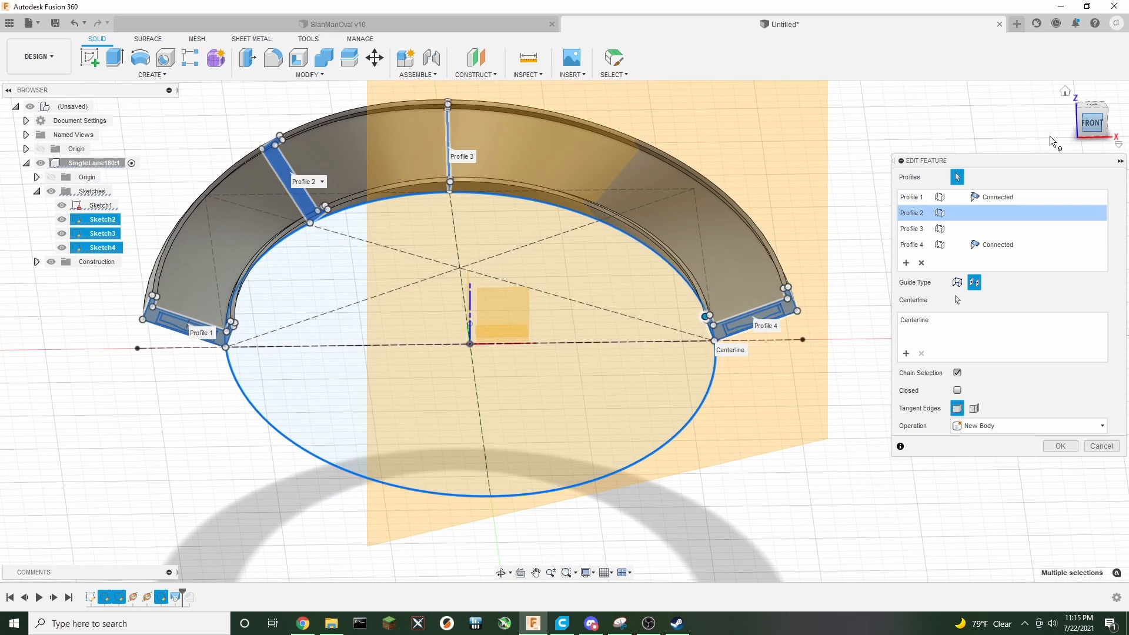
{"action": "left_click", "coordinate": [1101, 447]}
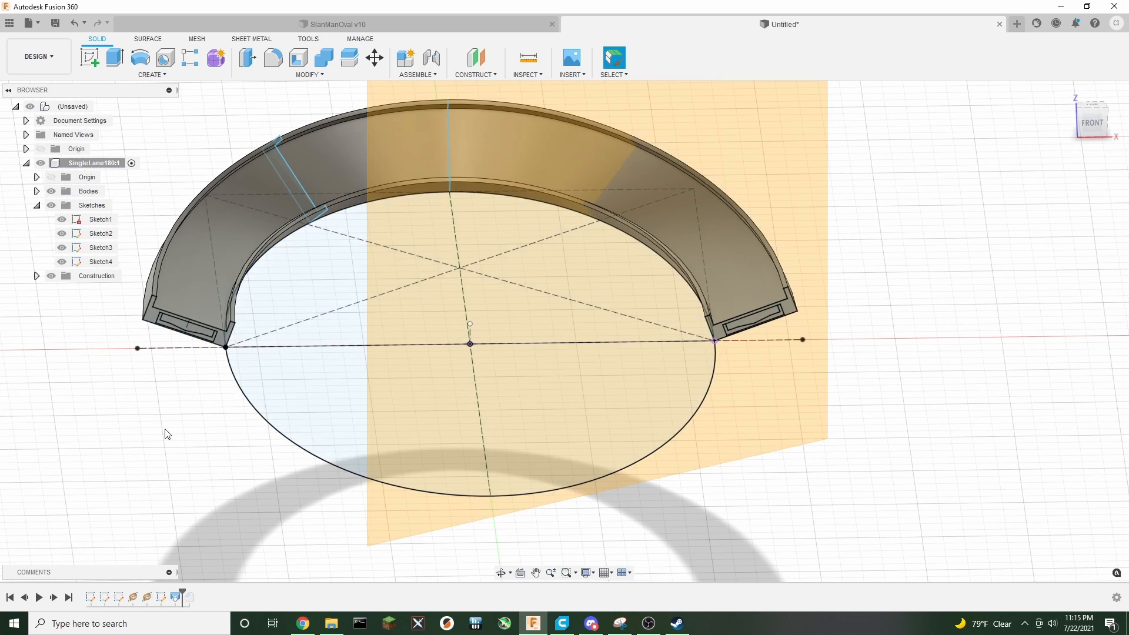
Edit Sketch4, rotate its cross-section profile a further 5 deg about its lower corner, and finish the sketch
{"action": "middle_click_drag", "start_coordinate": [159, 435], "coordinate": [310, 453]}
{"action": "right_click", "coordinate": [166, 605]}
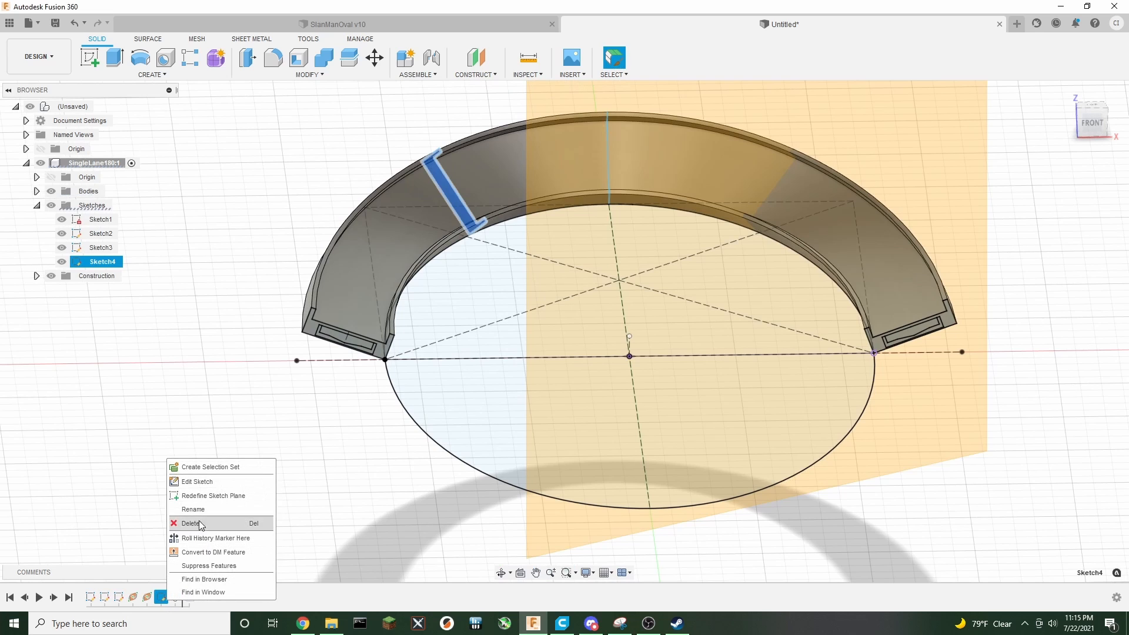
{"action": "left_click", "coordinate": [211, 480]}
{"action": "middle_click_drag", "start_coordinate": [310, 388], "coordinate": [398, 494]}
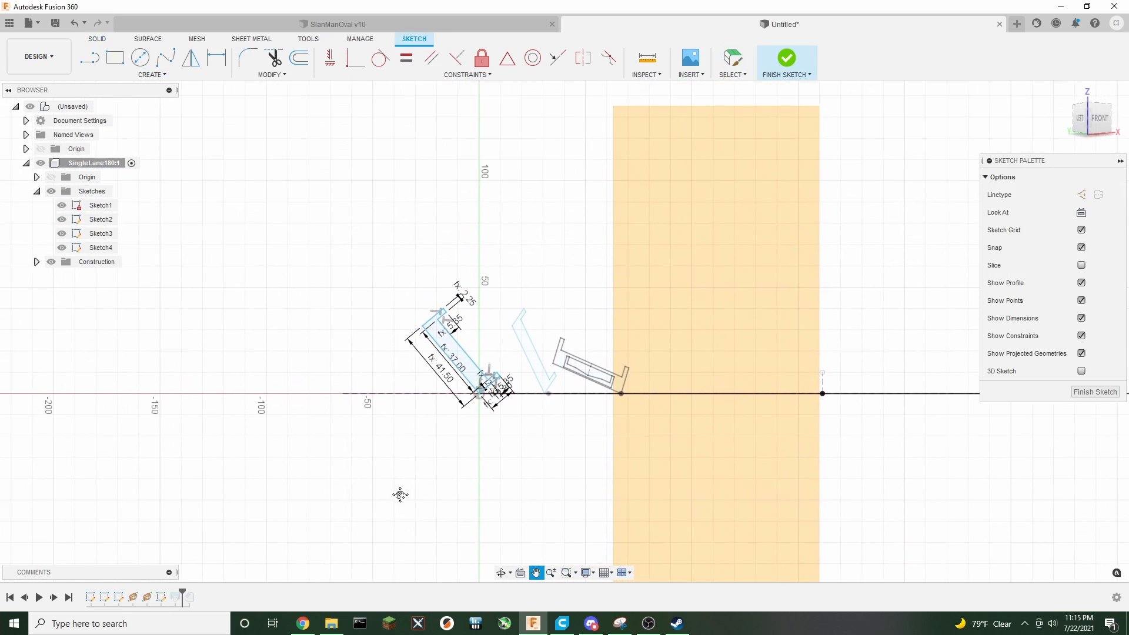
{"action": "scroll", "coordinate": [434, 469], "scroll_direction": "up", "scroll_amount": 5}
{"action": "middle_click_drag", "start_coordinate": [531, 398], "coordinate": [487, 463]}
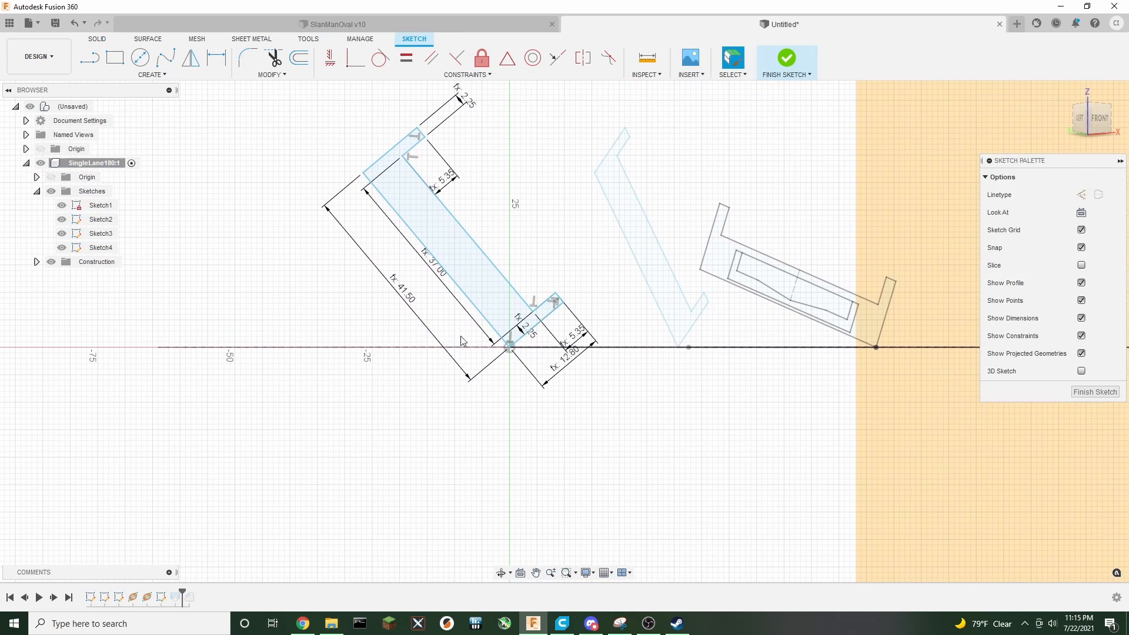
{"action": "double_click", "coordinate": [510, 284]}
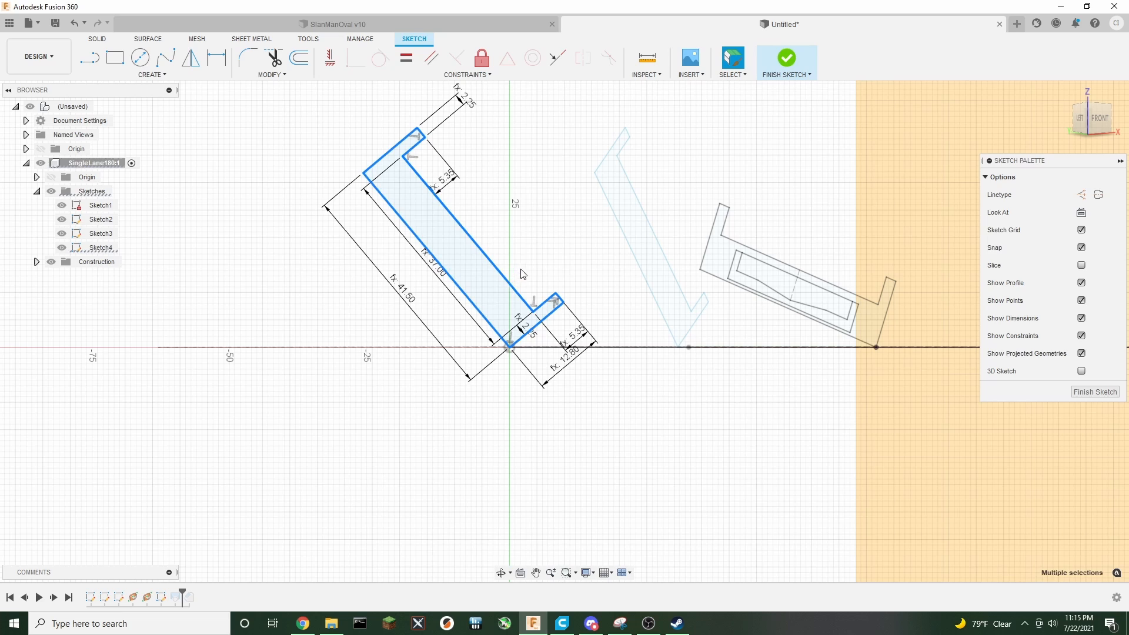
{"action": "key", "text": "m"}
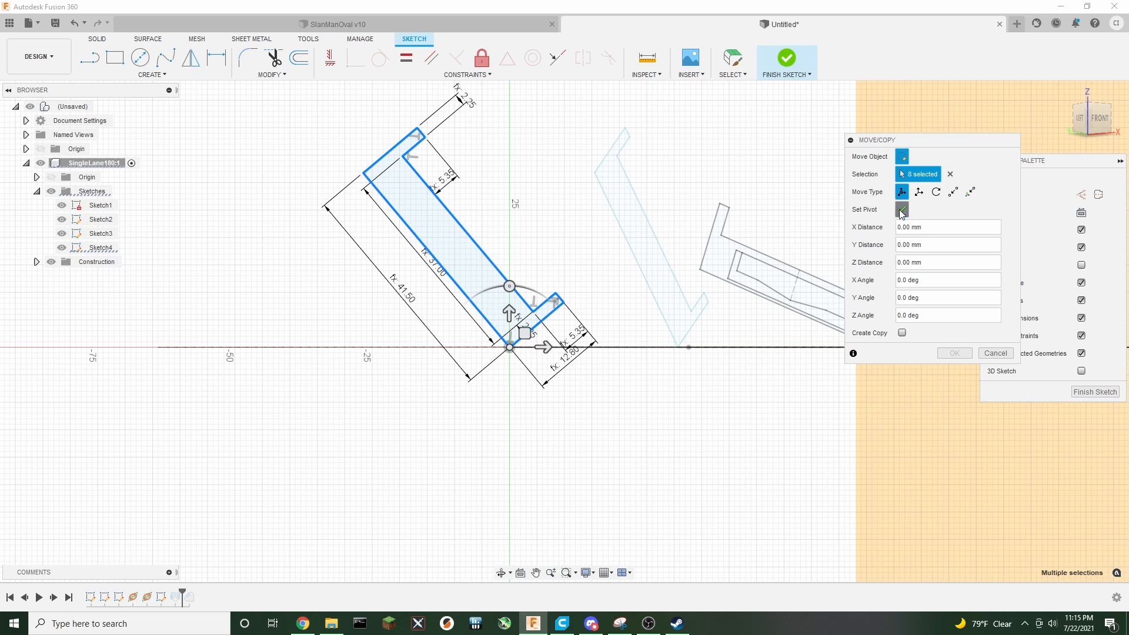
{"action": "left_click", "coordinate": [508, 284]}
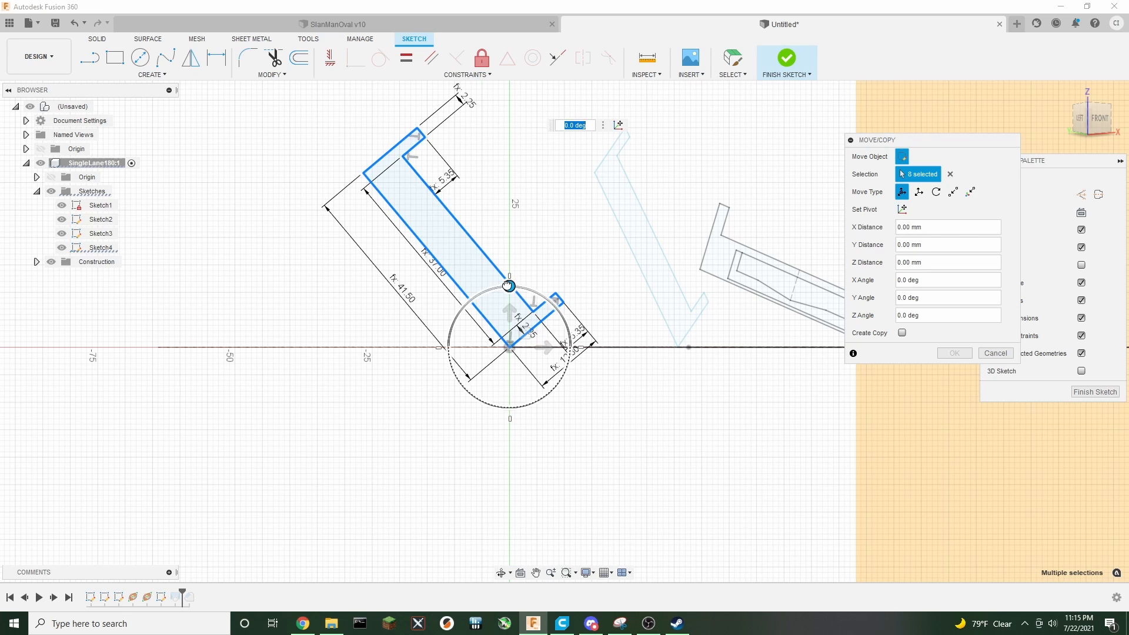
{"action": "left_click_drag", "start_coordinate": [508, 285], "coordinate": [503, 286]}
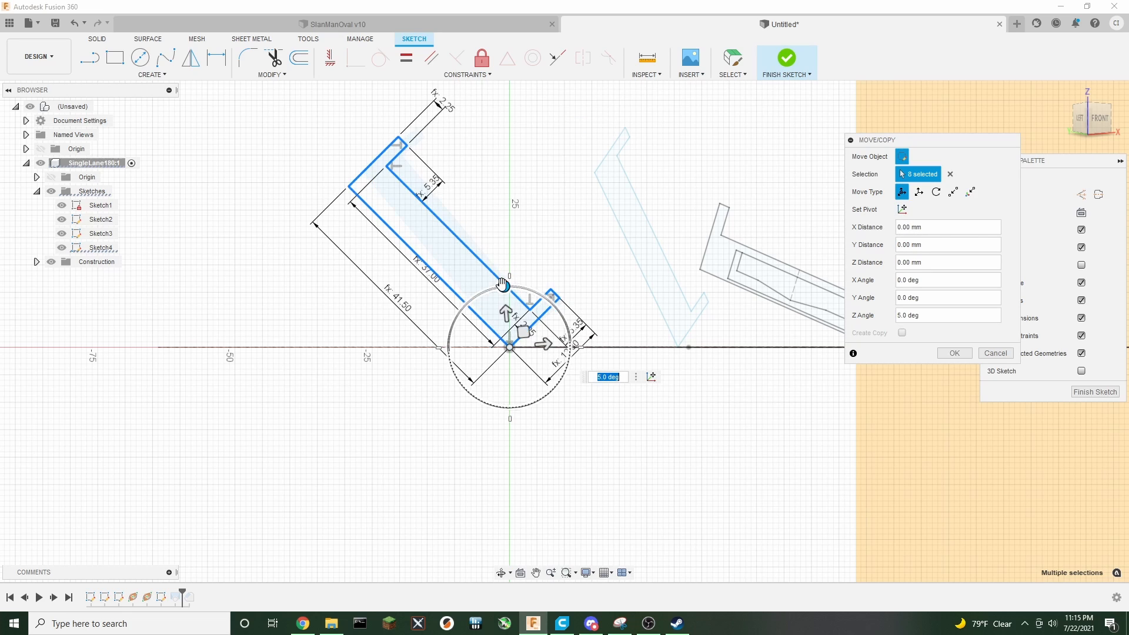
{"action": "left_click", "coordinate": [953, 353]}
{"action": "left_click", "coordinate": [785, 60]}
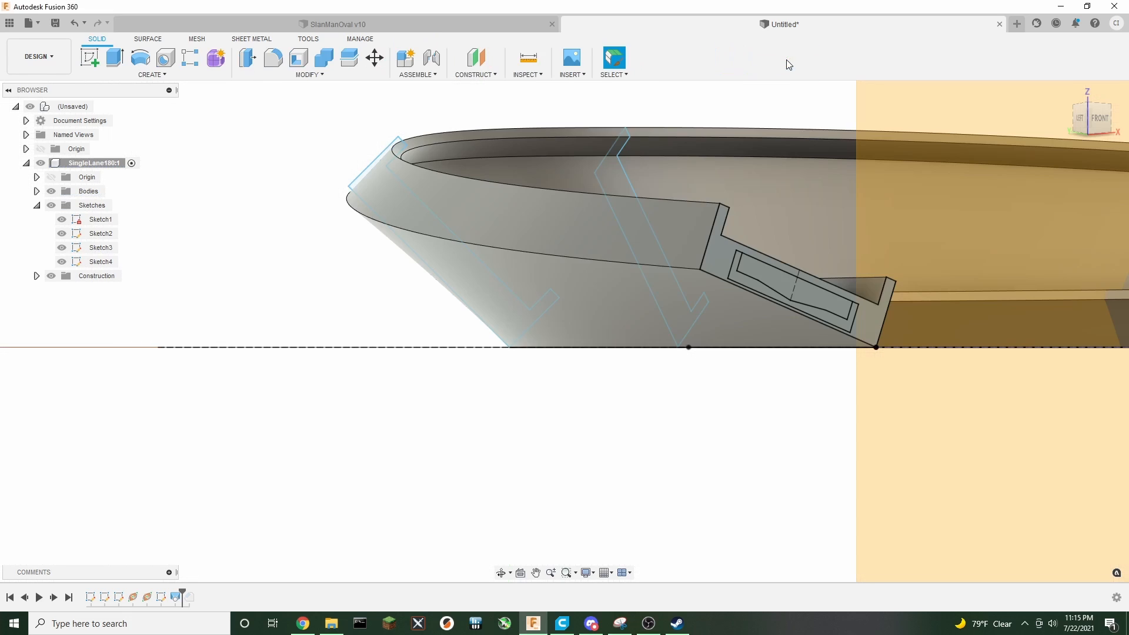
Edit the loft to add the Sketch4 cross-section as the second profile between the existing ones
{"action": "scroll", "coordinate": [671, 469], "scroll_direction": "down", "scroll_amount": 3}
{"action": "middle_click_drag", "start_coordinate": [682, 439], "coordinate": [555, 448]}
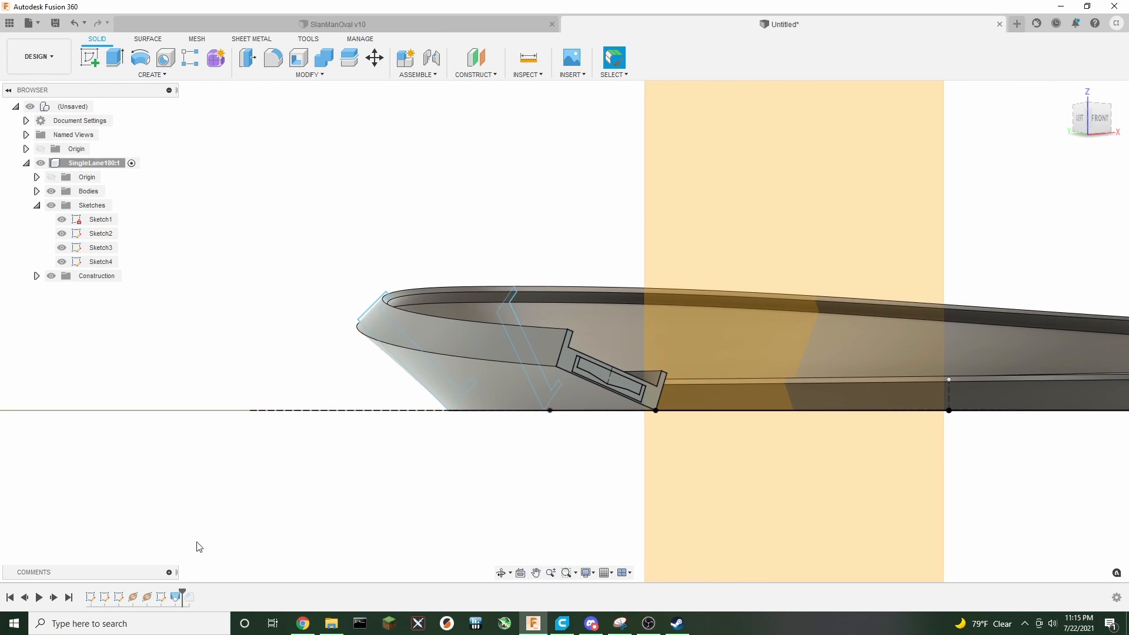
{"action": "right_click", "coordinate": [179, 604]}
{"action": "left_click", "coordinate": [213, 494]}
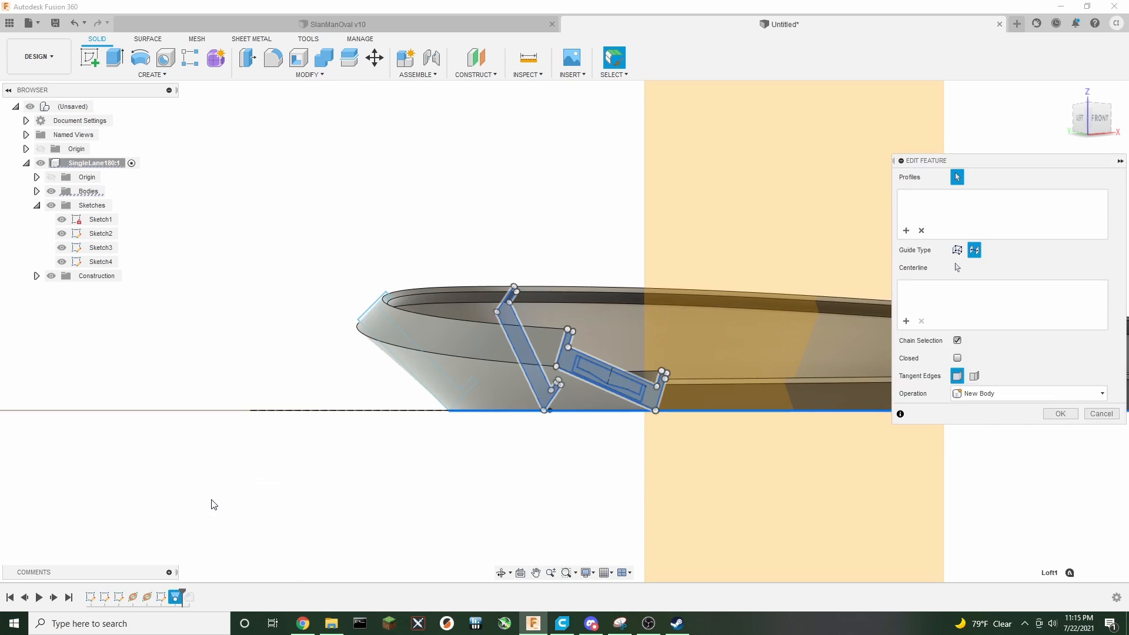
{"action": "left_click", "coordinate": [1064, 91]}
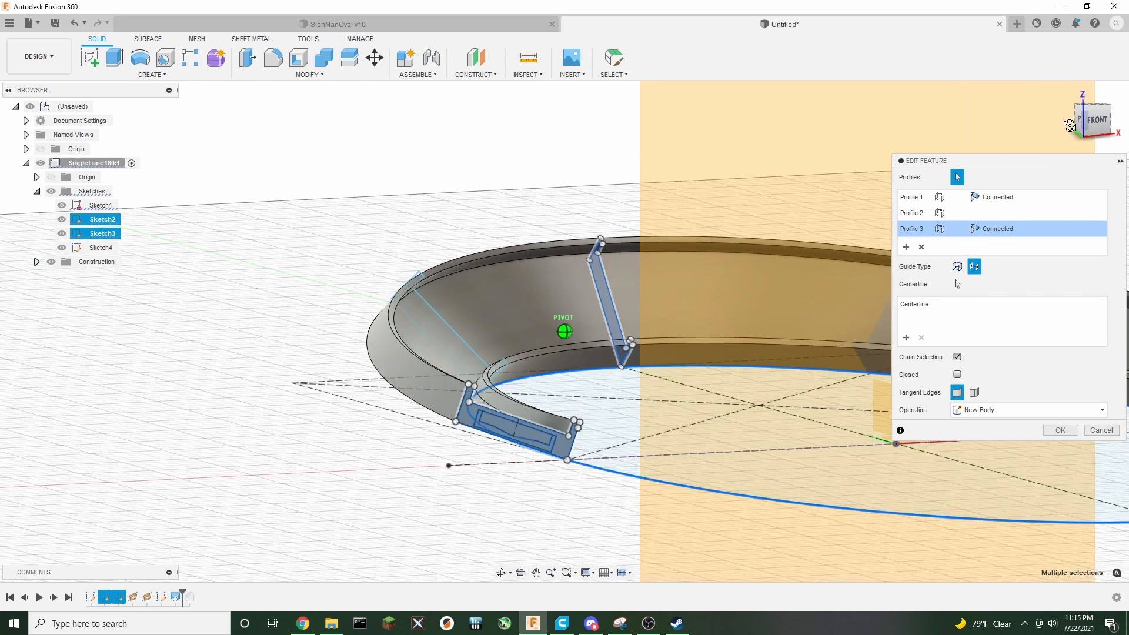
{"action": "left_click", "coordinate": [905, 247]}
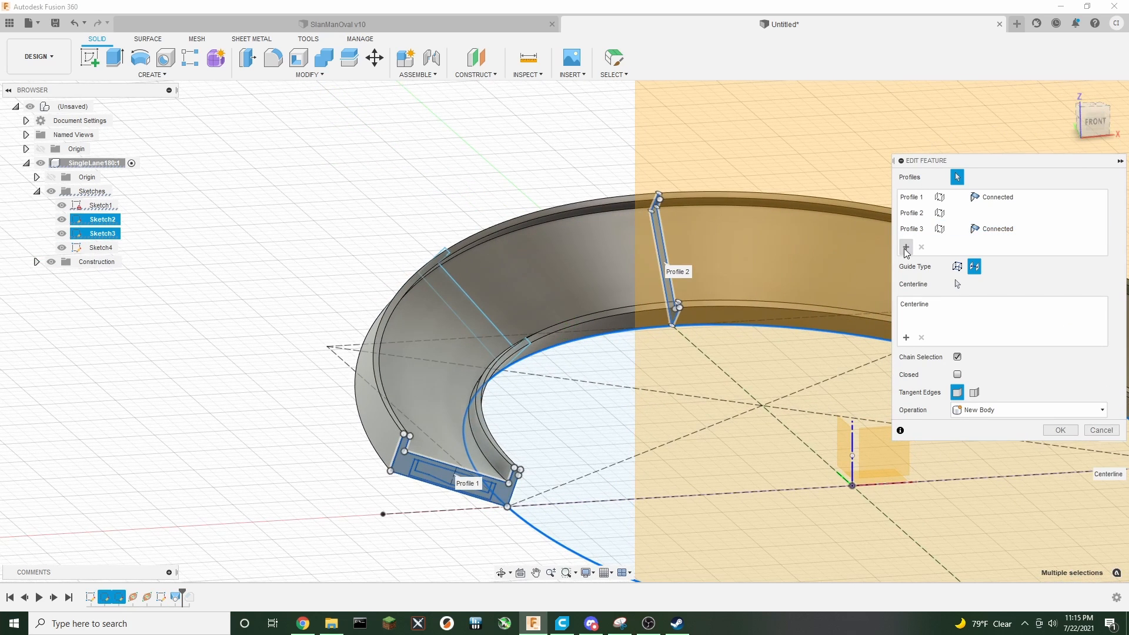
{"action": "left_click", "coordinate": [461, 313]}
{"action": "left_click", "coordinate": [475, 321]}
{"action": "left_click", "coordinate": [483, 350]}
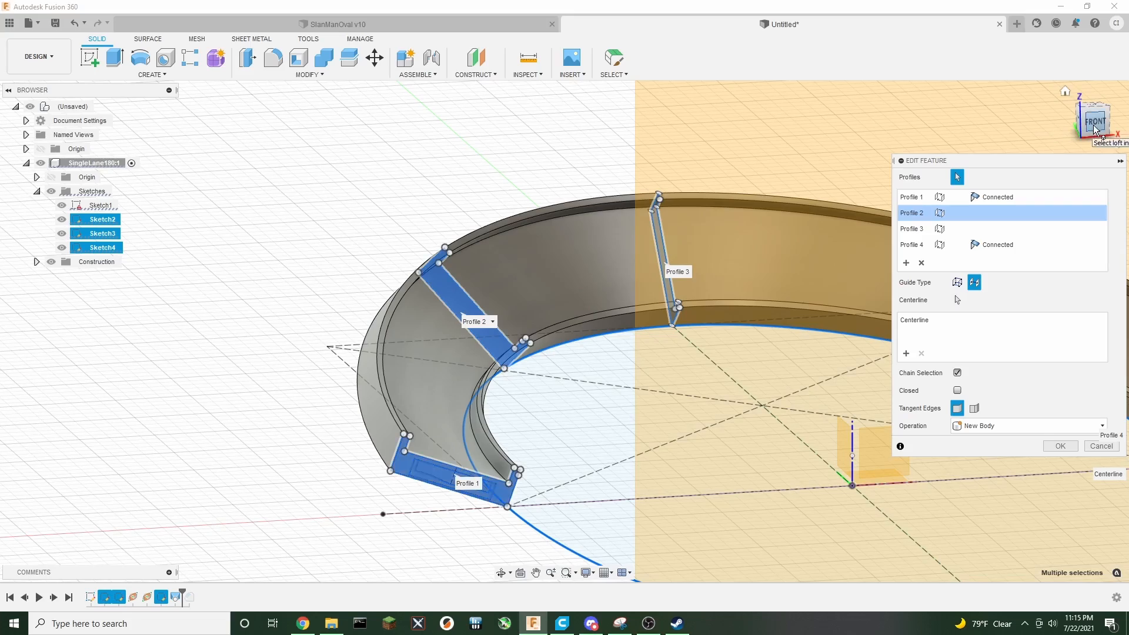
{"action": "left_click_drag", "start_coordinate": [1094, 129], "coordinate": [1095, 156]}
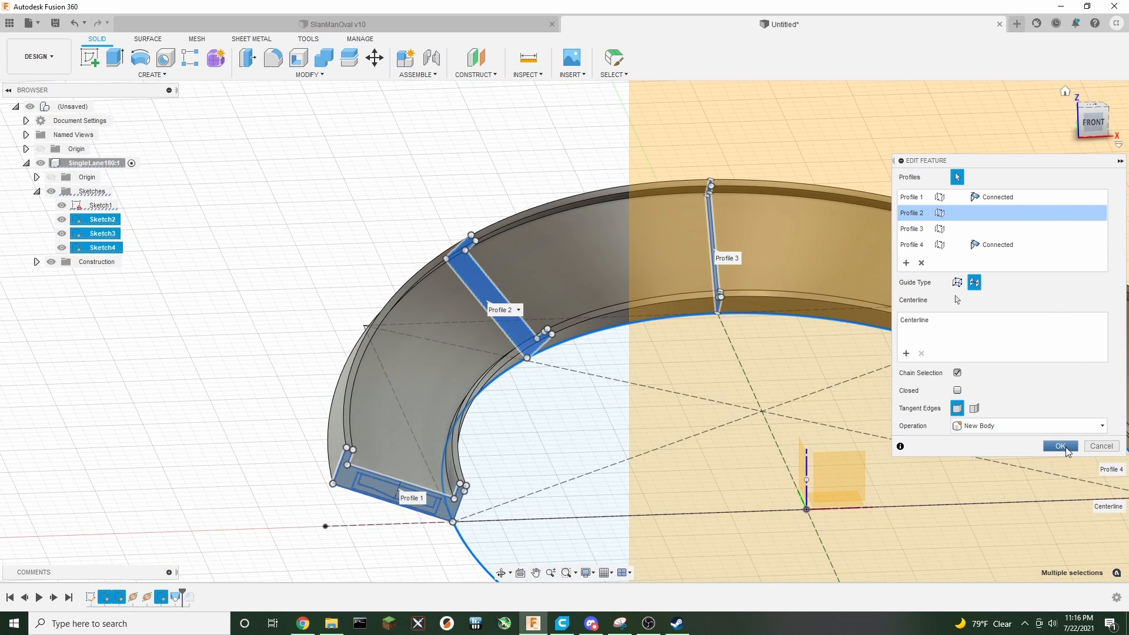
{"action": "left_click", "coordinate": [1062, 446]}
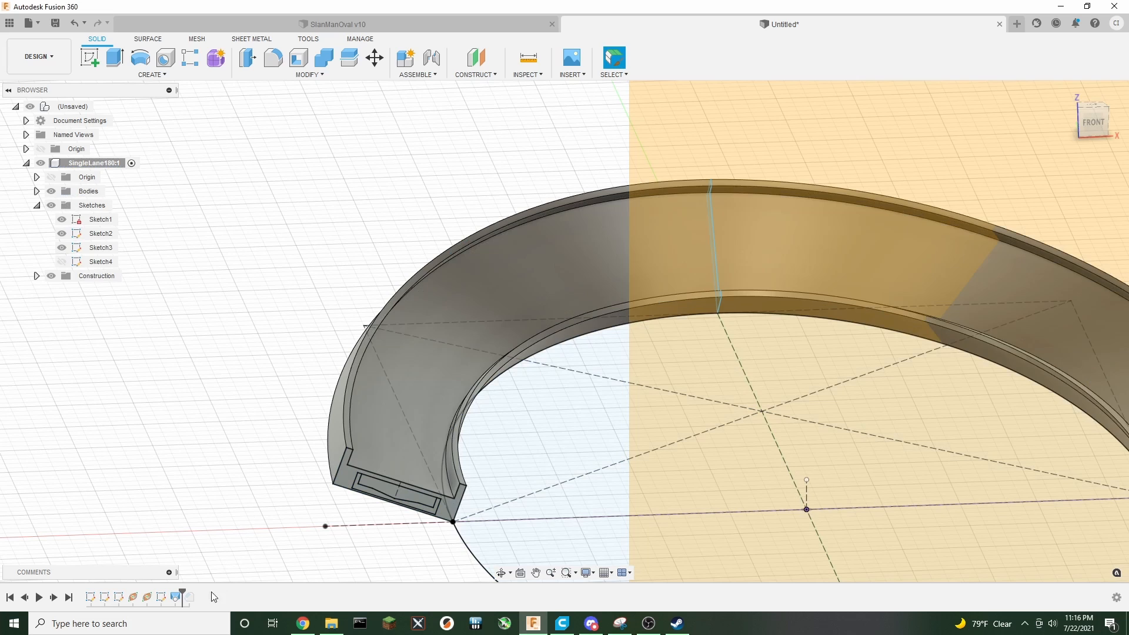
Edit Sketch4 again, select its profile for Move, and set the pivot at the profile's lower corner
{"action": "right_click", "coordinate": [164, 600]}
{"action": "left_click", "coordinate": [182, 478]}
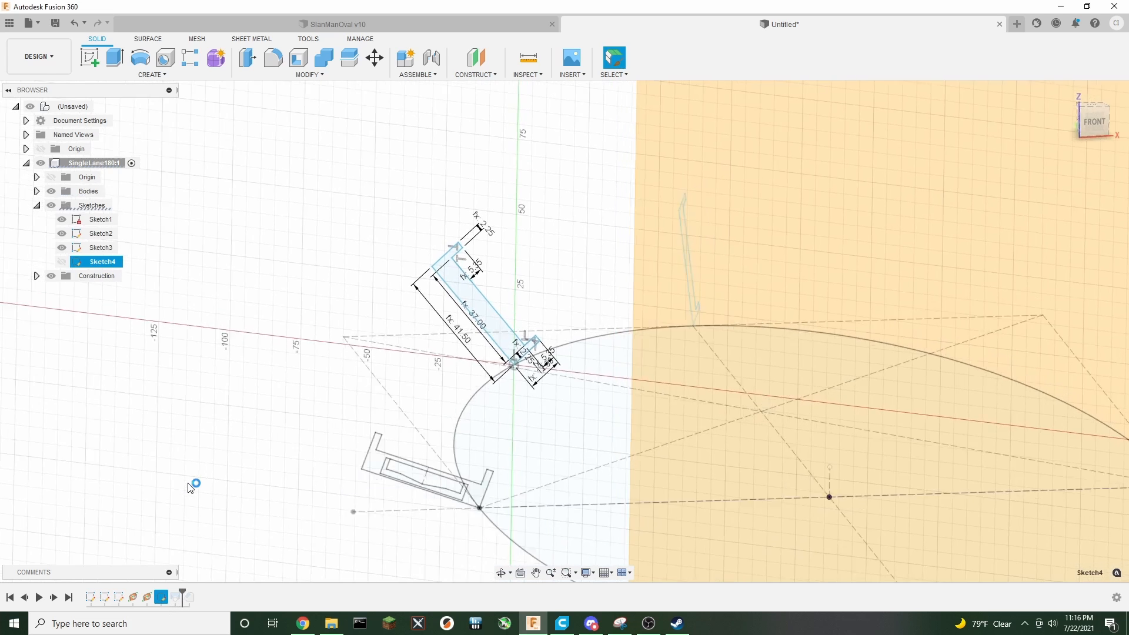
{"action": "double_click", "coordinate": [430, 362]}
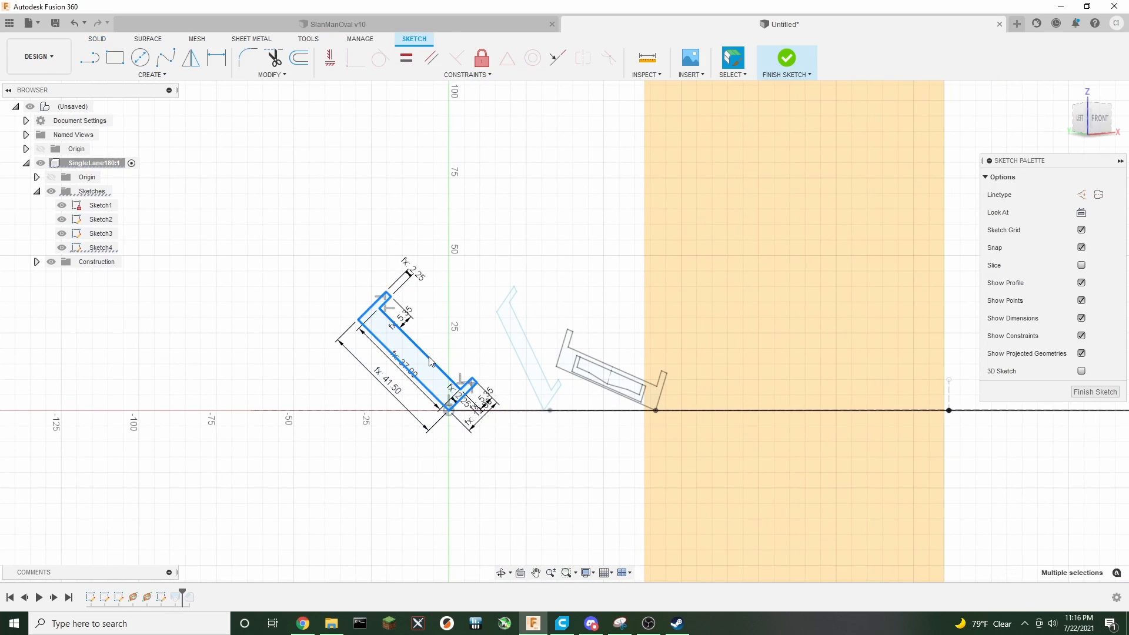
{"action": "scroll", "coordinate": [420, 445], "scroll_direction": "up", "scroll_amount": 2}
{"action": "key", "text": "m"}
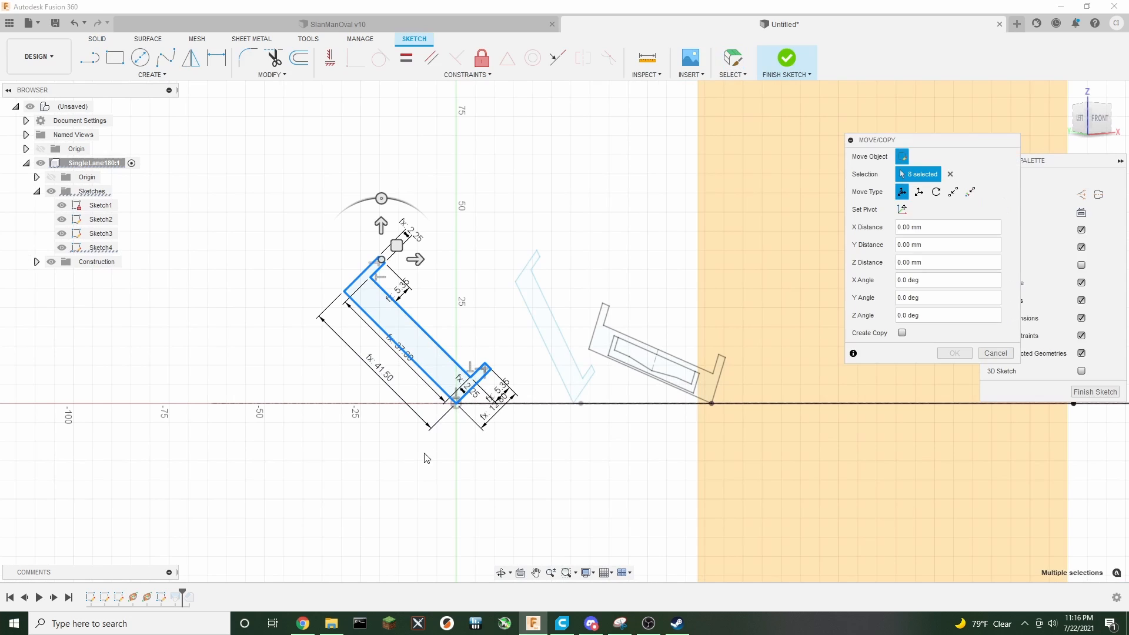
{"action": "left_click", "coordinate": [902, 209]}
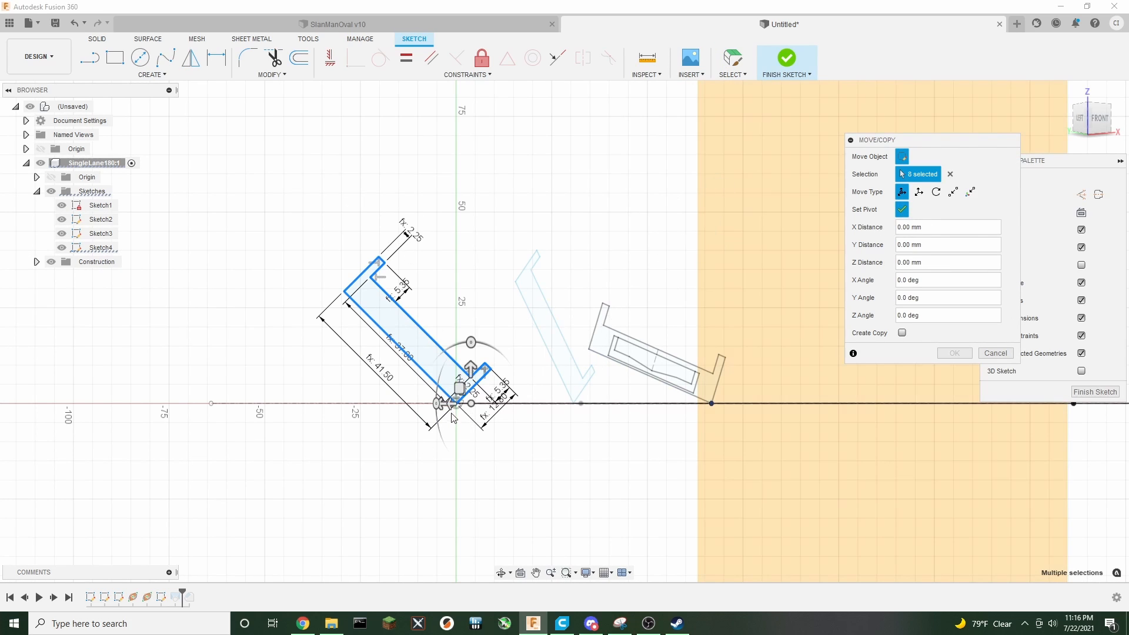
{"action": "left_click_drag", "start_coordinate": [453, 407], "coordinate": [463, 411]}
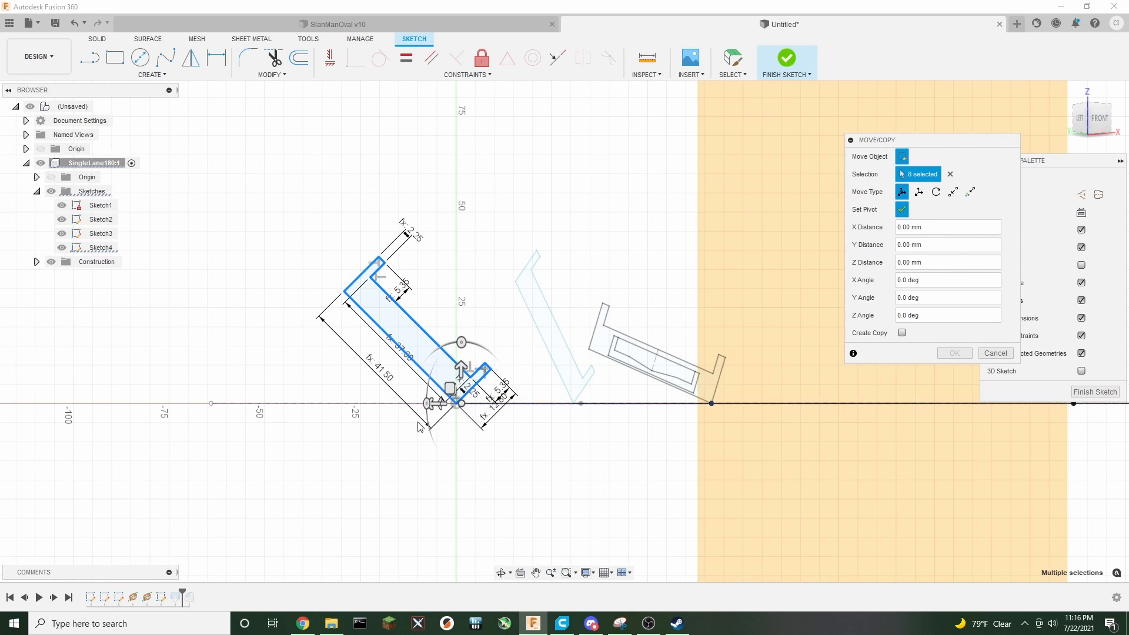
{"action": "scroll", "coordinate": [419, 426], "scroll_direction": "up", "scroll_amount": 5}
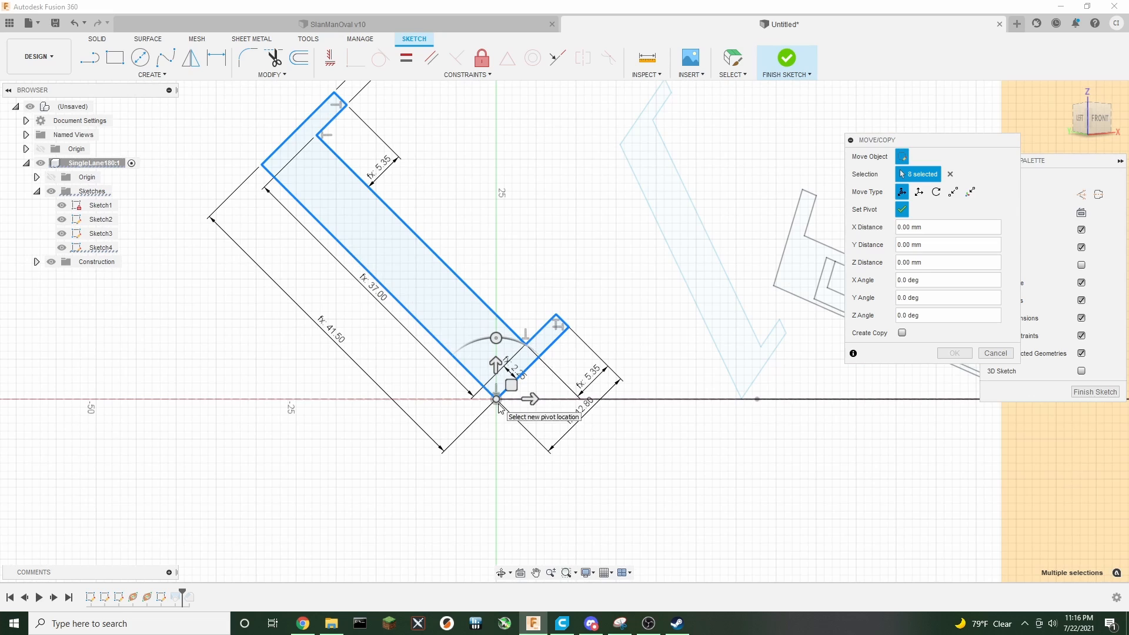
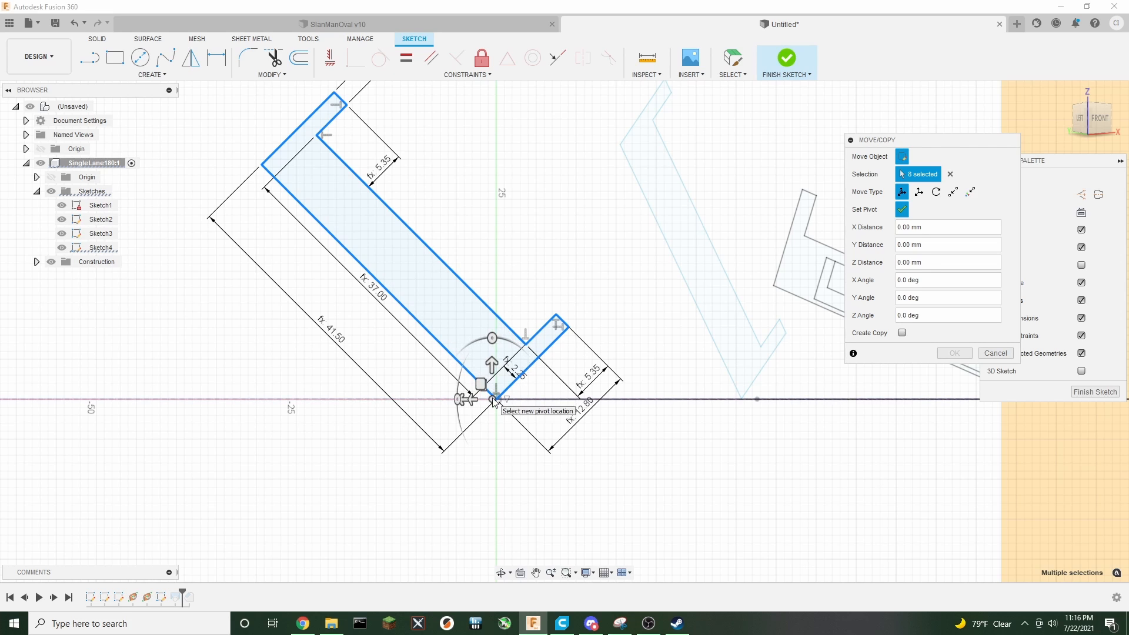
Rotate the selected cross-section profile 5 deg about its lower corner pivot and confirm the move
{"action": "left_click", "coordinate": [1097, 120]}
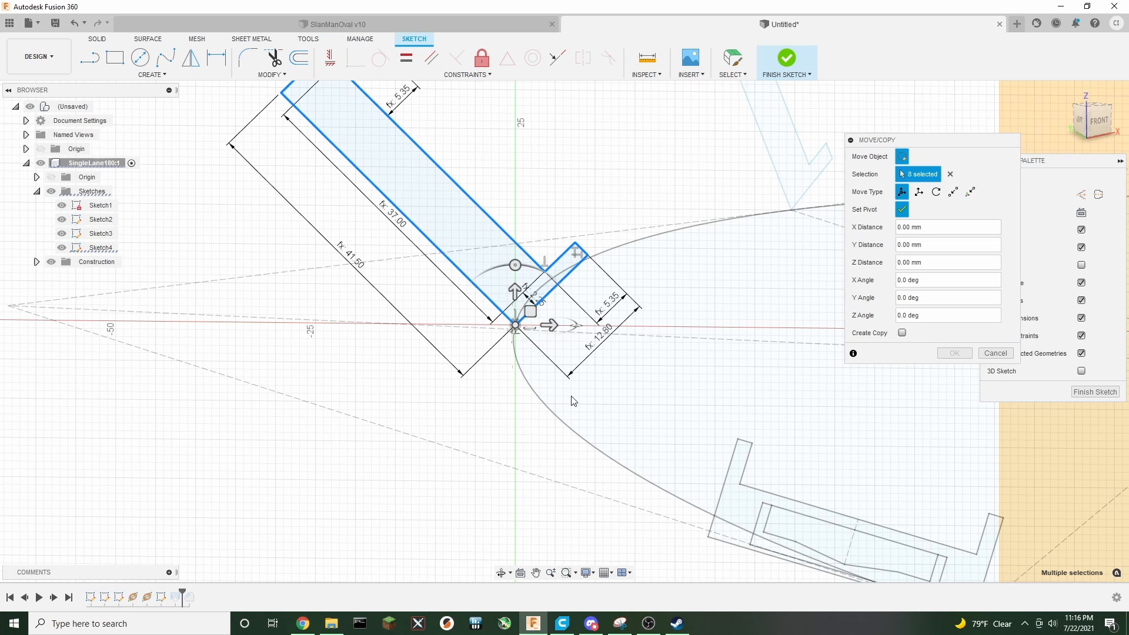
{"action": "left_click", "coordinate": [514, 265]}
{"action": "left_click_drag", "start_coordinate": [514, 265], "coordinate": [510, 266]}
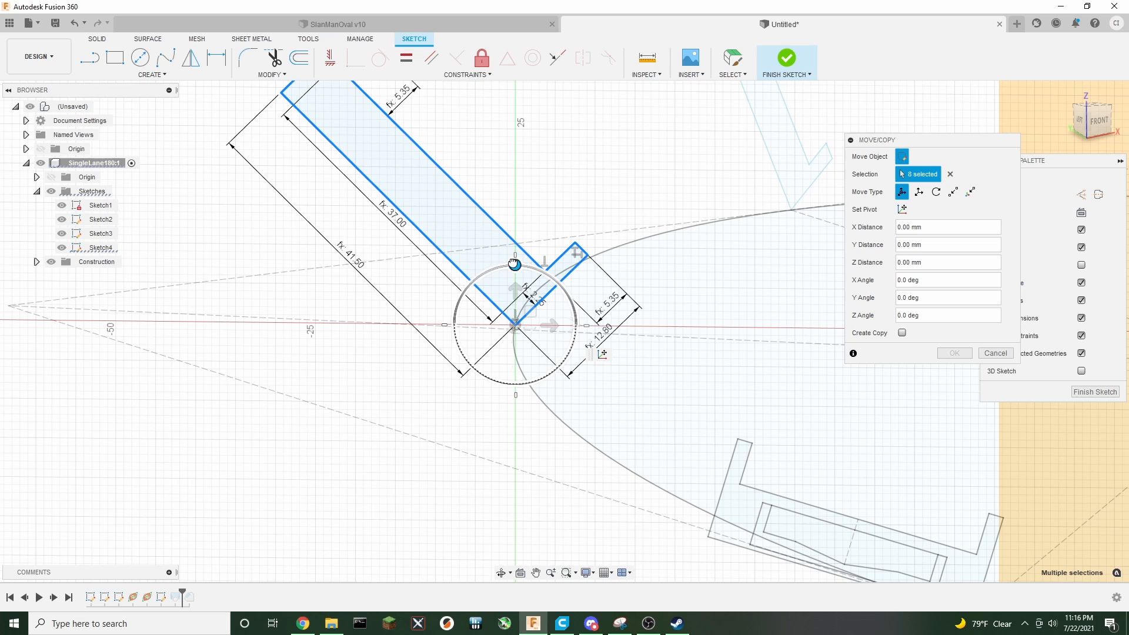
{"action": "left_click_drag", "start_coordinate": [514, 264], "coordinate": [510, 264]}
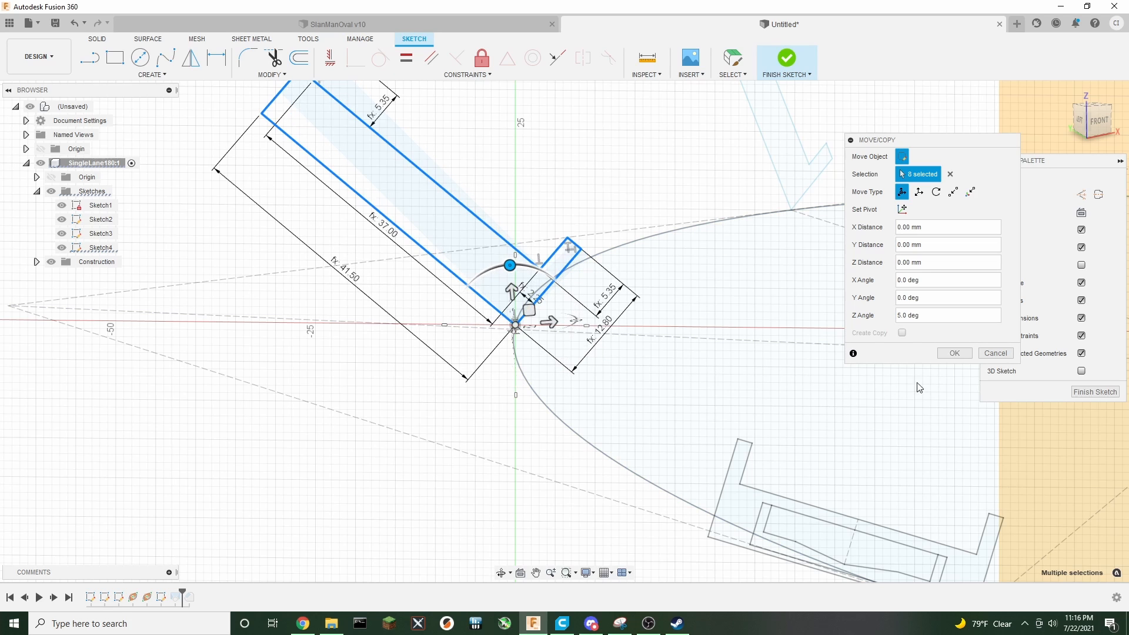
{"action": "left_click", "coordinate": [956, 353]}
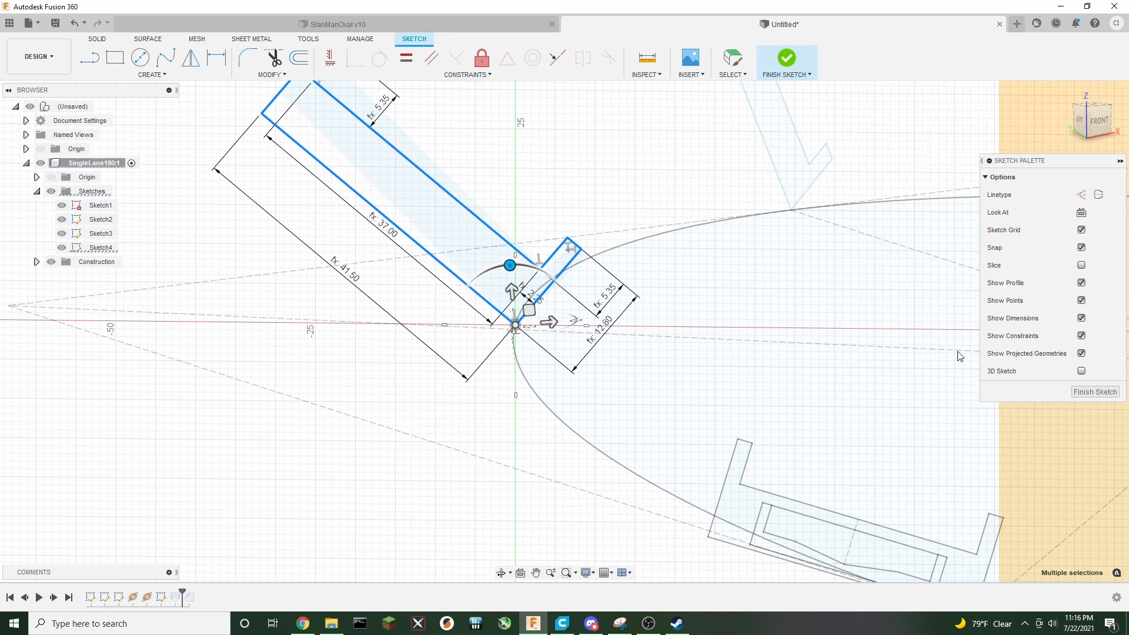
Finish the sketch and inspect the updated loft from a different angle
{"action": "left_click", "coordinate": [786, 57]}
{"action": "scroll", "coordinate": [781, 368], "scroll_direction": "down", "scroll_amount": 3}
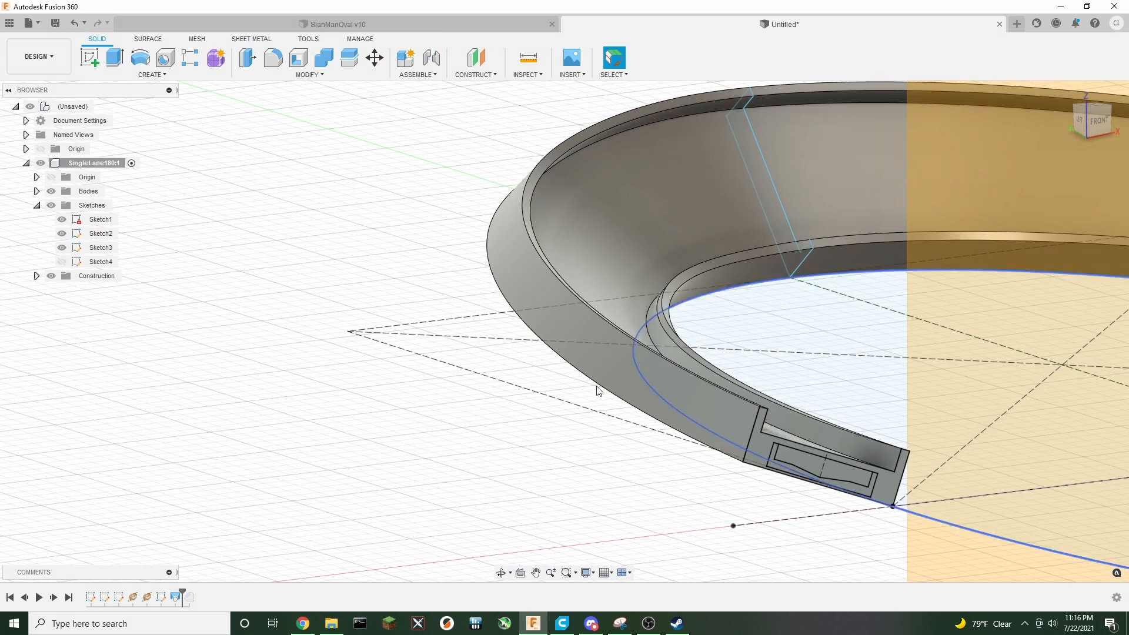
{"action": "middle_click_drag", "start_coordinate": [552, 427], "coordinate": [288, 428]}
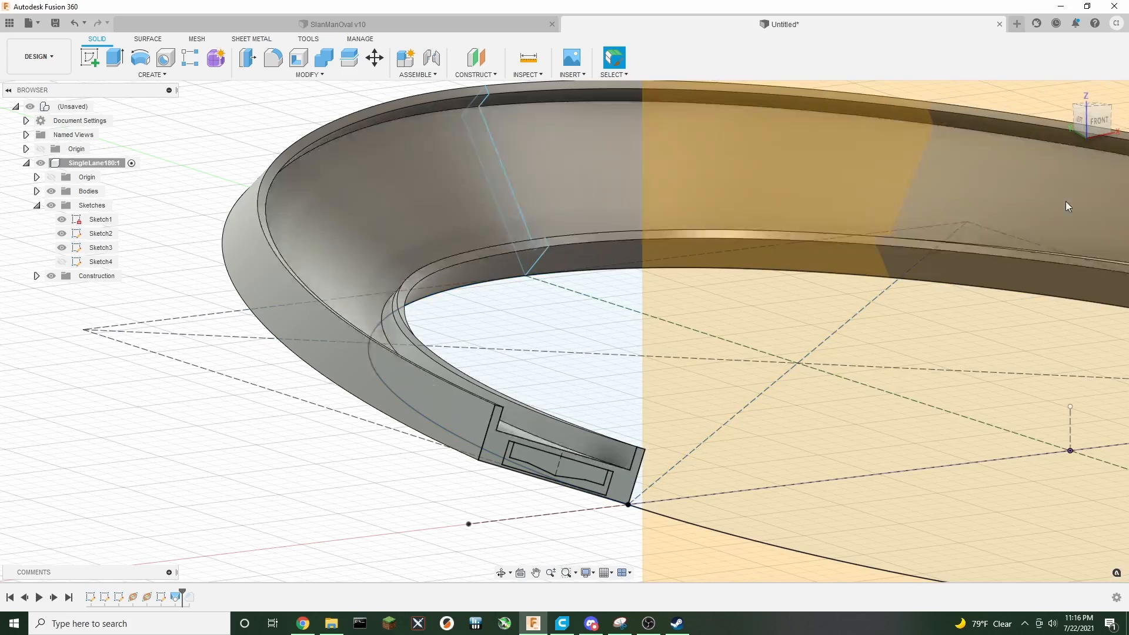
{"action": "mouse_move", "coordinate": [1092, 119]}
{"action": "left_mouse_down"}
{"action": "mouse_move", "coordinate": [1066, 144]}
{"action": "mouse_move", "coordinate": [1044, 112]}
{"action": "mouse_move", "coordinate": [946, 138]}
{"action": "mouse_move", "coordinate": [908, 128]}
{"action": "mouse_move", "coordinate": [901, 110]}
{"action": "mouse_move", "coordinate": [890, 126]}
{"action": "mouse_move", "coordinate": [964, 110]}
{"action": "mouse_move", "coordinate": [1112, 133]}
{"action": "mouse_move", "coordinate": [1044, 135]}
{"action": "mouse_move", "coordinate": [1066, 110]}
{"action": "mouse_move", "coordinate": [1067, 137]}
{"action": "left_mouse_up"}
{"action": "scroll", "coordinate": [851, 336], "scroll_direction": "down", "scroll_amount": 3}
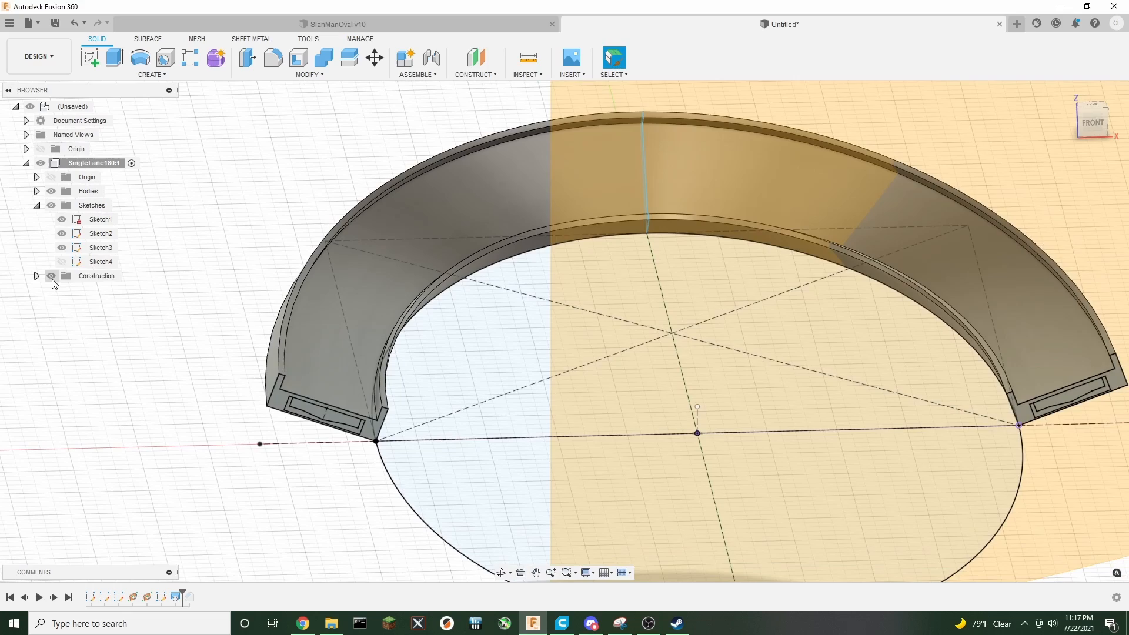
Hide the construction geometry and inspect the track from several viewpoints
{"action": "left_click", "coordinate": [52, 276]}
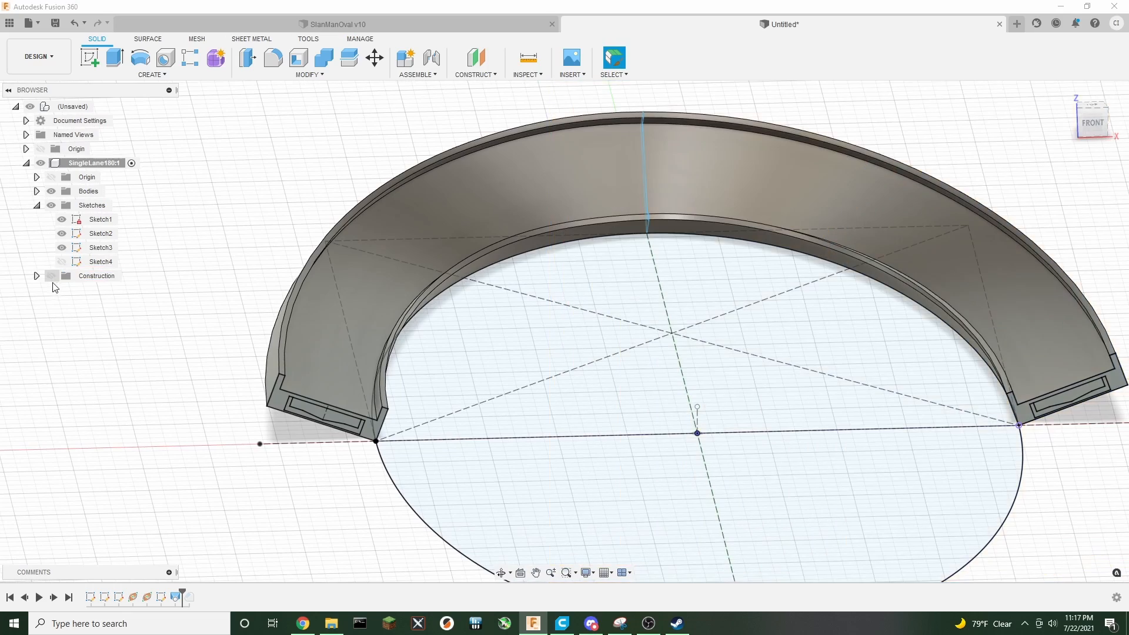
{"action": "scroll", "coordinate": [555, 389], "scroll_direction": "down", "scroll_amount": 1}
{"action": "middle_click_drag", "start_coordinate": [621, 405], "coordinate": [590, 418]}
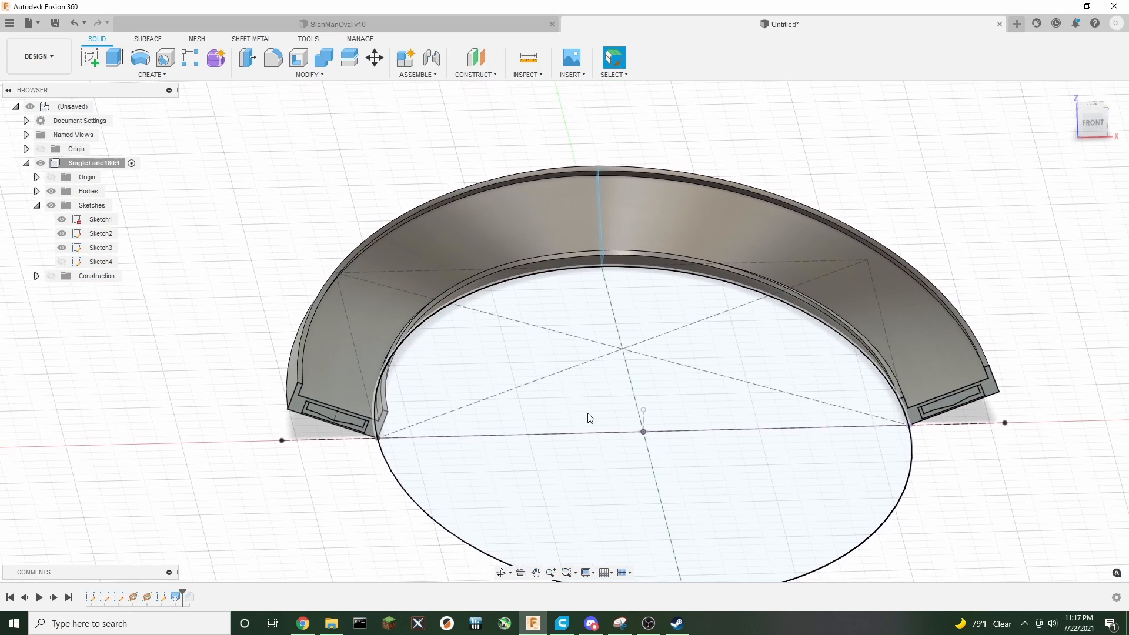
{"action": "left_click_drag", "start_coordinate": [1097, 125], "coordinate": [1075, 139]}
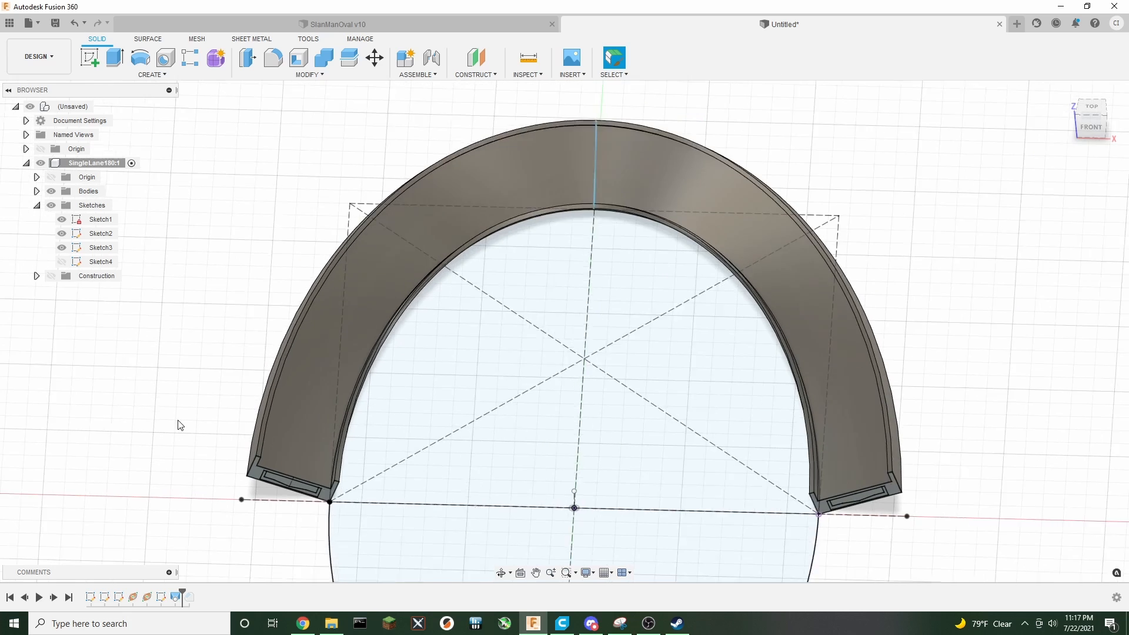
{"action": "scroll", "coordinate": [181, 427], "scroll_direction": "up", "scroll_amount": 2}
{"action": "scroll", "coordinate": [182, 424], "scroll_direction": "down", "scroll_amount": 1}
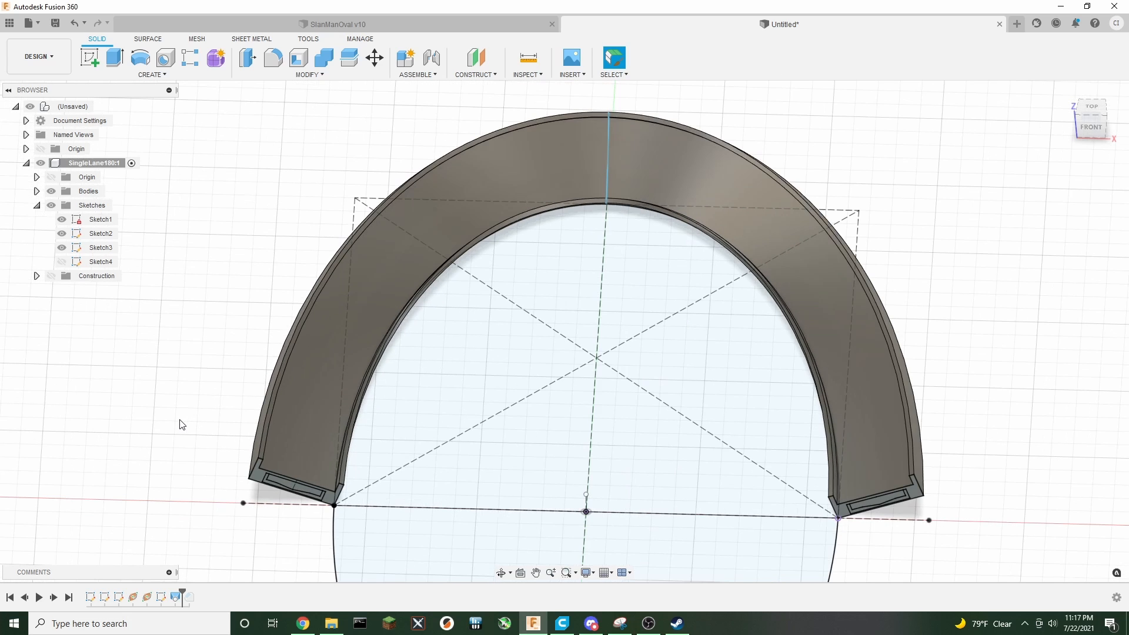
{"action": "left_click", "coordinate": [1088, 128]}
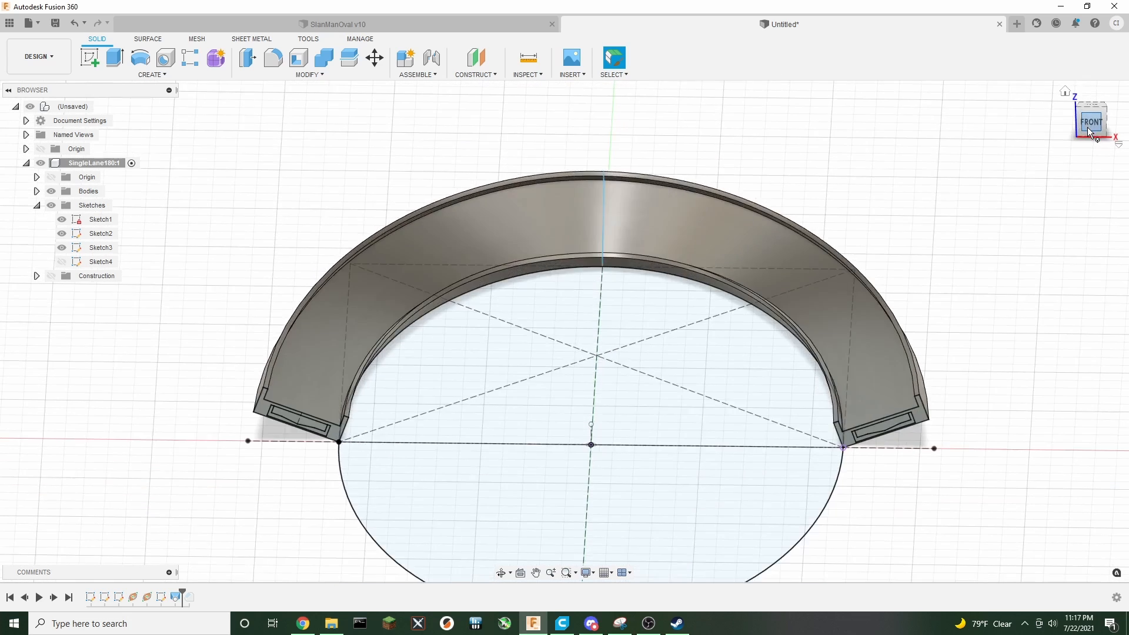
{"action": "mouse_move", "coordinate": [1091, 128]}
{"action": "left_mouse_down"}
{"action": "mouse_move", "coordinate": [1121, 143]}
{"action": "mouse_move", "coordinate": [1121, 165]}
{"action": "mouse_move", "coordinate": [1098, 135]}
{"action": "mouse_move", "coordinate": [1093, 157]}
{"action": "left_mouse_up"}
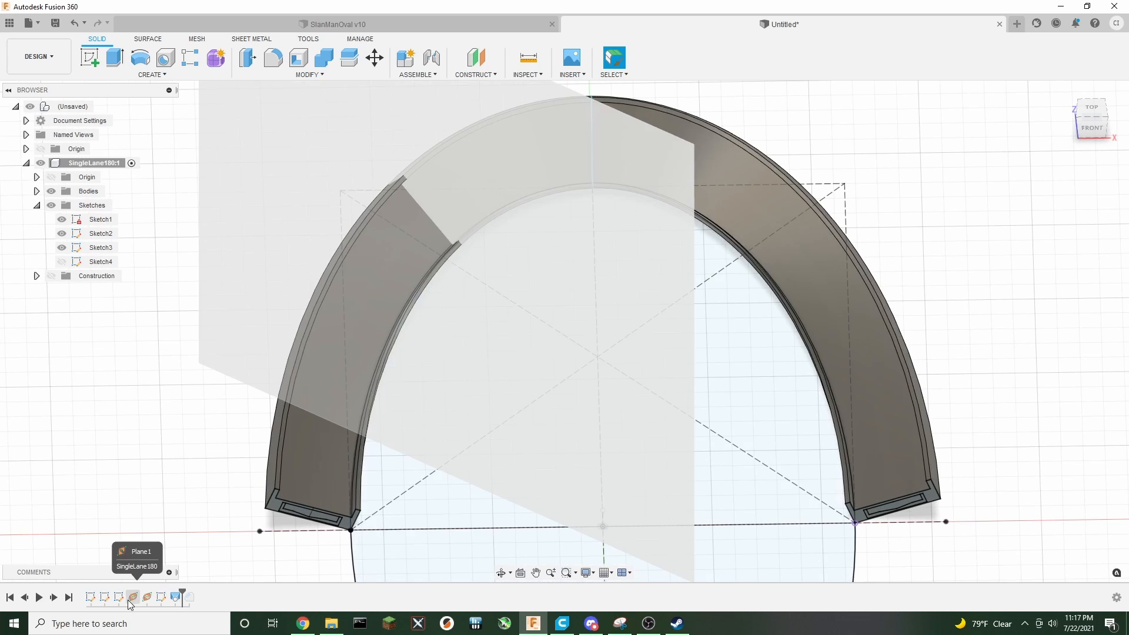
Edit Plane1 and set its proportional distance along the elliptical path to 0.85
{"action": "right_click", "coordinate": [129, 599]}
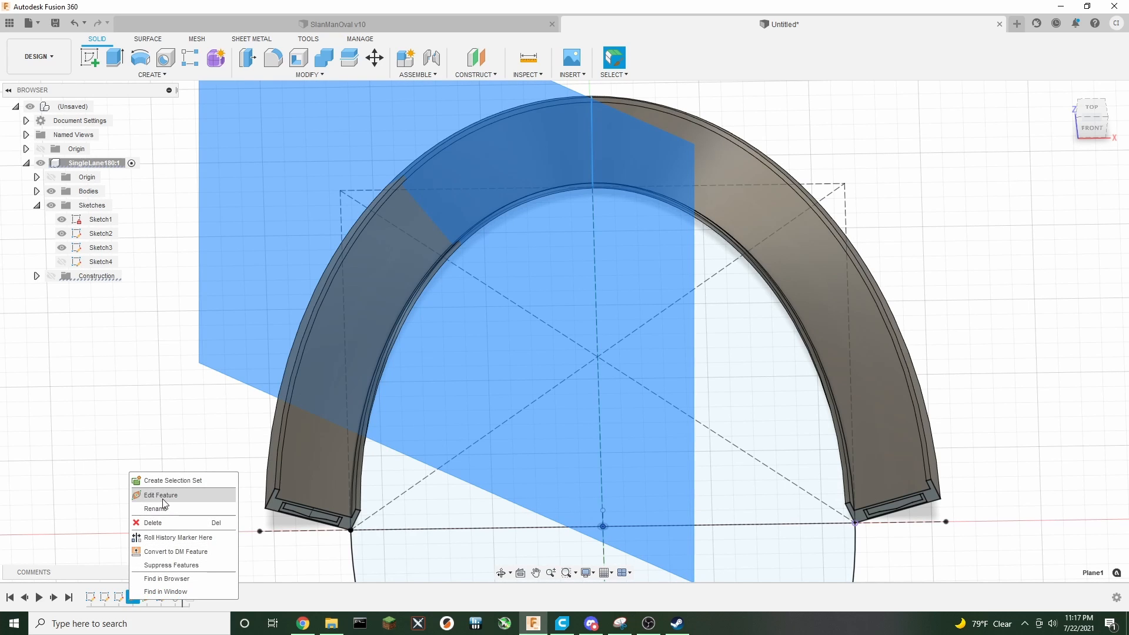
{"action": "left_click", "coordinate": [163, 496]}
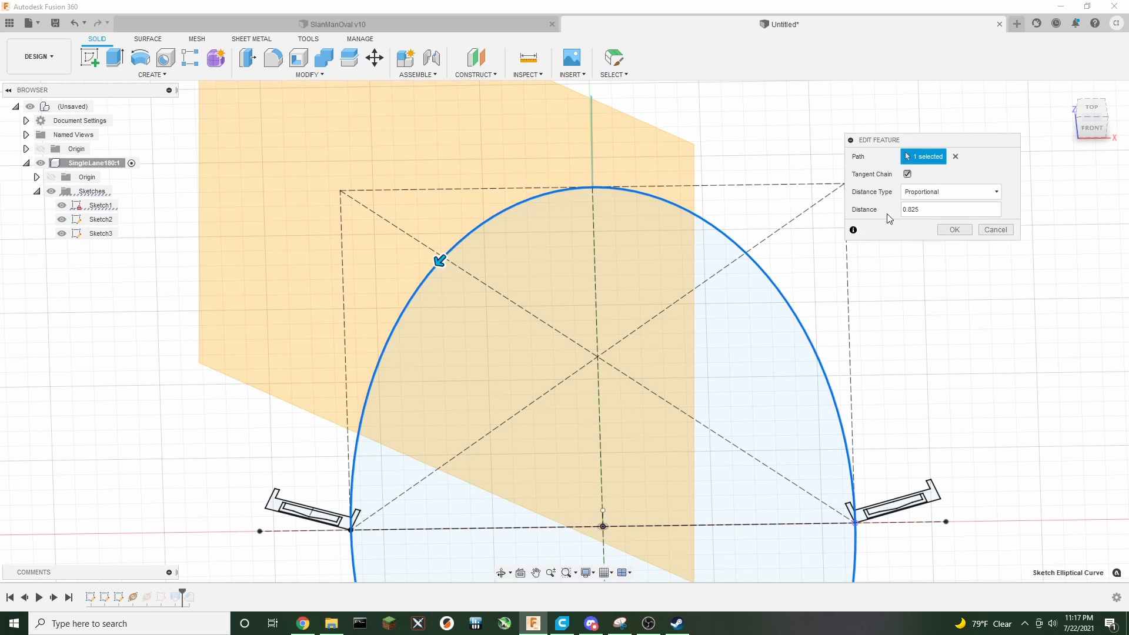
{"action": "left_click_drag", "start_coordinate": [441, 261], "coordinate": [406, 295]}
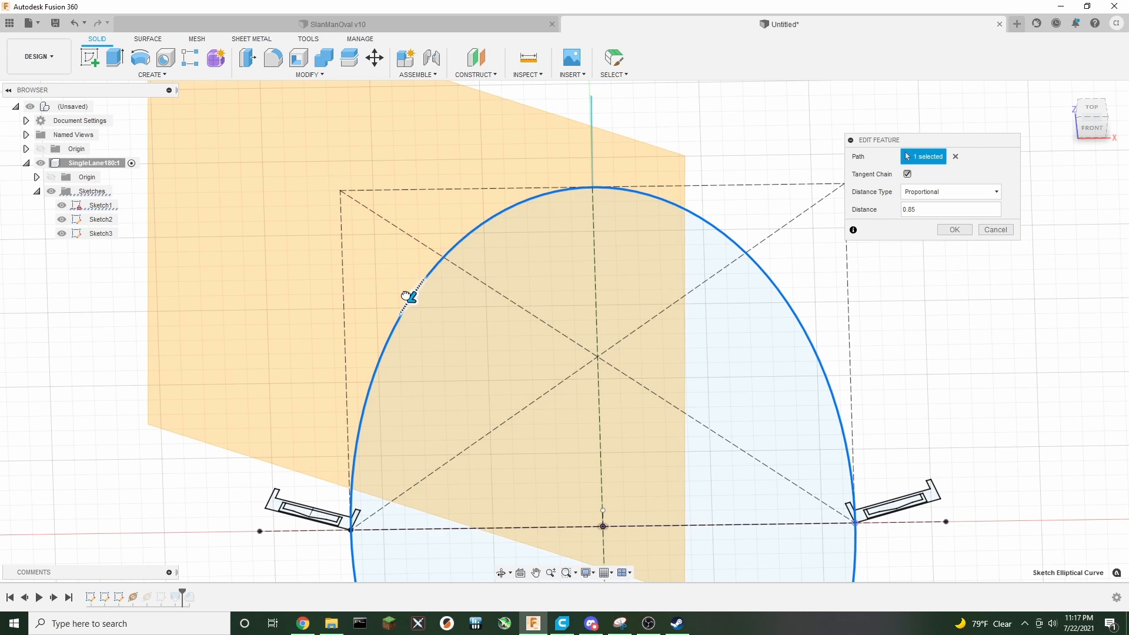
{"action": "left_click", "coordinate": [947, 232]}
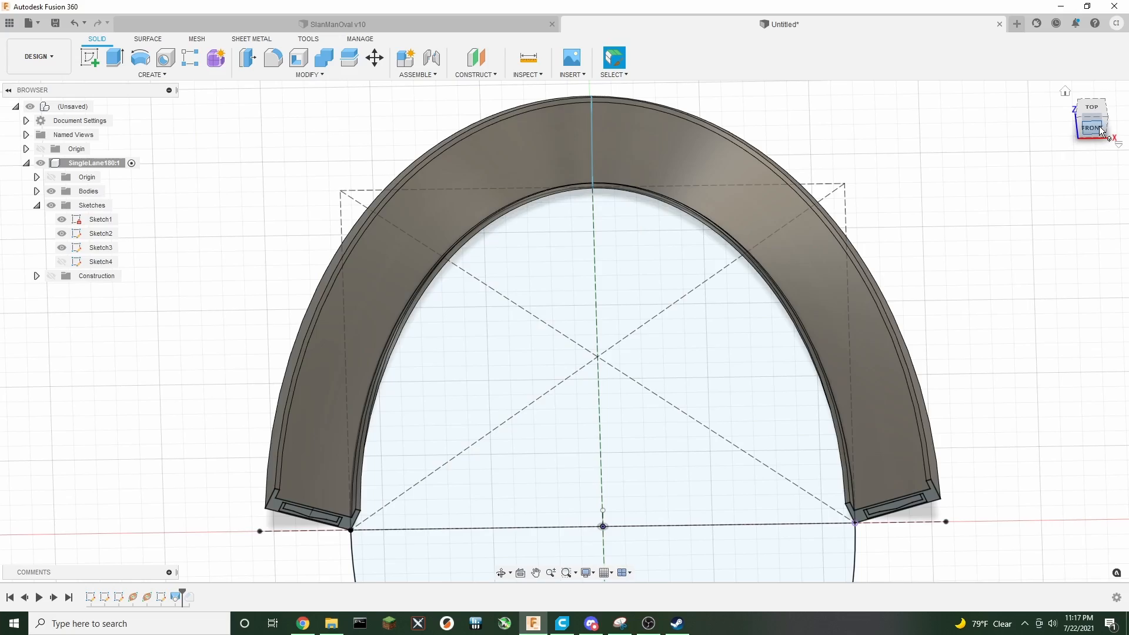
Open the loft for editing, review its four profiles, and cancel
{"action": "mouse_move", "coordinate": [1101, 131]}
{"action": "left_mouse_down"}
{"action": "mouse_move", "coordinate": [1119, 88]}
{"action": "mouse_move", "coordinate": [1103, 111]}
{"action": "left_mouse_up"}
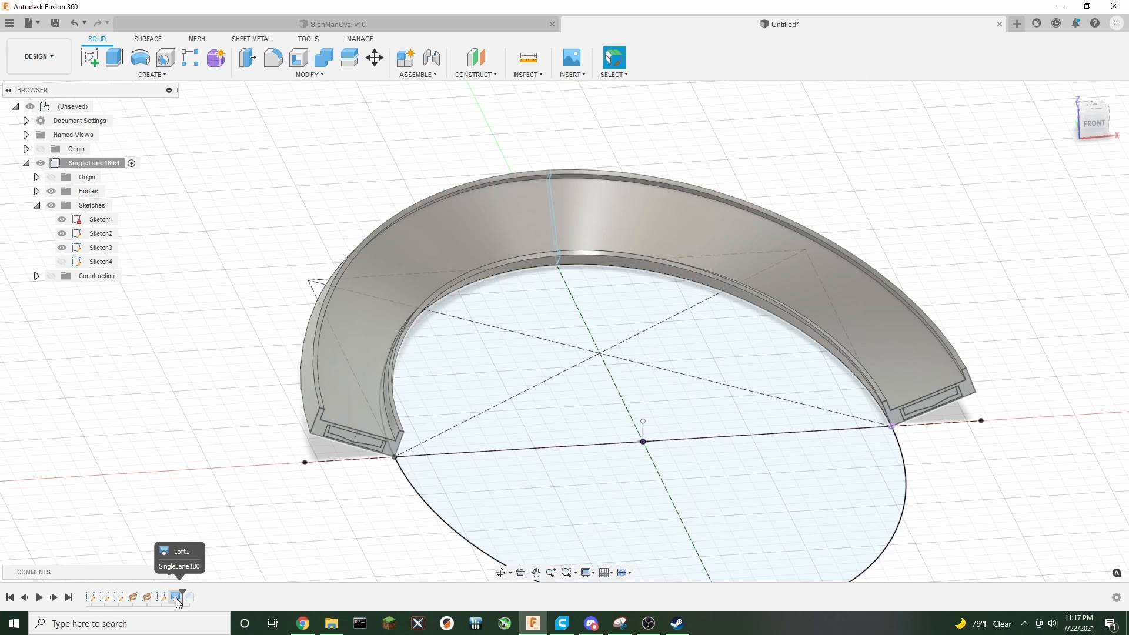
{"action": "right_click", "coordinate": [177, 598]}
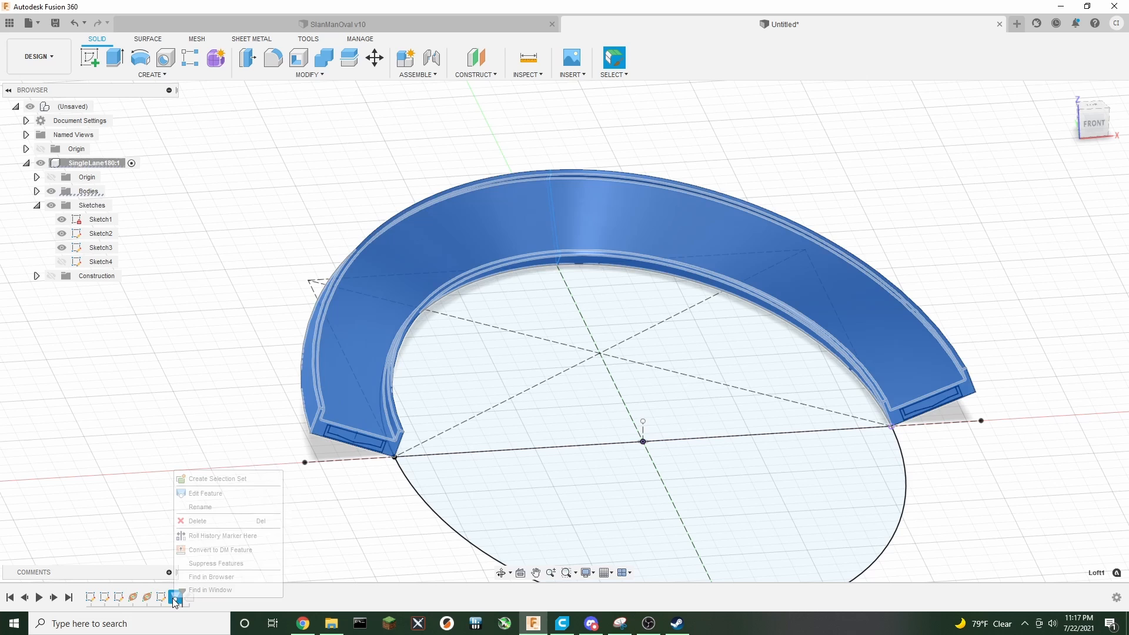
{"action": "left_click", "coordinate": [190, 493]}
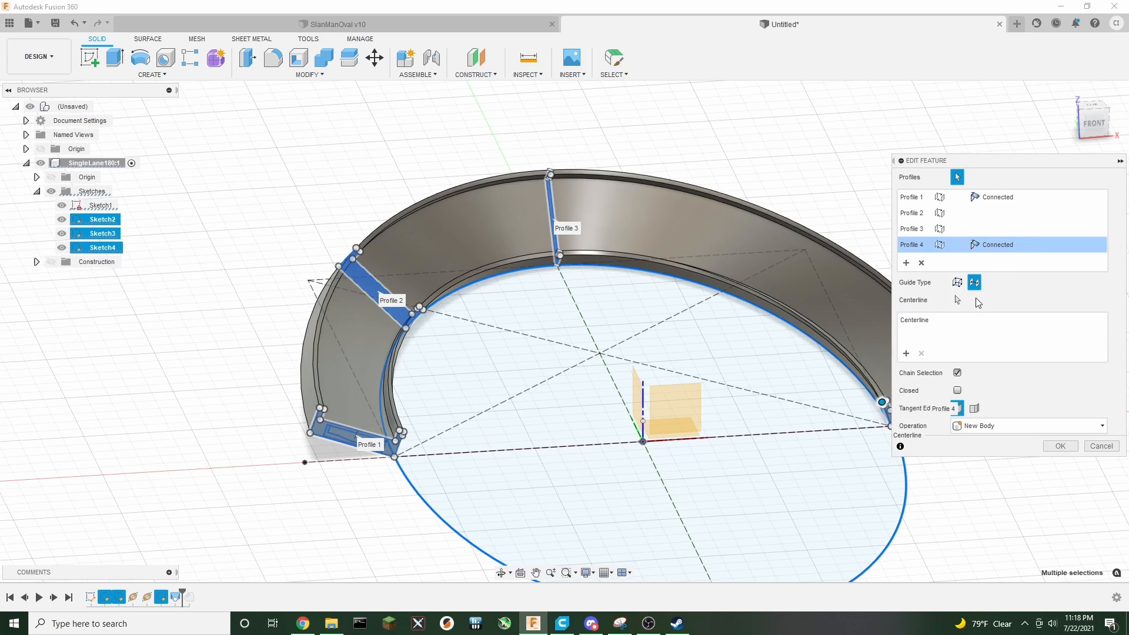
{"action": "mouse_move", "coordinate": [1098, 127]}
{"action": "left_mouse_down"}
{"action": "mouse_move", "coordinate": [1045, 116]}
{"action": "mouse_move", "coordinate": [1039, 160]}
{"action": "mouse_move", "coordinate": [1046, 134]}
{"action": "mouse_move", "coordinate": [1097, 106]}
{"action": "mouse_move", "coordinate": [1120, 107]}
{"action": "mouse_move", "coordinate": [1084, 99]}
{"action": "mouse_move", "coordinate": [1084, 134]}
{"action": "mouse_move", "coordinate": [1097, 121]}
{"action": "left_mouse_up"}
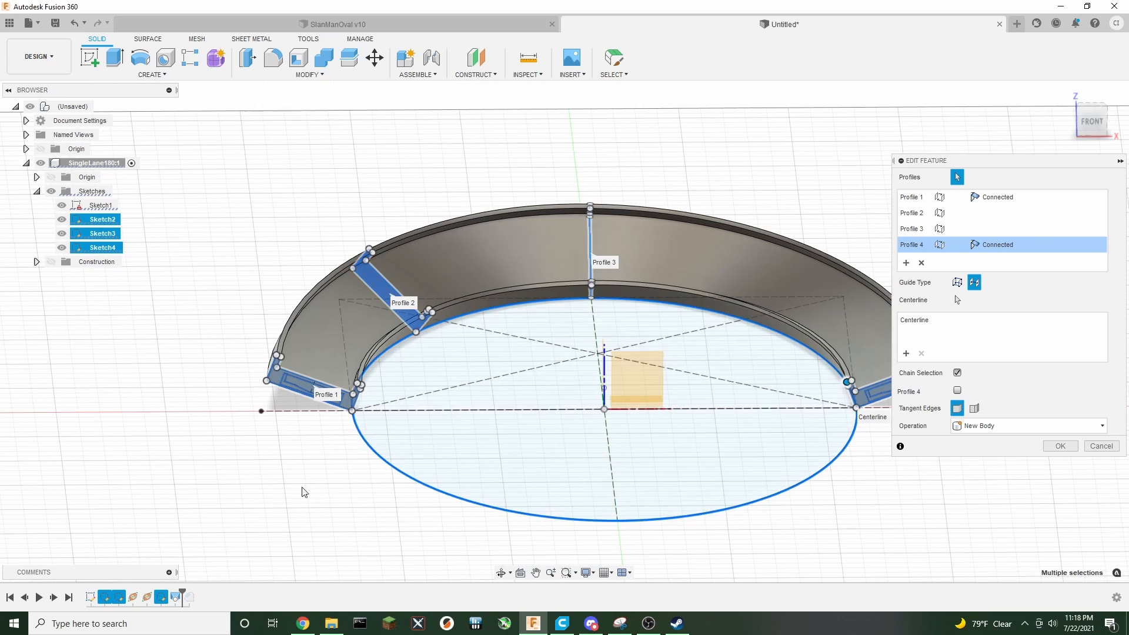
{"action": "left_click", "coordinate": [1099, 448]}
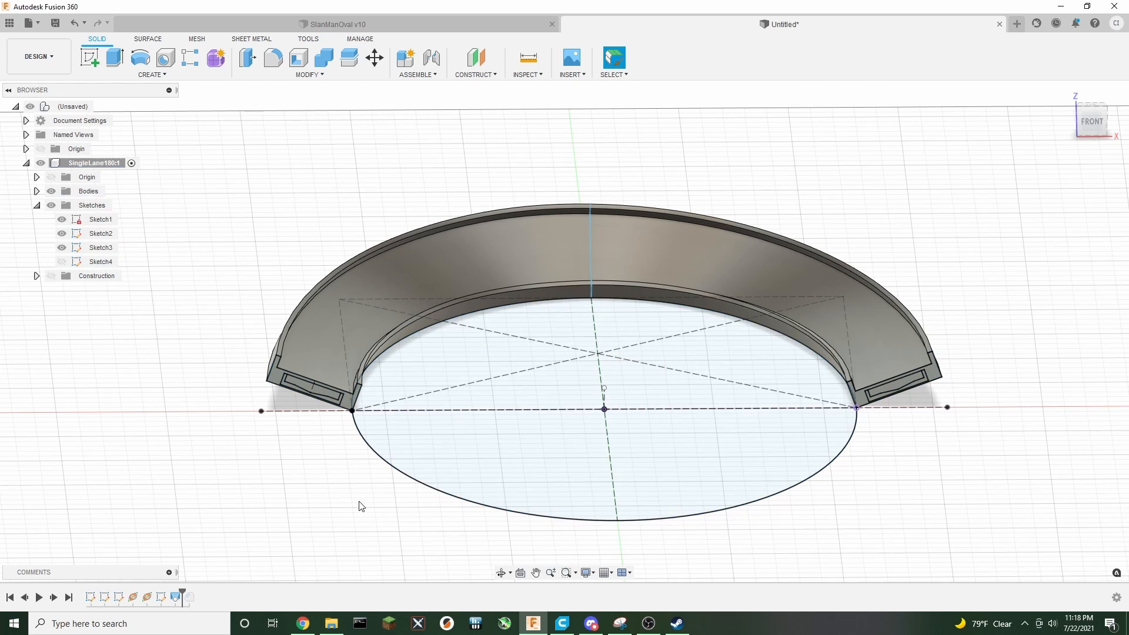
Edit Sketch4 again and select its cross-section profile
{"action": "mouse_move", "coordinate": [1088, 120]}
{"action": "left_mouse_down"}
{"action": "mouse_move", "coordinate": [1094, 112]}
{"action": "mouse_move", "coordinate": [1071, 124]}
{"action": "left_mouse_up"}
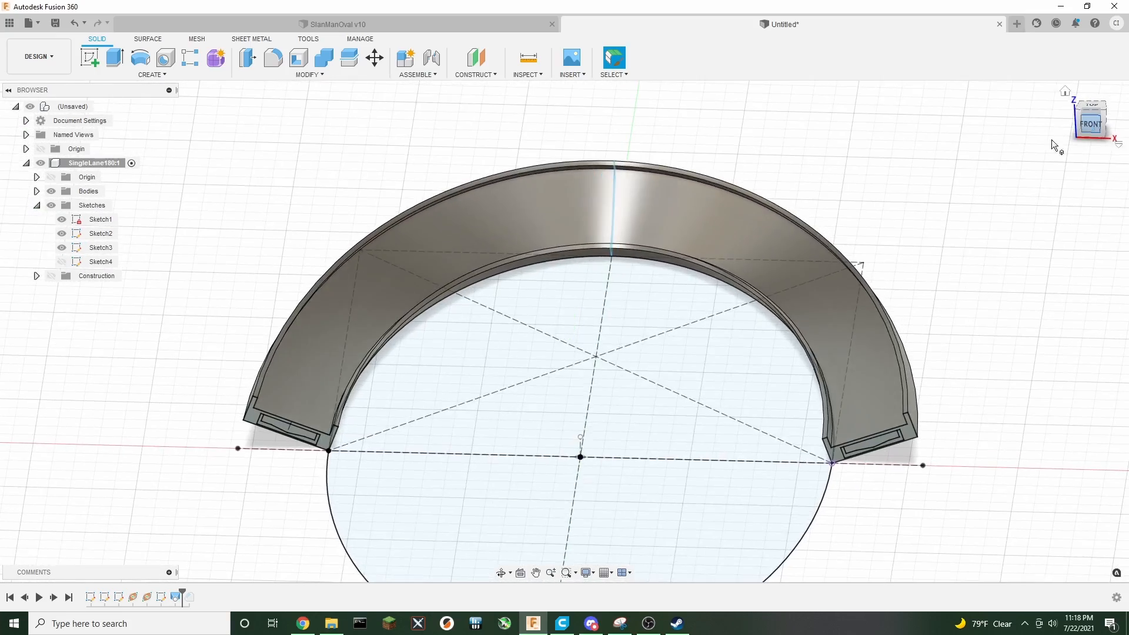
{"action": "right_click", "coordinate": [164, 600]}
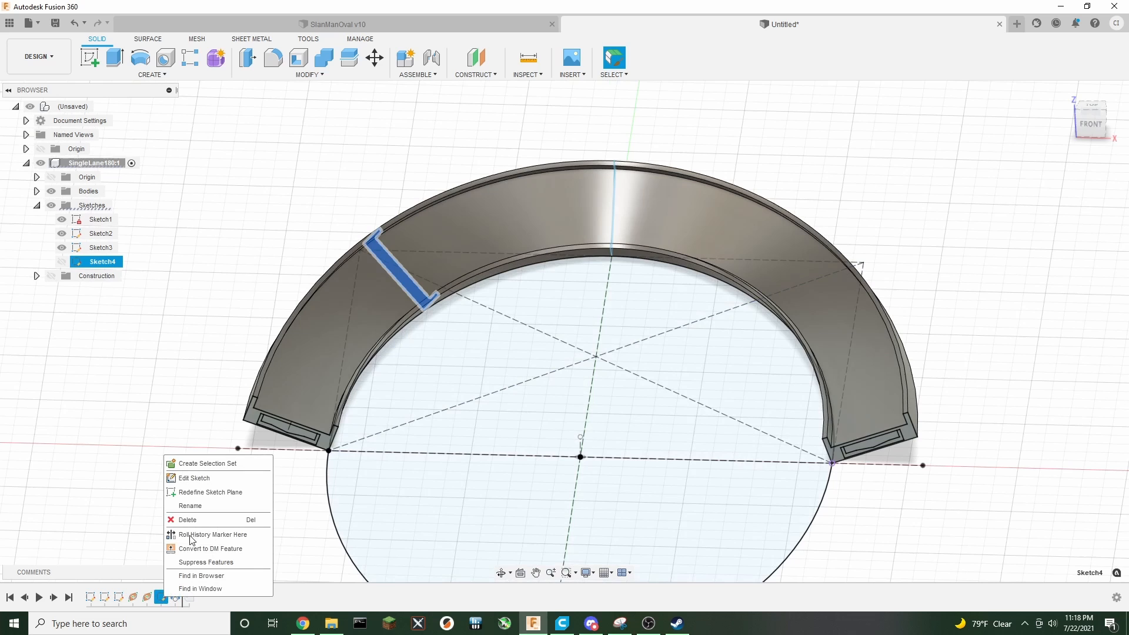
{"action": "left_click", "coordinate": [206, 478]}
{"action": "scroll", "coordinate": [343, 403], "scroll_direction": "up", "scroll_amount": 5}
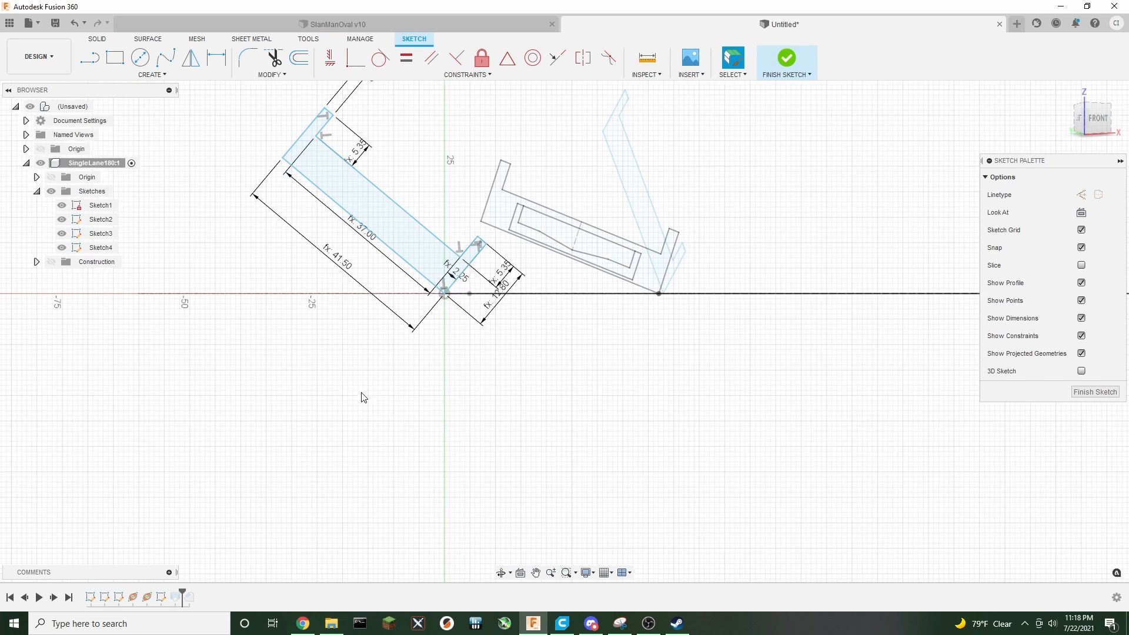
{"action": "double_click", "coordinate": [438, 319]}
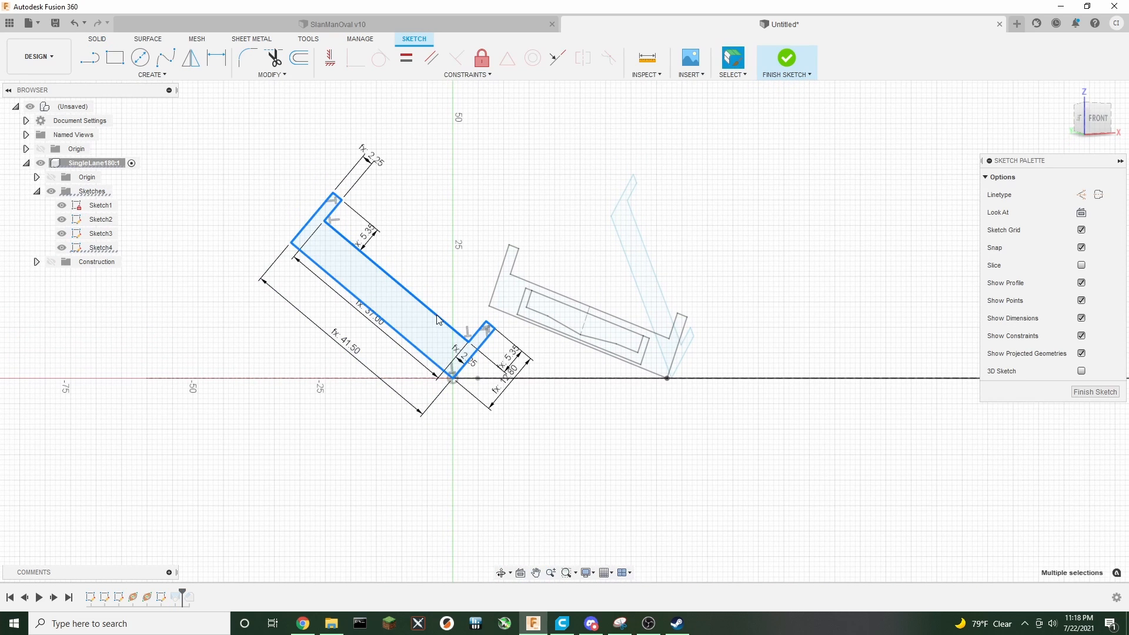
Rotate the Sketch4 cross-section 5° about its bottom corner pivot and finish the sketch
{"action": "key", "text": "m"}
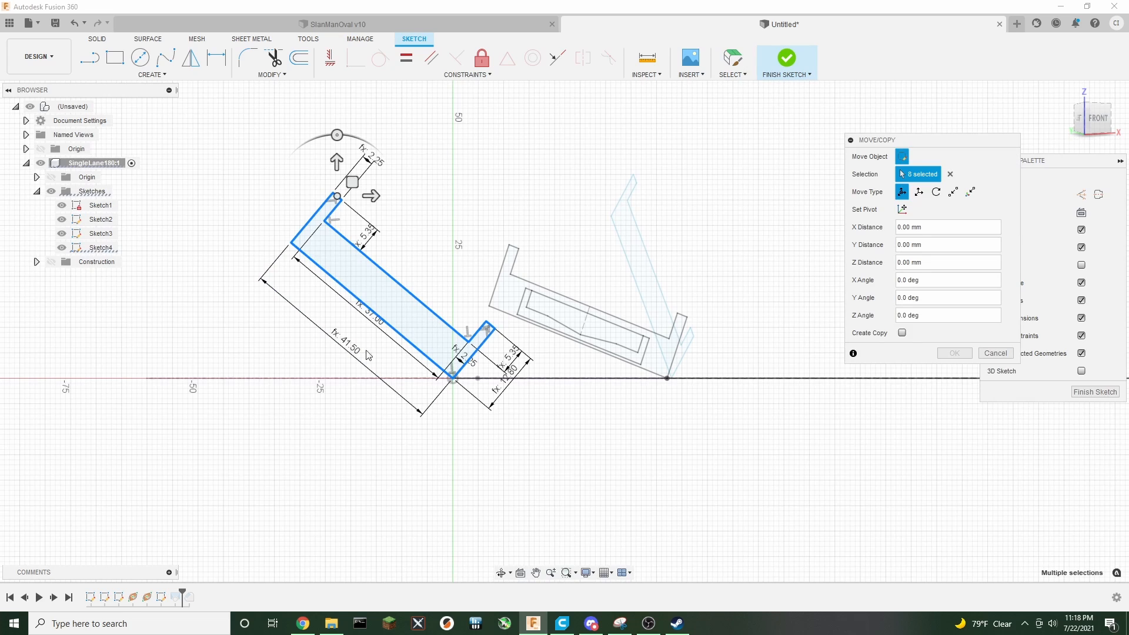
{"action": "left_click", "coordinate": [901, 210]}
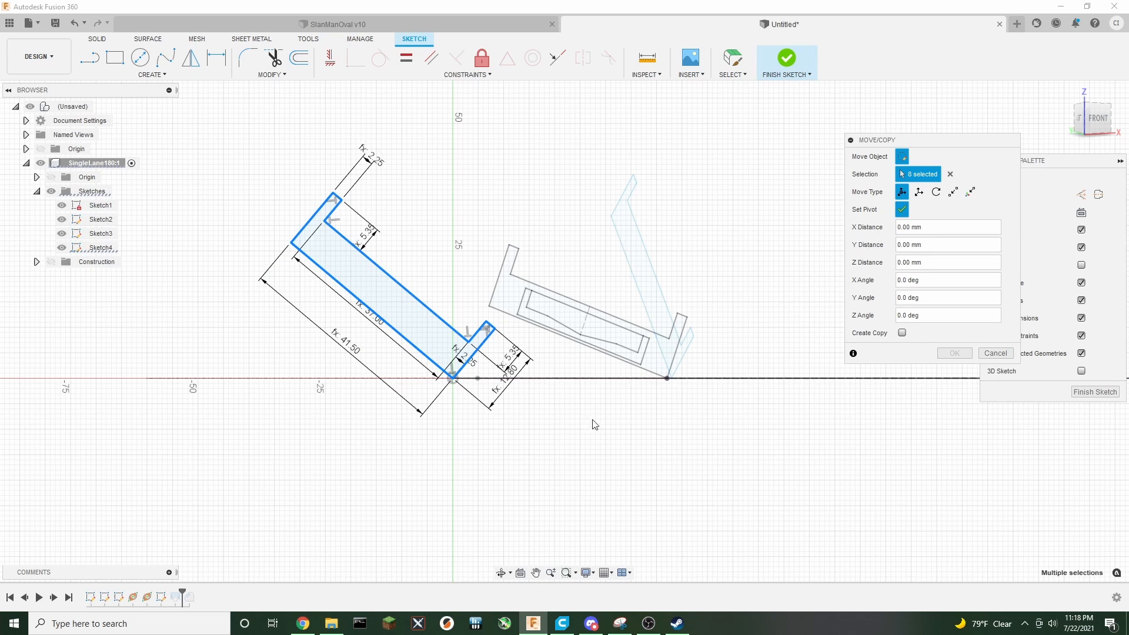
{"action": "left_click", "coordinate": [453, 378]}
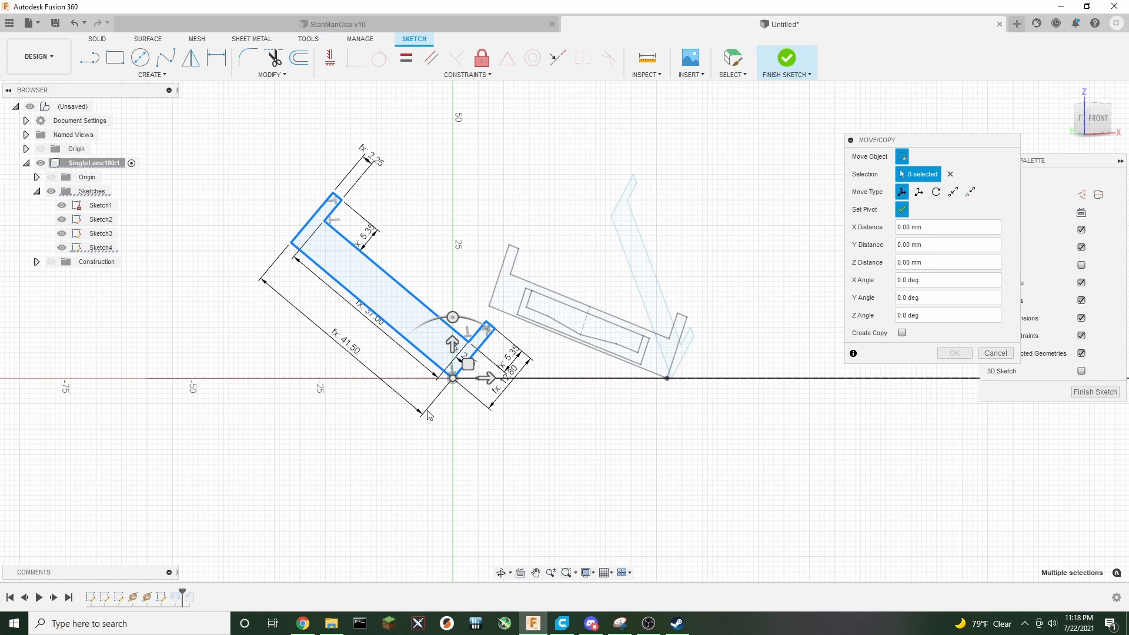
{"action": "left_click", "coordinate": [628, 365]}
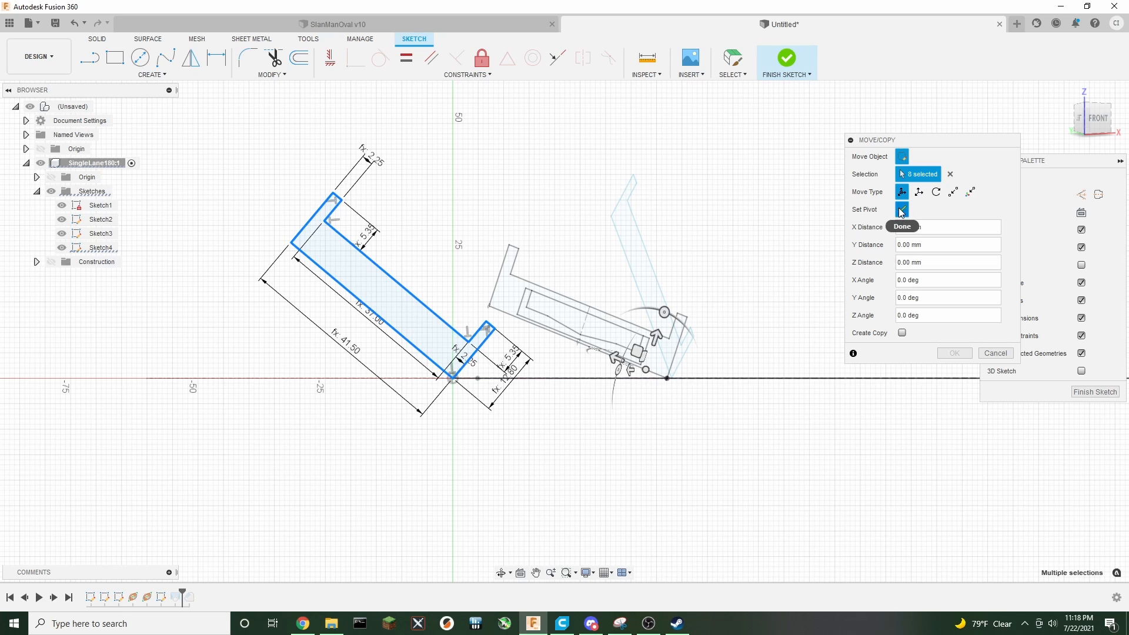
{"action": "left_click", "coordinate": [901, 211]}
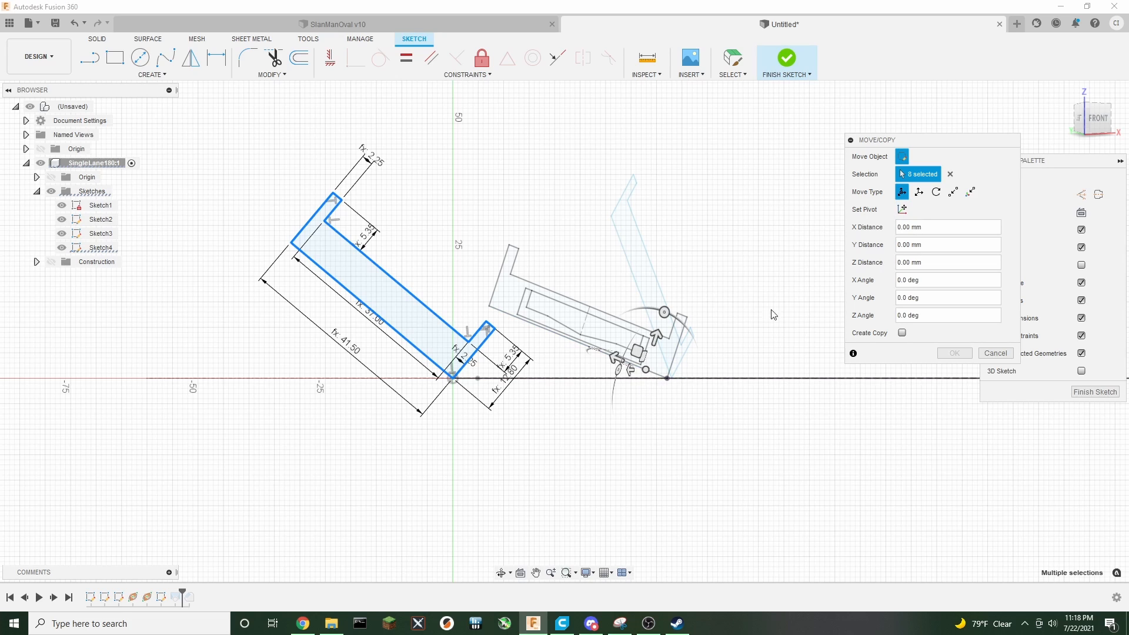
{"action": "left_click", "coordinate": [901, 208]}
{"action": "left_click", "coordinate": [452, 378]}
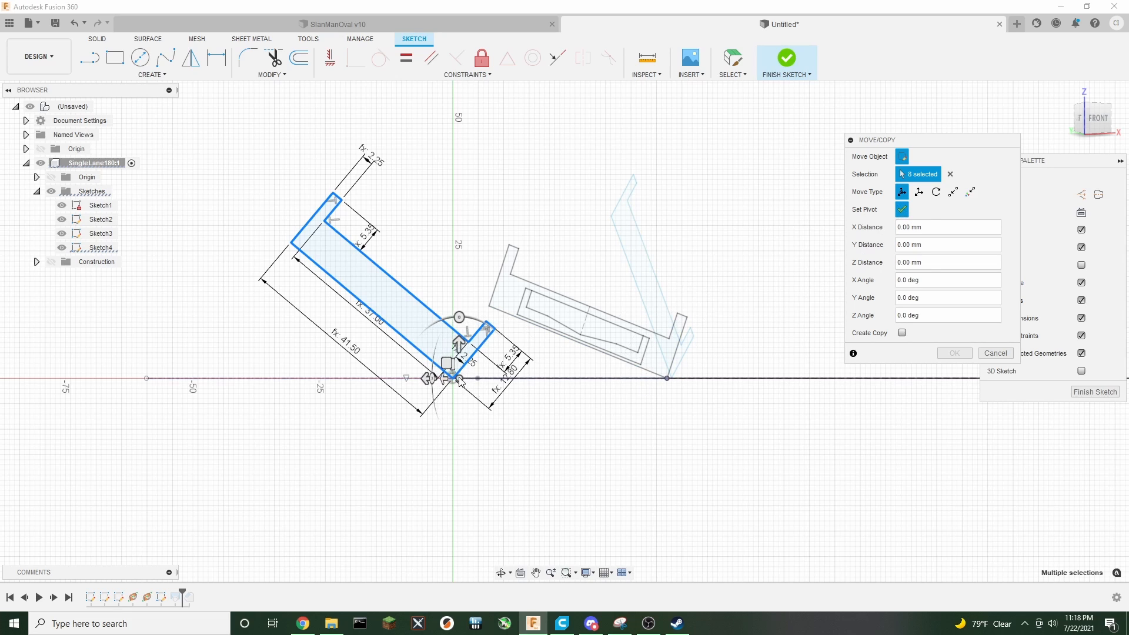
{"action": "left_click_drag", "start_coordinate": [1093, 119], "coordinate": [1074, 135]}
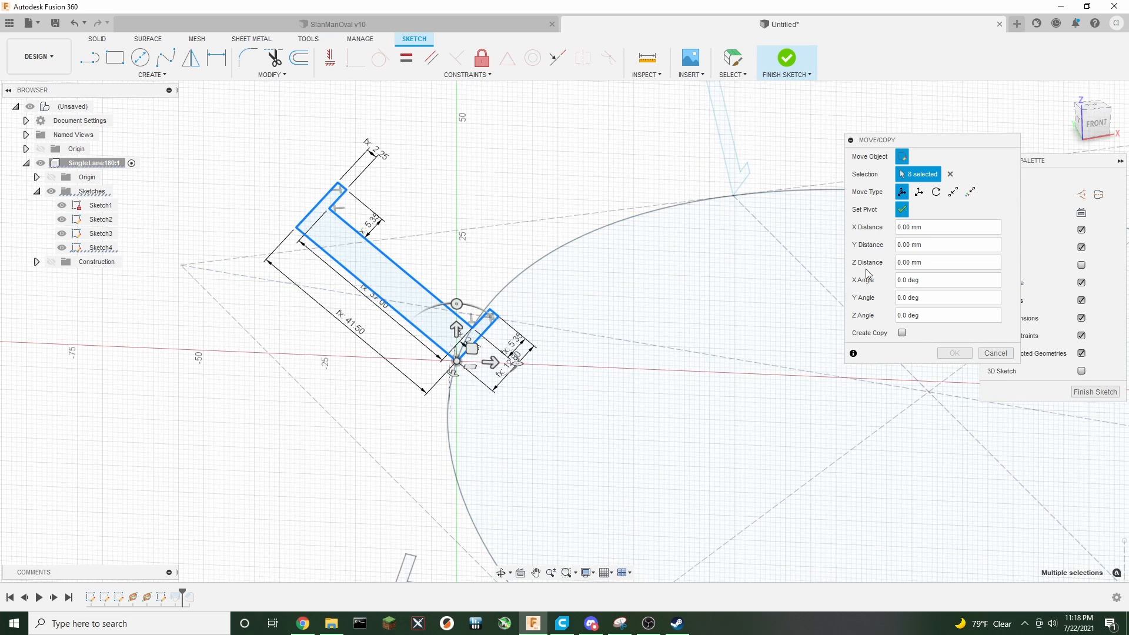
{"action": "left_click", "coordinate": [905, 213]}
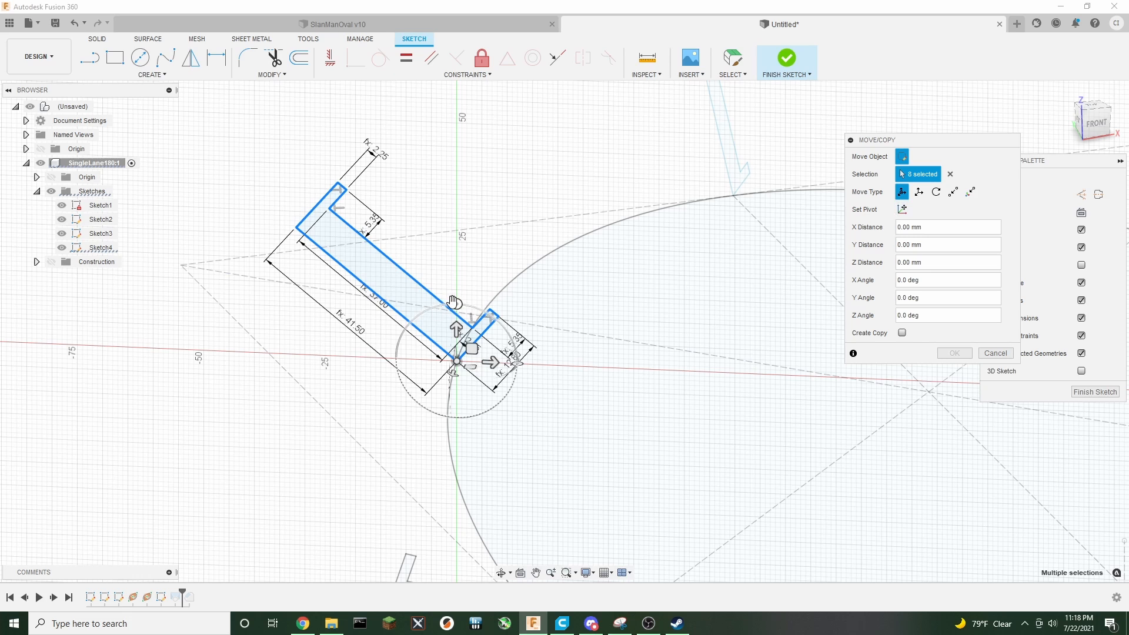
{"action": "left_click_drag", "start_coordinate": [457, 304], "coordinate": [450, 304]}
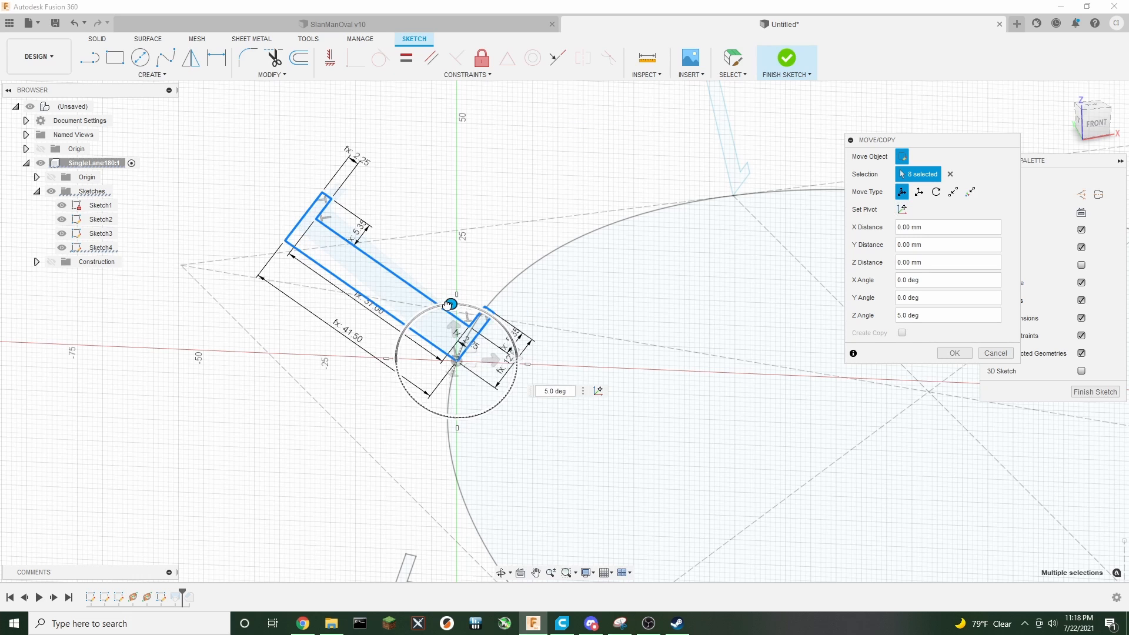
{"action": "left_click", "coordinate": [942, 352]}
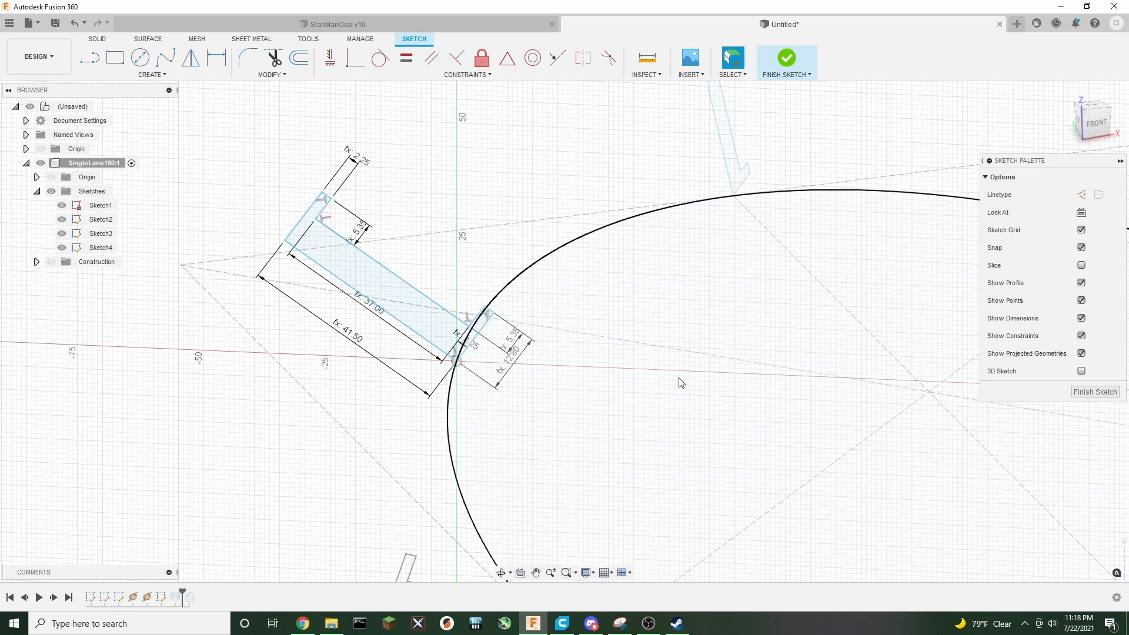
{"action": "left_click", "coordinate": [788, 61]}
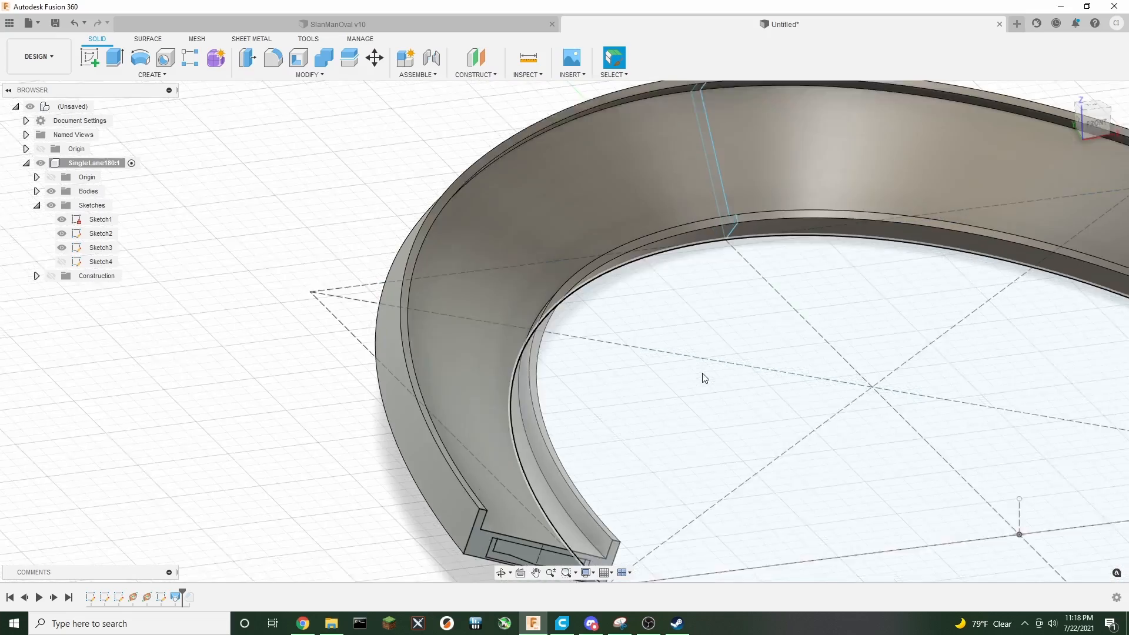
Edit Plane1 and set its proportional distance along the path to exactly 0.85
{"action": "middle_click_drag", "start_coordinate": [726, 386], "coordinate": [577, 385]}
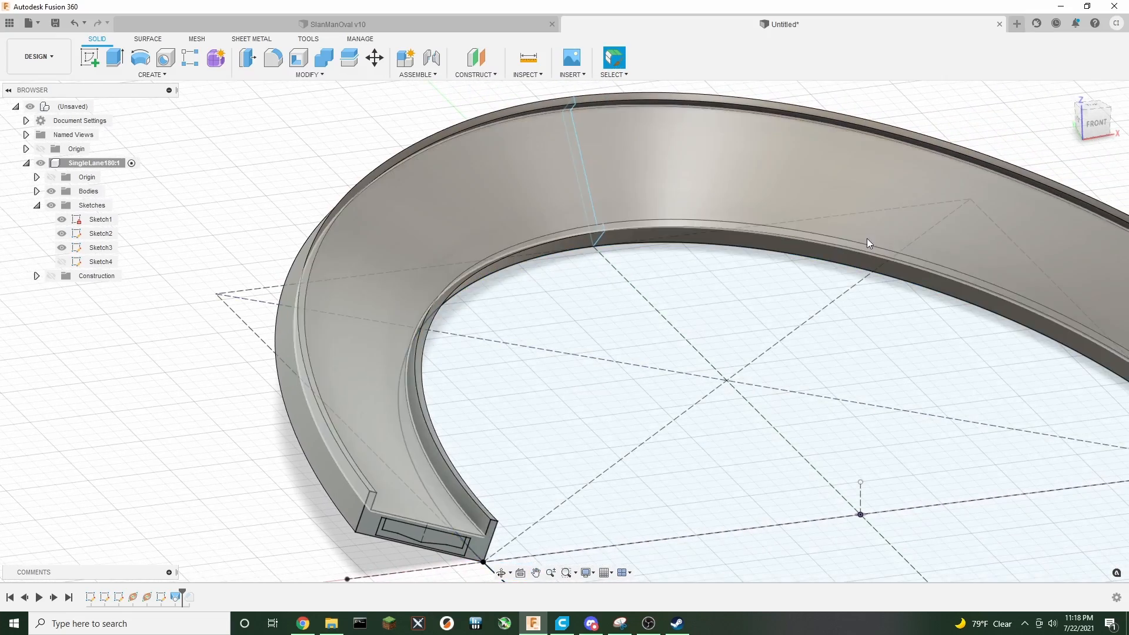
{"action": "left_click_drag", "start_coordinate": [1088, 125], "coordinate": [856, 304]}
{"action": "scroll", "coordinate": [716, 318], "scroll_direction": "down", "scroll_amount": 5}
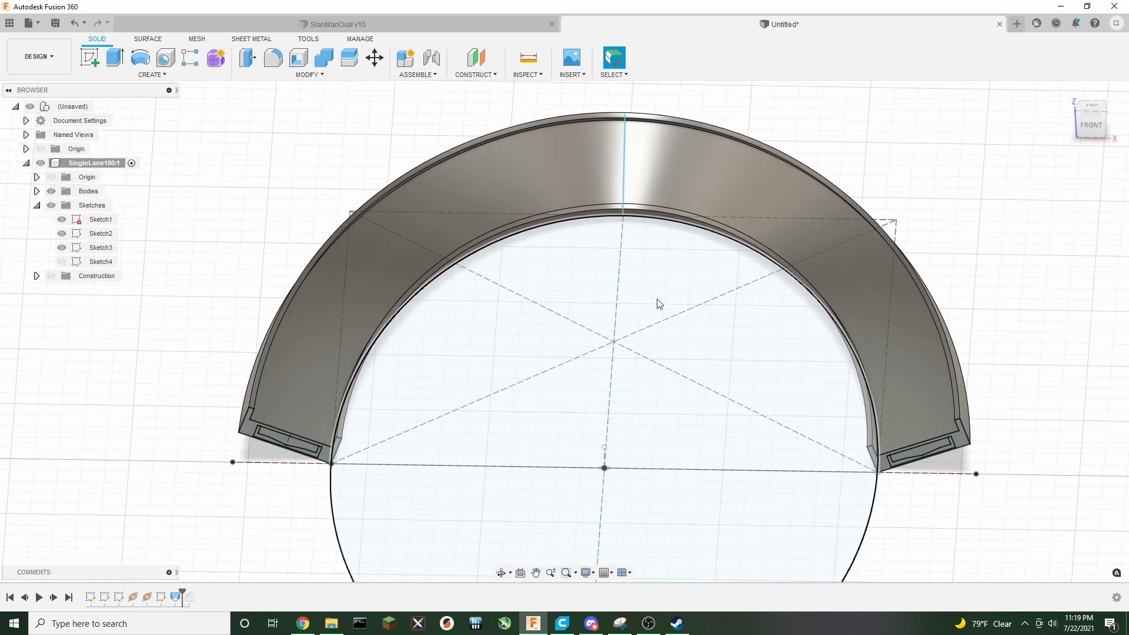
{"action": "middle_click_drag", "start_coordinate": [675, 259], "coordinate": [559, 312]}
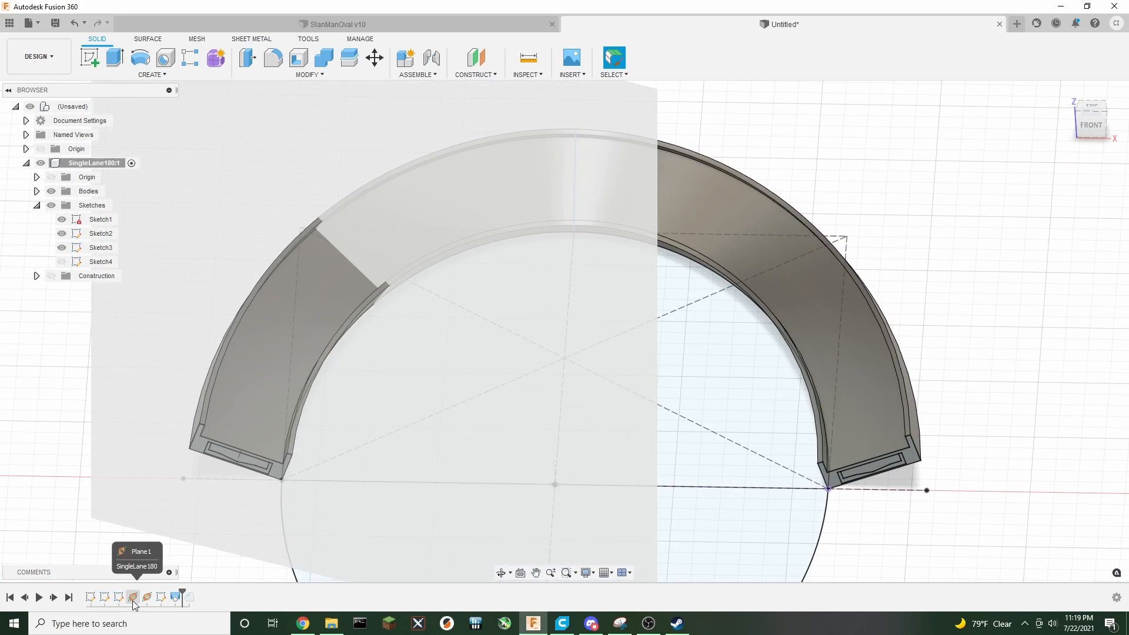
{"action": "right_click", "coordinate": [133, 599]}
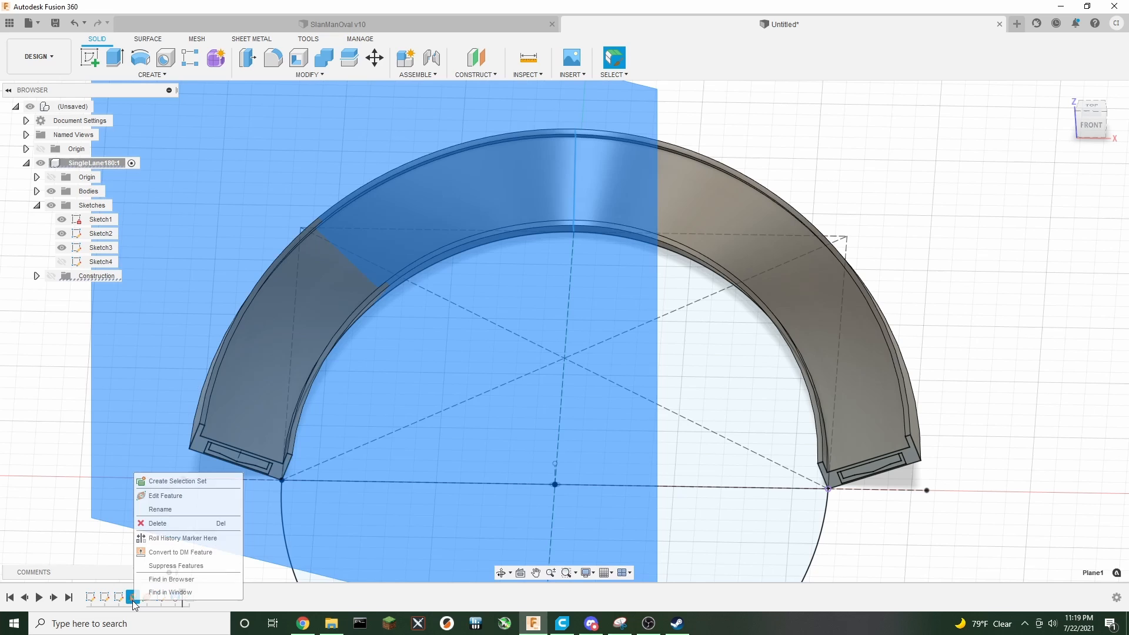
{"action": "left_click", "coordinate": [165, 496]}
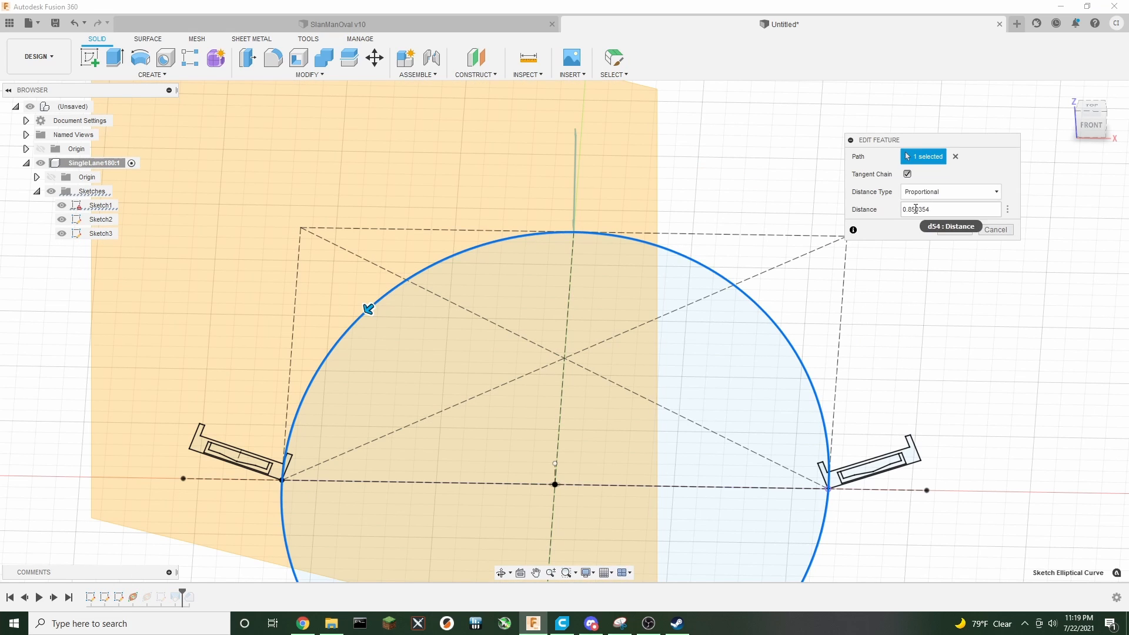
{"action": "left_click_drag", "start_coordinate": [915, 209], "coordinate": [949, 205]}
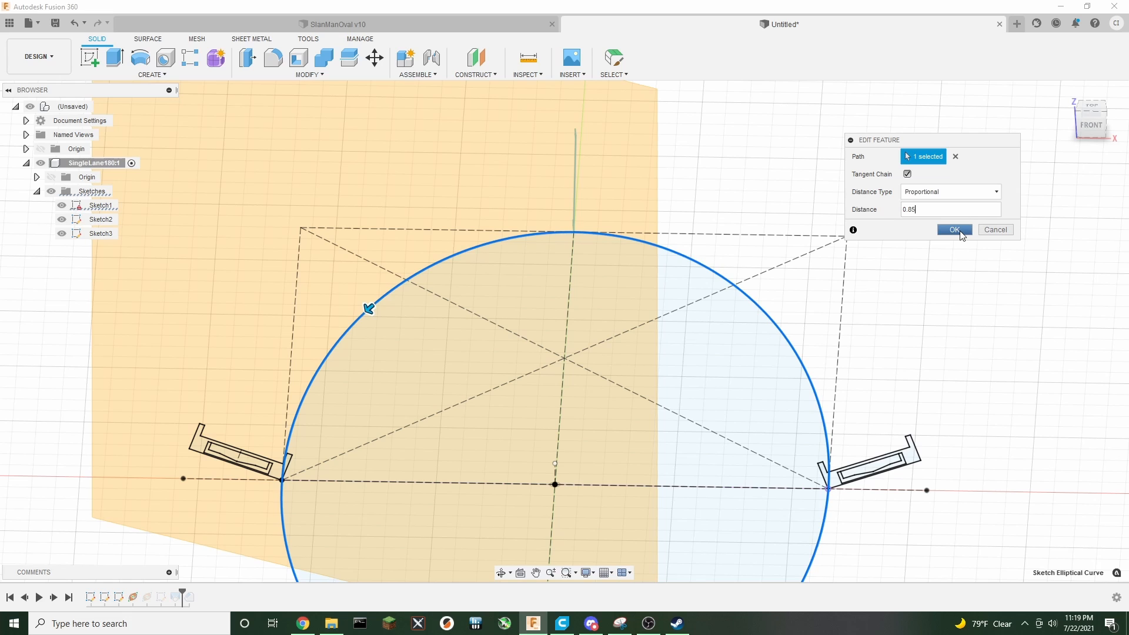
{"action": "left_click", "coordinate": [951, 229]}
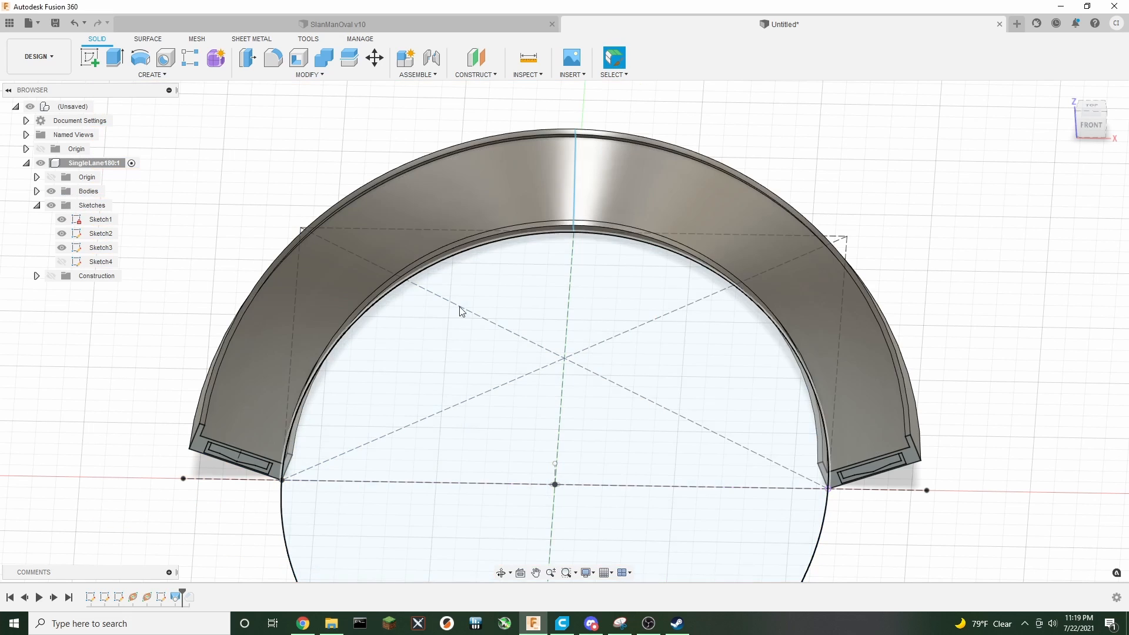
Edit Plane2 and set its proportional distance along the path to 0.65
{"action": "right_click", "coordinate": [150, 603]}
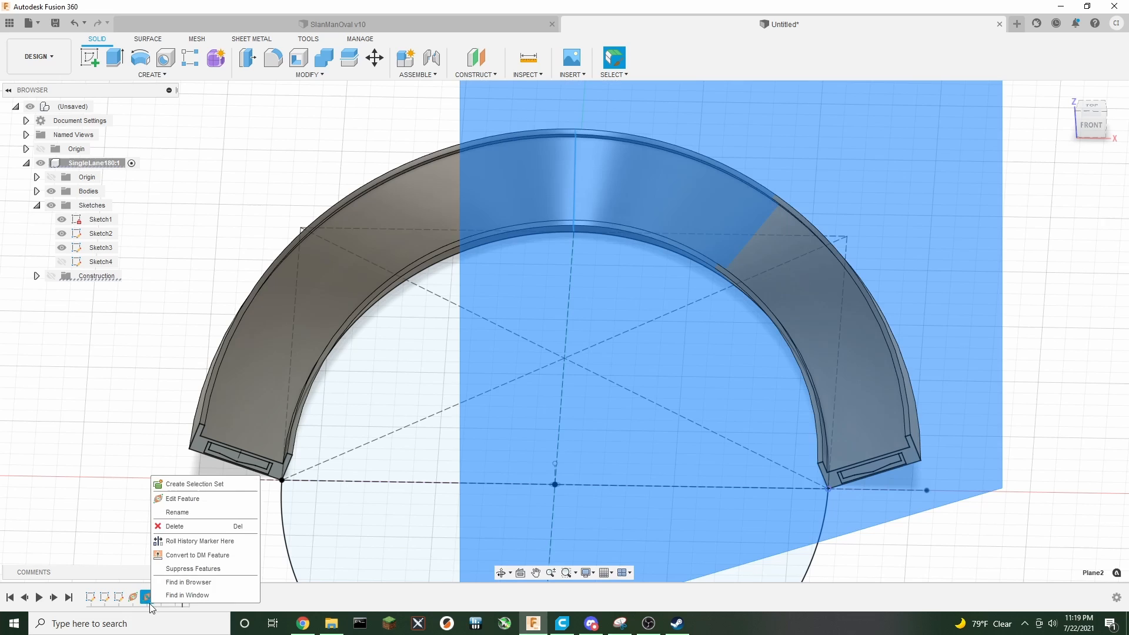
{"action": "left_click", "coordinate": [186, 503]}
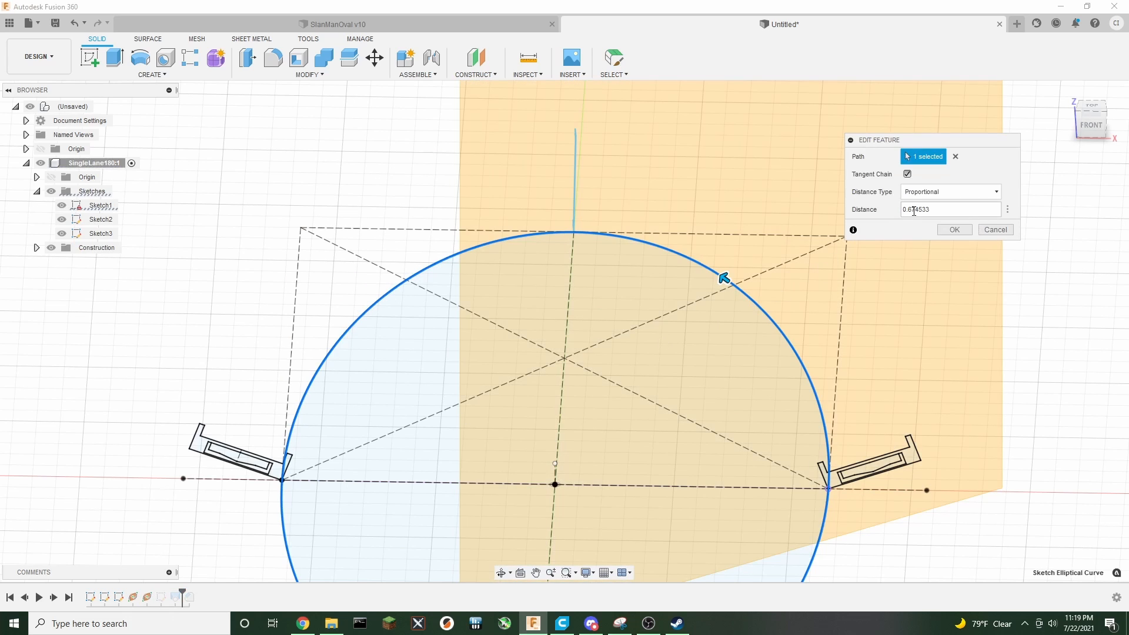
{"action": "left_click_drag", "start_coordinate": [911, 209], "coordinate": [962, 208]}
{"action": "key", "text": "BackSpace"}
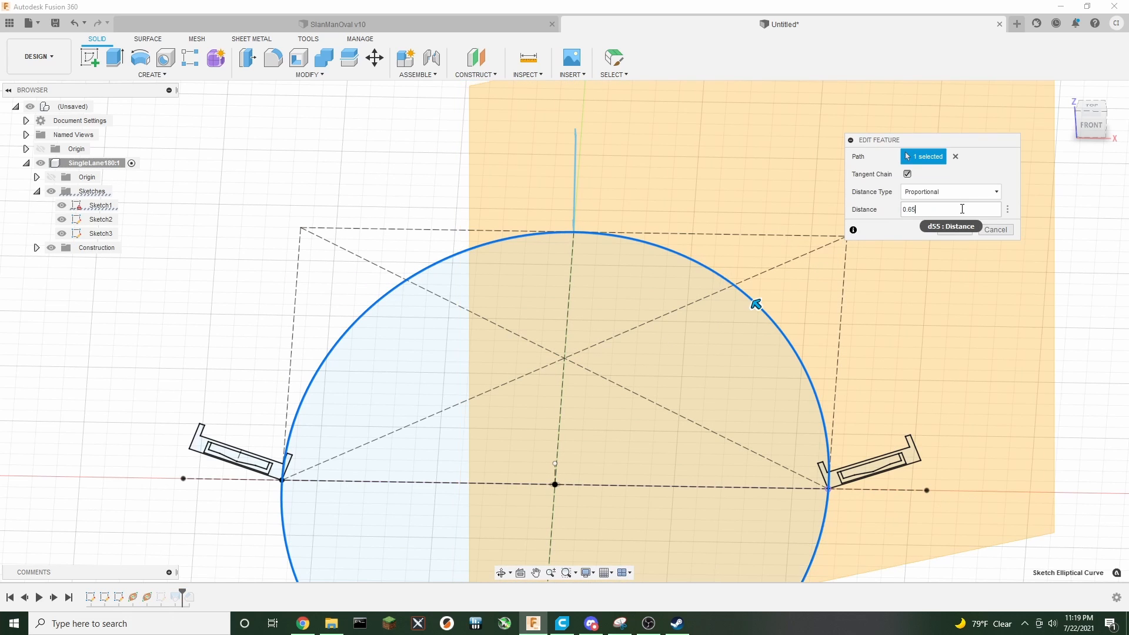
{"action": "left_click", "coordinate": [958, 231]}
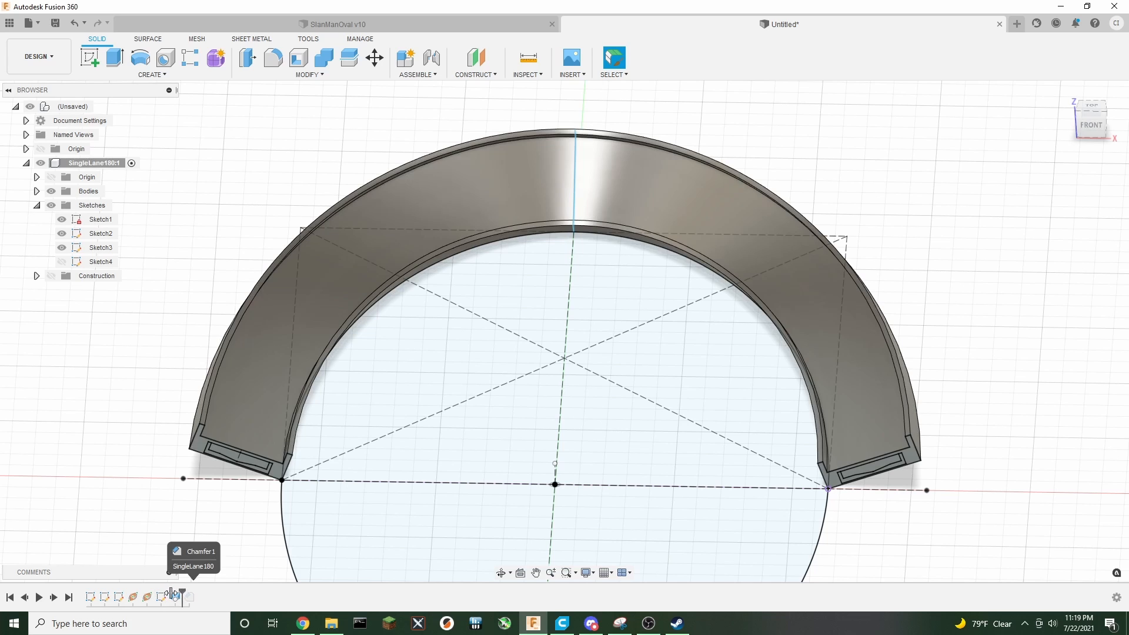
Roll the timeline marker back before the chamfer and reopen Plane2's settings, closing them without changes
{"action": "left_click_drag", "start_coordinate": [181, 594], "coordinate": [168, 595]}
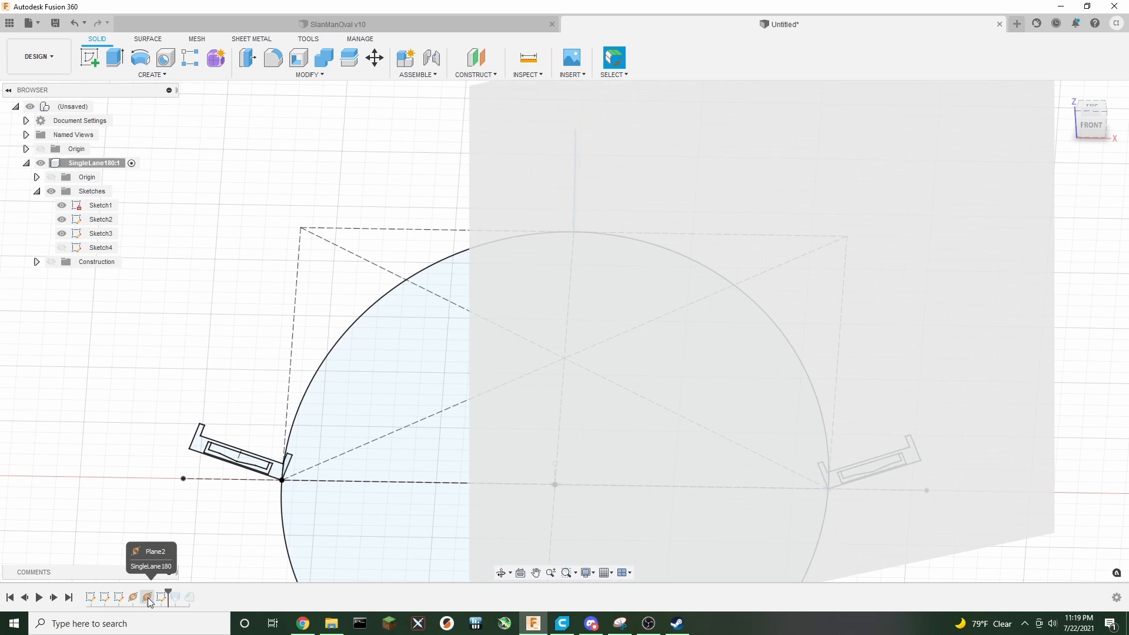
{"action": "right_click", "coordinate": [148, 598]}
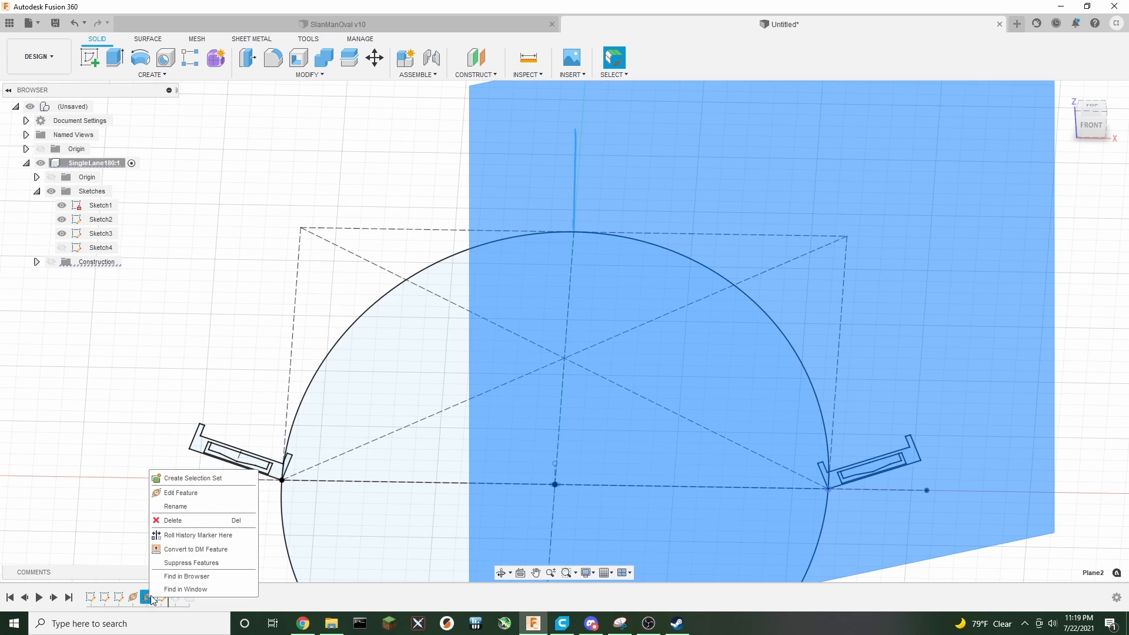
{"action": "left_click", "coordinate": [180, 493]}
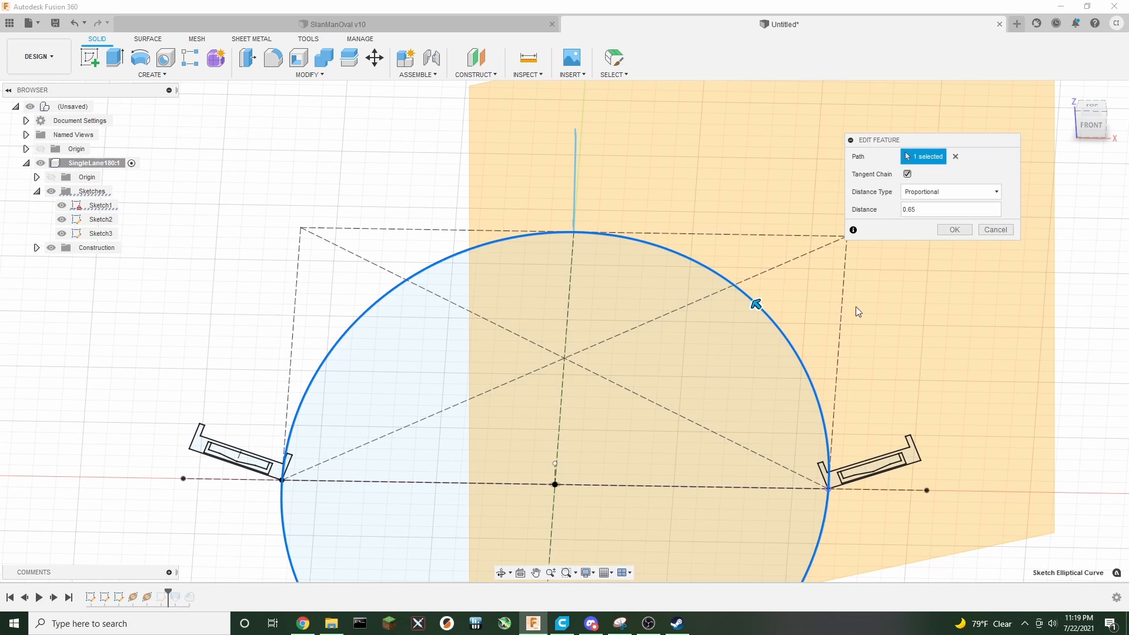
{"action": "left_click", "coordinate": [992, 230]}
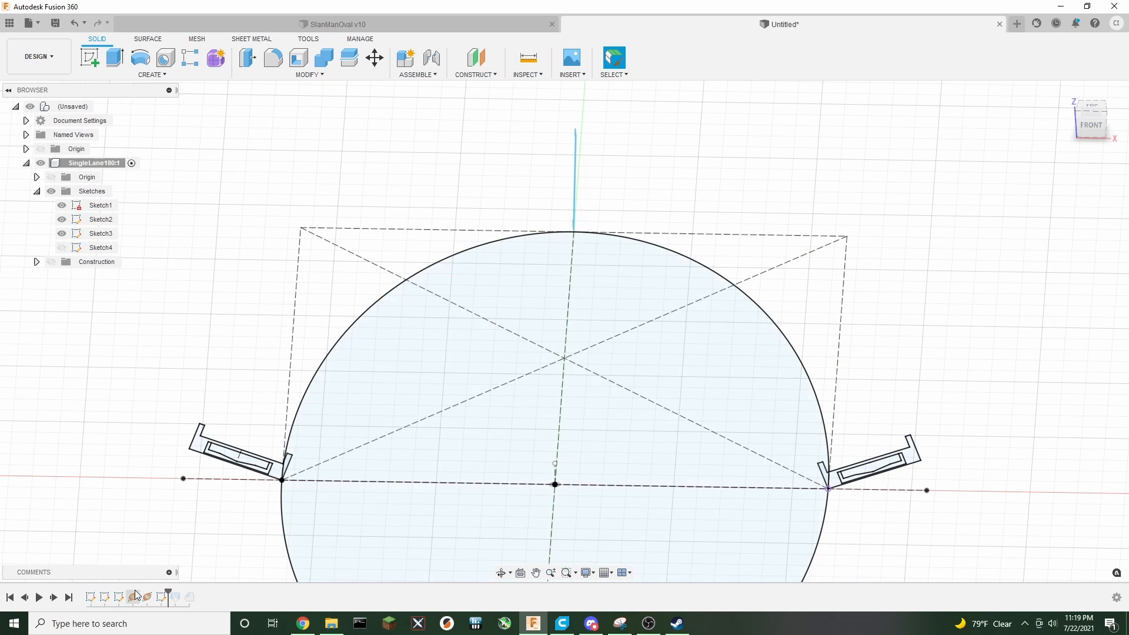
Show the construction folder and create a new sketch on Plane2
{"action": "left_click", "coordinate": [52, 263]}
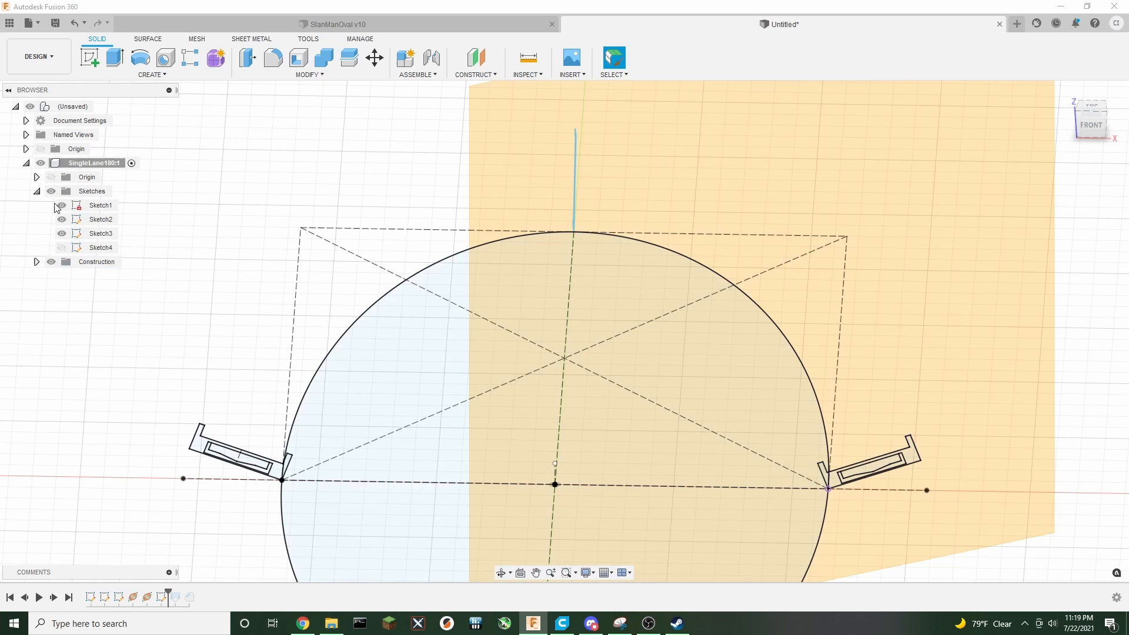
{"action": "left_click", "coordinate": [89, 58]}
{"action": "left_click", "coordinate": [894, 141]}
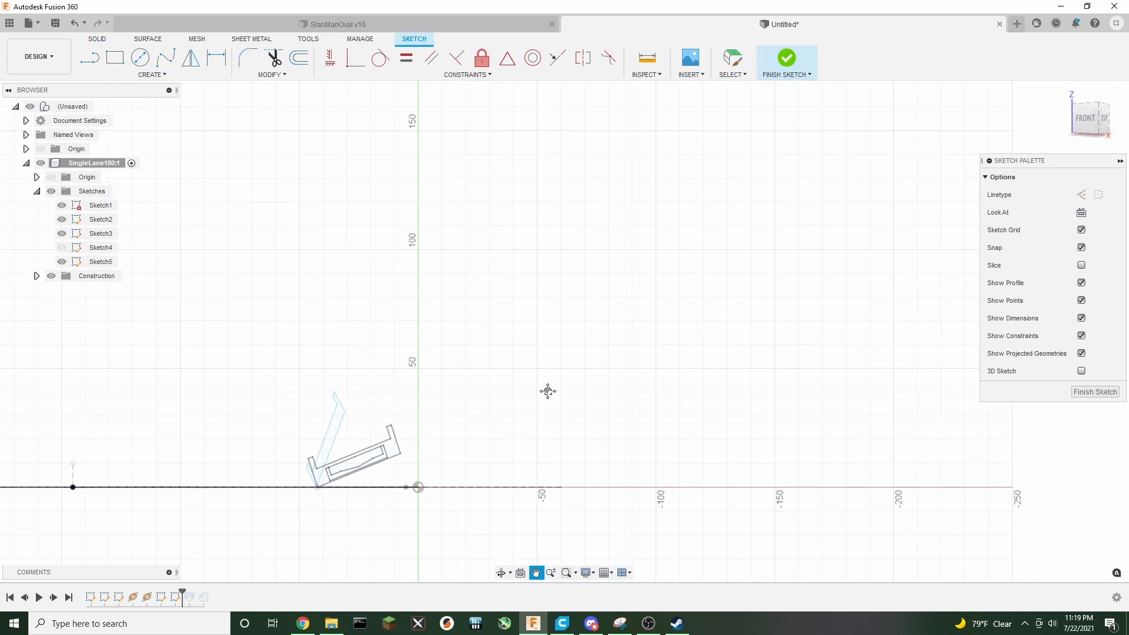
Select the cross-section profile in the new sketch, move it up toward the path and rotate it level
{"action": "scroll", "coordinate": [553, 336], "scroll_direction": "up", "scroll_amount": 3}
{"action": "middle_click_drag", "start_coordinate": [427, 347], "coordinate": [548, 292]}
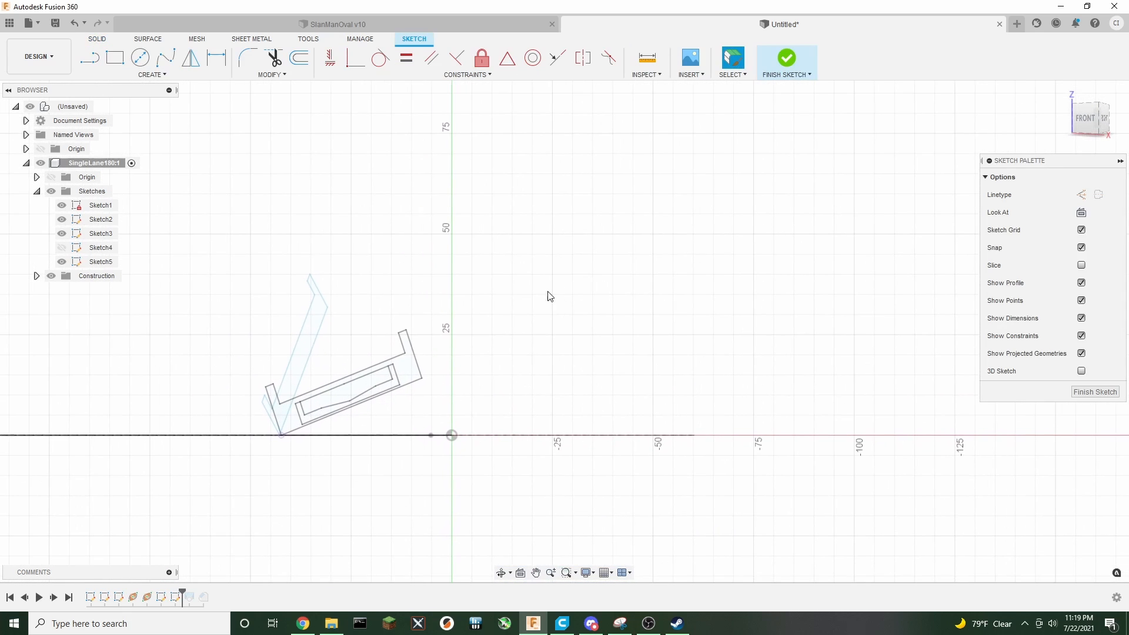
{"action": "double_click", "coordinate": [305, 336]}
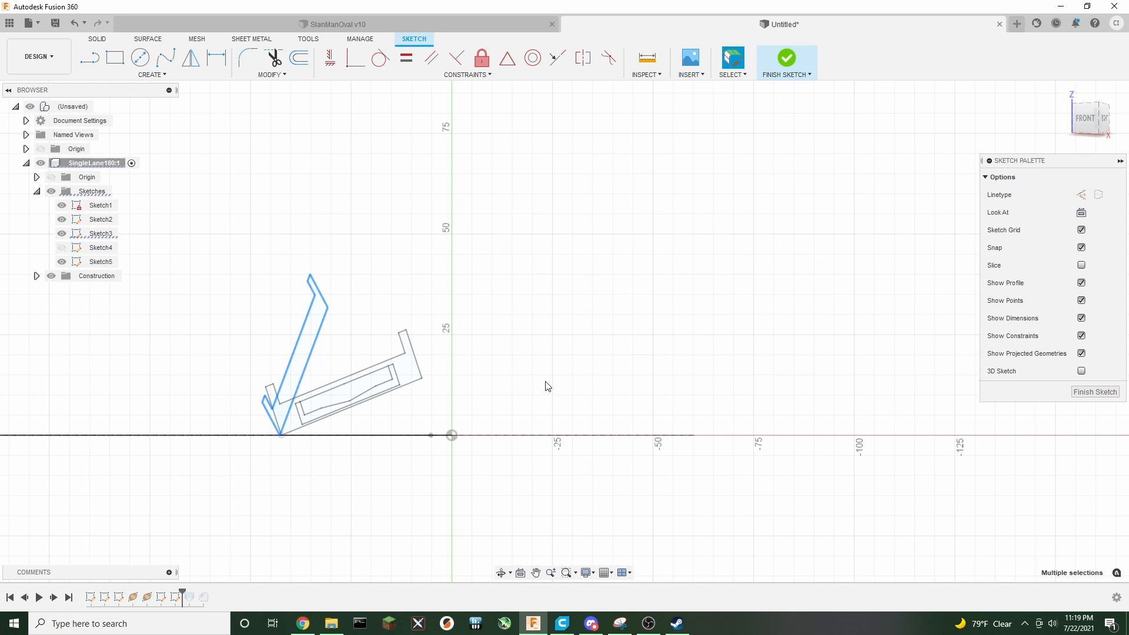
{"action": "key", "text": "m"}
{"action": "scroll", "coordinate": [573, 389], "scroll_direction": "down", "scroll_amount": 5}
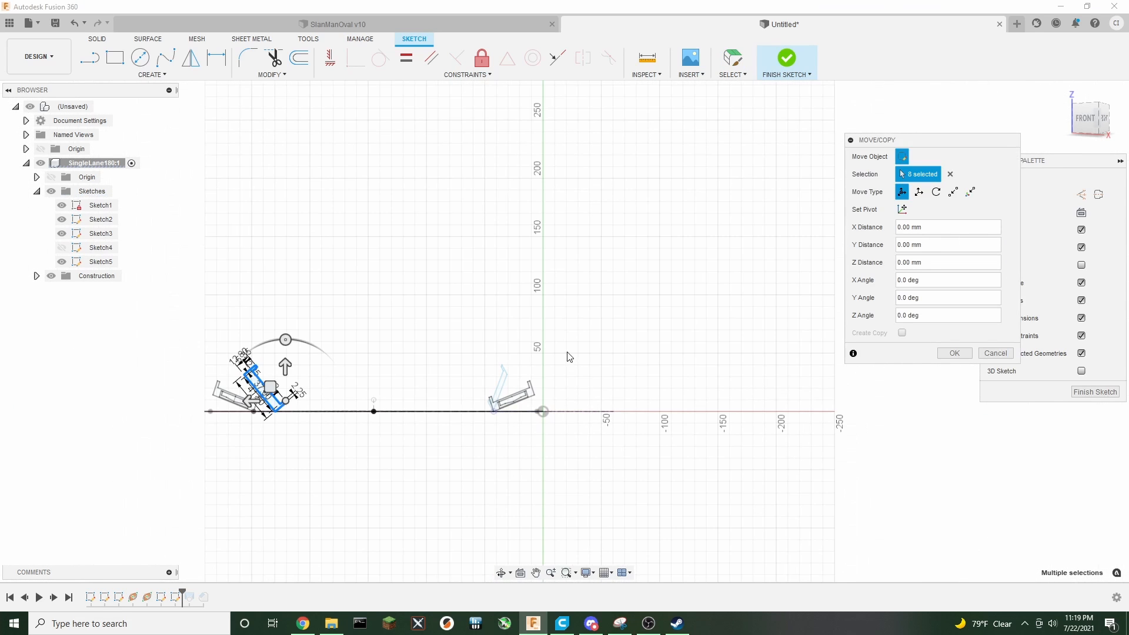
{"action": "mouse_move", "coordinate": [270, 387]}
{"action": "left_mouse_down"}
{"action": "mouse_move", "coordinate": [335, 365]}
{"action": "mouse_move", "coordinate": [705, 323]}
{"action": "left_mouse_up"}
{"action": "scroll", "coordinate": [695, 411], "scroll_direction": "up", "scroll_amount": 3}
{"action": "scroll", "coordinate": [670, 407], "scroll_direction": "up", "scroll_amount": 2}
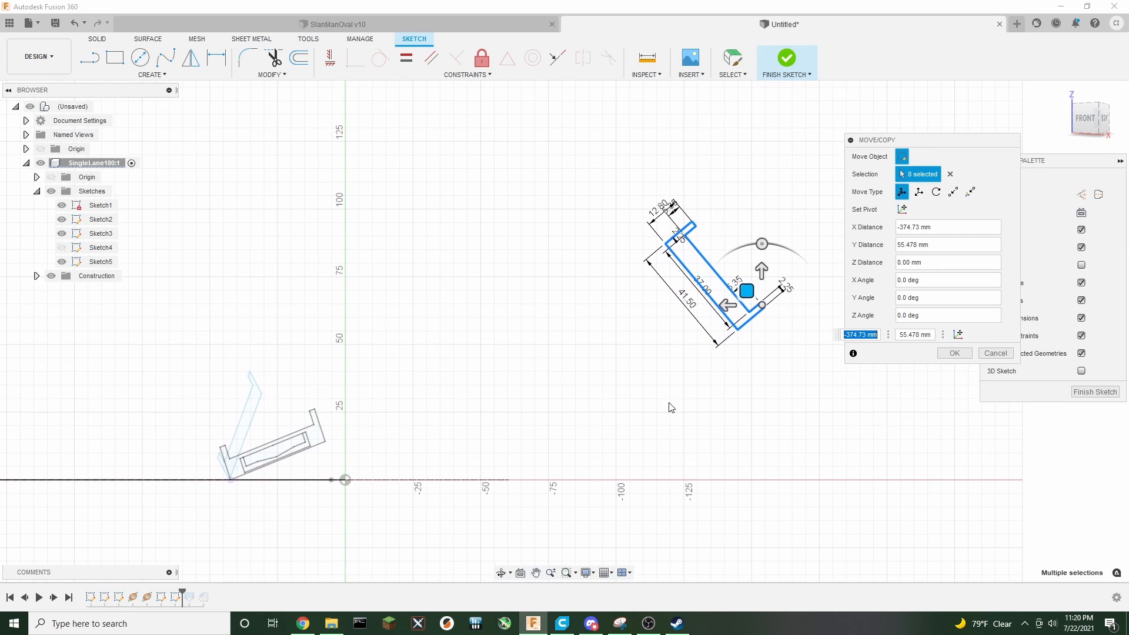
{"action": "left_click_drag", "start_coordinate": [761, 244], "coordinate": [708, 262]}
Set the pivot at the profile's bottom-left corner and rotate the profile -35°
{"action": "left_click", "coordinate": [901, 210]}
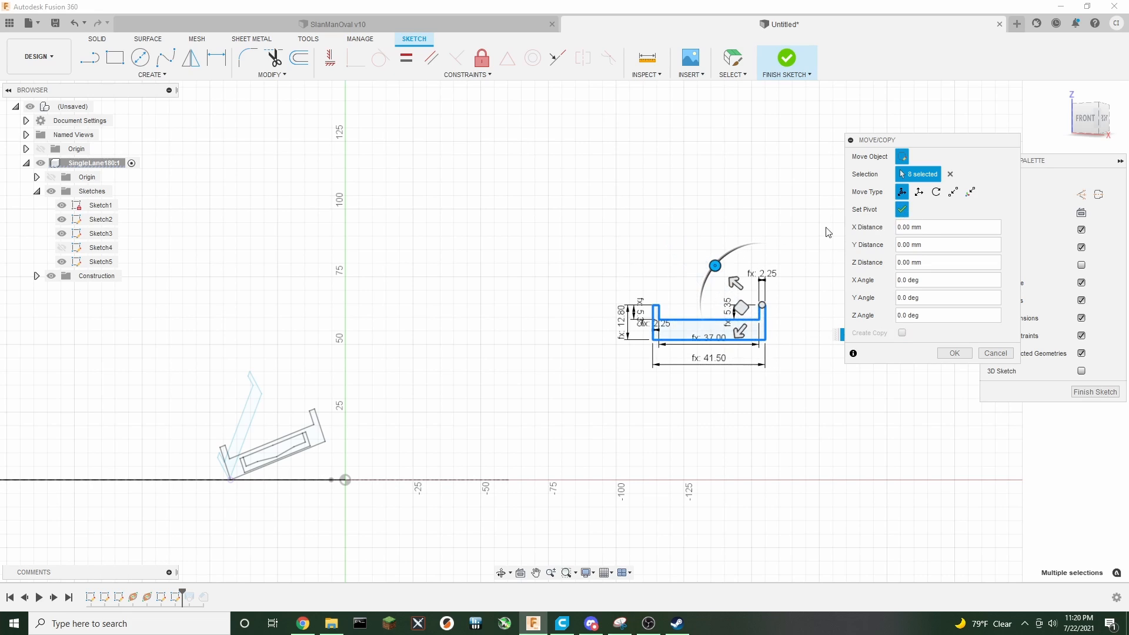
{"action": "left_click", "coordinate": [653, 340]}
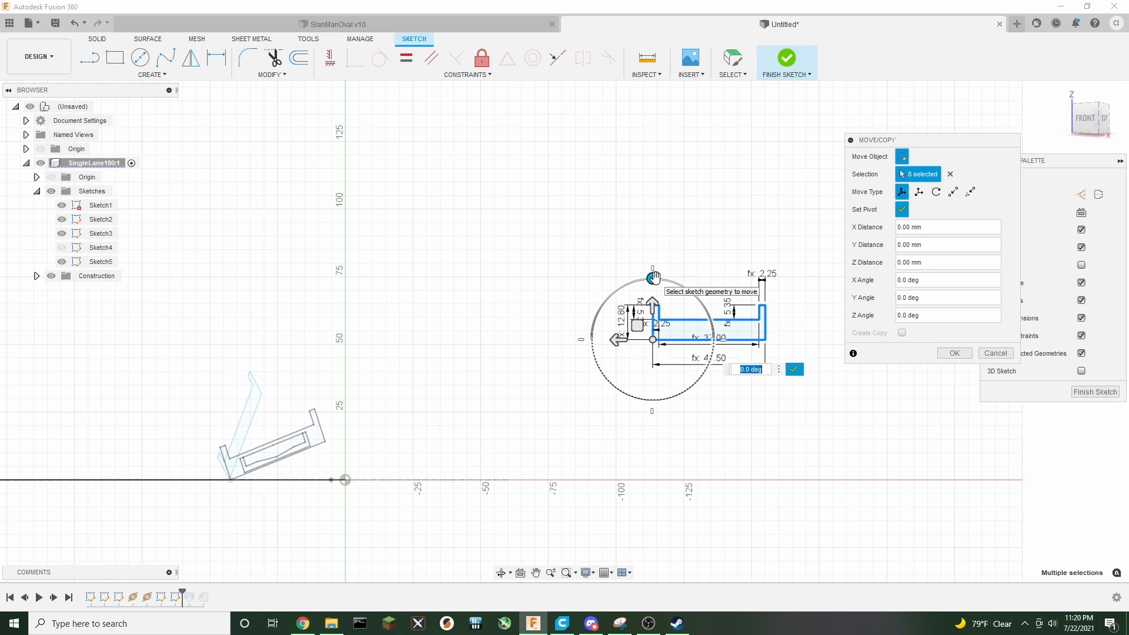
{"action": "left_click_drag", "start_coordinate": [654, 280], "coordinate": [618, 286]}
{"action": "left_click", "coordinate": [792, 371]}
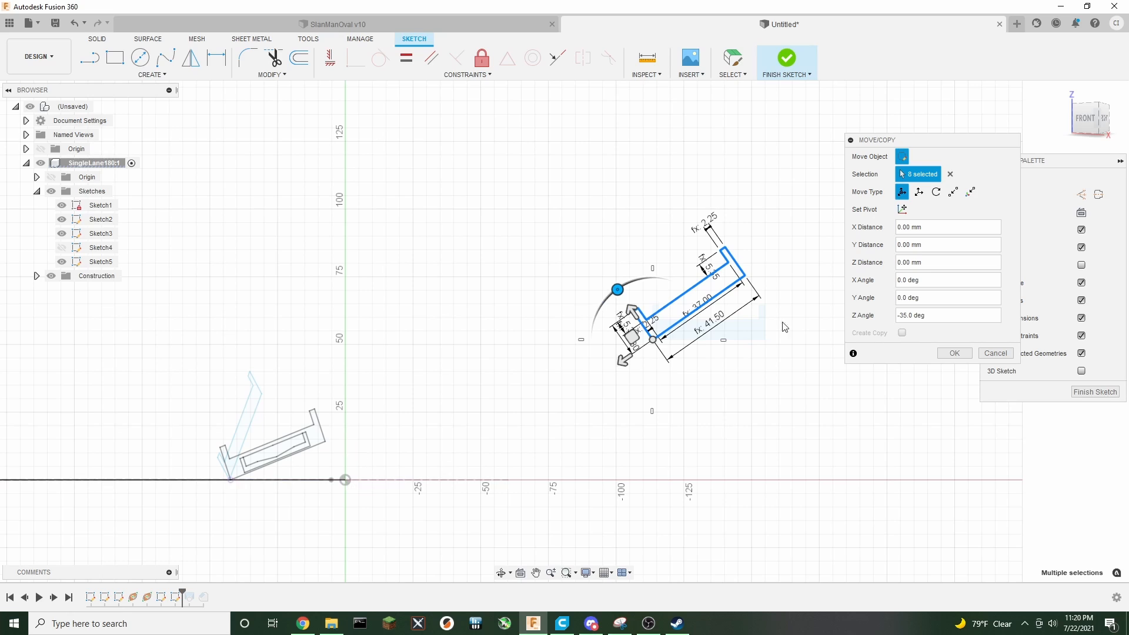
Move the rotated profile point to point so its bottom corner lands on the path's end point, then finish the sketch
{"action": "left_click", "coordinate": [952, 192]}
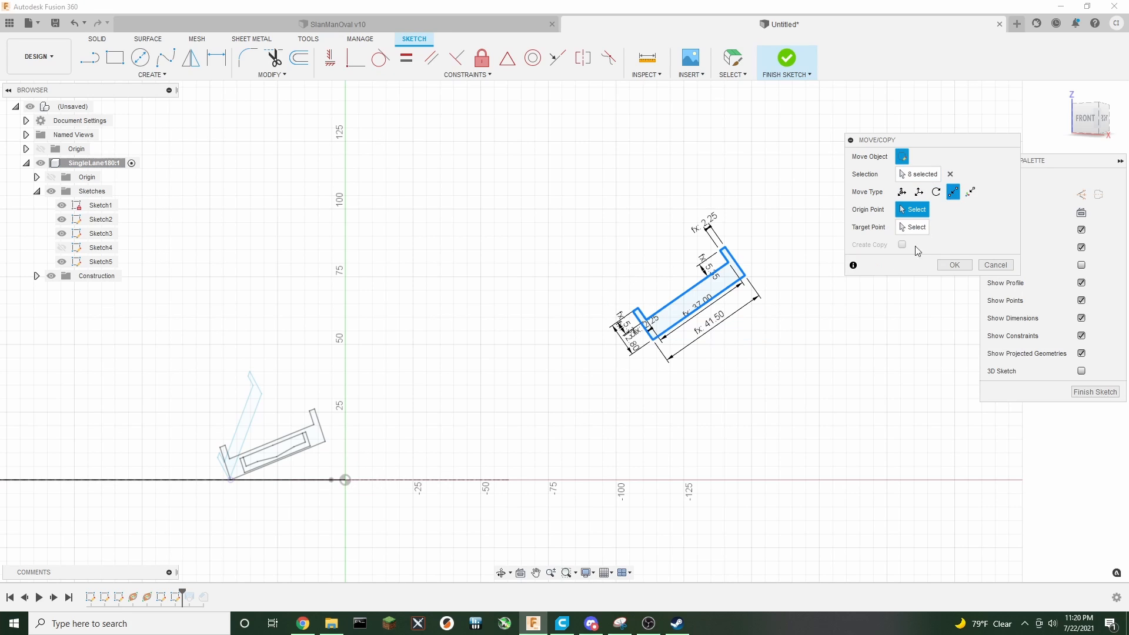
{"action": "left_click", "coordinate": [652, 340]}
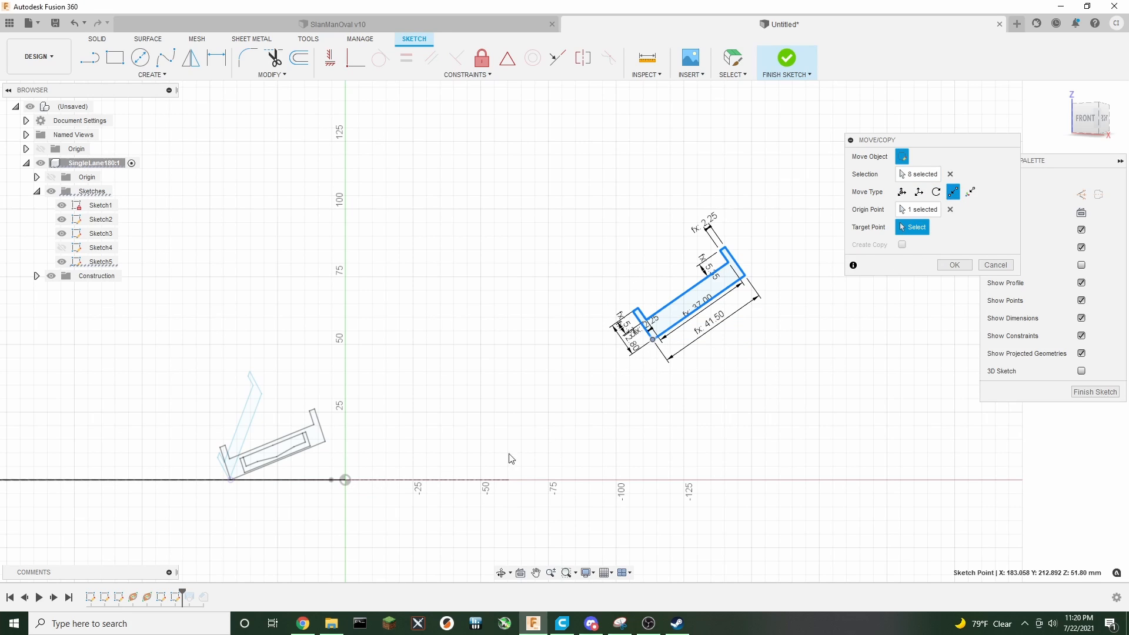
{"action": "left_click", "coordinate": [346, 480]}
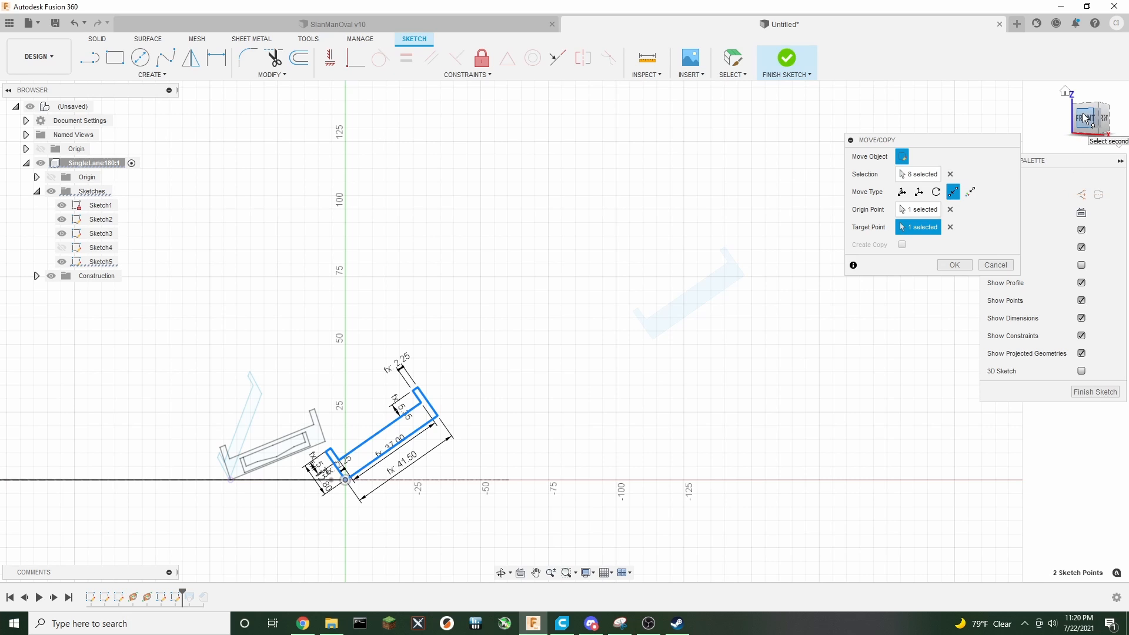
{"action": "mouse_move", "coordinate": [1085, 119]}
{"action": "left_mouse_down"}
{"action": "mouse_move", "coordinate": [1075, 153]}
{"action": "mouse_move", "coordinate": [1082, 121]}
{"action": "left_mouse_up"}
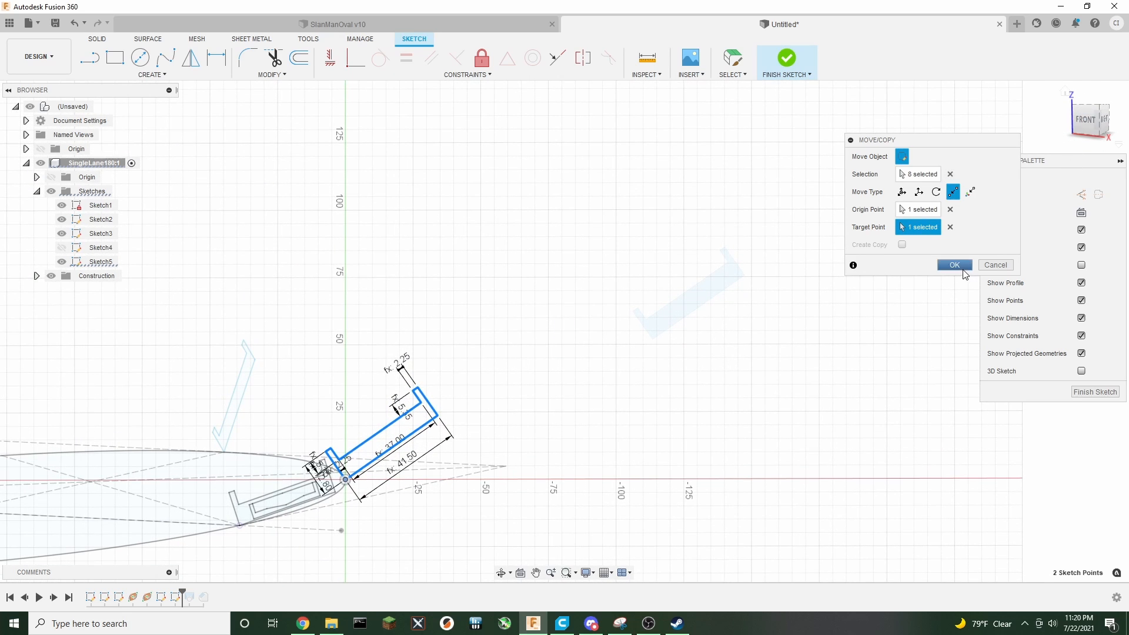
{"action": "left_click", "coordinate": [961, 269]}
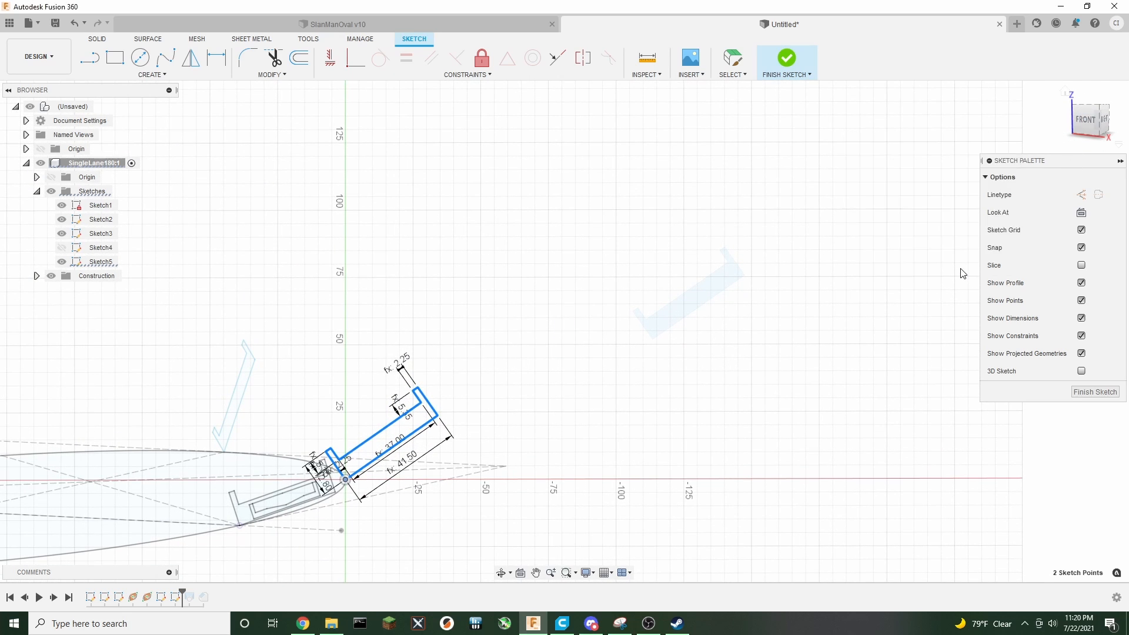
{"action": "left_click", "coordinate": [790, 60]}
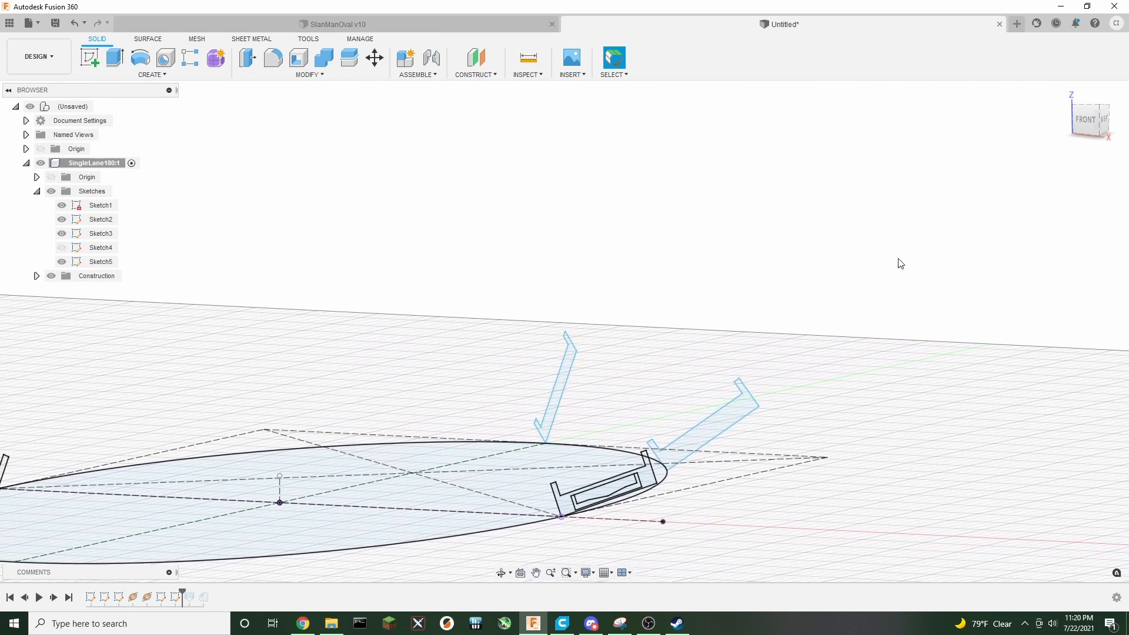
Show Sketch4 and roll the timeline marker forward to include the loft
{"action": "left_click", "coordinate": [62, 247]}
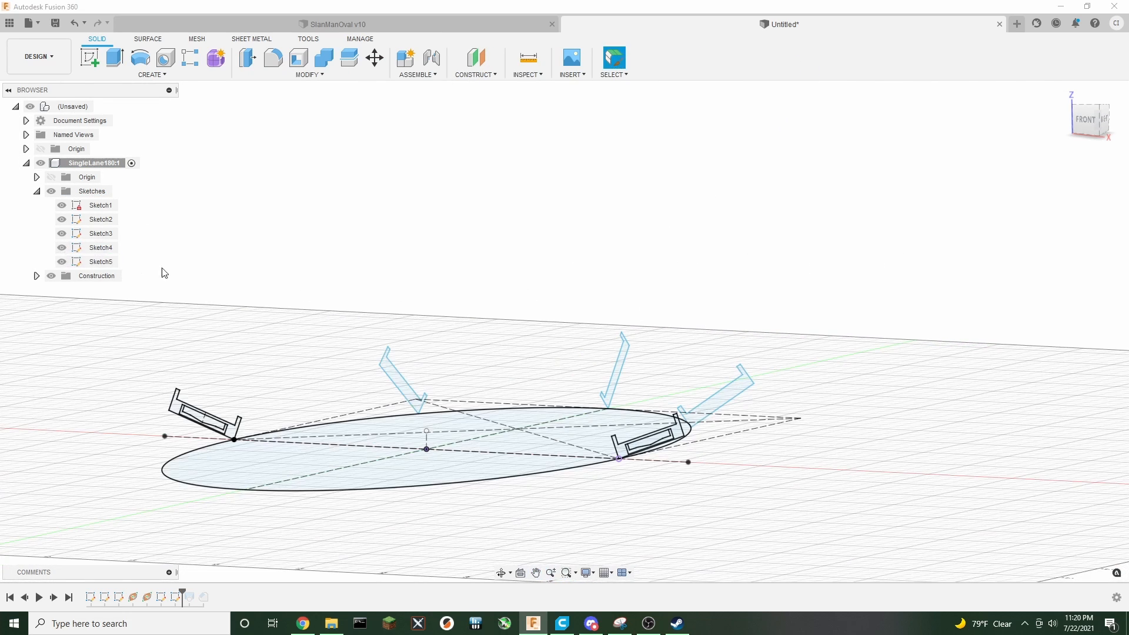
{"action": "left_click", "coordinate": [1085, 119]}
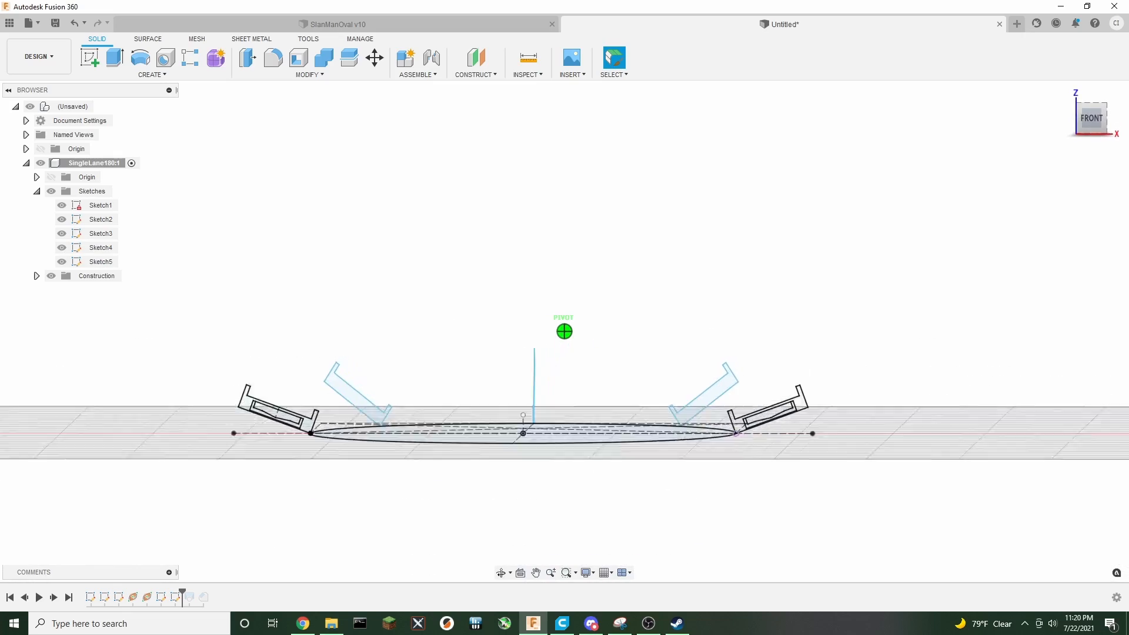
{"action": "mouse_move", "coordinate": [1085, 120]}
{"action": "left_mouse_down"}
{"action": "mouse_move", "coordinate": [1081, 146]}
{"action": "mouse_move", "coordinate": [1071, 134]}
{"action": "mouse_move", "coordinate": [1092, 136]}
{"action": "left_mouse_up"}
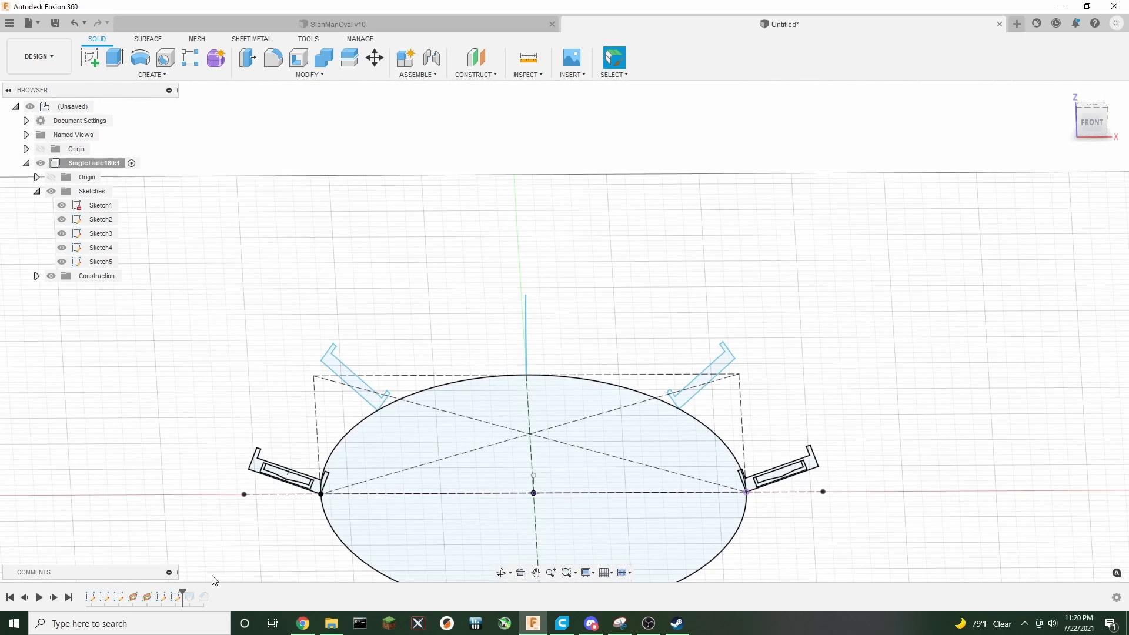
{"action": "left_click_drag", "start_coordinate": [182, 593], "coordinate": [196, 593]}
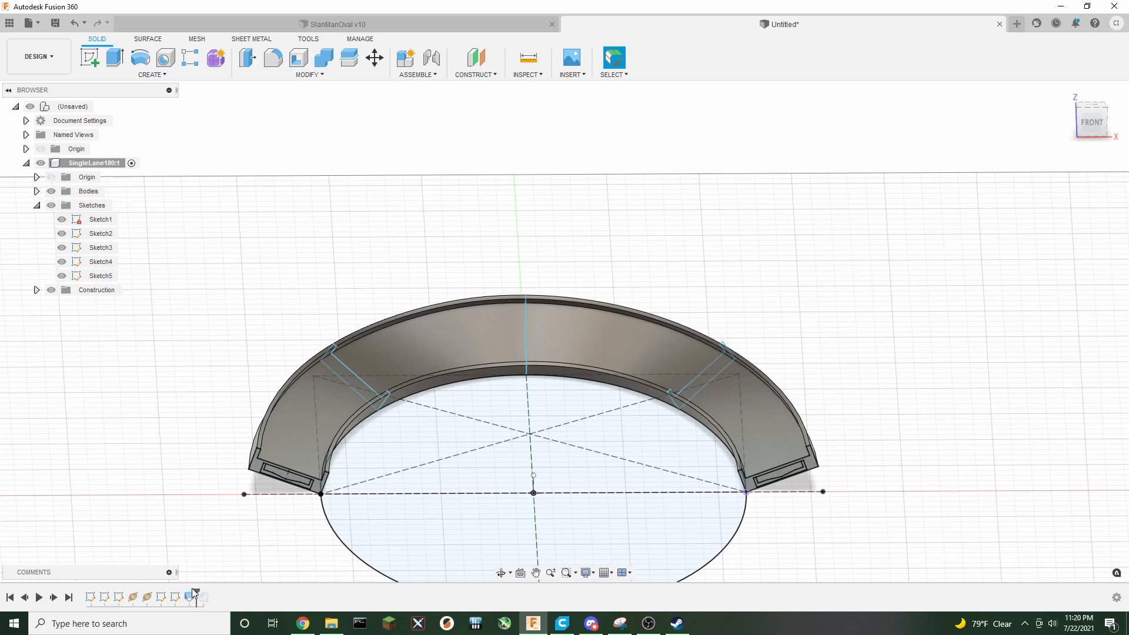
Edit the loft to add the new Plane2 cross-section and reorder it as Profile 4
{"action": "right_click", "coordinate": [189, 597]}
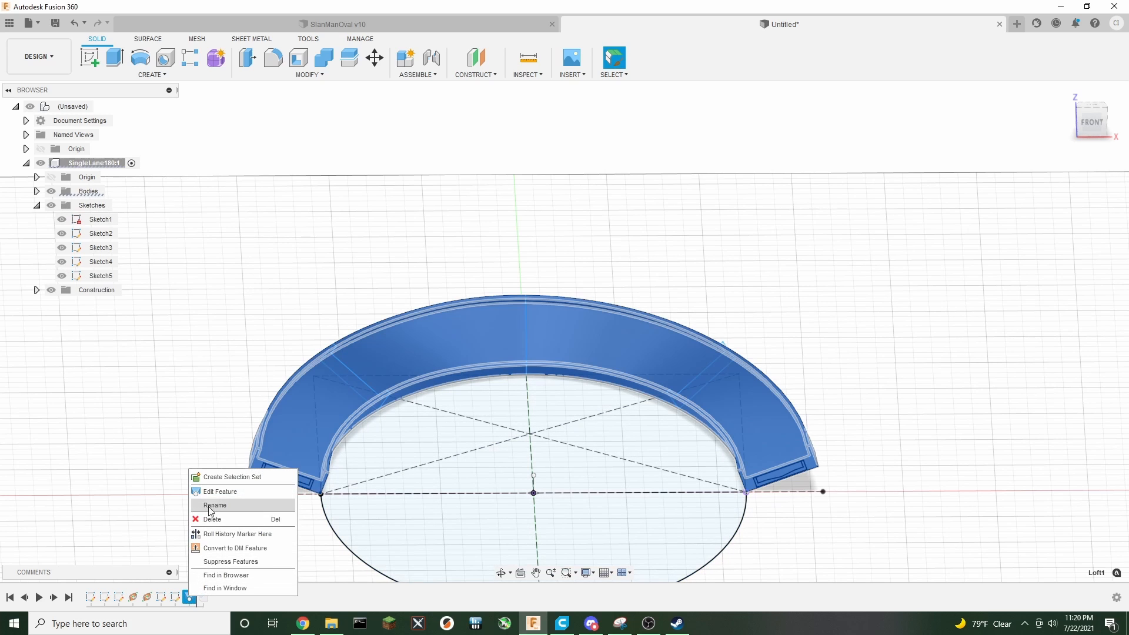
{"action": "left_click", "coordinate": [214, 489]}
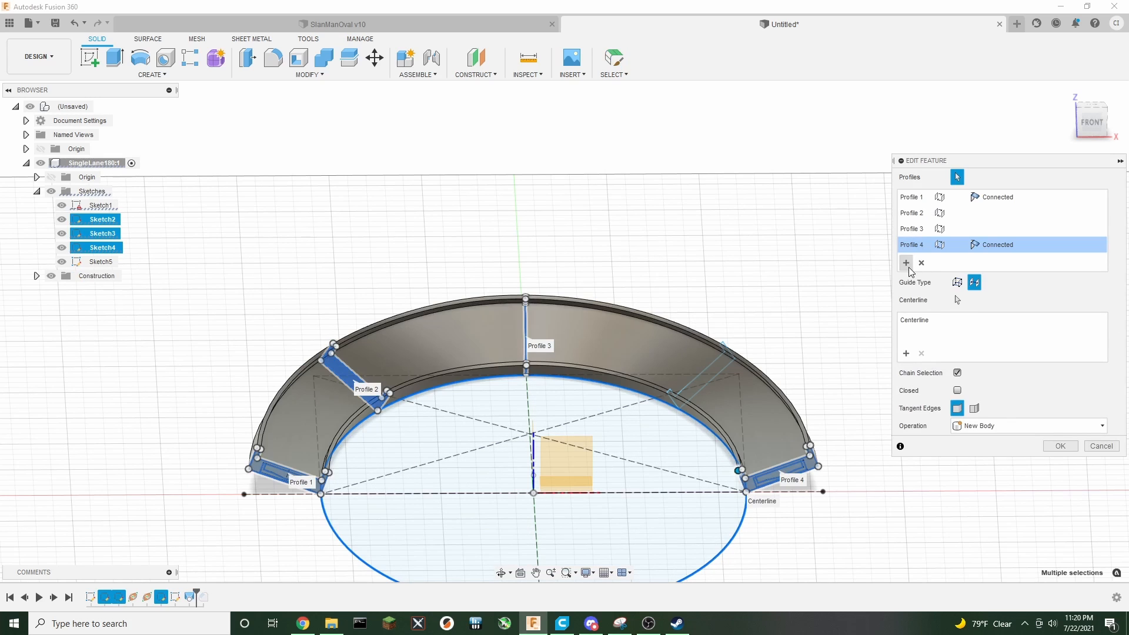
{"action": "left_click", "coordinate": [906, 264]}
{"action": "left_click", "coordinate": [703, 385]}
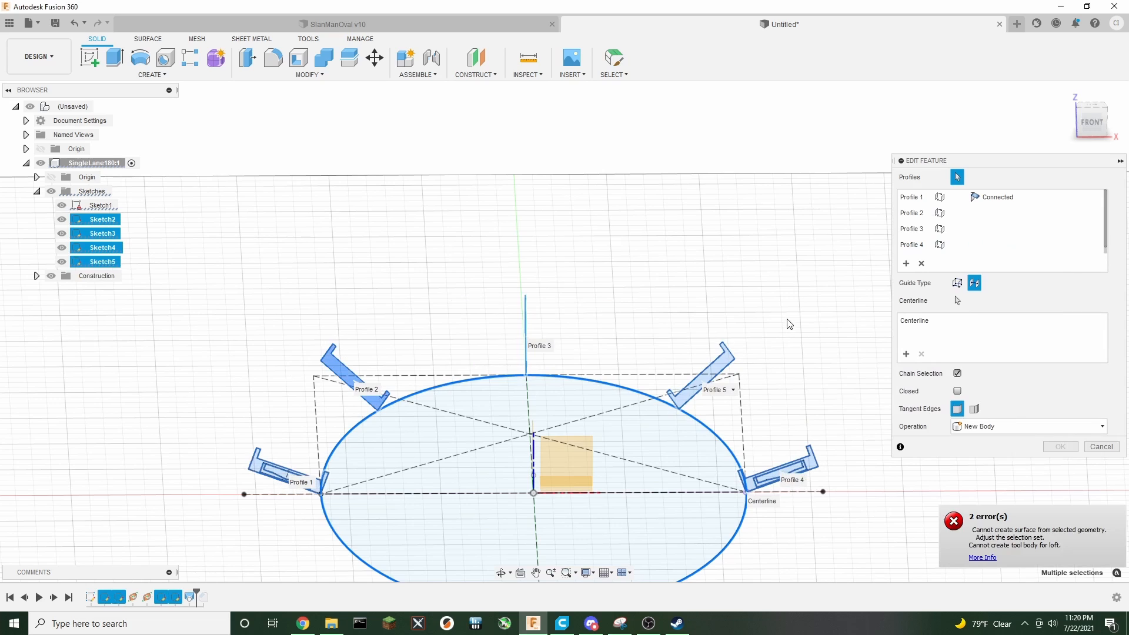
{"action": "left_click", "coordinate": [716, 392]}
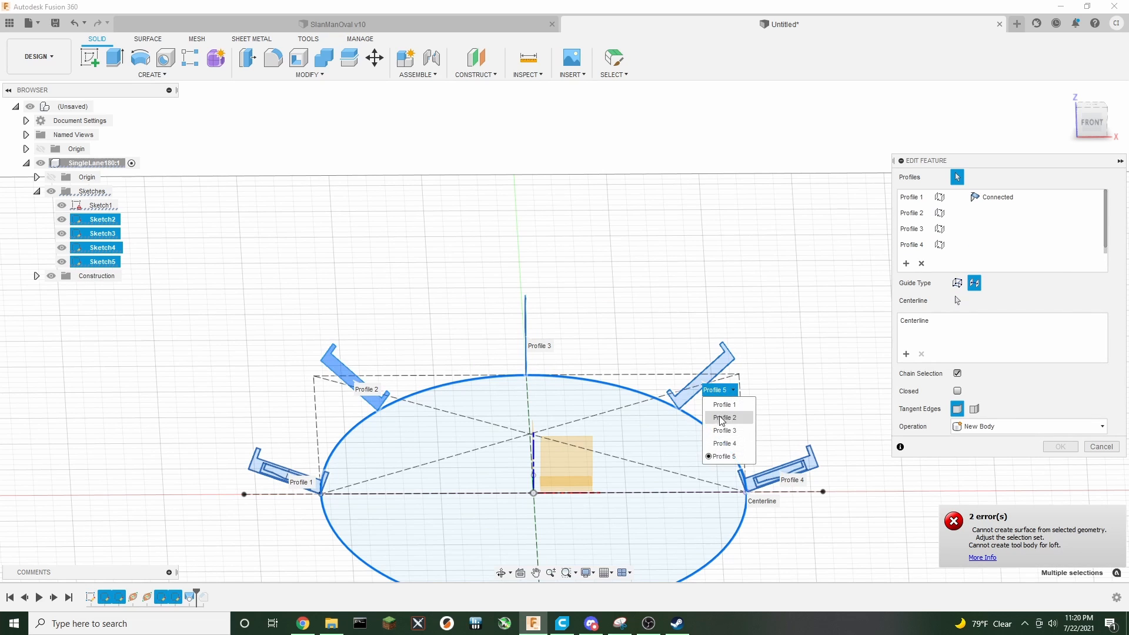
{"action": "left_click", "coordinate": [723, 443]}
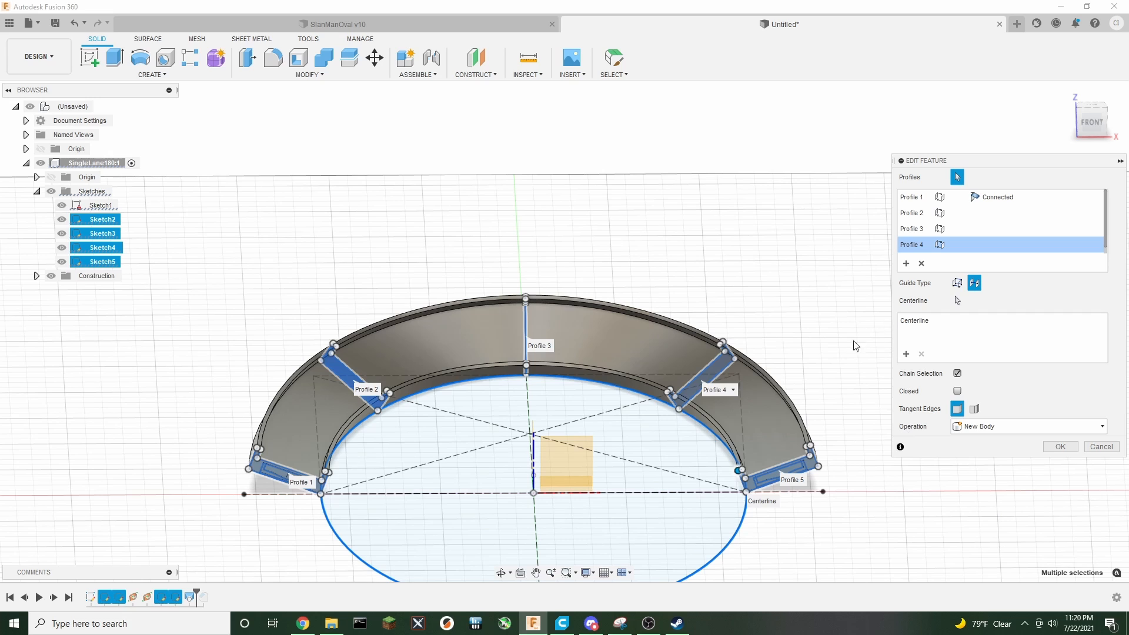
{"action": "left_click", "coordinate": [1058, 447]}
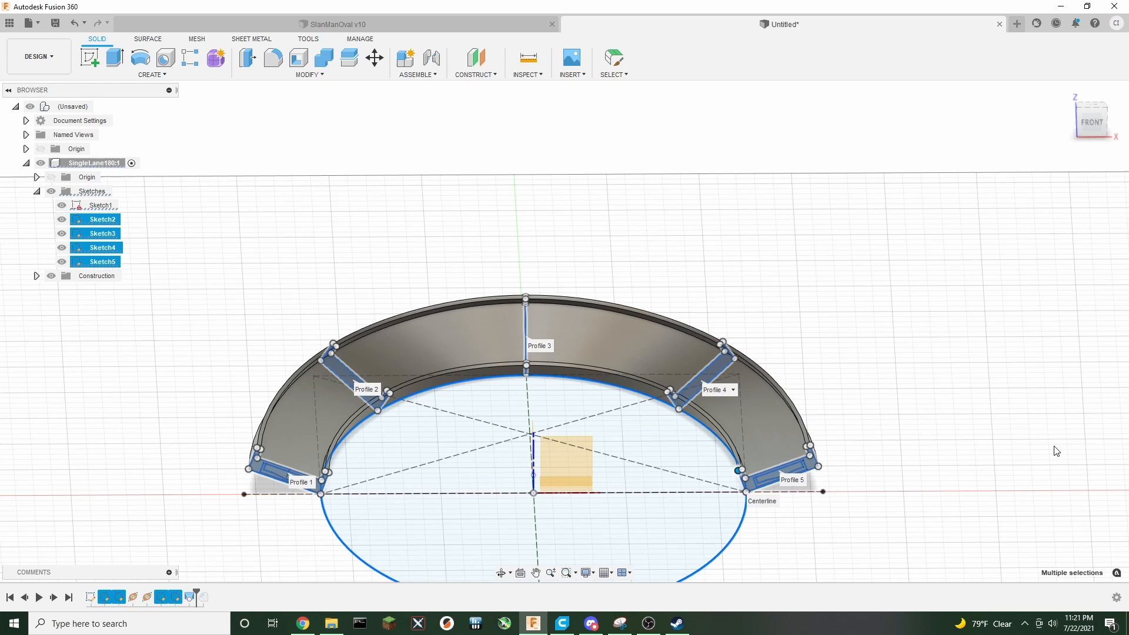
Roll the timeline marker forward to the end to include the chamfer
{"action": "left_click", "coordinate": [1091, 122]}
{"action": "mouse_move", "coordinate": [1097, 112]}
{"action": "left_mouse_down"}
{"action": "mouse_move", "coordinate": [1066, 124]}
{"action": "mouse_move", "coordinate": [994, 121]}
{"action": "mouse_move", "coordinate": [1083, 119]}
{"action": "mouse_move", "coordinate": [1086, 143]}
{"action": "mouse_move", "coordinate": [1075, 112]}
{"action": "mouse_move", "coordinate": [1079, 141]}
{"action": "left_mouse_up"}
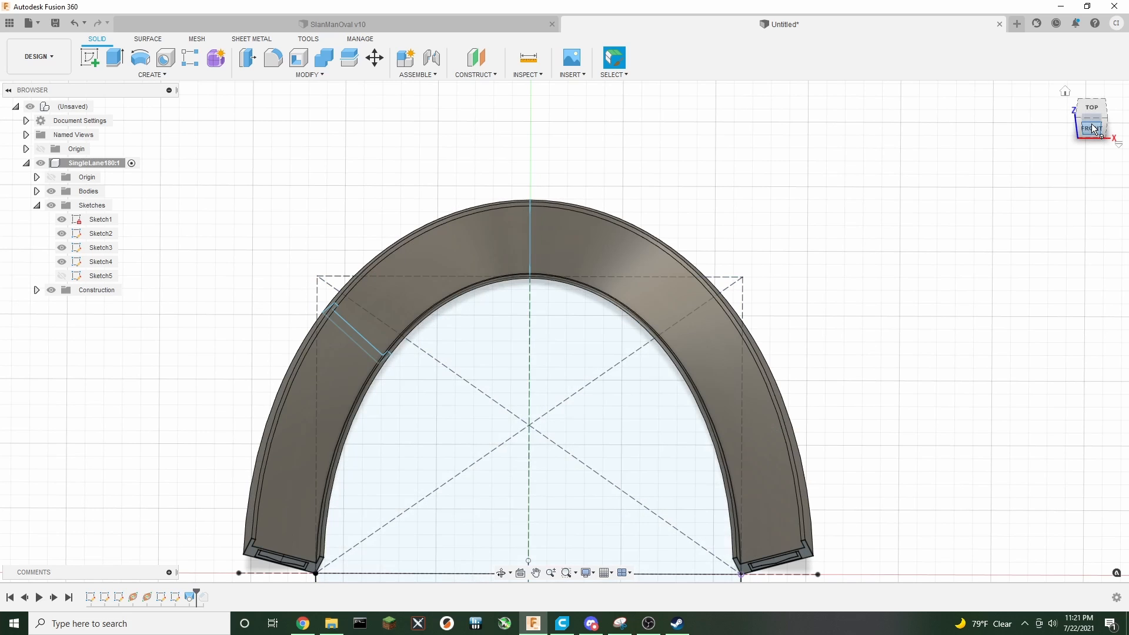
{"action": "mouse_move", "coordinate": [1092, 129]}
{"action": "left_mouse_down"}
{"action": "mouse_move", "coordinate": [1090, 73]}
{"action": "mouse_move", "coordinate": [1090, 103]}
{"action": "left_mouse_up"}
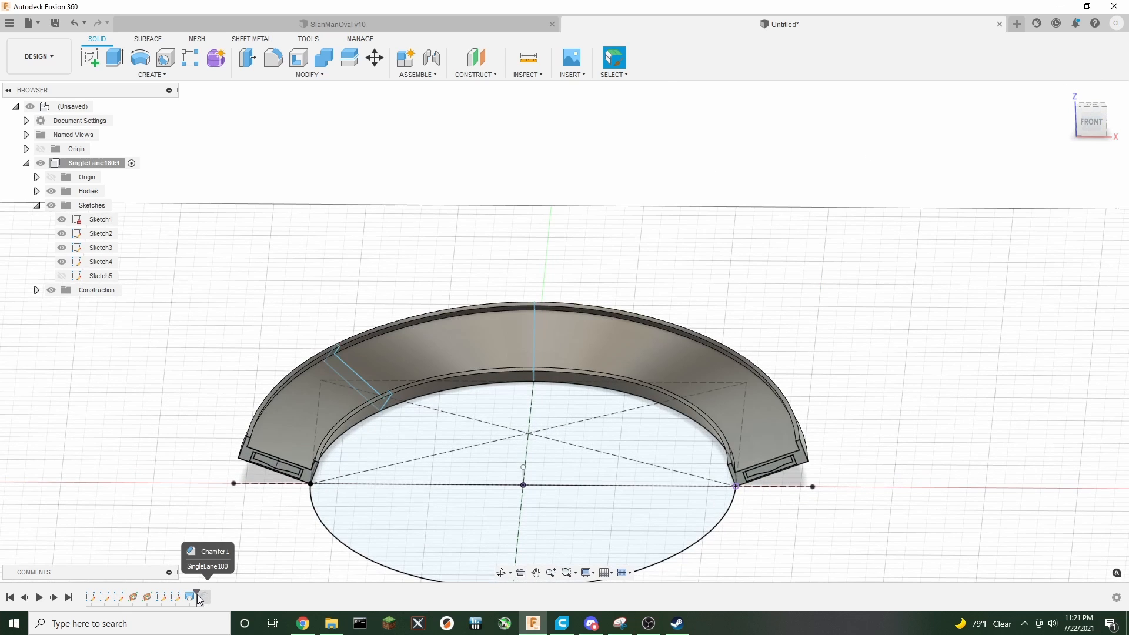
{"action": "left_click_drag", "start_coordinate": [198, 592], "coordinate": [210, 593]}
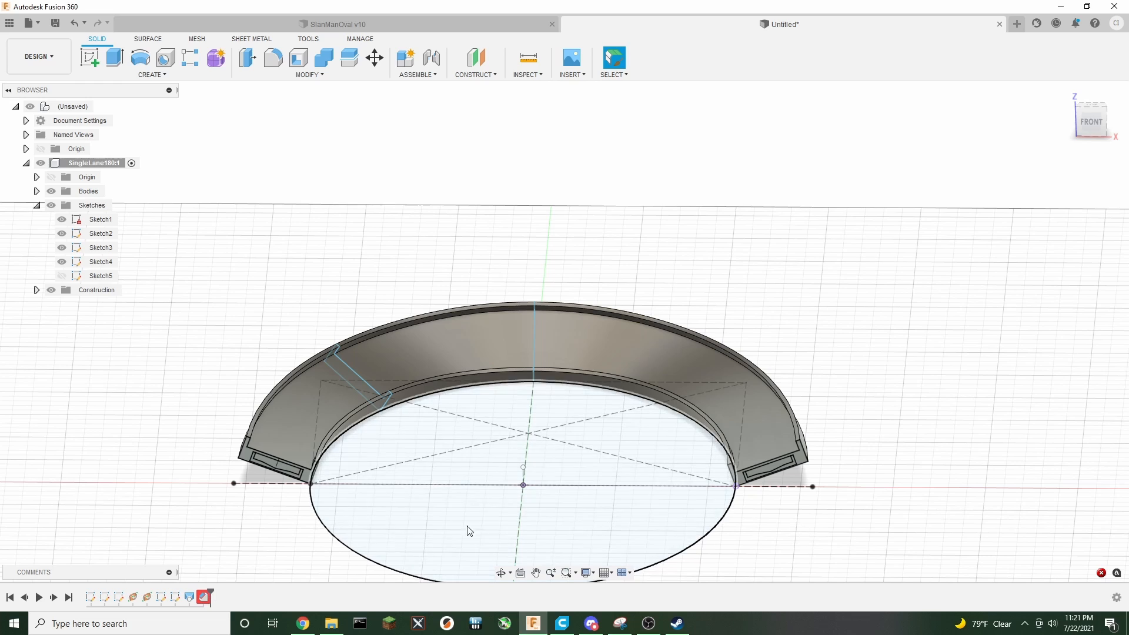
Edit the chamfer, selecting the outer lane wall's top edge with Two Distance set to 5.3 mm and 1.75 mm
{"action": "right_click", "coordinate": [201, 607]}
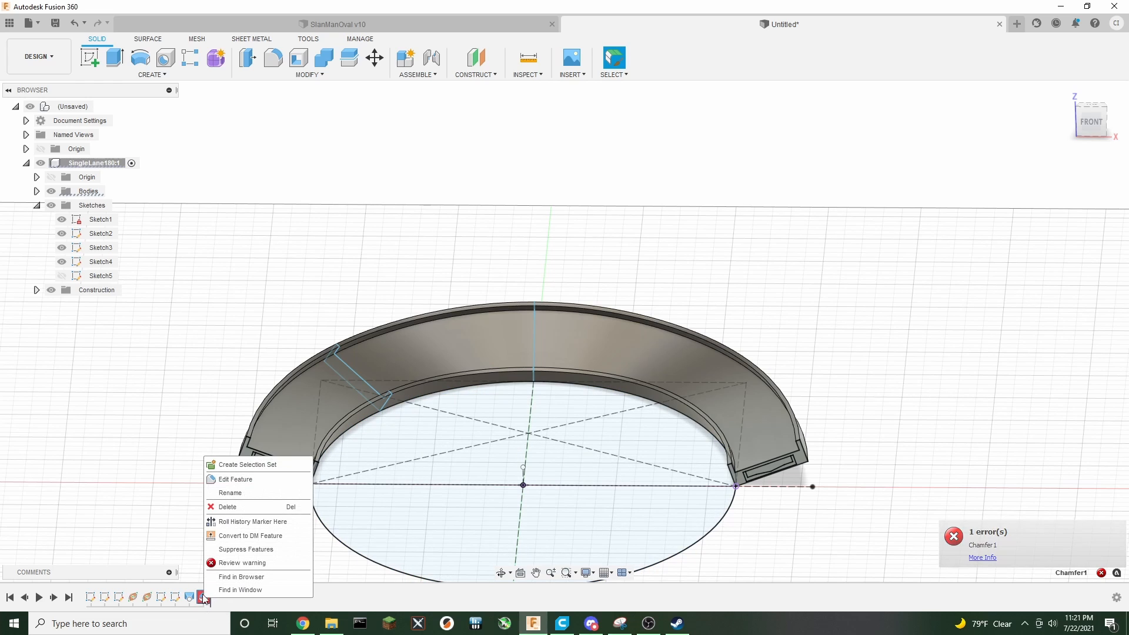
{"action": "left_click", "coordinate": [247, 480]}
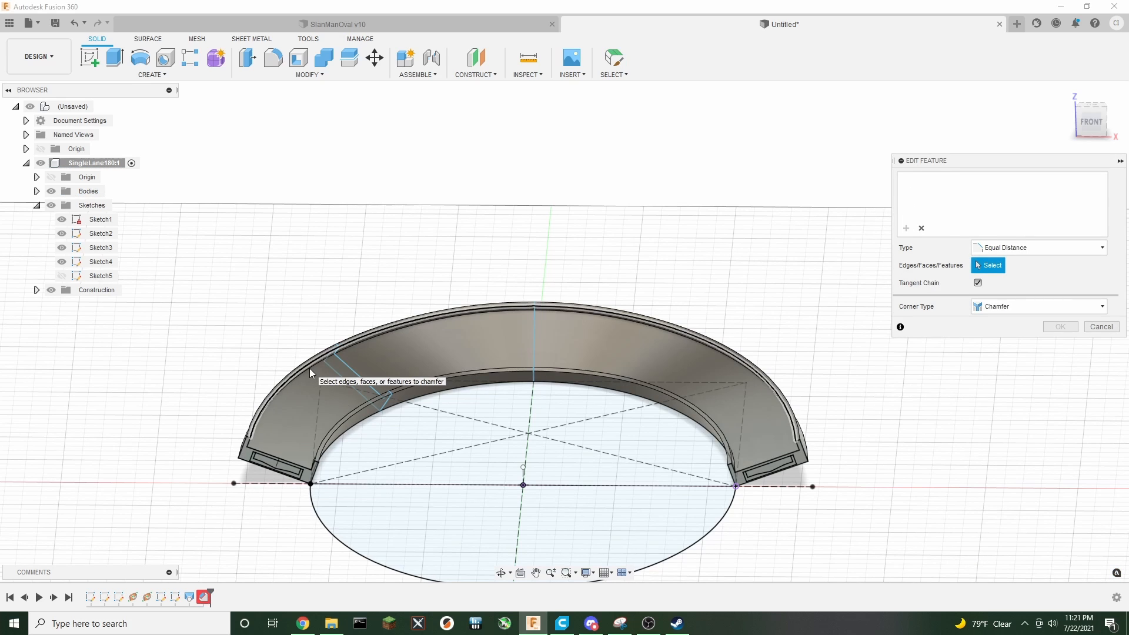
{"action": "scroll", "coordinate": [284, 407], "scroll_direction": "up", "scroll_amount": 5}
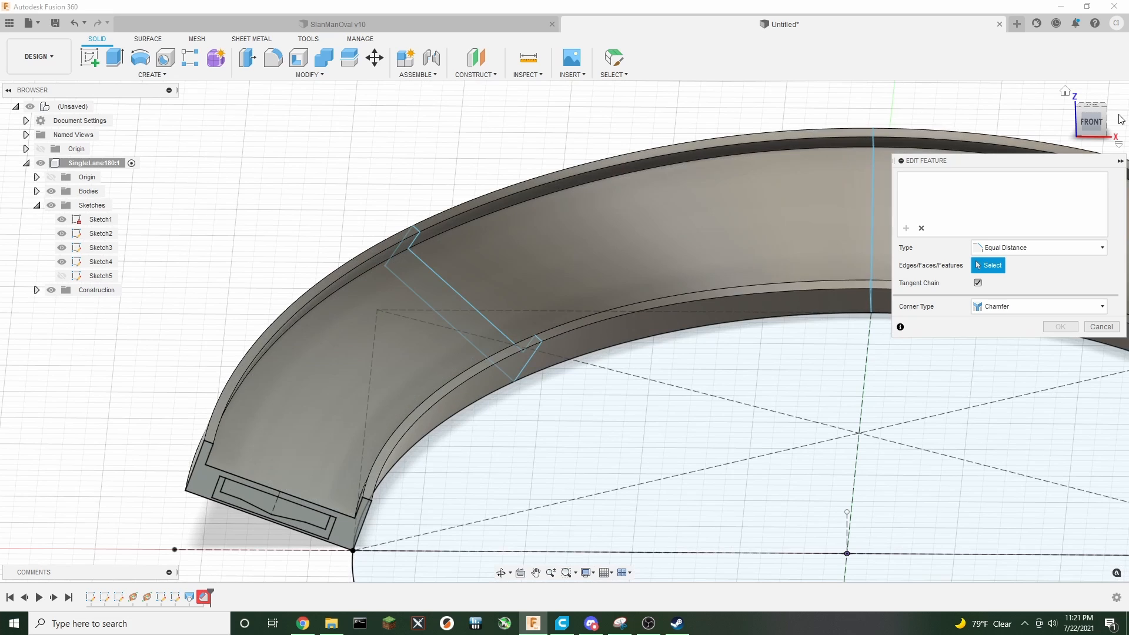
{"action": "left_click_drag", "start_coordinate": [1089, 119], "coordinate": [1088, 111]}
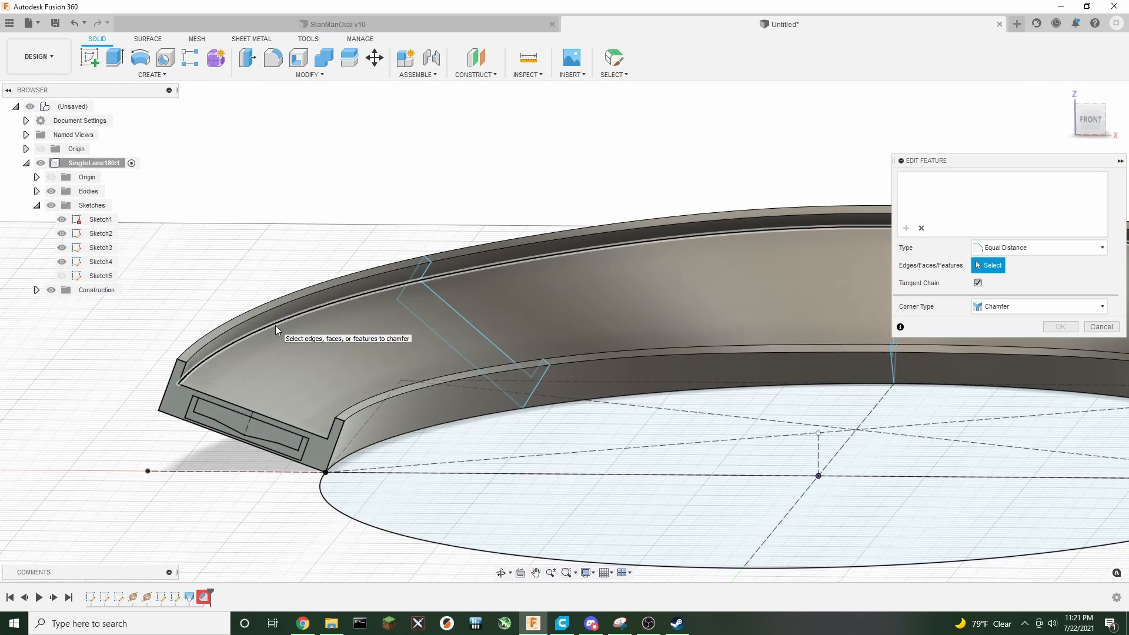
{"action": "left_click", "coordinate": [275, 326]}
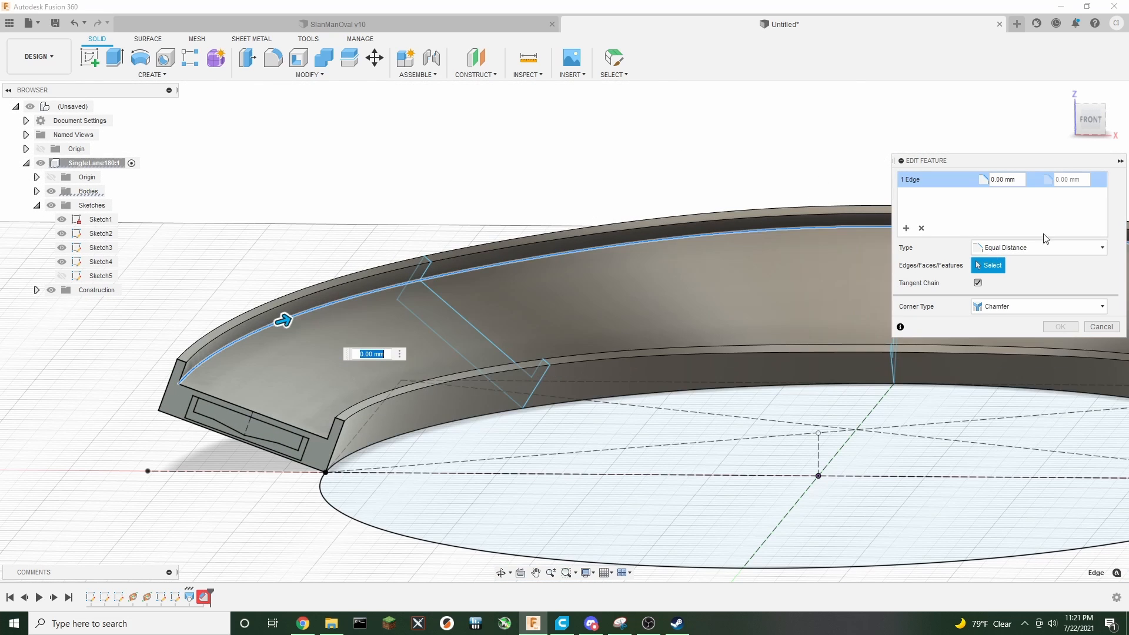
{"action": "left_click", "coordinate": [1060, 247]}
{"action": "left_click", "coordinate": [1020, 276]}
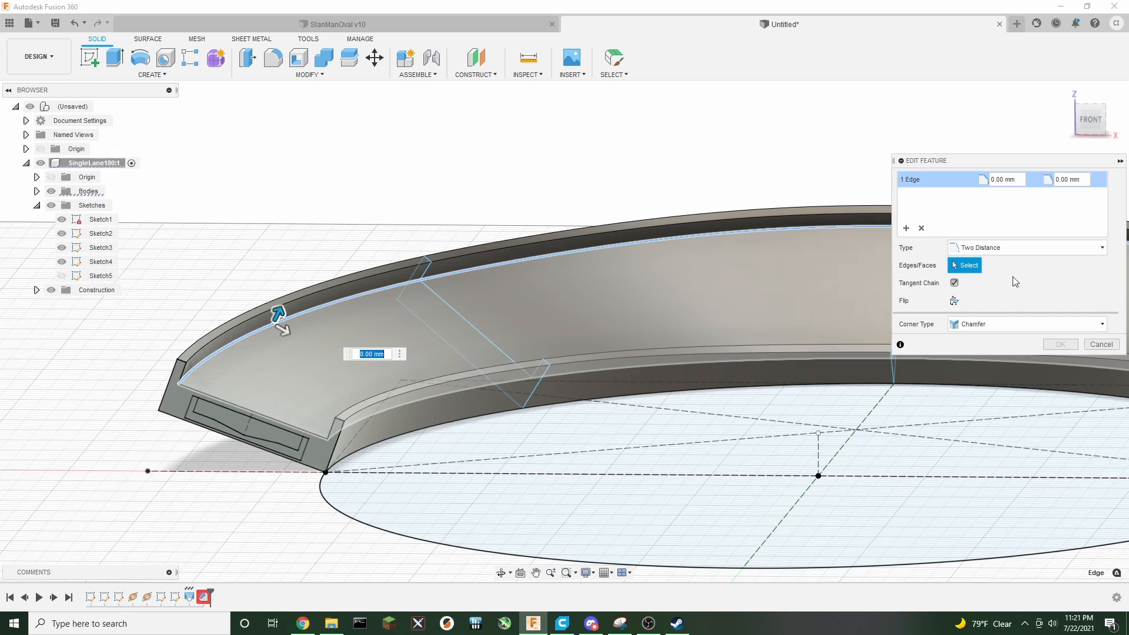
{"action": "type", "text": "5.3"}
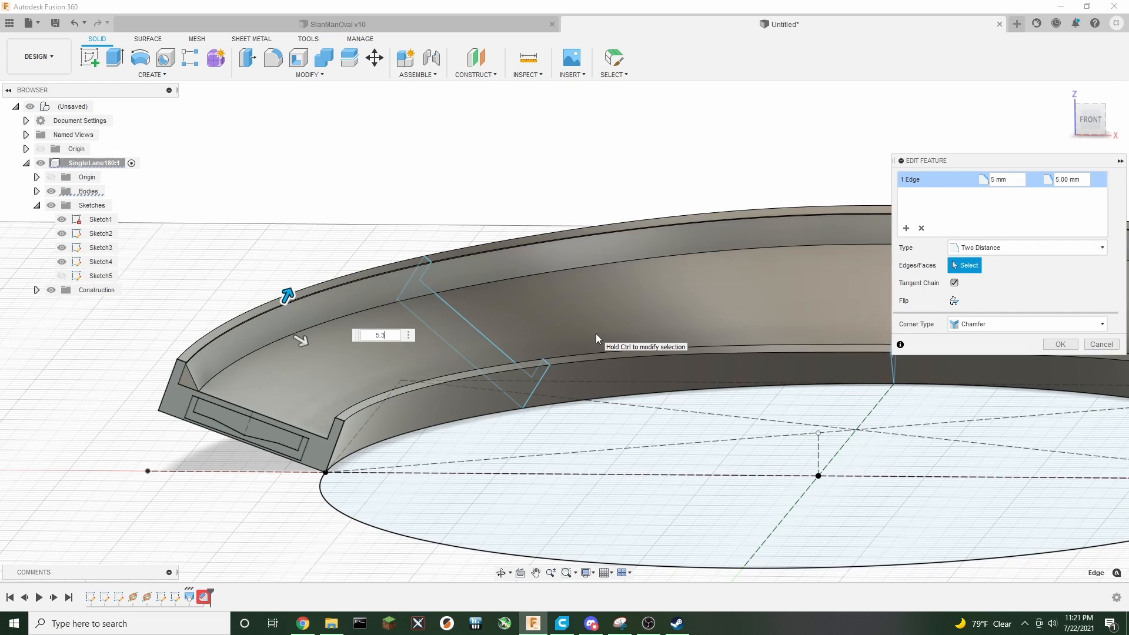
{"action": "key", "text": "Tab"}
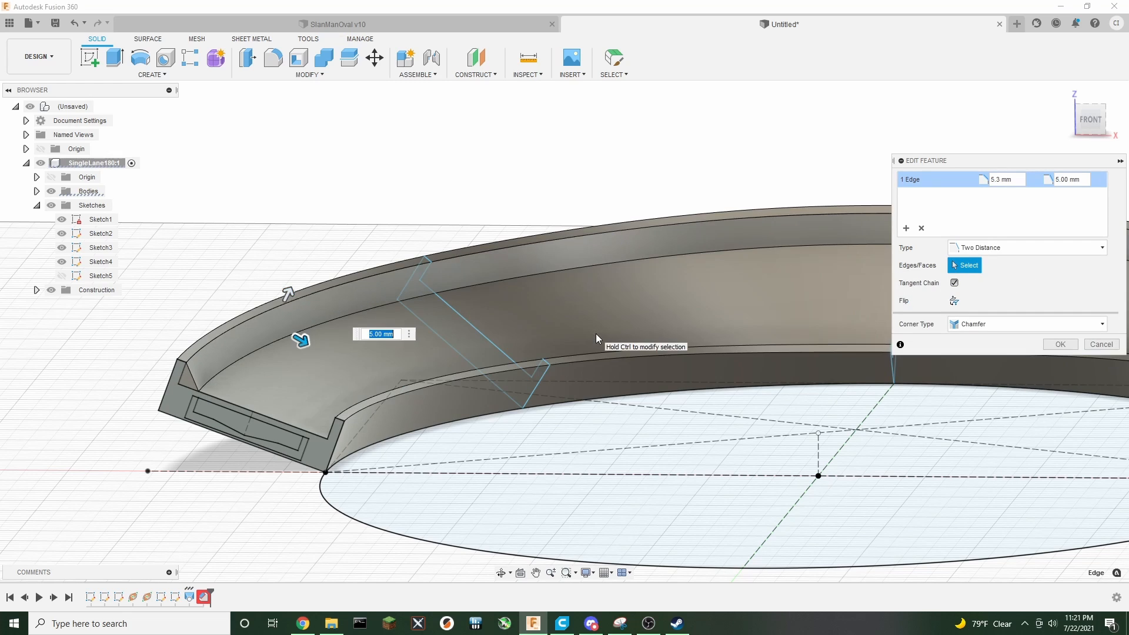
{"action": "type", "text": "1.75"}
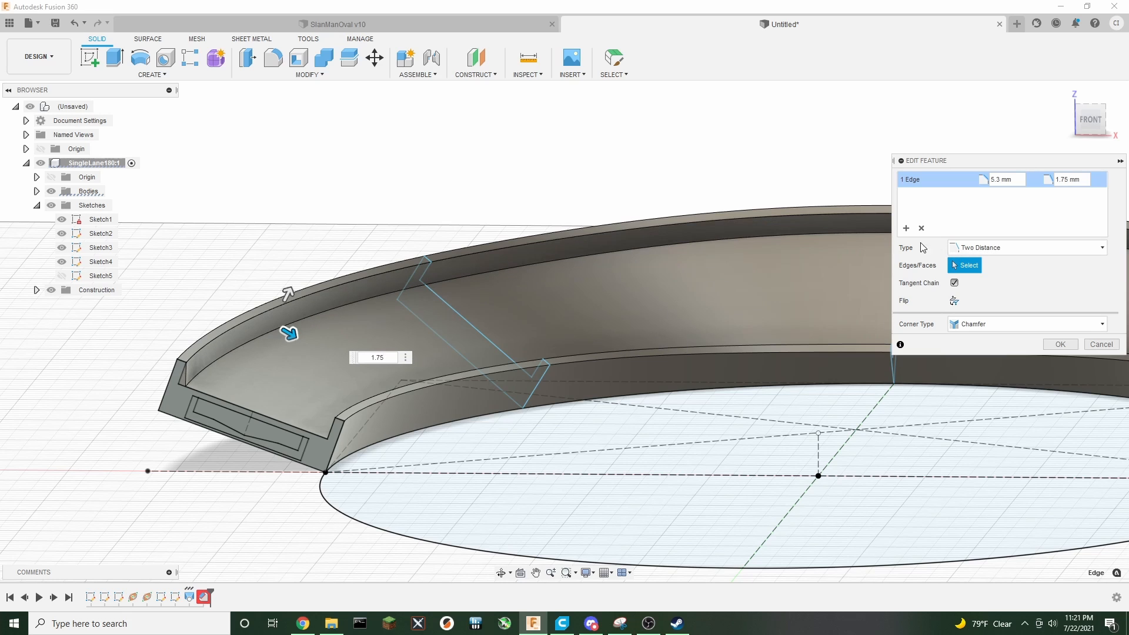
Add the inner wall's top edge to the chamfer with distances 1.75 mm and 5.3 mm and confirm
{"action": "left_click", "coordinate": [906, 229]}
{"action": "mouse_move", "coordinate": [1098, 128]}
{"action": "left_mouse_down"}
{"action": "mouse_move", "coordinate": [1120, 142]}
{"action": "mouse_move", "coordinate": [1123, 164]}
{"action": "left_mouse_up"}
{"action": "left_click", "coordinate": [459, 399]}
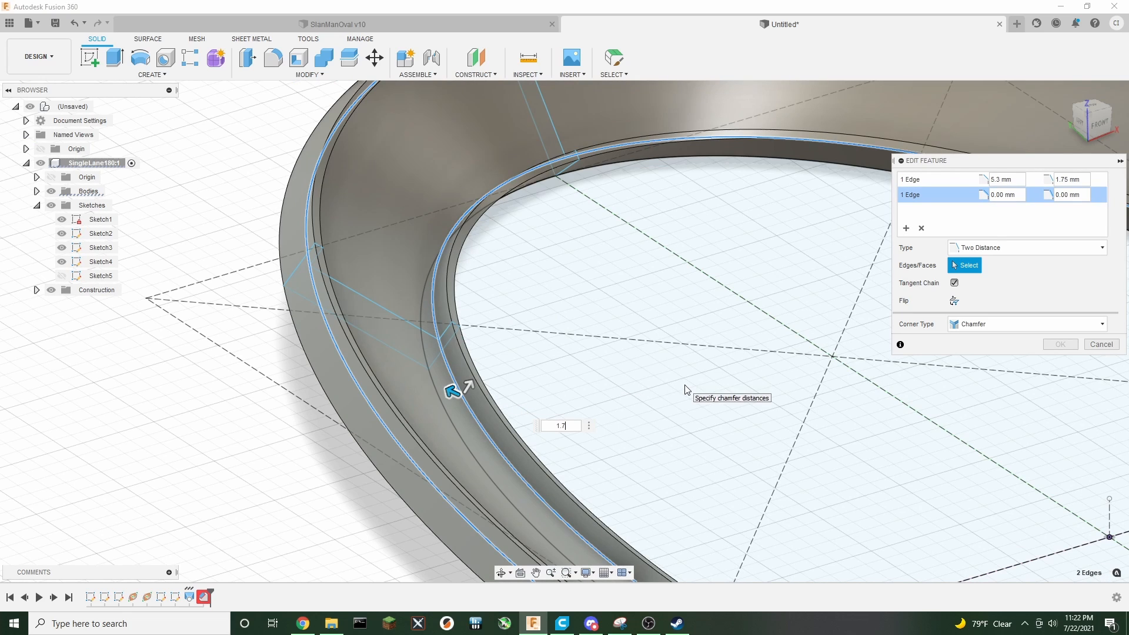
{"action": "key", "text": "Tab"}
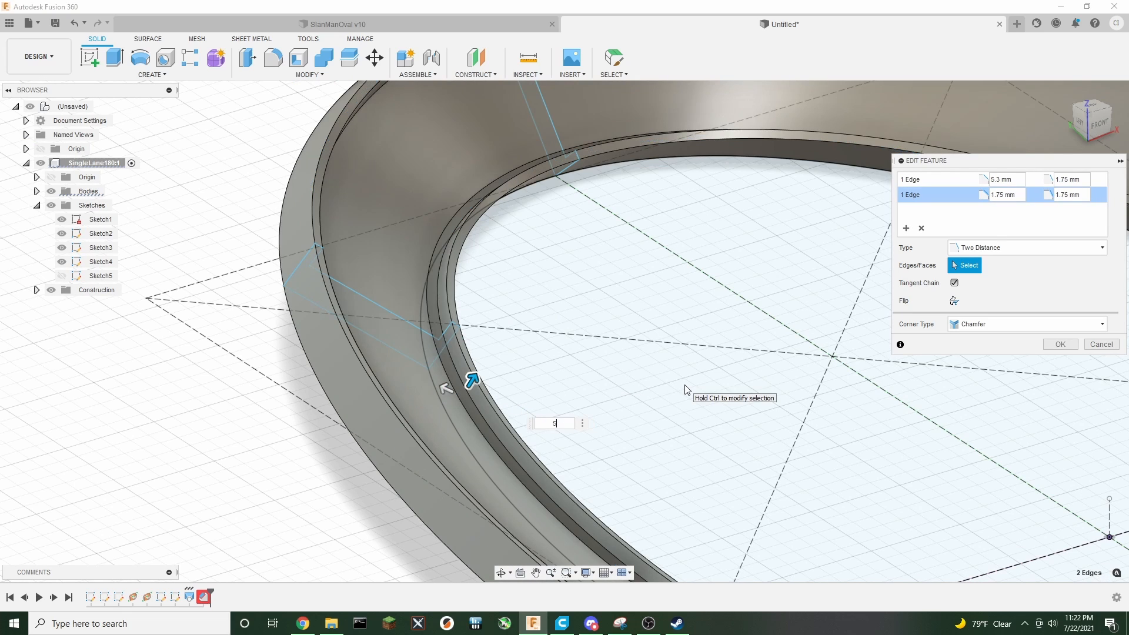
{"action": "key", "text": "Return"}
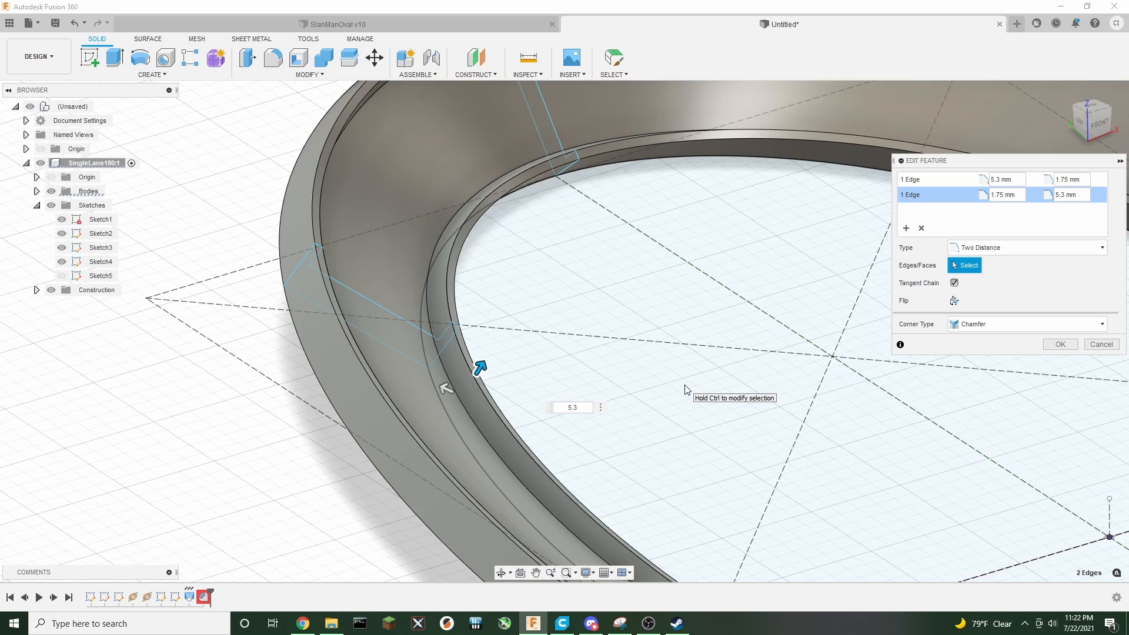
{"action": "left_click", "coordinate": [1060, 345]}
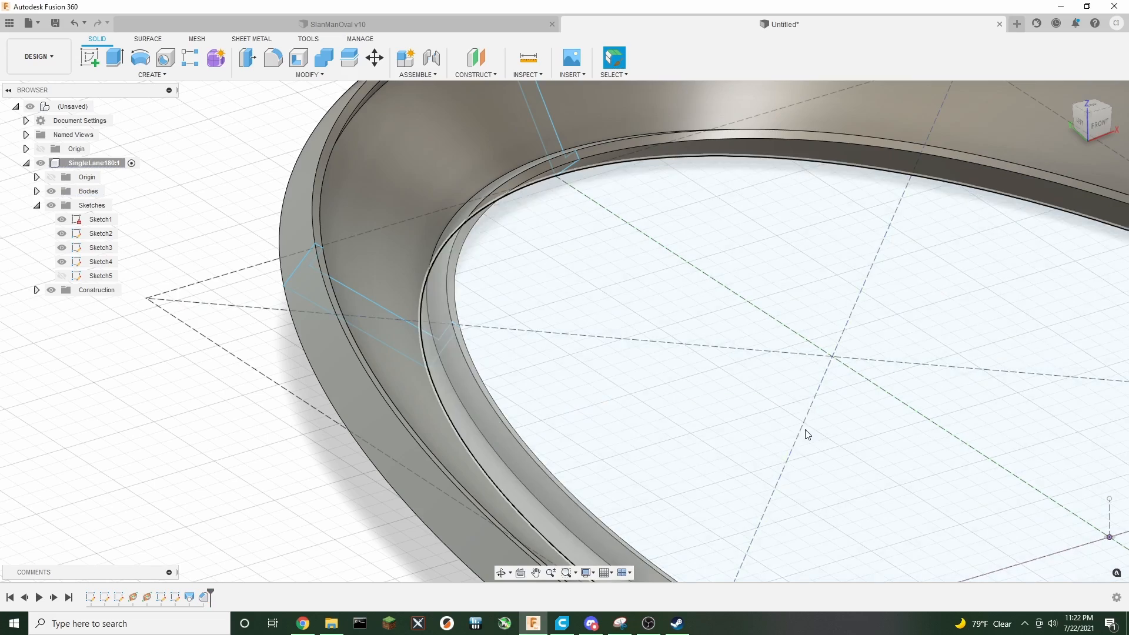
Hide the sketches folder to view the finished track body from above
{"action": "scroll", "coordinate": [806, 429], "scroll_direction": "down", "scroll_amount": 5}
{"action": "middle_click_drag", "start_coordinate": [837, 444], "coordinate": [788, 452]}
{"action": "mouse_move", "coordinate": [564, 331]}
{"action": "middle_mouse_down", "text": "shift"}
{"action": "mouse_move", "coordinate": [565, 276]}
{"action": "mouse_move", "coordinate": [505, 279]}
{"action": "middle_mouse_up", "text": "shift"}
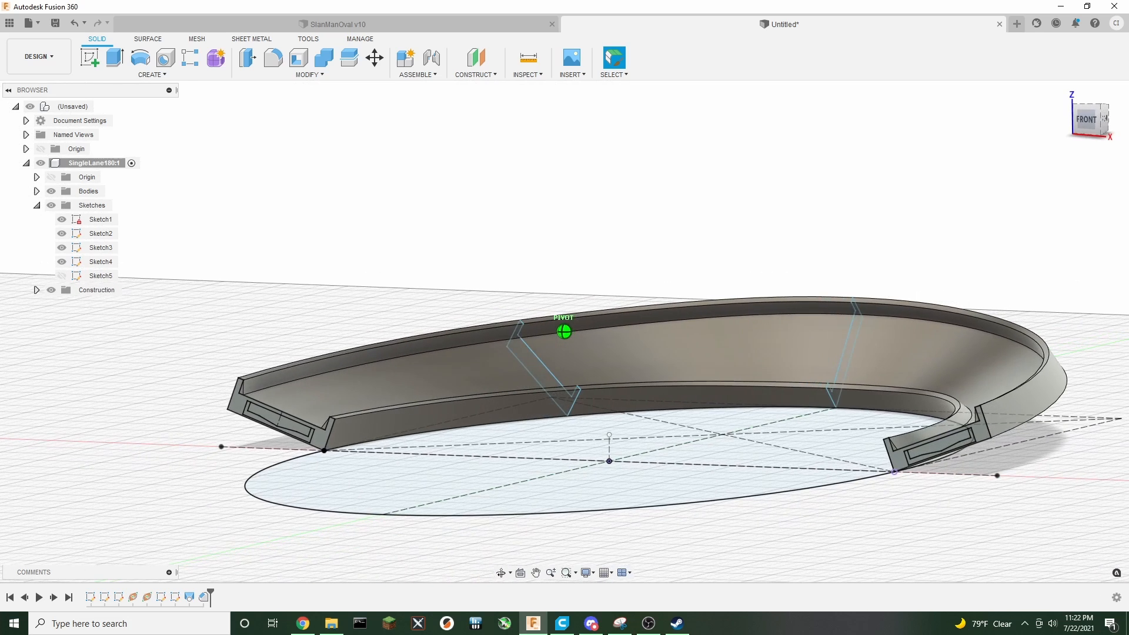
{"action": "left_click", "coordinate": [51, 205]}
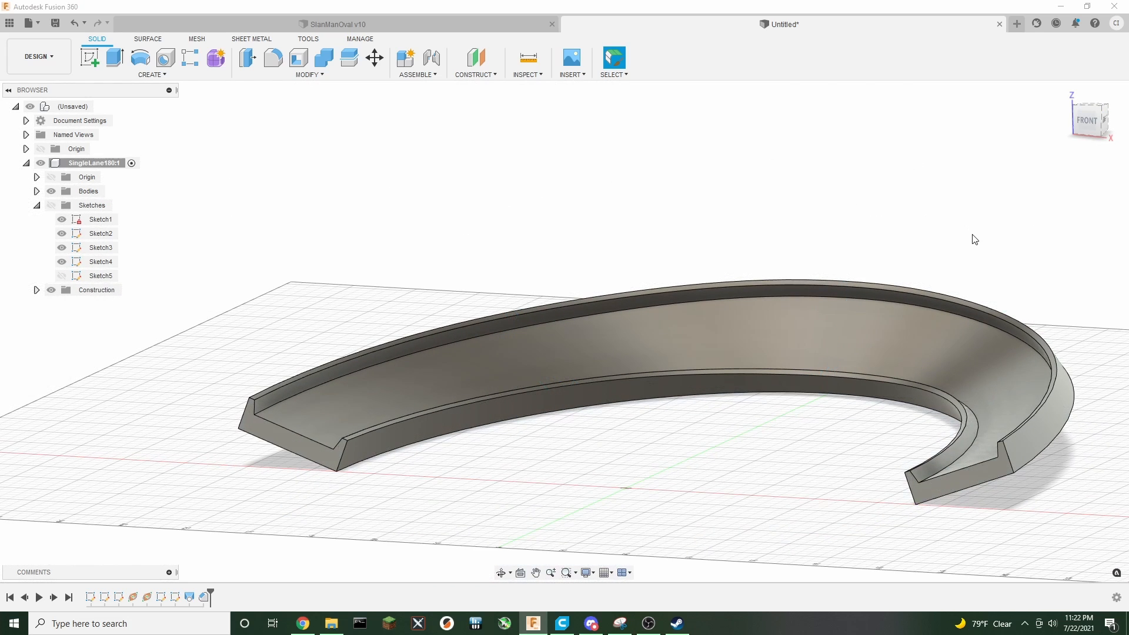
{"action": "mouse_move", "coordinate": [564, 322]}
{"action": "middle_mouse_down", "text": "shift"}
{"action": "mouse_move", "coordinate": [541, 359]}
{"action": "mouse_move", "coordinate": [518, 352]}
{"action": "mouse_move", "coordinate": [705, 353]}
{"action": "mouse_move", "coordinate": [564, 328]}
{"action": "mouse_move", "coordinate": [881, 302]}
{"action": "mouse_move", "coordinate": [657, 370]}
{"action": "mouse_move", "coordinate": [569, 352]}
{"action": "middle_mouse_up", "text": "shift"}
{"action": "left_click", "coordinate": [1083, 129]}
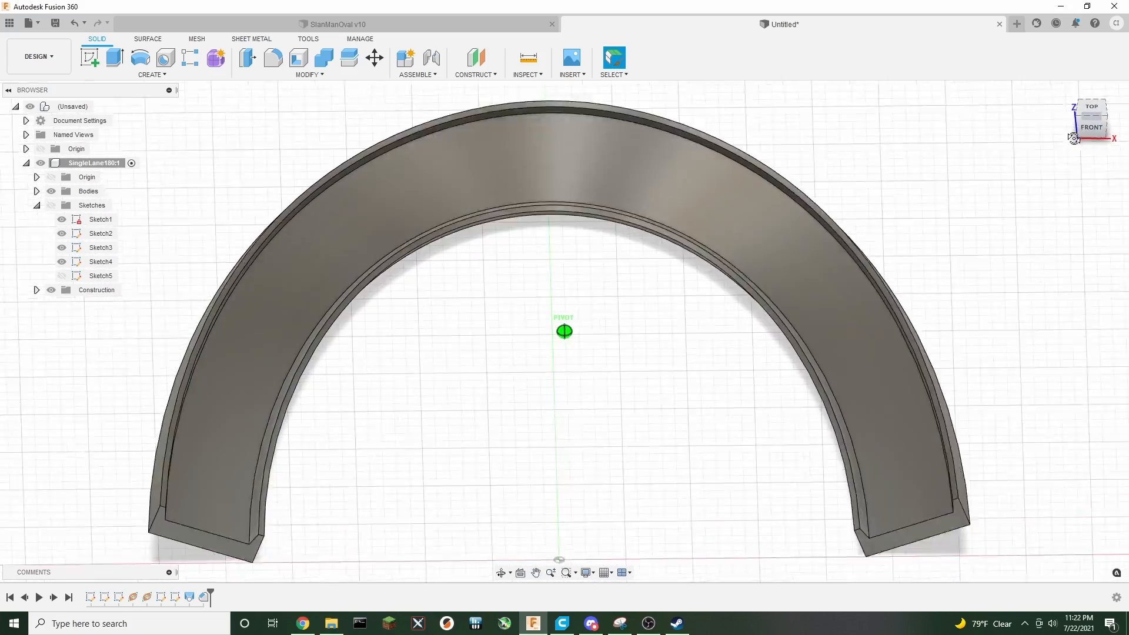
Show the sketches and inspect the track's path and cross-sections from top, front and angled views
{"action": "middle_click_drag", "start_coordinate": [565, 331], "coordinate": [445, 279], "text": "shift"}
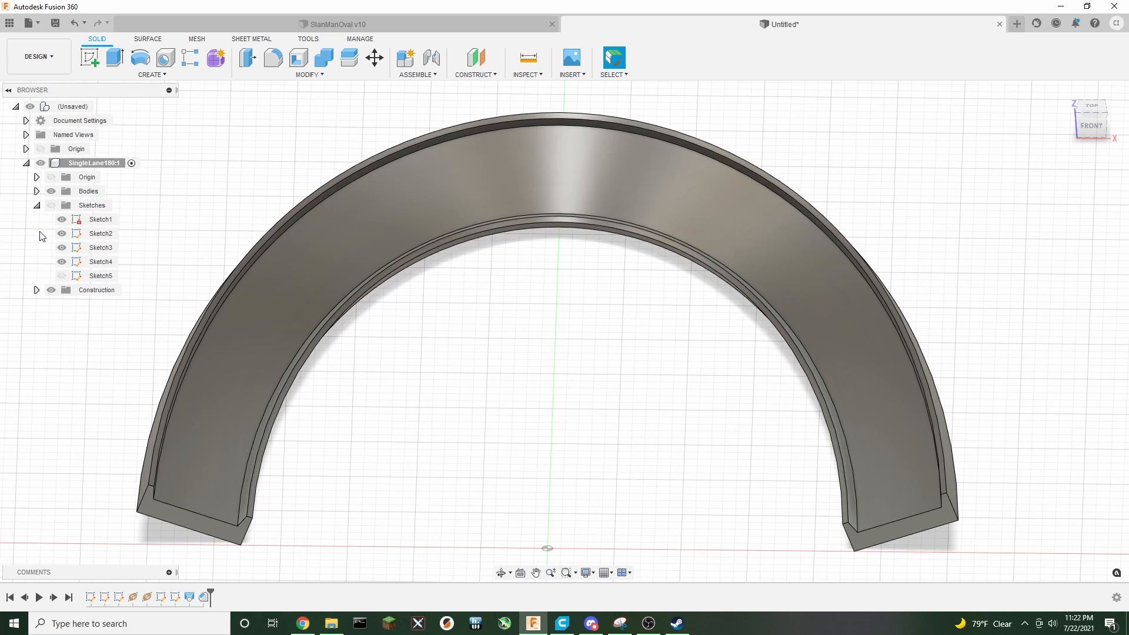
{"action": "left_click", "coordinate": [51, 205]}
{"action": "scroll", "coordinate": [529, 364], "scroll_direction": "down", "scroll_amount": 3}
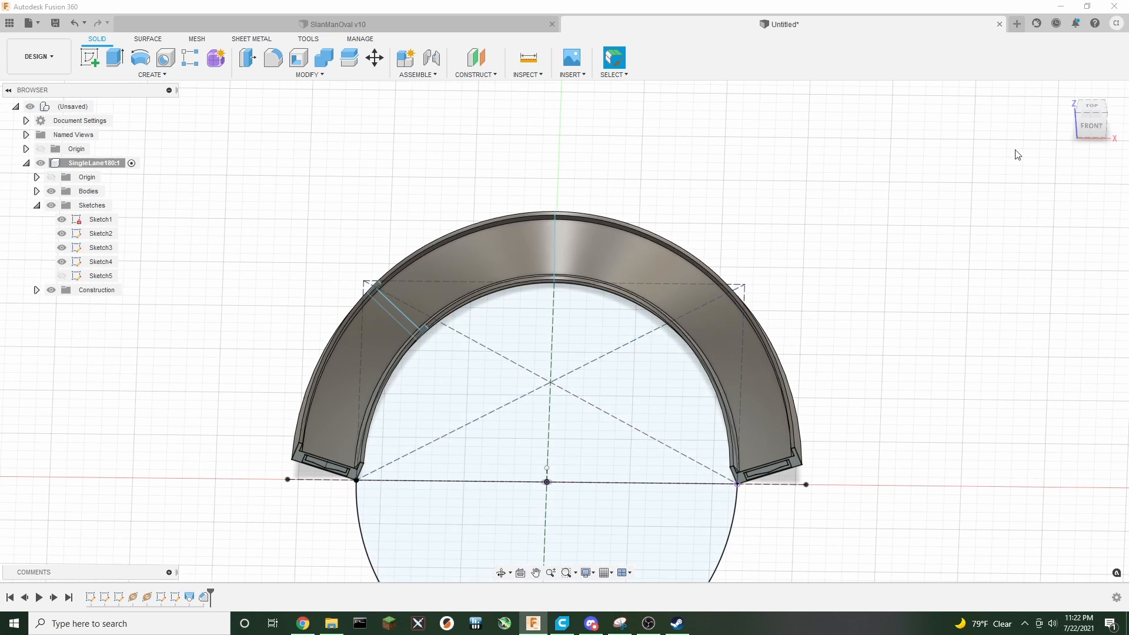
{"action": "middle_click_drag", "start_coordinate": [565, 328], "coordinate": [555, 235], "text": "shift"}
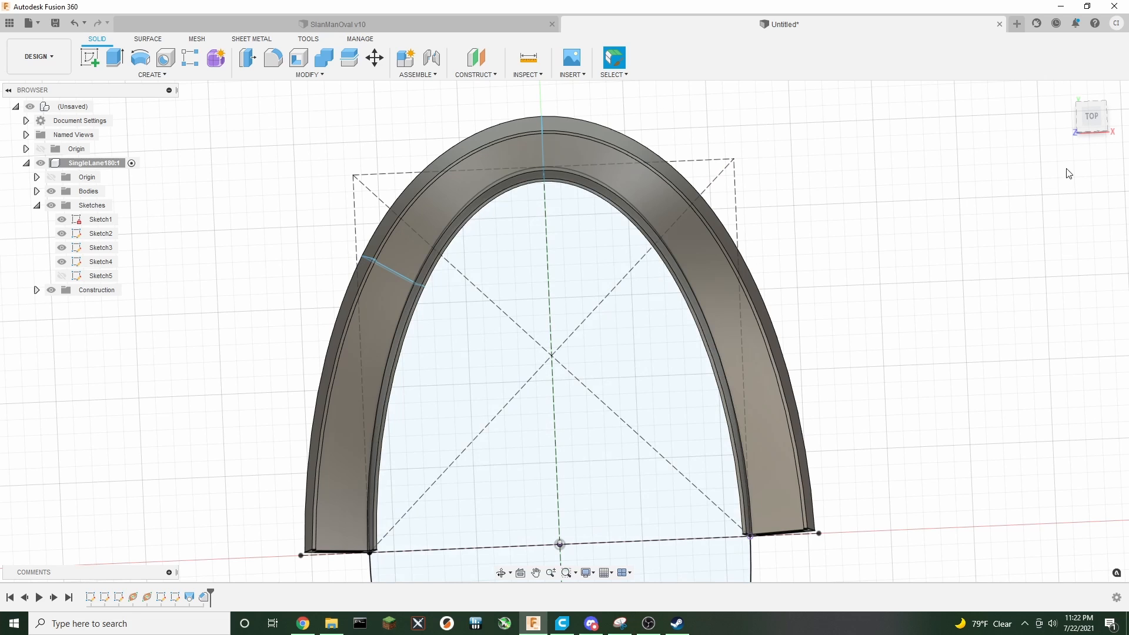
{"action": "left_click", "coordinate": [1090, 117]}
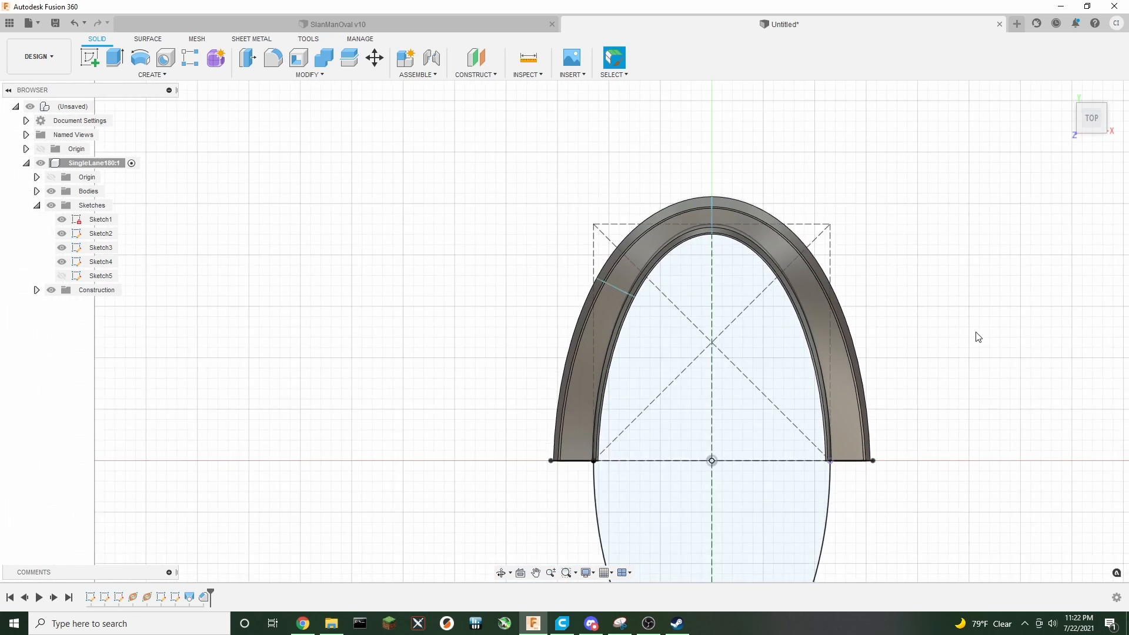
{"action": "middle_click_drag", "start_coordinate": [972, 328], "coordinate": [704, 320]}
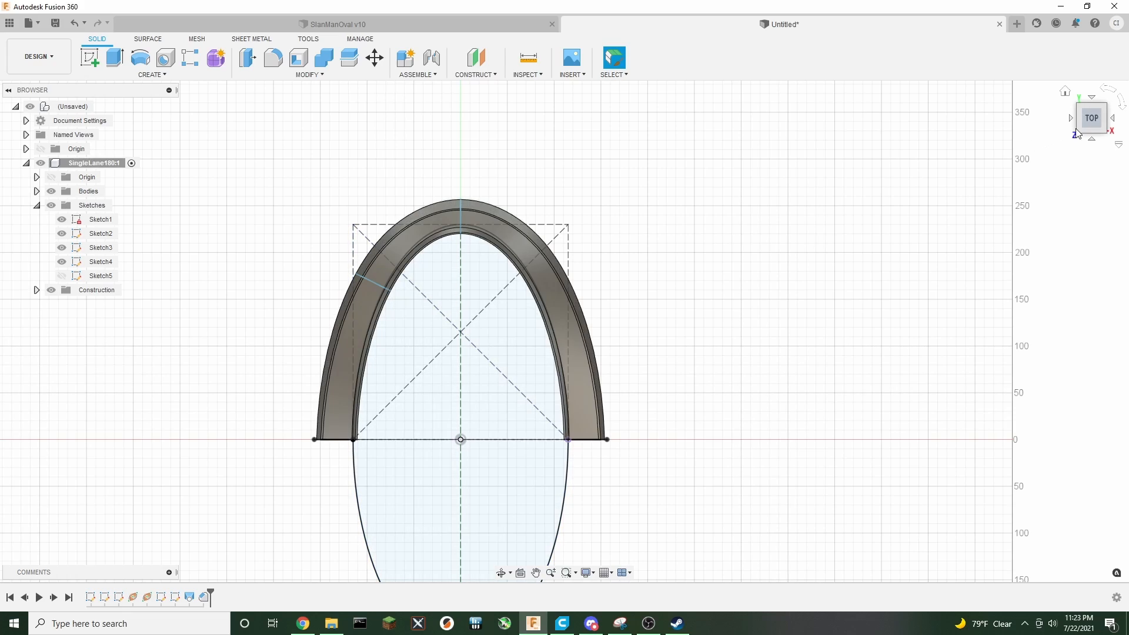
{"action": "mouse_move", "coordinate": [1083, 118]}
{"action": "left_mouse_down"}
{"action": "mouse_move", "coordinate": [1080, 28]}
{"action": "mouse_move", "coordinate": [1078, 93]}
{"action": "mouse_move", "coordinate": [1080, 69]}
{"action": "mouse_move", "coordinate": [1060, 94]}
{"action": "mouse_move", "coordinate": [1085, 120]}
{"action": "left_mouse_up"}
{"action": "left_click", "coordinate": [1091, 121]}
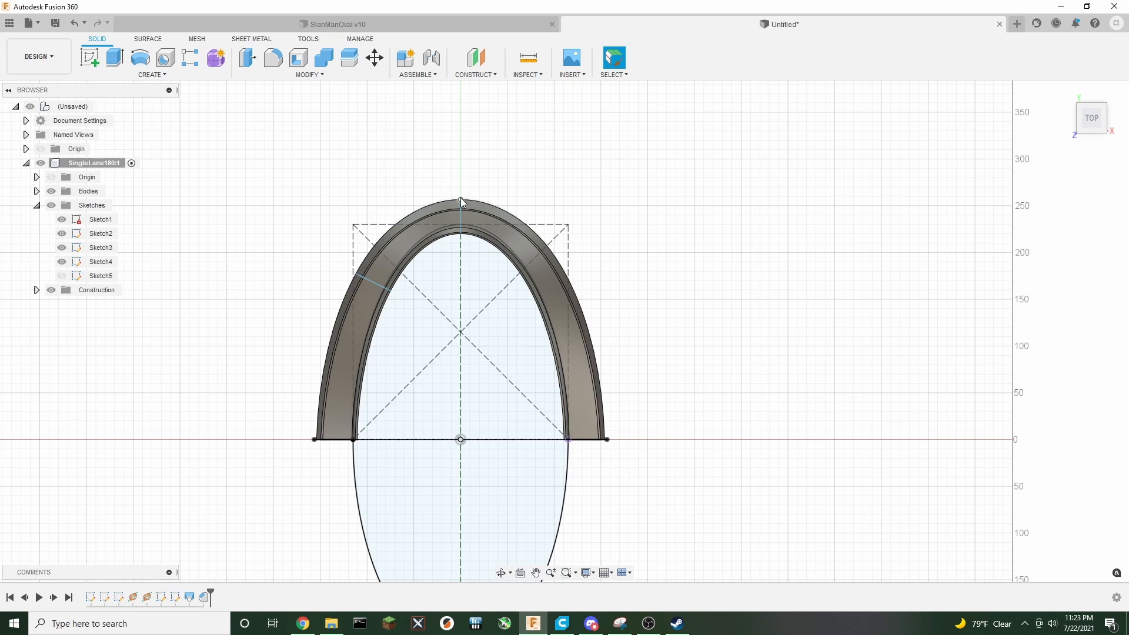
{"action": "mouse_move", "coordinate": [1094, 127]}
{"action": "left_mouse_down"}
{"action": "mouse_move", "coordinate": [1078, 84]}
{"action": "mouse_move", "coordinate": [1091, 12]}
{"action": "mouse_move", "coordinate": [1073, 29]}
{"action": "mouse_move", "coordinate": [1079, 170]}
{"action": "mouse_move", "coordinate": [1071, 160]}
{"action": "mouse_move", "coordinate": [1087, 68]}
{"action": "mouse_move", "coordinate": [1088, 135]}
{"action": "mouse_move", "coordinate": [1126, 44]}
{"action": "mouse_move", "coordinate": [1116, 125]}
{"action": "mouse_move", "coordinate": [1061, 130]}
{"action": "mouse_move", "coordinate": [1058, 102]}
{"action": "left_mouse_up"}
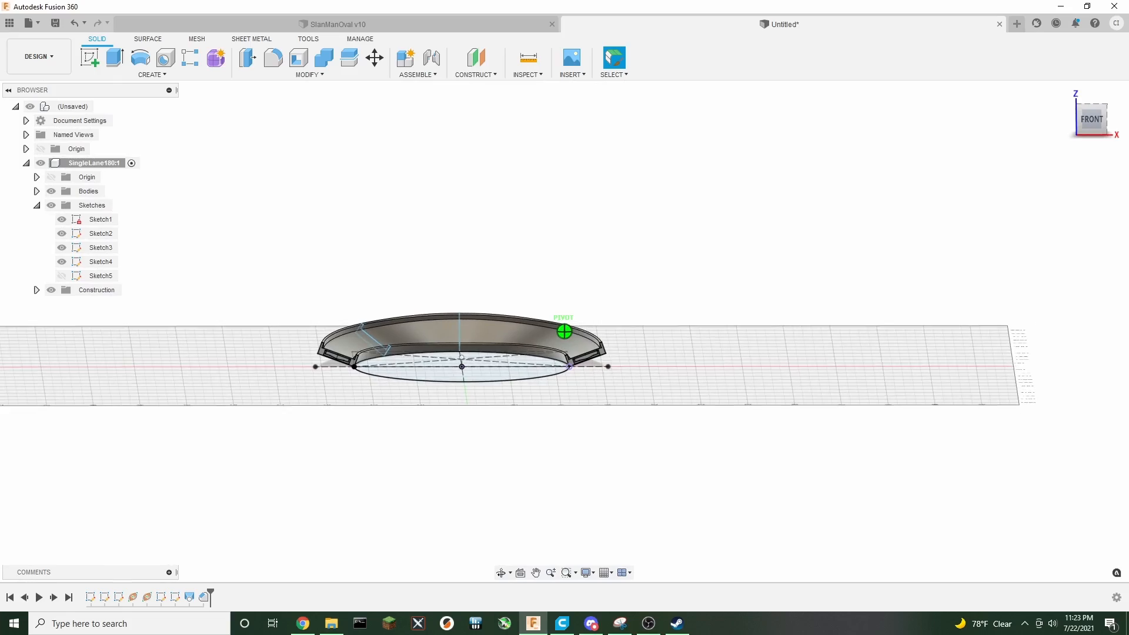
{"action": "mouse_move", "coordinate": [1061, 128]}
{"action": "left_mouse_down"}
{"action": "mouse_move", "coordinate": [1059, 96]}
{"action": "mouse_move", "coordinate": [1057, 134]}
{"action": "mouse_move", "coordinate": [1059, 98]}
{"action": "mouse_move", "coordinate": [1035, 112]}
{"action": "mouse_move", "coordinate": [1061, 117]}
{"action": "mouse_move", "coordinate": [1058, 135]}
{"action": "mouse_move", "coordinate": [1058, 110]}
{"action": "mouse_move", "coordinate": [1055, 126]}
{"action": "mouse_move", "coordinate": [1072, 111]}
{"action": "mouse_move", "coordinate": [1062, 104]}
{"action": "mouse_move", "coordinate": [1061, 116]}
{"action": "mouse_move", "coordinate": [1098, 133]}
{"action": "left_mouse_up"}
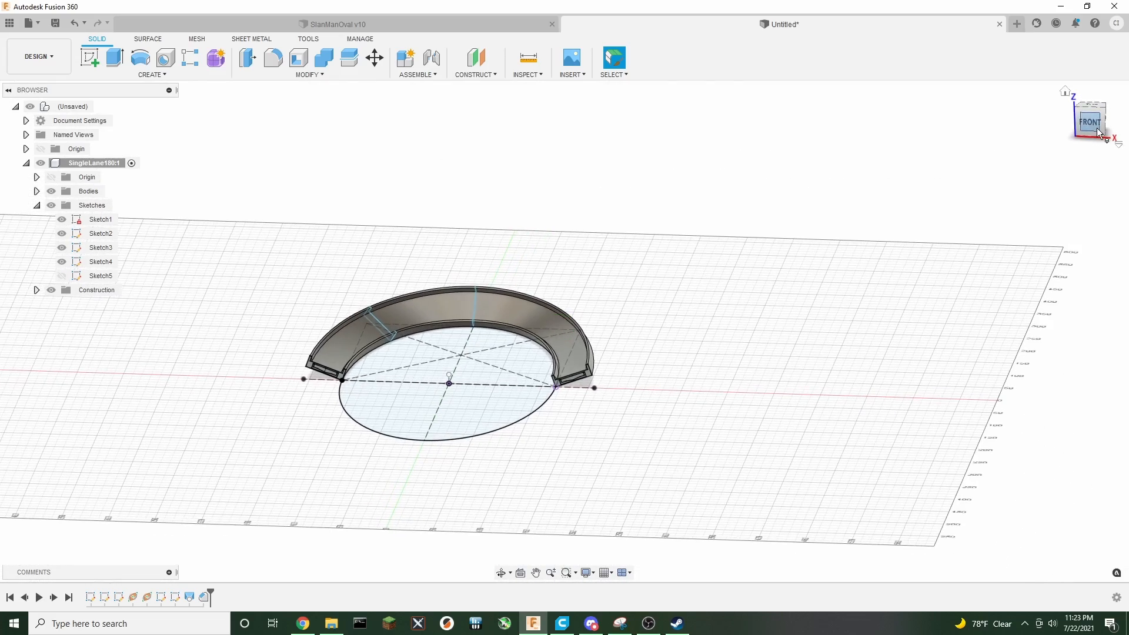
{"action": "scroll", "coordinate": [356, 410], "scroll_direction": "up", "scroll_amount": 5}
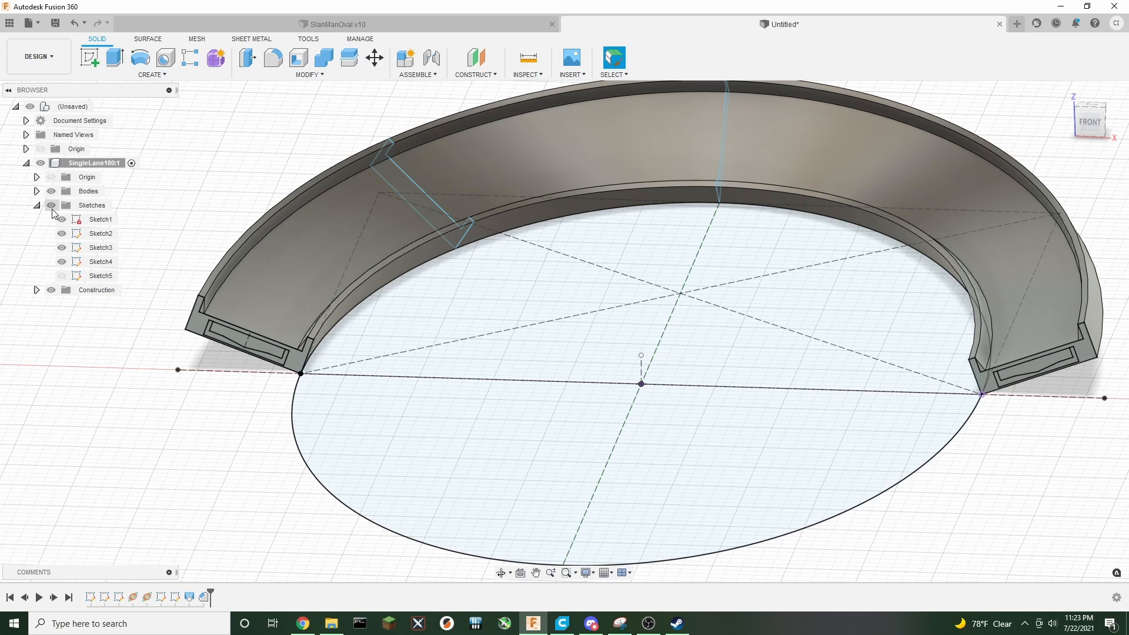
Hide the sketches, including Sketch1 and Sketch2, so only the track body is visible
{"action": "left_click", "coordinate": [51, 206]}
{"action": "middle_click_drag", "start_coordinate": [506, 339], "coordinate": [443, 323]}
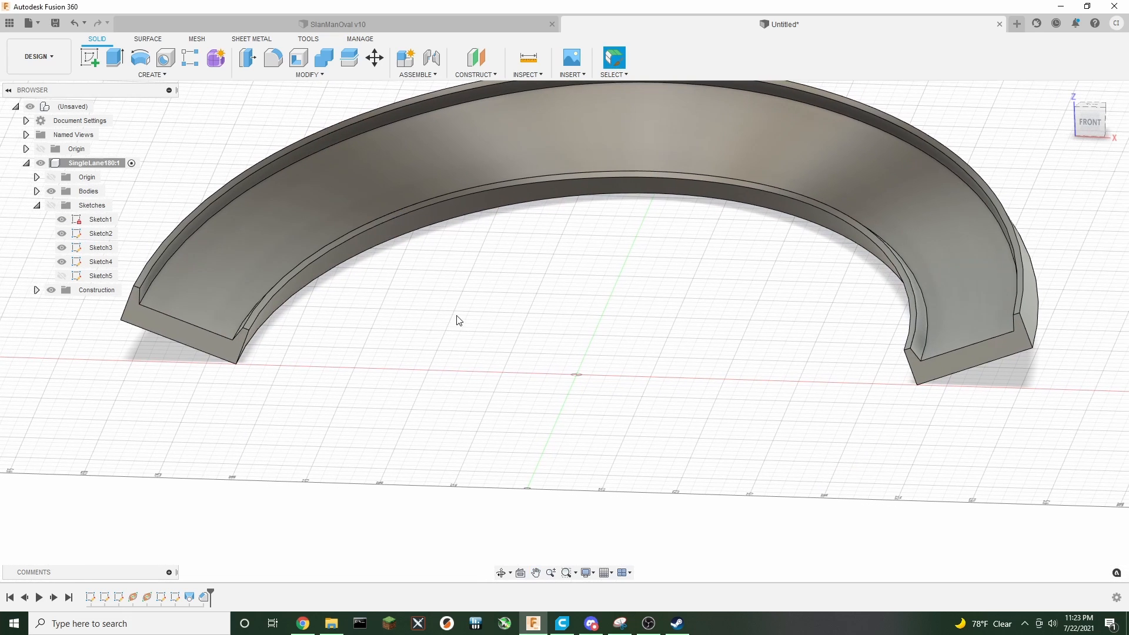
{"action": "left_click", "coordinate": [52, 205]}
{"action": "left_click", "coordinate": [62, 219]}
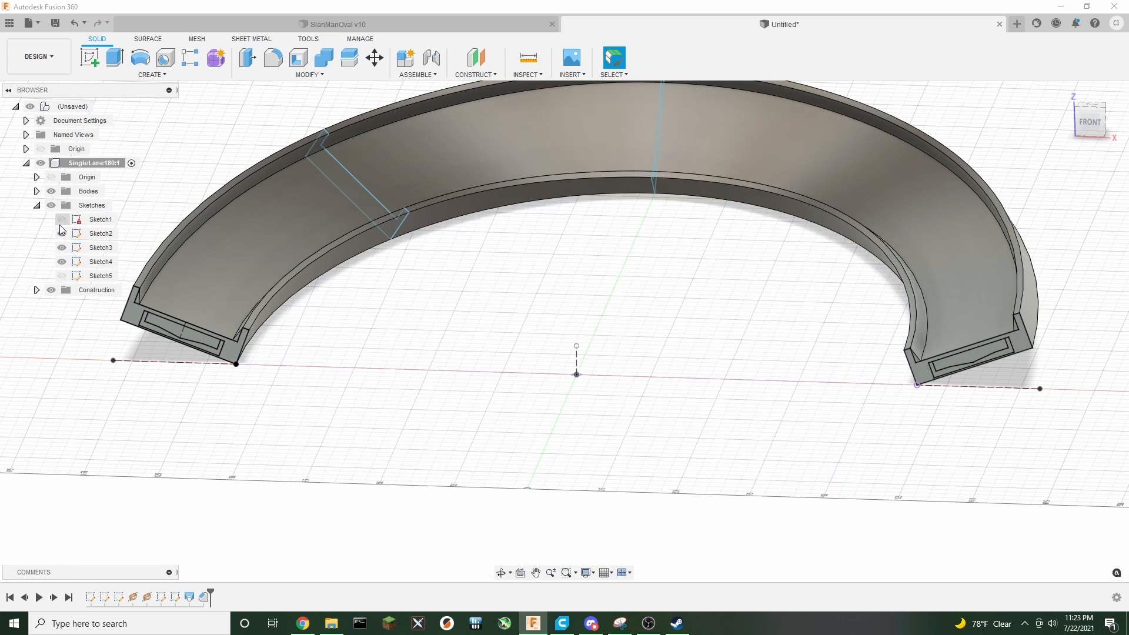
{"action": "left_click", "coordinate": [62, 233]}
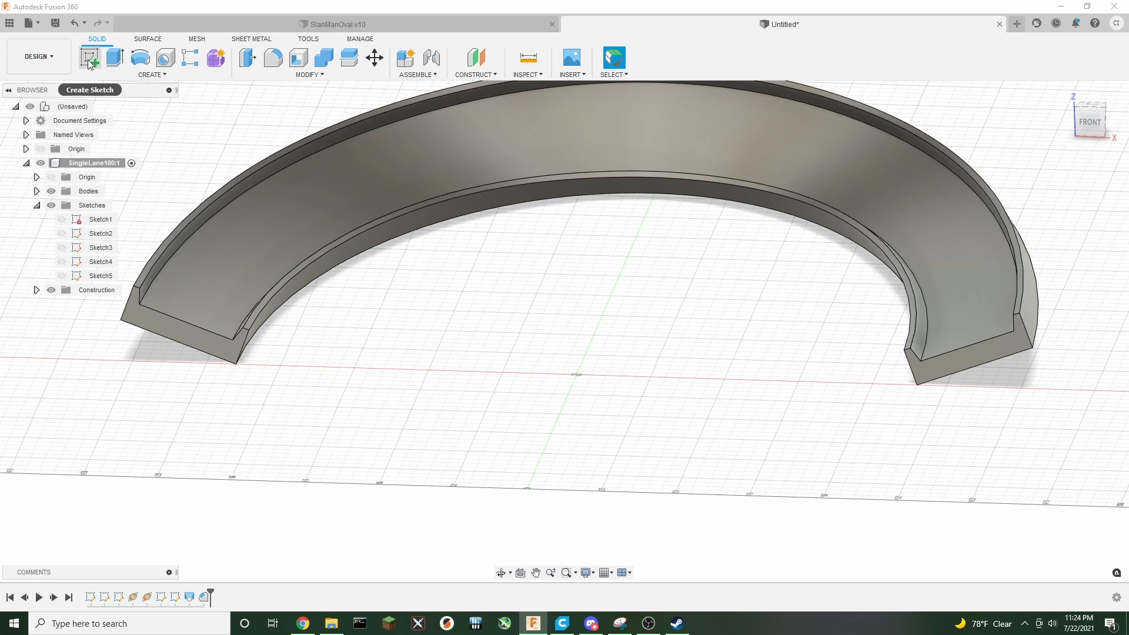
Sketch a 25 by 2 mm rectangle on the track's end plane at its lower corner and finish the sketch
{"action": "left_click", "coordinate": [89, 57]}
{"action": "left_click", "coordinate": [213, 340]}
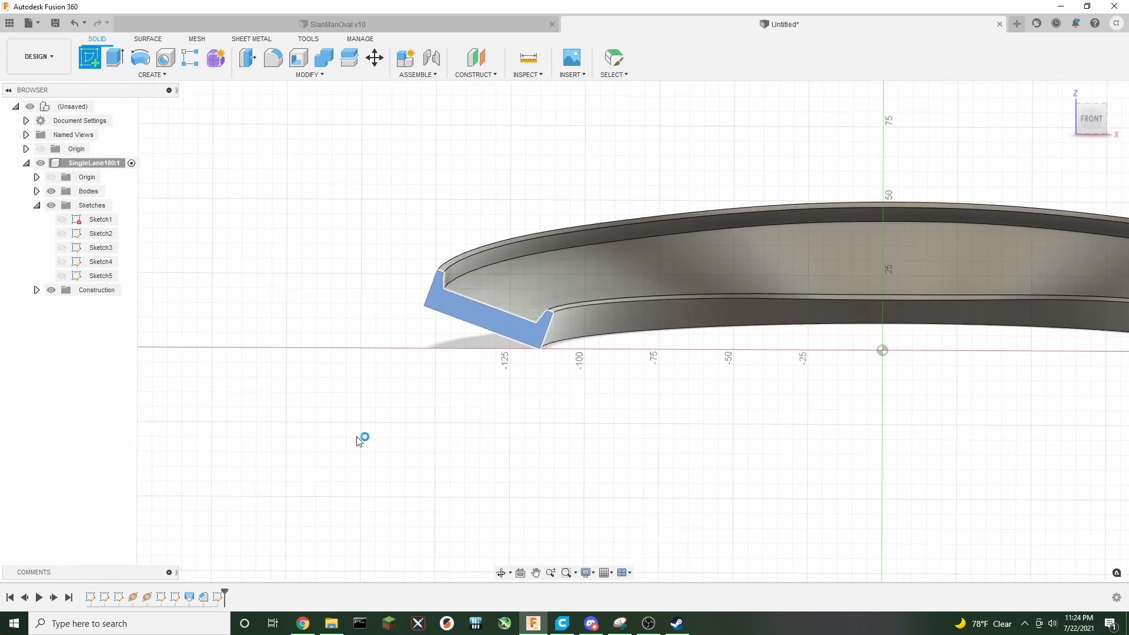
{"action": "middle_click_drag", "start_coordinate": [641, 468], "coordinate": [392, 424]}
{"action": "left_click", "coordinate": [114, 57]}
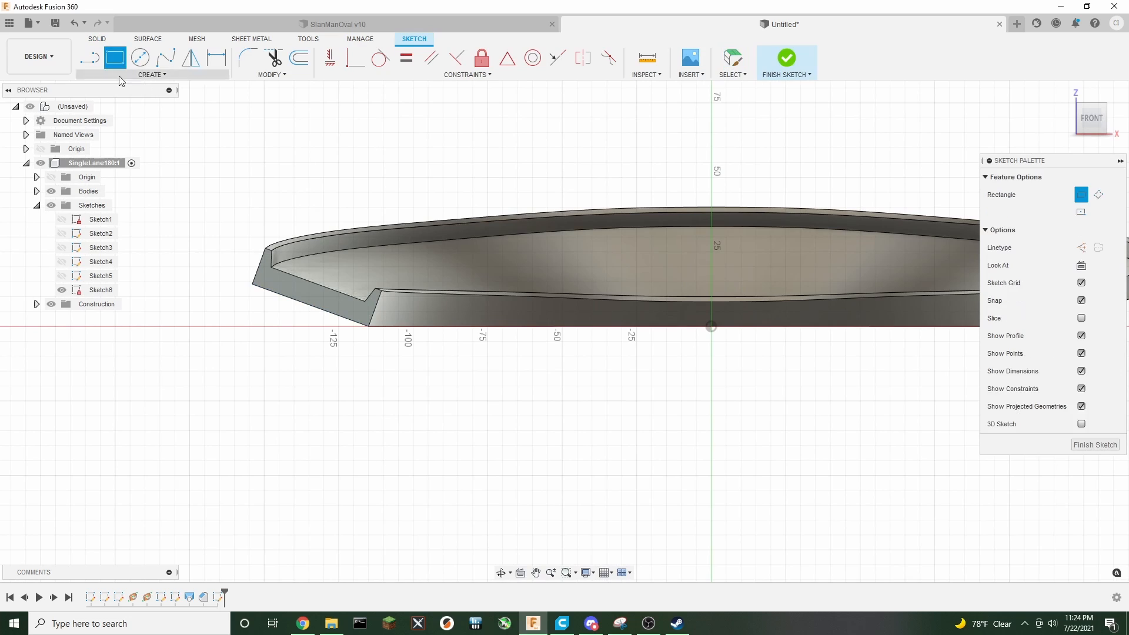
{"action": "left_click", "coordinate": [368, 327]}
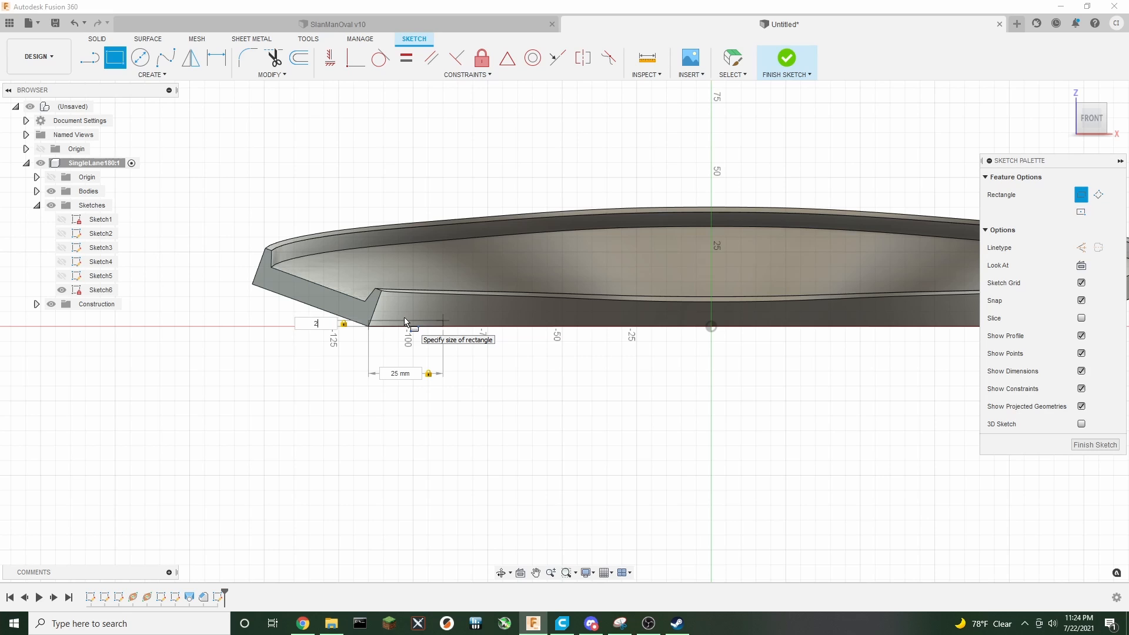
{"action": "key", "text": "Return"}
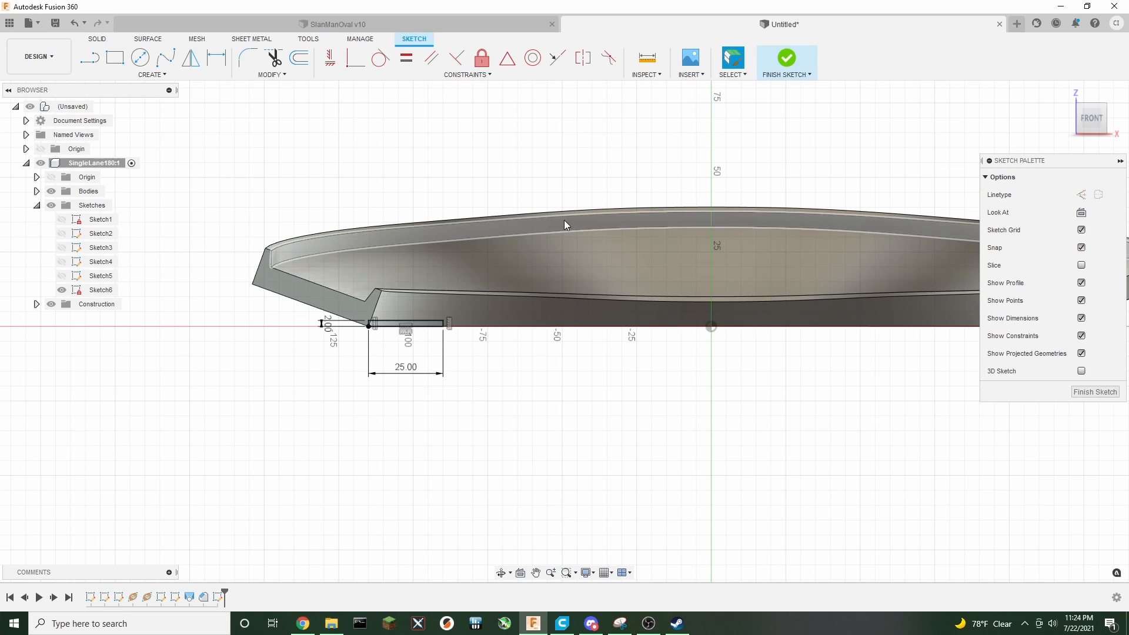
{"action": "left_click_drag", "start_coordinate": [1091, 126], "coordinate": [1091, 140]}
{"action": "scroll", "coordinate": [588, 305], "scroll_direction": "up", "scroll_amount": 4}
{"action": "middle_click_drag", "start_coordinate": [492, 289], "coordinate": [532, 312]}
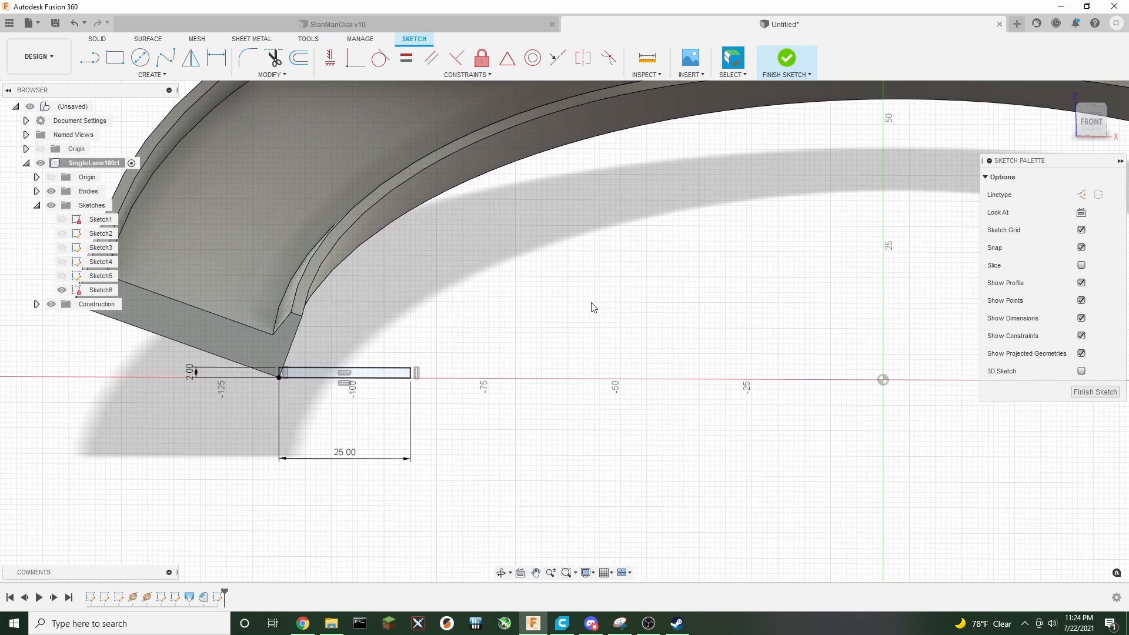
{"action": "left_click", "coordinate": [151, 76]}
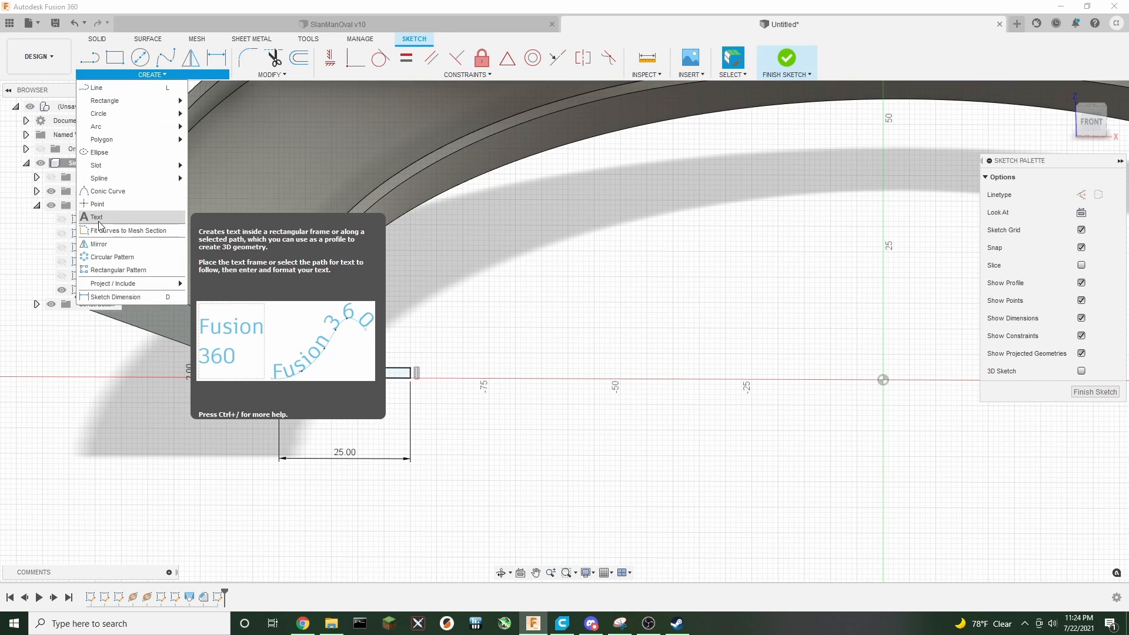
{"action": "left_click", "coordinate": [802, 62]}
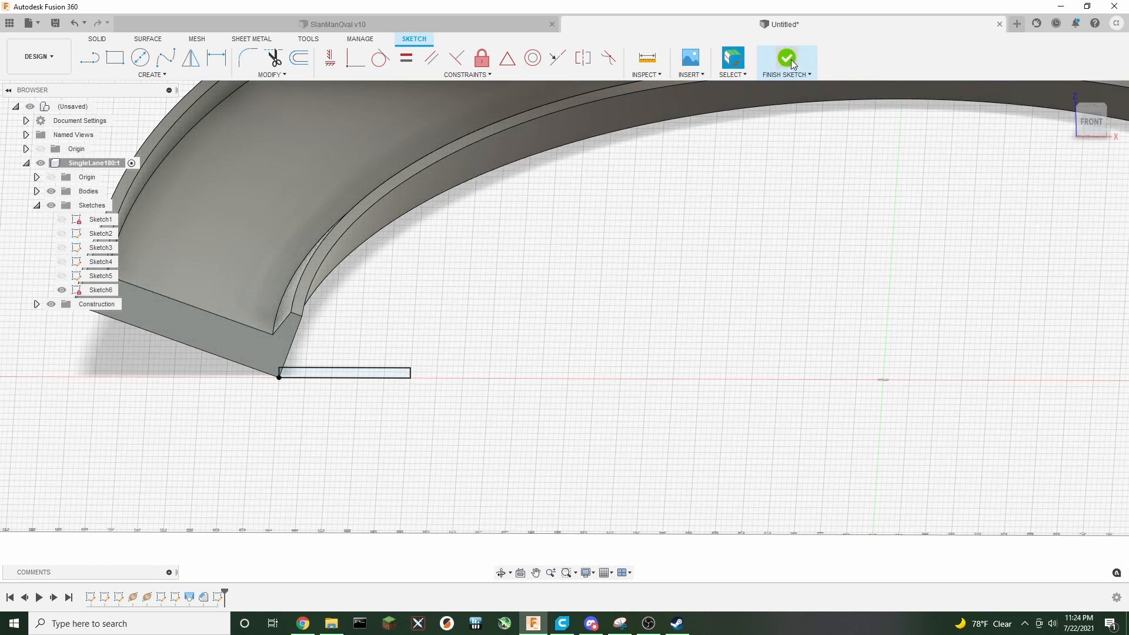
Start a Sweep using the new rectangle as profile and the track's inner bottom edge as the path
{"action": "left_click", "coordinate": [154, 74]}
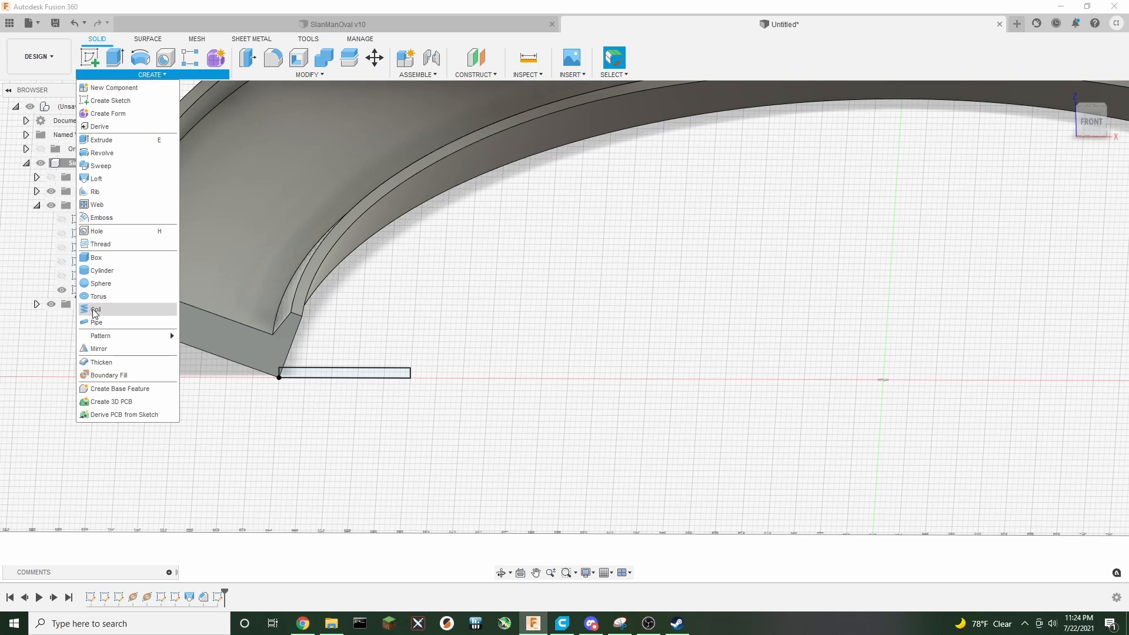
{"action": "left_click", "coordinate": [119, 169]}
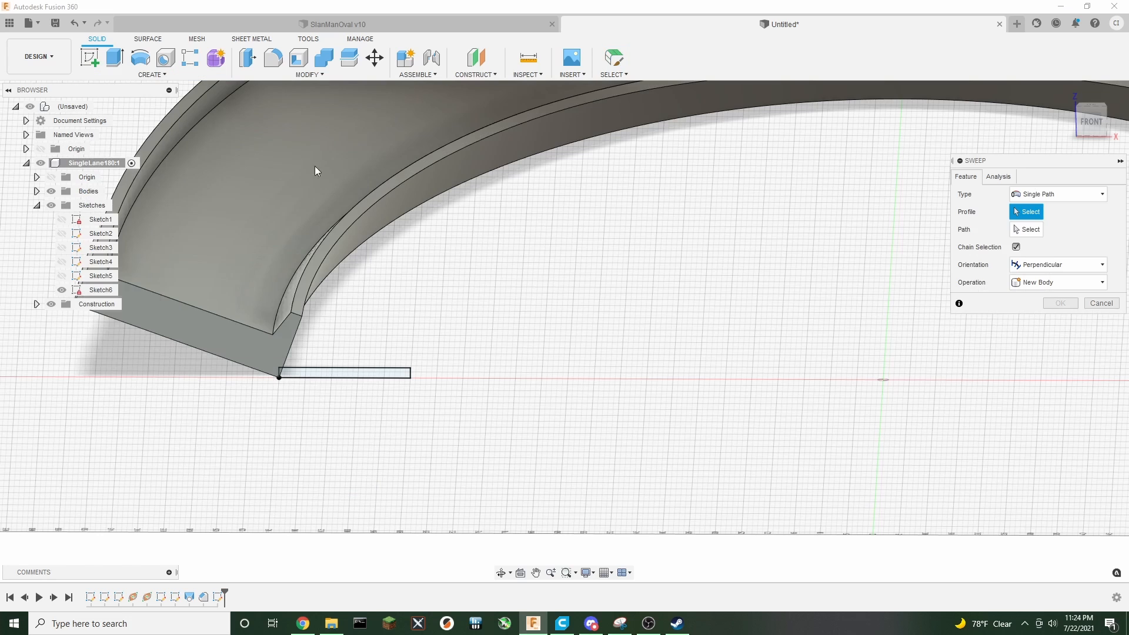
{"action": "left_click", "coordinate": [316, 376]}
{"action": "scroll", "coordinate": [318, 371], "scroll_direction": "up", "scroll_amount": 5}
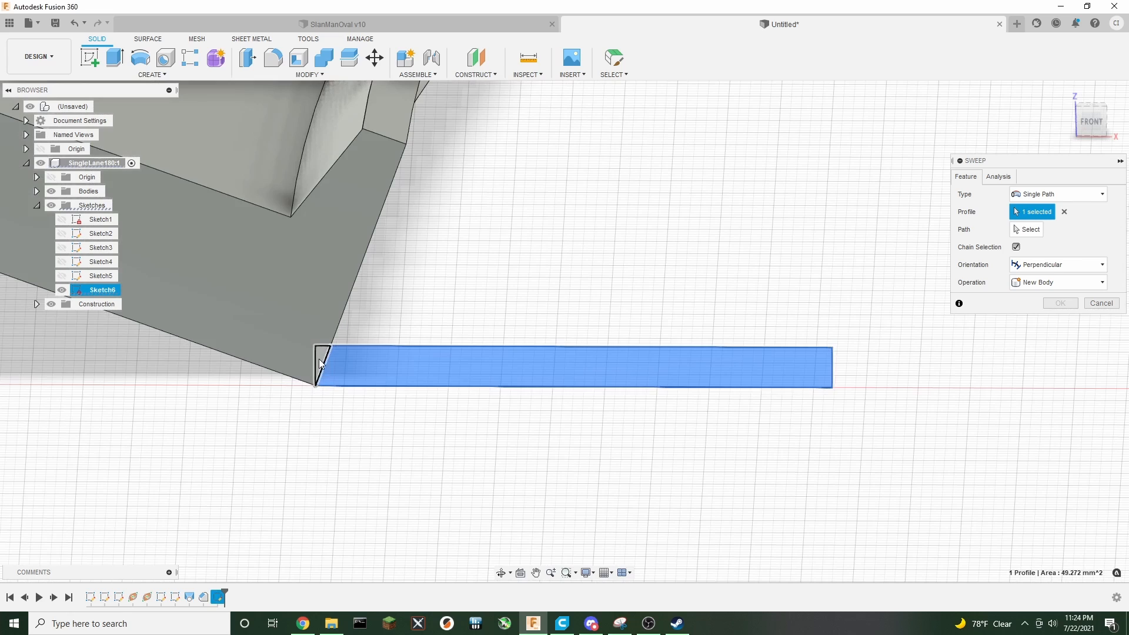
{"action": "scroll", "coordinate": [647, 238], "scroll_direction": "down", "scroll_amount": 3}
{"action": "left_click", "coordinate": [1029, 234]}
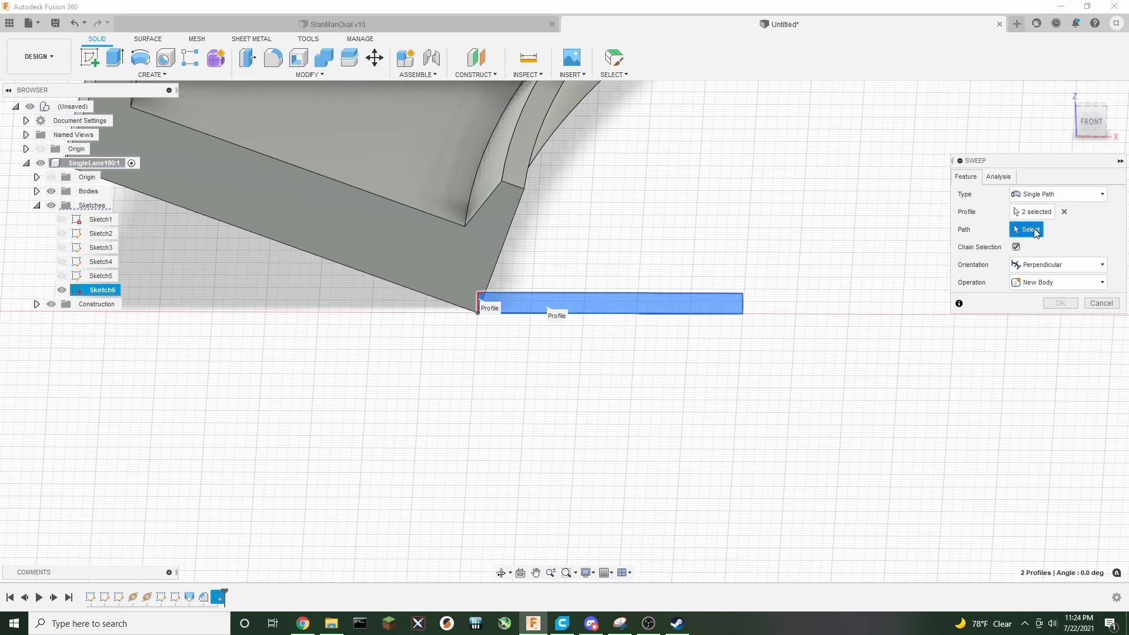
{"action": "left_click", "coordinate": [1091, 119]}
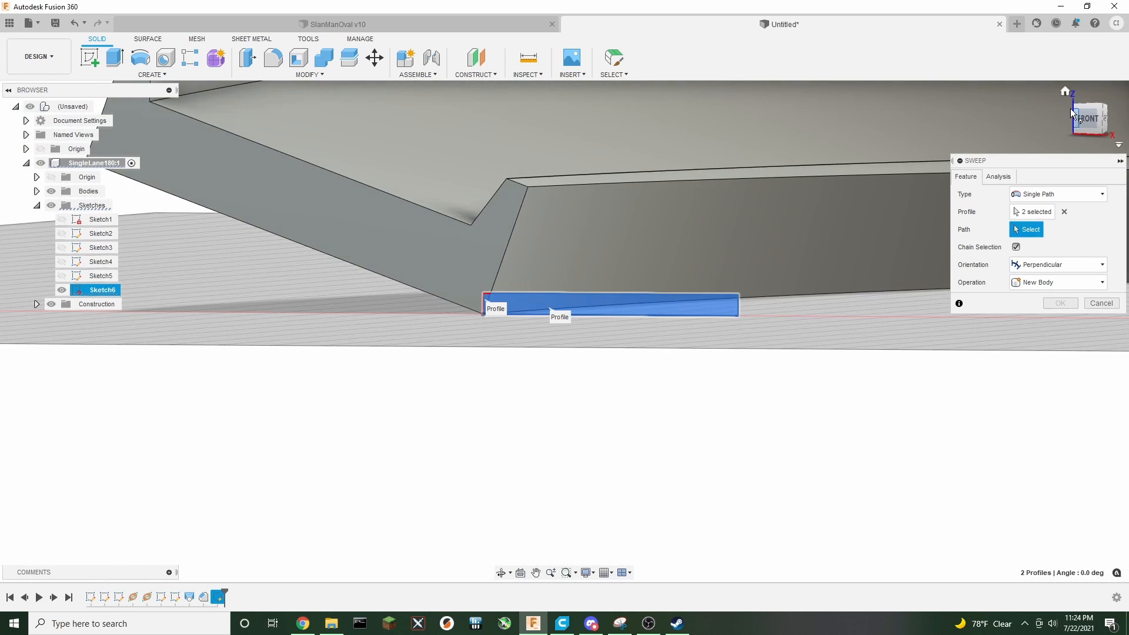
{"action": "left_click", "coordinate": [1073, 115]}
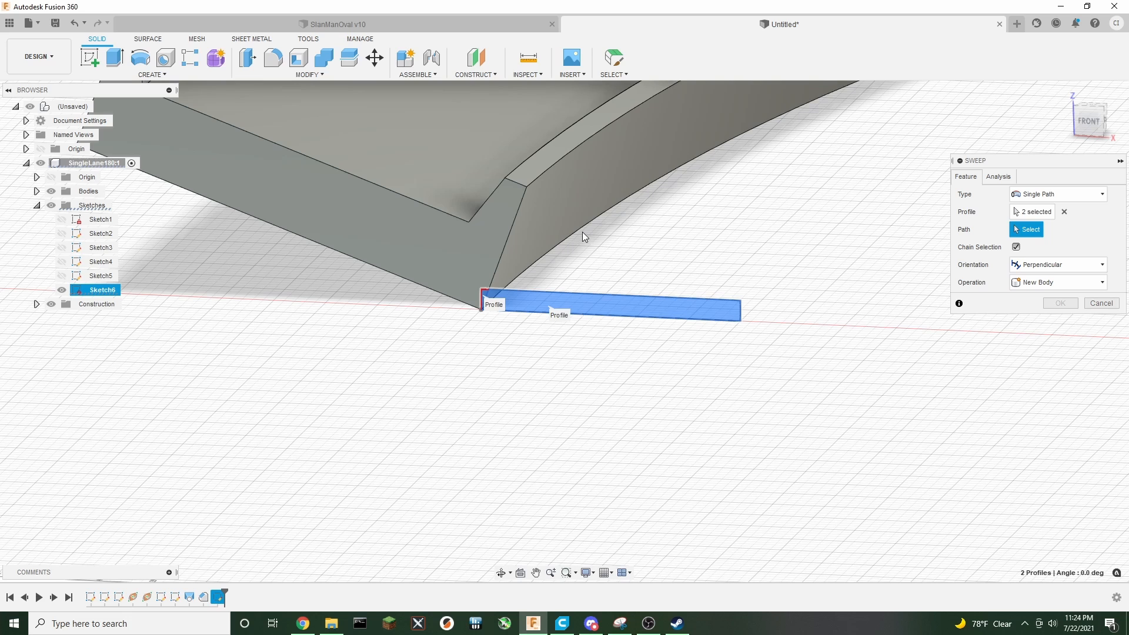
{"action": "left_click", "coordinate": [580, 231]}
{"action": "scroll", "coordinate": [847, 386], "scroll_direction": "down", "scroll_amount": 3}
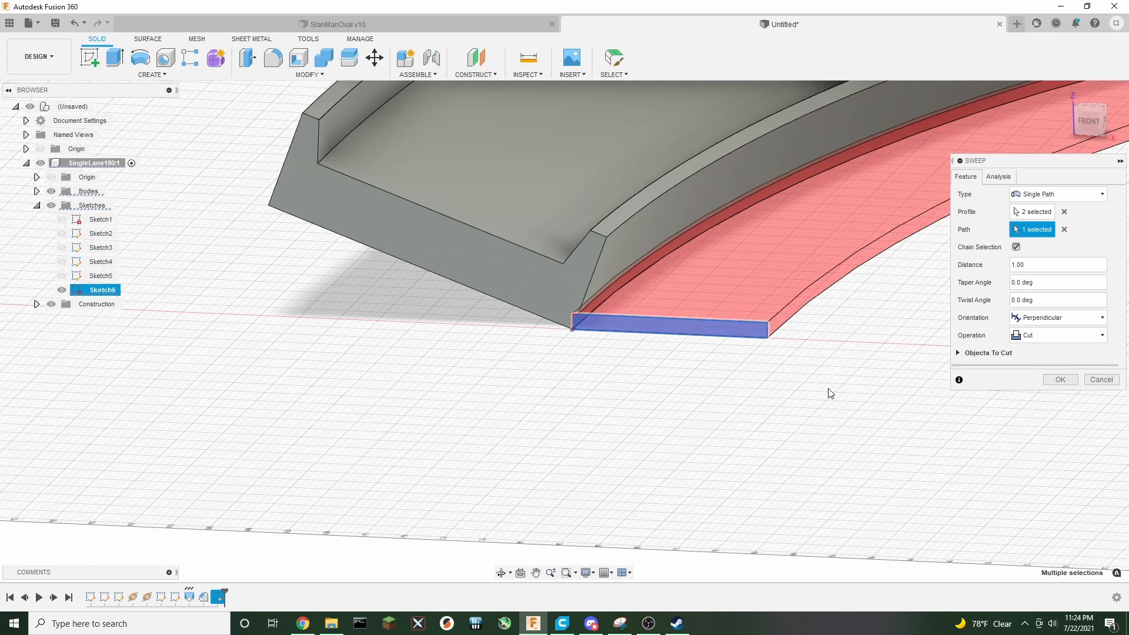
{"action": "middle_click_drag", "start_coordinate": [802, 385], "coordinate": [408, 386]}
Set the sweep operation to Join and confirm the sweep
{"action": "left_click", "coordinate": [1042, 337]}
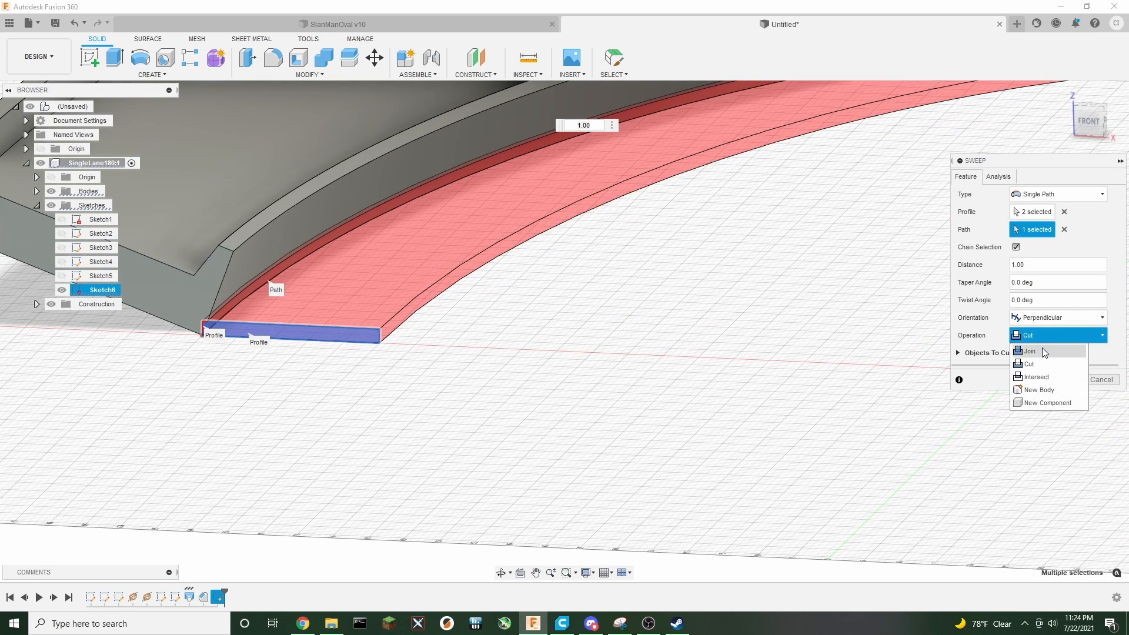
{"action": "left_click", "coordinate": [1040, 351]}
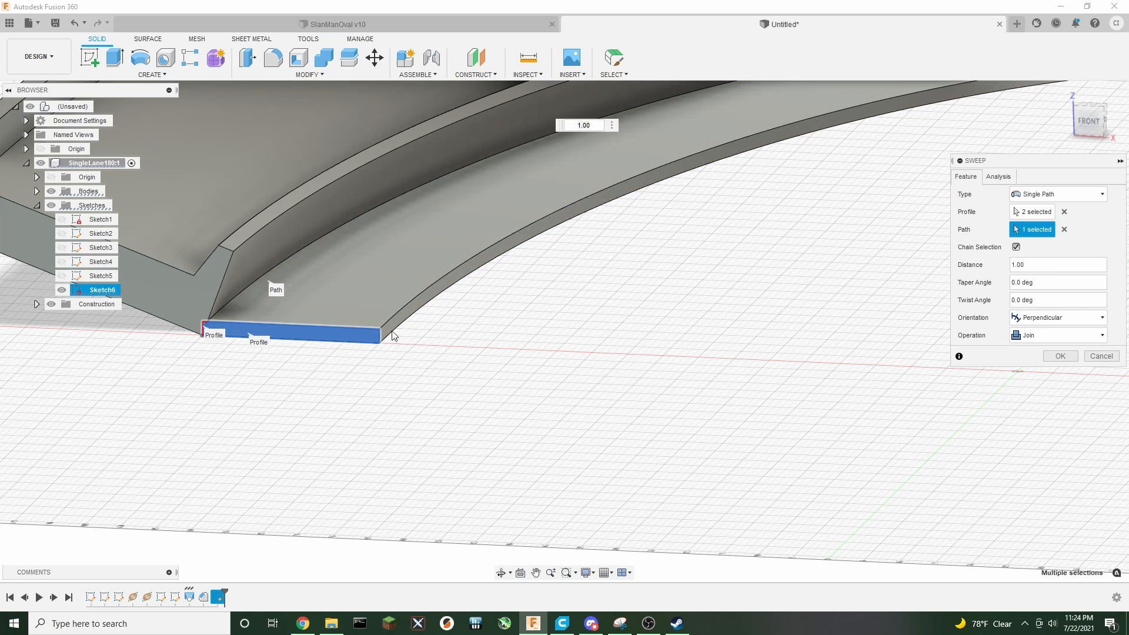
{"action": "scroll", "coordinate": [779, 330], "scroll_direction": "down", "scroll_amount": 3}
{"action": "middle_click_drag", "start_coordinate": [815, 323], "coordinate": [554, 346]}
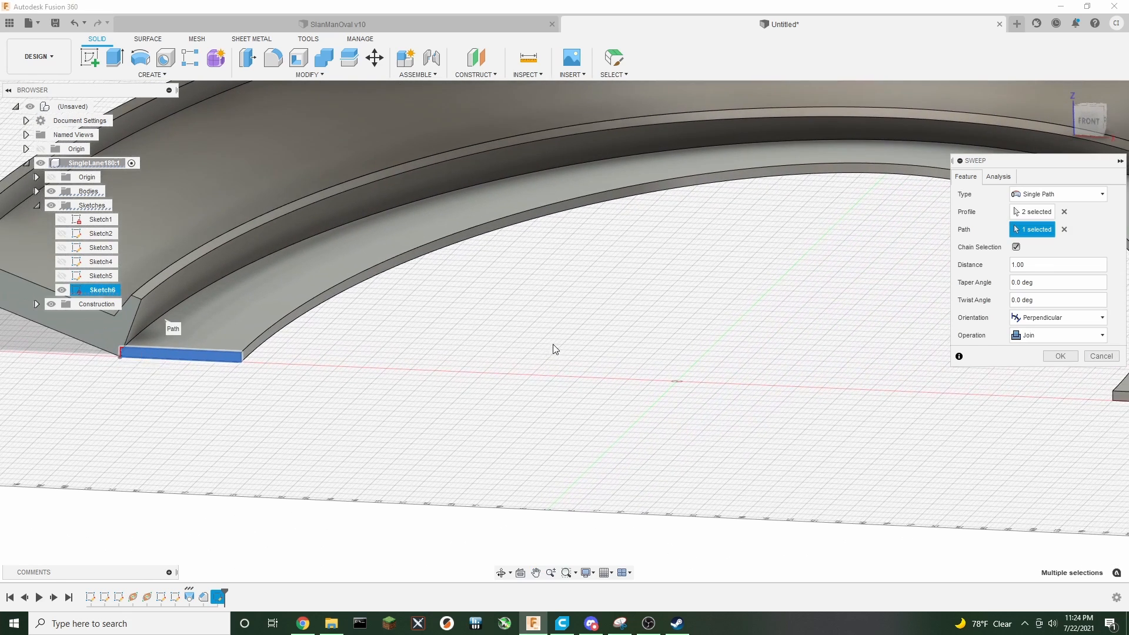
{"action": "scroll", "coordinate": [564, 330], "scroll_direction": "down", "scroll_amount": 3}
{"action": "left_click", "coordinate": [1060, 356]}
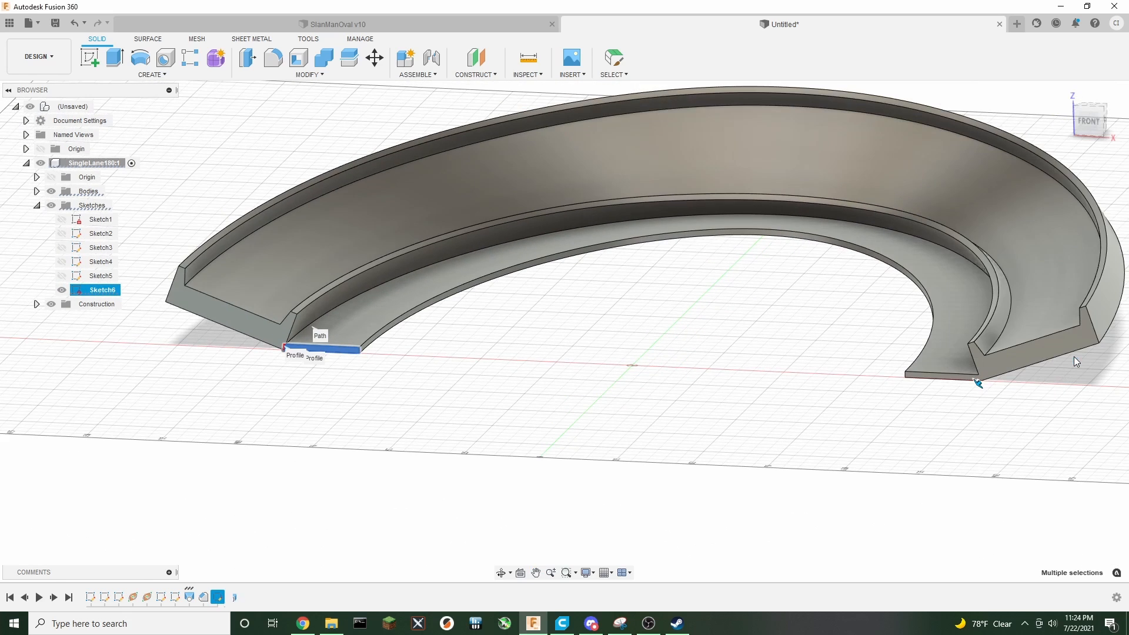
Inspect the track with the swept ledge from top and angled views
{"action": "middle_click_drag", "start_coordinate": [664, 348], "coordinate": [609, 374]}
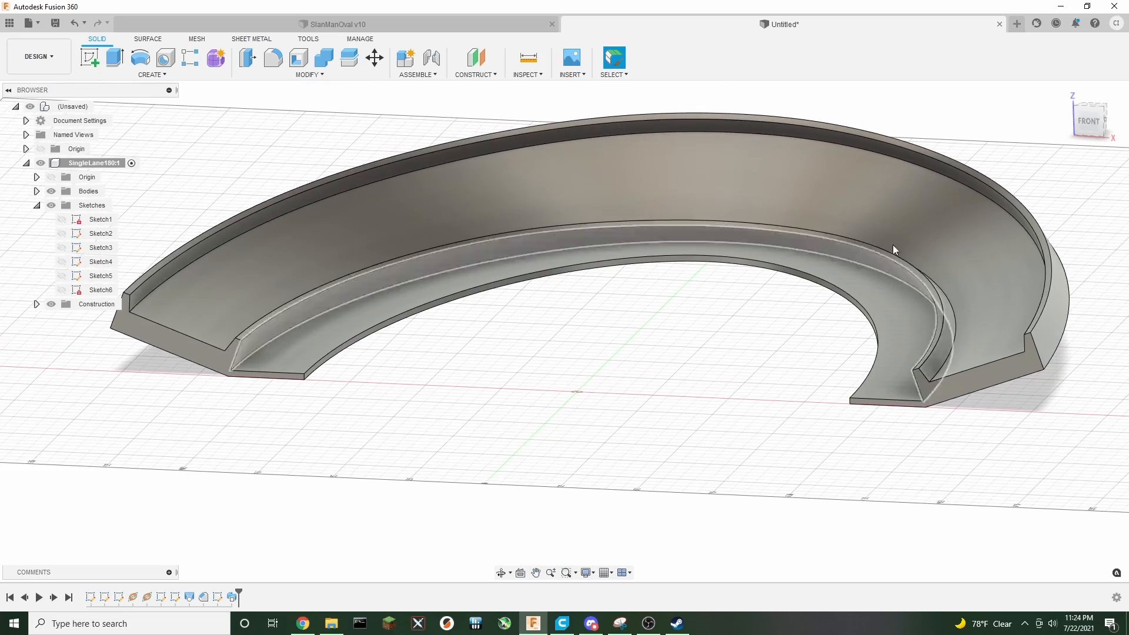
{"action": "left_click", "coordinate": [1088, 123]}
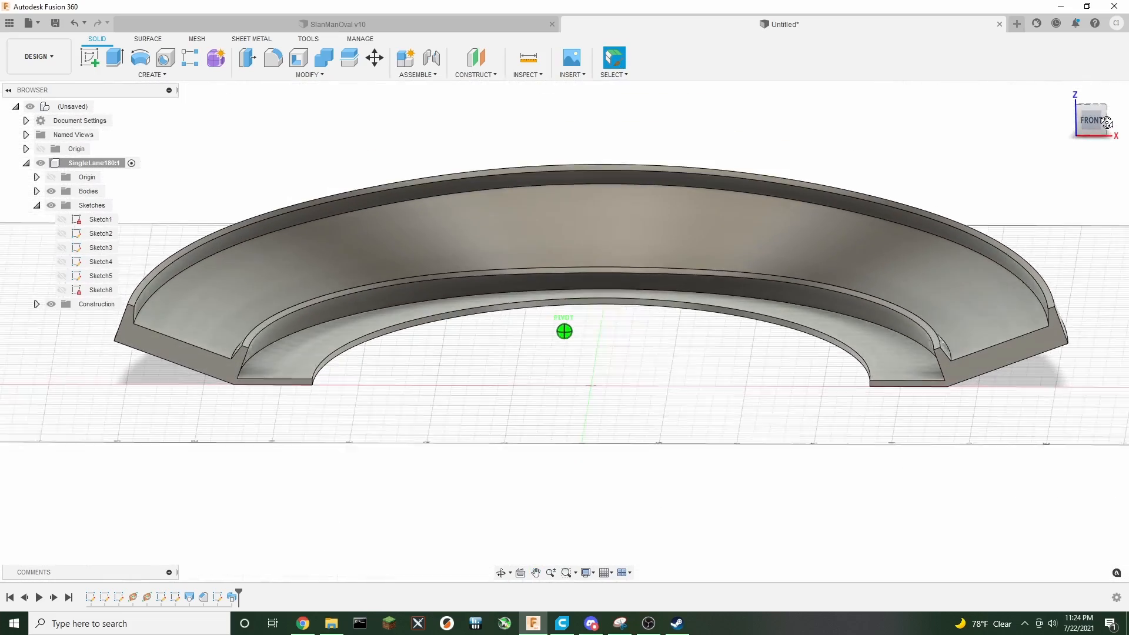
{"action": "mouse_move", "coordinate": [1106, 123]}
{"action": "left_mouse_down"}
{"action": "mouse_move", "coordinate": [1087, 112]}
{"action": "mouse_move", "coordinate": [1092, 140]}
{"action": "mouse_move", "coordinate": [1091, 126]}
{"action": "left_mouse_up"}
{"action": "middle_click_drag", "start_coordinate": [454, 327], "coordinate": [501, 342]}
{"action": "scroll", "coordinate": [501, 343], "scroll_direction": "down", "scroll_amount": 1}
{"action": "scroll", "coordinate": [604, 396], "scroll_direction": "down", "scroll_amount": 2}
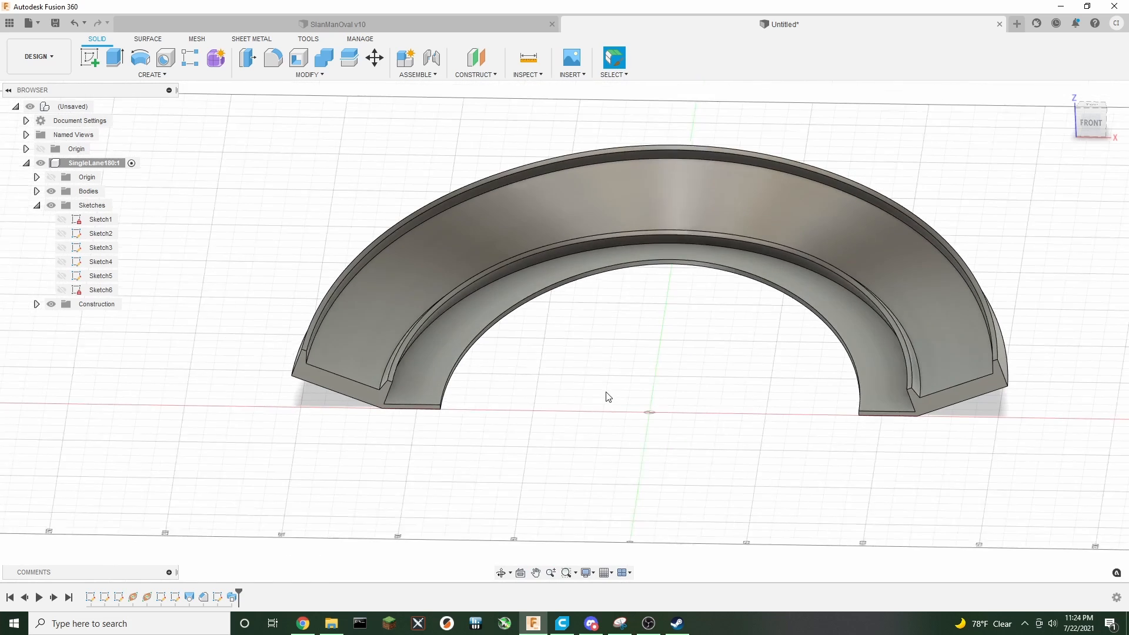
{"action": "scroll", "coordinate": [661, 321], "scroll_direction": "down", "scroll_amount": 2}
Show Sketch2 and zoom in on the track's end cross-section
{"action": "key", "text": "Escape"}
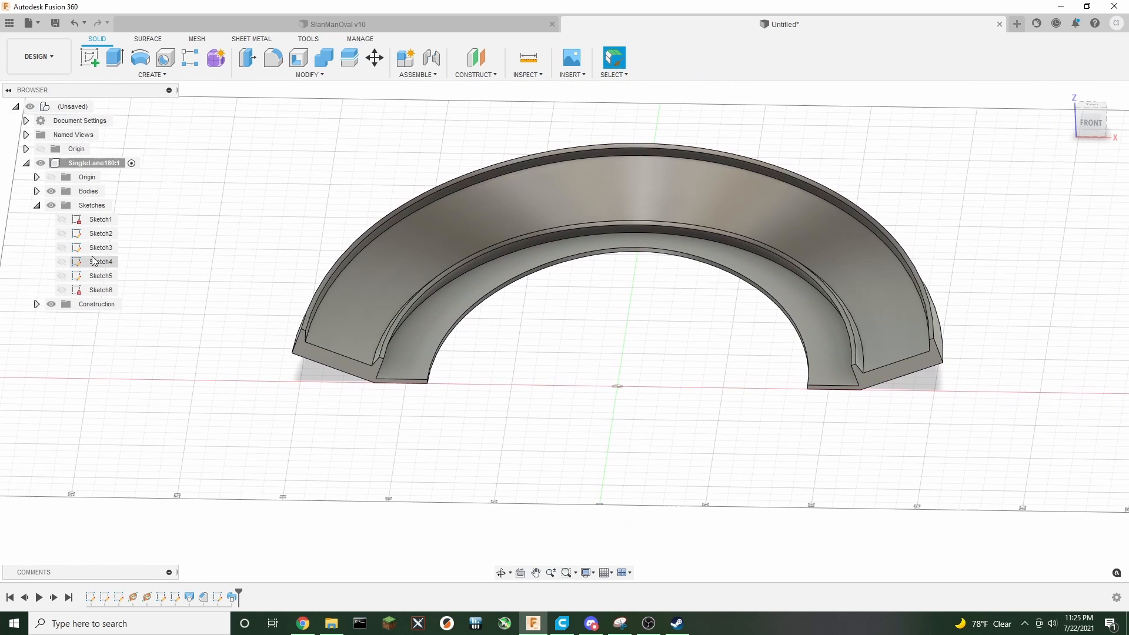
{"action": "left_click", "coordinate": [62, 233]}
{"action": "scroll", "coordinate": [376, 388], "scroll_direction": "up", "scroll_amount": 5}
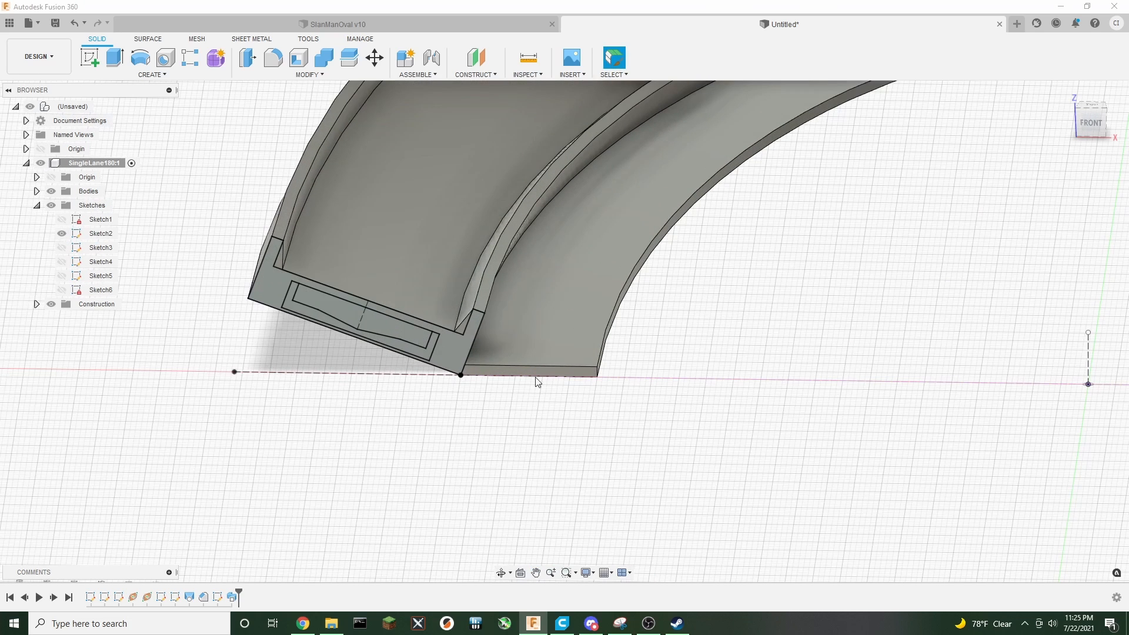
Extrude the two end-slot profiles of Sketch2 as a 34 mm cut
{"action": "left_click", "coordinate": [117, 62]}
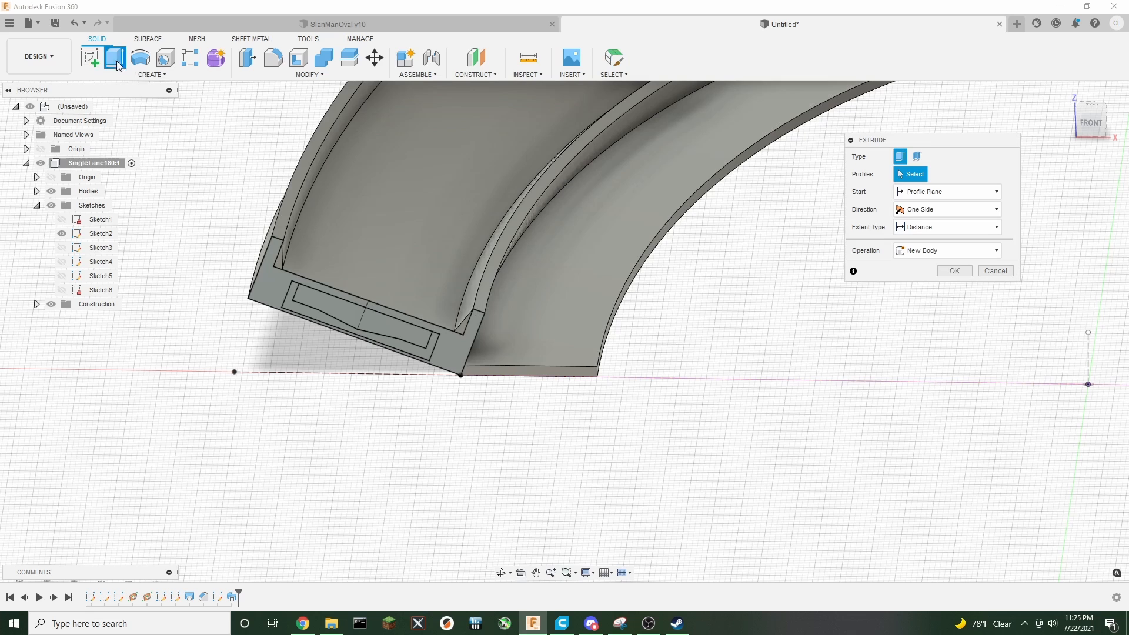
{"action": "left_click", "coordinate": [358, 314]}
{"action": "scroll", "coordinate": [651, 416], "scroll_direction": "down", "scroll_amount": 2}
{"action": "scroll", "coordinate": [651, 416], "scroll_direction": "down", "scroll_amount": 4}
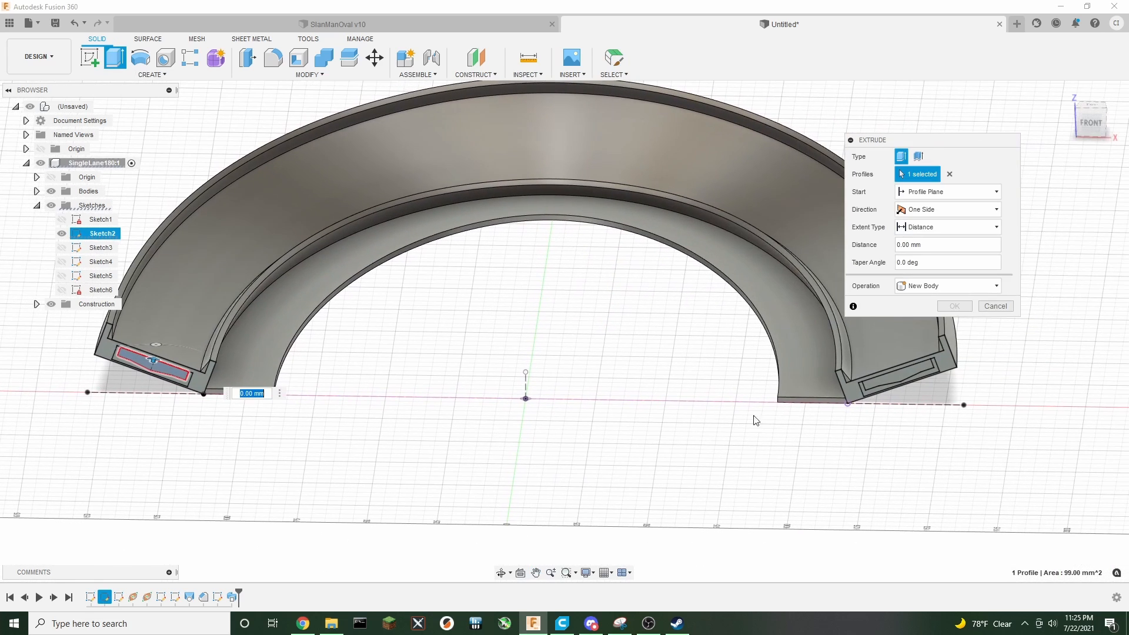
{"action": "left_click", "coordinate": [881, 385]}
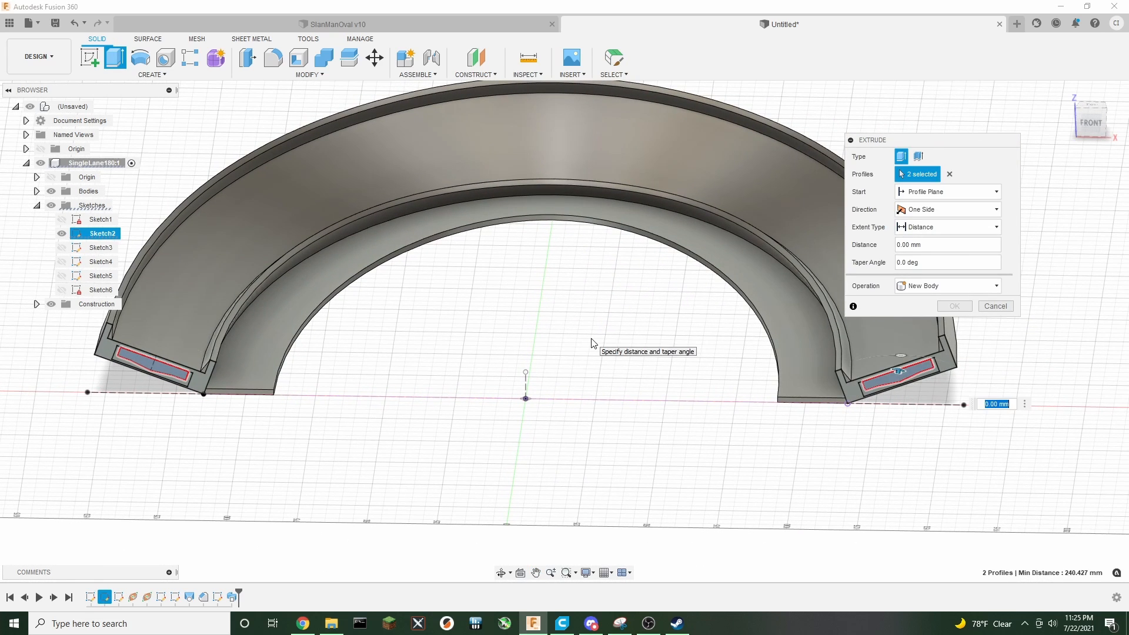
{"action": "type", "text": "3"}
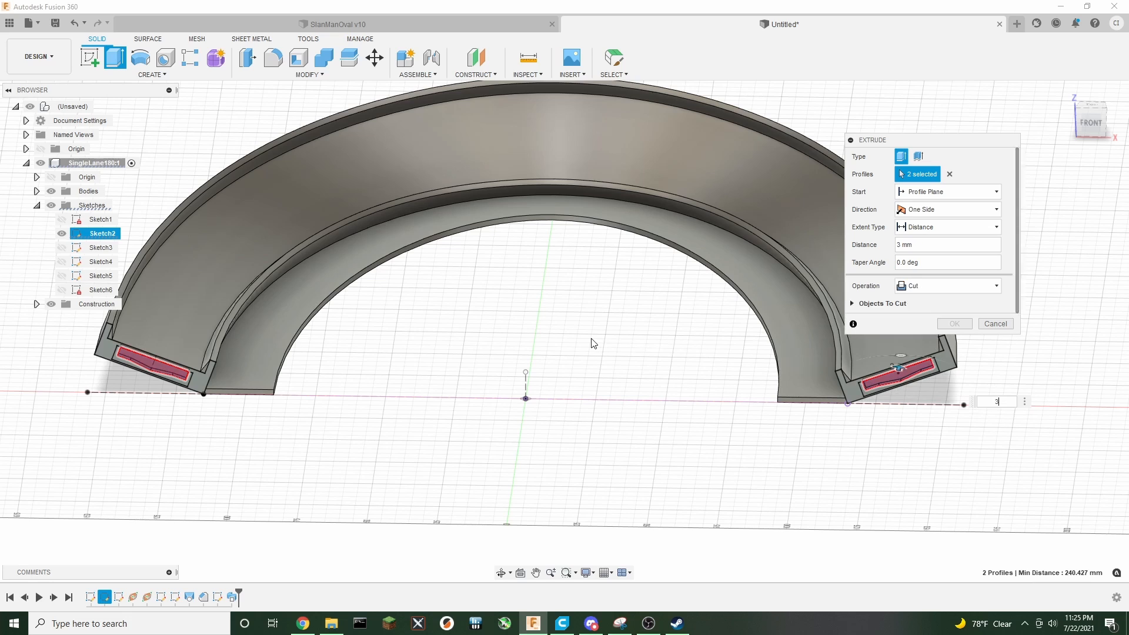
{"action": "type", "text": "4"}
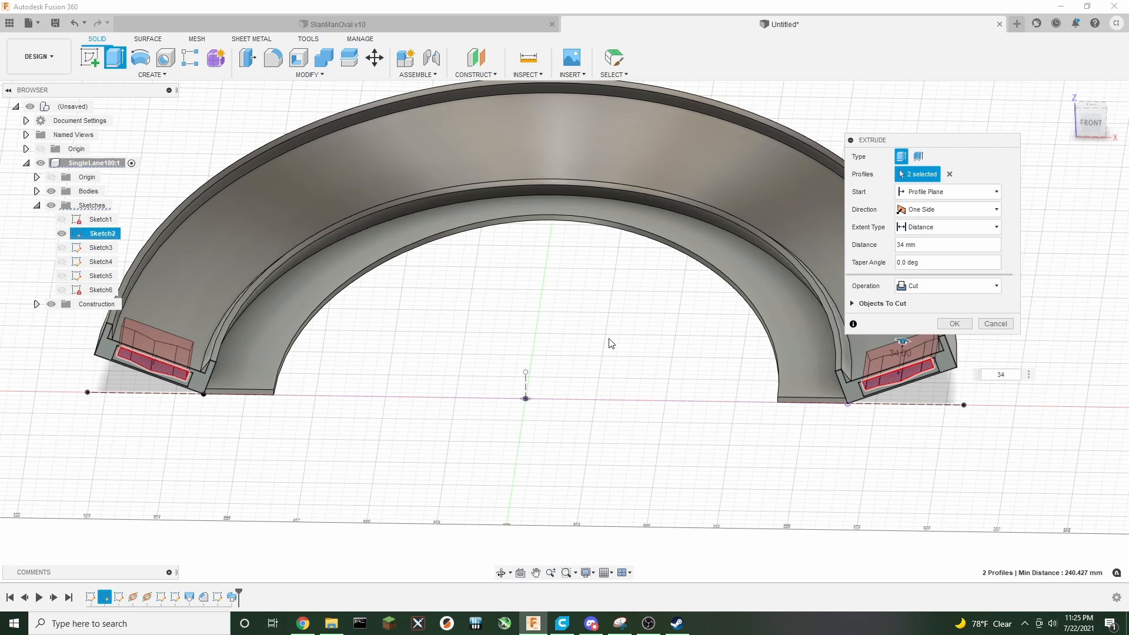
{"action": "left_click", "coordinate": [954, 323]}
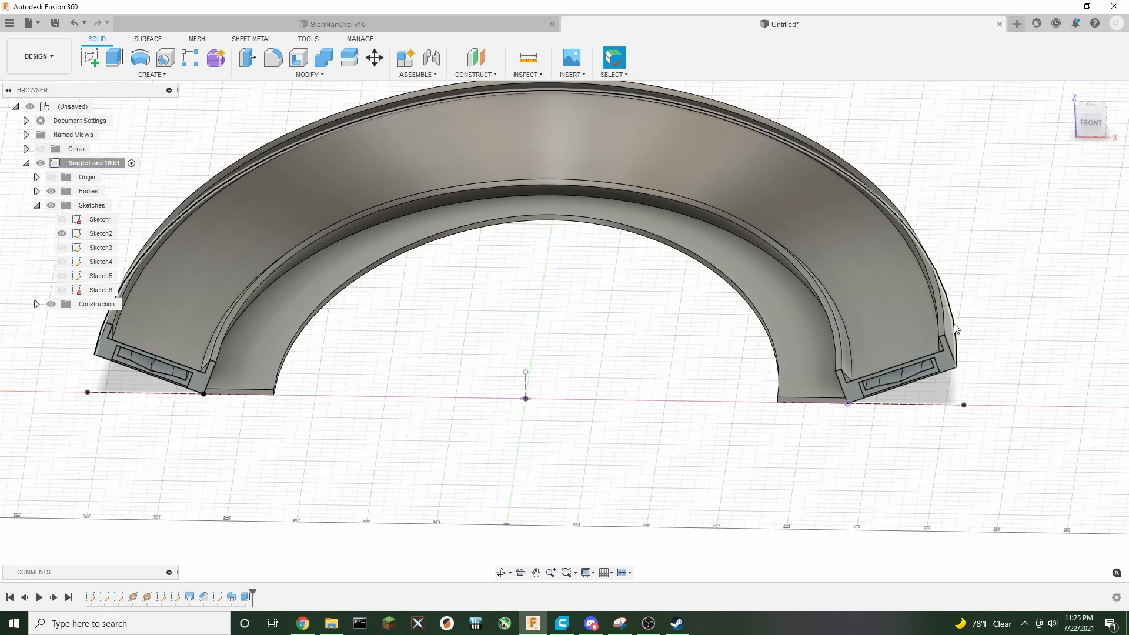
Insert, before the cut in the timeline, a 36 mm Join extrusion of the four end profiles
{"action": "mouse_move", "coordinate": [1092, 133]}
{"action": "left_mouse_down"}
{"action": "mouse_move", "coordinate": [1059, 97]}
{"action": "mouse_move", "coordinate": [1008, 94]}
{"action": "mouse_move", "coordinate": [1079, 61]}
{"action": "mouse_move", "coordinate": [1086, 138]}
{"action": "left_mouse_up"}
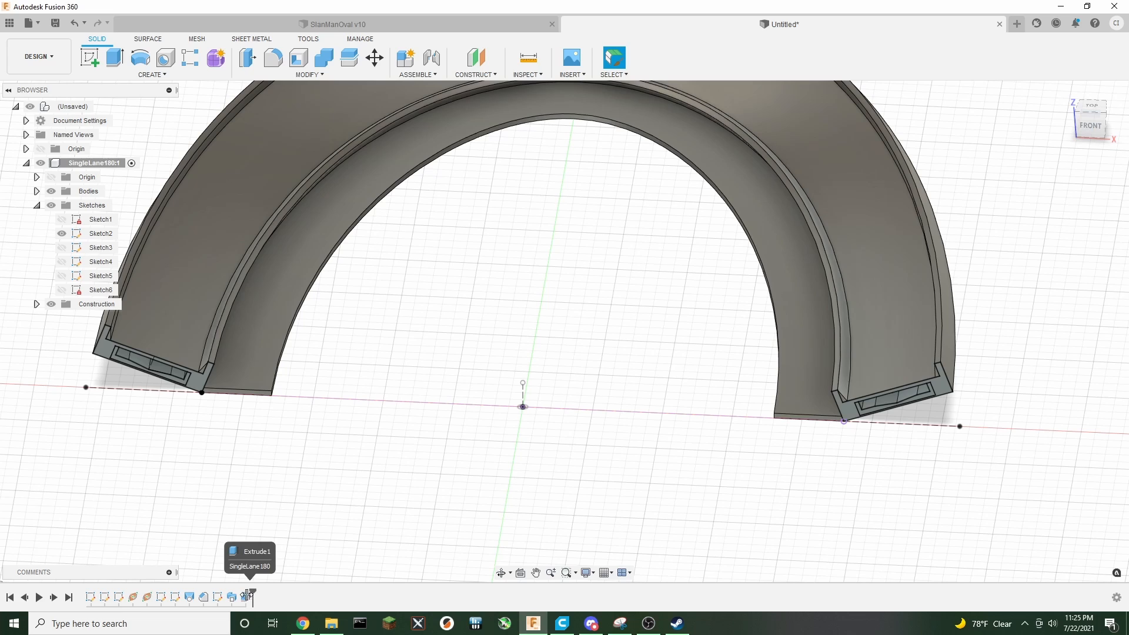
{"action": "left_click_drag", "start_coordinate": [253, 595], "coordinate": [238, 597]}
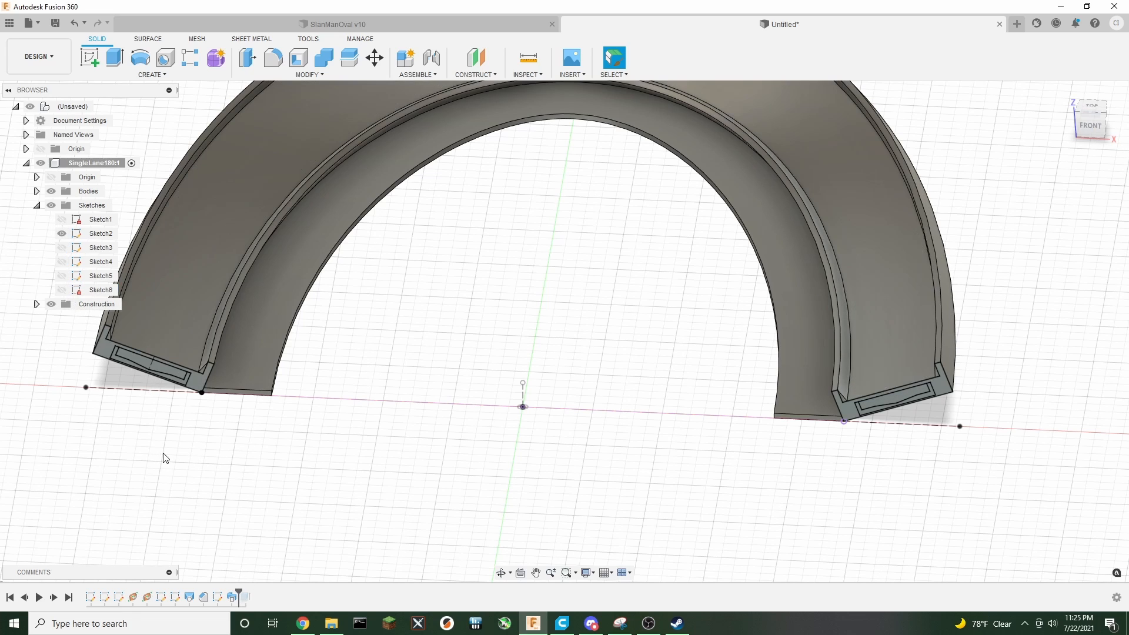
{"action": "left_click", "coordinate": [119, 66]}
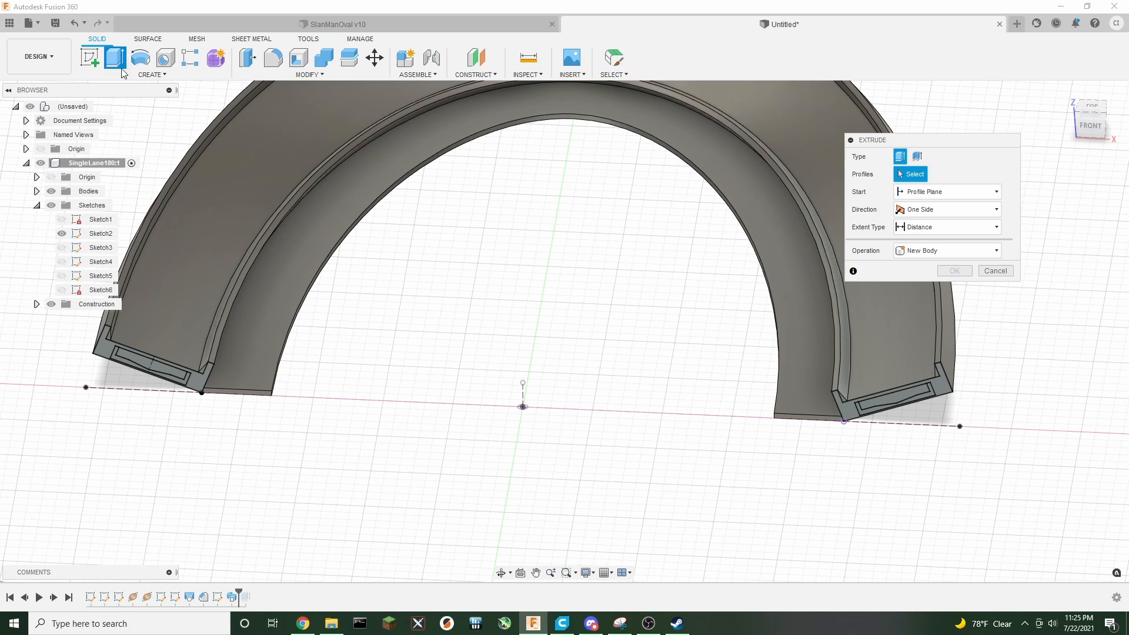
{"action": "left_click", "coordinate": [116, 358]}
{"action": "left_click", "coordinate": [127, 360]}
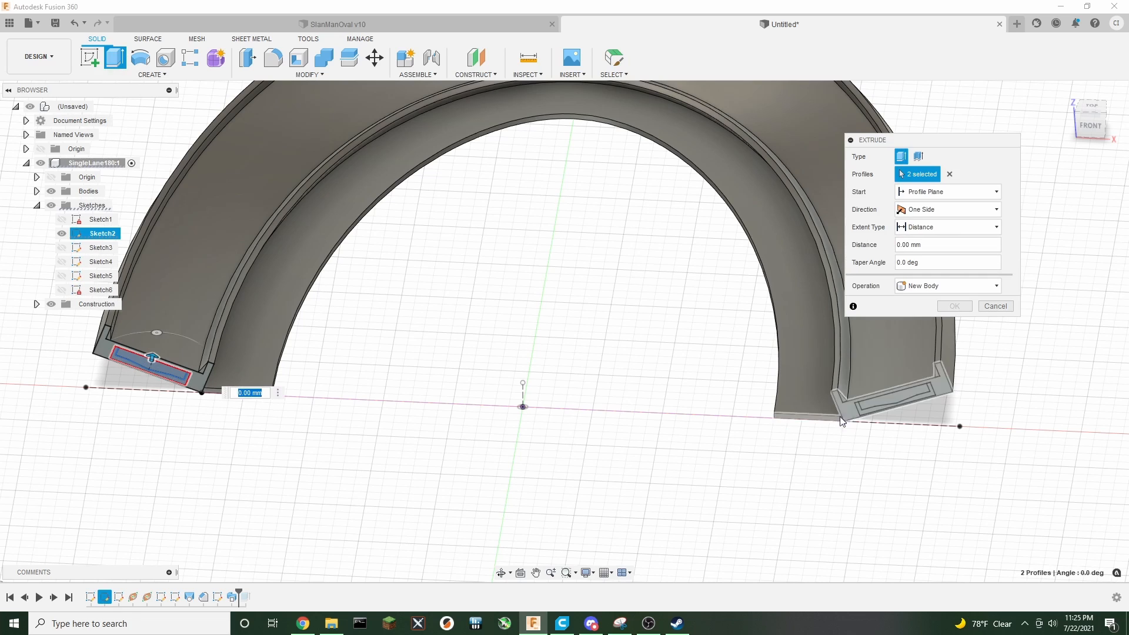
{"action": "left_click", "coordinate": [860, 413]}
{"action": "left_click", "coordinate": [871, 403]}
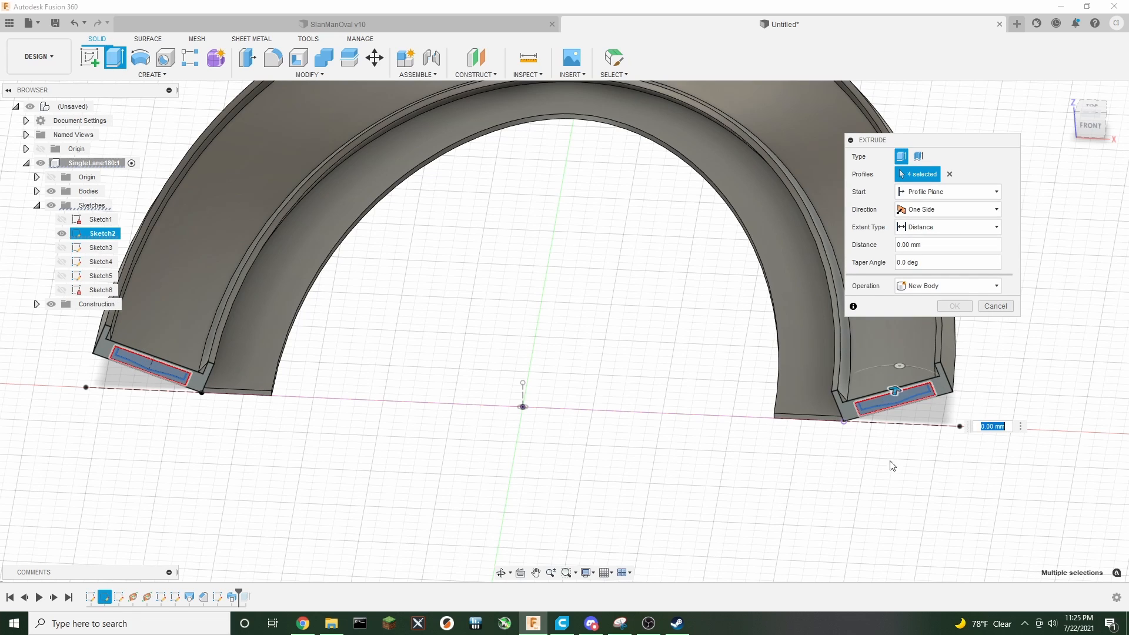
{"action": "type", "text": "36"}
{"action": "key", "text": "Return"}
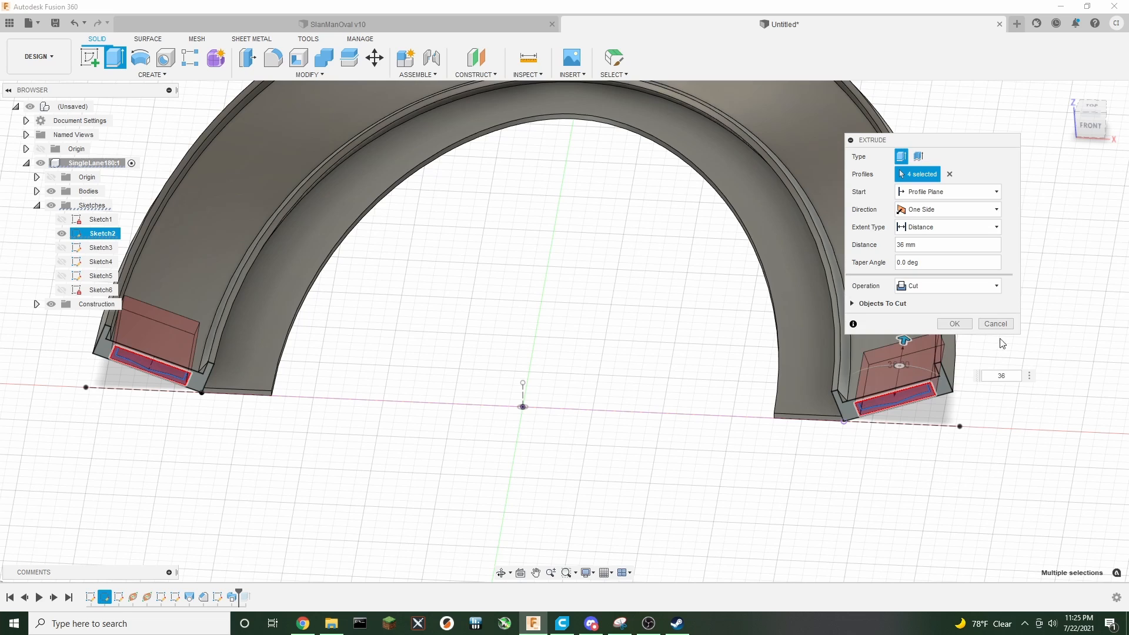
{"action": "left_click", "coordinate": [952, 287]}
{"action": "left_click", "coordinate": [946, 288]}
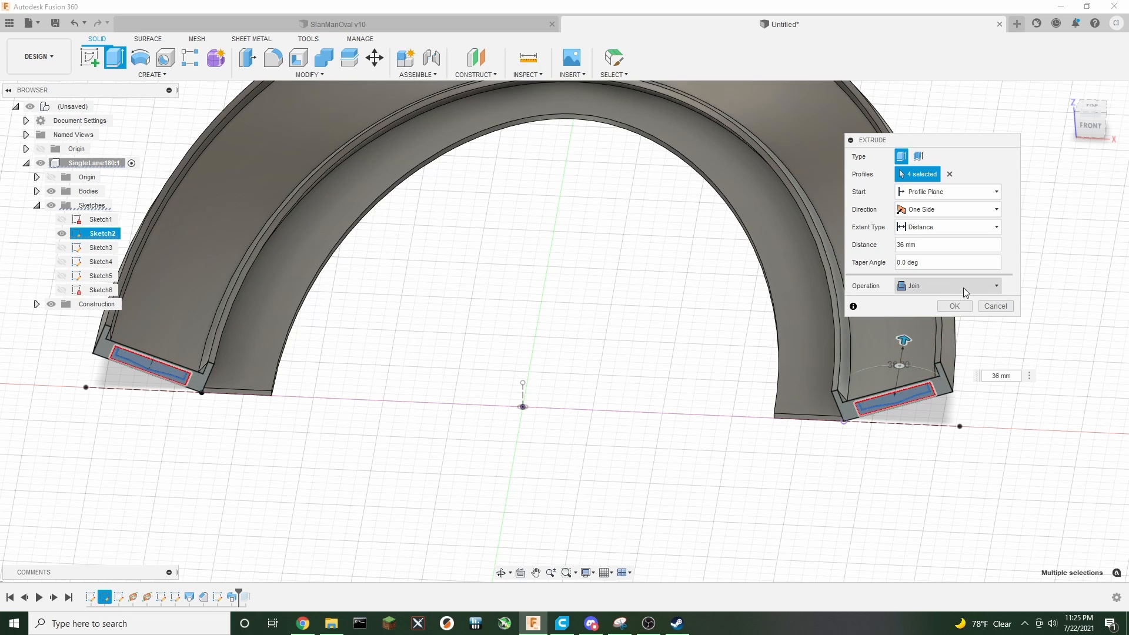
{"action": "left_click", "coordinate": [954, 306]}
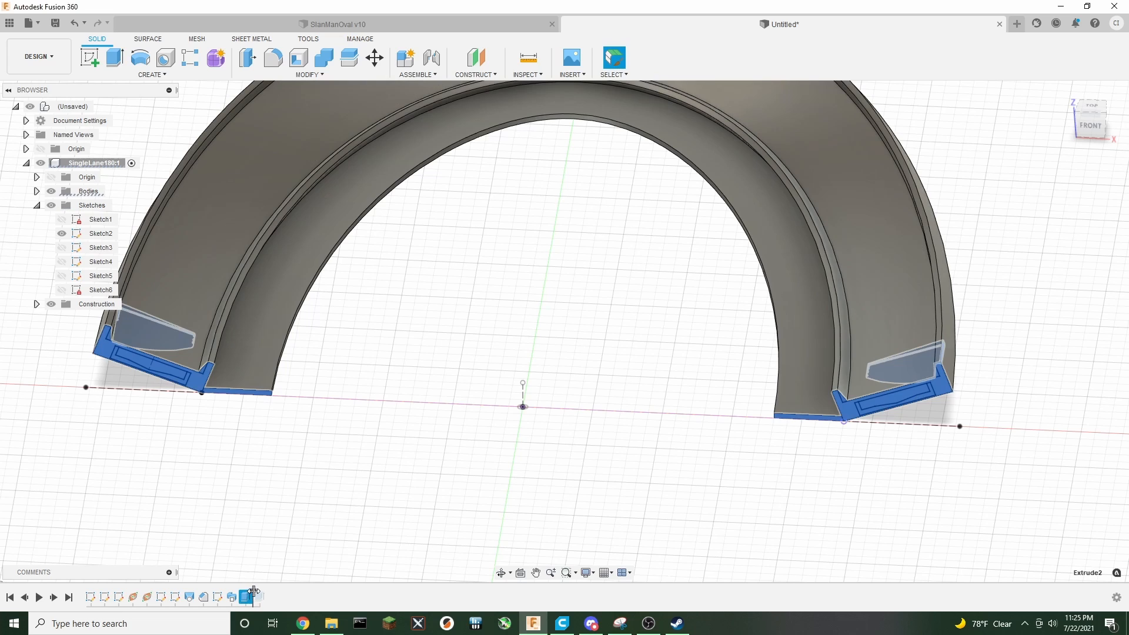
{"action": "left_click_drag", "start_coordinate": [253, 592], "coordinate": [284, 594]}
{"action": "left_click", "coordinate": [345, 539]}
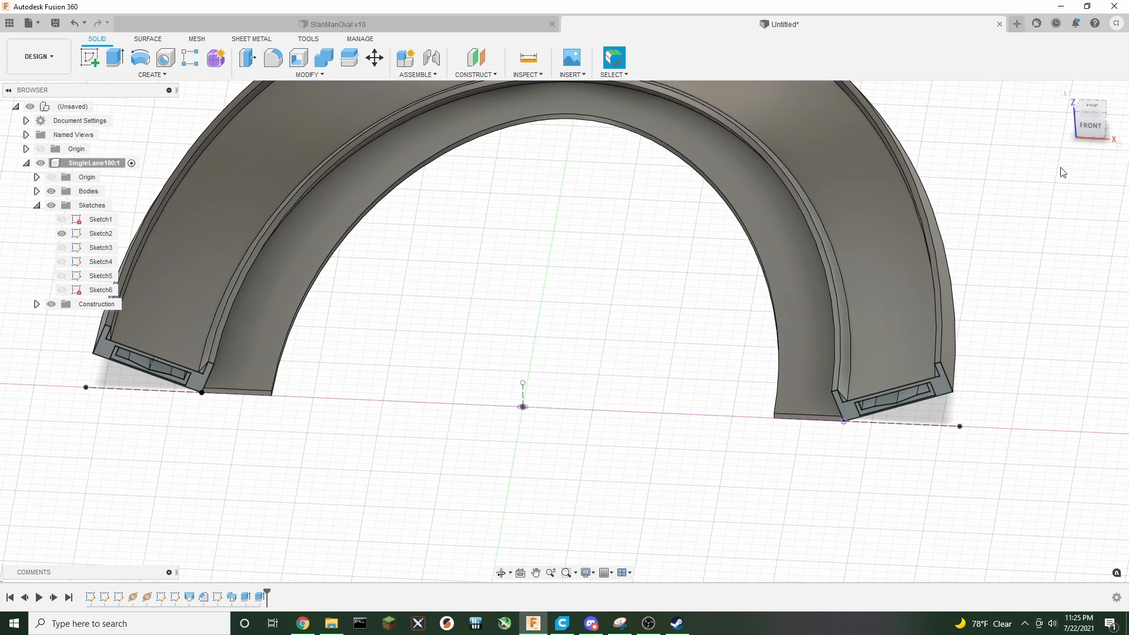
Hide Sketch2 and inspect the track from front, top and angled views
{"action": "left_click_drag", "start_coordinate": [1090, 125], "coordinate": [1031, 138]}
{"action": "left_click_drag", "start_coordinate": [1032, 97], "coordinate": [1094, 150]}
{"action": "left_click", "coordinate": [62, 234]}
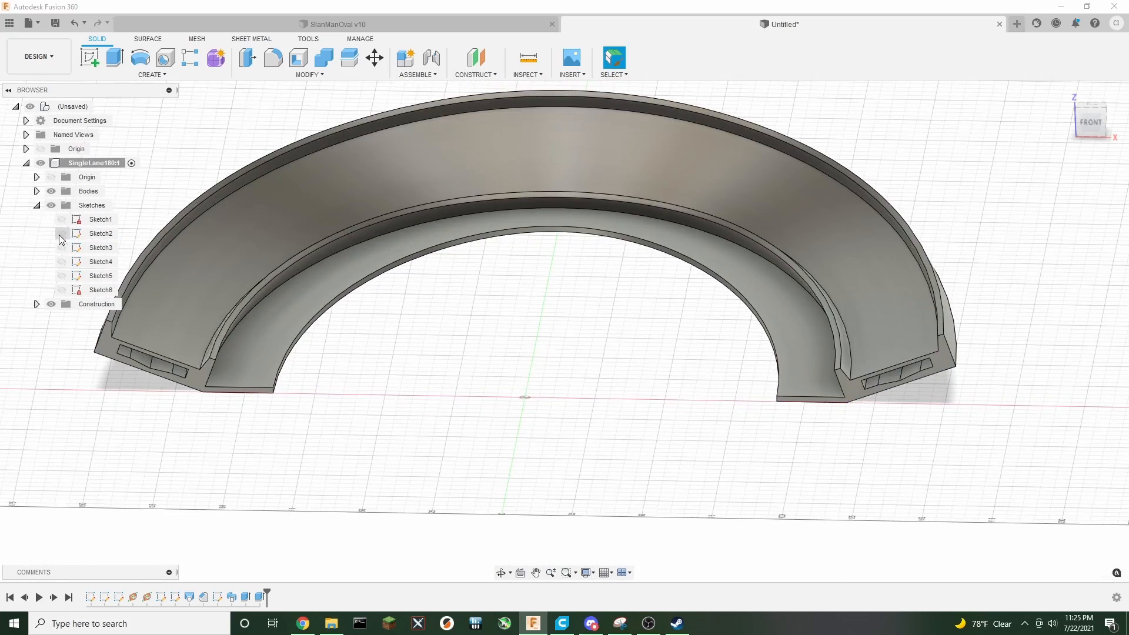
{"action": "scroll", "coordinate": [446, 358], "scroll_direction": "down", "scroll_amount": 3}
{"action": "middle_click_drag", "start_coordinate": [517, 320], "coordinate": [558, 390]}
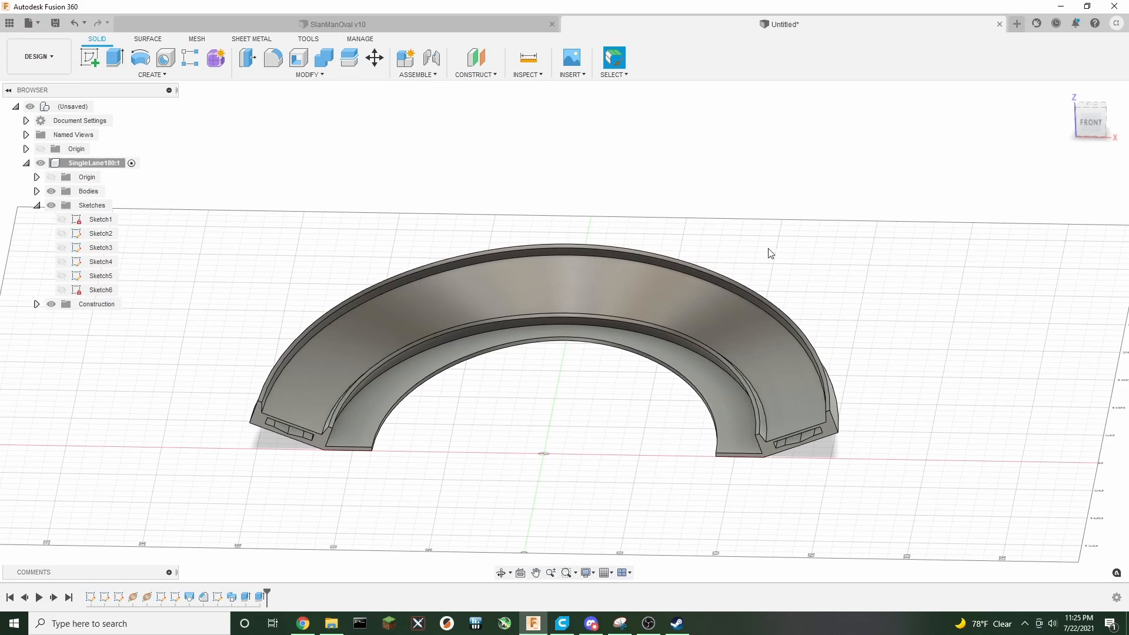
{"action": "left_click_drag", "start_coordinate": [1090, 128], "coordinate": [1061, 171]}
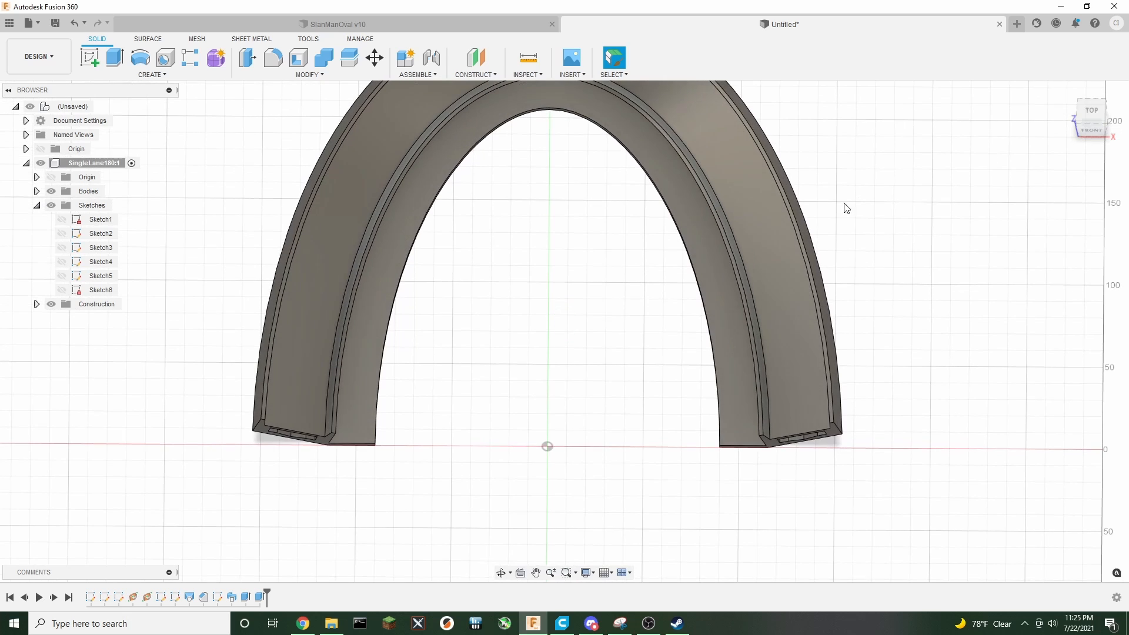
{"action": "scroll", "coordinate": [807, 208], "scroll_direction": "down", "scroll_amount": 3}
{"action": "middle_click_drag", "start_coordinate": [623, 227], "coordinate": [577, 297]}
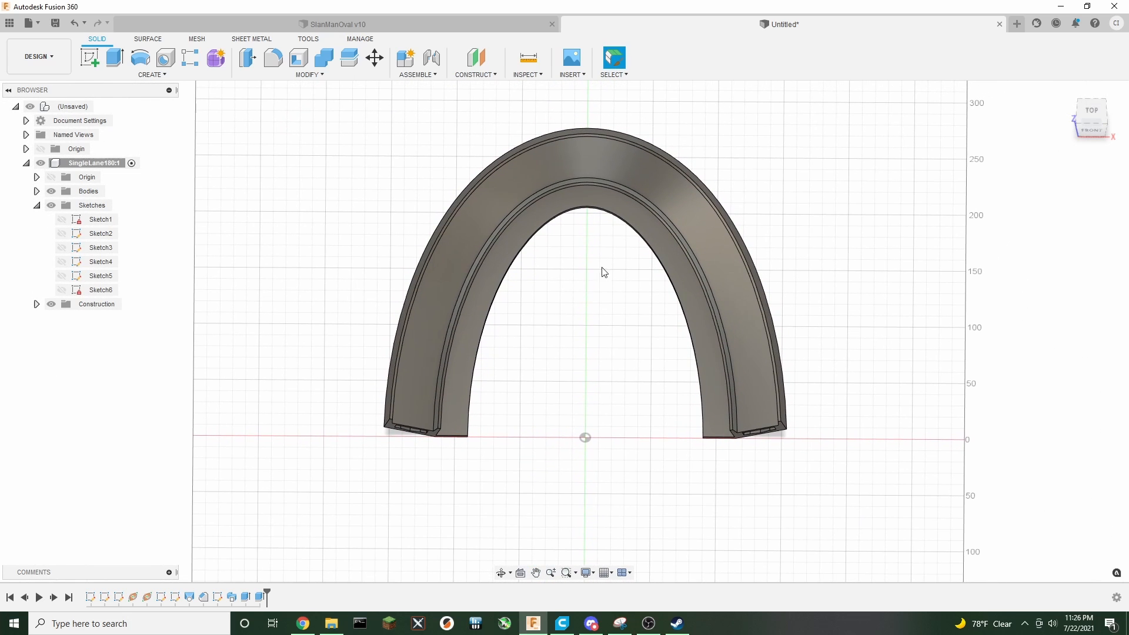
{"action": "left_click", "coordinate": [1098, 133]}
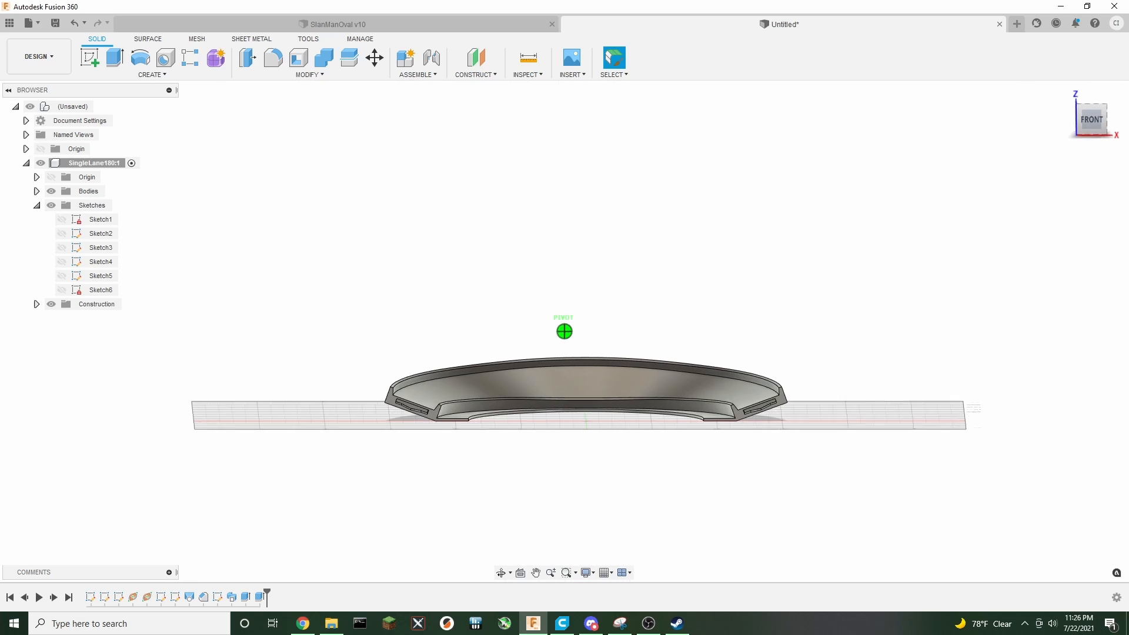
{"action": "mouse_move", "coordinate": [1095, 129]}
{"action": "left_mouse_down"}
{"action": "mouse_move", "coordinate": [1091, 177]}
{"action": "mouse_move", "coordinate": [1121, 134]}
{"action": "mouse_move", "coordinate": [1093, 177]}
{"action": "mouse_move", "coordinate": [1090, 96]}
{"action": "mouse_move", "coordinate": [1090, 179]}
{"action": "mouse_move", "coordinate": [1093, 121]}
{"action": "mouse_move", "coordinate": [1104, 123]}
{"action": "mouse_move", "coordinate": [1094, 150]}
{"action": "left_mouse_up"}
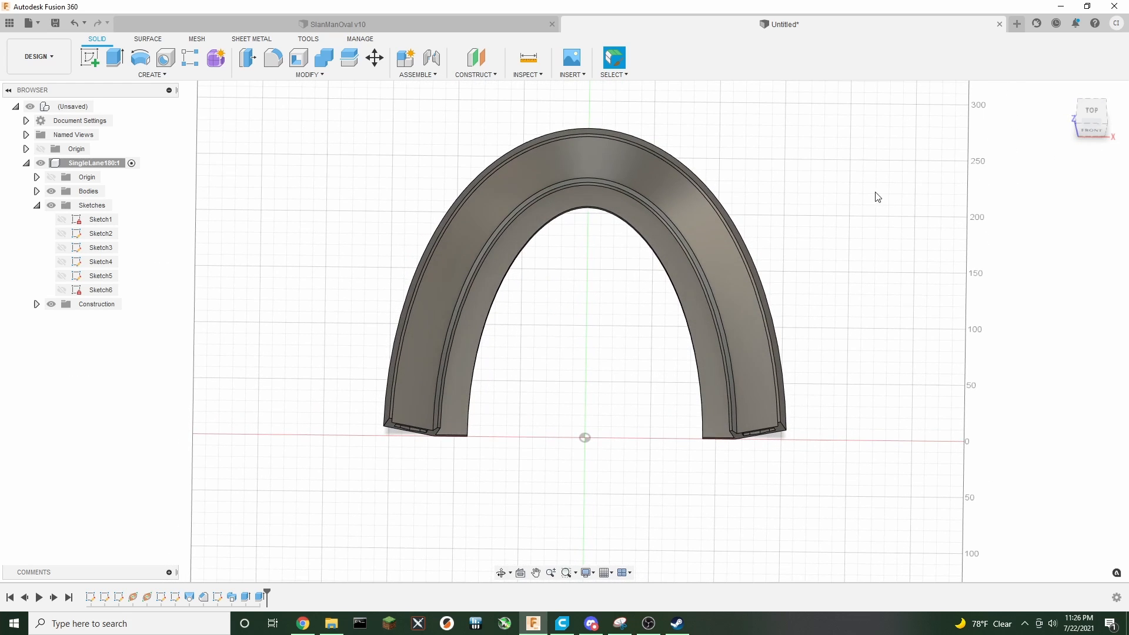
{"action": "middle_click_drag", "start_coordinate": [857, 193], "coordinate": [740, 221]}
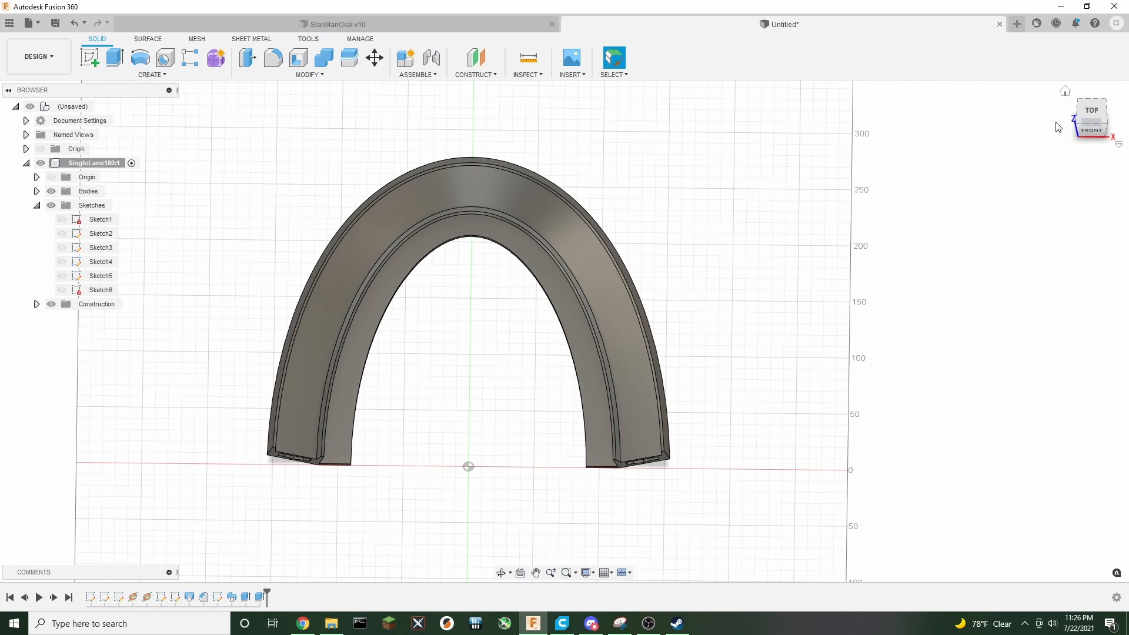
{"action": "left_click", "coordinate": [1094, 135]}
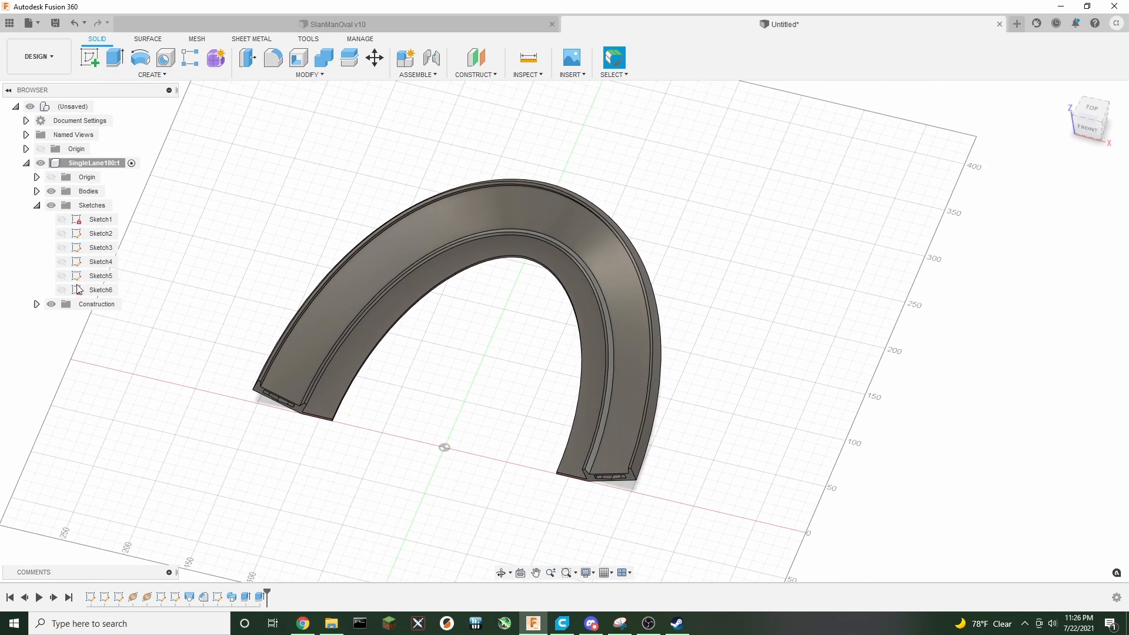
Show the construction planes Plane1 and Plane2
{"action": "left_click", "coordinate": [36, 304]}
{"action": "left_click", "coordinate": [62, 318]}
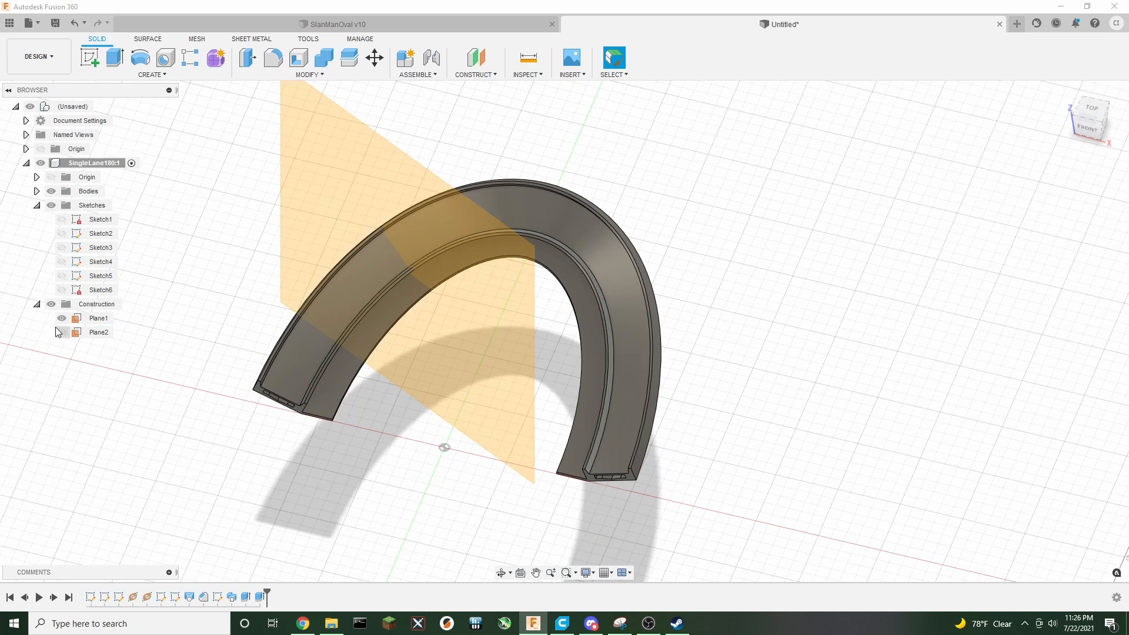
{"action": "left_click", "coordinate": [61, 332]}
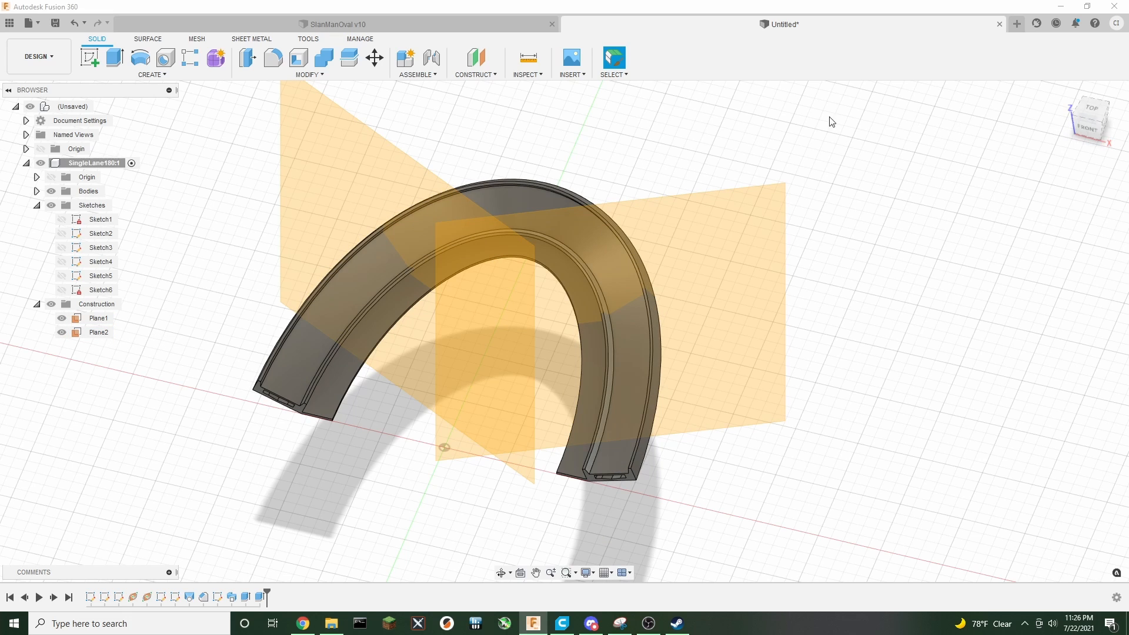
Split the track body along Plane2
{"action": "left_click", "coordinate": [323, 80]}
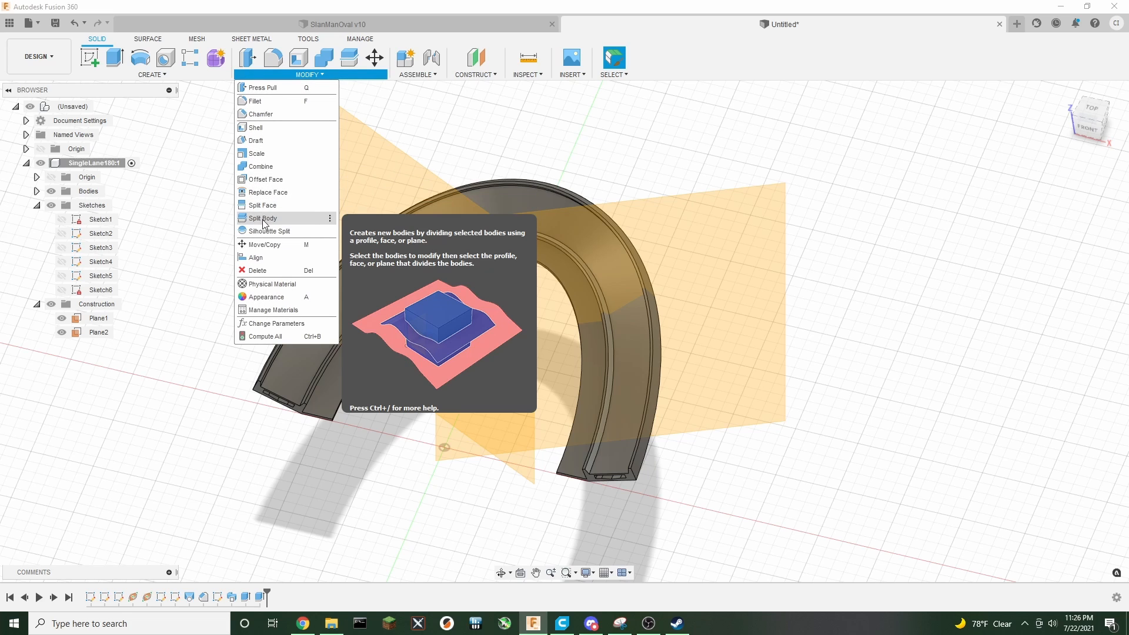
{"action": "left_click", "coordinate": [263, 218]}
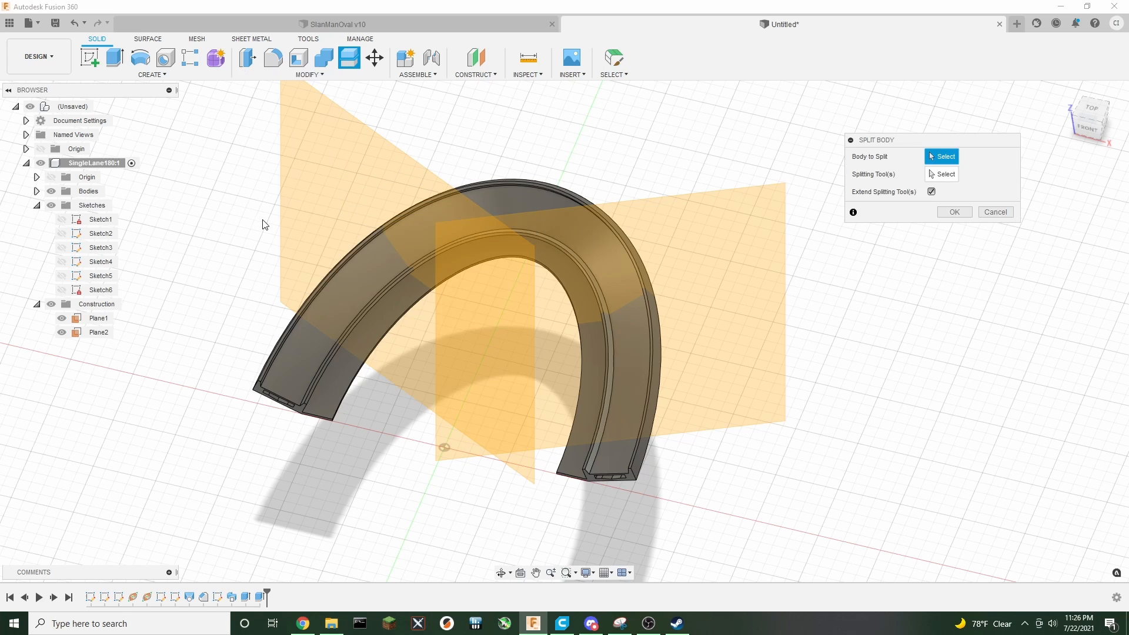
{"action": "left_click", "coordinate": [526, 194]}
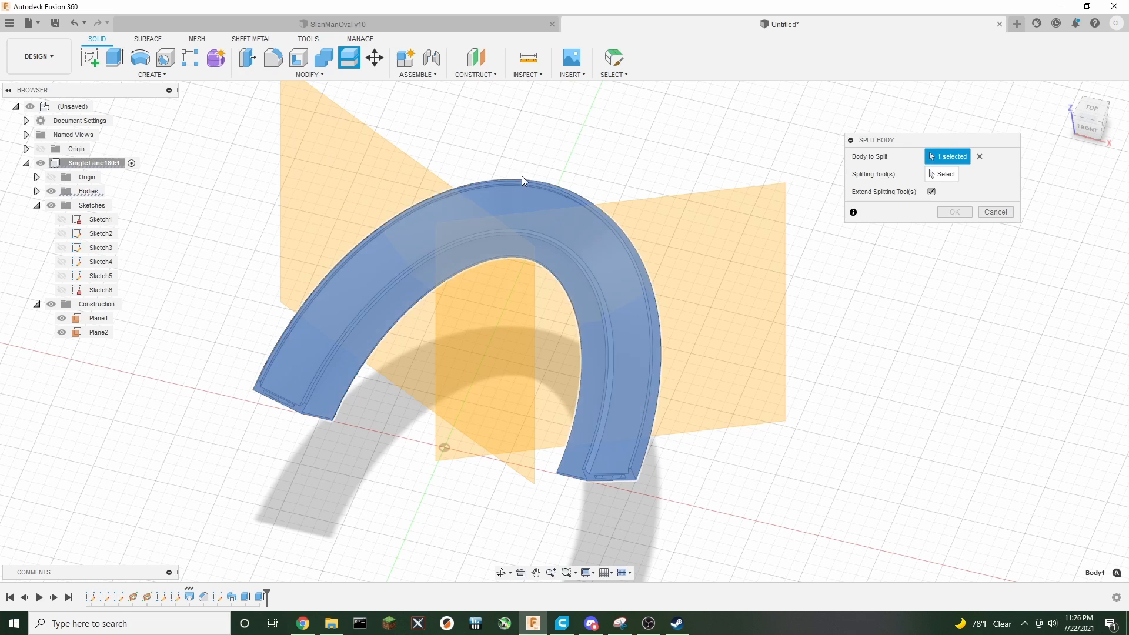
{"action": "left_click", "coordinate": [942, 175]}
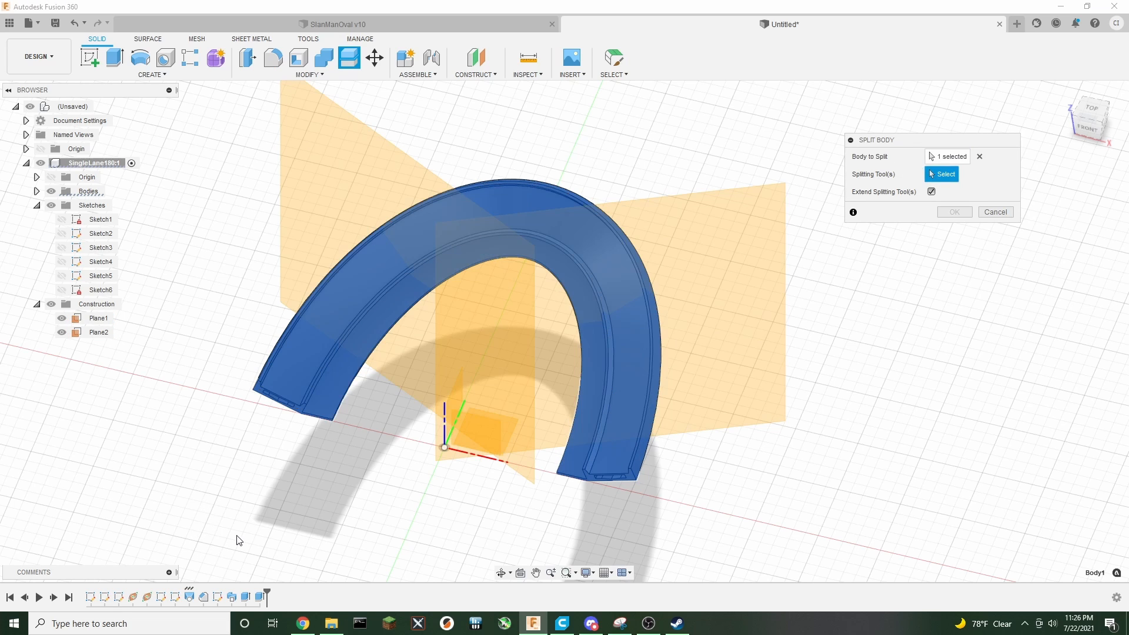
{"action": "left_click", "coordinate": [458, 395]}
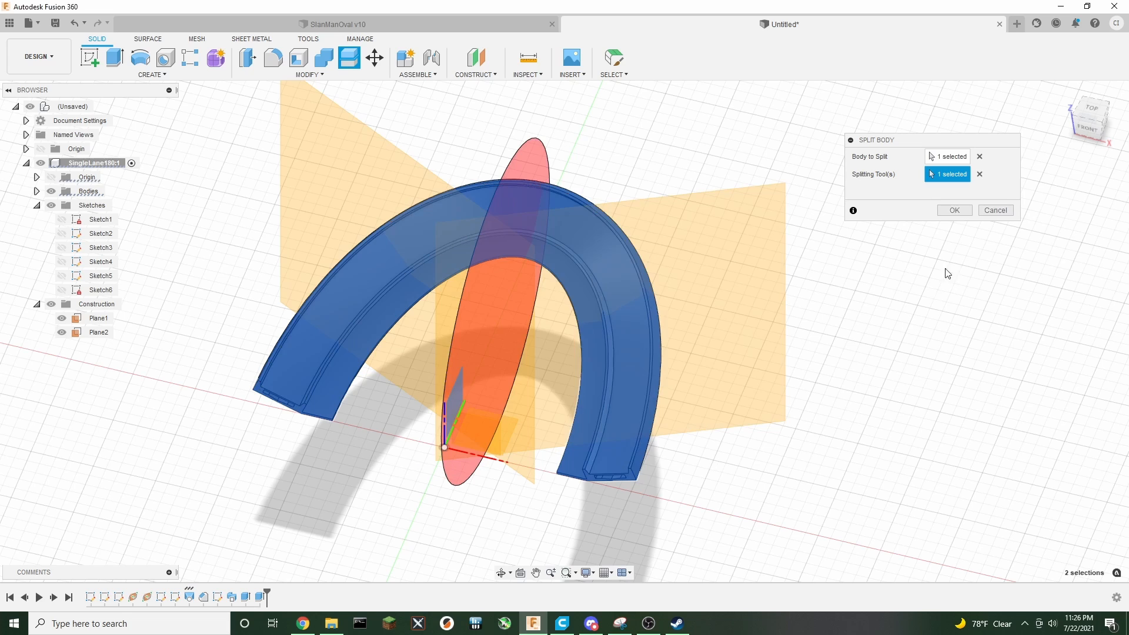
{"action": "left_click", "coordinate": [954, 210]}
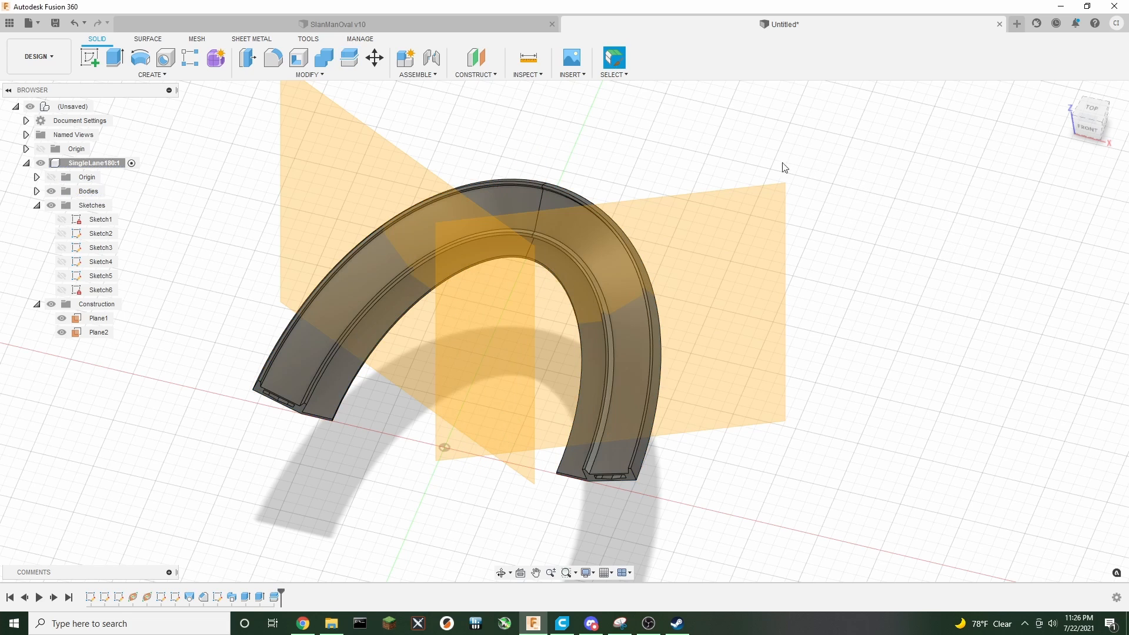
Split the remaining larger track piece along Plane1
{"action": "left_click", "coordinate": [355, 64]}
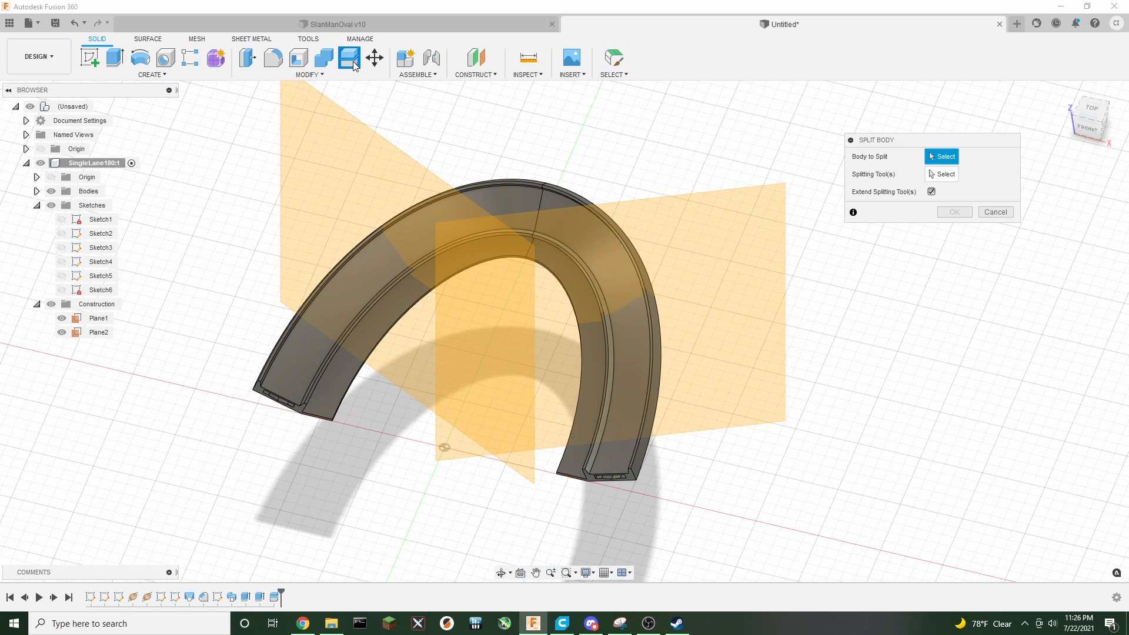
{"action": "left_click", "coordinate": [509, 191]}
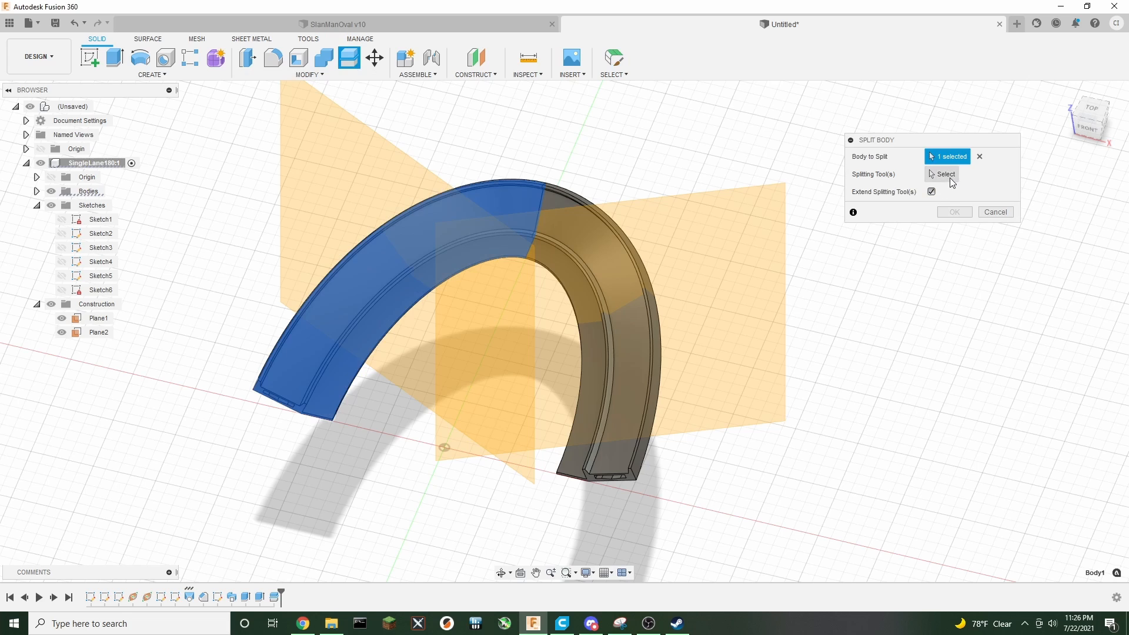
{"action": "left_click", "coordinate": [361, 171]}
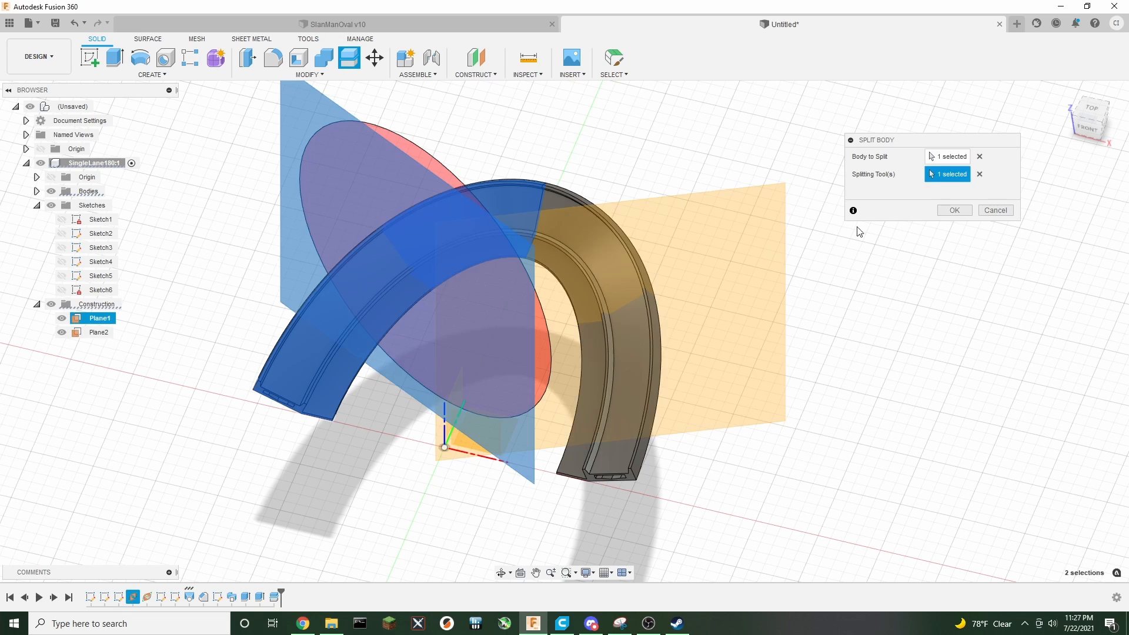
{"action": "left_click", "coordinate": [952, 210]}
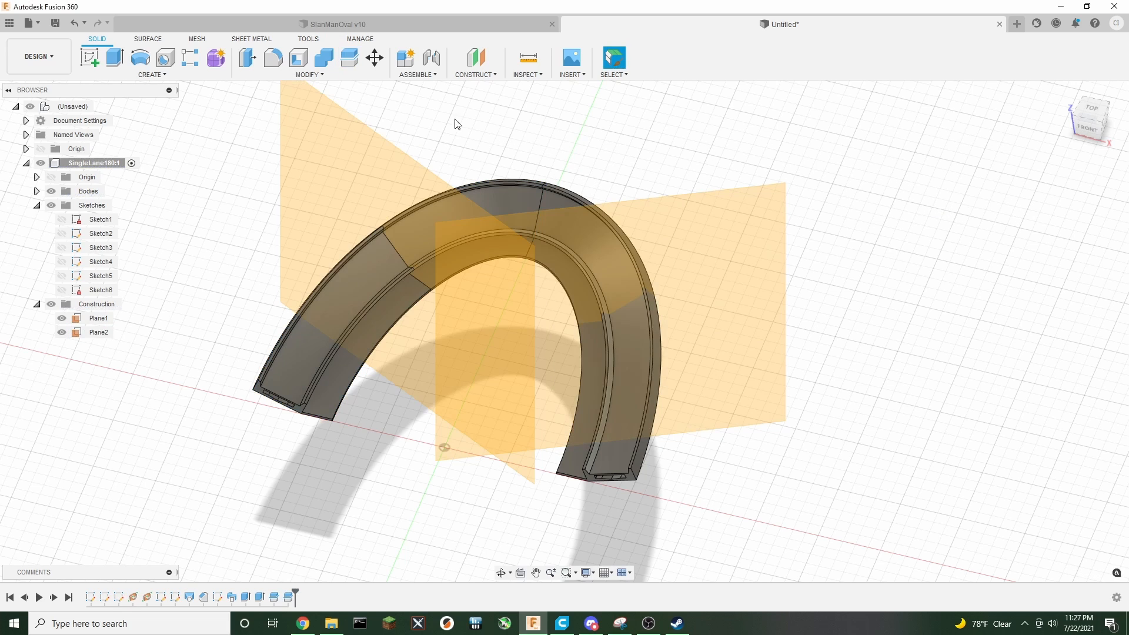
Split the right-hand track piece along Plane2
{"action": "left_click", "coordinate": [348, 57]}
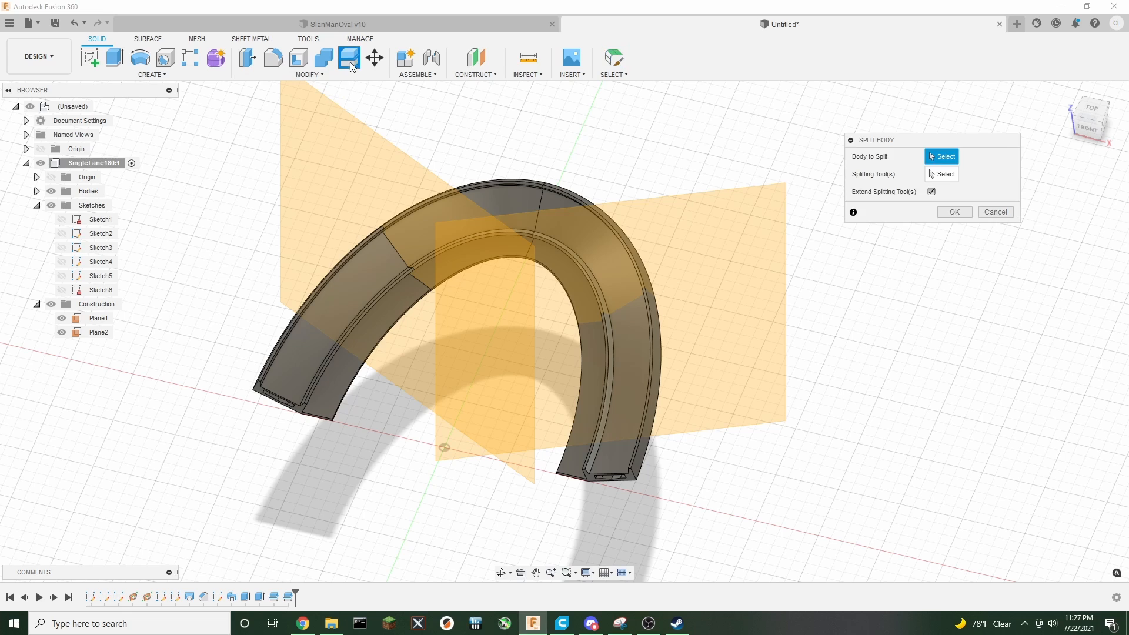
{"action": "left_click", "coordinate": [565, 198]}
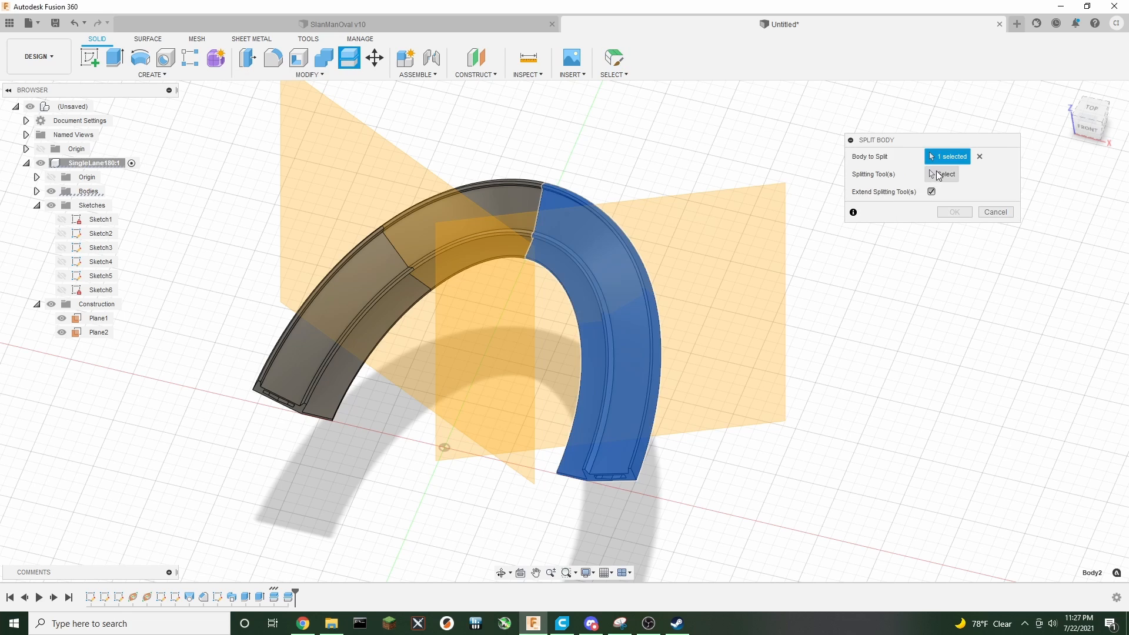
{"action": "left_click", "coordinate": [770, 235]}
{"action": "left_click", "coordinate": [948, 212]}
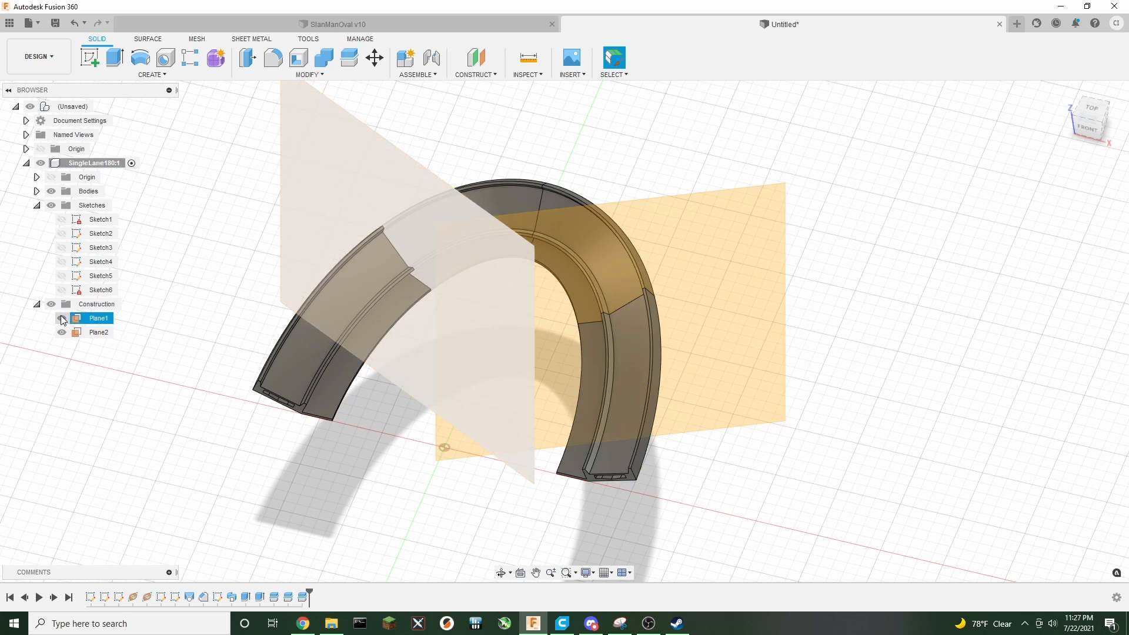
Hide the construction planes and view the track from the front
{"action": "left_click", "coordinate": [52, 304]}
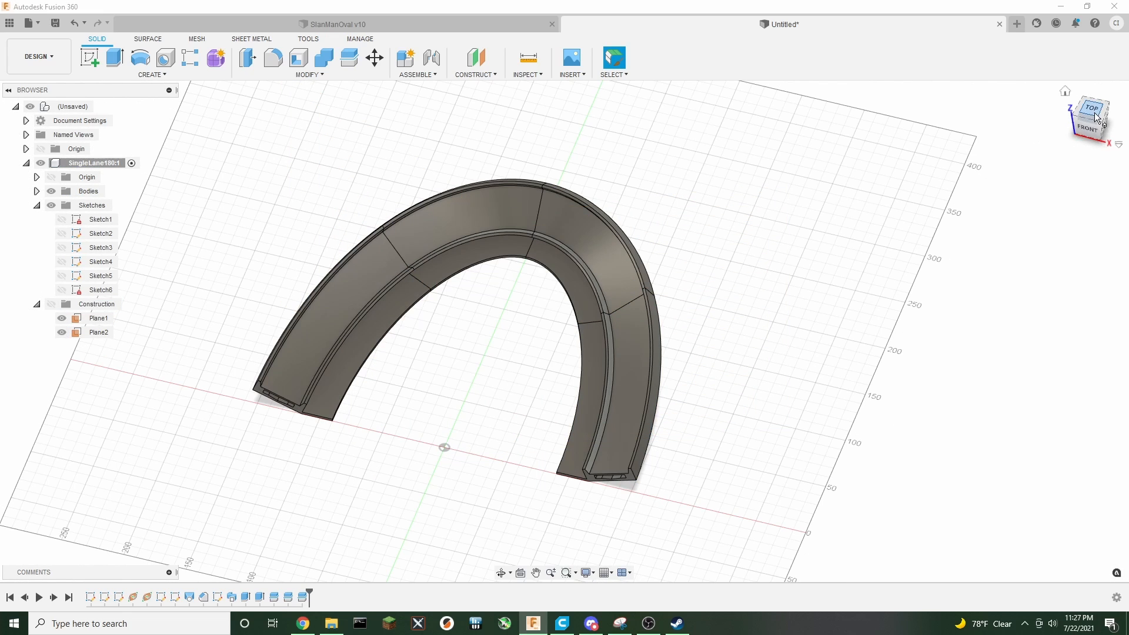
{"action": "mouse_move", "coordinate": [1089, 133]}
{"action": "left_mouse_down"}
{"action": "mouse_move", "coordinate": [1119, 169]}
{"action": "mouse_move", "coordinate": [1128, 81]}
{"action": "mouse_move", "coordinate": [1112, 81]}
{"action": "mouse_move", "coordinate": [1060, 142]}
{"action": "mouse_move", "coordinate": [1067, 108]}
{"action": "mouse_move", "coordinate": [1089, 106]}
{"action": "mouse_move", "coordinate": [1071, 134]}
{"action": "mouse_move", "coordinate": [1056, 130]}
{"action": "mouse_move", "coordinate": [1063, 112]}
{"action": "mouse_move", "coordinate": [1076, 116]}
{"action": "left_mouse_up"}
{"action": "scroll", "coordinate": [212, 393], "scroll_direction": "up", "scroll_amount": 5}
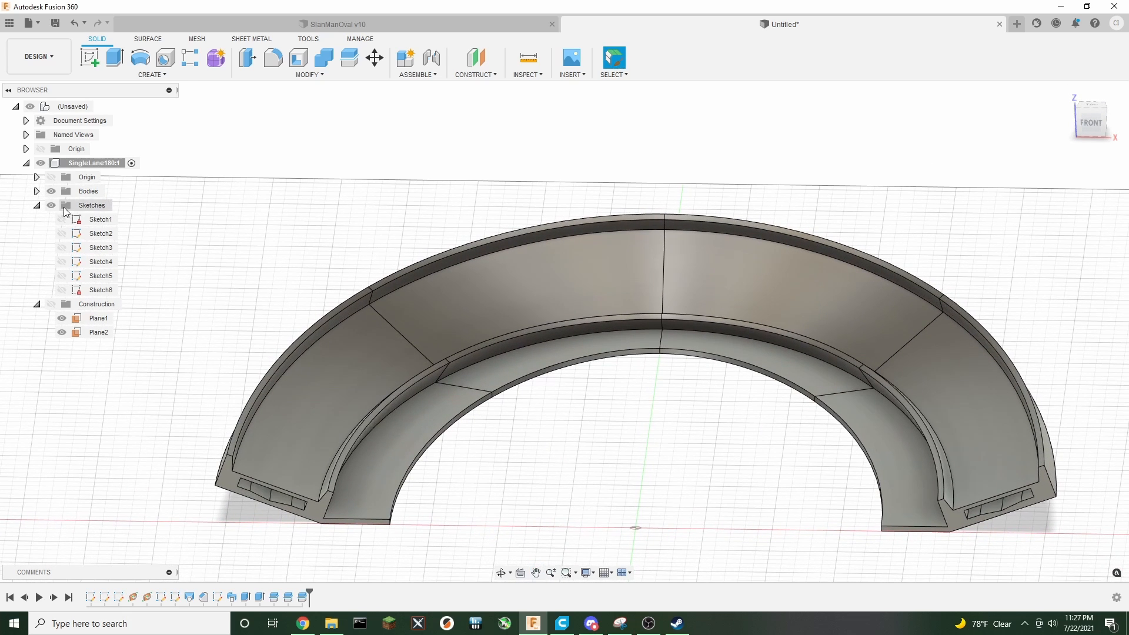
Rename Body3 as LeftEntry and Body2 as RightEntry
{"action": "left_click", "coordinate": [36, 192]}
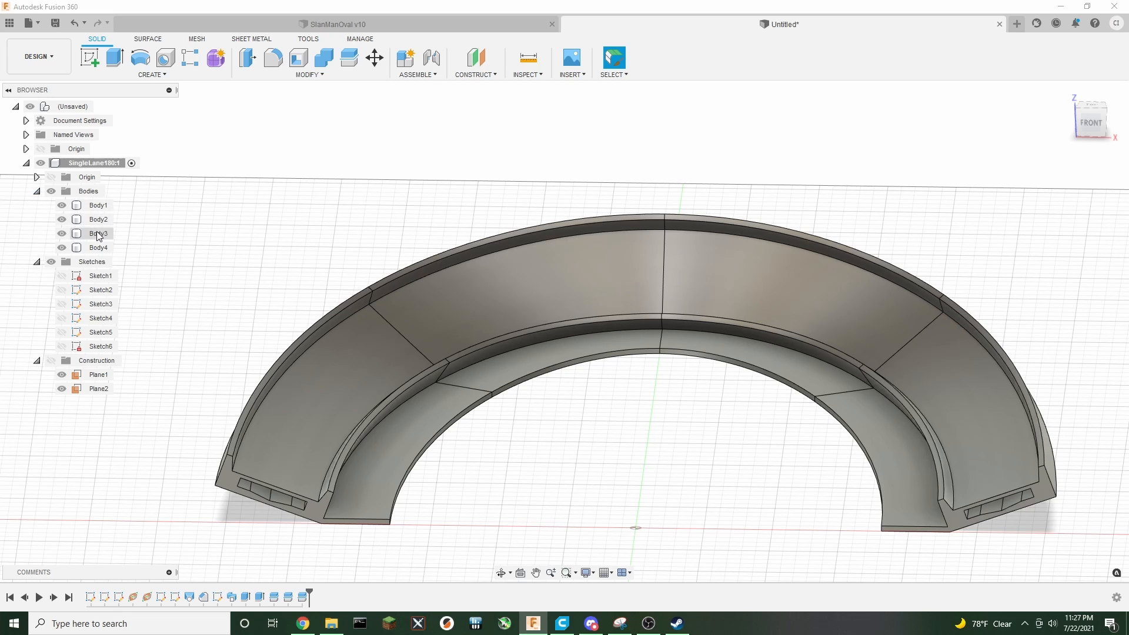
{"action": "left_click", "coordinate": [98, 234]}
{"action": "double_click", "coordinate": [100, 234]}
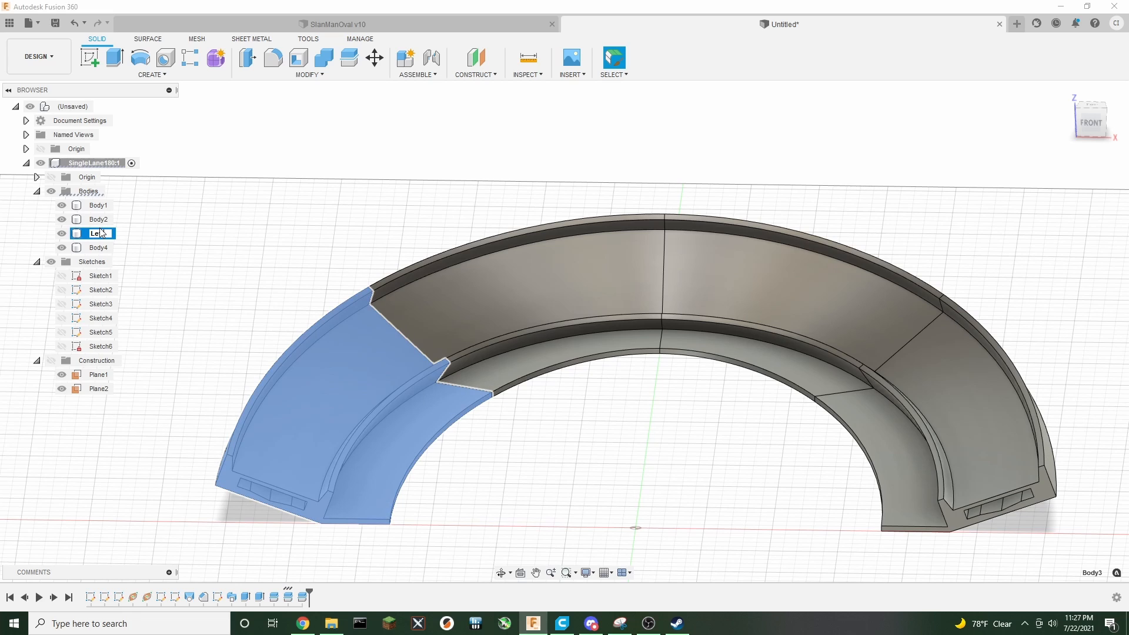
{"action": "key", "text": "Return"}
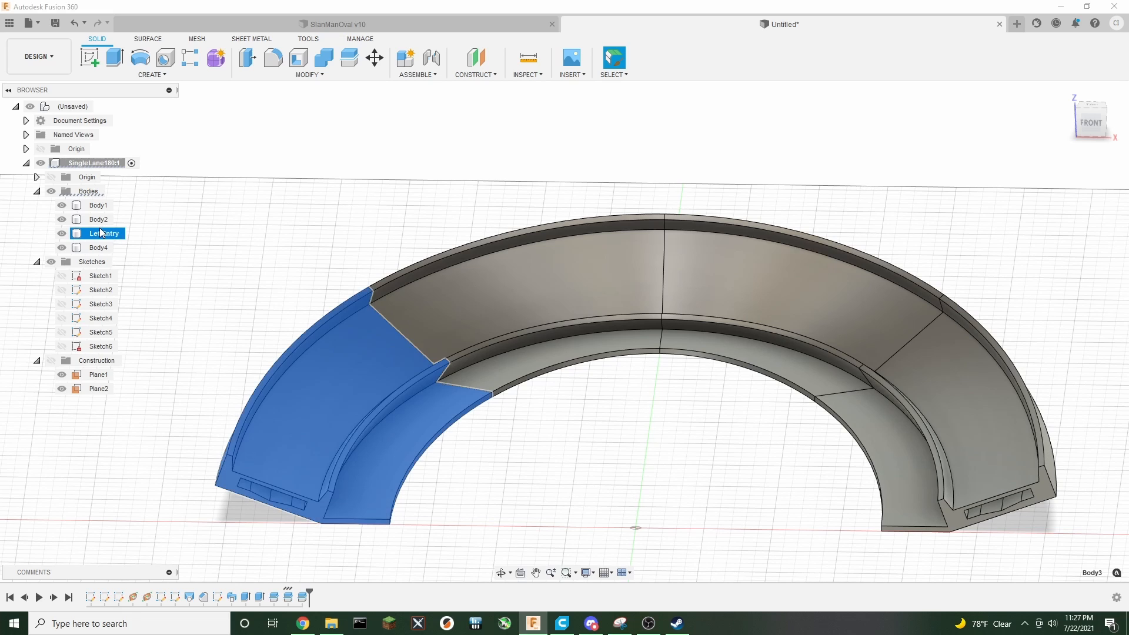
{"action": "double_click", "coordinate": [101, 219]}
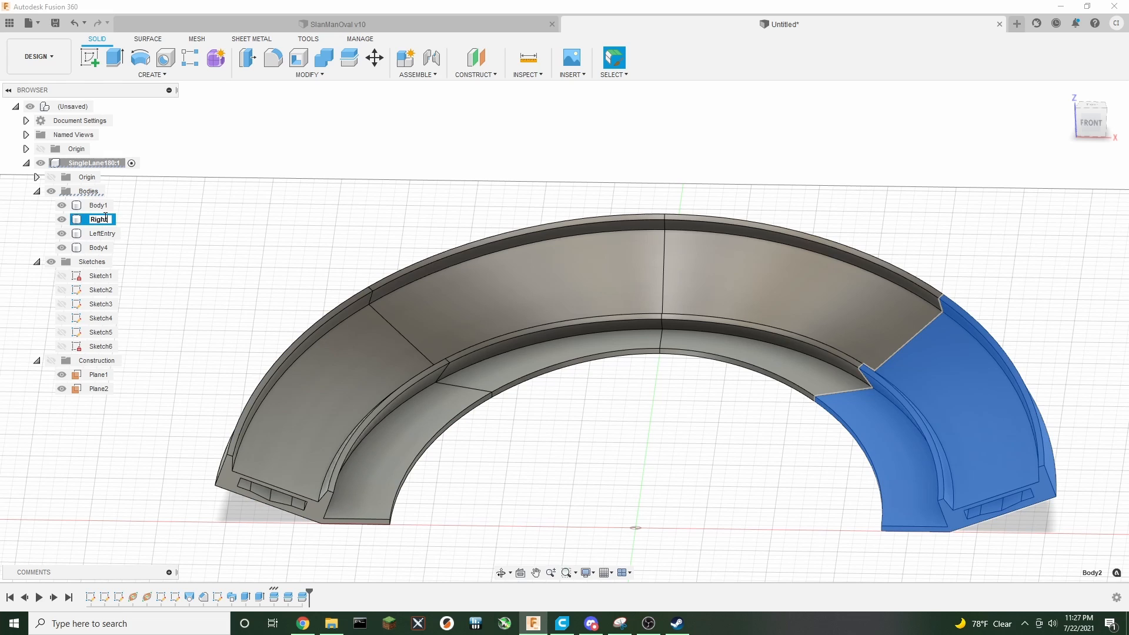
{"action": "key", "text": "Return"}
Rename Body1 as LeftBack and Body4 as RightBack
{"action": "left_click", "coordinate": [97, 211]}
{"action": "double_click", "coordinate": [97, 209]}
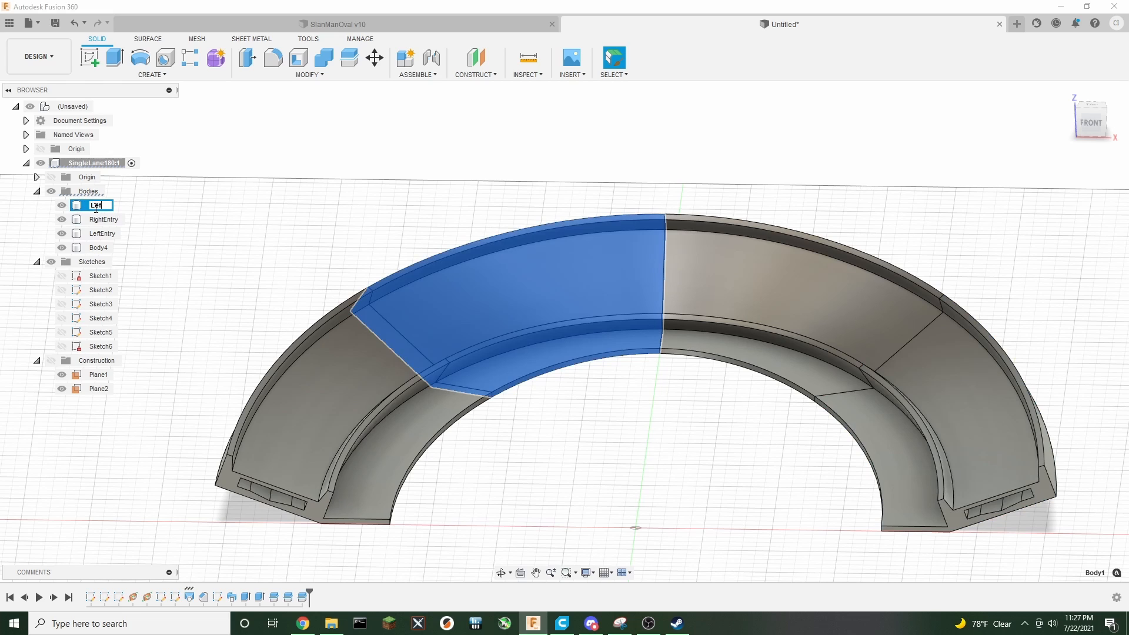
{"action": "key", "text": "Return"}
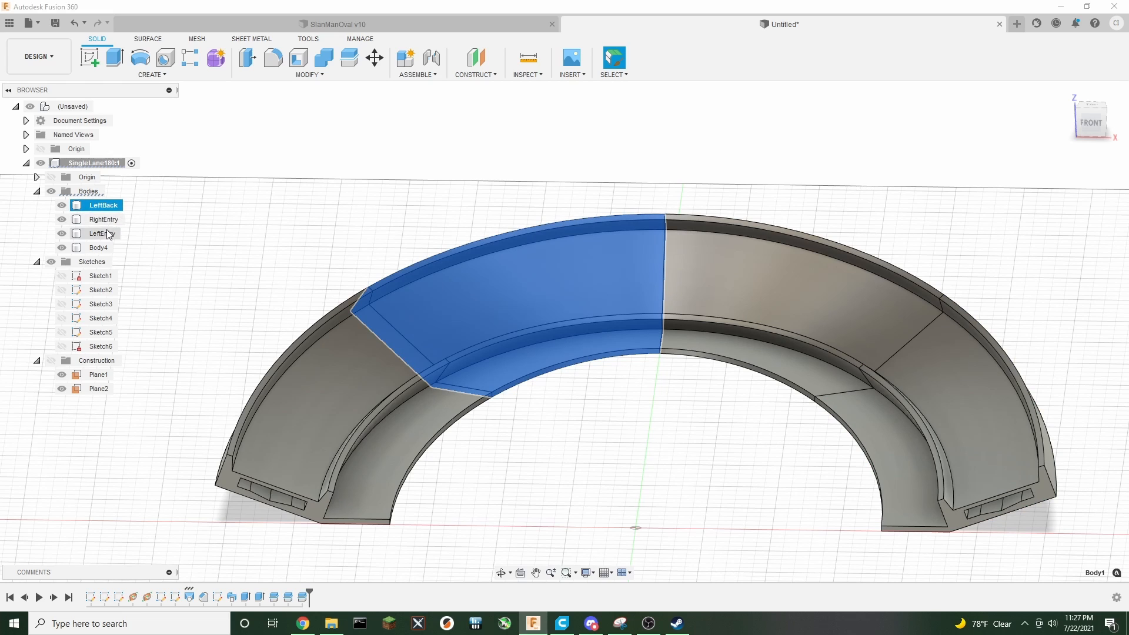
{"action": "left_click", "coordinate": [100, 247]}
{"action": "double_click", "coordinate": [104, 247]}
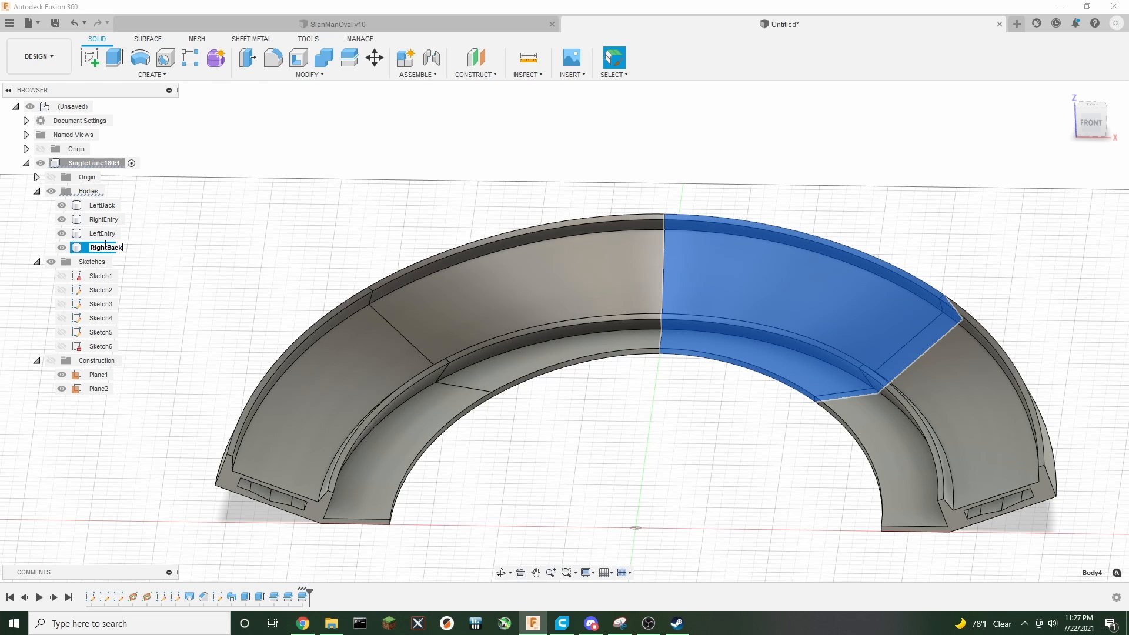
{"action": "type", "text": "RightBack"}
{"action": "key", "text": "Return"}
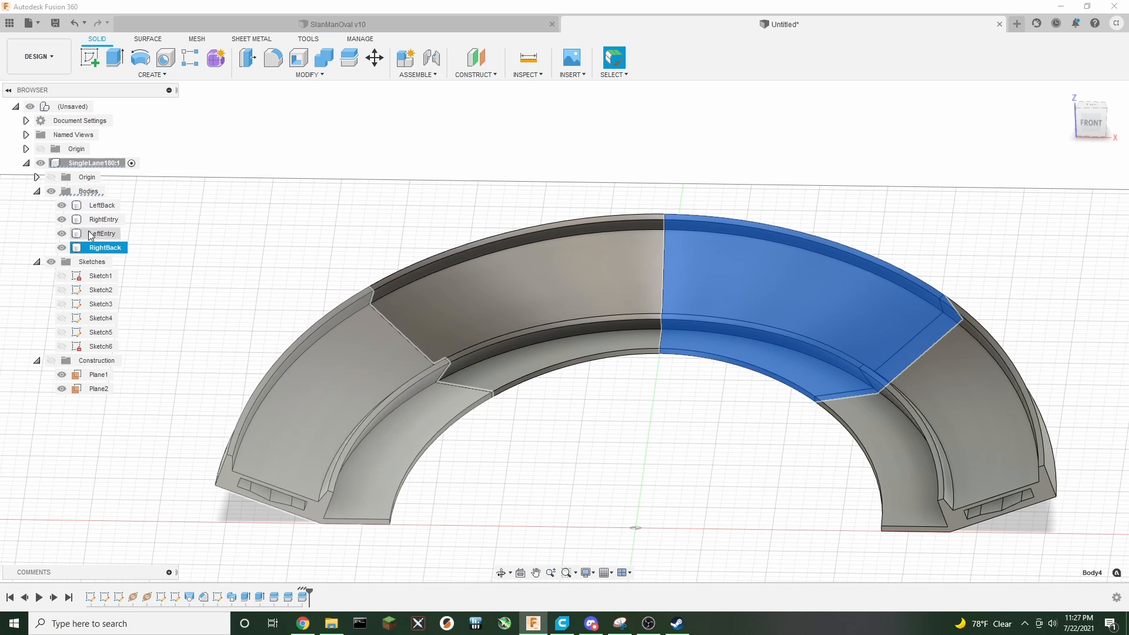
Hide LeftEntry, start a sketch on LeftBack's exposed end face, and place a point on its sloped wall edge
{"action": "left_click", "coordinate": [62, 233]}
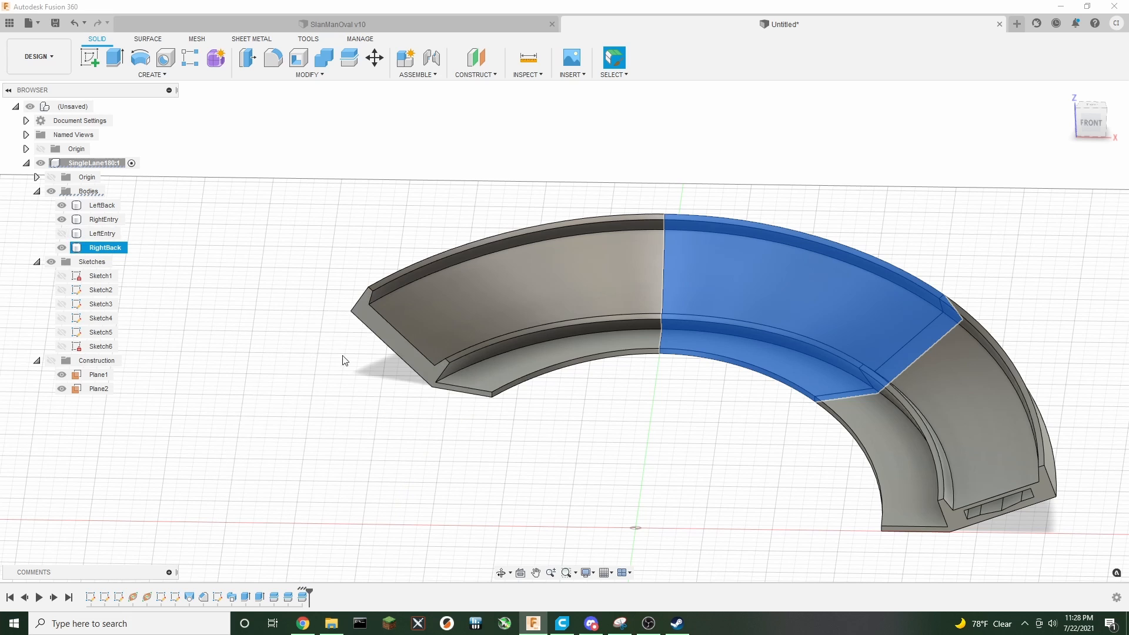
{"action": "left_click", "coordinate": [387, 329]}
{"action": "left_click", "coordinate": [90, 57]}
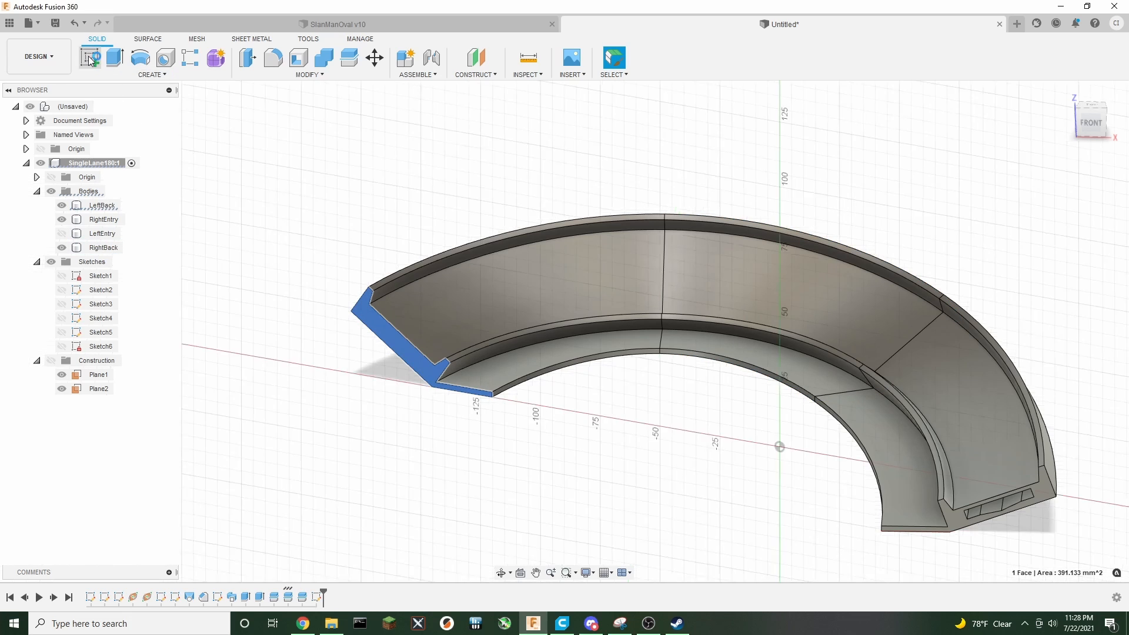
{"action": "scroll", "coordinate": [640, 416], "scroll_direction": "up", "scroll_amount": 5}
{"action": "middle_click_drag", "start_coordinate": [533, 388], "coordinate": [381, 397]}
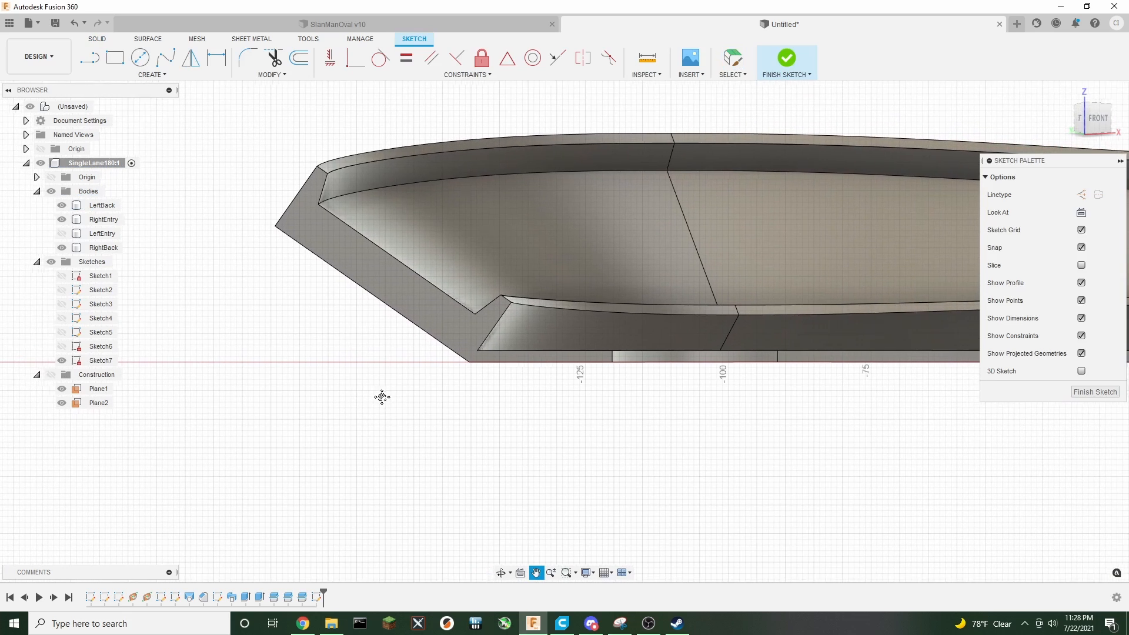
{"action": "left_click", "coordinate": [95, 62]}
{"action": "left_click", "coordinate": [141, 74]}
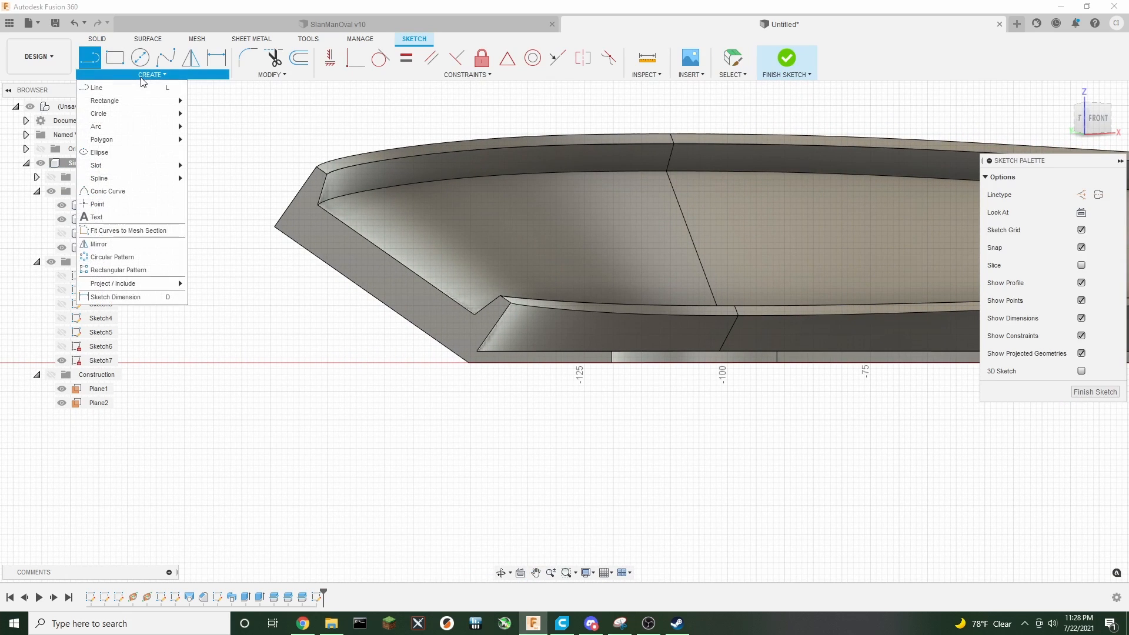
{"action": "left_click", "coordinate": [94, 202]}
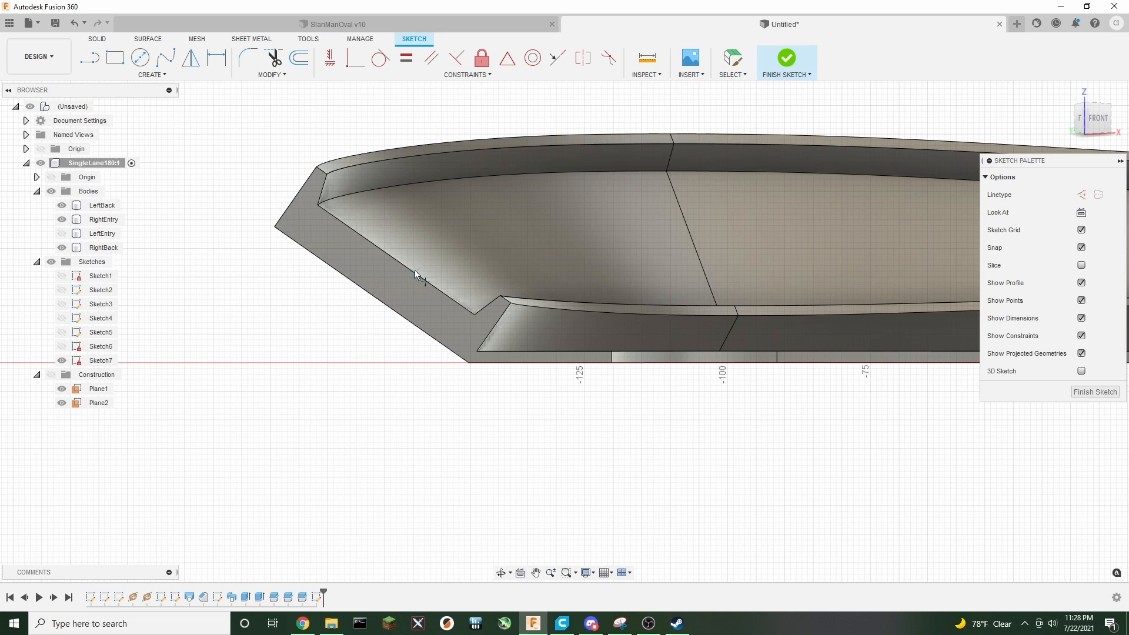
{"action": "left_click", "coordinate": [396, 259]}
Draw a 2.25 mm construction line from the point into the wall face
{"action": "left_click", "coordinate": [89, 57]}
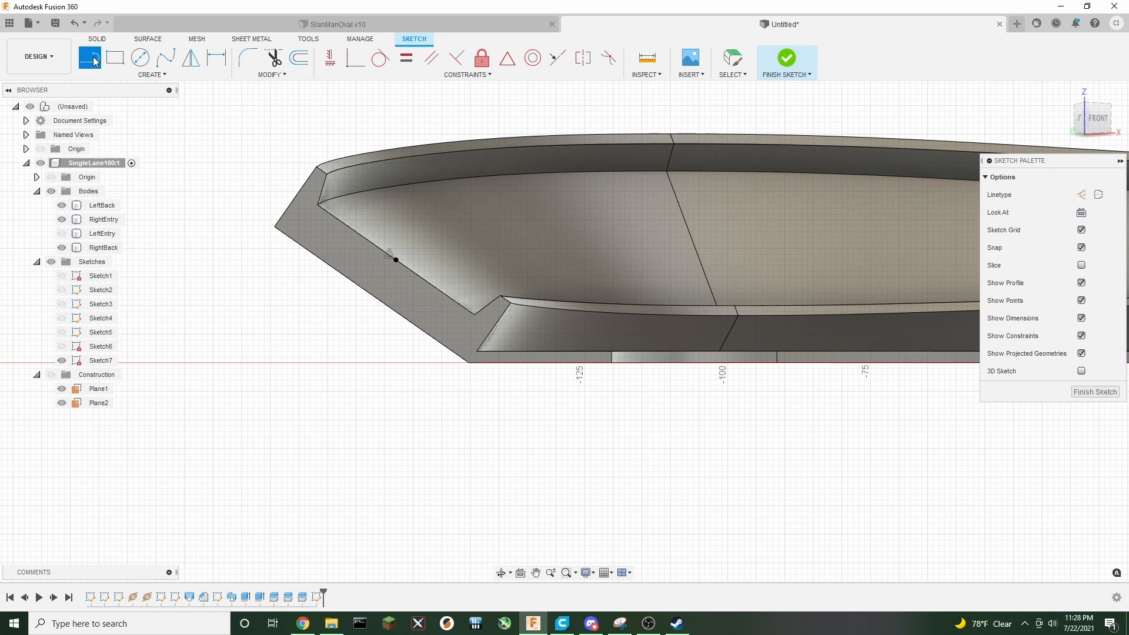
{"action": "left_click", "coordinate": [1081, 195]}
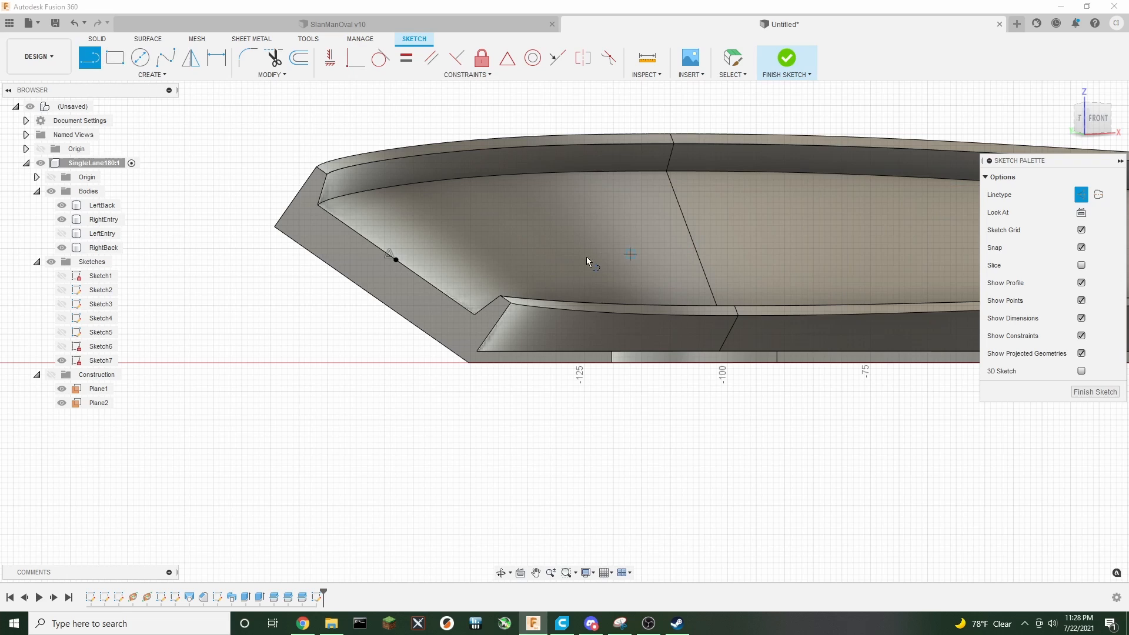
{"action": "left_click", "coordinate": [397, 261]}
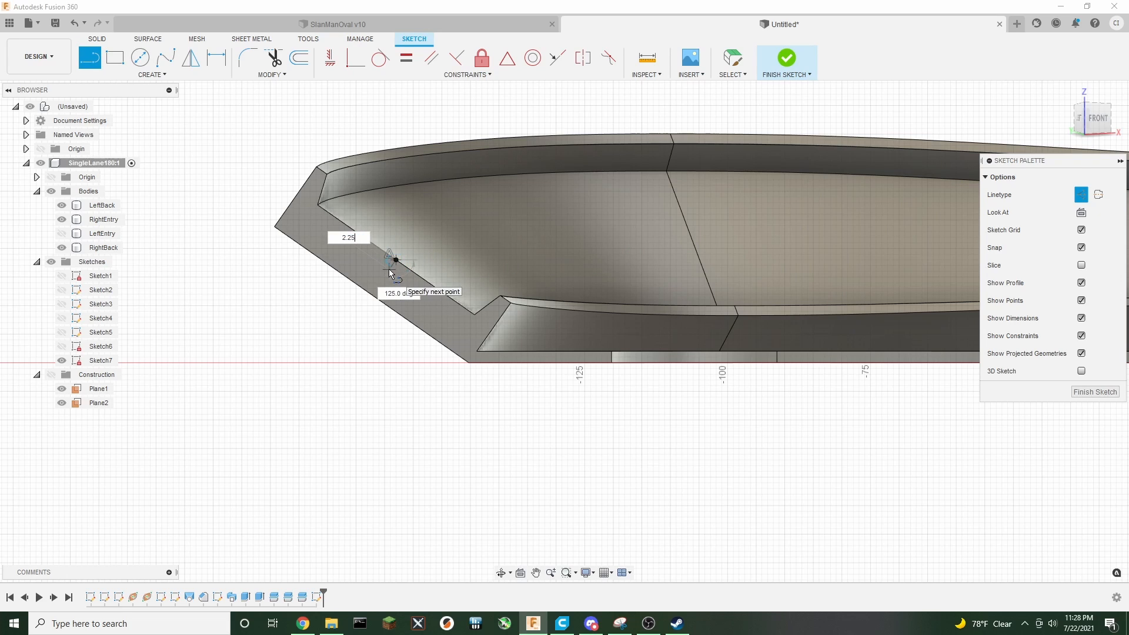
{"action": "key", "text": "Return"}
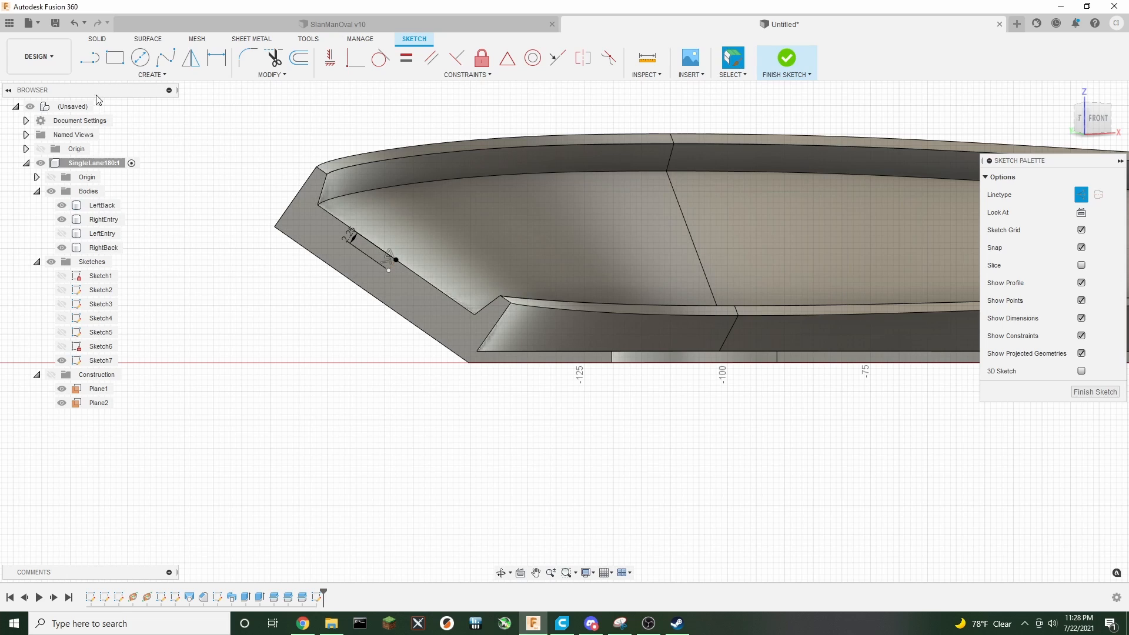
Draw two 13 mm lines along the wall, one each way from the construction line's end
{"action": "left_click", "coordinate": [1081, 194]}
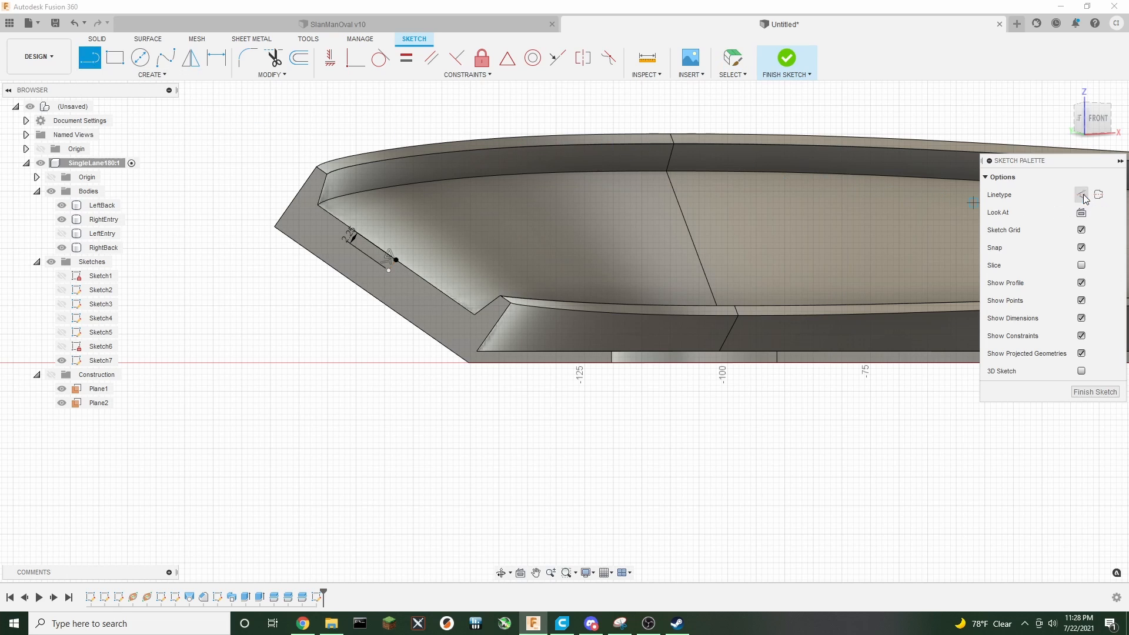
{"action": "left_click", "coordinate": [388, 270]}
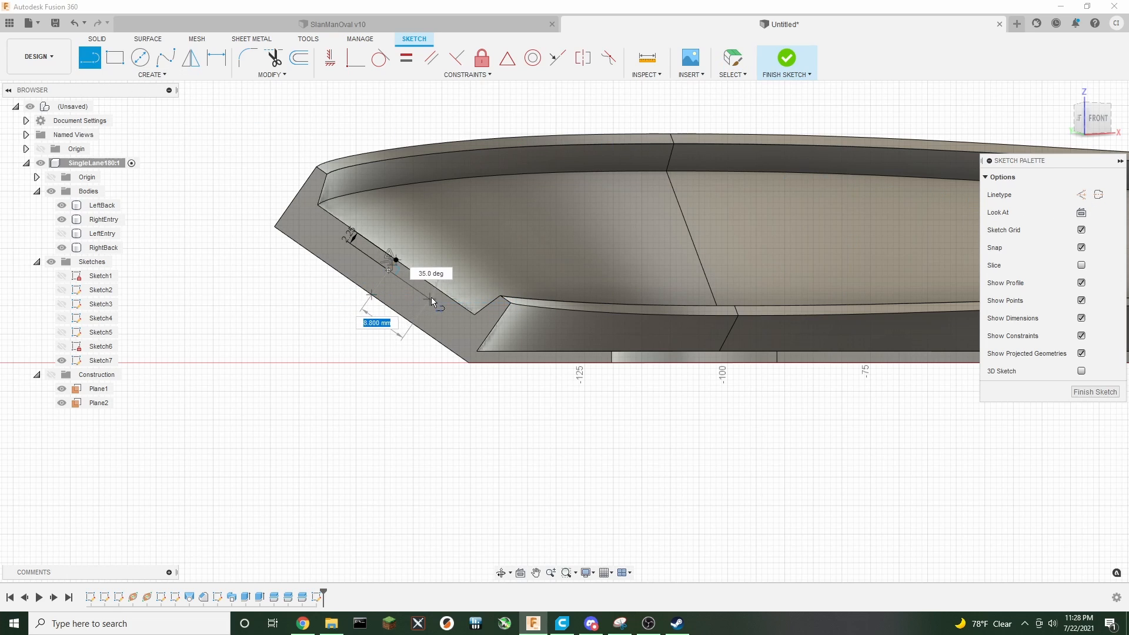
{"action": "type", "text": "13"}
{"action": "key", "text": "Return"}
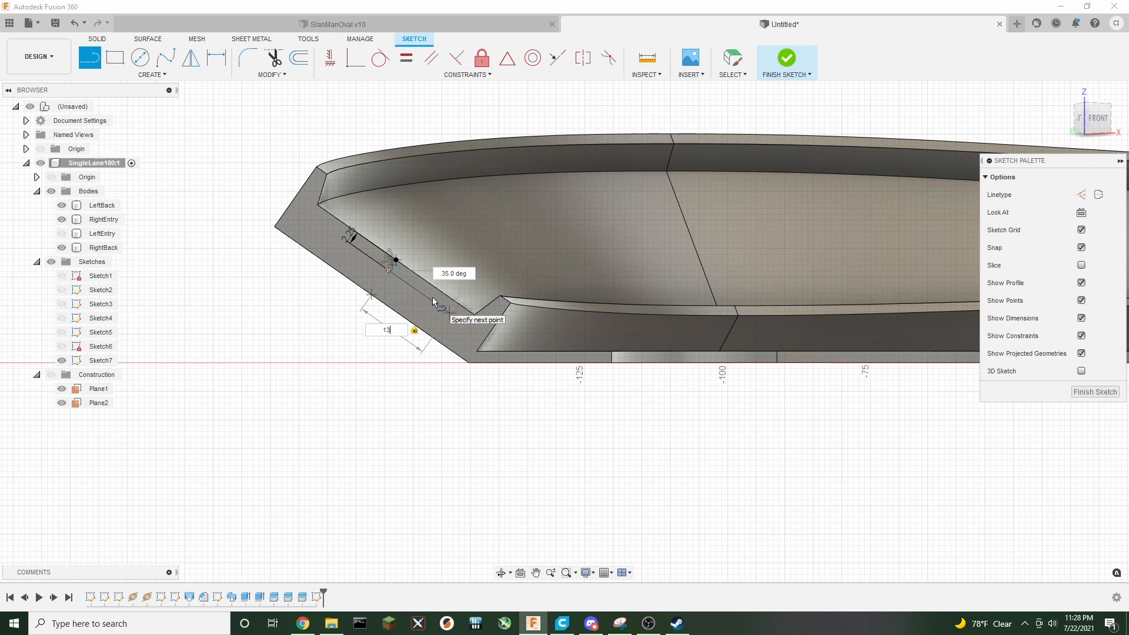
{"action": "key", "text": "Escape"}
{"action": "key", "text": "l"}
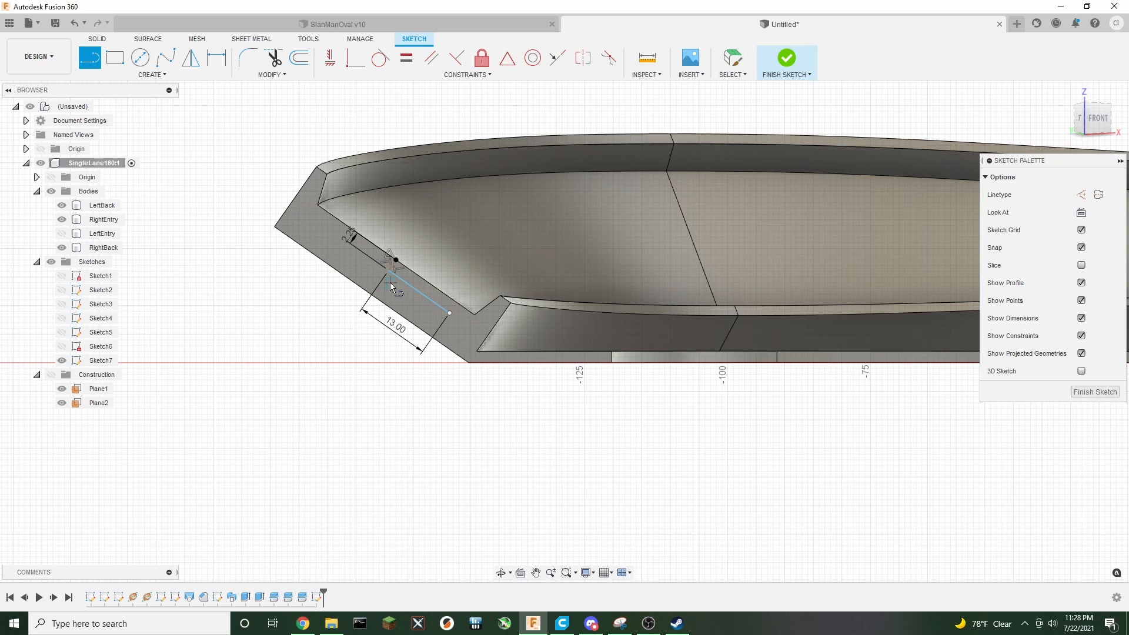
{"action": "left_click", "coordinate": [386, 270]}
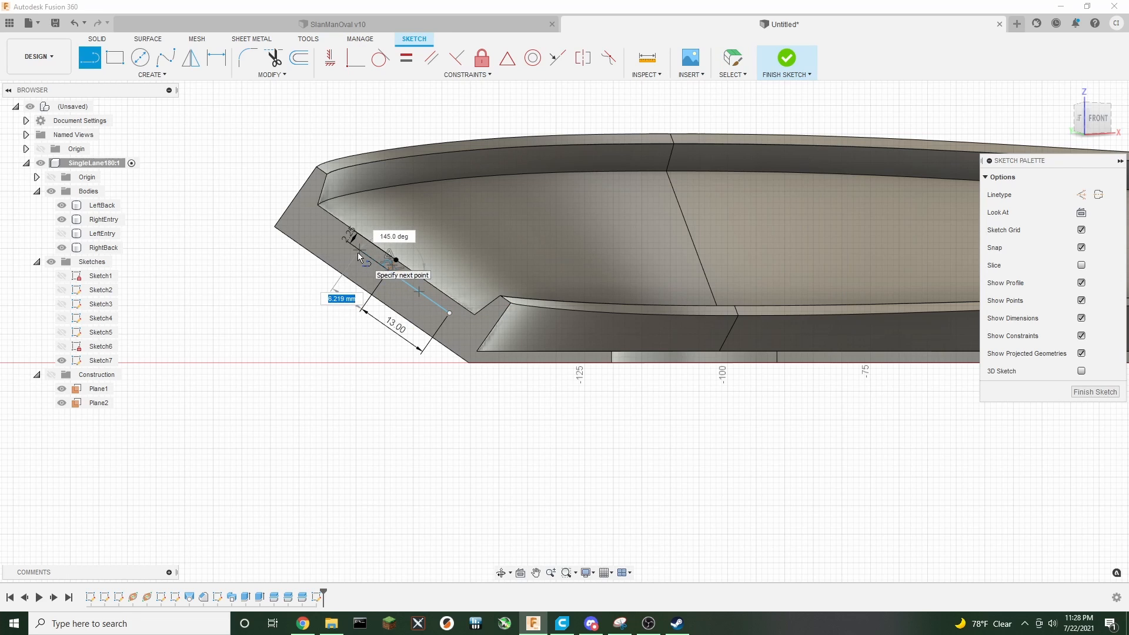
{"action": "type", "text": "13"}
{"action": "key", "text": "Return"}
{"action": "key", "text": "Escape"}
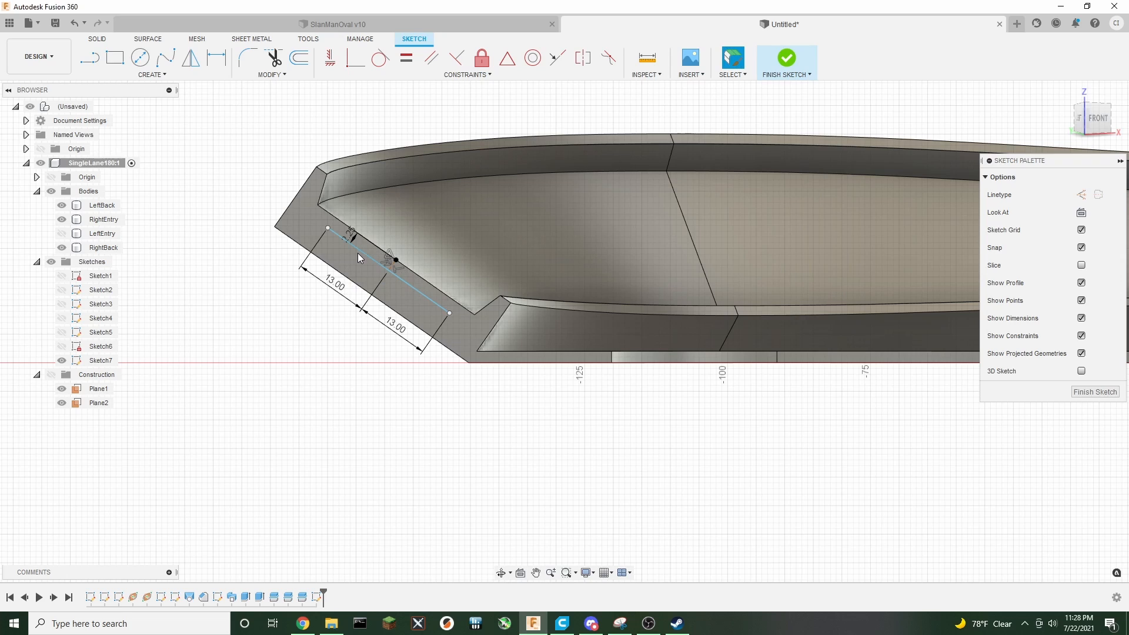
Draw 2 mm lines at both ends of the 26 mm line, perpendicular to it
{"action": "key", "text": "l"}
{"action": "left_click", "coordinate": [328, 228]}
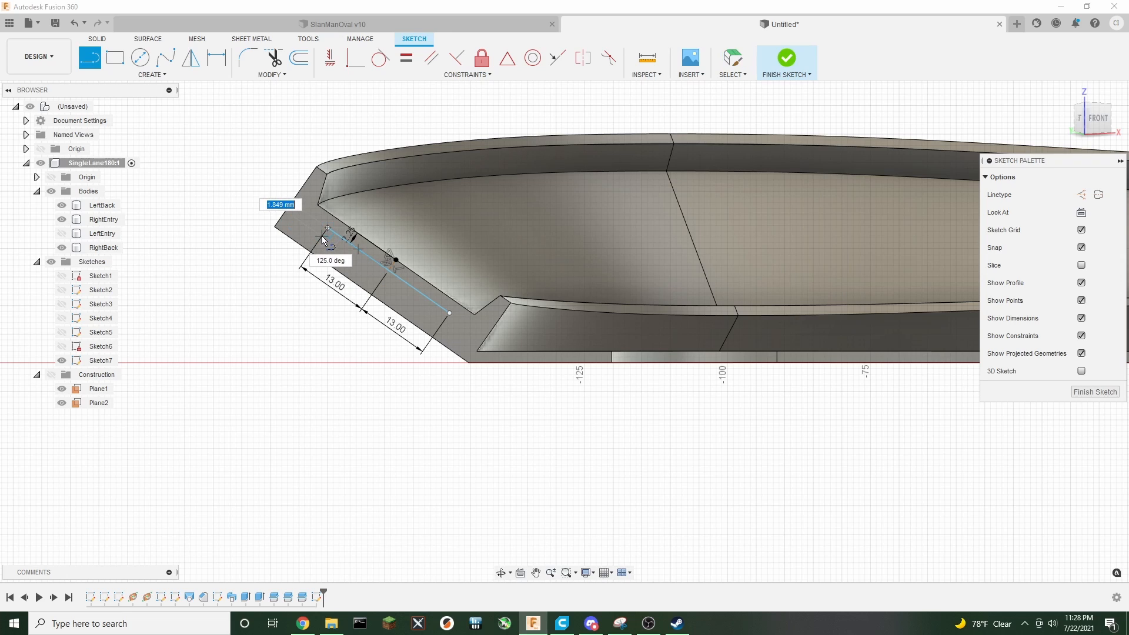
{"action": "type", "text": "2"}
{"action": "key", "text": "Return"}
{"action": "key", "text": "Escape"}
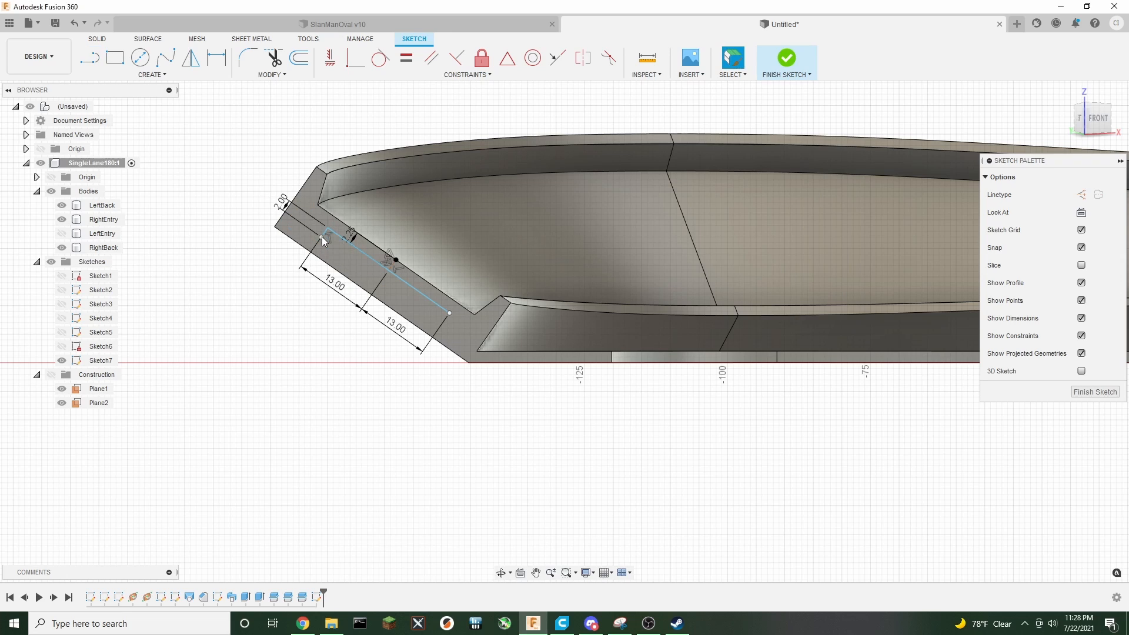
{"action": "key", "text": "l"}
{"action": "left_click", "coordinate": [450, 315]}
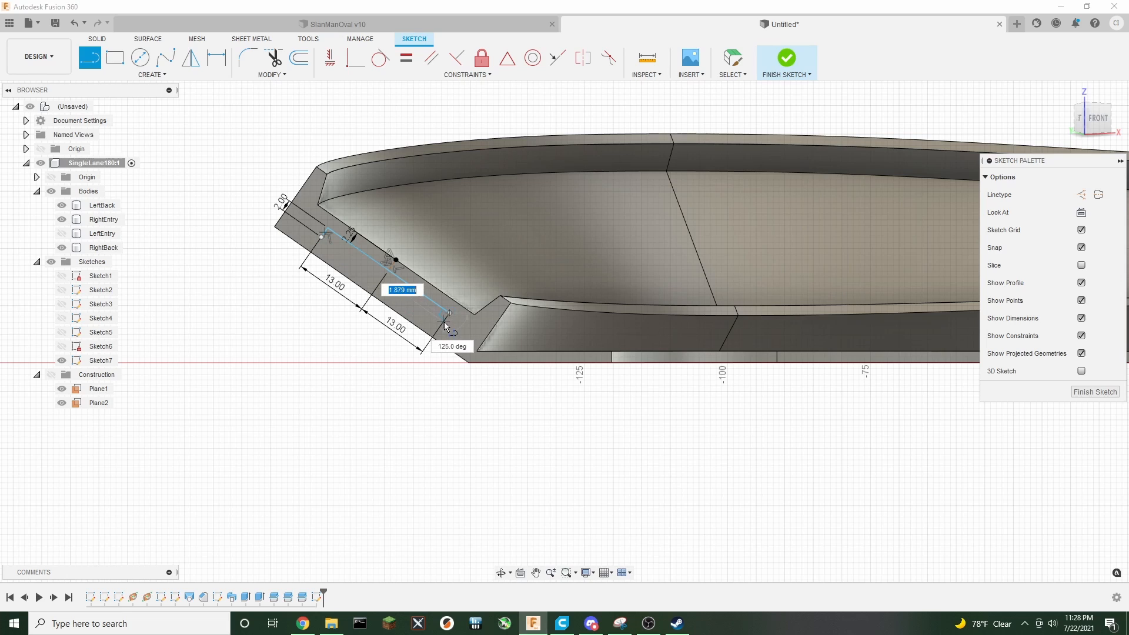
{"action": "type", "text": "2"}
{"action": "key", "text": "Return"}
{"action": "key", "text": "Escape"}
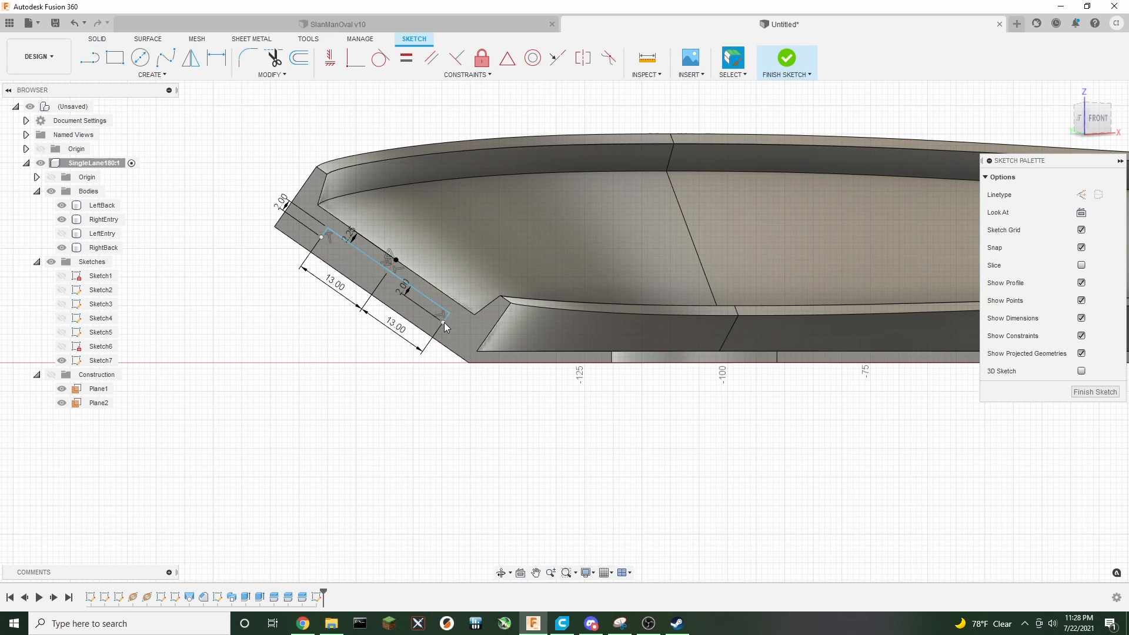
Close the rectangle with a line joining the two 2 mm line ends
{"action": "left_click", "coordinate": [89, 57]}
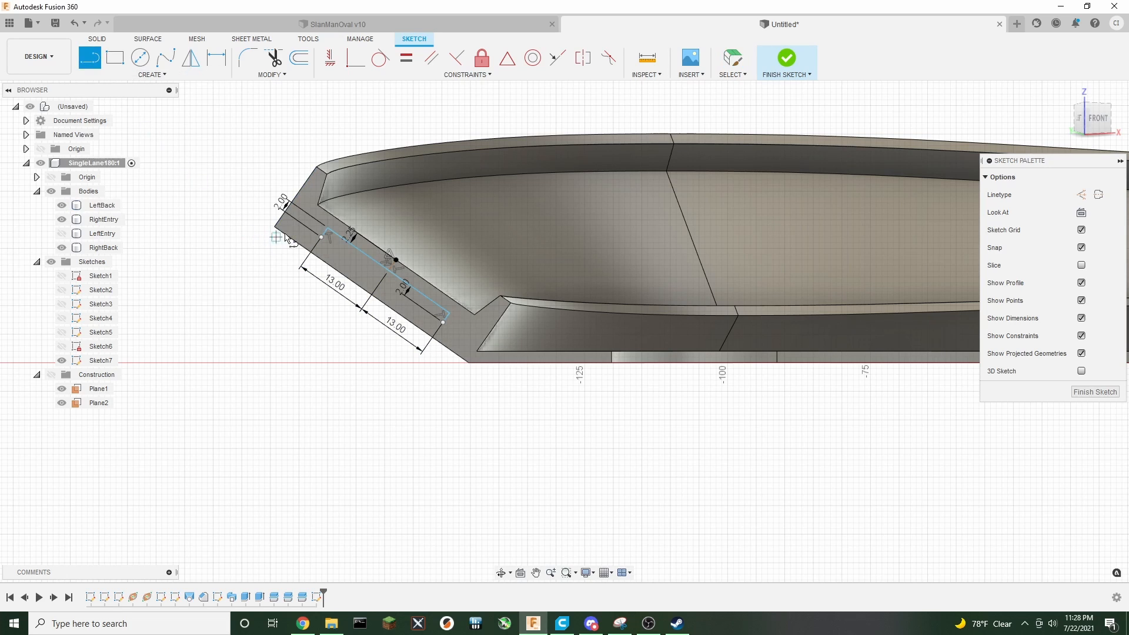
{"action": "left_click", "coordinate": [324, 237]}
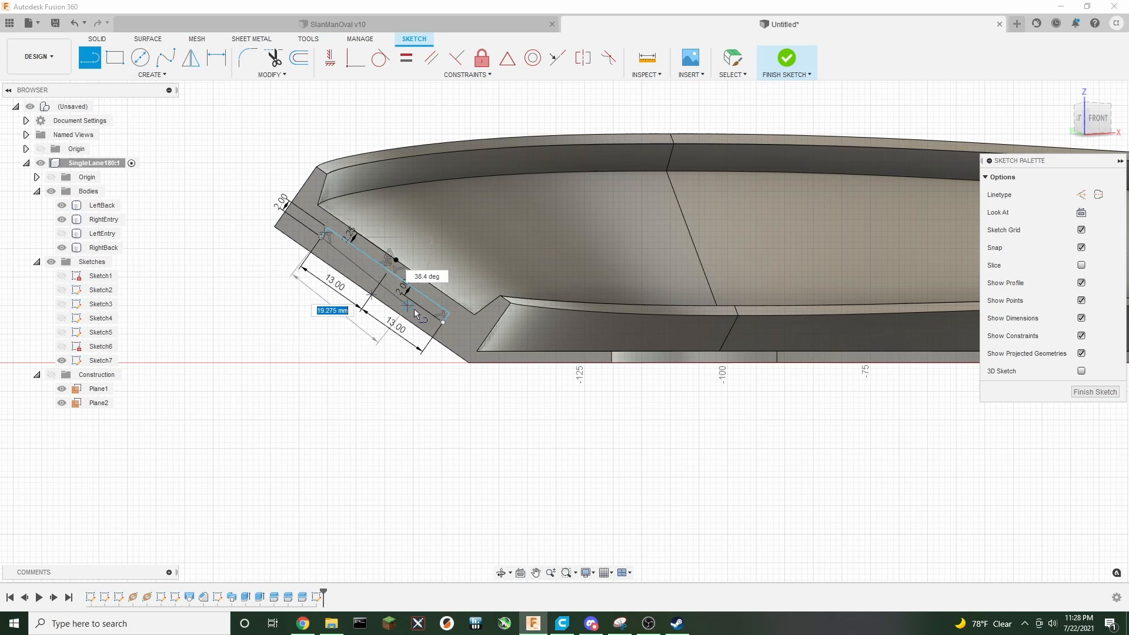
{"action": "left_click", "coordinate": [445, 325]}
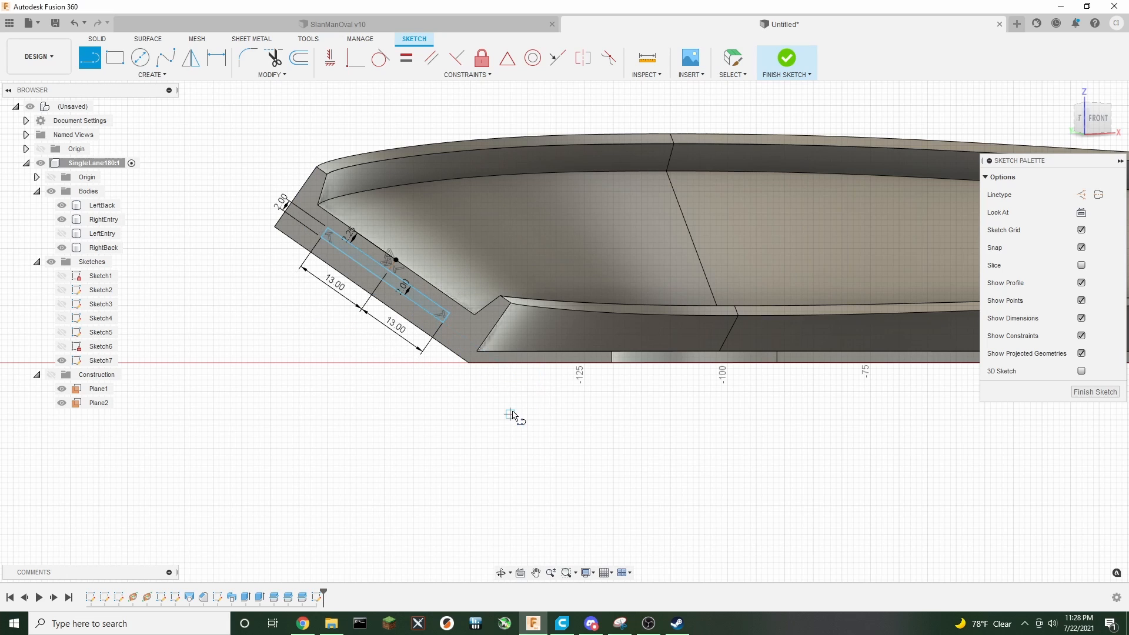
Finish the sketch and Extrude-cut the slot profile symmetrically 21 mm into the neighbouring track segment
{"action": "left_click", "coordinate": [1094, 392]}
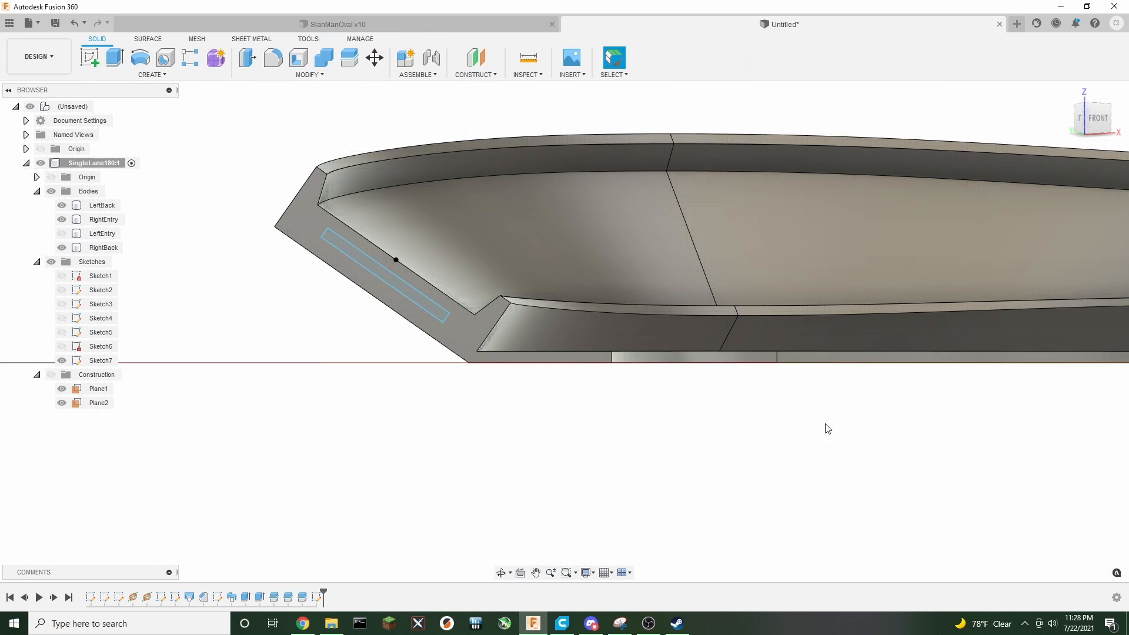
{"action": "scroll", "coordinate": [529, 427], "scroll_direction": "down", "scroll_amount": 4}
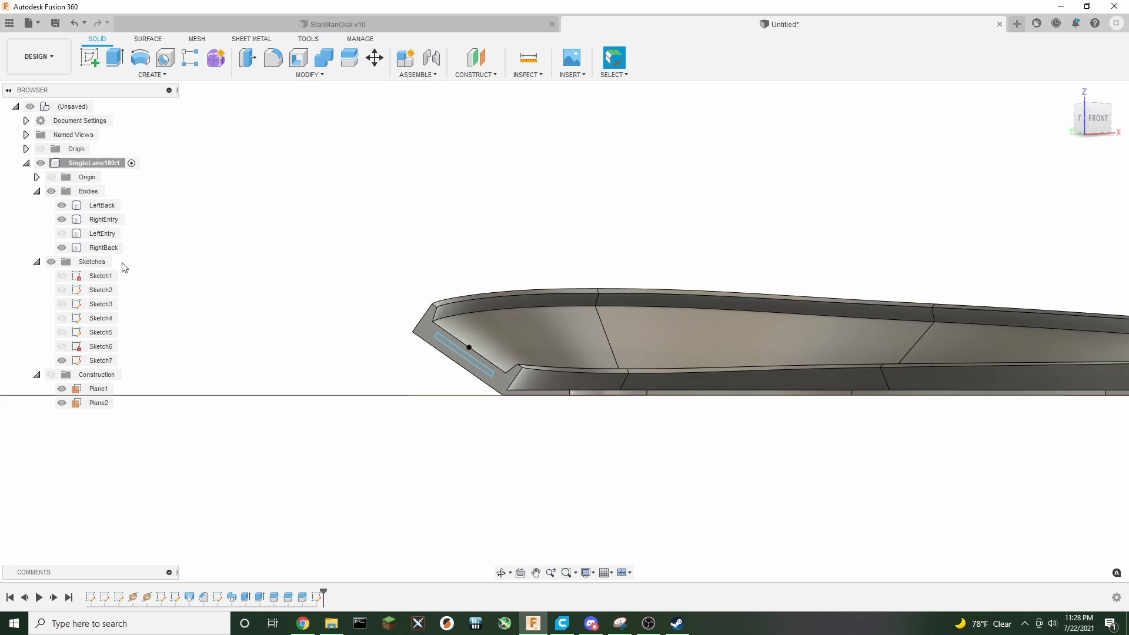
{"action": "left_click", "coordinate": [61, 234]}
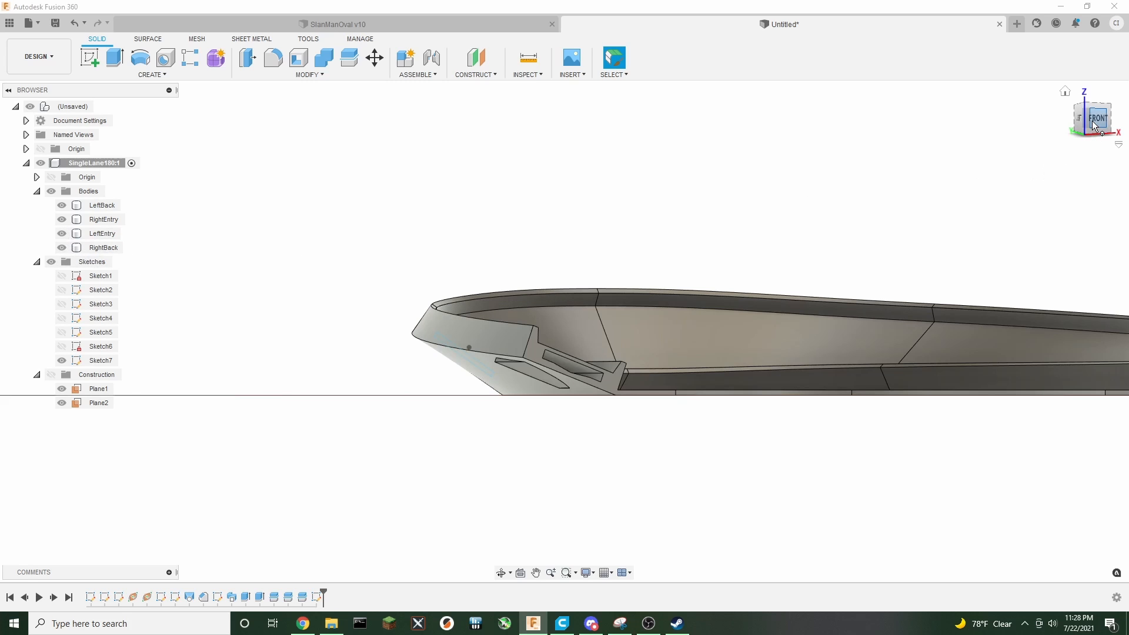
{"action": "left_click", "coordinate": [1064, 90]}
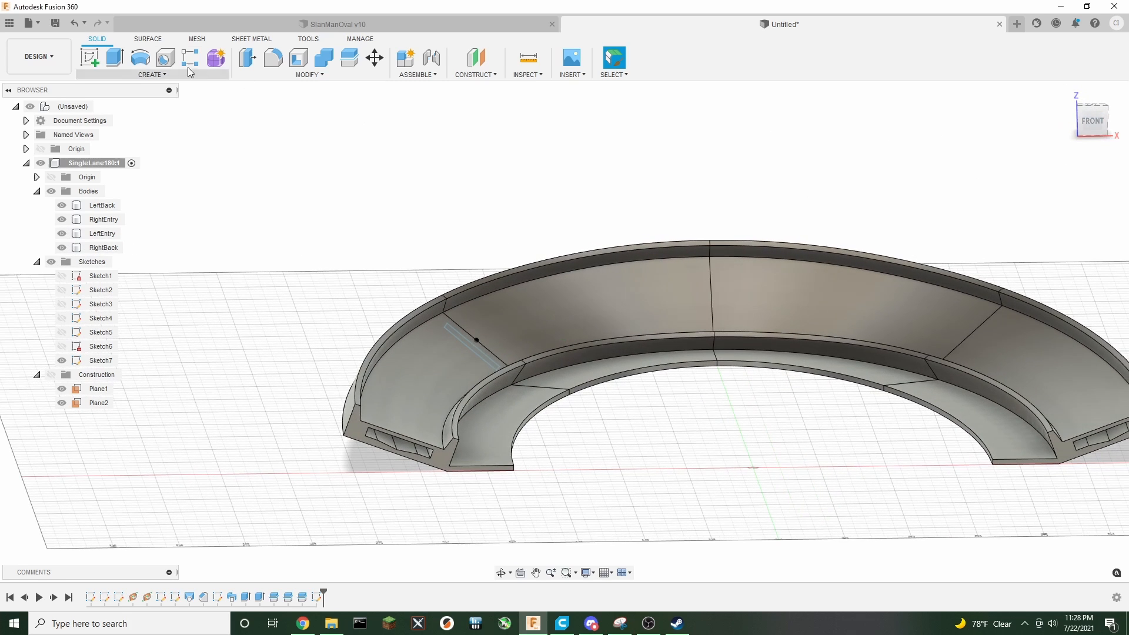
{"action": "left_click", "coordinate": [117, 61]}
{"action": "scroll", "coordinate": [473, 367], "scroll_direction": "up", "scroll_amount": 5}
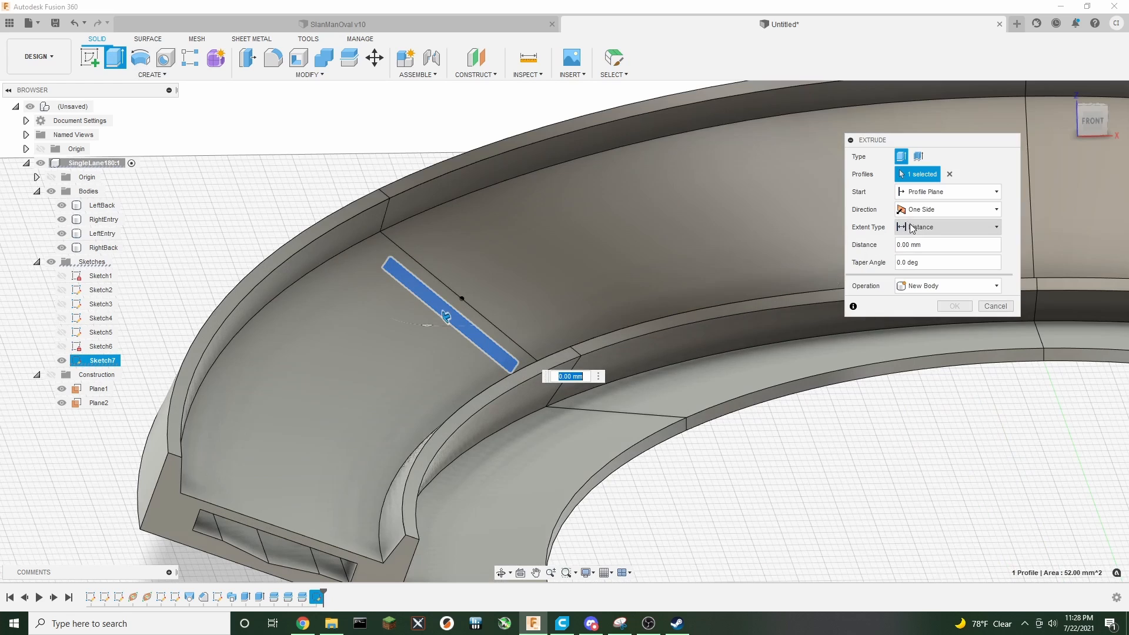
{"action": "left_click", "coordinate": [920, 210]}
{"action": "left_click", "coordinate": [923, 249]}
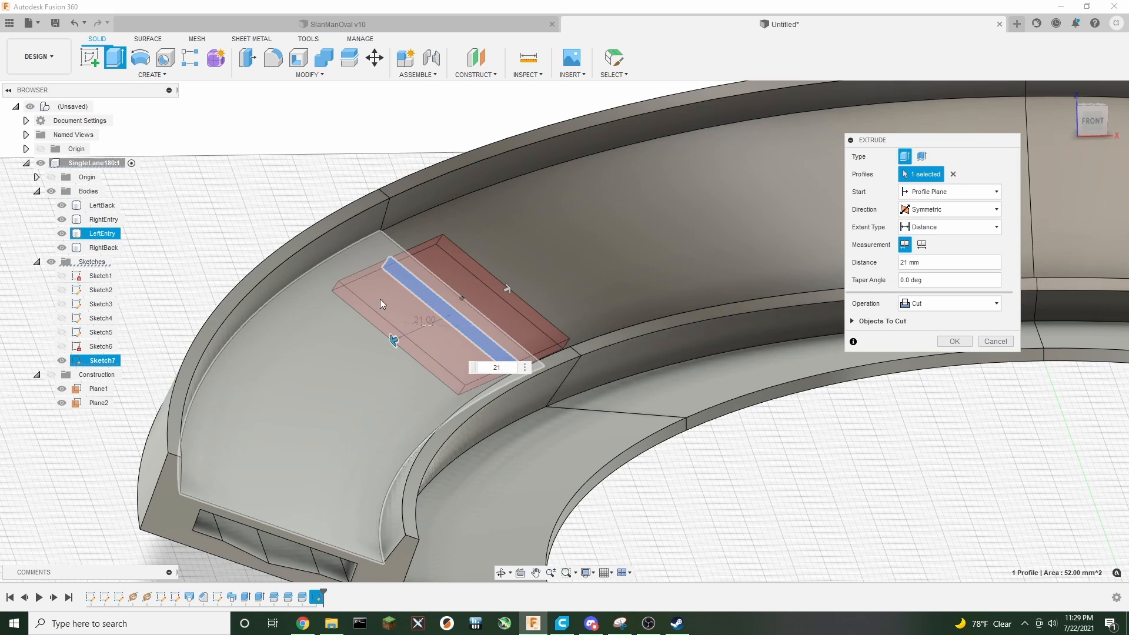
{"action": "left_click", "coordinate": [954, 341]}
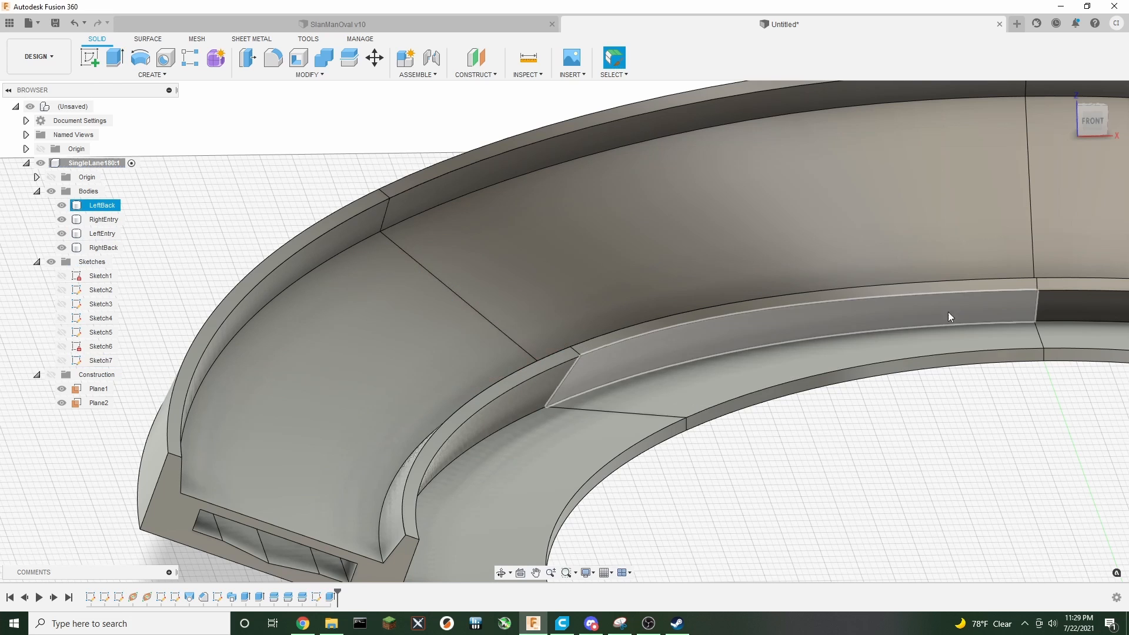
Orbit around and hide then re-show the LeftEntry body to inspect the cut connector slot
{"action": "mouse_move", "coordinate": [1096, 125]}
{"action": "middle_mouse_down", "text": "shift"}
{"action": "mouse_move", "coordinate": [764, 194]}
{"action": "mouse_move", "coordinate": [499, 330]}
{"action": "mouse_move", "coordinate": [415, 222]}
{"action": "middle_mouse_up", "text": "shift"}
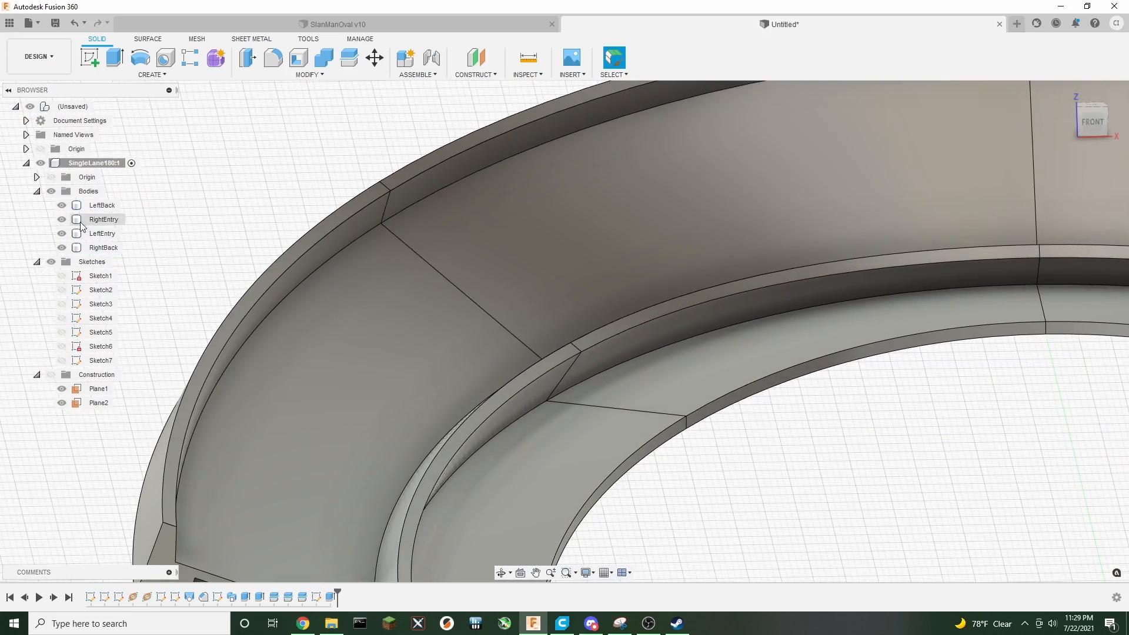
{"action": "left_click", "coordinate": [62, 233]}
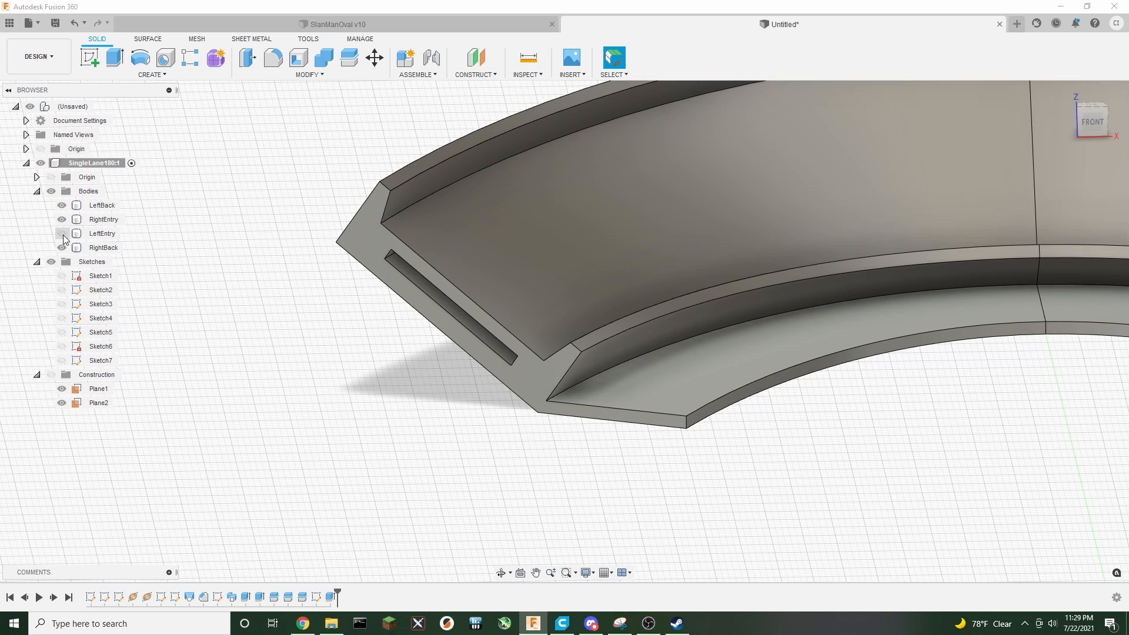
{"action": "left_click", "coordinate": [61, 233]}
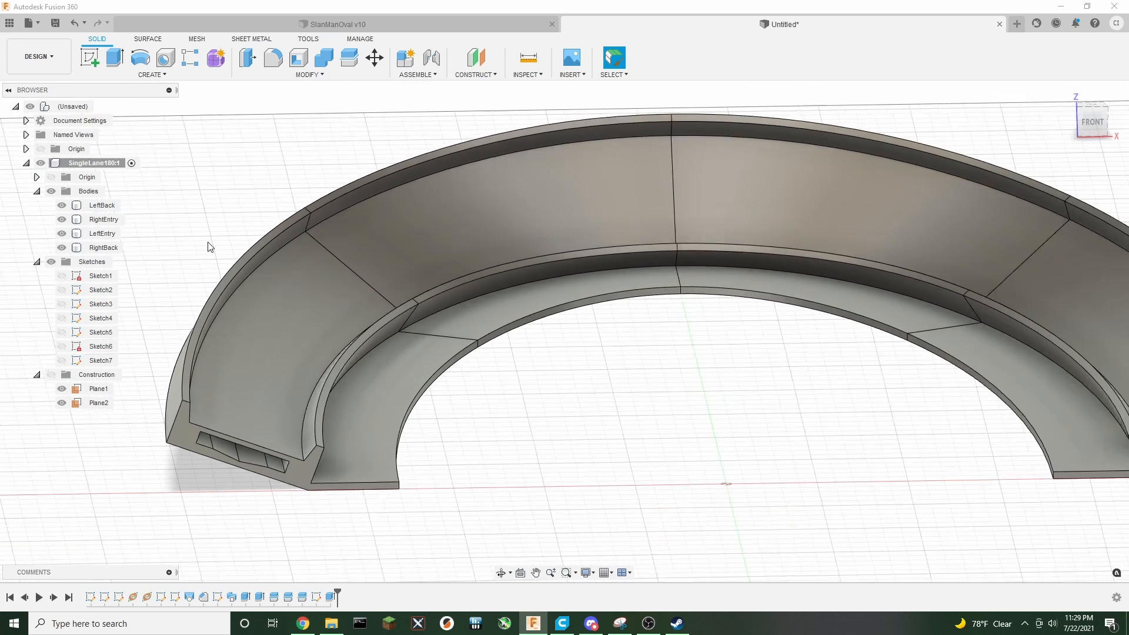
{"action": "middle_click_drag", "start_coordinate": [207, 184], "coordinate": [219, 222]}
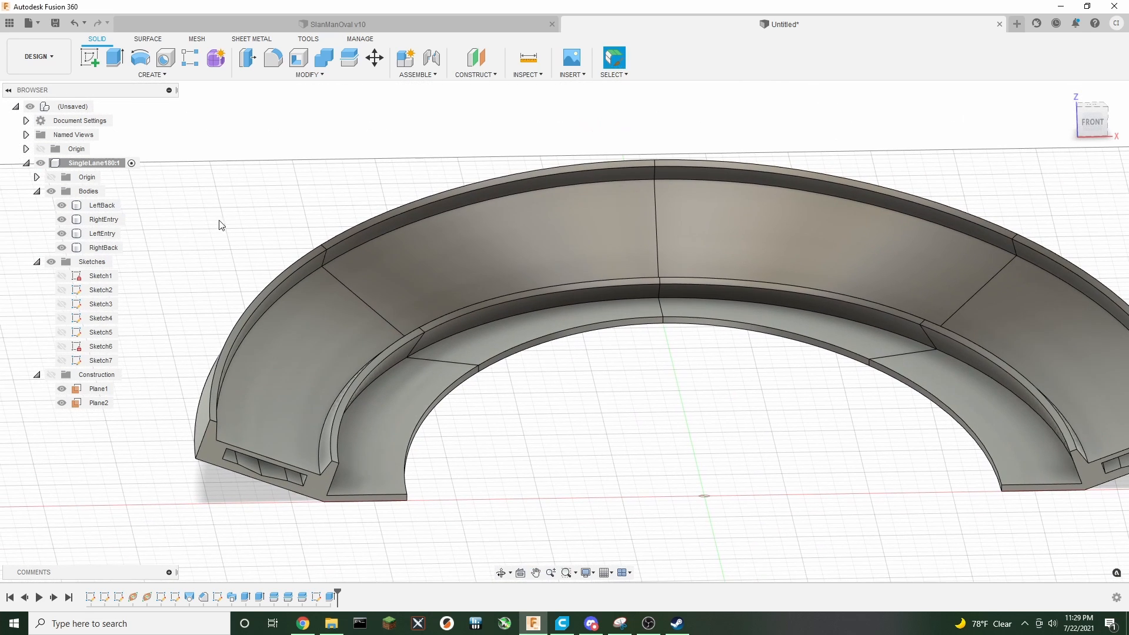
Hide the LeftEntry and LeftBack bodies and orbit to the RightEntry segment's cut end
{"action": "left_click", "coordinate": [61, 234]}
{"action": "left_click", "coordinate": [62, 205]}
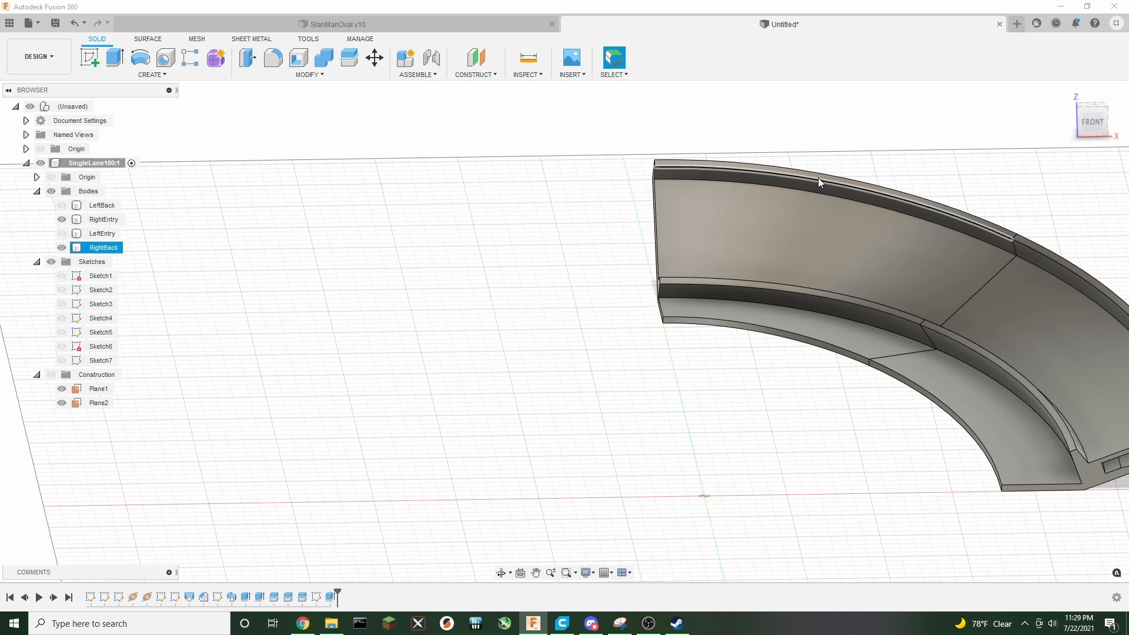
{"action": "middle_click_drag", "start_coordinate": [1088, 130], "coordinate": [686, 221], "text": "shift"}
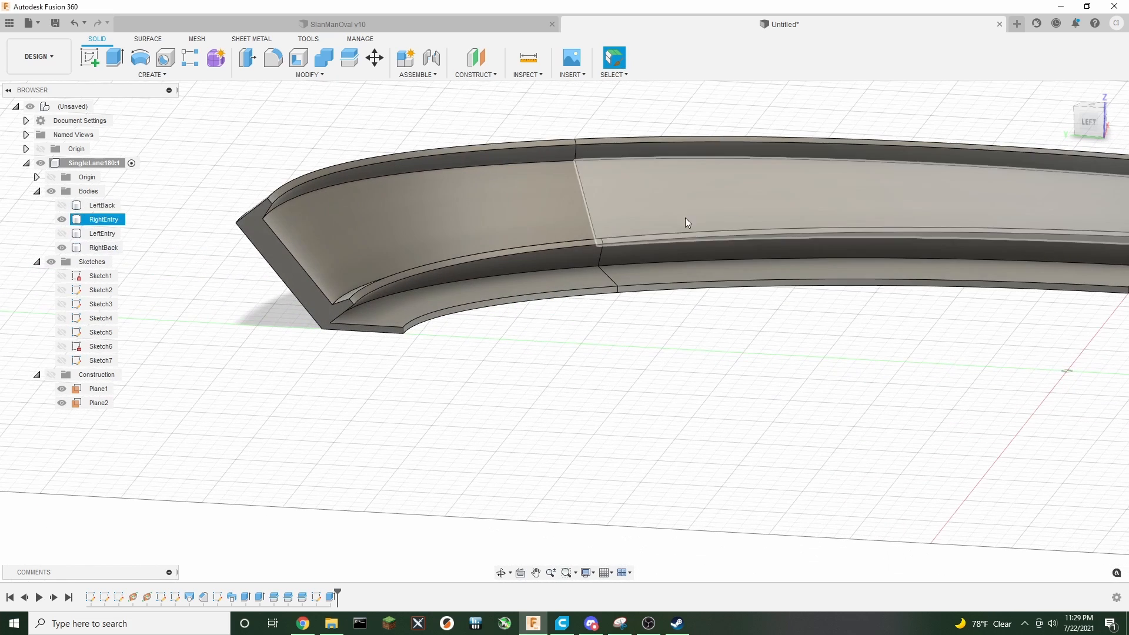
Start a new sketch on the cut end face of the RightEntry segment
{"action": "right_click", "coordinate": [297, 273]}
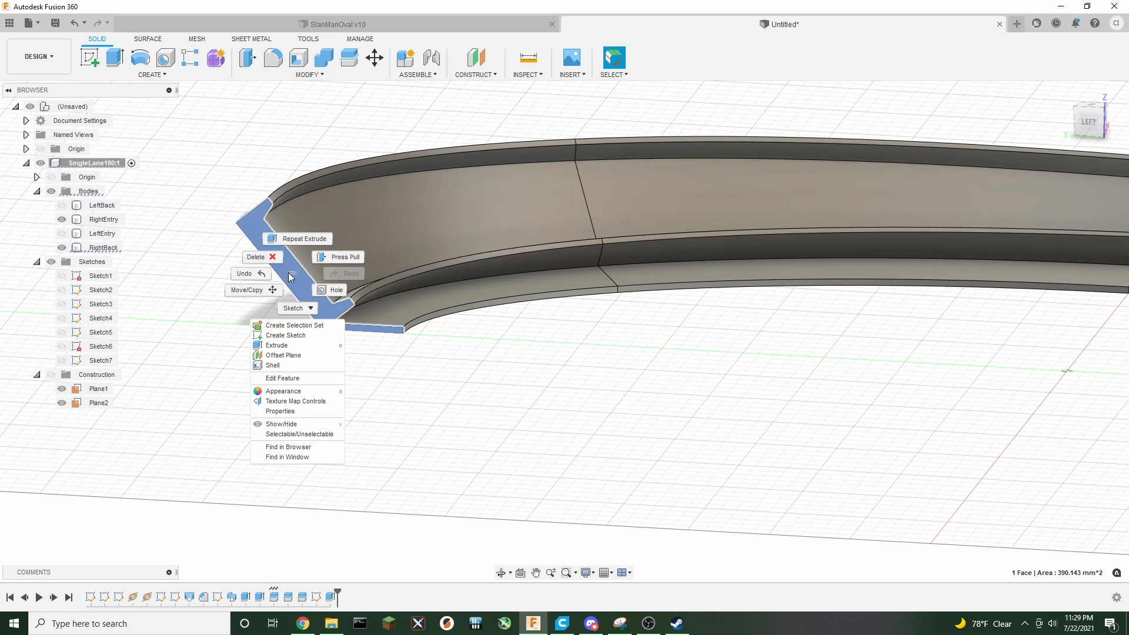
{"action": "key", "text": "Escape"}
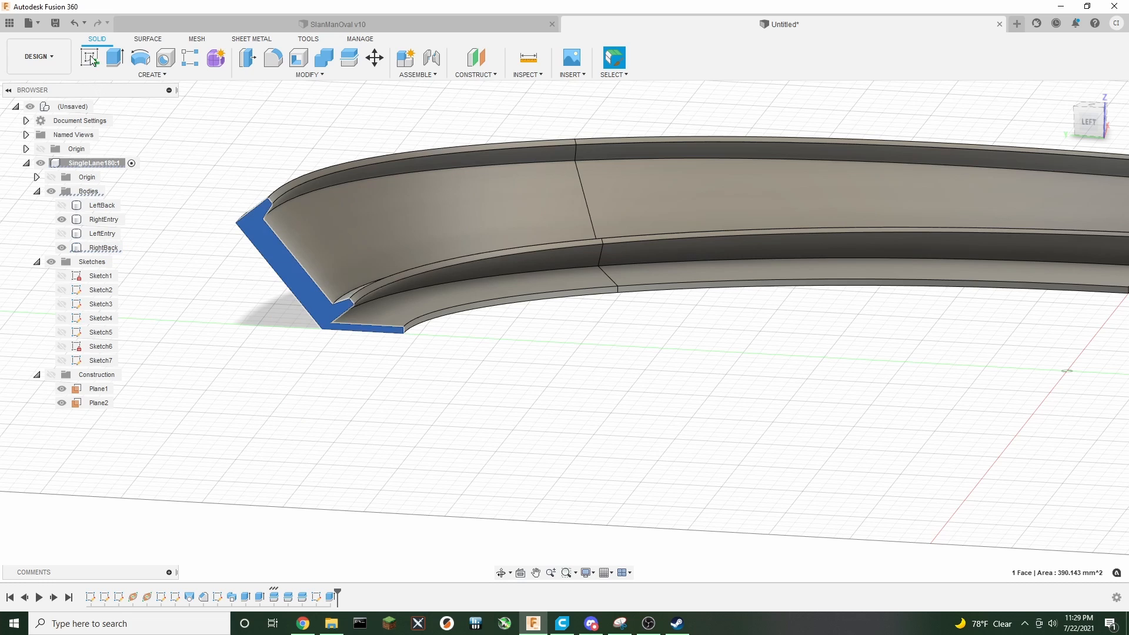
{"action": "left_click", "coordinate": [89, 59]}
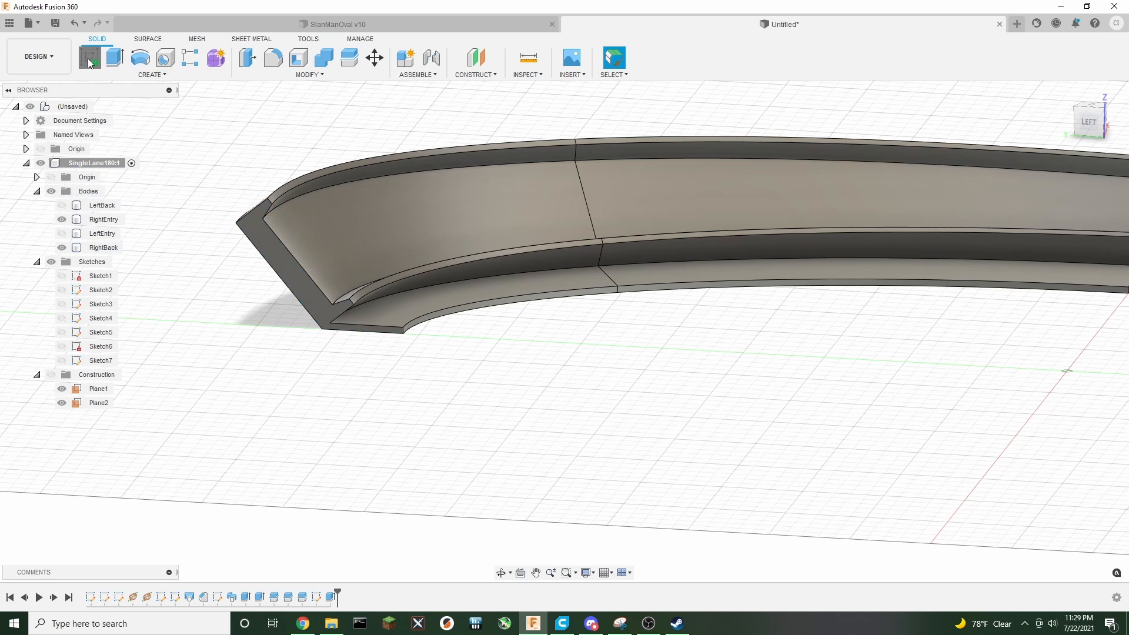
{"action": "left_click", "coordinate": [280, 259]}
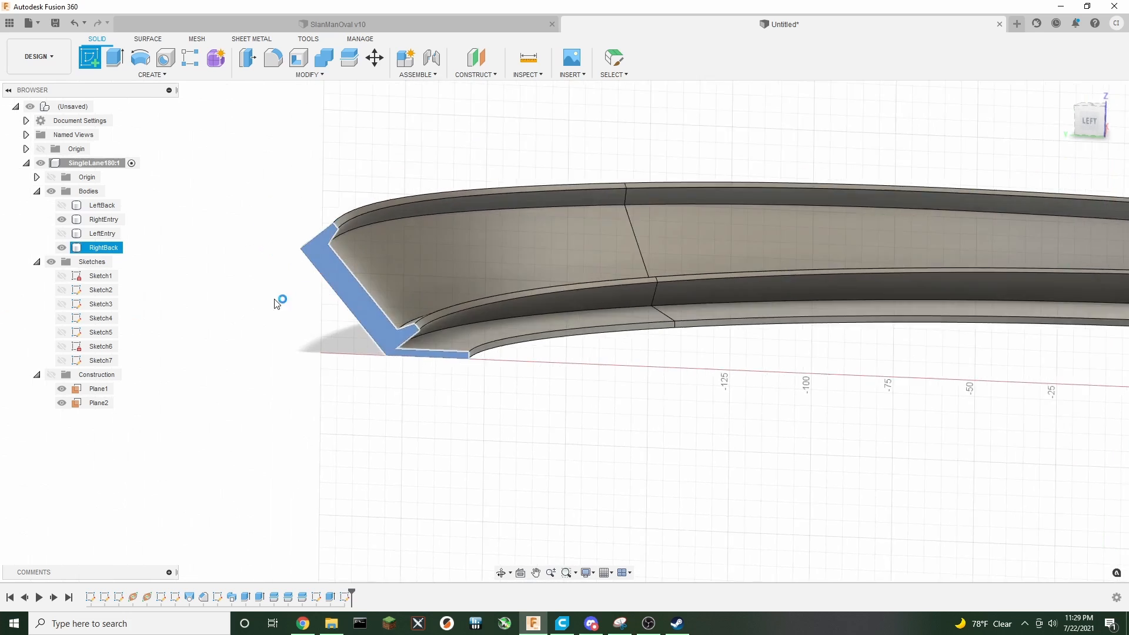
{"action": "left_click", "coordinate": [149, 76]}
{"action": "left_click", "coordinate": [138, 204]}
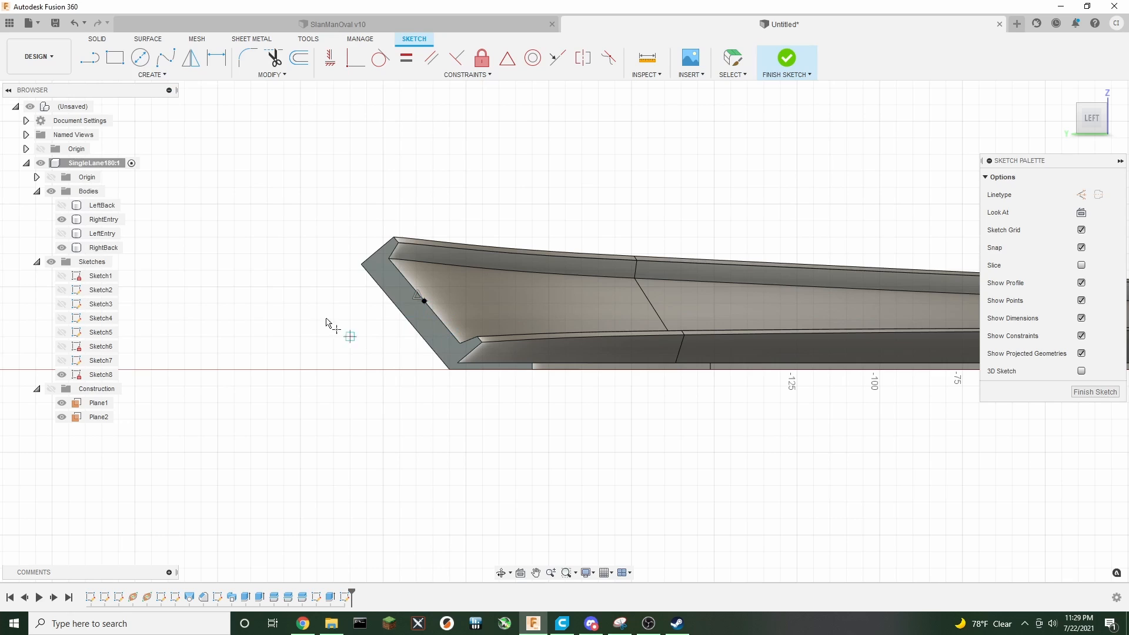
Draw a 2.25 mm construction line from the point on the end face into the wall
{"action": "left_click", "coordinate": [90, 58]}
{"action": "left_click", "coordinate": [1080, 194]}
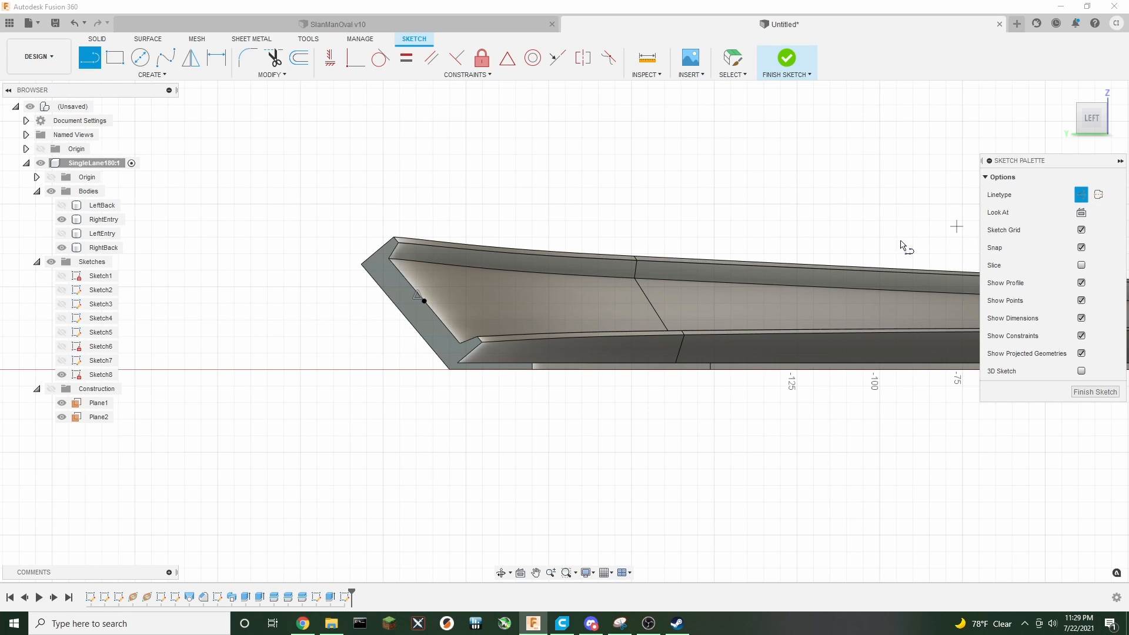
{"action": "left_click", "coordinate": [424, 301]}
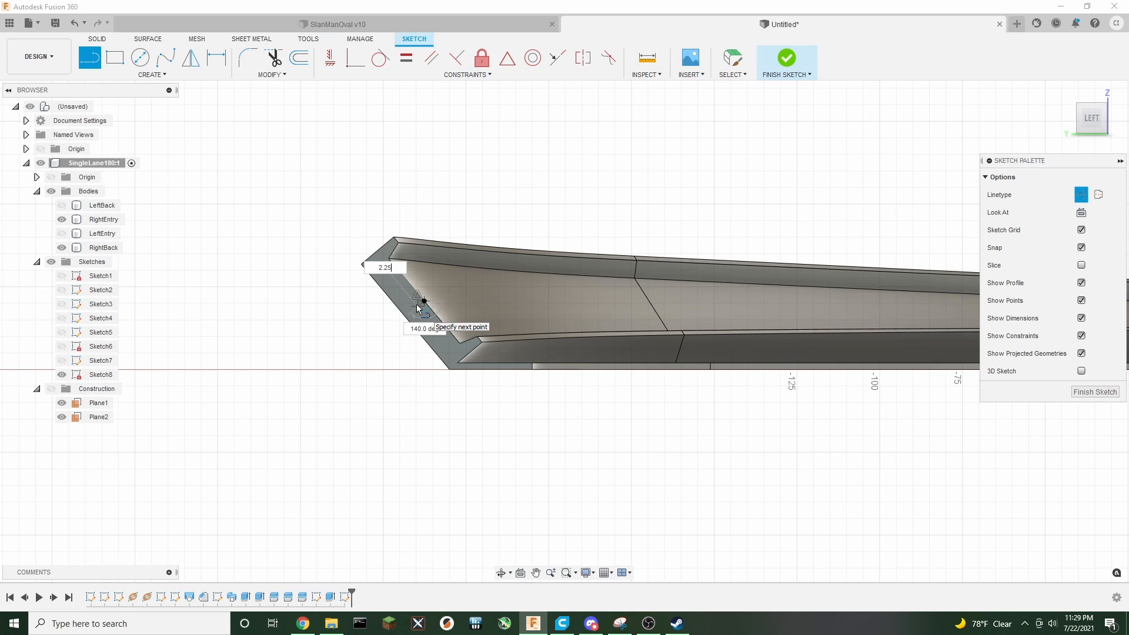
{"action": "type", "text": "2.25"}
{"action": "key", "text": "Return"}
{"action": "key", "text": "Escape"}
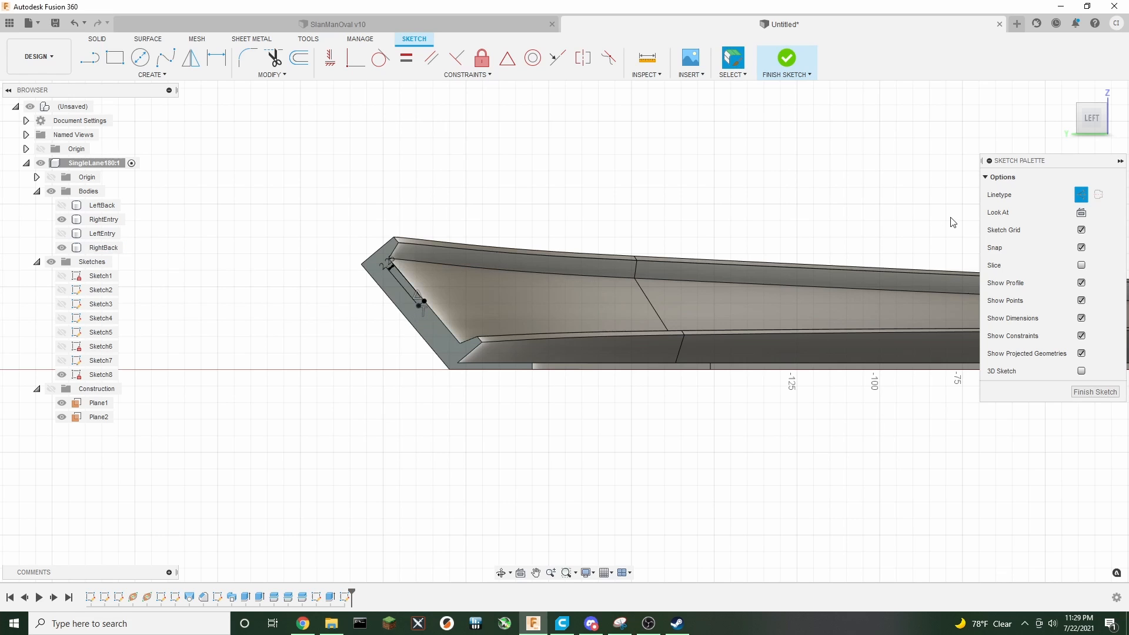
Draw a 13 mm line along the wall from the construction line's end
{"action": "left_click", "coordinate": [1081, 194]}
{"action": "left_click", "coordinate": [90, 58]}
{"action": "scroll", "coordinate": [411, 294], "scroll_direction": "up", "scroll_amount": 5}
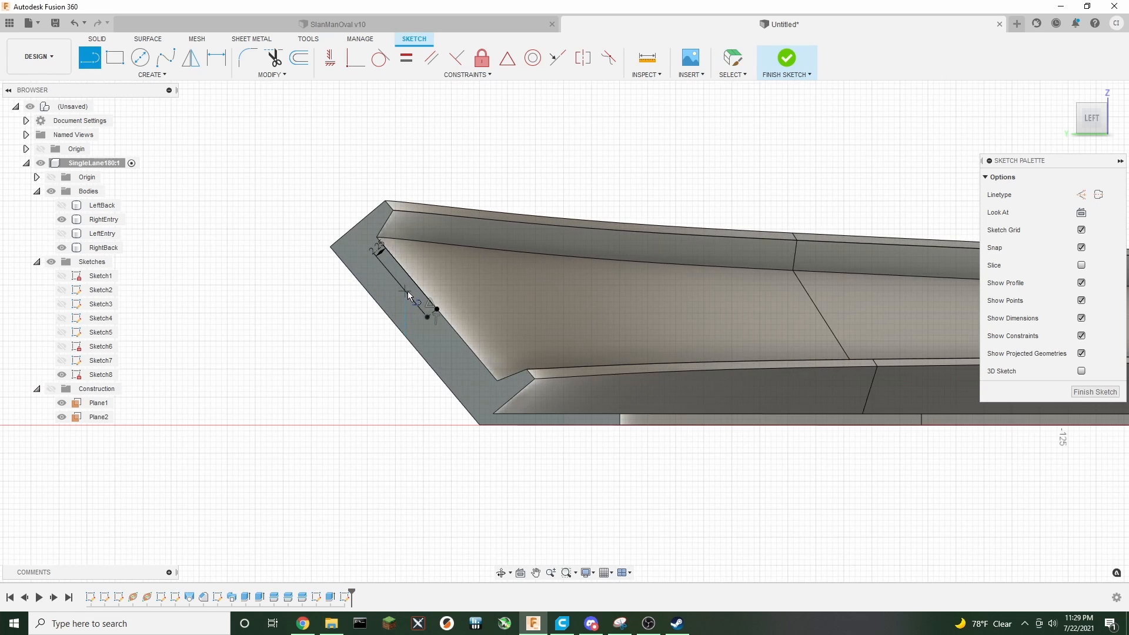
{"action": "left_click", "coordinate": [438, 329]}
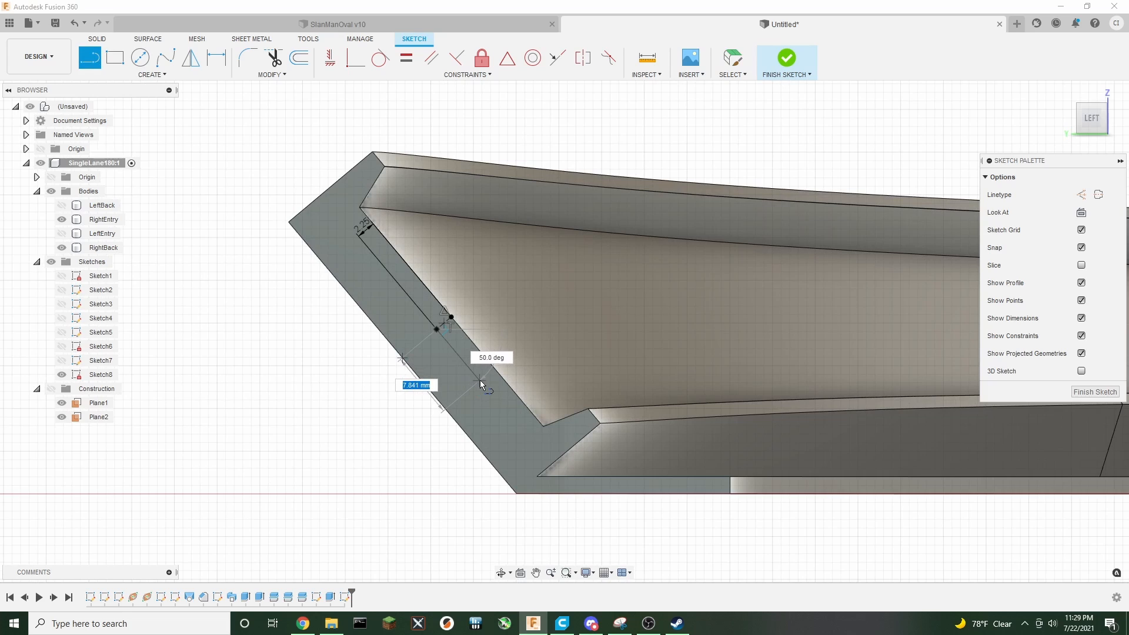
{"action": "type", "text": "13"}
{"action": "key", "text": "Return"}
{"action": "key", "text": "Escape"}
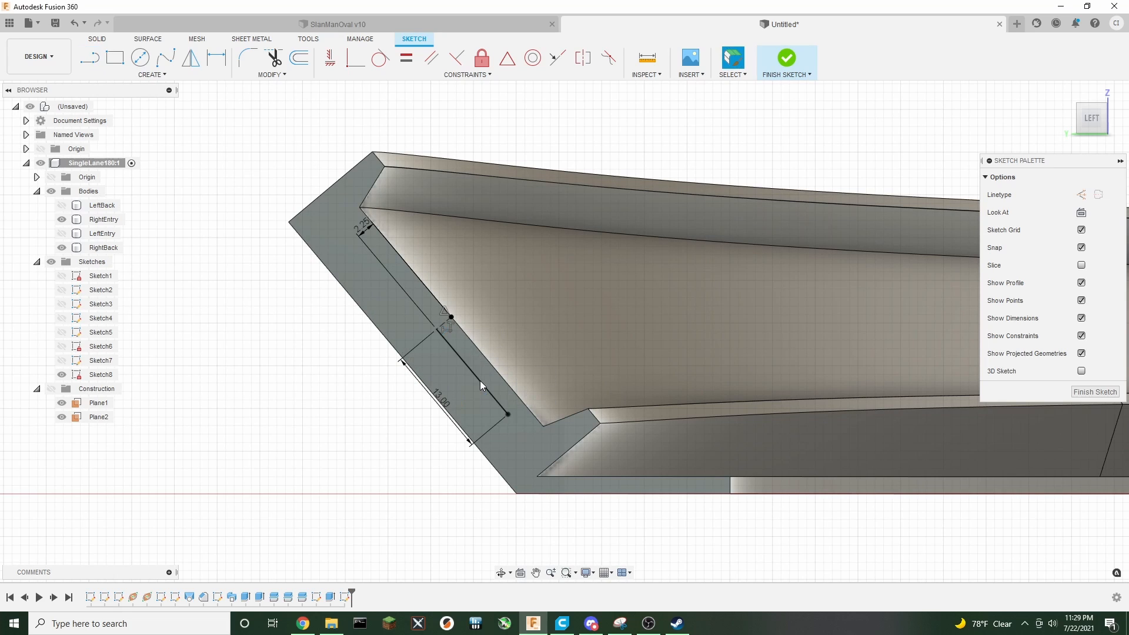
Draw a 2 mm line perpendicular to the 13 mm line at its far end
{"action": "key", "text": "l"}
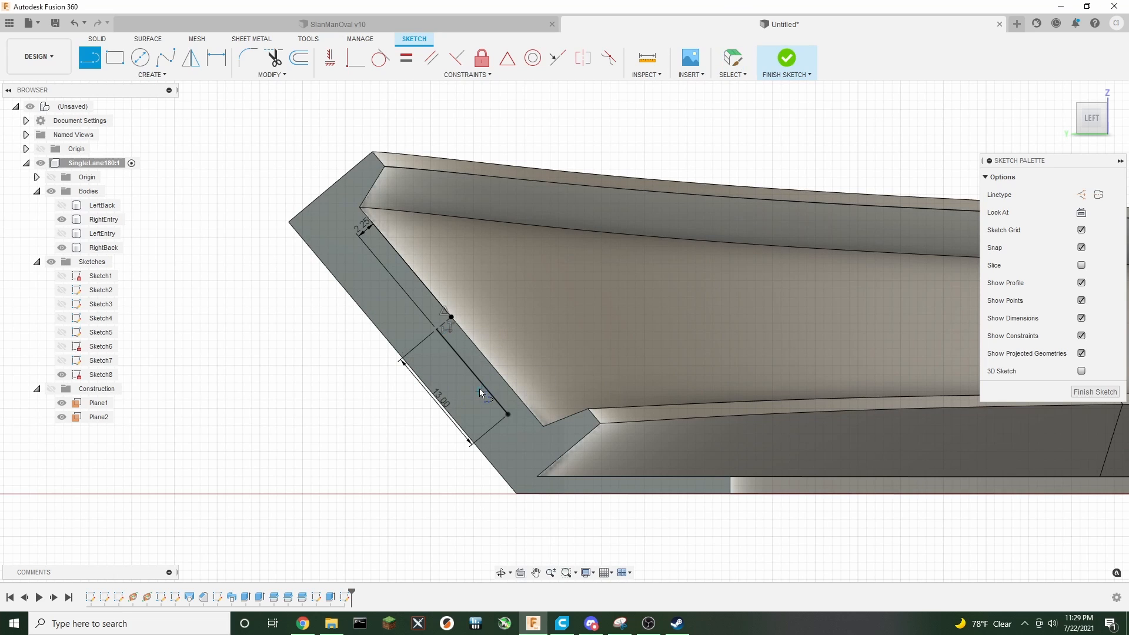
{"action": "left_click", "coordinate": [508, 417]}
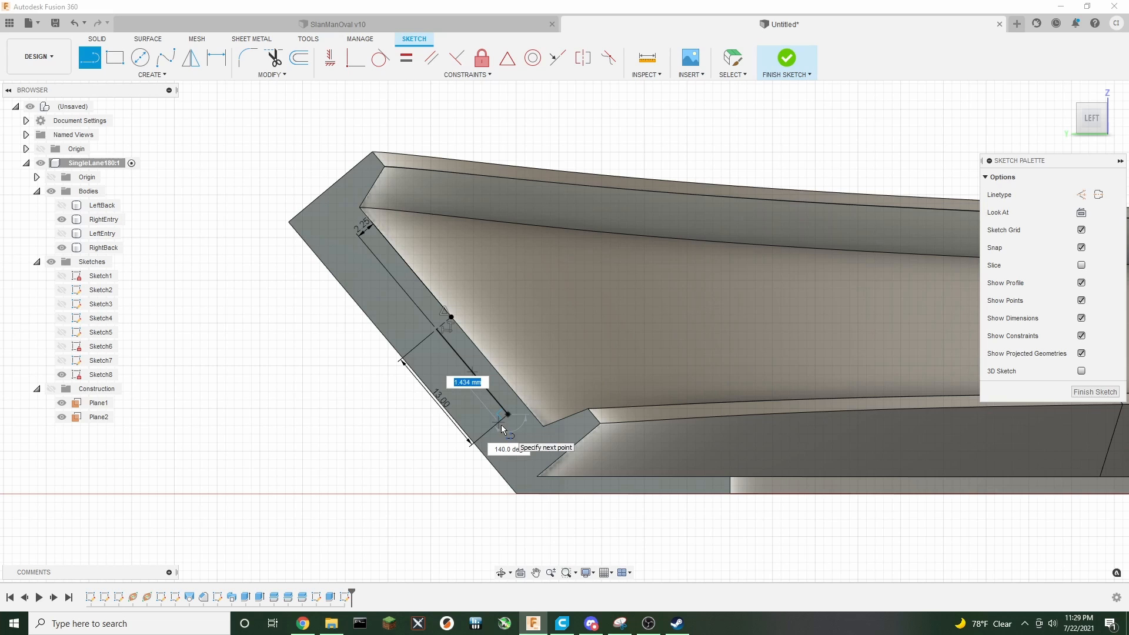
{"action": "type", "text": "2"}
{"action": "key", "text": "Return"}
{"action": "key", "text": "Escape"}
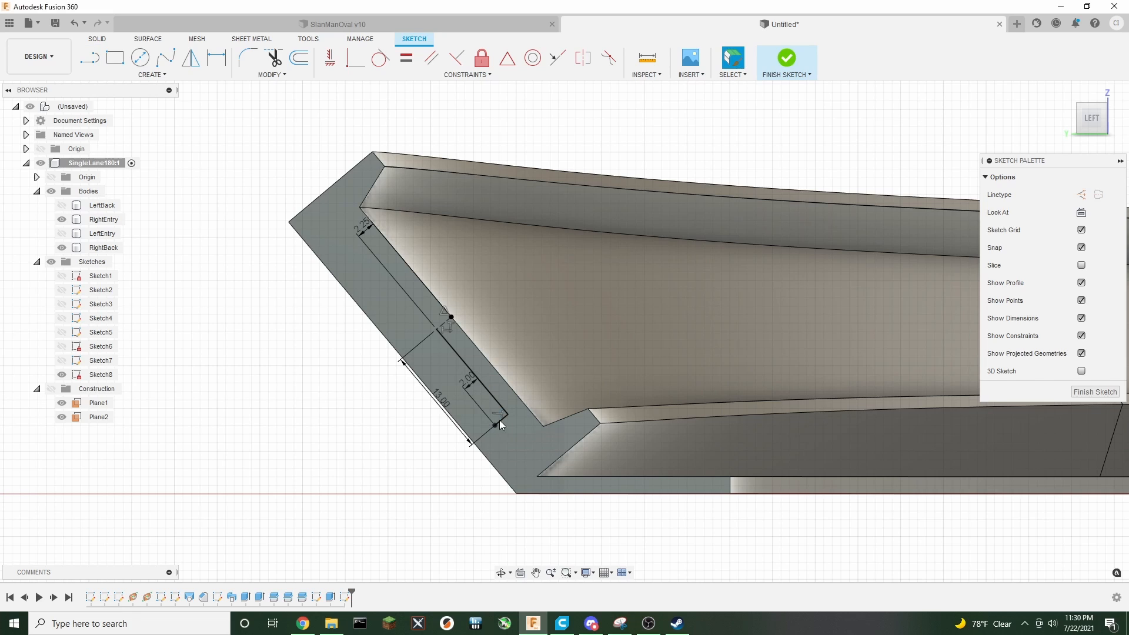
Draw a second 13 mm line along the wall in the opposite direction from the construction line's end
{"action": "left_click", "coordinate": [438, 340]}
{"action": "key", "text": "l"}
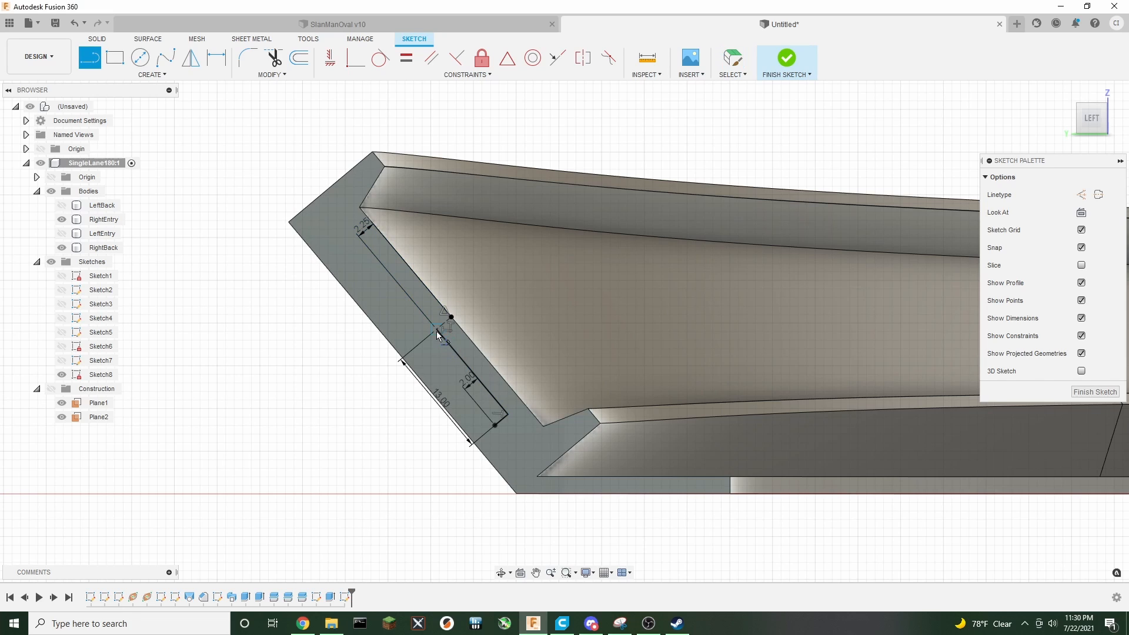
{"action": "left_click", "coordinate": [436, 330]}
{"action": "type", "text": "1"}
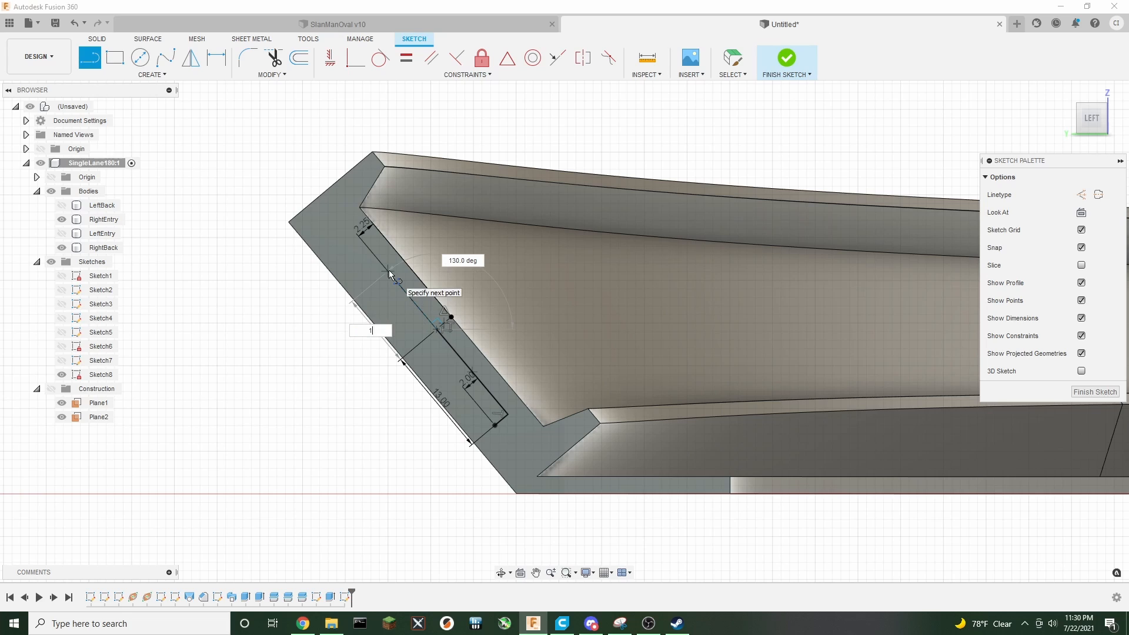
{"action": "type", "text": "3"}
{"action": "key", "text": "Return"}
{"action": "key", "text": "Escape"}
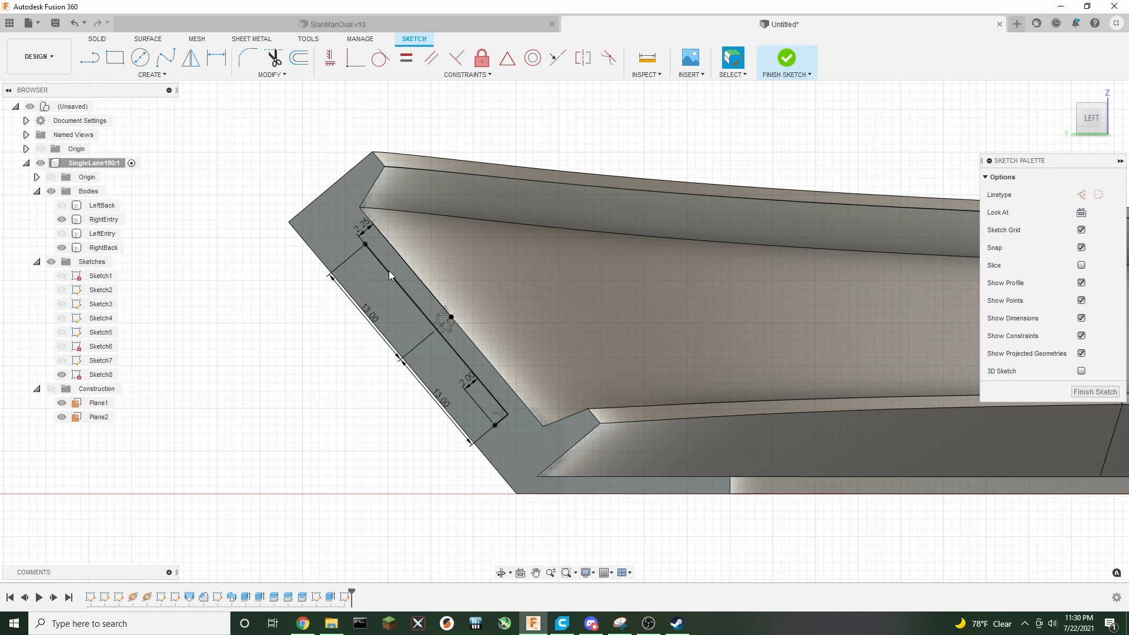
Add a 2 mm perpendicular line at the other end and close the rectangle with a joining line
{"action": "key", "text": "l"}
{"action": "left_click", "coordinate": [364, 244]}
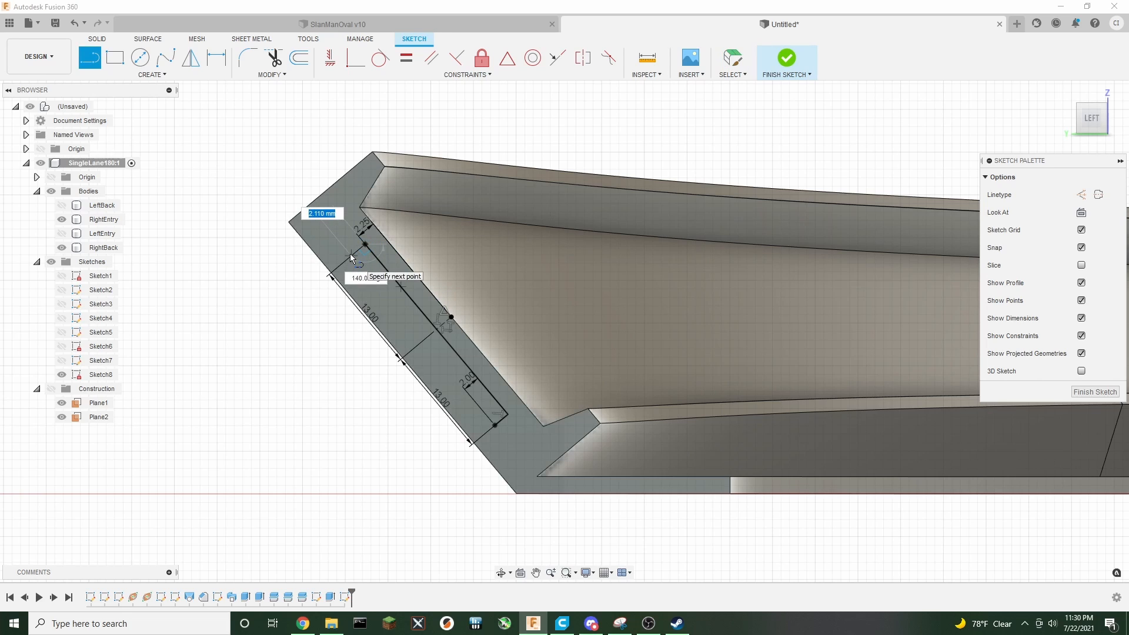
{"action": "type", "text": "2"}
{"action": "key", "text": "Return"}
{"action": "key", "text": "l"}
{"action": "left_click", "coordinate": [351, 254]}
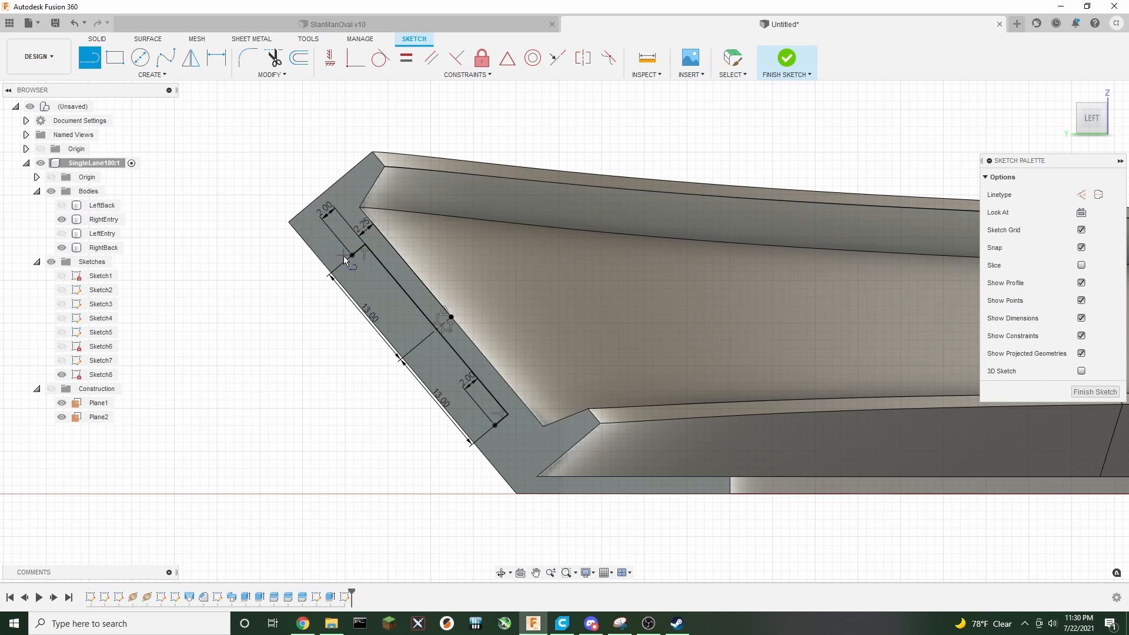
{"action": "left_click", "coordinate": [496, 427]}
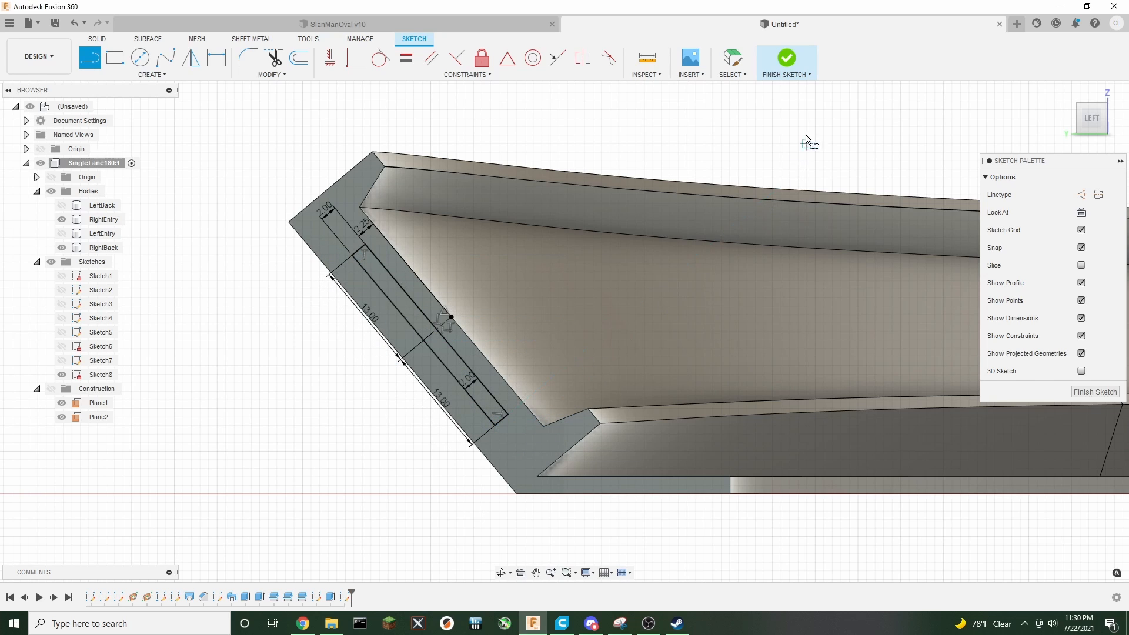
Finish the sketch and show the LeftBack body again
{"action": "left_click", "coordinate": [786, 59]}
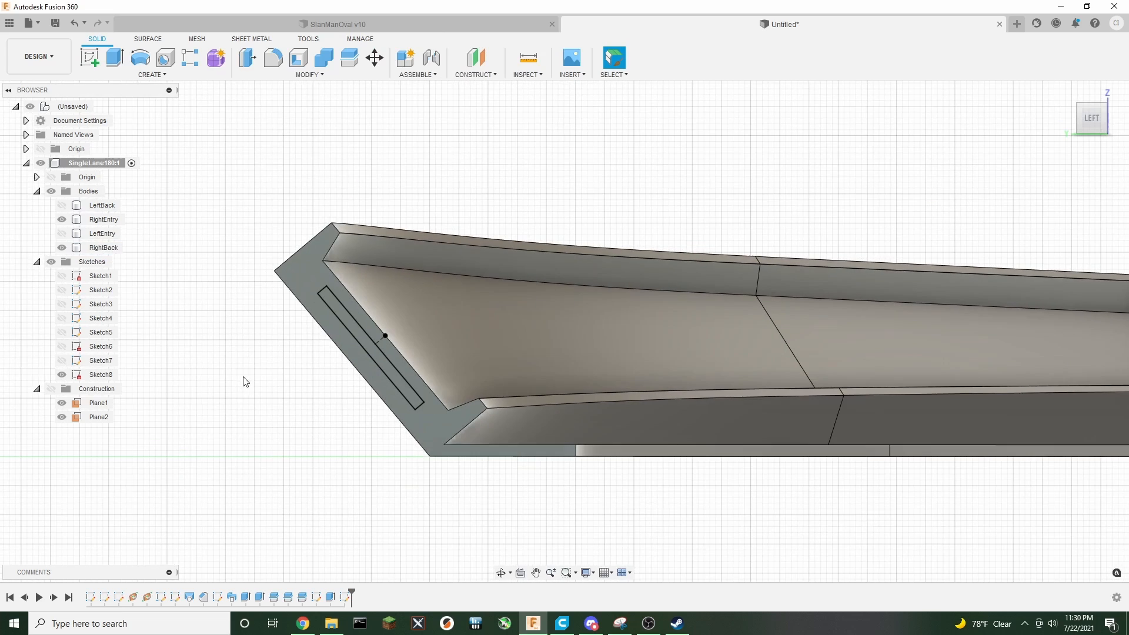
{"action": "left_click", "coordinate": [62, 206]}
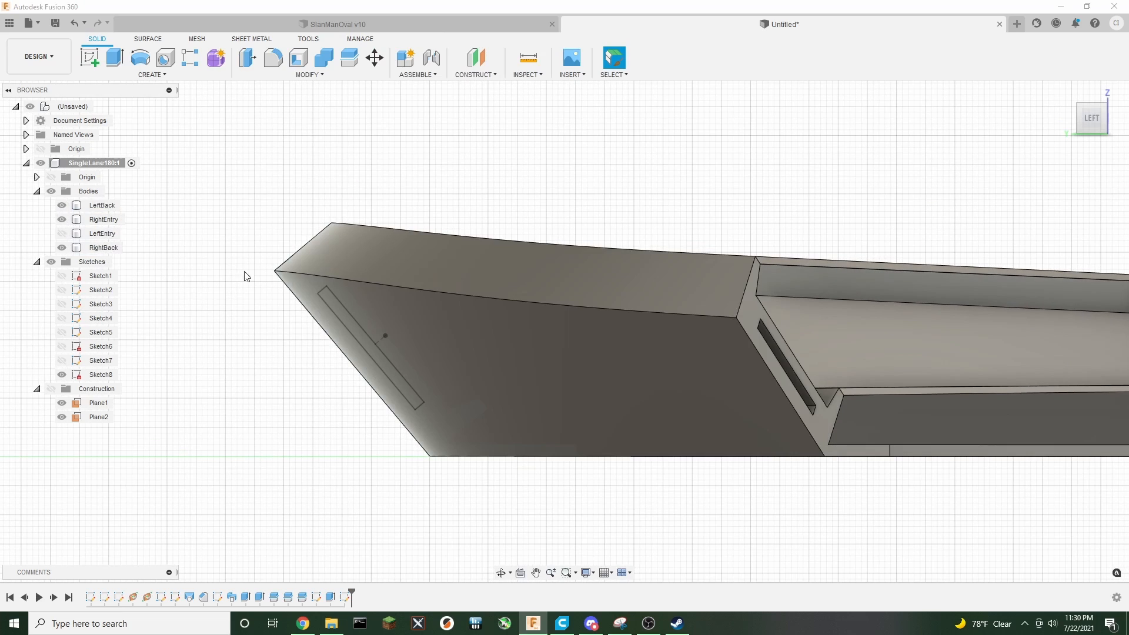
Extrude-cut the slot rectangle symmetrically 21 mm into the track's cut end
{"action": "left_click_drag", "start_coordinate": [1092, 121], "coordinate": [1044, 158]}
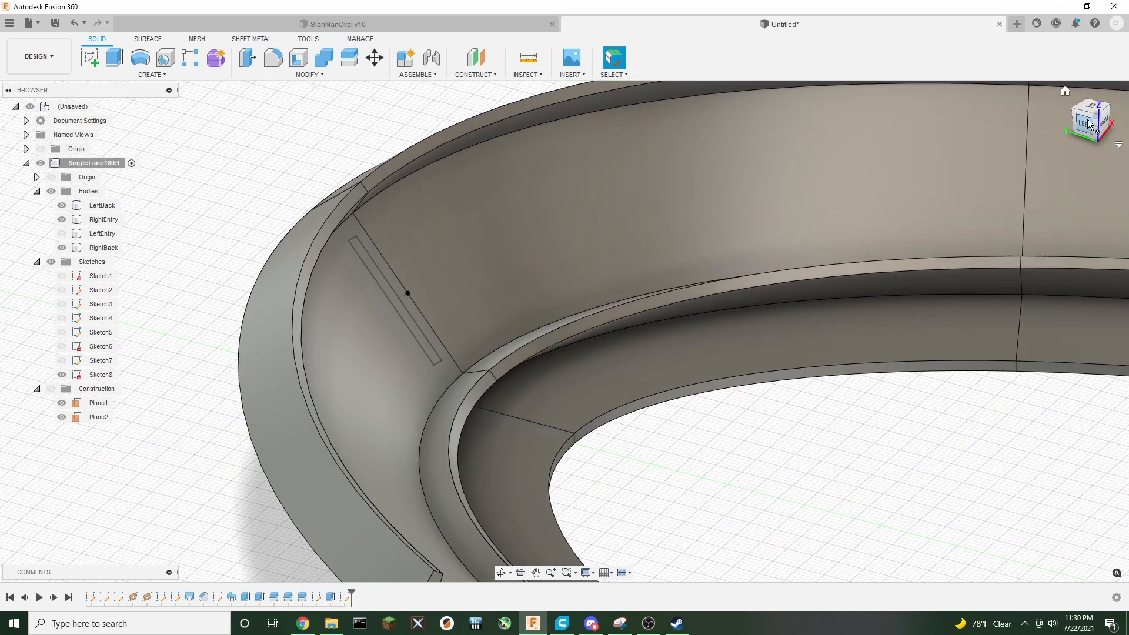
{"action": "left_click", "coordinate": [115, 57]}
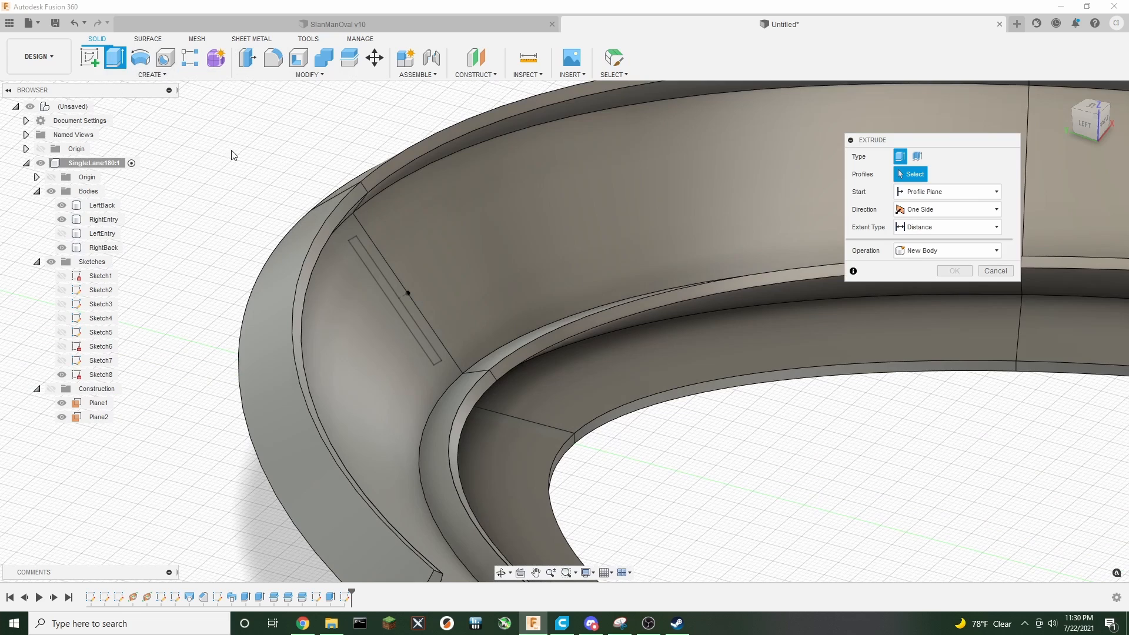
{"action": "left_click", "coordinate": [397, 301]}
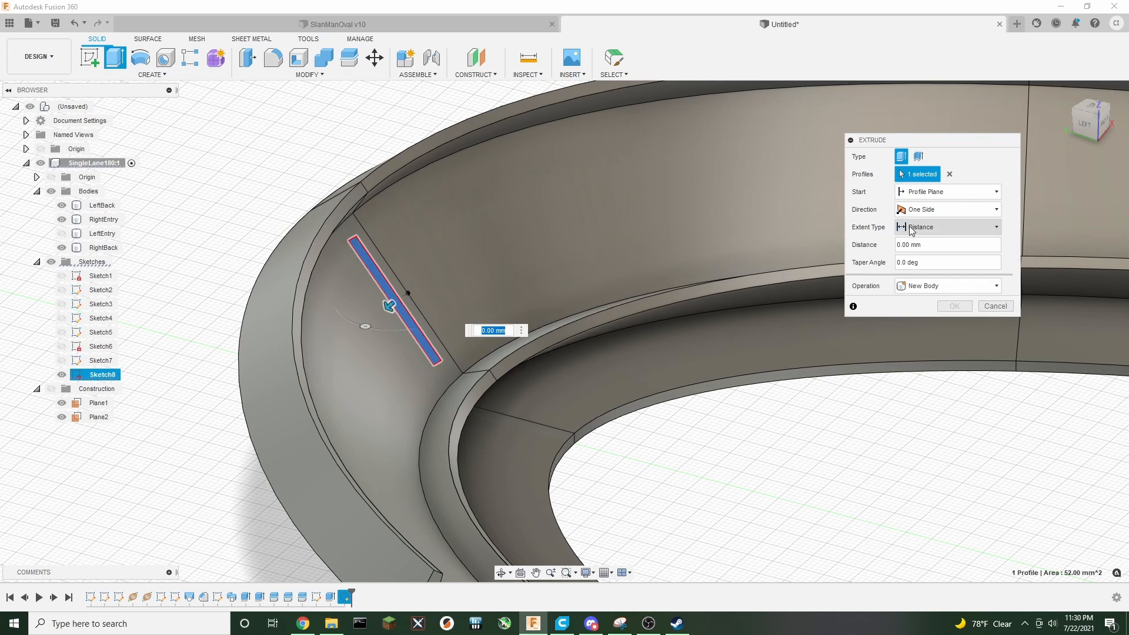
{"action": "left_click", "coordinate": [927, 228]}
{"action": "left_click", "coordinate": [935, 209]}
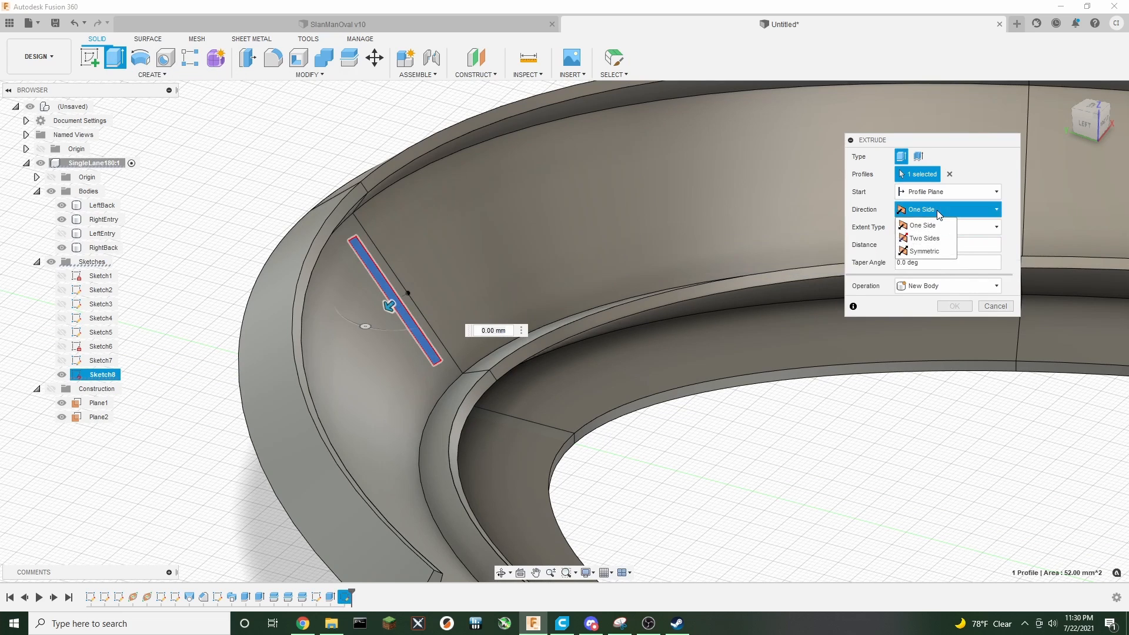
{"action": "left_click", "coordinate": [932, 251]}
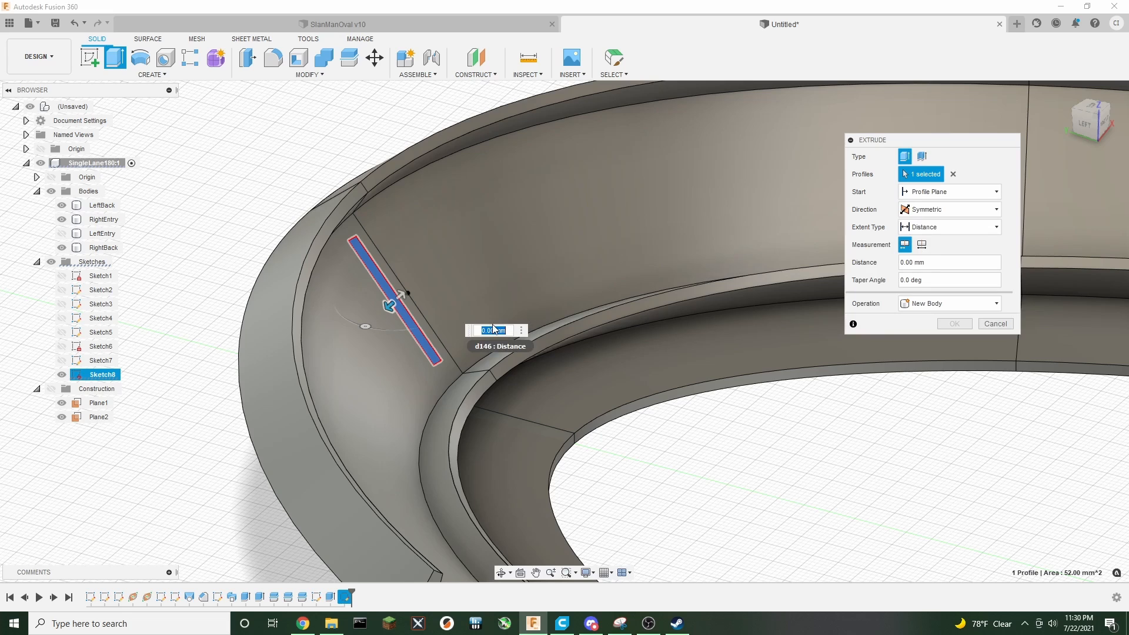
{"action": "type", "text": "21"}
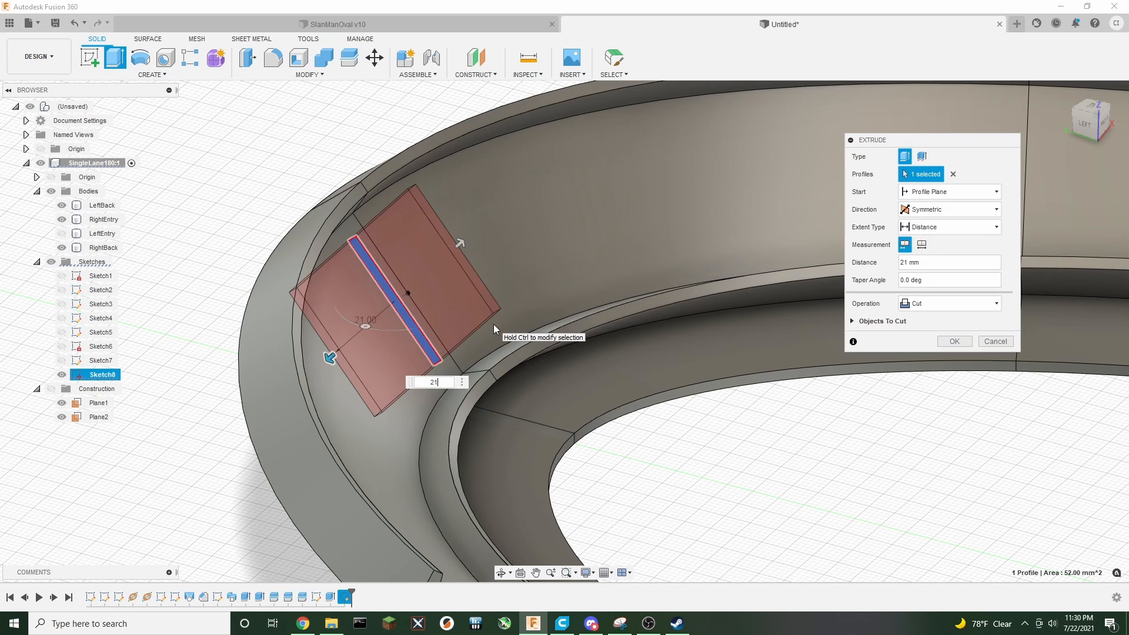
{"action": "left_click", "coordinate": [954, 341]}
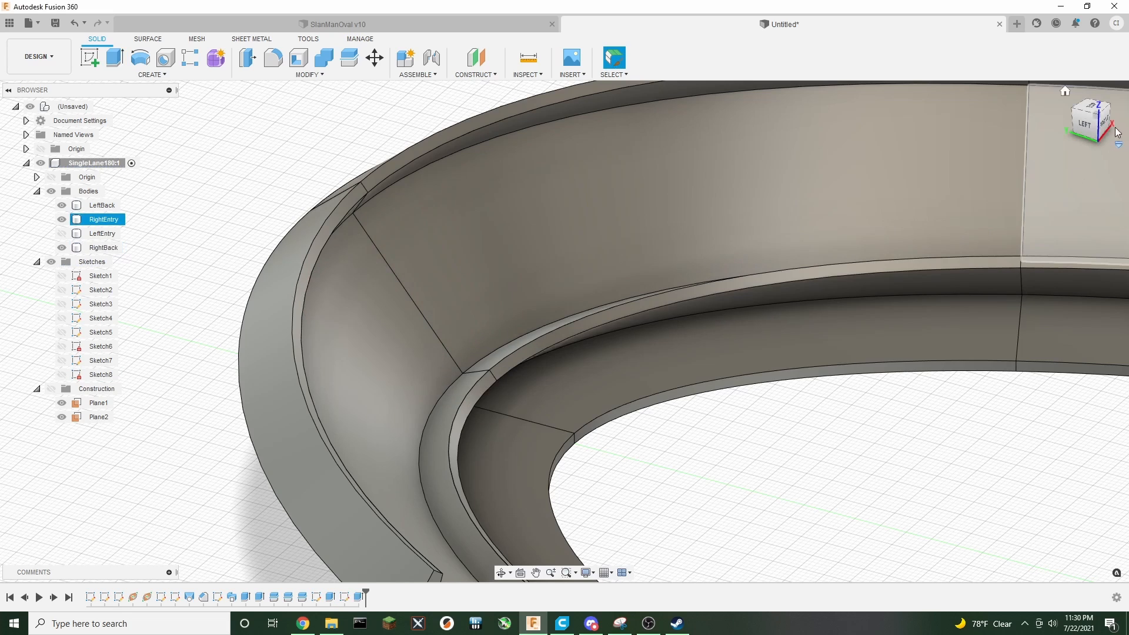
Toggle the bodies' visibility and orbit around the track to inspect the cut connector slot
{"action": "mouse_move", "coordinate": [1092, 125]}
{"action": "left_mouse_down"}
{"action": "mouse_move", "coordinate": [920, 87]}
{"action": "mouse_move", "coordinate": [831, 90]}
{"action": "mouse_move", "coordinate": [764, 65]}
{"action": "mouse_move", "coordinate": [709, 85]}
{"action": "mouse_move", "coordinate": [658, 126]}
{"action": "mouse_move", "coordinate": [627, 175]}
{"action": "left_mouse_up"}
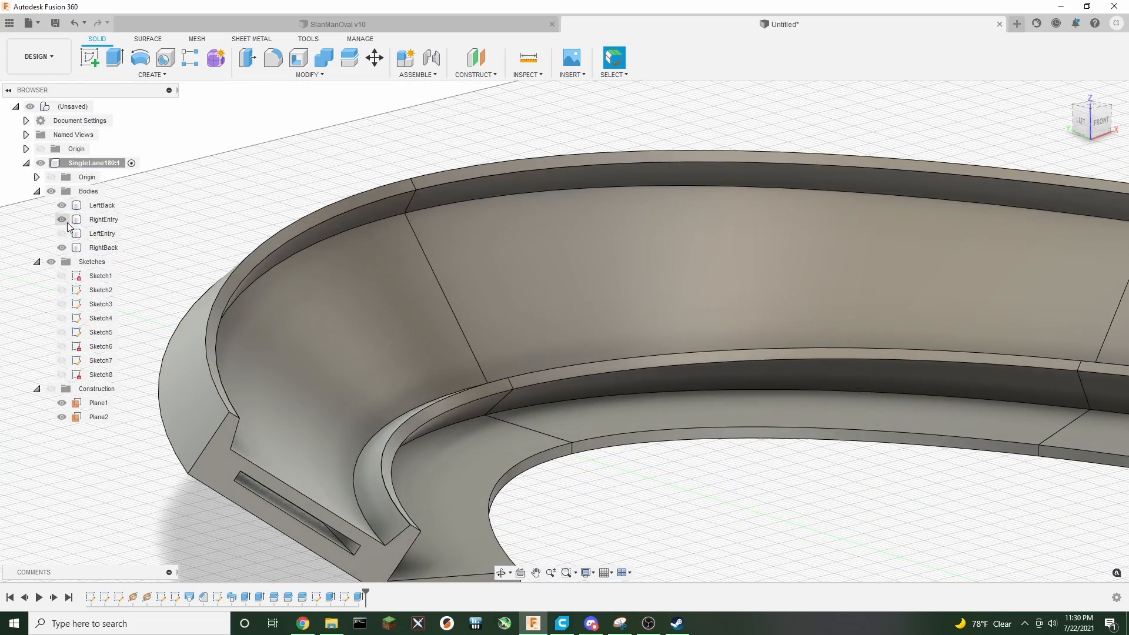
{"action": "left_click", "coordinate": [61, 205]}
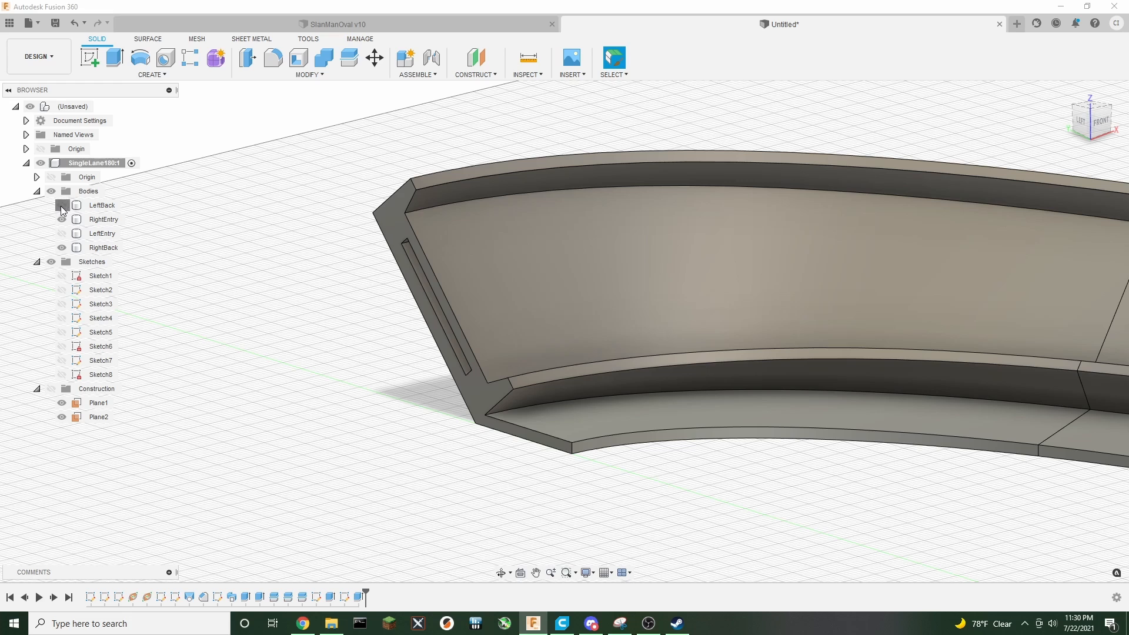
{"action": "left_click", "coordinate": [61, 205]}
{"action": "left_click", "coordinate": [63, 220]}
{"action": "left_click", "coordinate": [63, 218]}
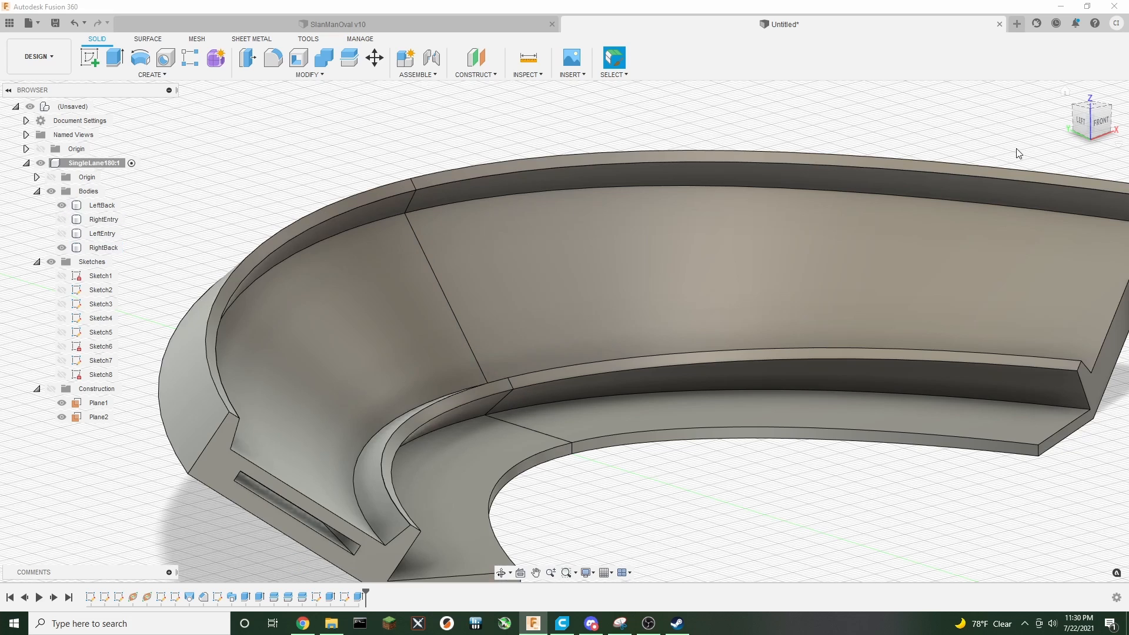
{"action": "left_click", "coordinate": [61, 248]}
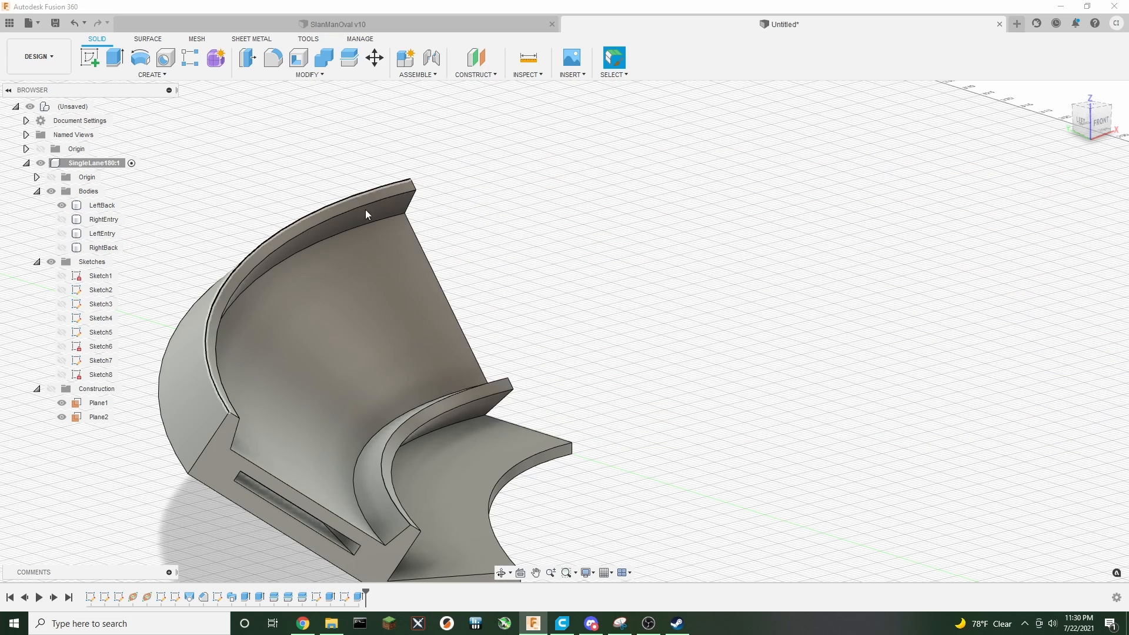
{"action": "middle_click_drag", "start_coordinate": [1064, 92], "coordinate": [882, 147], "text": "shift"}
{"action": "scroll", "coordinate": [1014, 332], "scroll_direction": "down", "scroll_amount": 4}
{"action": "scroll", "coordinate": [1017, 340], "scroll_direction": "down", "scroll_amount": 1}
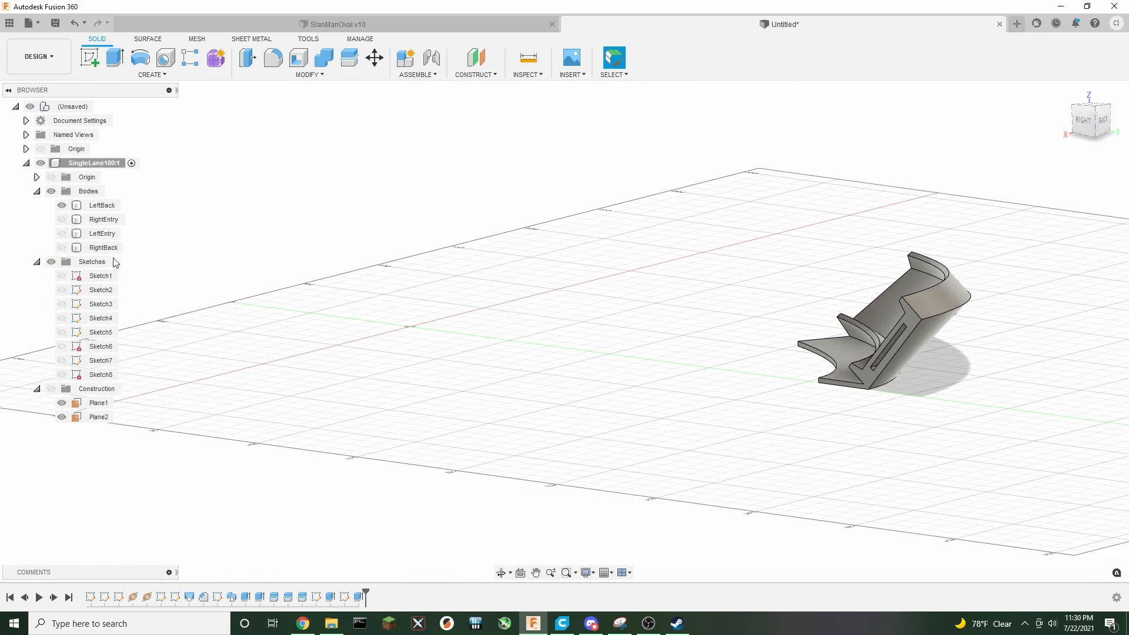
{"action": "left_click", "coordinate": [61, 219]}
{"action": "left_click", "coordinate": [62, 248]}
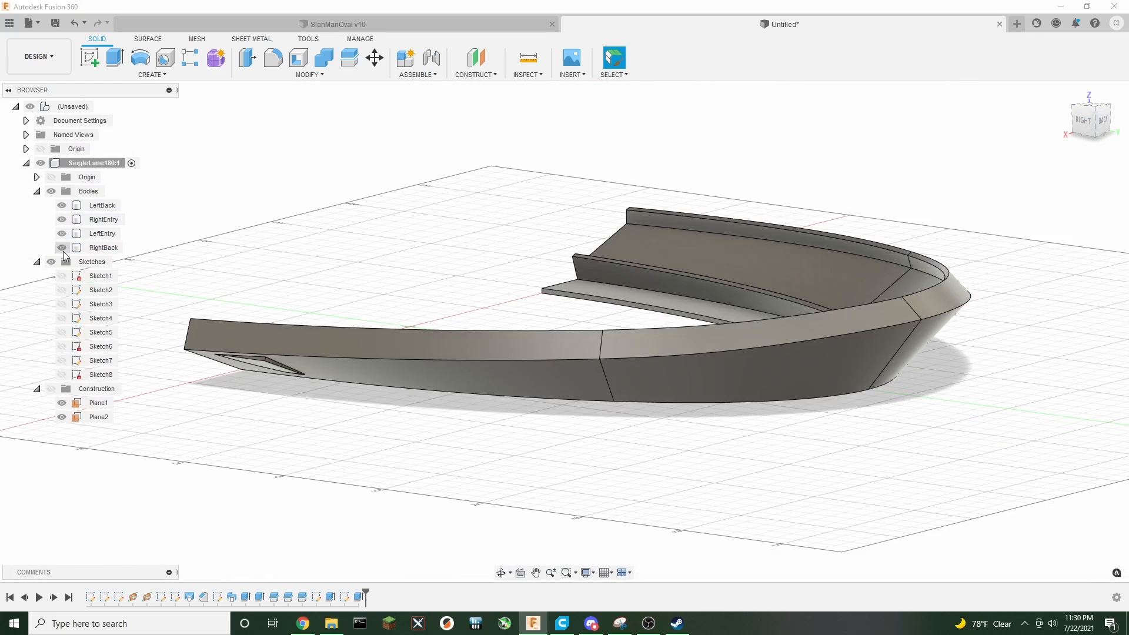
{"action": "mouse_move", "coordinate": [564, 323]}
{"action": "middle_mouse_down", "text": "shift"}
{"action": "mouse_move", "coordinate": [518, 406]}
{"action": "mouse_move", "coordinate": [282, 405]}
{"action": "middle_mouse_up", "text": "shift"}
{"action": "middle_click_drag", "start_coordinate": [713, 206], "coordinate": [699, 221], "text": "shift"}
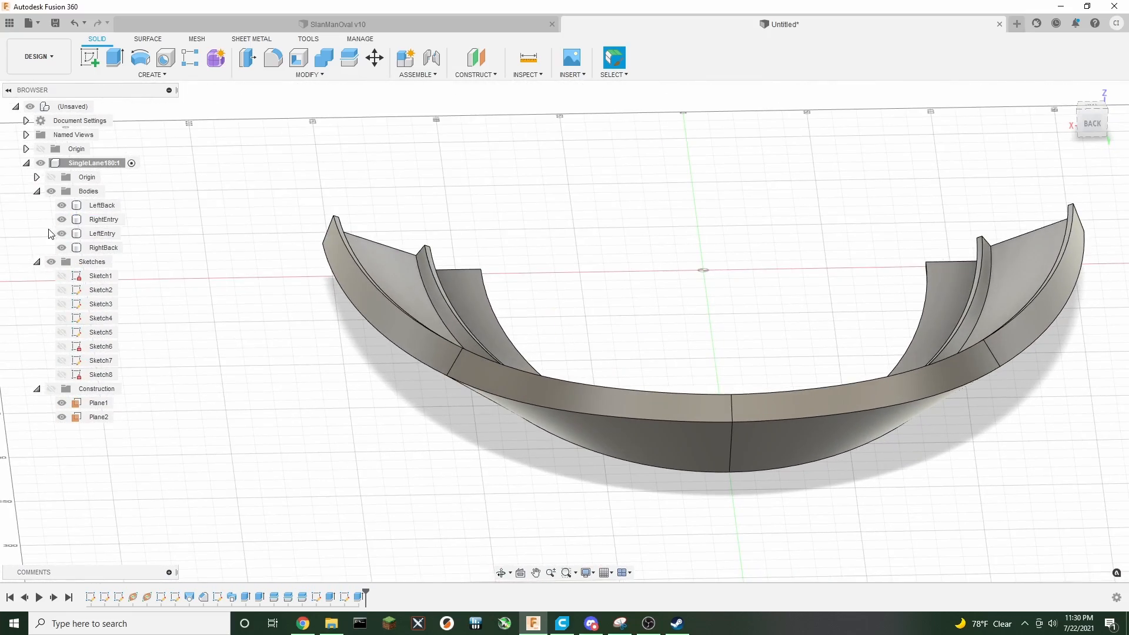
Show only the RightEntry body and start a new sketch on its cut end face
{"action": "left_click", "coordinate": [60, 221]}
{"action": "left_click", "coordinate": [61, 235]}
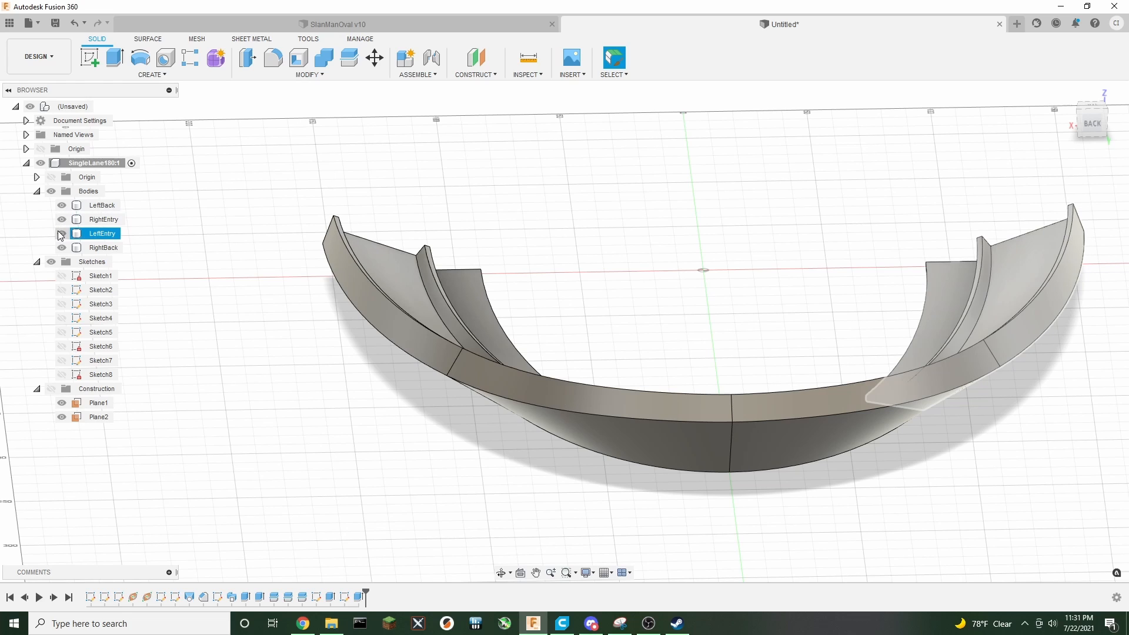
{"action": "left_click", "coordinate": [61, 234]}
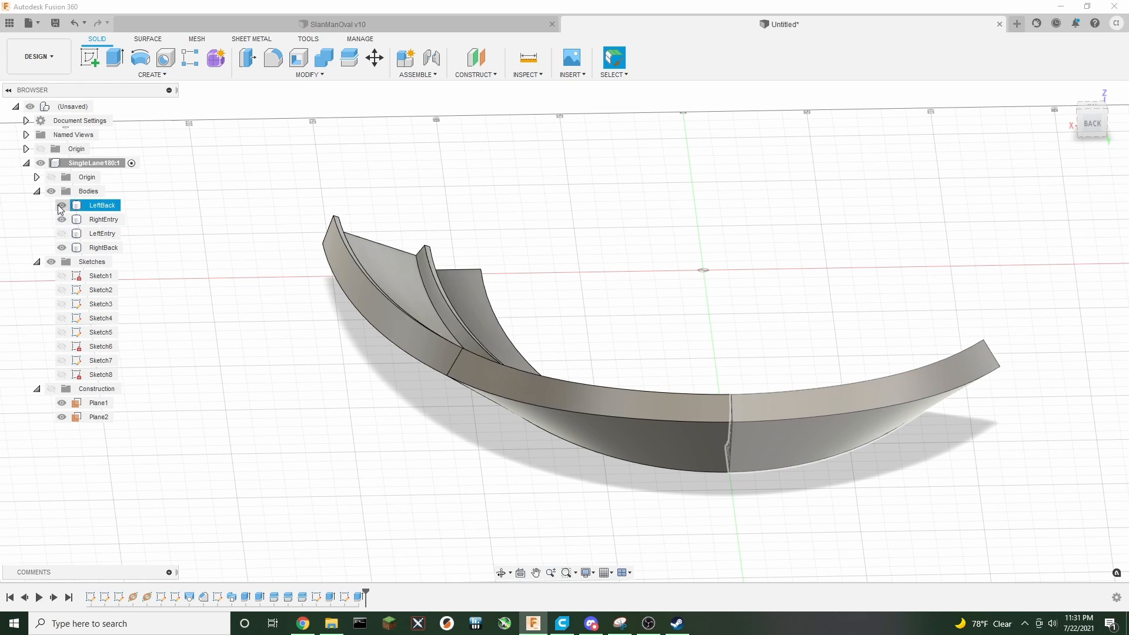
{"action": "left_click", "coordinate": [61, 206]}
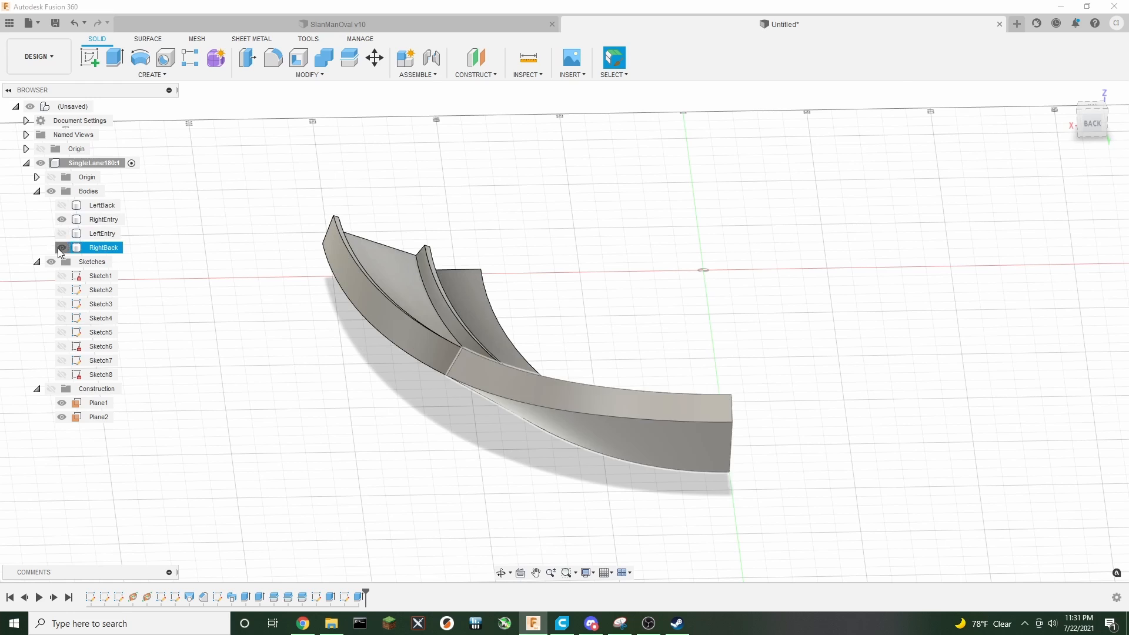
{"action": "left_click", "coordinate": [60, 247]}
{"action": "right_click", "coordinate": [489, 392]}
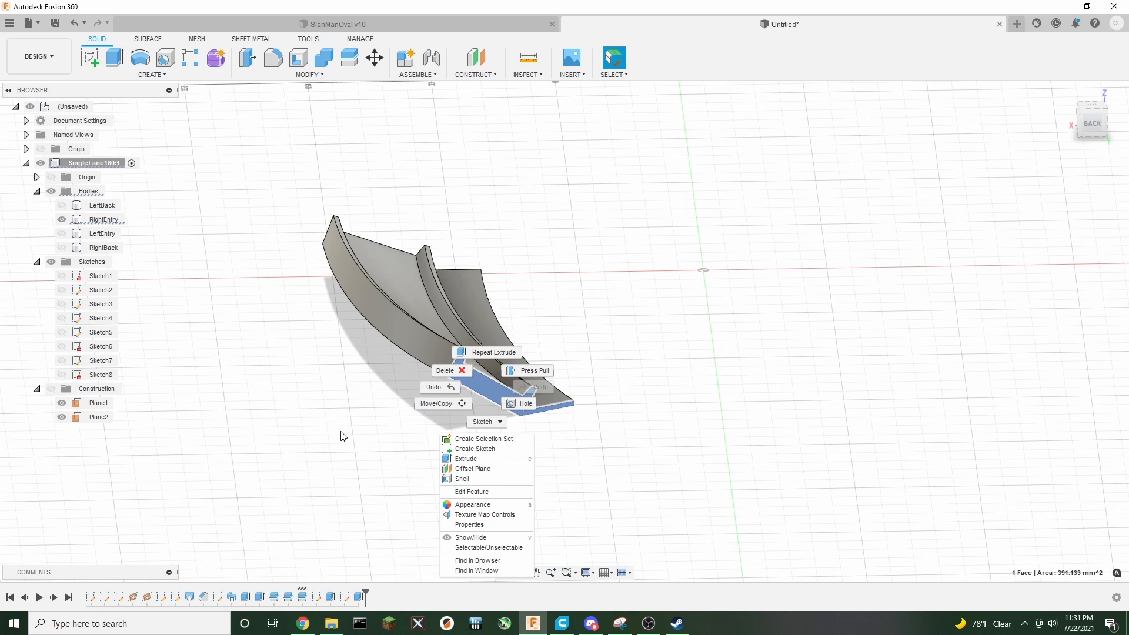
{"action": "left_click", "coordinate": [333, 417]}
{"action": "left_click", "coordinate": [89, 57]}
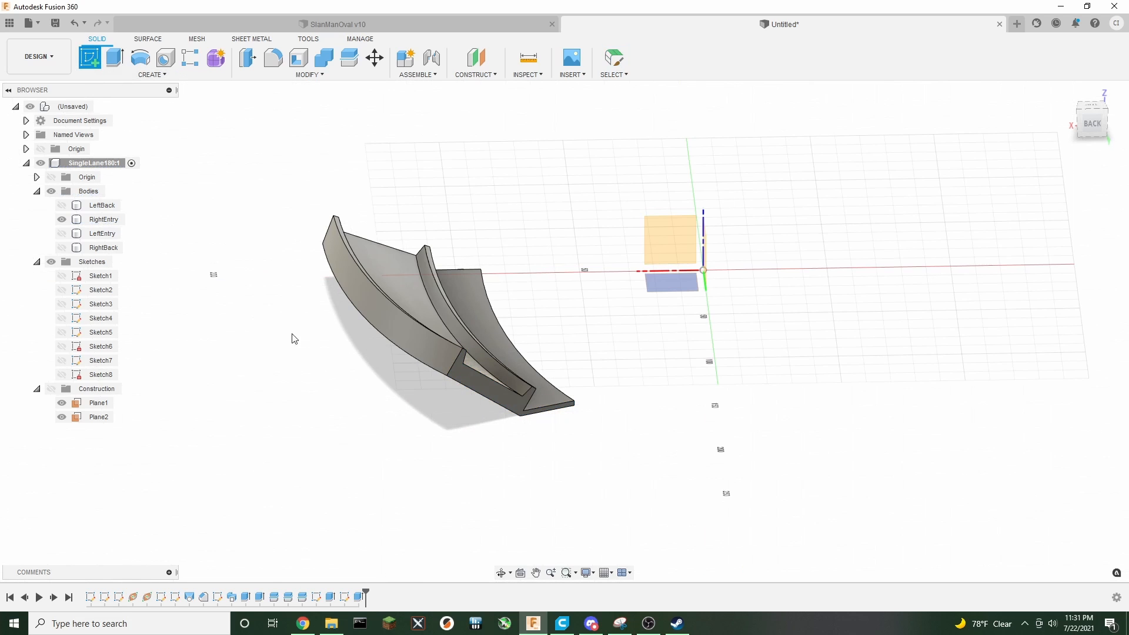
{"action": "left_click", "coordinate": [470, 392]}
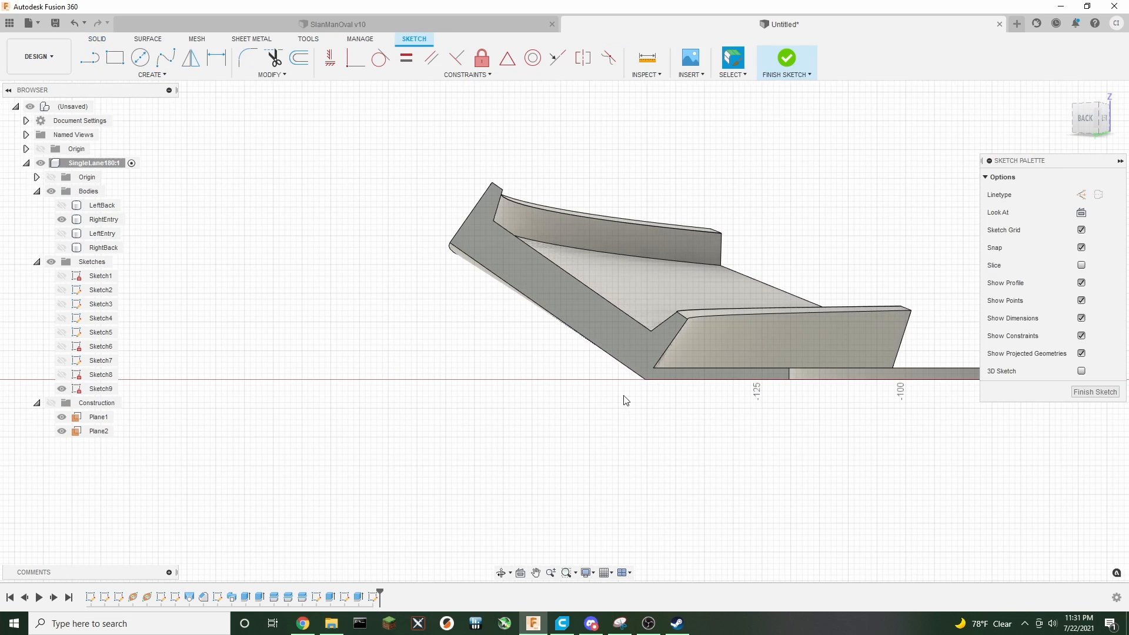
Place a point on the end face and draw a 2.25 mm construction line from it toward the wall
{"action": "left_click", "coordinate": [152, 74]}
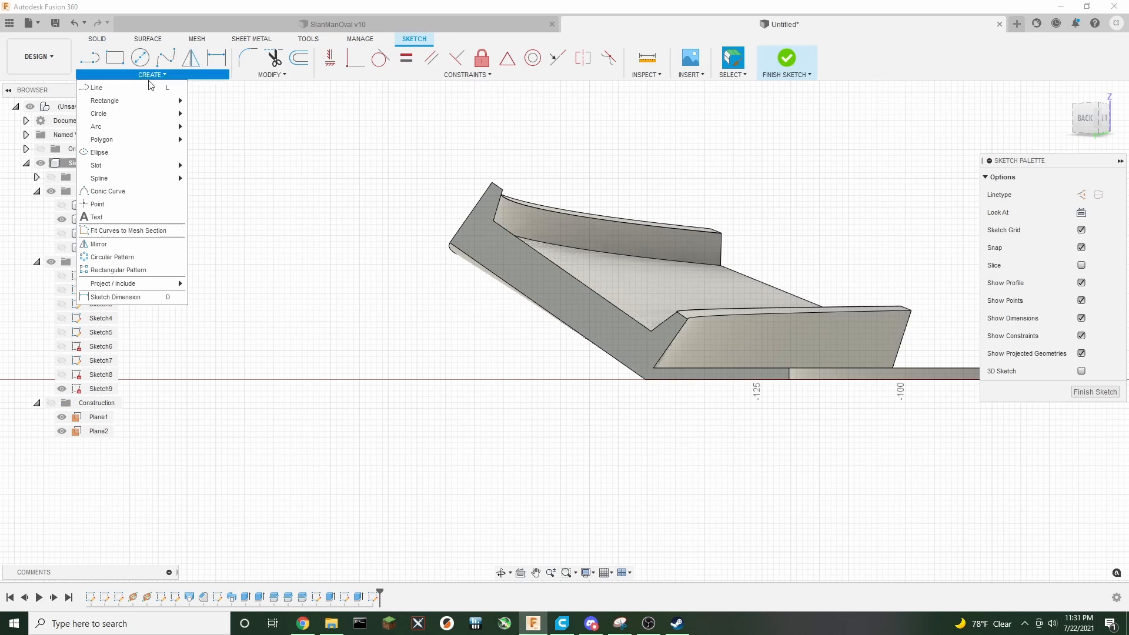
{"action": "left_click", "coordinate": [106, 217]}
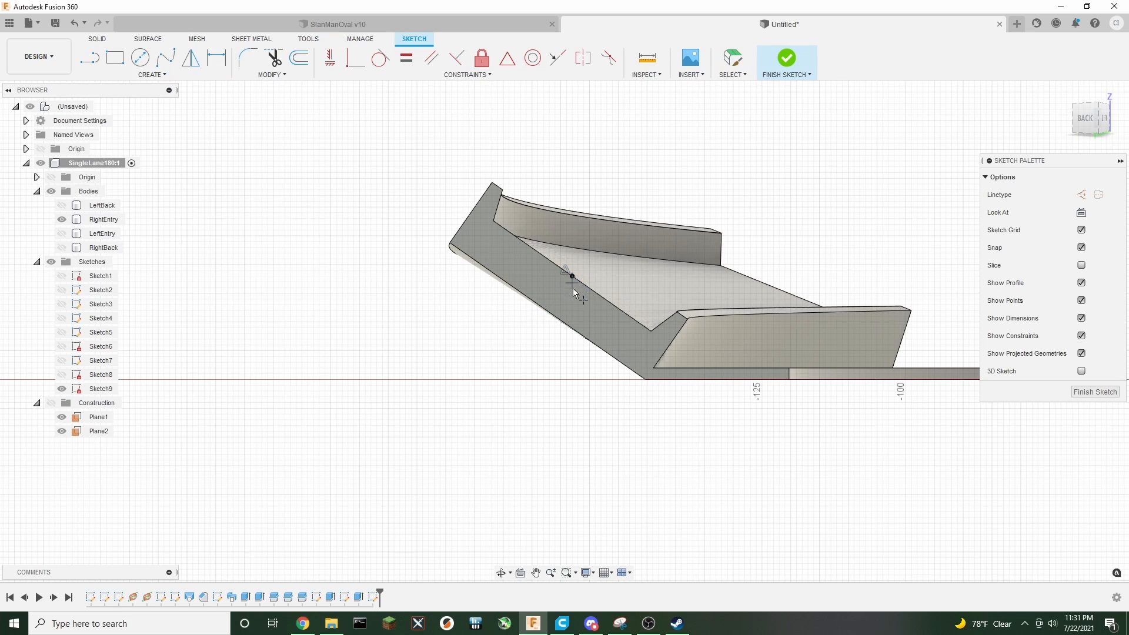
{"action": "left_click", "coordinate": [89, 57]}
{"action": "scroll", "coordinate": [613, 300], "scroll_direction": "up", "scroll_amount": 3}
{"action": "left_click", "coordinate": [1082, 196]}
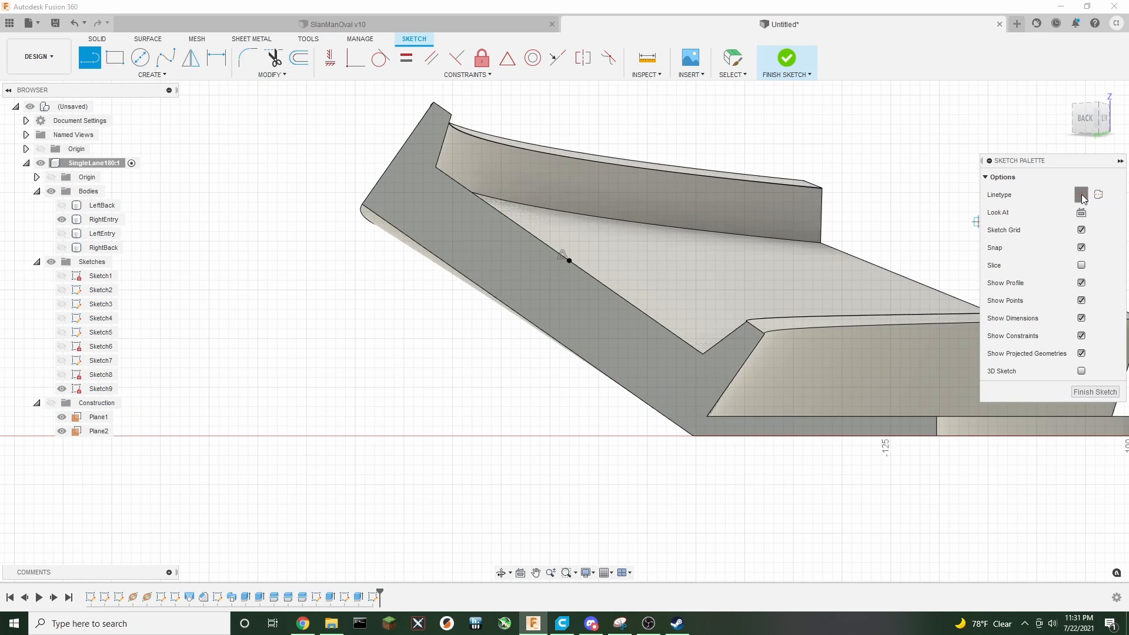
{"action": "left_click", "coordinate": [569, 262]}
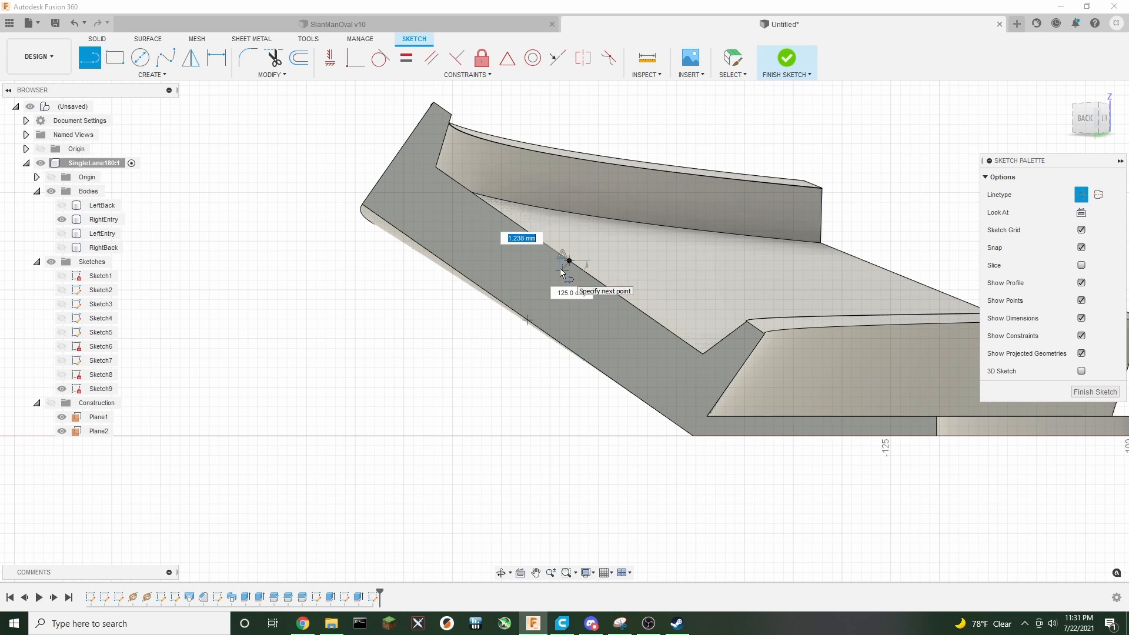
{"action": "type", "text": "2.25"}
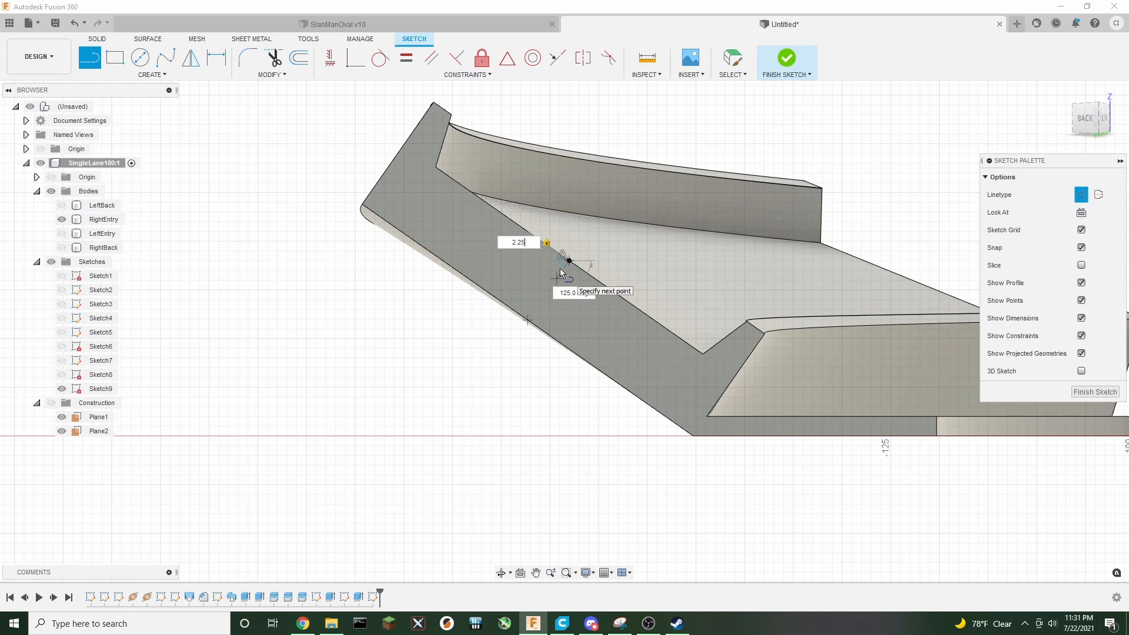
{"action": "key", "text": "Return"}
{"action": "key", "text": "Escape"}
{"action": "left_click", "coordinate": [1082, 195]}
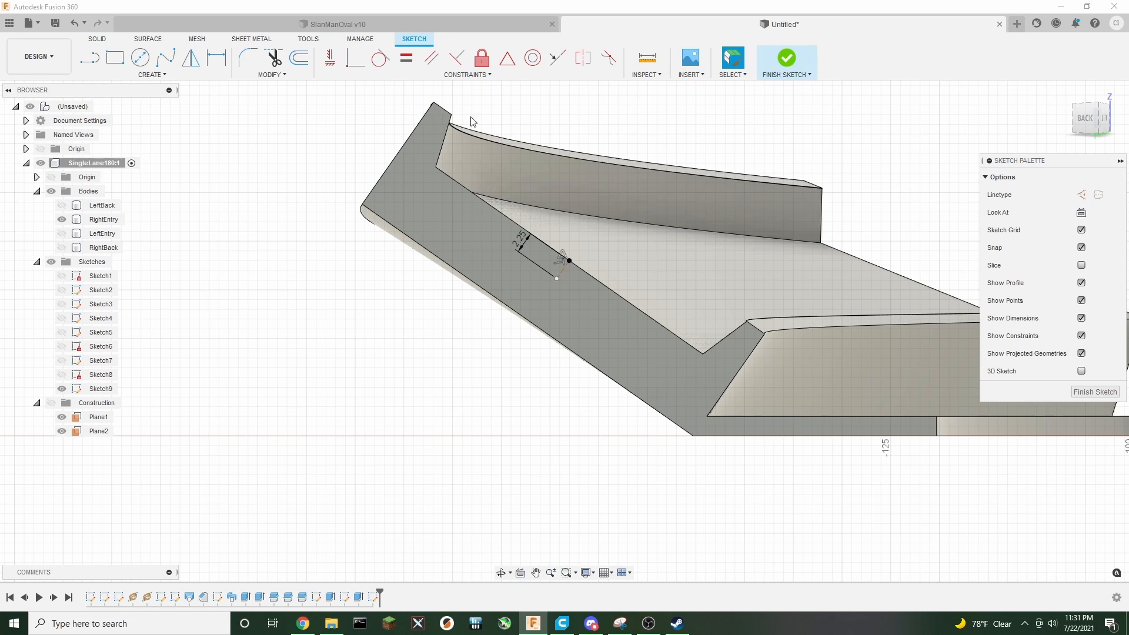
Draw a 13 mm line along the wall from the construction line's end and a 2 mm perpendicular line at its far end
{"action": "left_click", "coordinate": [83, 63]}
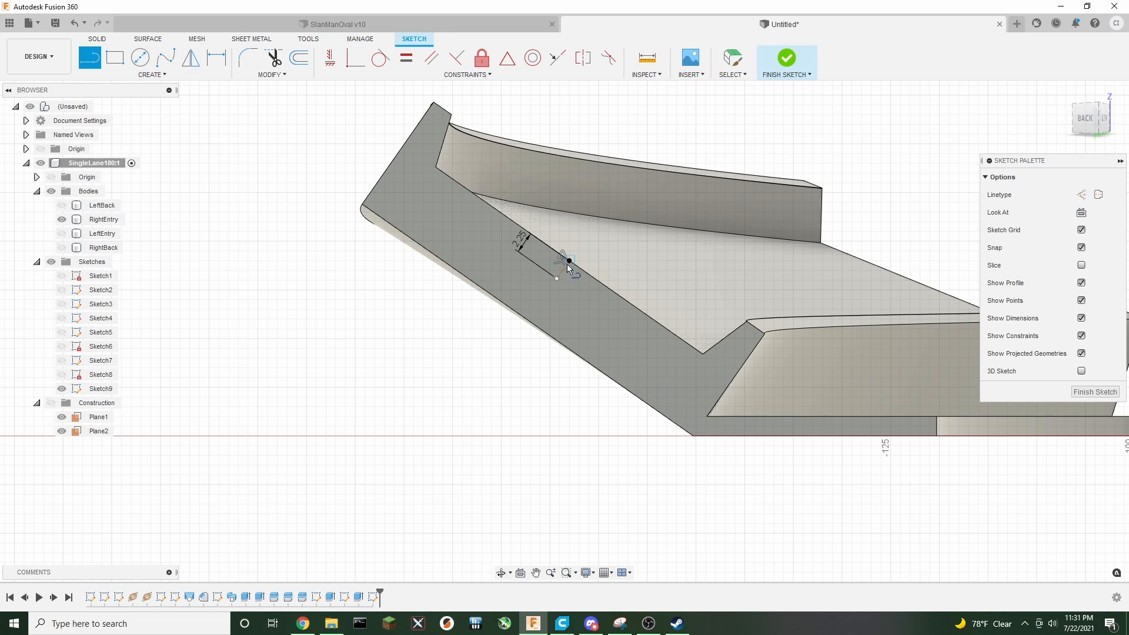
{"action": "left_click", "coordinate": [556, 280]}
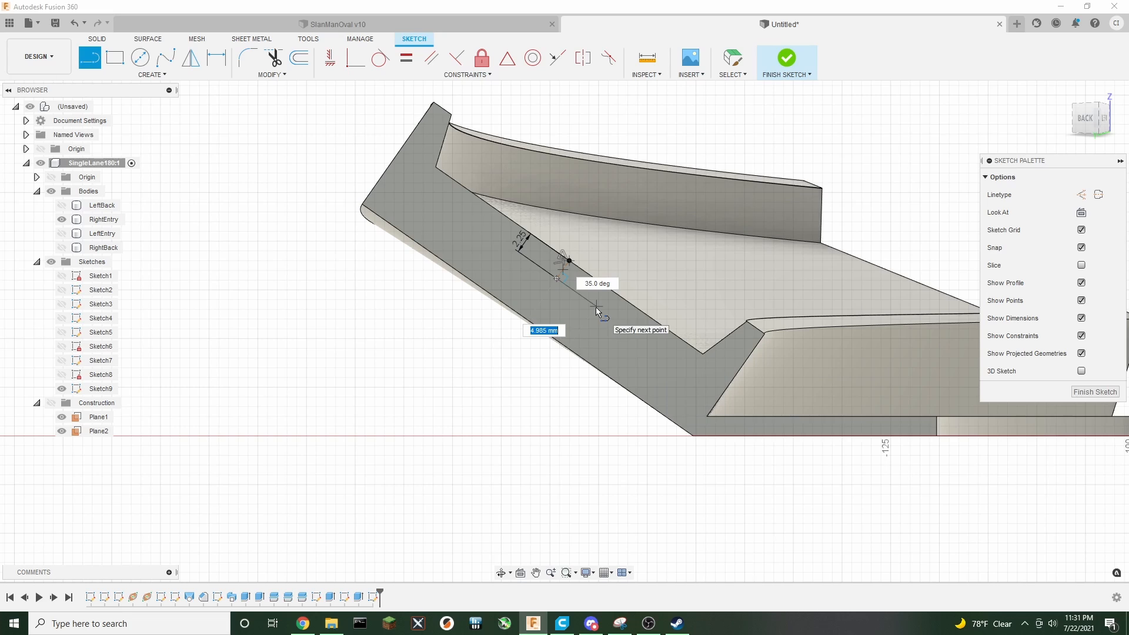
{"action": "type", "text": "13"}
{"action": "key", "text": "Return"}
{"action": "key", "text": "Escape"}
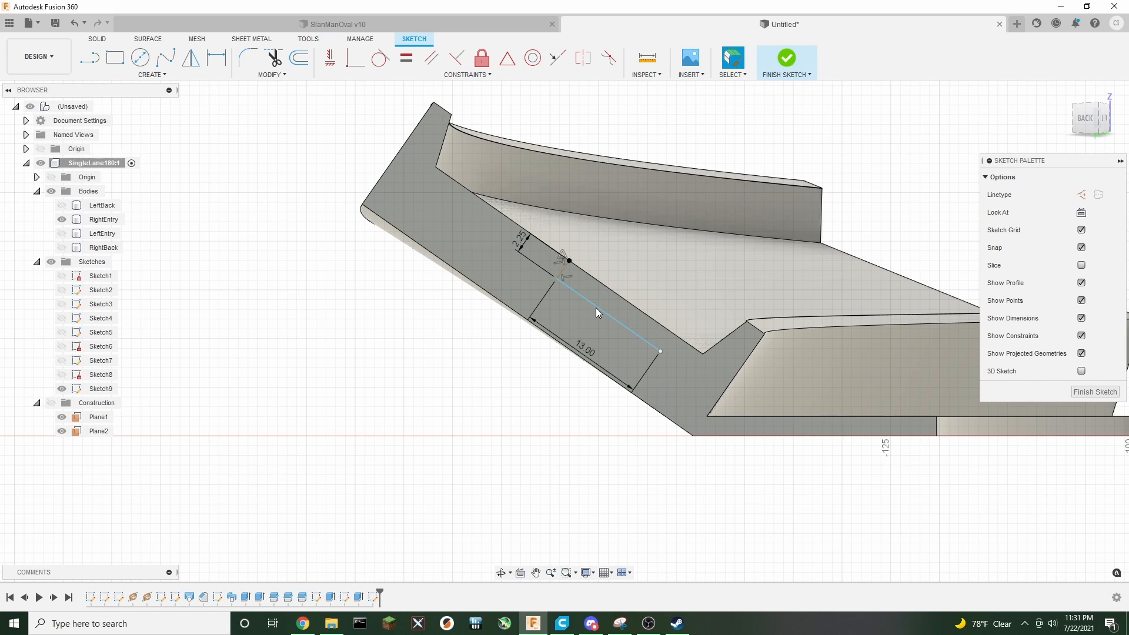
{"action": "key", "text": "l"}
{"action": "left_click", "coordinate": [660, 352]}
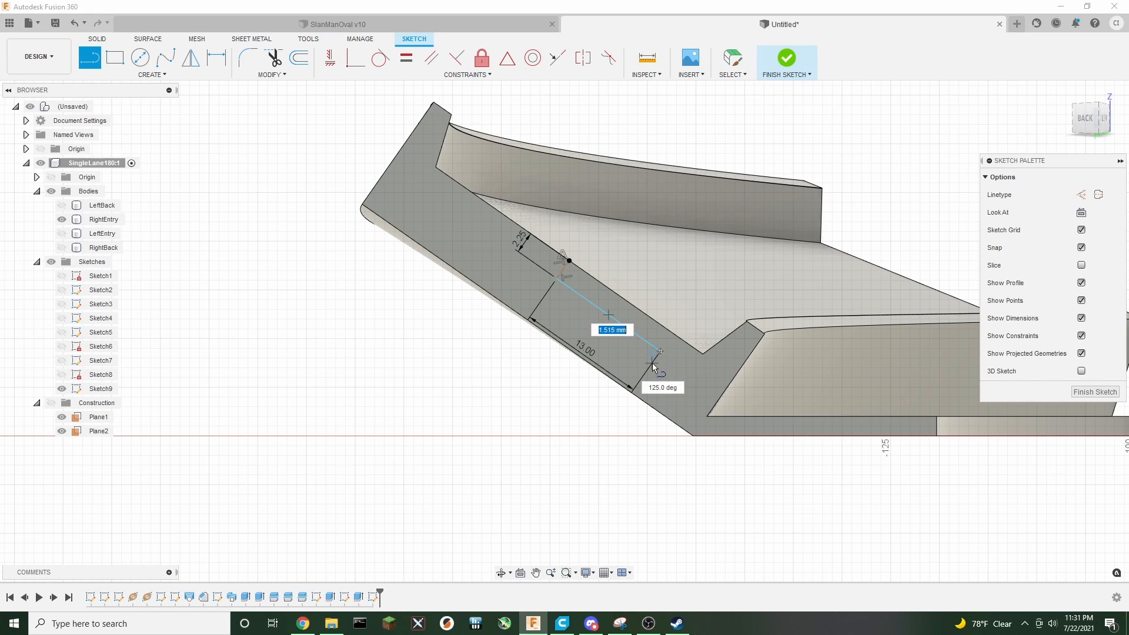
{"action": "key", "text": "Return"}
{"action": "key", "text": "Escape"}
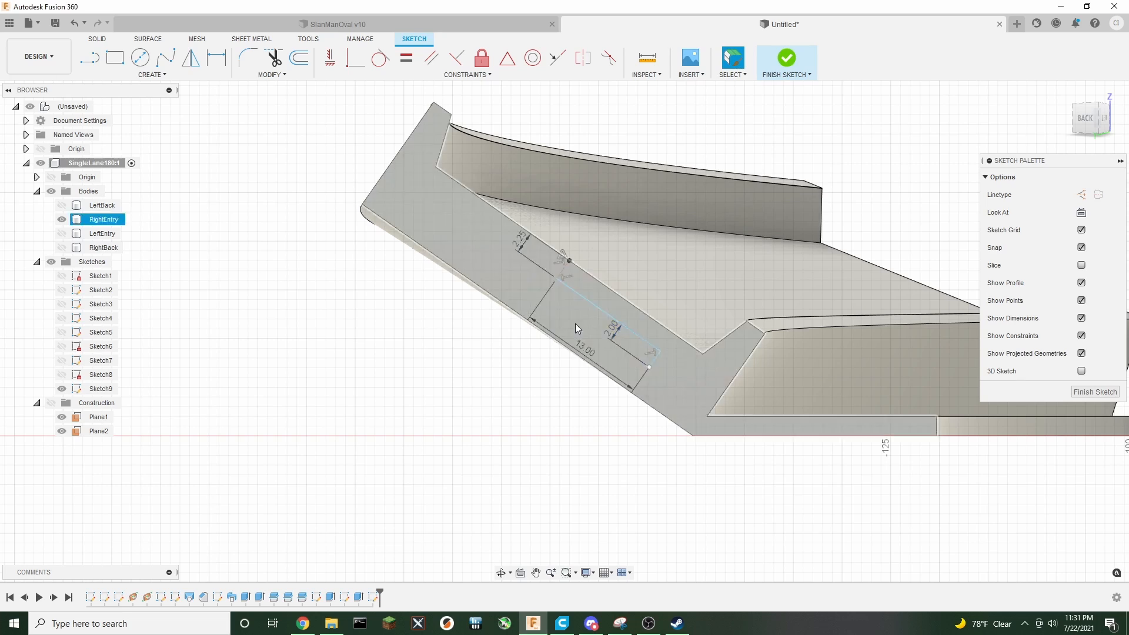
Draw a second 13 mm line in the opposite direction and a 2 mm perpendicular line at its end
{"action": "left_click", "coordinate": [557, 283]}
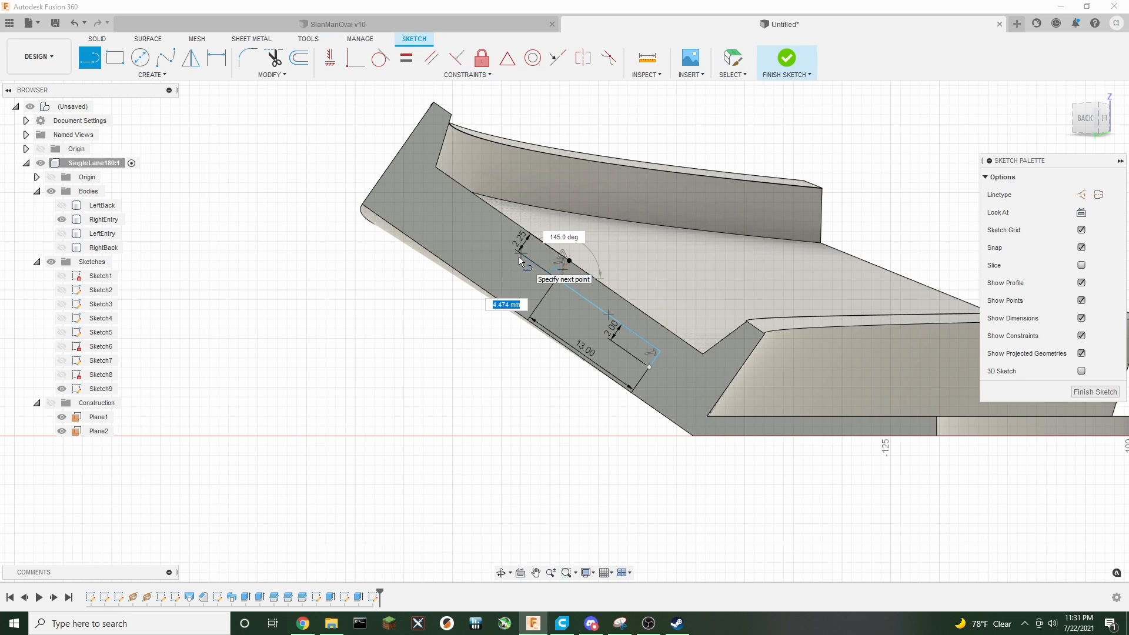
{"action": "type", "text": "13"}
{"action": "key", "text": "Return"}
{"action": "key", "text": "Escape"}
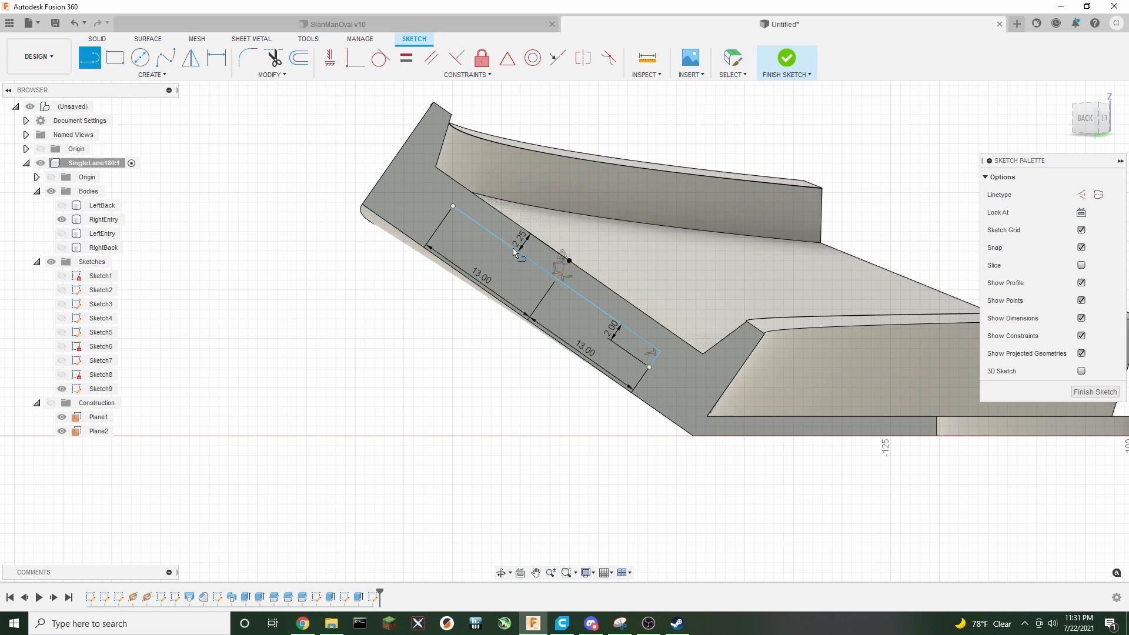
{"action": "left_click", "coordinate": [453, 207]}
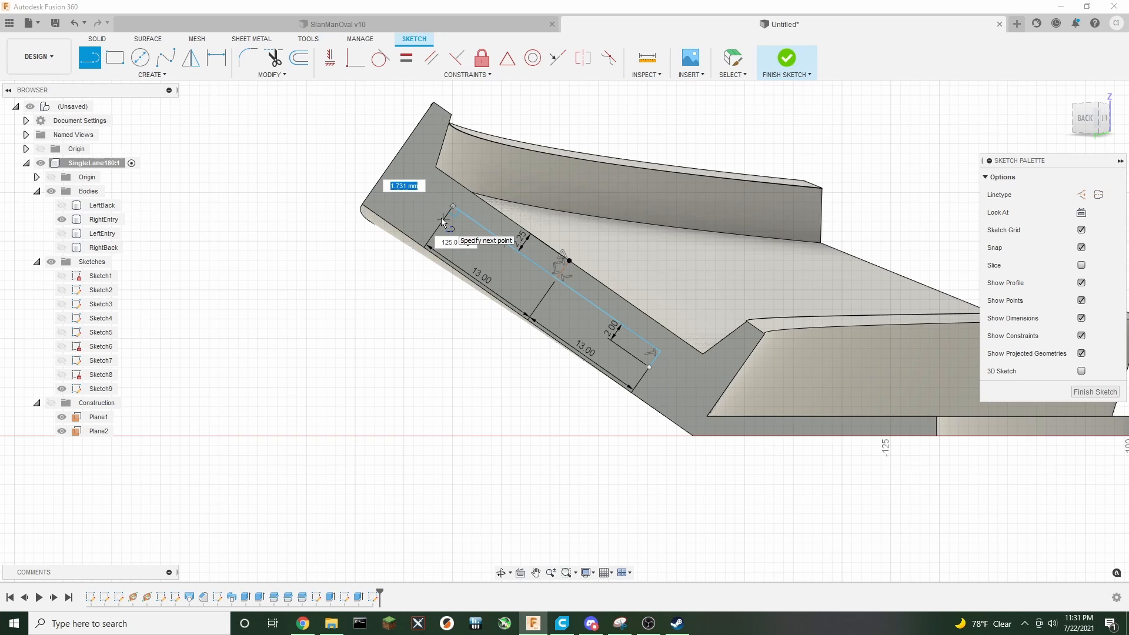
{"action": "key", "text": "Return"}
{"action": "key", "text": "Escape"}
{"action": "key", "text": "l"}
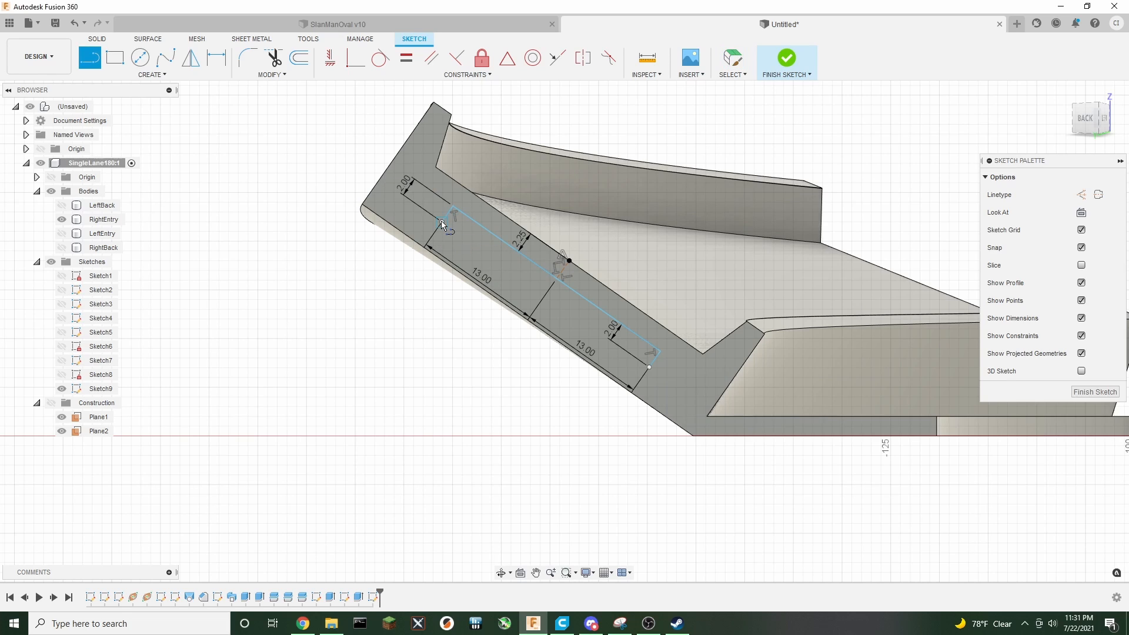
Close the slot outline with a 26 mm line joining the two perpendicular lines' ends, then finish the sketch
{"action": "left_click", "coordinate": [442, 223]}
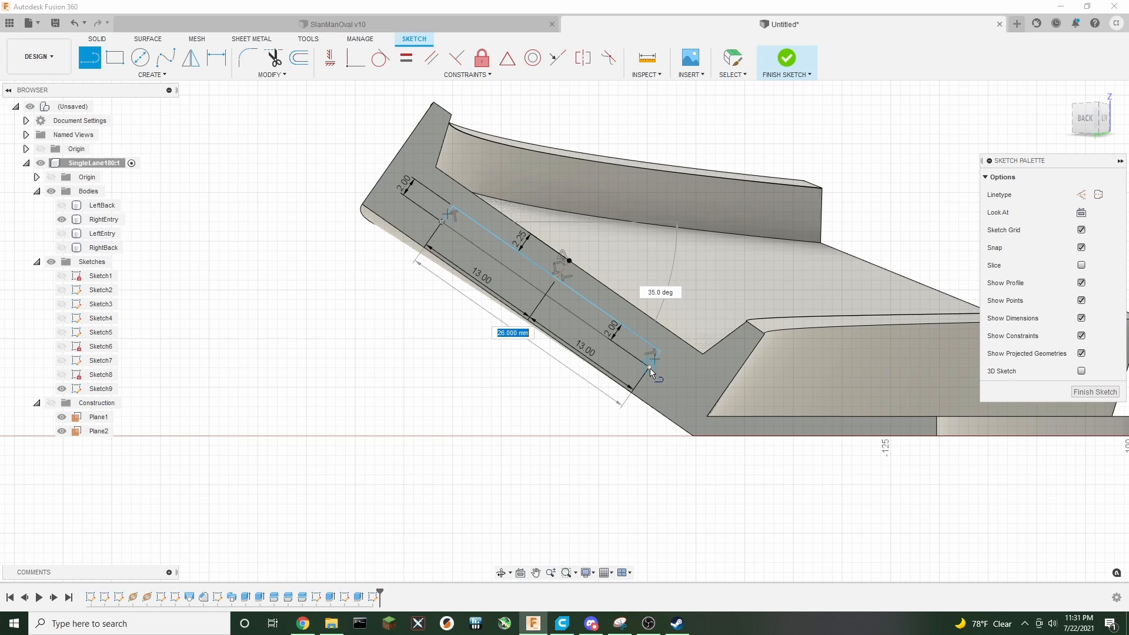
{"action": "left_click", "coordinate": [650, 370]}
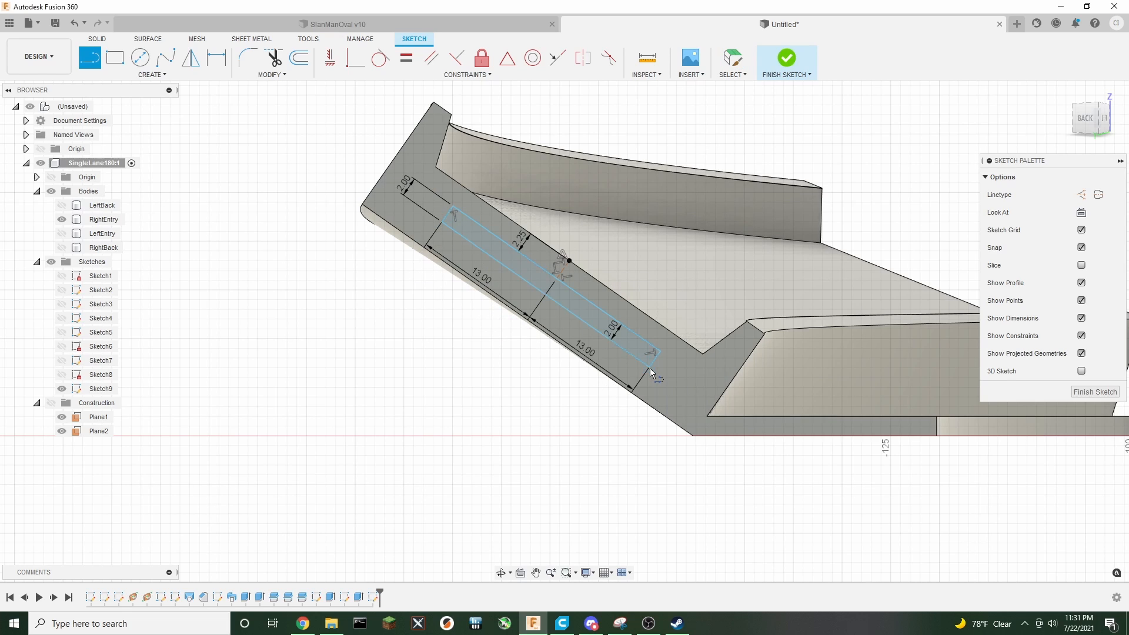
{"action": "left_click", "coordinate": [785, 59]}
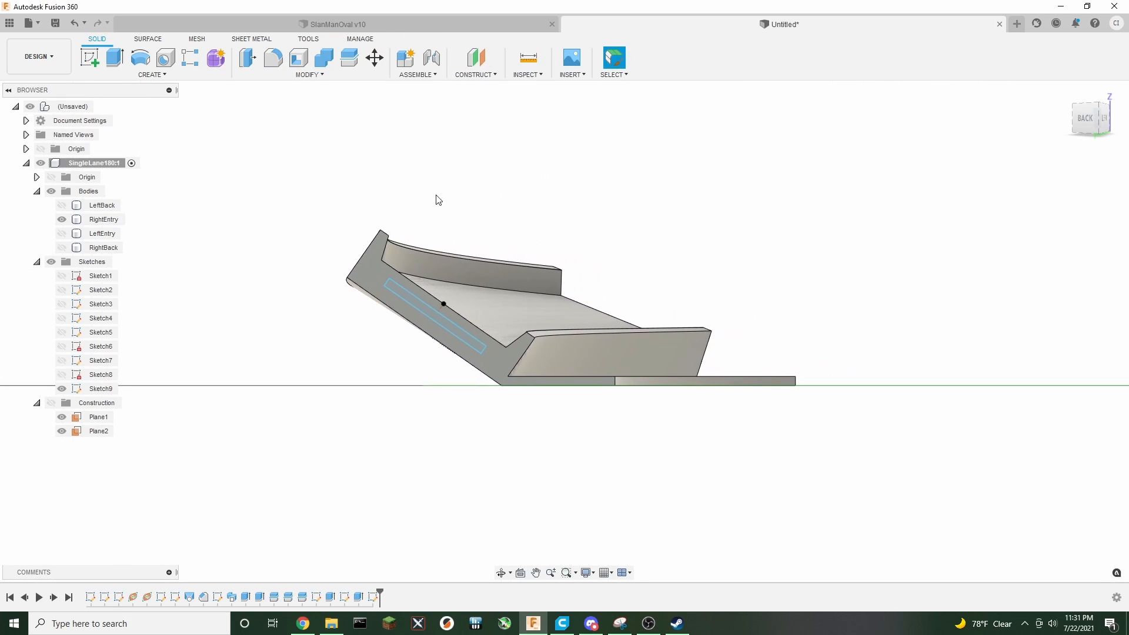
Show the RightBack body and cut the slot profile with a symmetric 21 mm extrusion across the joined ends
{"action": "left_click", "coordinate": [62, 247]}
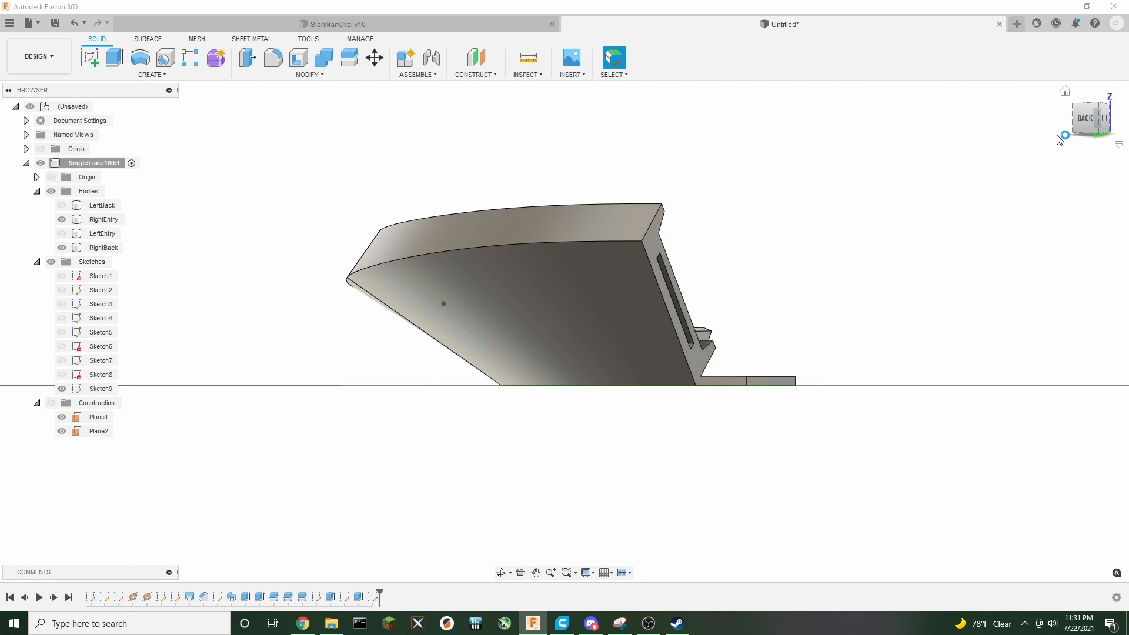
{"action": "left_click", "coordinate": [1076, 110]}
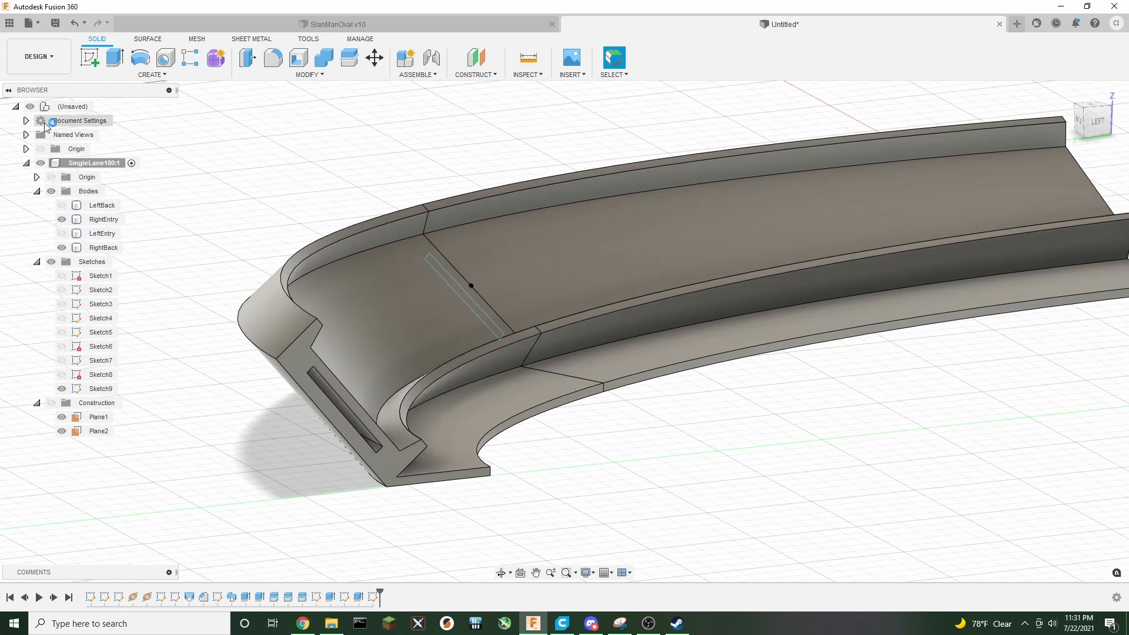
{"action": "left_click", "coordinate": [115, 57]}
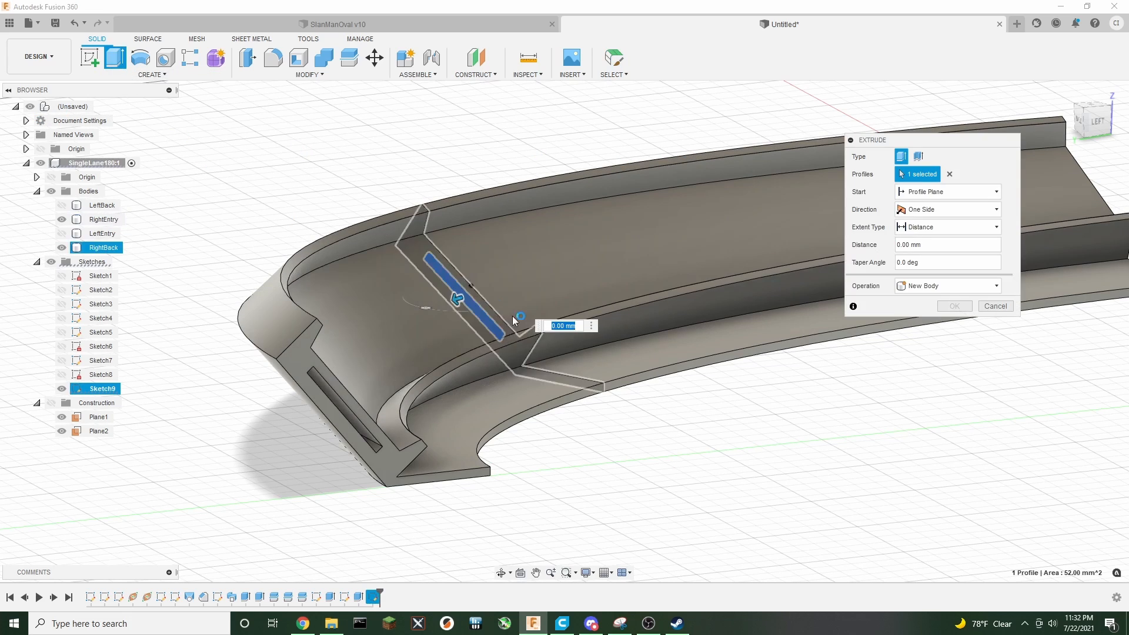
{"action": "left_click", "coordinate": [941, 210]}
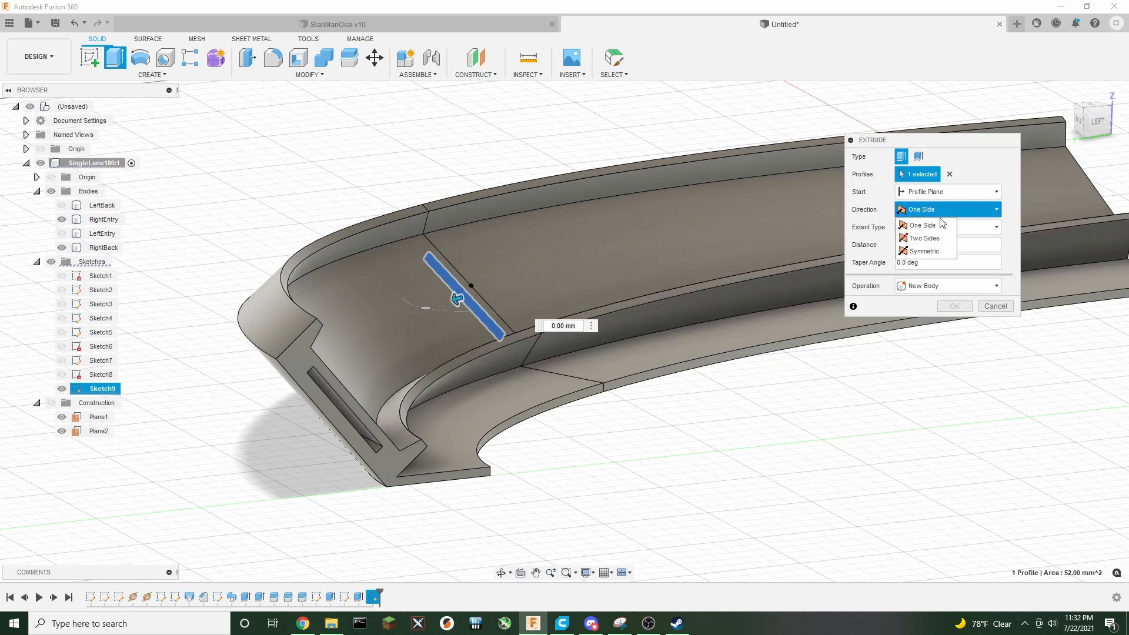
{"action": "left_click", "coordinate": [924, 251]}
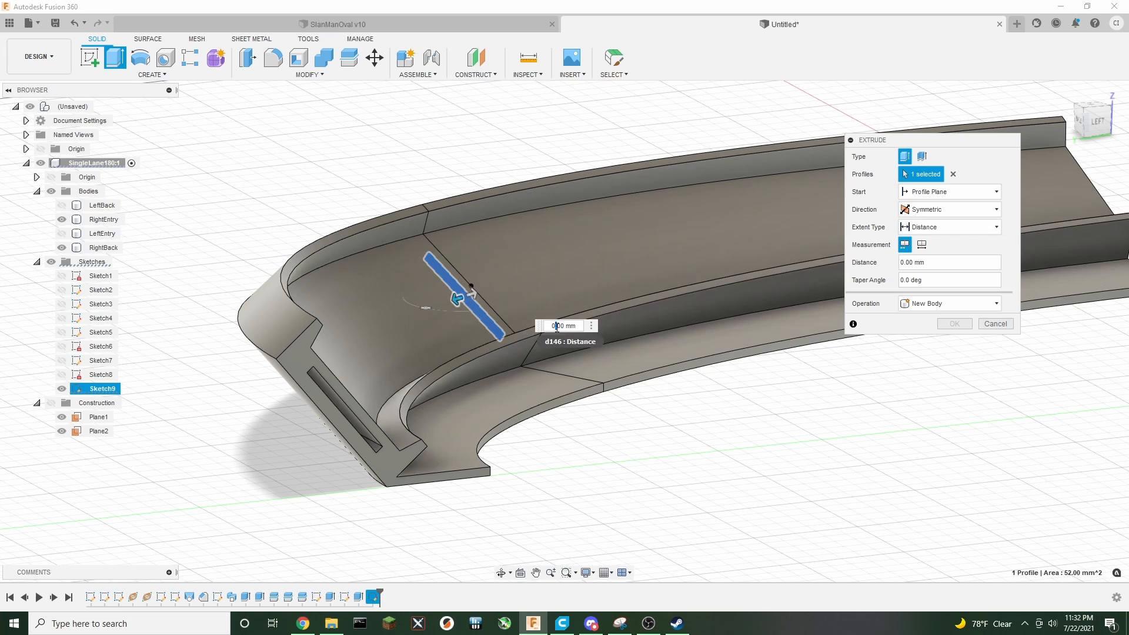
{"action": "key", "text": "Return"}
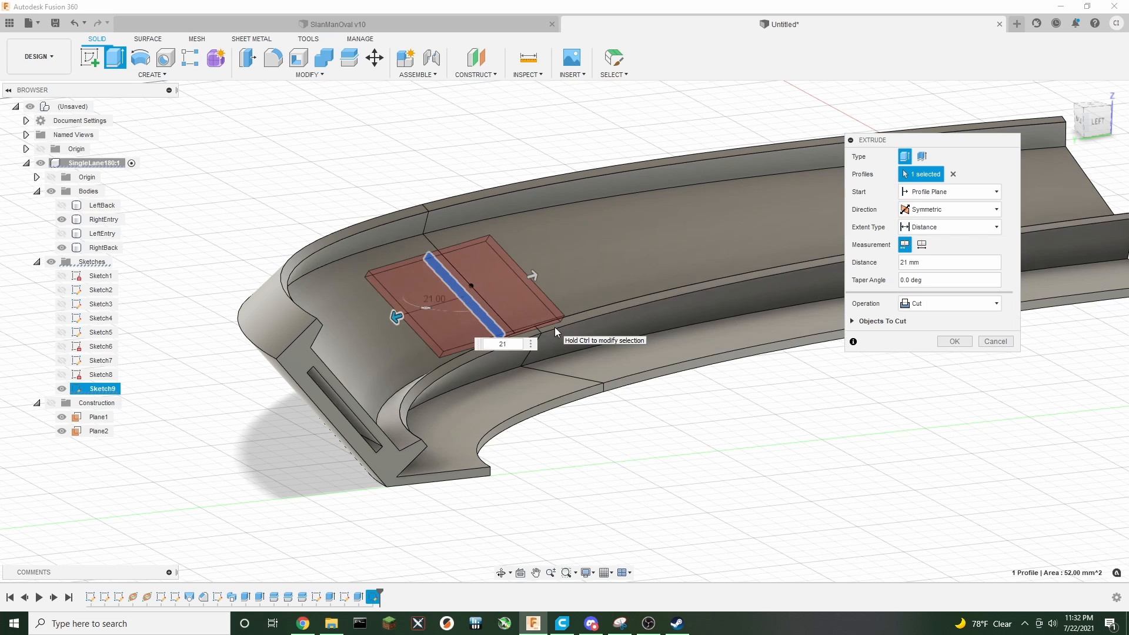
{"action": "left_click", "coordinate": [962, 344]}
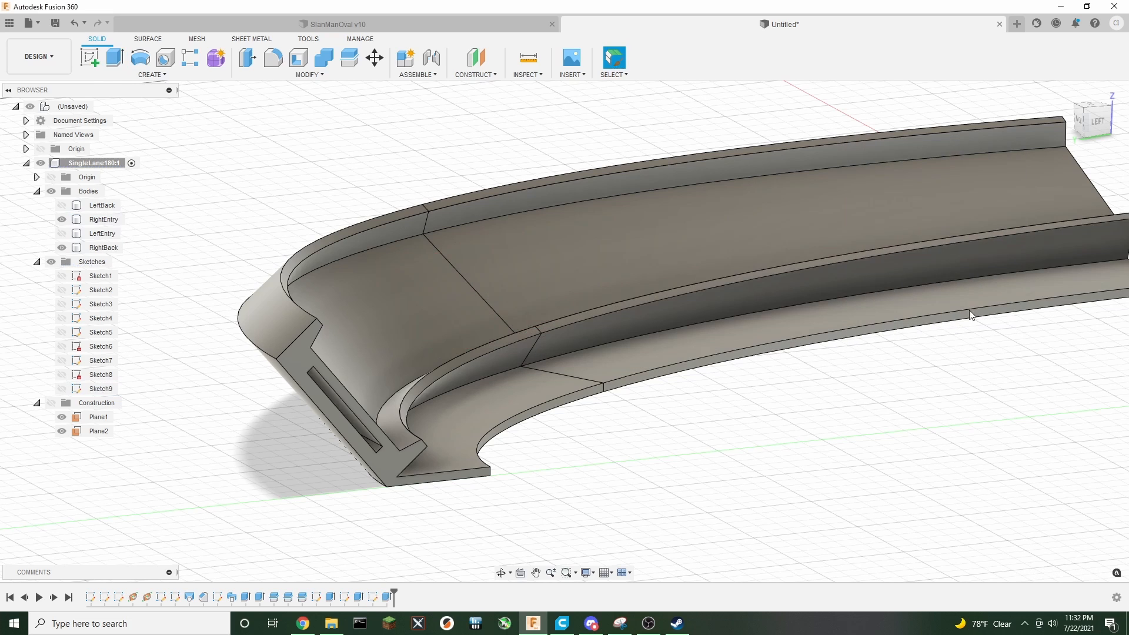
Show the LeftEntry and LeftBack bodies to display the complete track
{"action": "mouse_move", "coordinate": [1088, 122]}
{"action": "left_mouse_down"}
{"action": "mouse_move", "coordinate": [1122, 123]}
{"action": "mouse_move", "coordinate": [1126, 106]}
{"action": "mouse_move", "coordinate": [1128, 141]}
{"action": "left_mouse_up"}
{"action": "scroll", "coordinate": [852, 341], "scroll_direction": "down", "scroll_amount": 3}
{"action": "scroll", "coordinate": [861, 357], "scroll_direction": "down", "scroll_amount": 2}
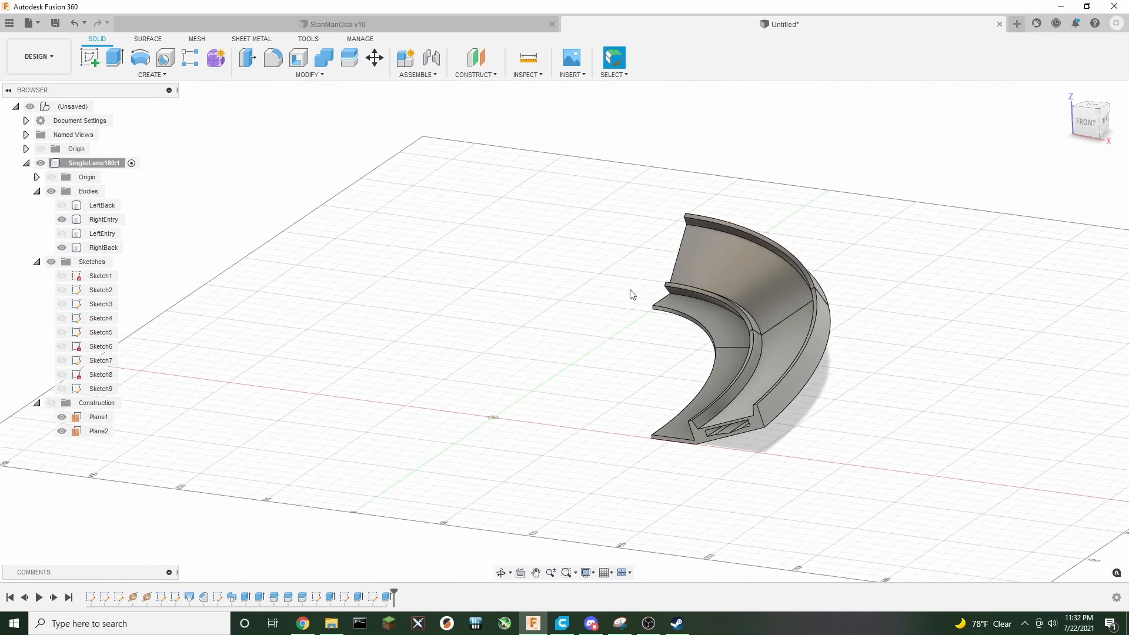
{"action": "left_click", "coordinate": [62, 234]}
{"action": "left_click", "coordinate": [62, 205]}
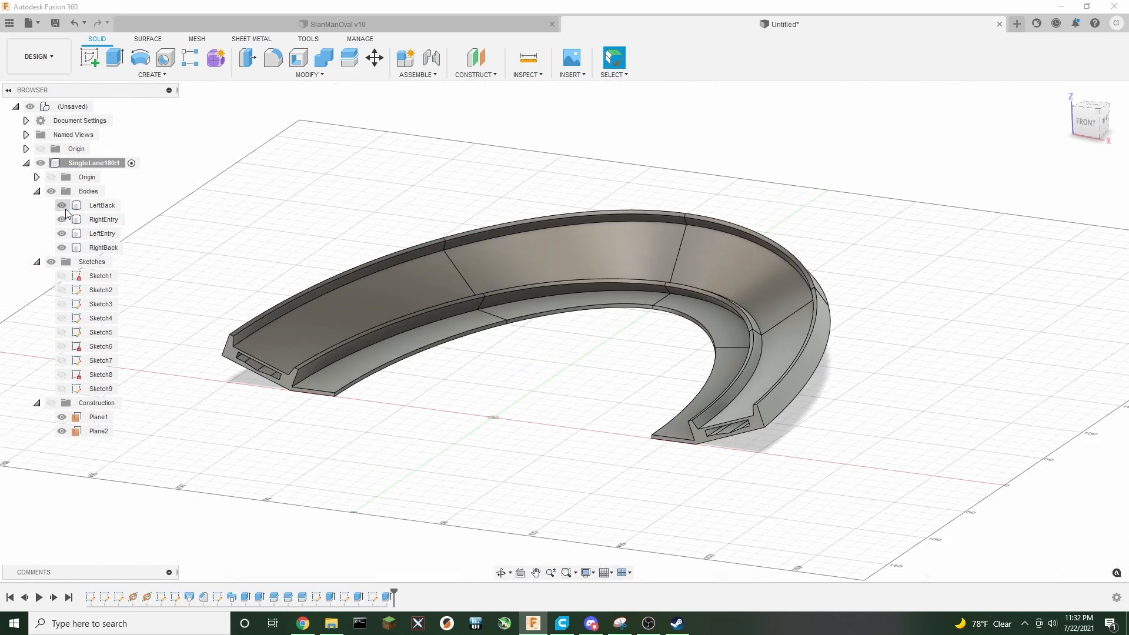
{"action": "mouse_move", "coordinate": [1084, 124]}
{"action": "left_mouse_down"}
{"action": "mouse_move", "coordinate": [1087, 144]}
{"action": "mouse_move", "coordinate": [1098, 128]}
{"action": "mouse_move", "coordinate": [1069, 116]}
{"action": "mouse_move", "coordinate": [979, 115]}
{"action": "mouse_move", "coordinate": [949, 138]}
{"action": "mouse_move", "coordinate": [920, 117]}
{"action": "mouse_move", "coordinate": [917, 143]}
{"action": "mouse_move", "coordinate": [899, 126]}
{"action": "mouse_move", "coordinate": [1029, 213]}
{"action": "left_mouse_up"}
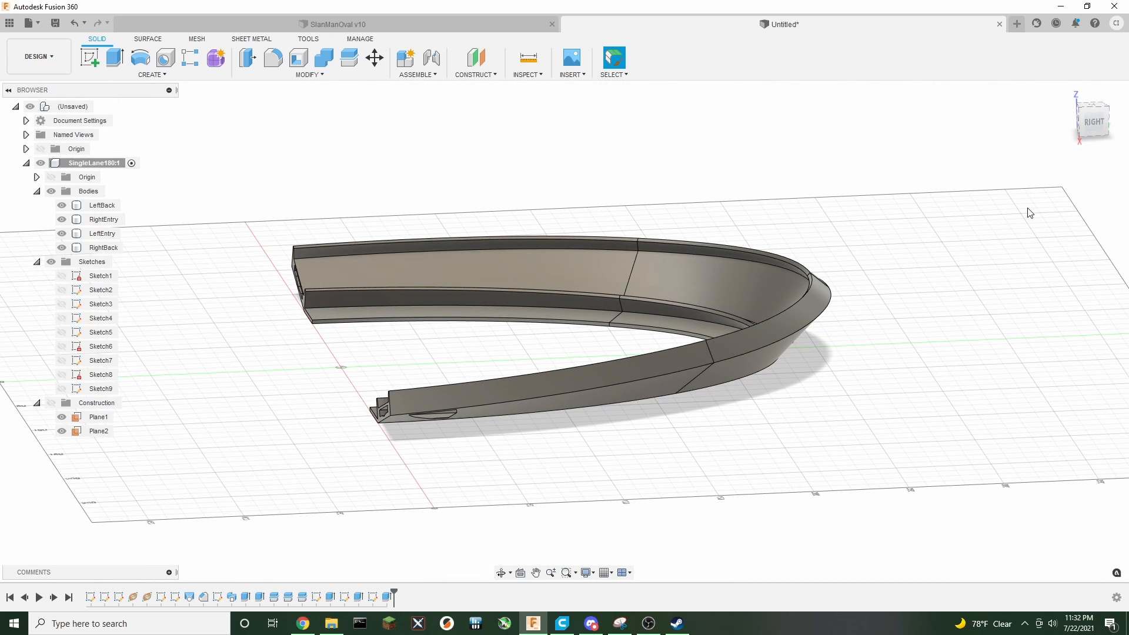
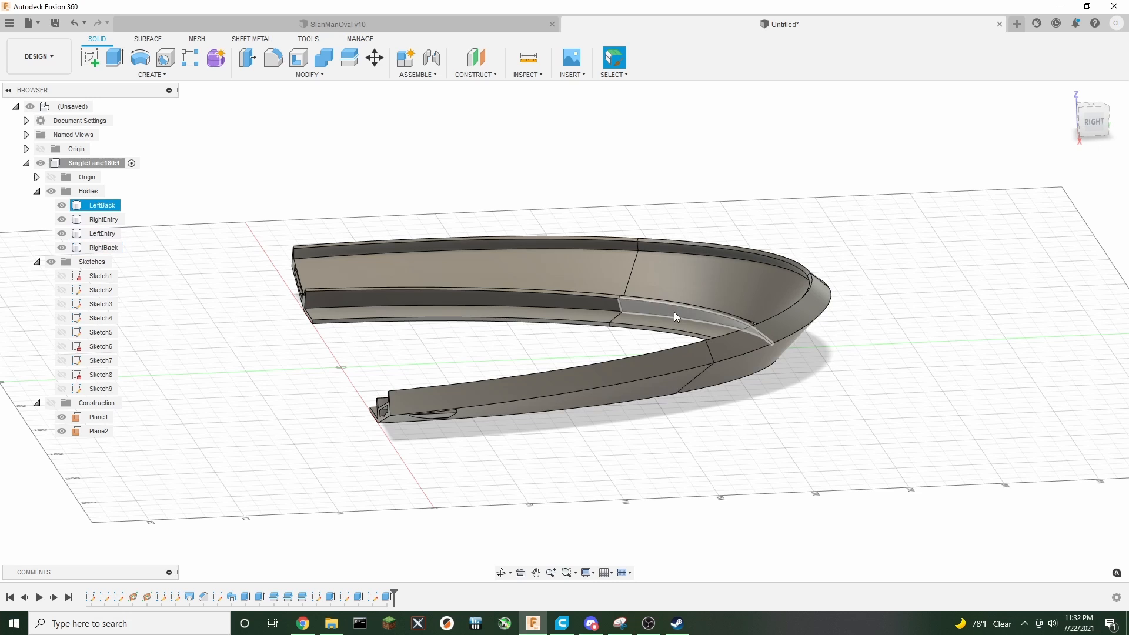
Hide the LeftEntry and RightEntry bodies to isolate the back segments
{"action": "mouse_move", "coordinate": [564, 331]}
{"action": "middle_mouse_down", "text": "shift"}
{"action": "mouse_move", "coordinate": [529, 335]}
{"action": "mouse_move", "coordinate": [943, 196]}
{"action": "mouse_move", "coordinate": [780, 207]}
{"action": "middle_mouse_up", "text": "shift"}
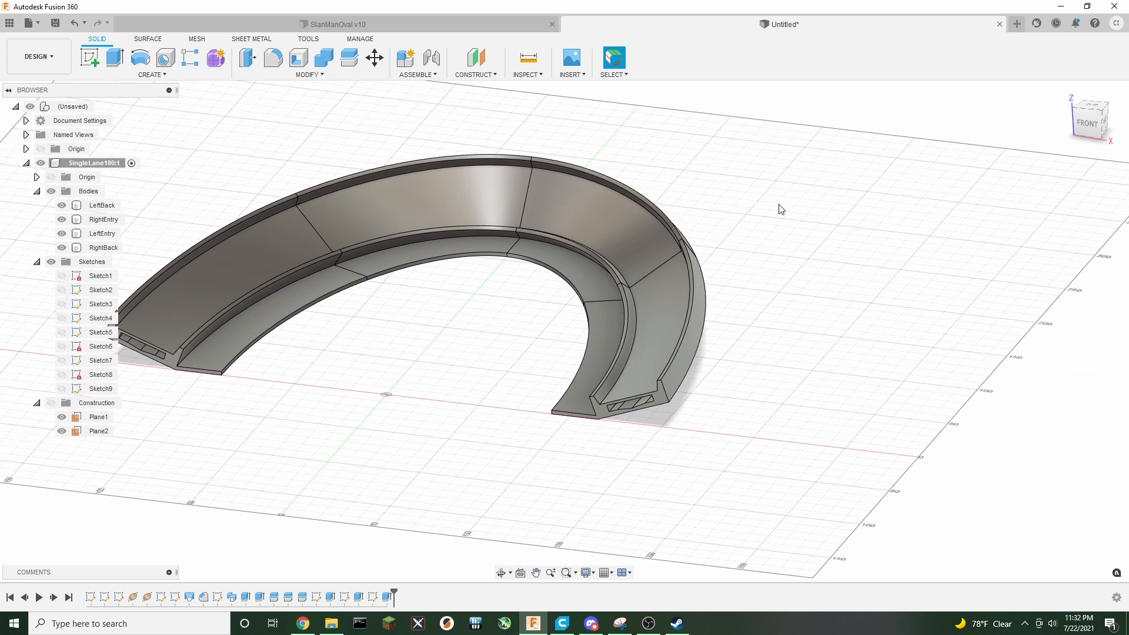
{"action": "scroll", "coordinate": [750, 305], "scroll_direction": "up", "scroll_amount": 3}
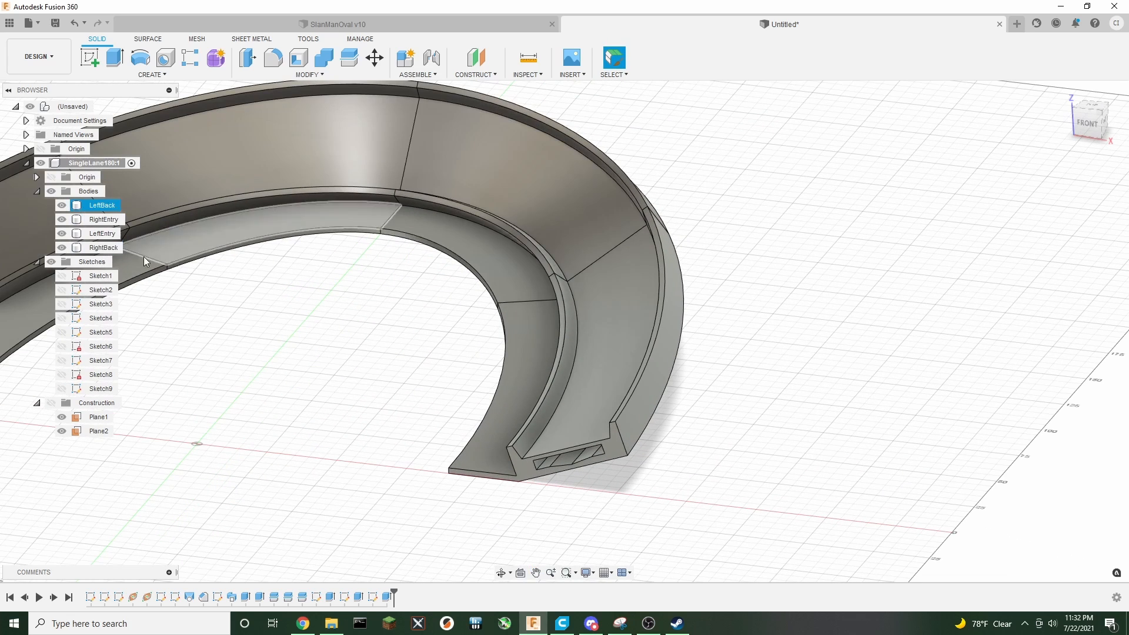
{"action": "left_click", "coordinate": [66, 233]}
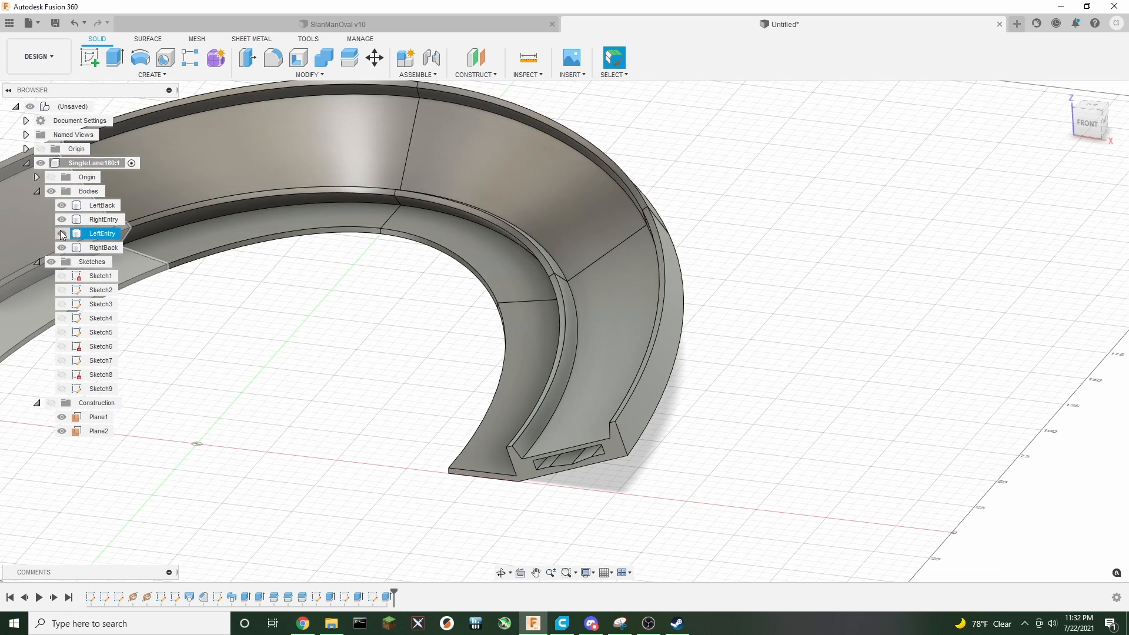
{"action": "left_click", "coordinate": [61, 234]}
{"action": "left_click", "coordinate": [62, 219]}
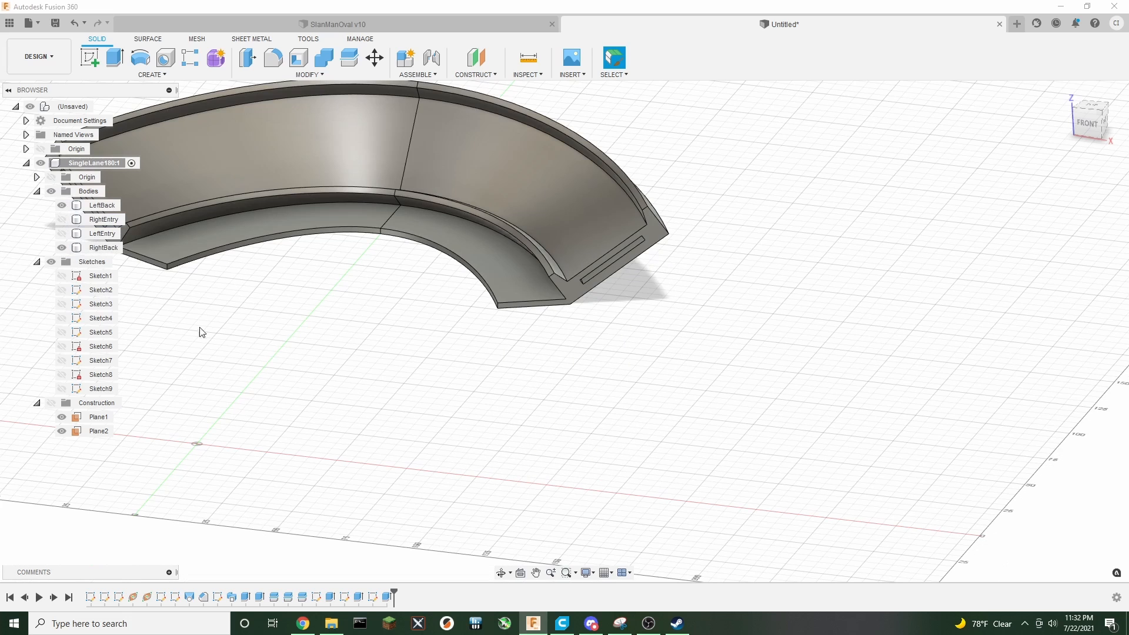
Start a sketch on the back segment's angled end face and draw a vertical line about 23 mm down and a horizontal line about 34 mm along the ground
{"action": "scroll", "coordinate": [594, 335], "scroll_direction": "up", "scroll_amount": 3}
{"action": "left_click", "coordinate": [566, 281]}
{"action": "left_click", "coordinate": [567, 280]}
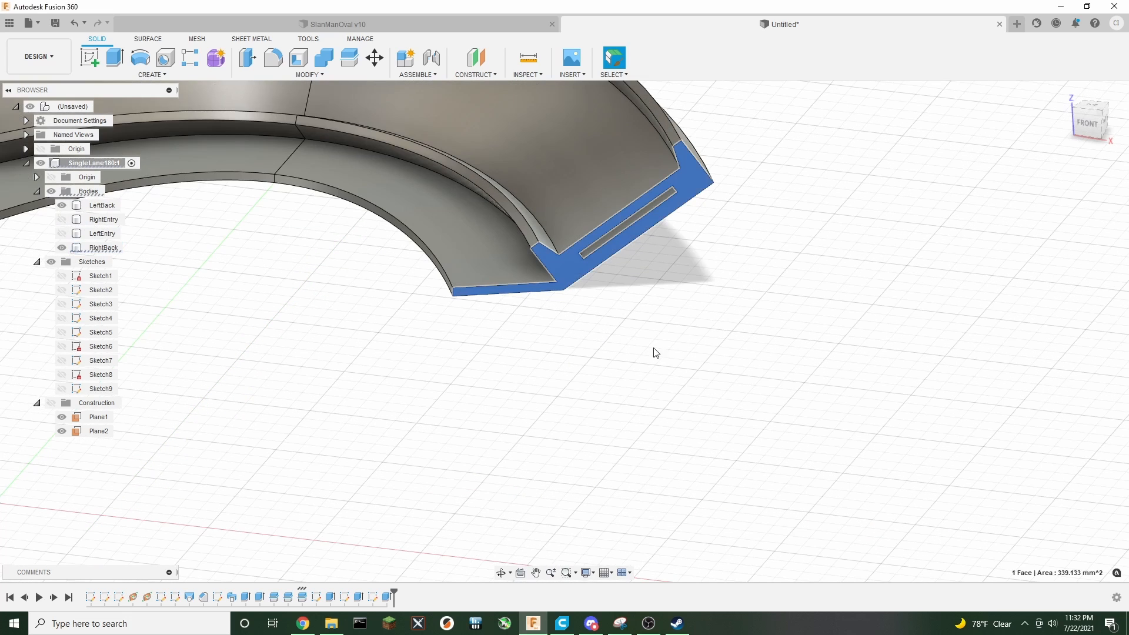
{"action": "left_click", "coordinate": [89, 59]}
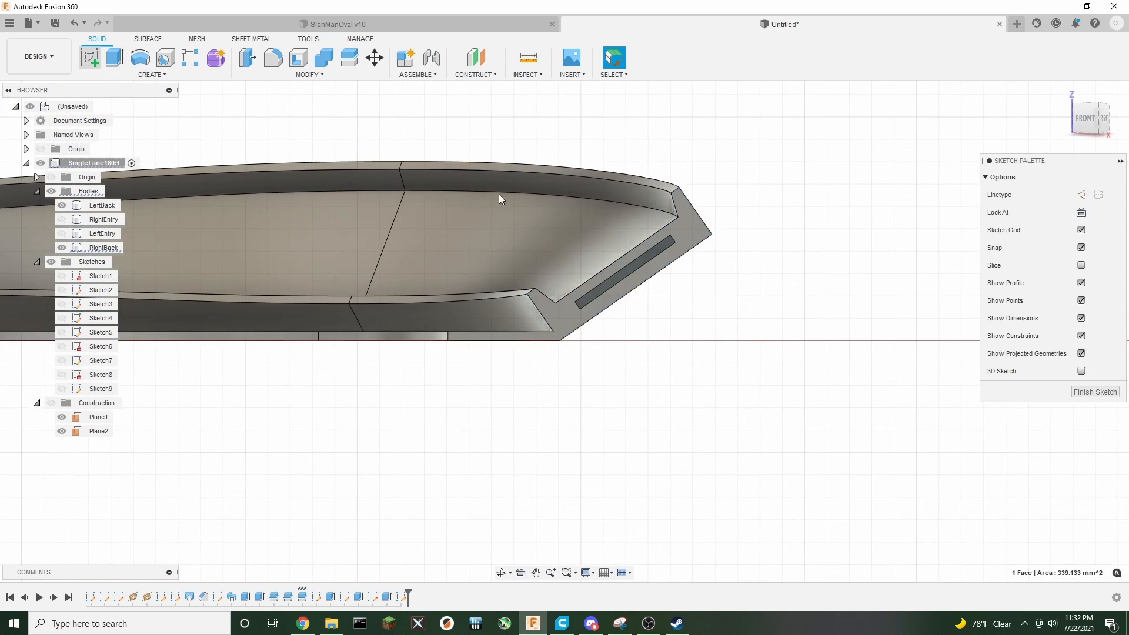
{"action": "left_click", "coordinate": [88, 62]}
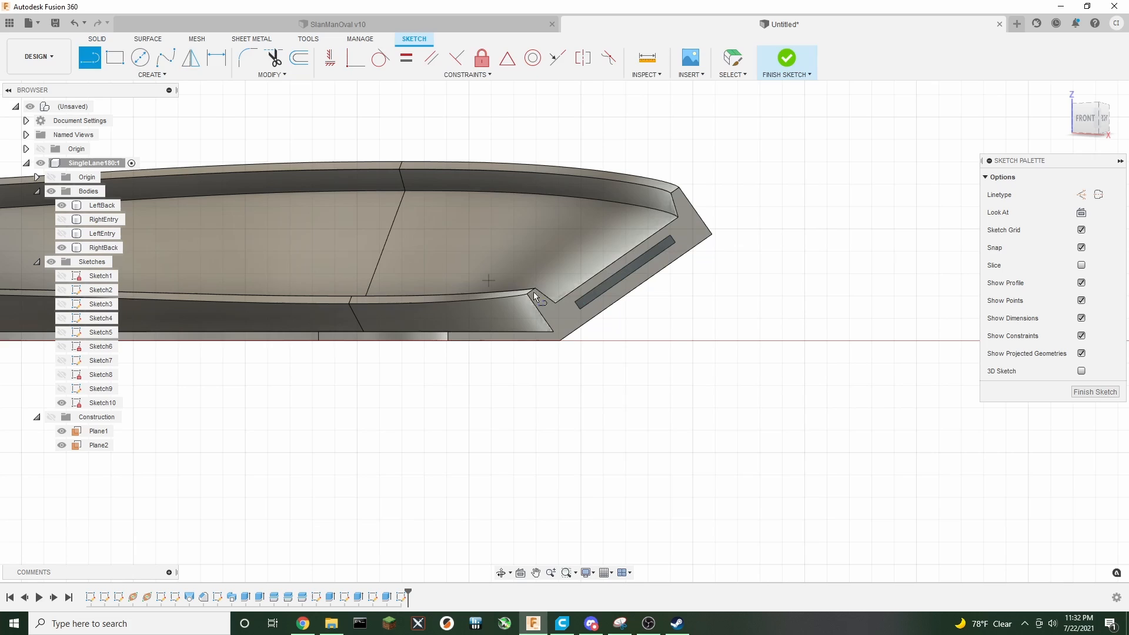
{"action": "left_click", "coordinate": [711, 234]}
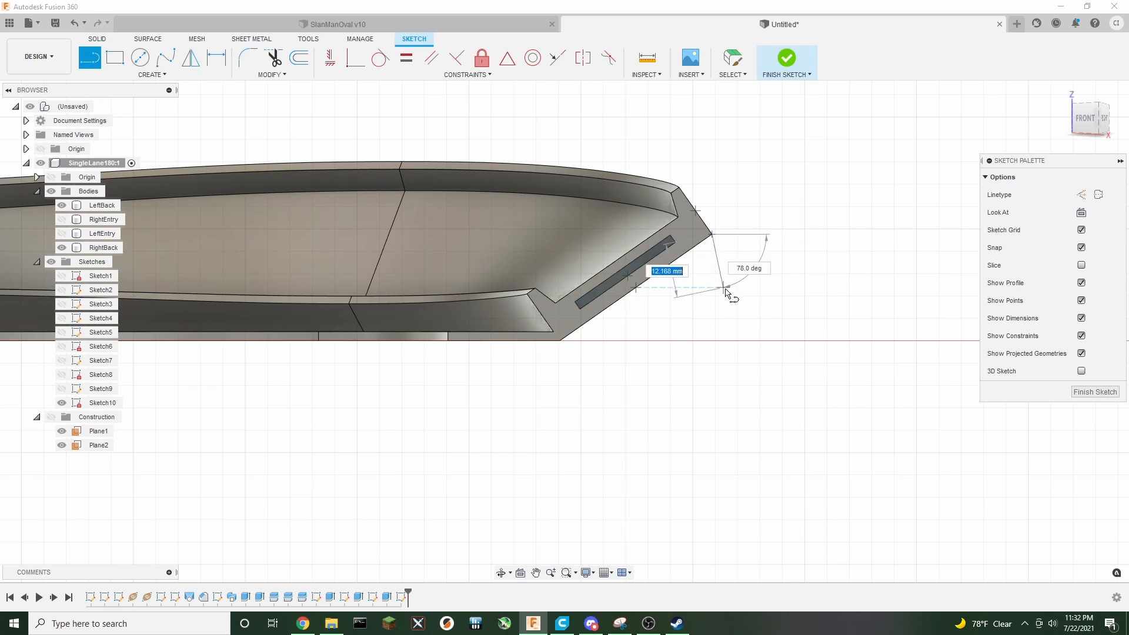
{"action": "left_click", "coordinate": [710, 343]}
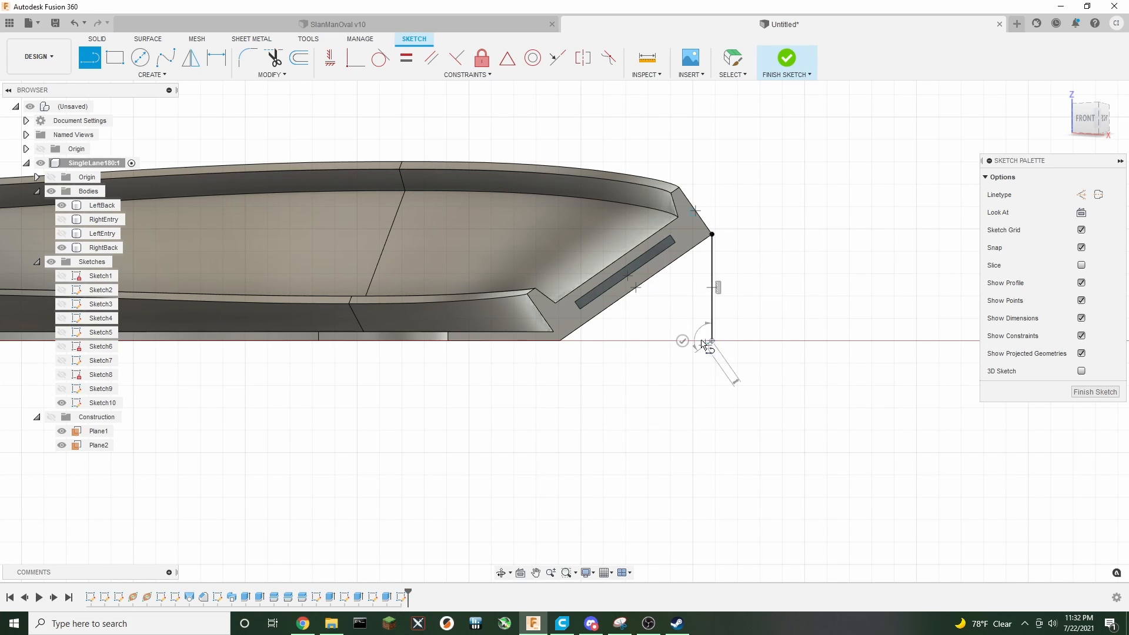
{"action": "left_click", "coordinate": [562, 343]}
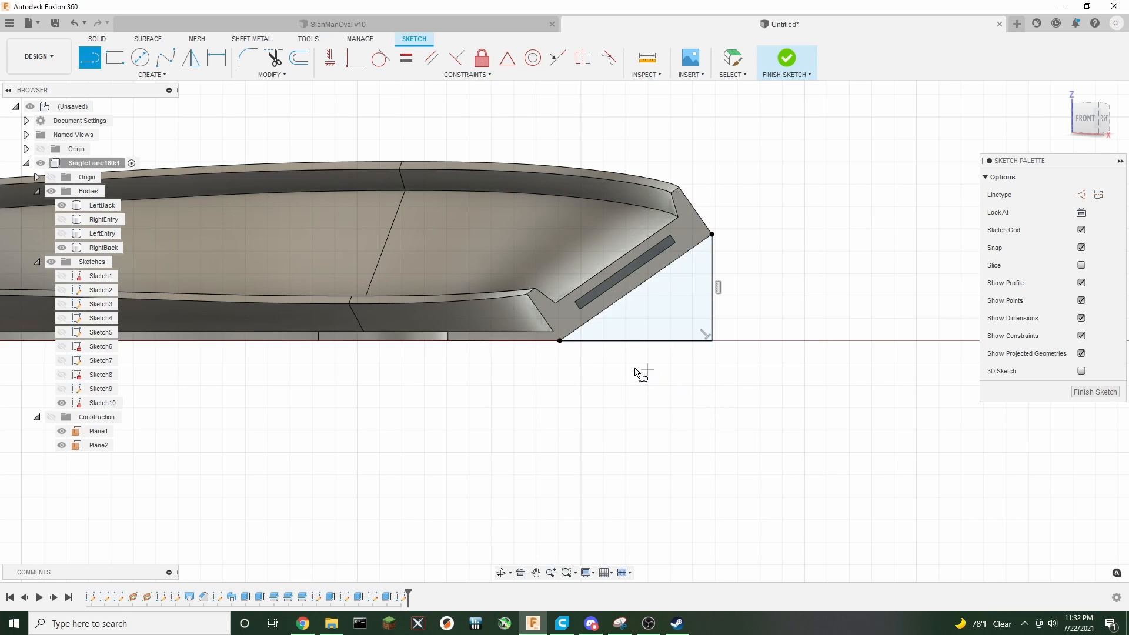
Close the triangle with a diagonal line along the end face's lower edge, then finish the sketch
{"action": "scroll", "coordinate": [579, 361], "scroll_direction": "up", "scroll_amount": 5}
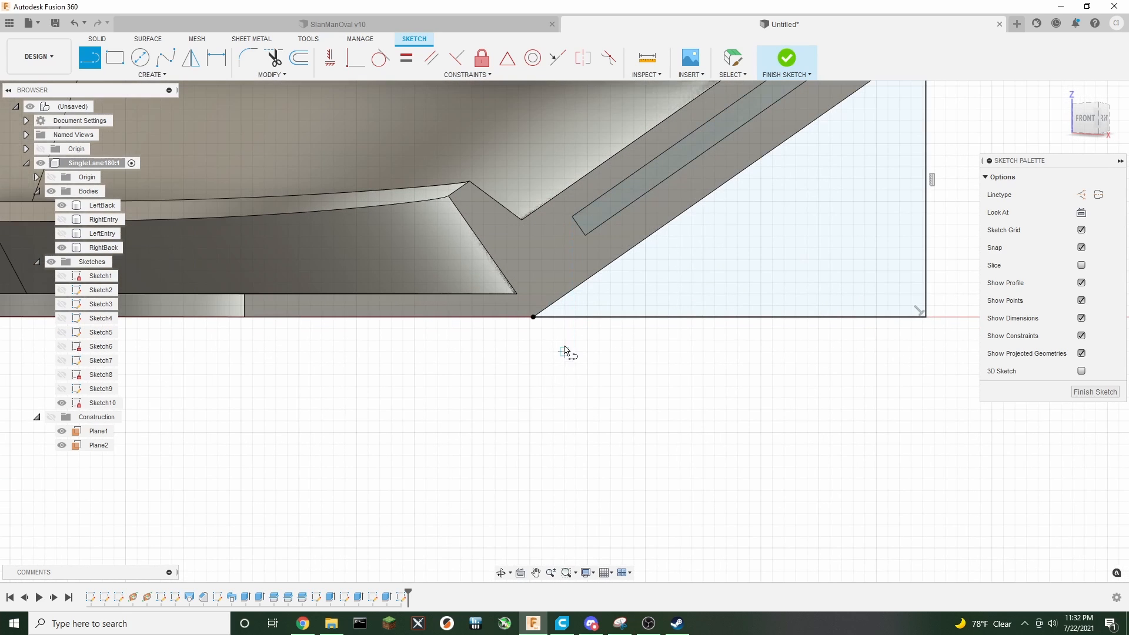
{"action": "left_click", "coordinate": [533, 318]}
{"action": "left_click", "coordinate": [533, 293]}
{"action": "middle_click_drag", "start_coordinate": [635, 242], "coordinate": [401, 382]}
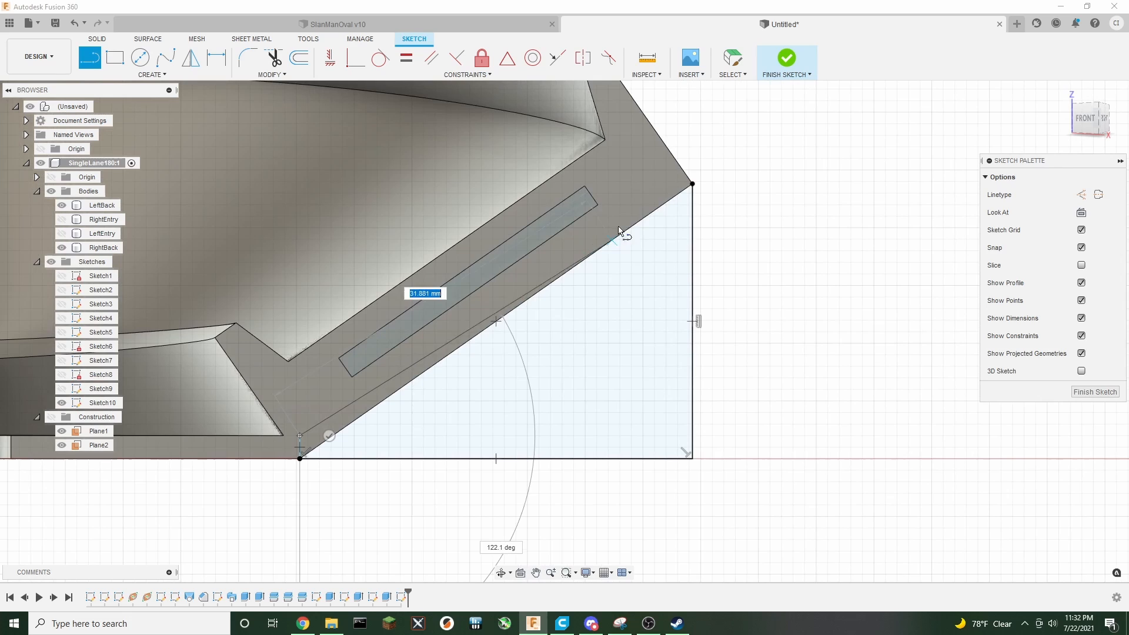
{"action": "left_click", "coordinate": [666, 170]}
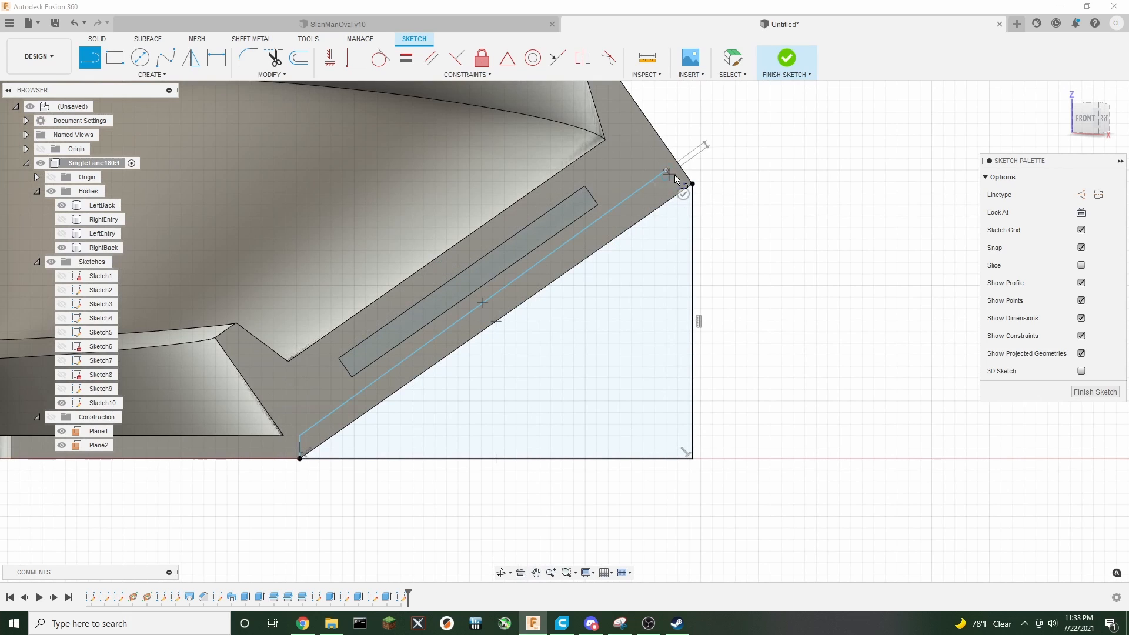
{"action": "left_click", "coordinate": [691, 184]}
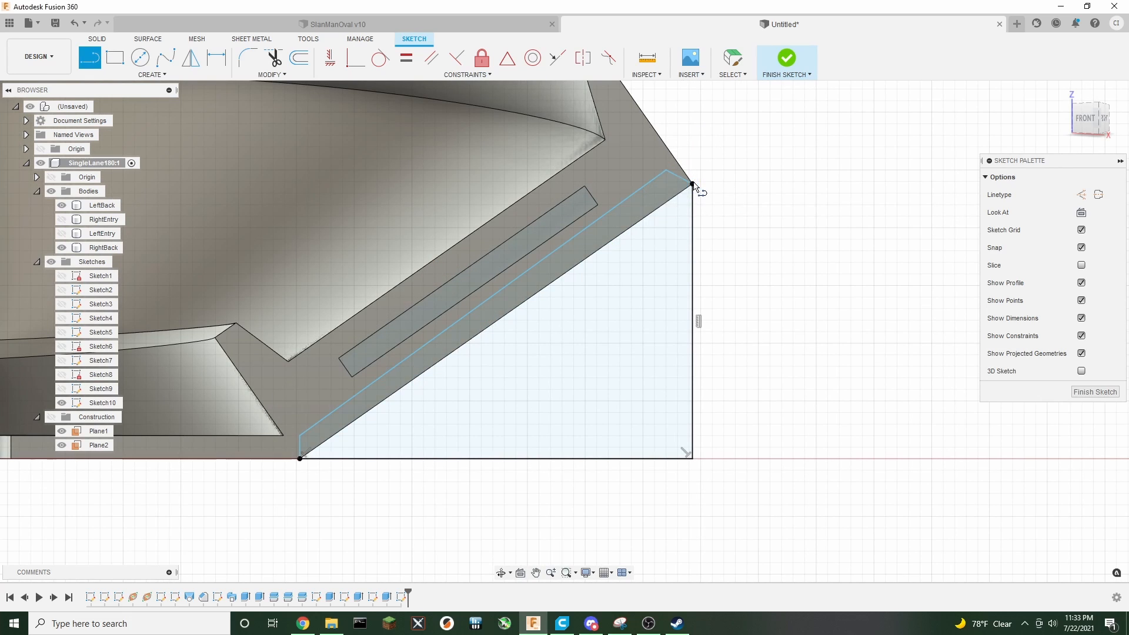
{"action": "left_click", "coordinate": [787, 59]}
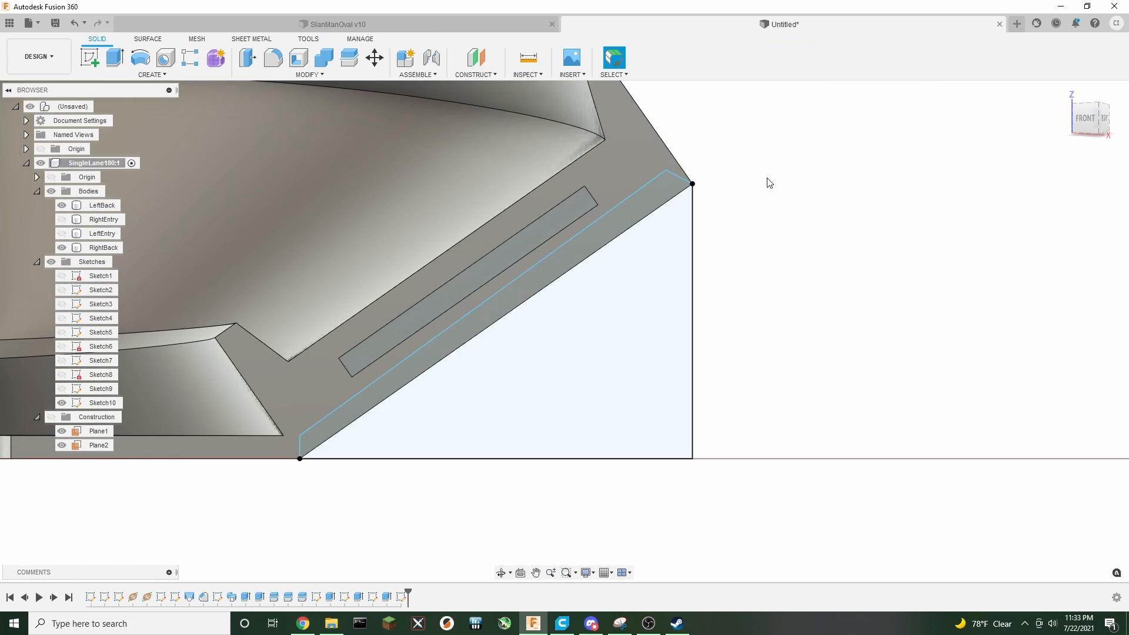
Extrude both triangular profiles -2 mm as a Join to form a support gusset on the back segment
{"action": "left_click_drag", "start_coordinate": [1078, 125], "coordinate": [1055, 132]}
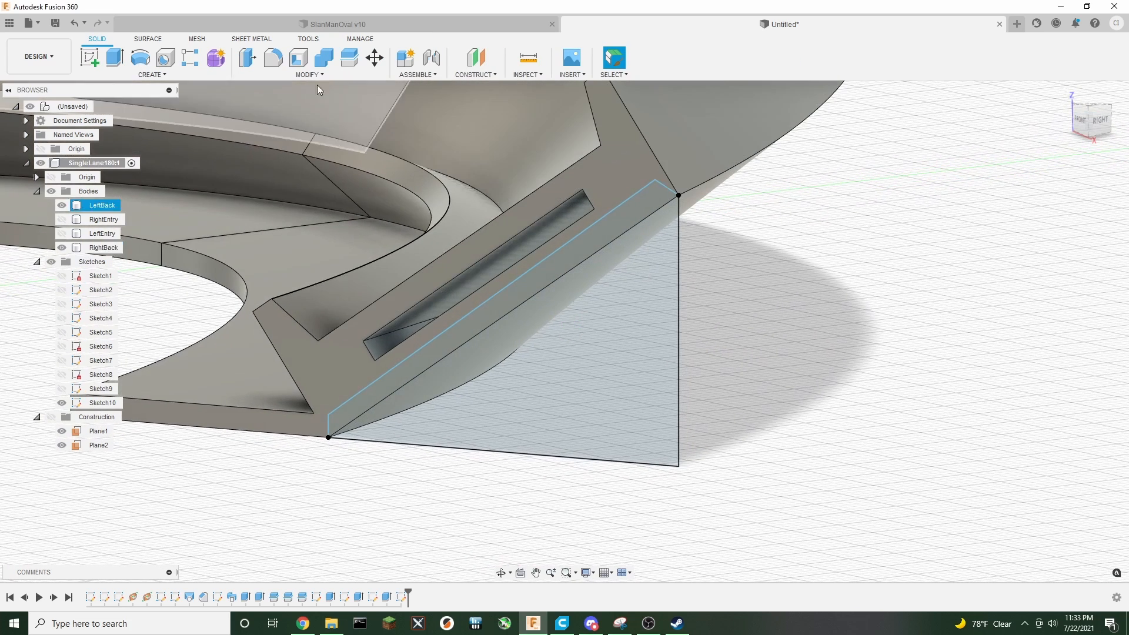
{"action": "left_click", "coordinate": [116, 59]}
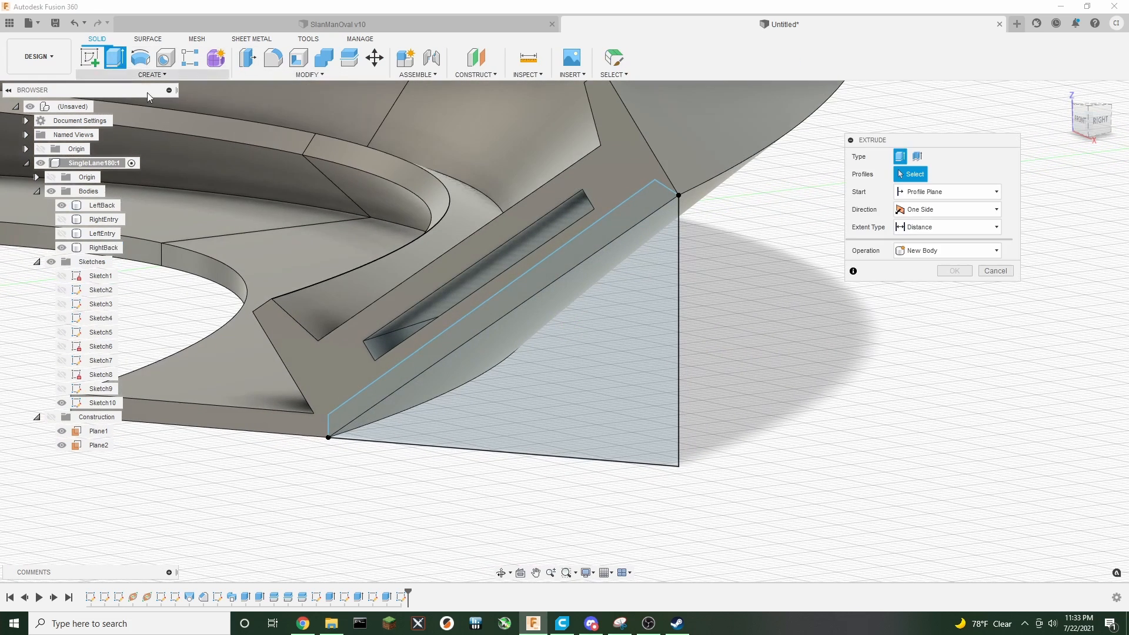
{"action": "left_click", "coordinate": [604, 352]}
{"action": "left_click", "coordinate": [605, 229]}
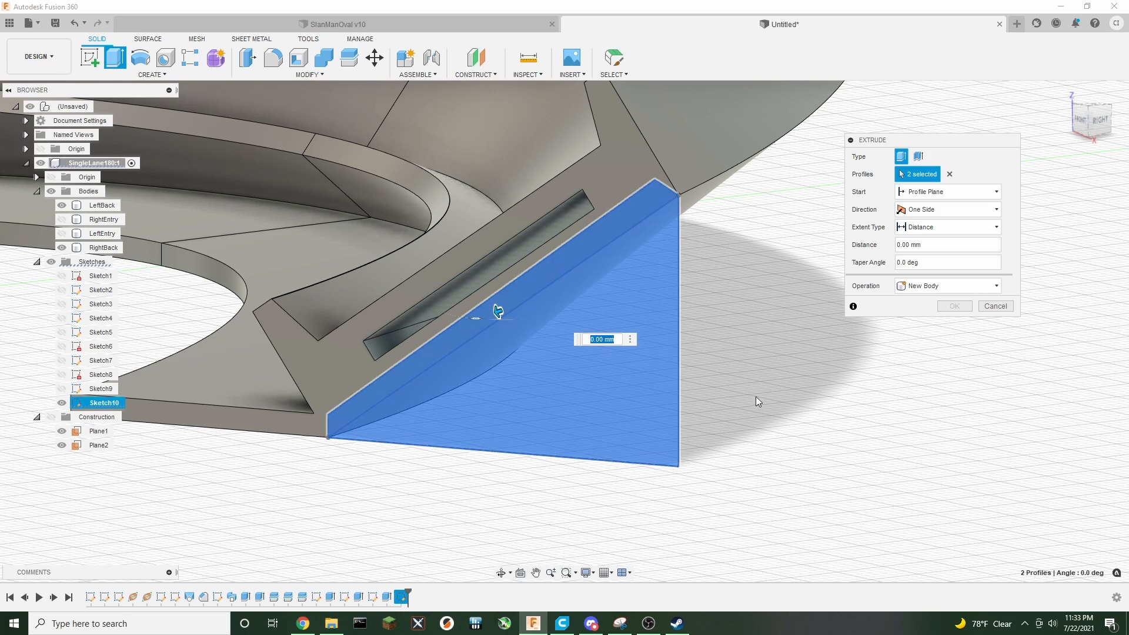
{"action": "type", "text": "-2"}
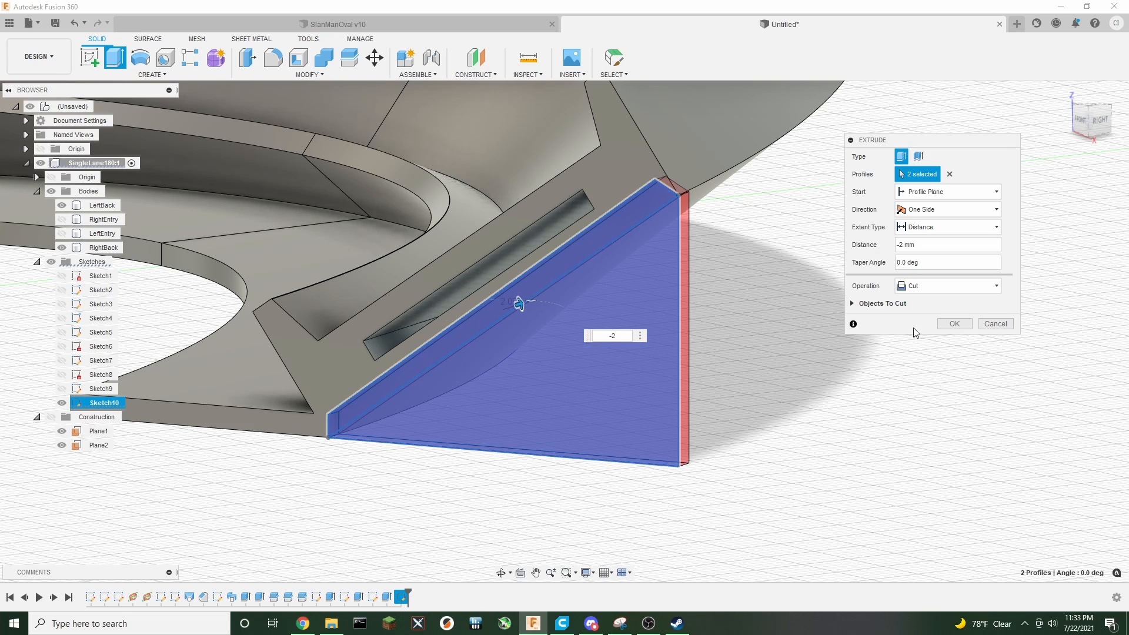
{"action": "left_click", "coordinate": [934, 286]}
{"action": "left_click", "coordinate": [927, 301]}
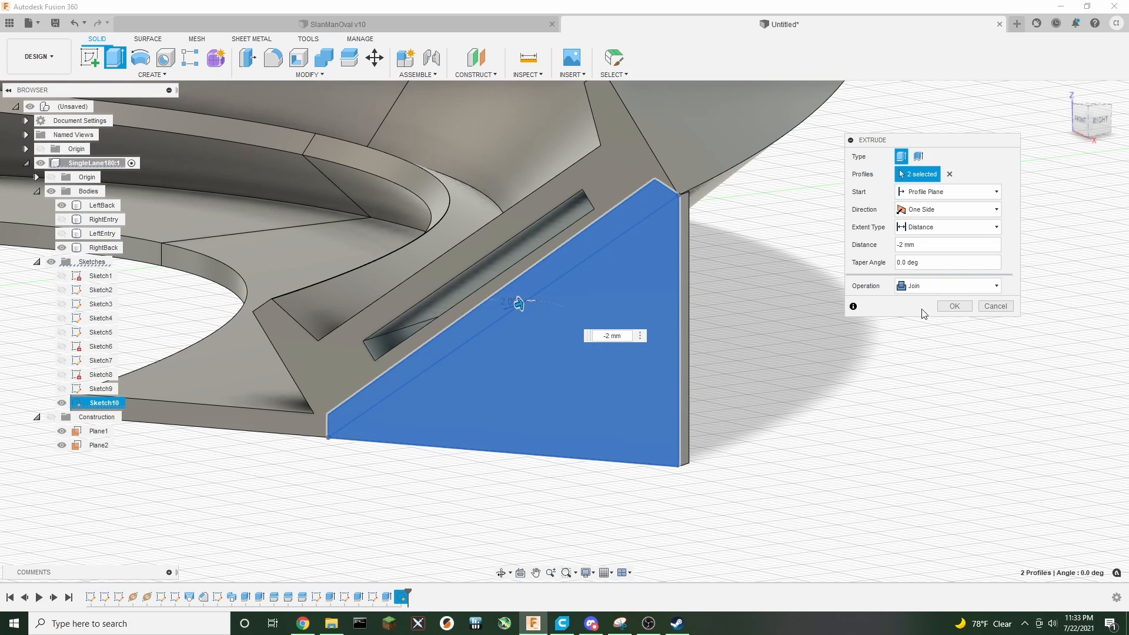
{"action": "left_click", "coordinate": [954, 306]}
Show Sketch10 and the RightEntry body, and hide the RightBack body
{"action": "scroll", "coordinate": [808, 370], "scroll_direction": "down", "scroll_amount": 5}
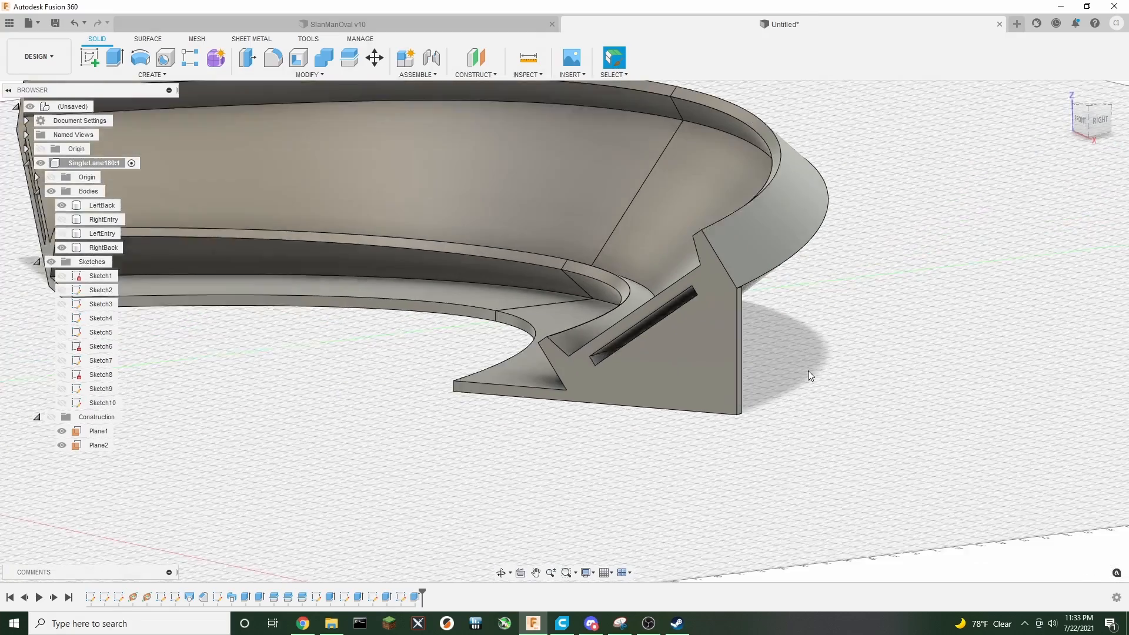
{"action": "scroll", "coordinate": [811, 367], "scroll_direction": "up", "scroll_amount": 4}
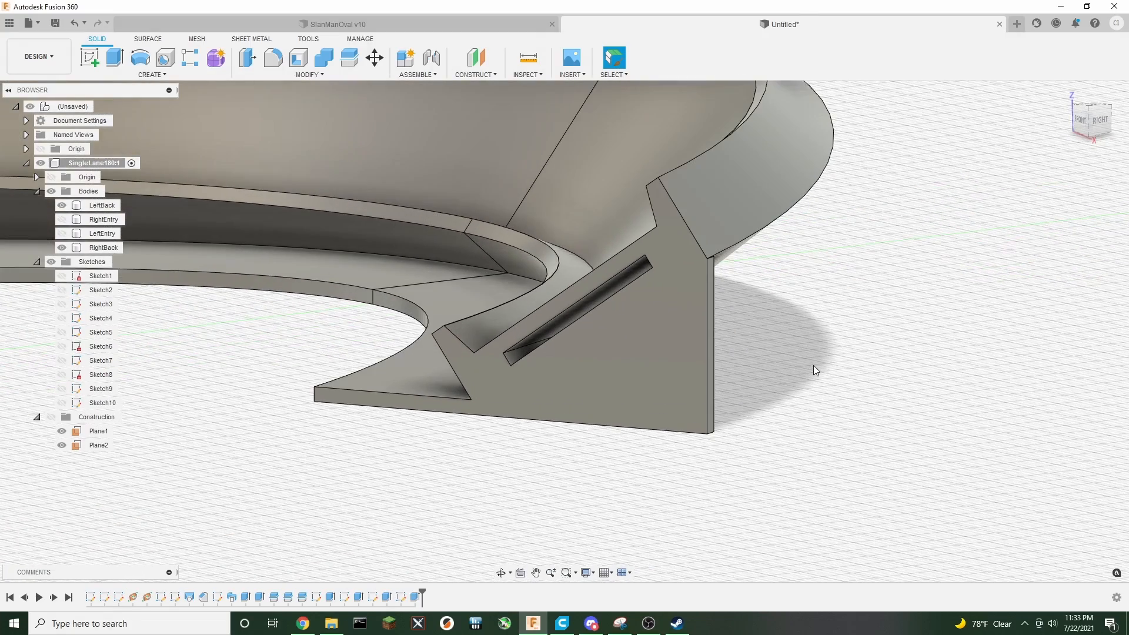
{"action": "scroll", "coordinate": [809, 371], "scroll_direction": "down", "scroll_amount": 3}
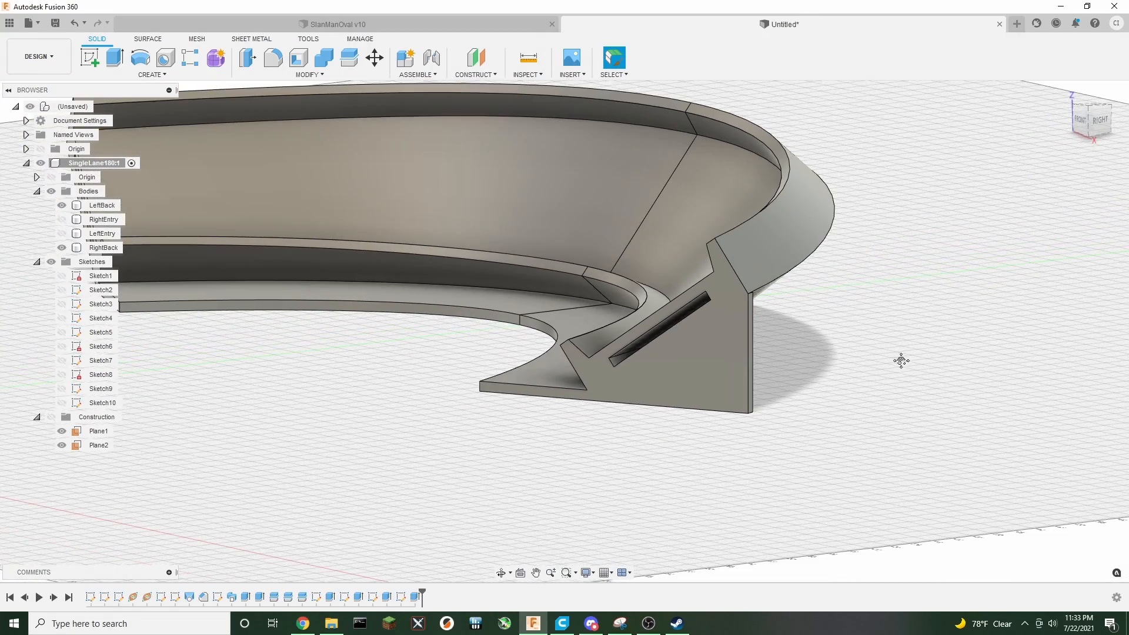
{"action": "left_click", "coordinate": [62, 402]}
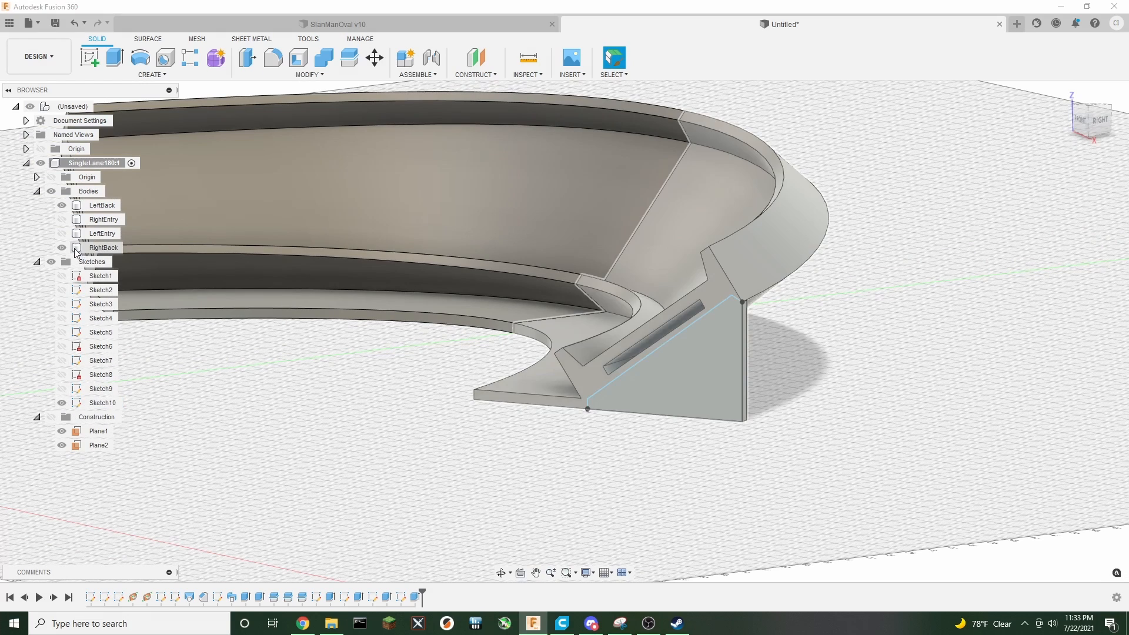
{"action": "left_click", "coordinate": [66, 222]}
{"action": "left_click", "coordinate": [62, 219]}
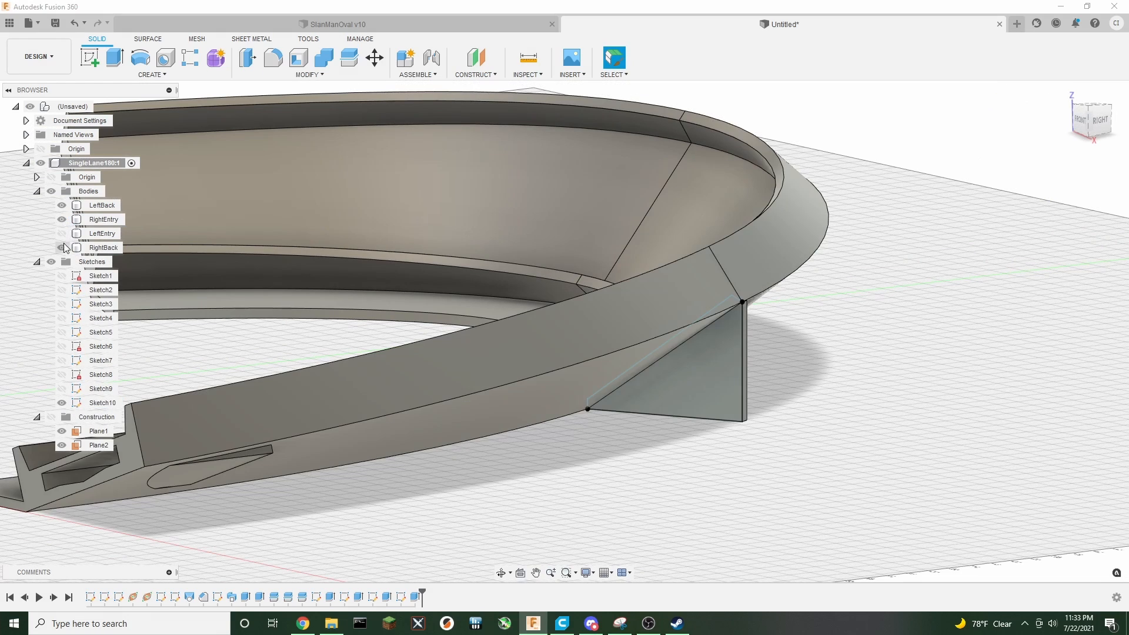
{"action": "left_click", "coordinate": [61, 248]}
Extrude the triangular profiles 2 mm as a Join to add a matching gusset on the entry segment
{"action": "left_click_drag", "start_coordinate": [1096, 131], "coordinate": [883, 127]}
{"action": "key", "text": "e"}
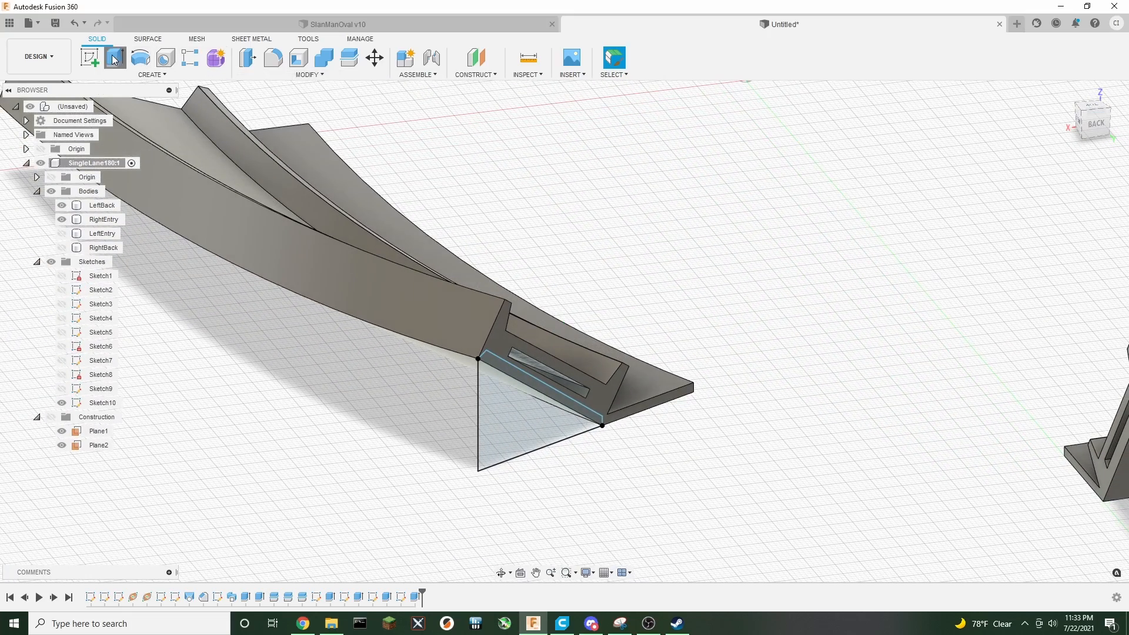
{"action": "left_click", "coordinate": [528, 418]}
{"action": "left_click", "coordinate": [505, 371]}
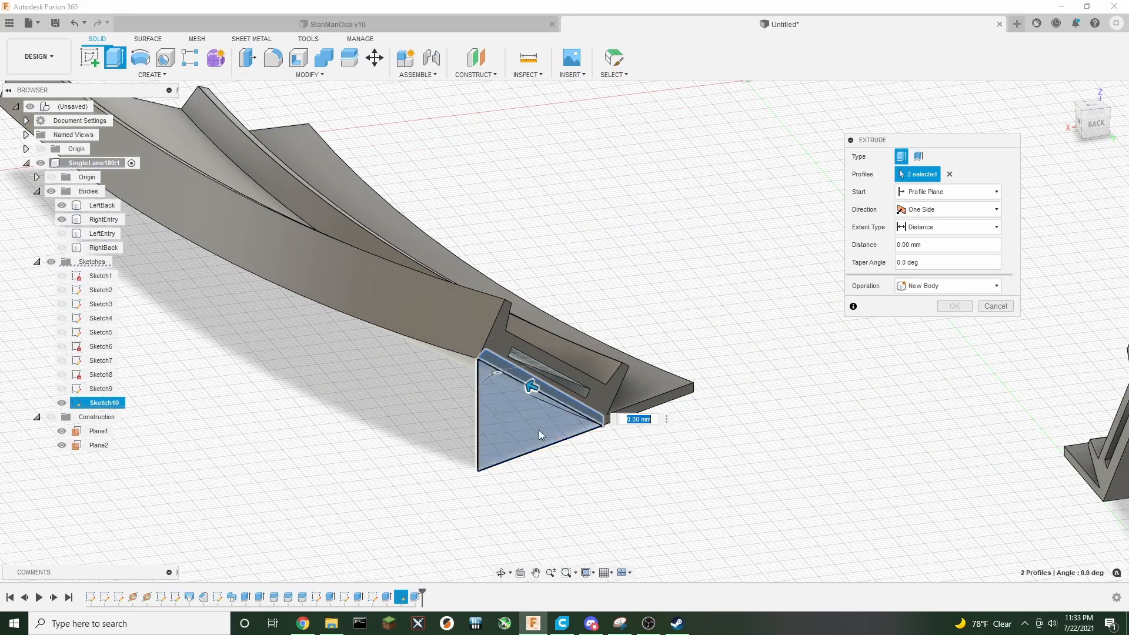
{"action": "type", "text": "2"}
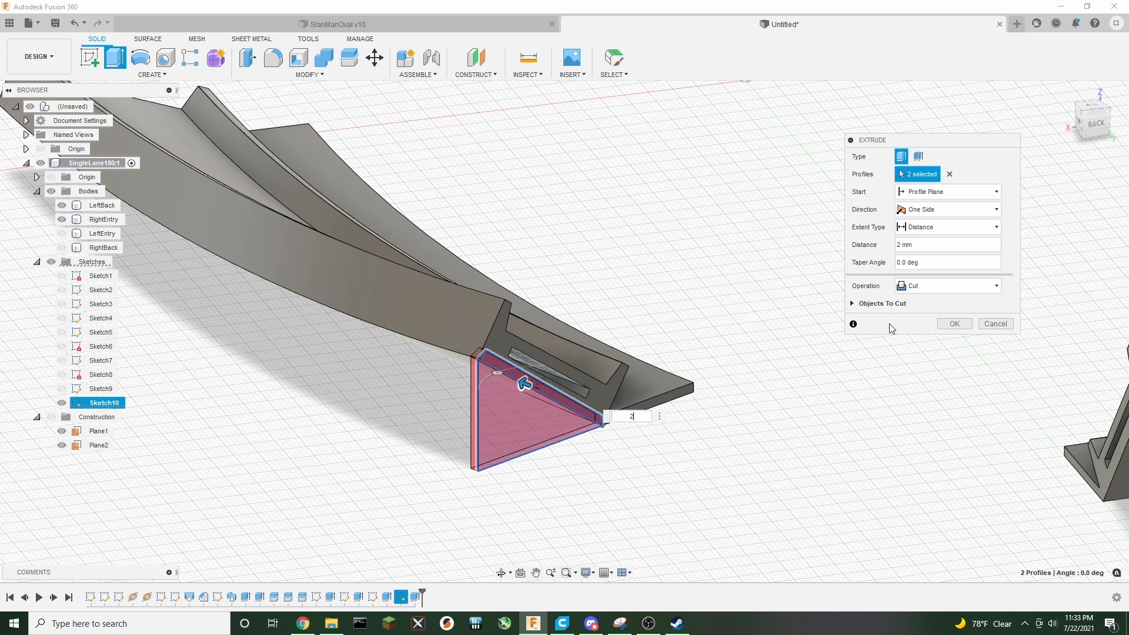
{"action": "left_click", "coordinate": [919, 283]}
{"action": "left_click", "coordinate": [921, 297]}
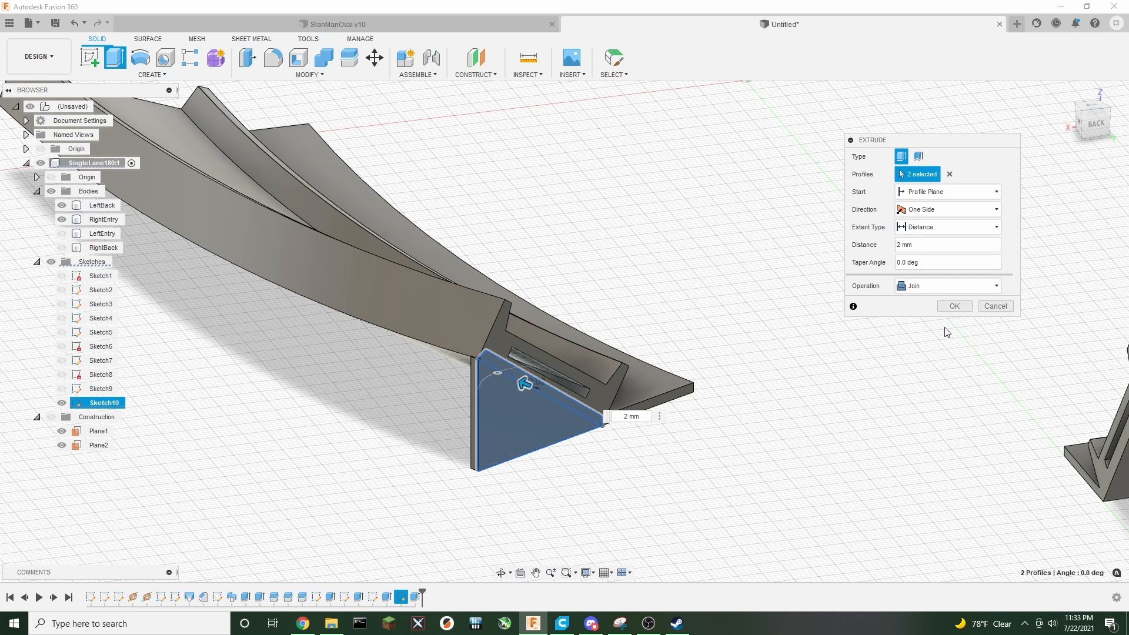
{"action": "left_click", "coordinate": [958, 306]}
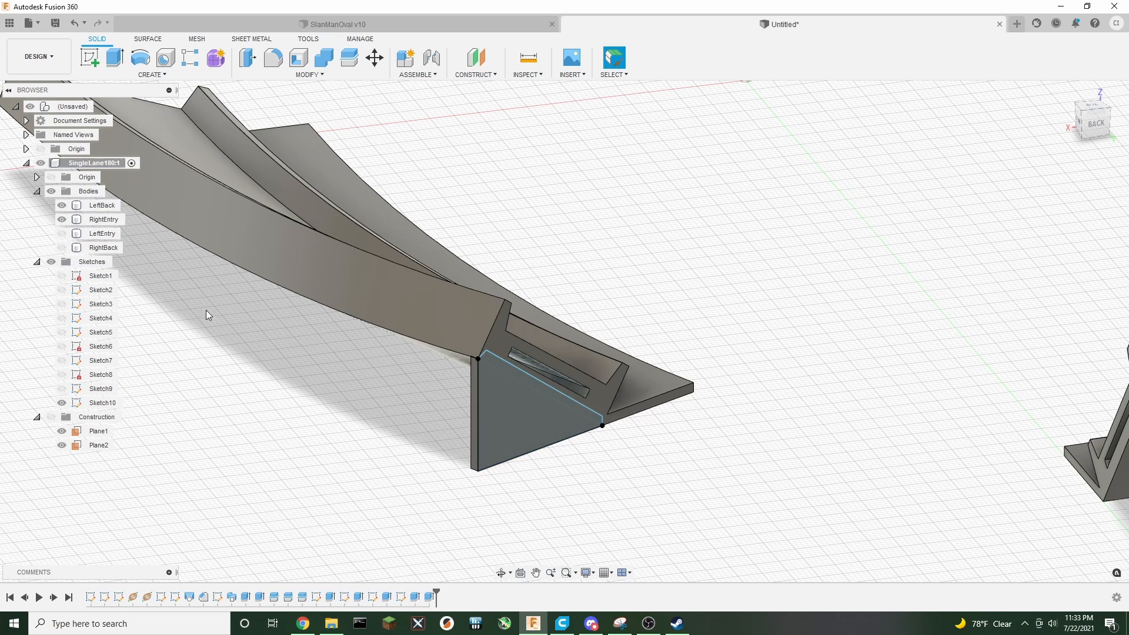
Hide the RightEntry body and start a new sketch on the LeftBack segment's cut end face
{"action": "scroll", "coordinate": [312, 459], "scroll_direction": "down", "scroll_amount": 5}
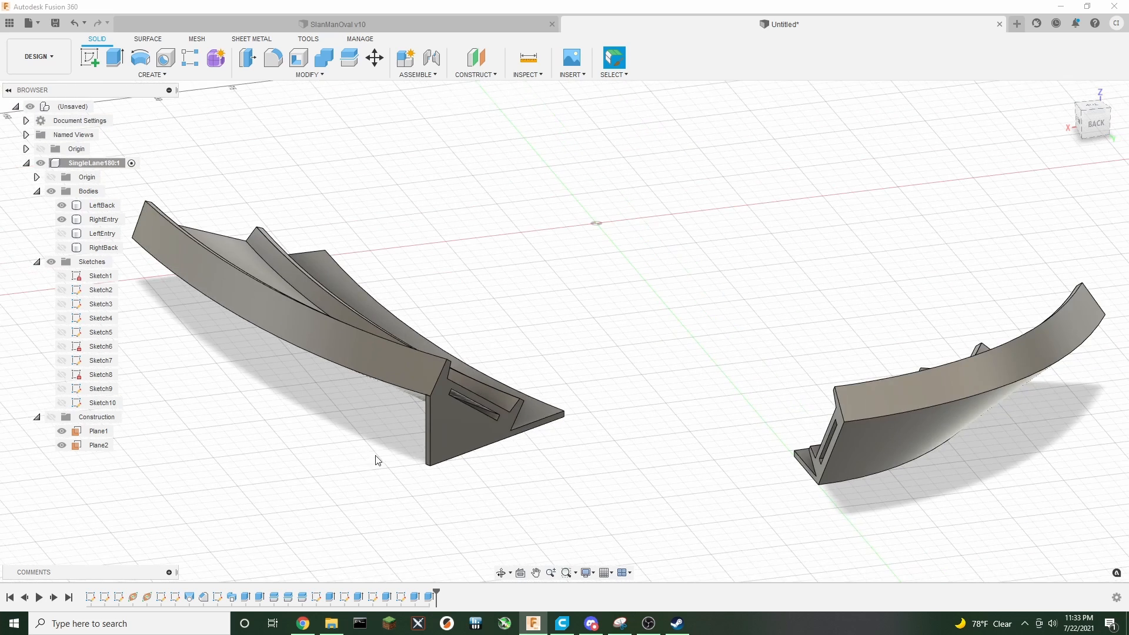
{"action": "scroll", "coordinate": [440, 402], "scroll_direction": "up", "scroll_amount": 3}
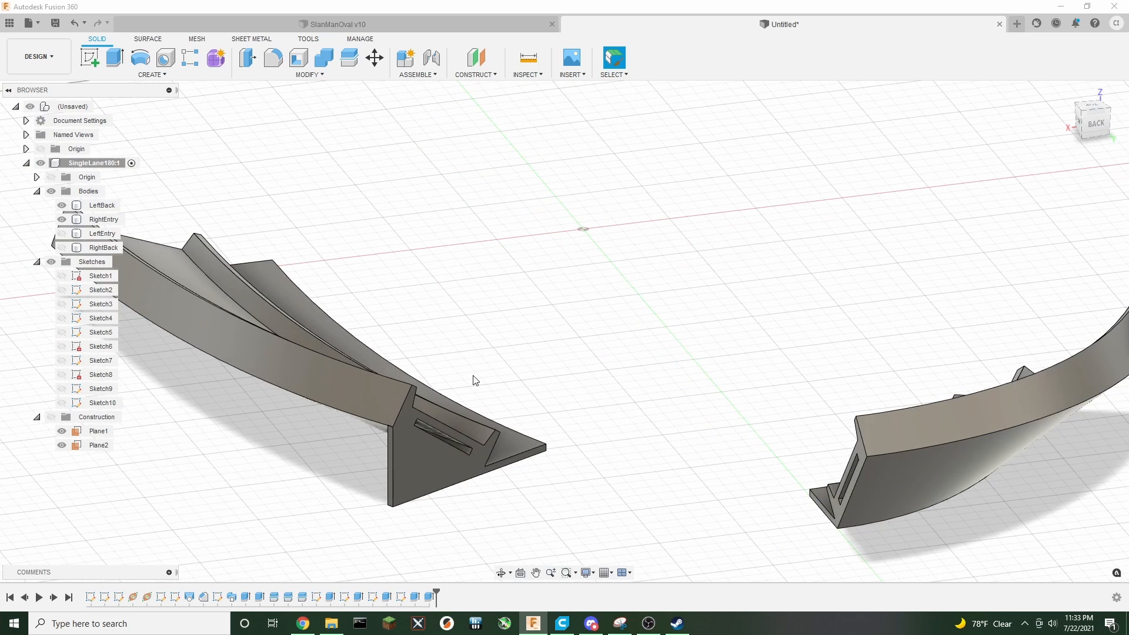
{"action": "left_click", "coordinate": [61, 219]}
{"action": "middle_click_drag", "start_coordinate": [564, 331], "coordinate": [676, 329], "text": "shift"}
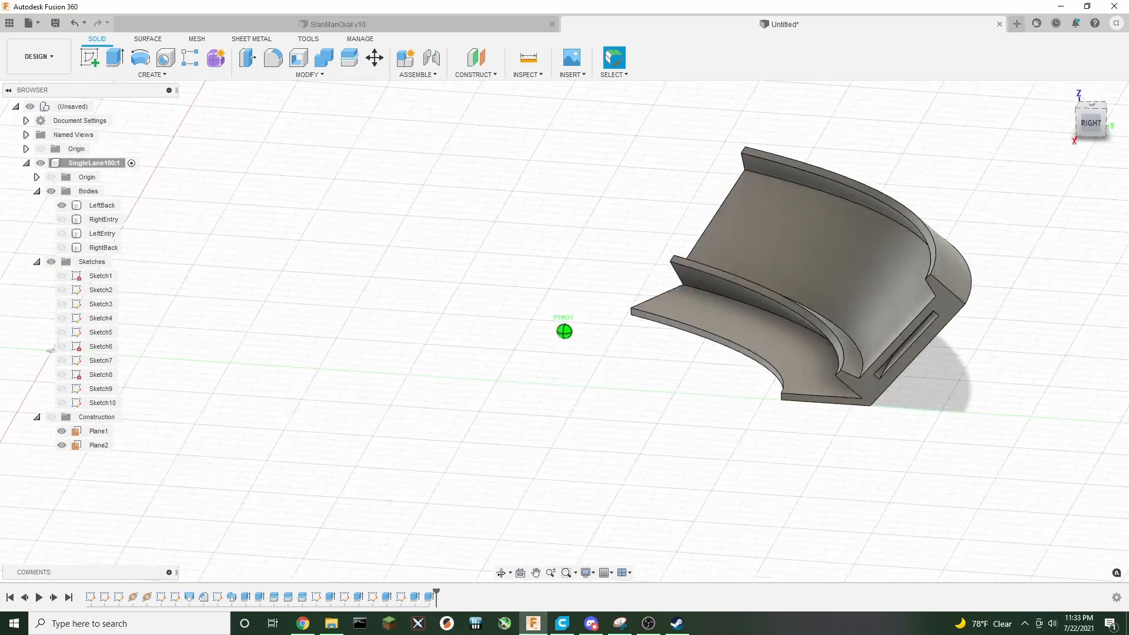
{"action": "middle_click_drag", "start_coordinate": [676, 194], "coordinate": [1062, 144], "text": "shift"}
{"action": "middle_click_drag", "start_coordinate": [410, 438], "coordinate": [788, 379]}
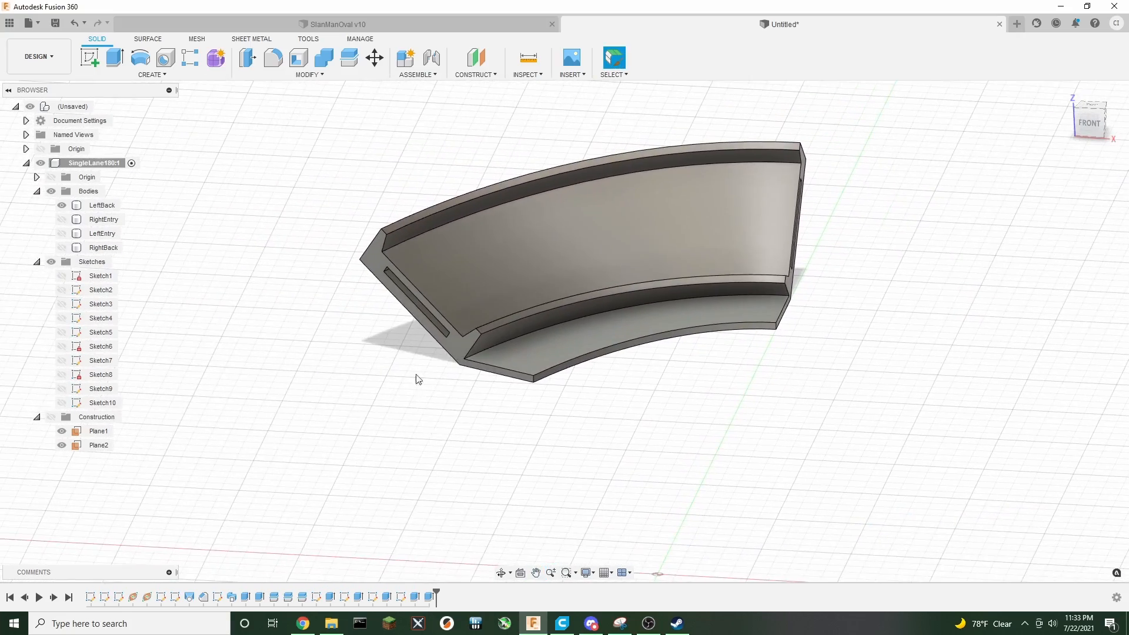
{"action": "scroll", "coordinate": [418, 379], "scroll_direction": "up", "scroll_amount": 3}
{"action": "left_click", "coordinate": [496, 323]}
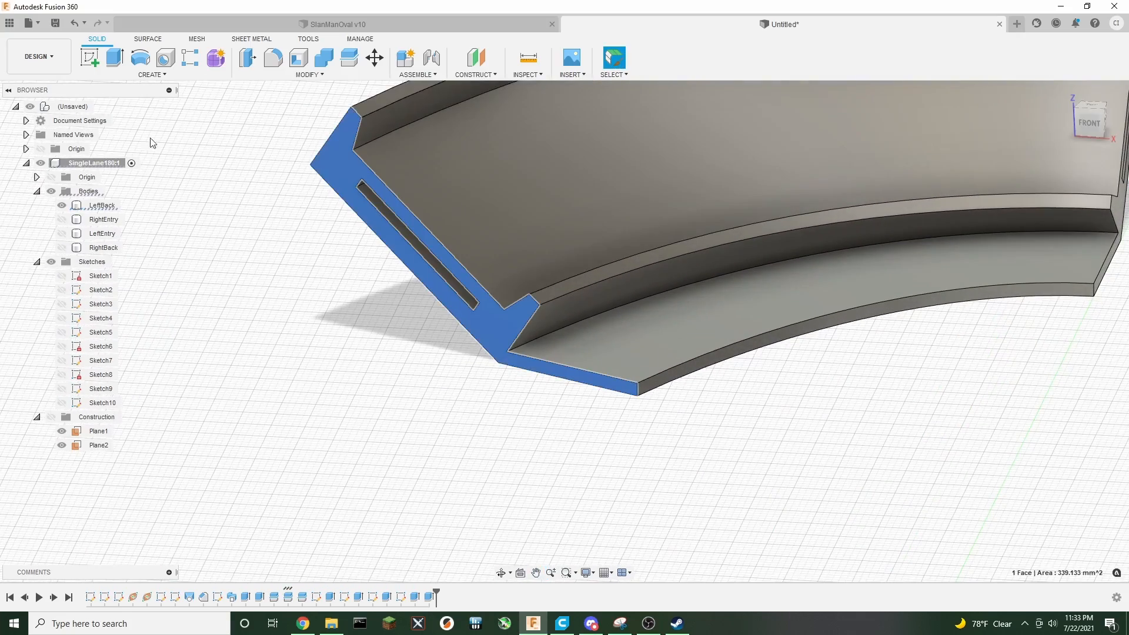
{"action": "left_click", "coordinate": [90, 58]}
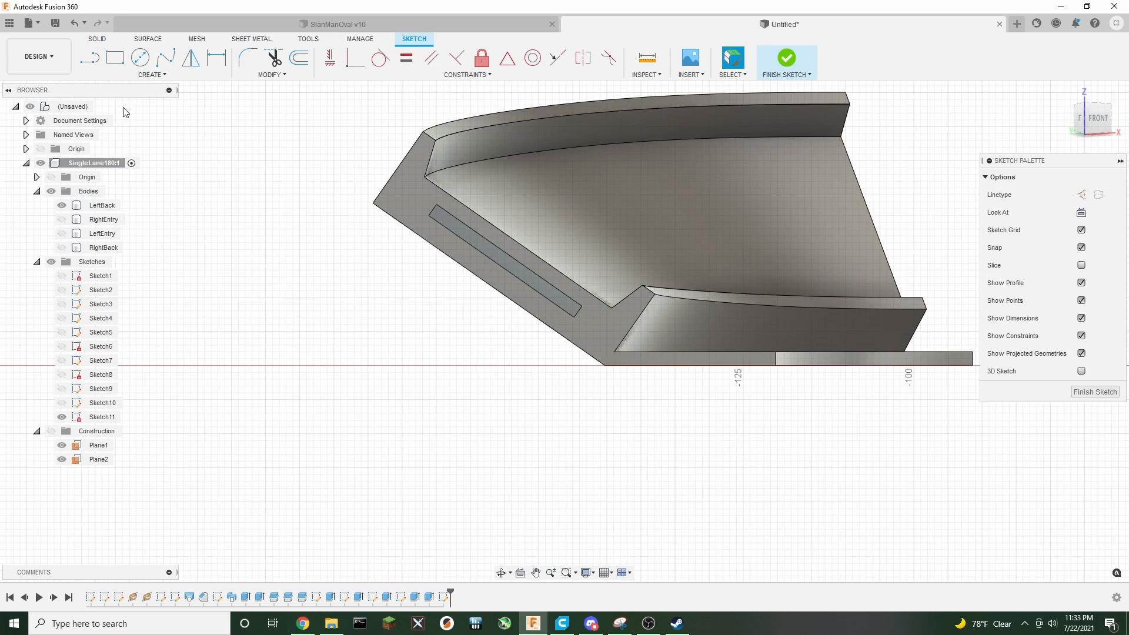
Draw a vertical line down from the end face's upper corner, then a horizontal line about 34 mm to its lower corner
{"action": "key", "text": "l"}
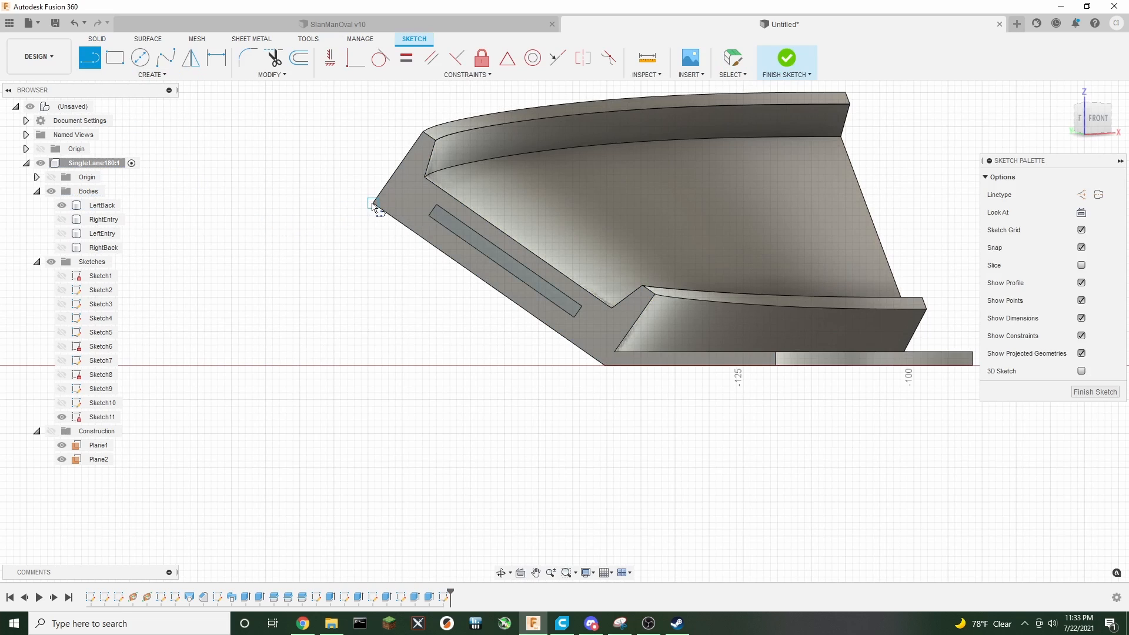
{"action": "left_click", "coordinate": [372, 204]}
{"action": "left_click", "coordinate": [373, 366]}
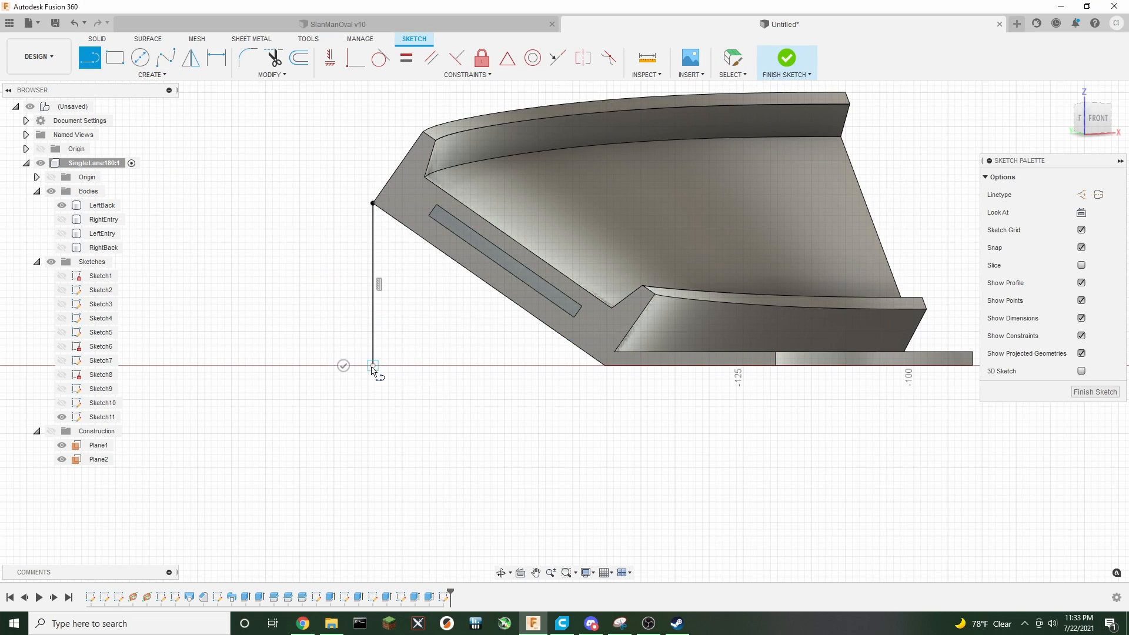
{"action": "left_click", "coordinate": [605, 366]}
Close the triangle with a short segment and a diagonal along the end face's lower edge, then finish the sketch
{"action": "scroll", "coordinate": [605, 368], "scroll_direction": "up", "scroll_amount": 5}
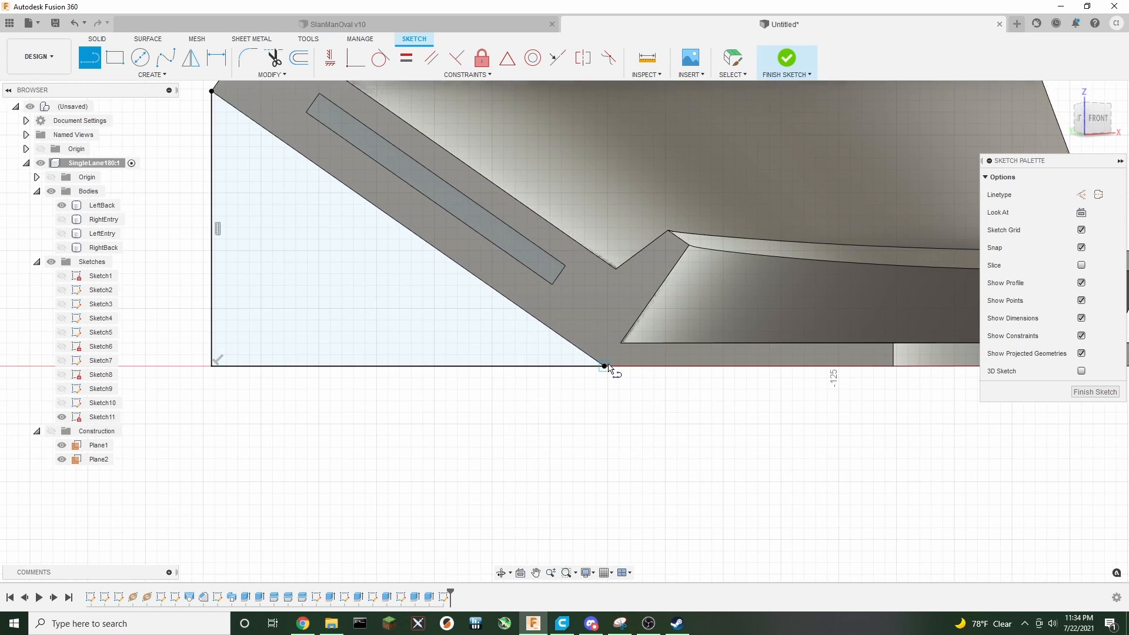
{"action": "left_click", "coordinate": [604, 364]}
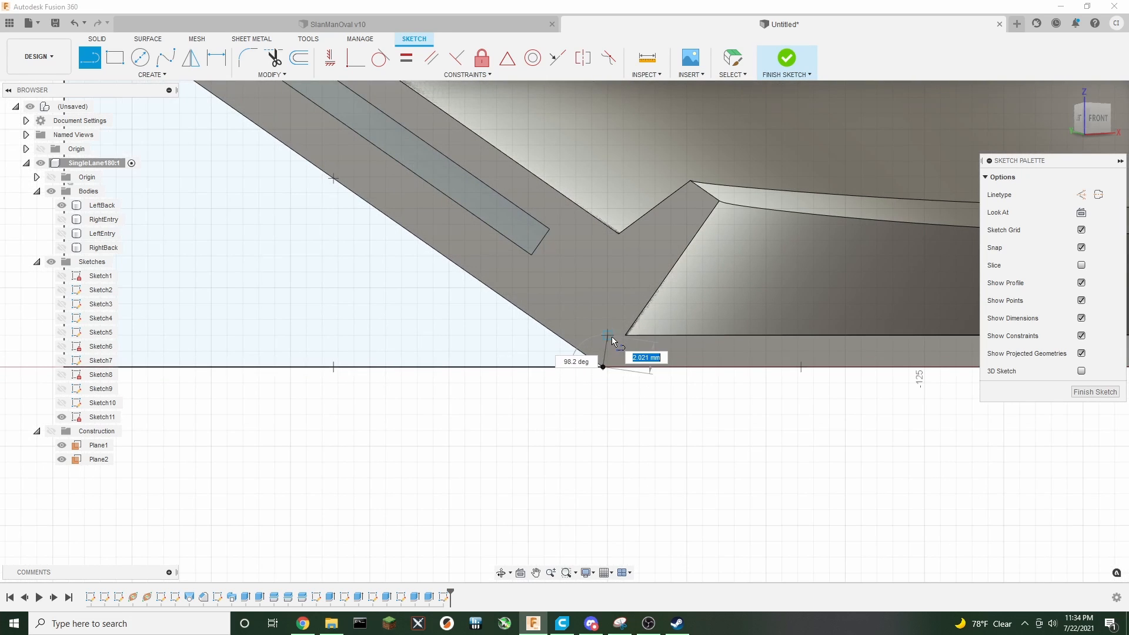
{"action": "left_click", "coordinate": [609, 336]}
{"action": "middle_click_drag", "start_coordinate": [435, 230], "coordinate": [689, 450]}
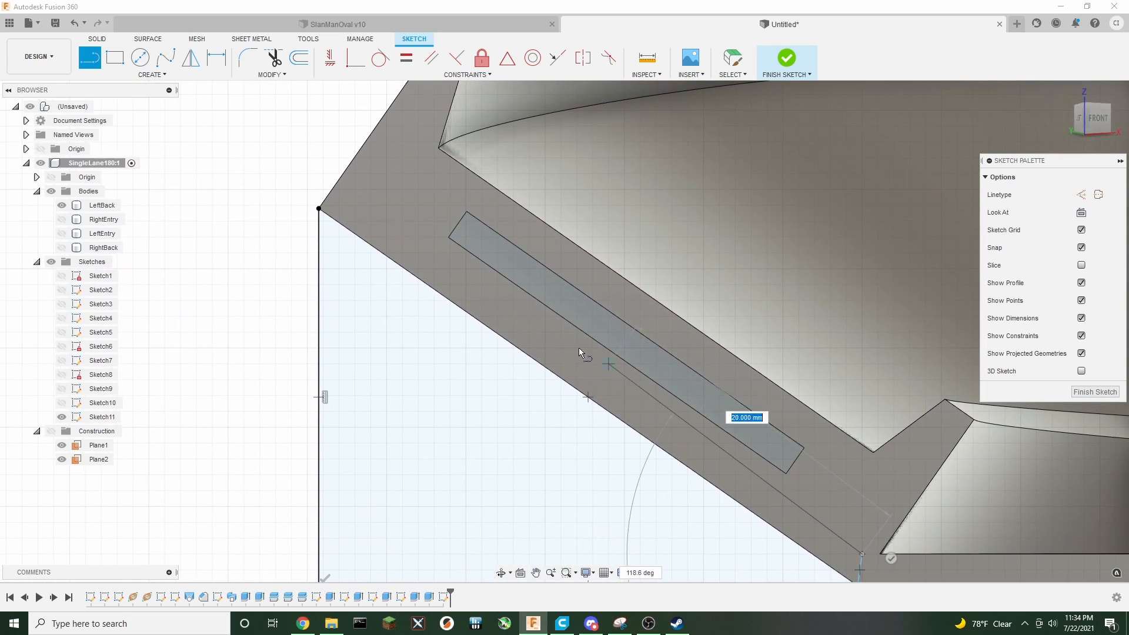
{"action": "left_click", "coordinate": [355, 205]}
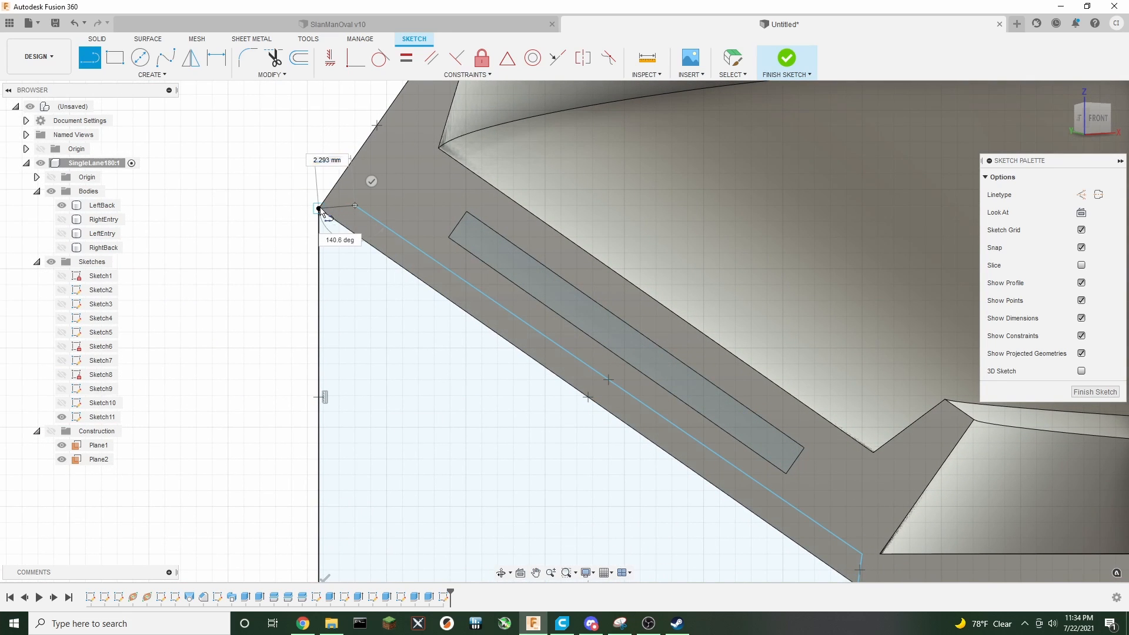
{"action": "left_click", "coordinate": [319, 208]}
{"action": "scroll", "coordinate": [304, 311], "scroll_direction": "down", "scroll_amount": 3}
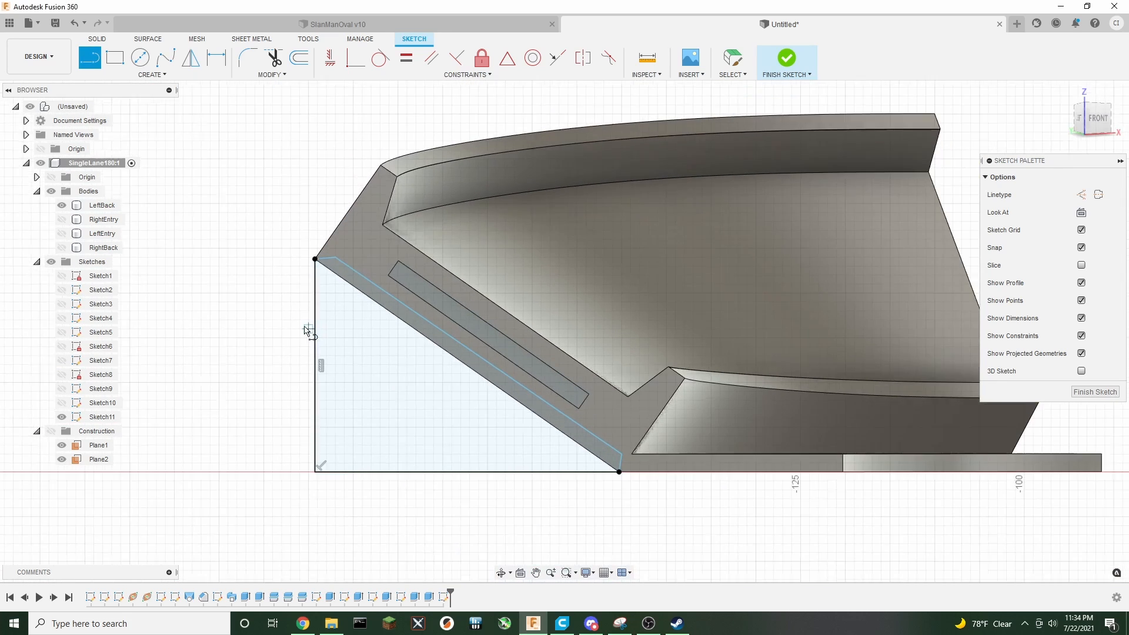
{"action": "left_click", "coordinate": [787, 58]}
Extrude both triangular profiles -2 mm as a Join to form a support gusset on the LeftBack segment
{"action": "left_click", "coordinate": [1086, 118]}
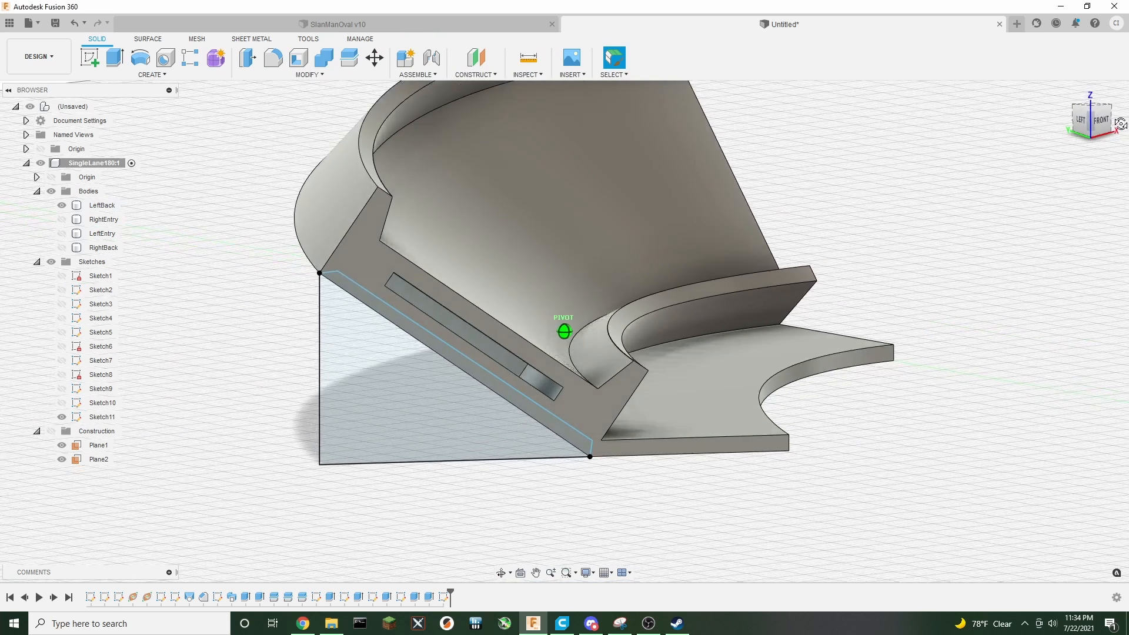
{"action": "left_click", "coordinate": [115, 57]}
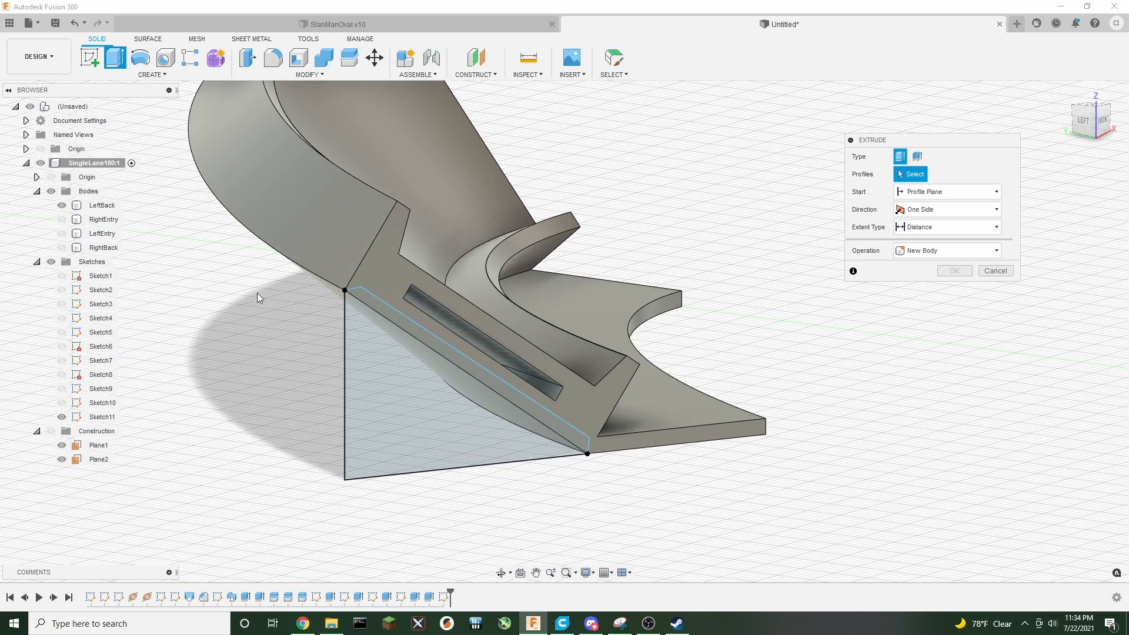
{"action": "left_click", "coordinate": [383, 332]}
{"action": "left_click", "coordinate": [388, 311]}
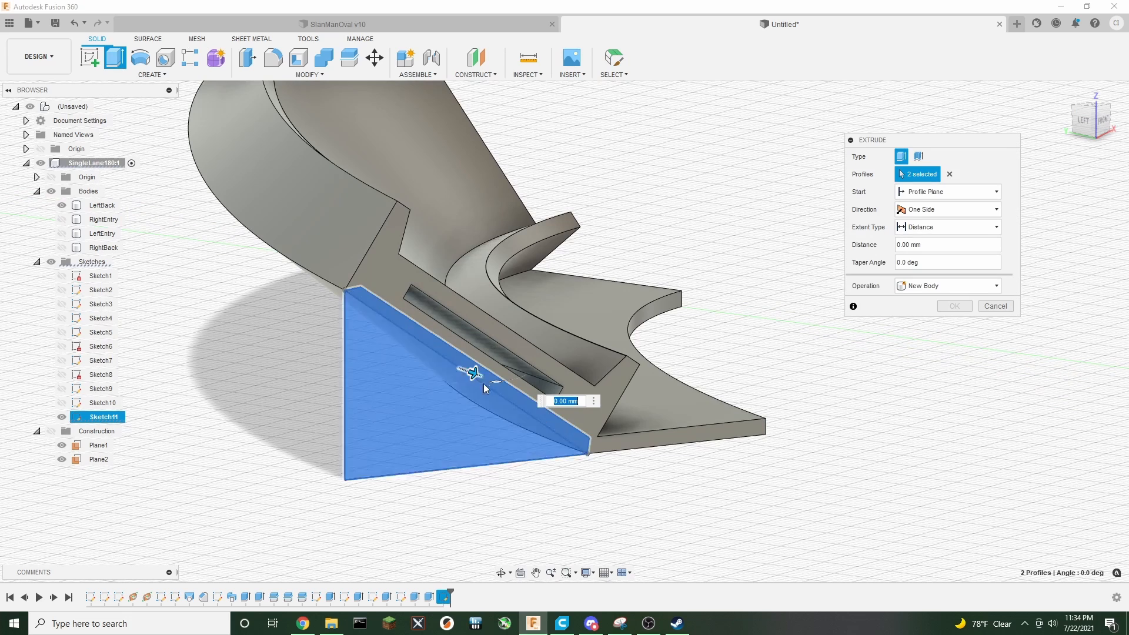
{"action": "type", "text": "-2"}
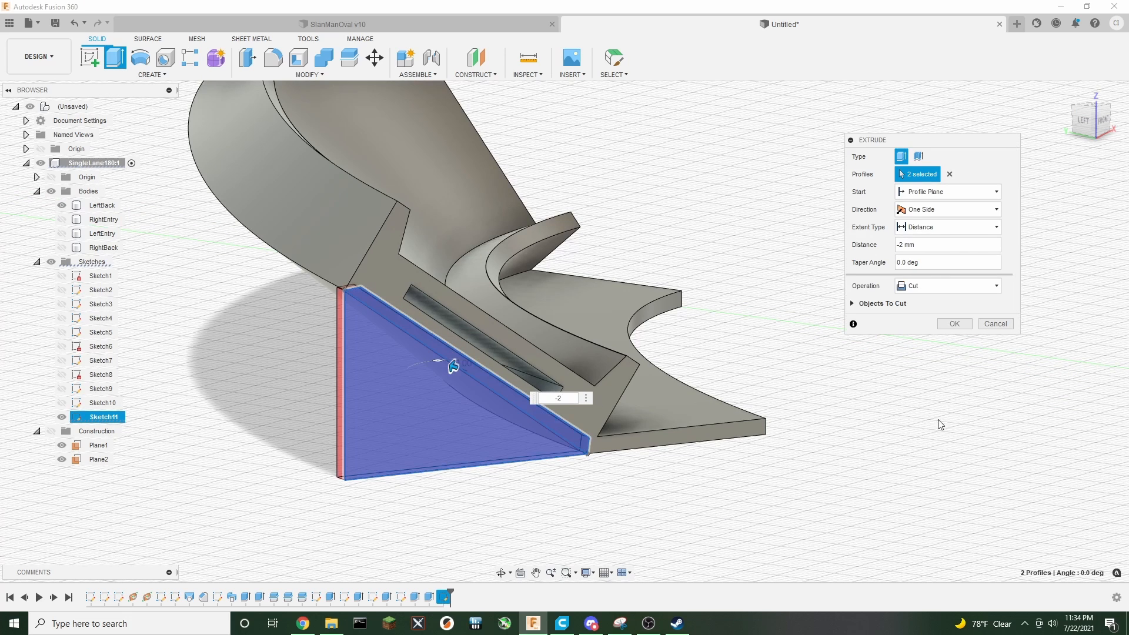
{"action": "left_click", "coordinate": [964, 287]}
{"action": "left_click", "coordinate": [943, 297]}
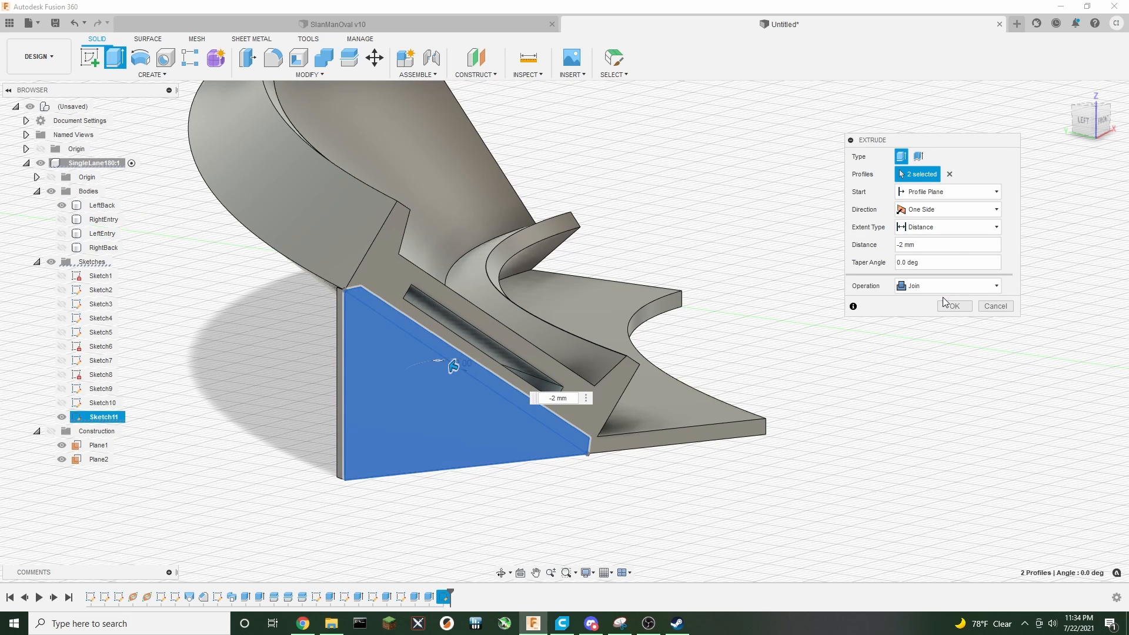
{"action": "left_click", "coordinate": [952, 309]}
{"action": "scroll", "coordinate": [793, 442], "scroll_direction": "down", "scroll_amount": 2}
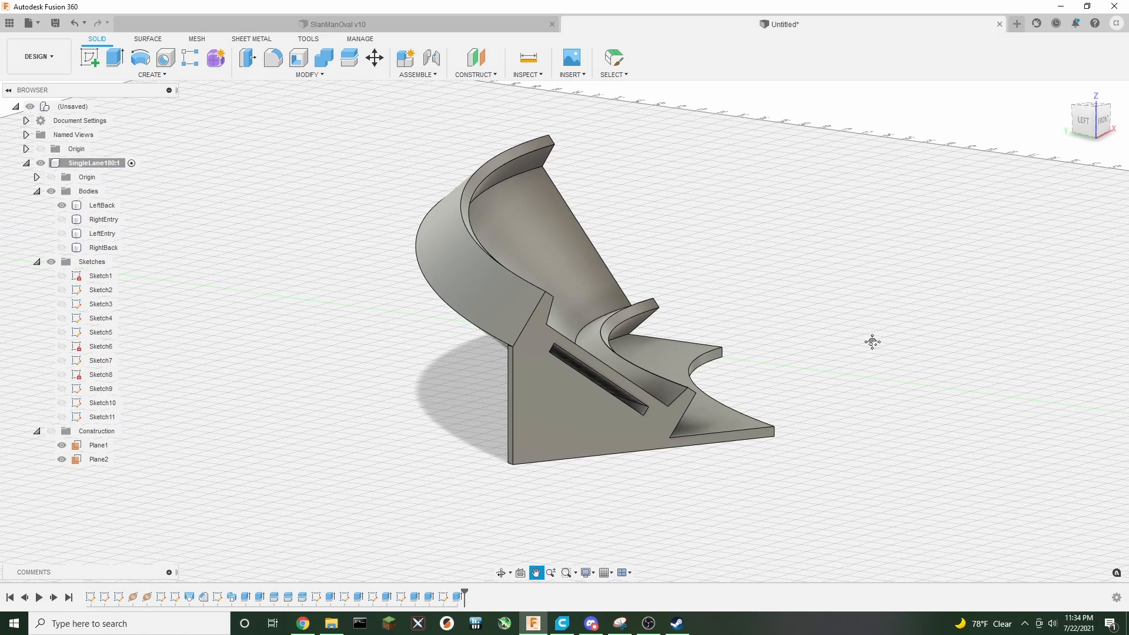
Show Sketch11 and the LeftEntry body, and hide the LeftBack body
{"action": "middle_click_drag", "start_coordinate": [872, 342], "coordinate": [773, 289]}
{"action": "left_click", "coordinate": [61, 416]}
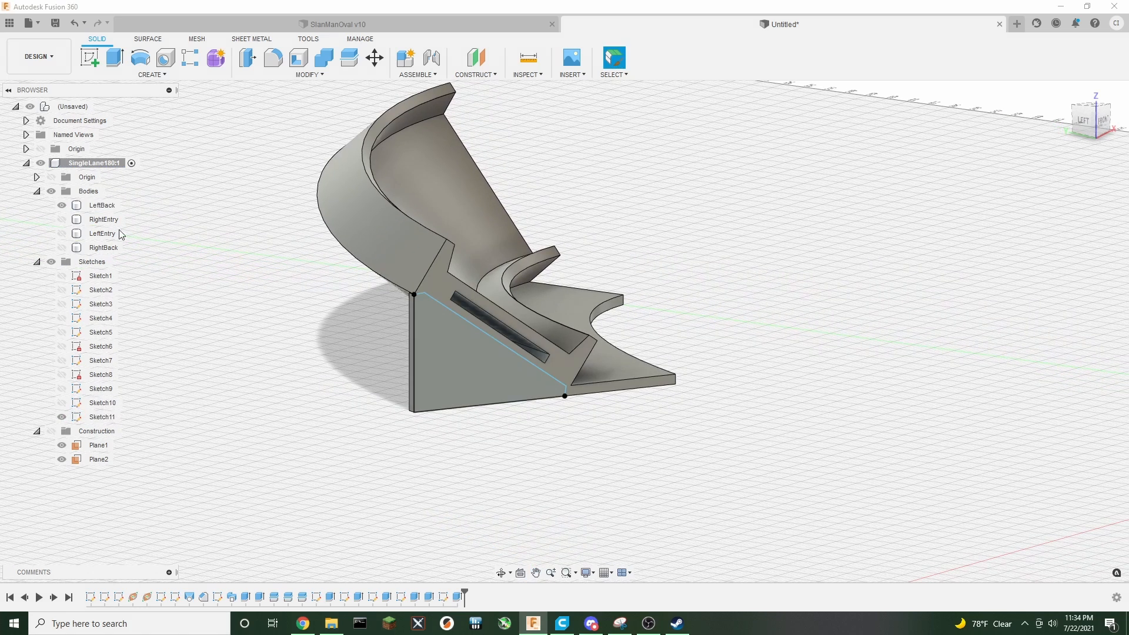
{"action": "left_click", "coordinate": [61, 233]}
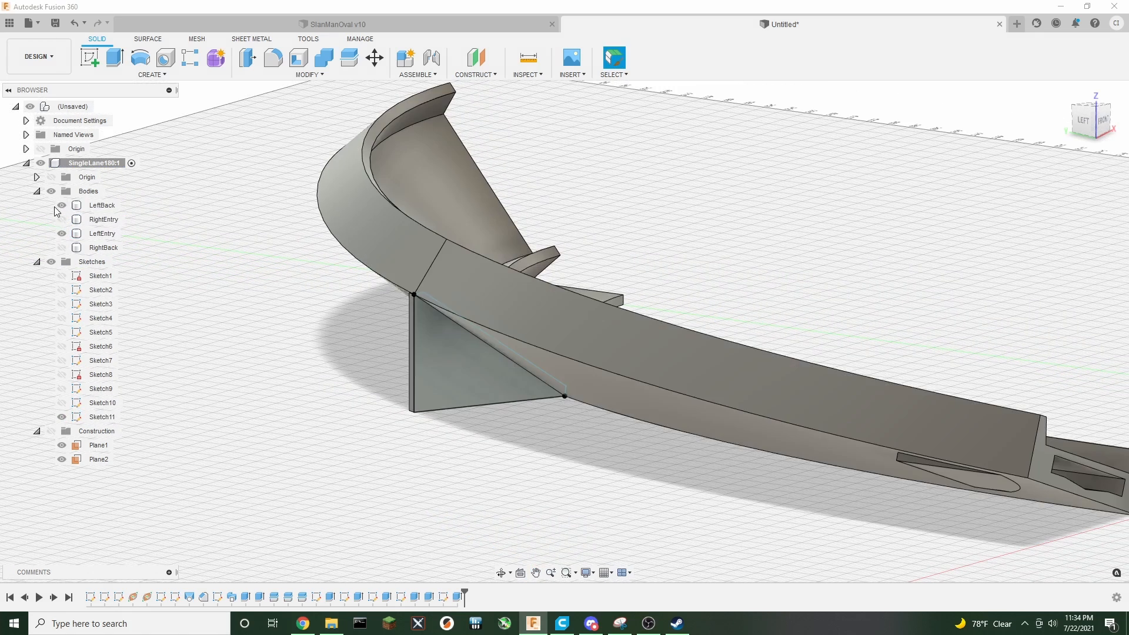
{"action": "left_click", "coordinate": [61, 205]}
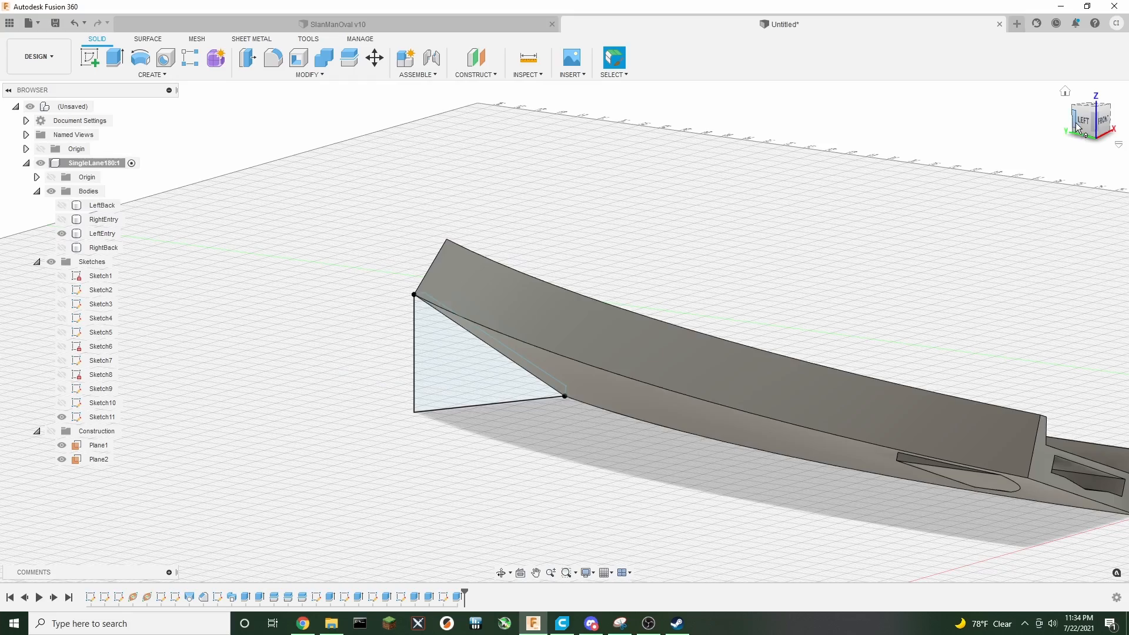
{"action": "left_click_drag", "start_coordinate": [1076, 128], "coordinate": [1106, 131]}
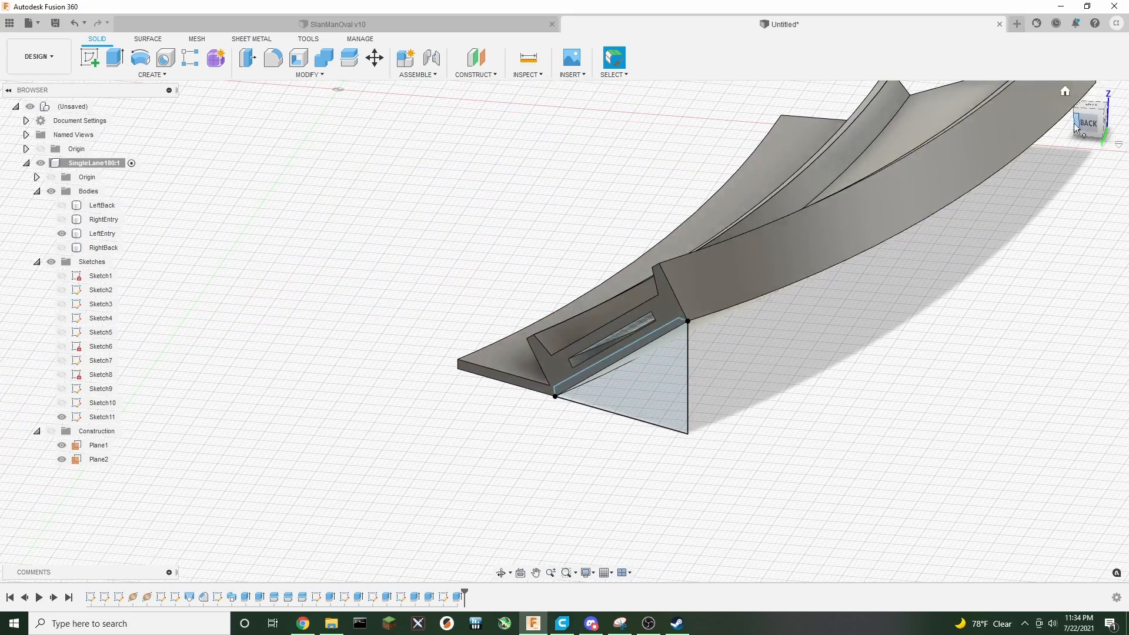
Extrude the triangular profiles 2 mm as a Join to add a matching gusset on the LeftEntry segment
{"action": "left_click", "coordinate": [108, 60]}
{"action": "scroll", "coordinate": [637, 379], "scroll_direction": "up", "scroll_amount": 3}
{"action": "left_click", "coordinate": [635, 335]}
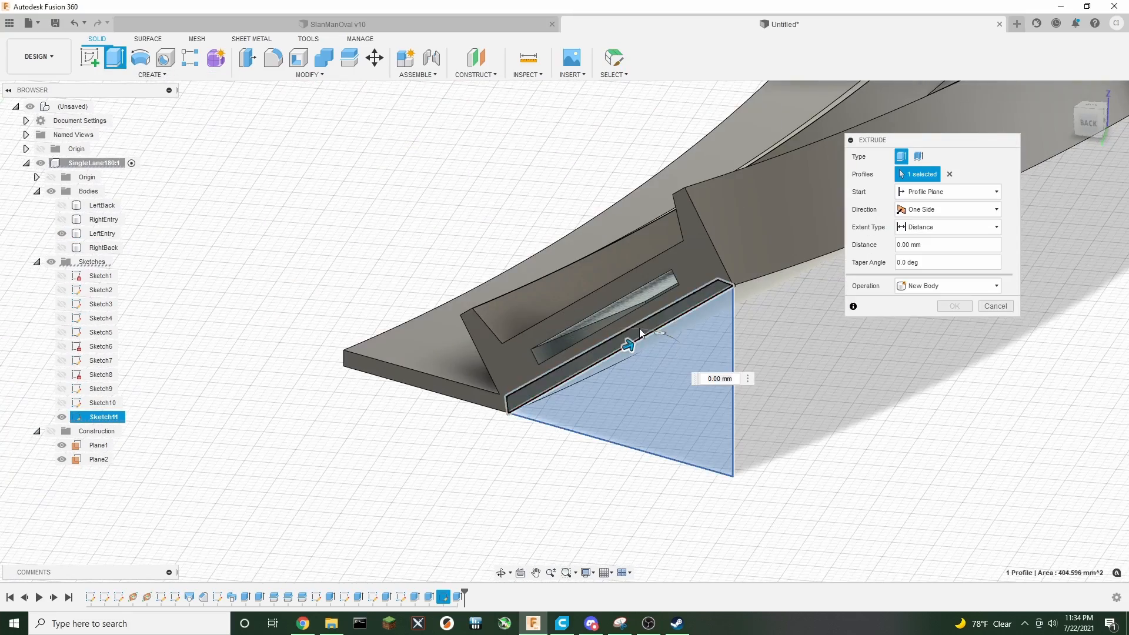
{"action": "left_click", "coordinate": [640, 328]}
{"action": "type", "text": "2"}
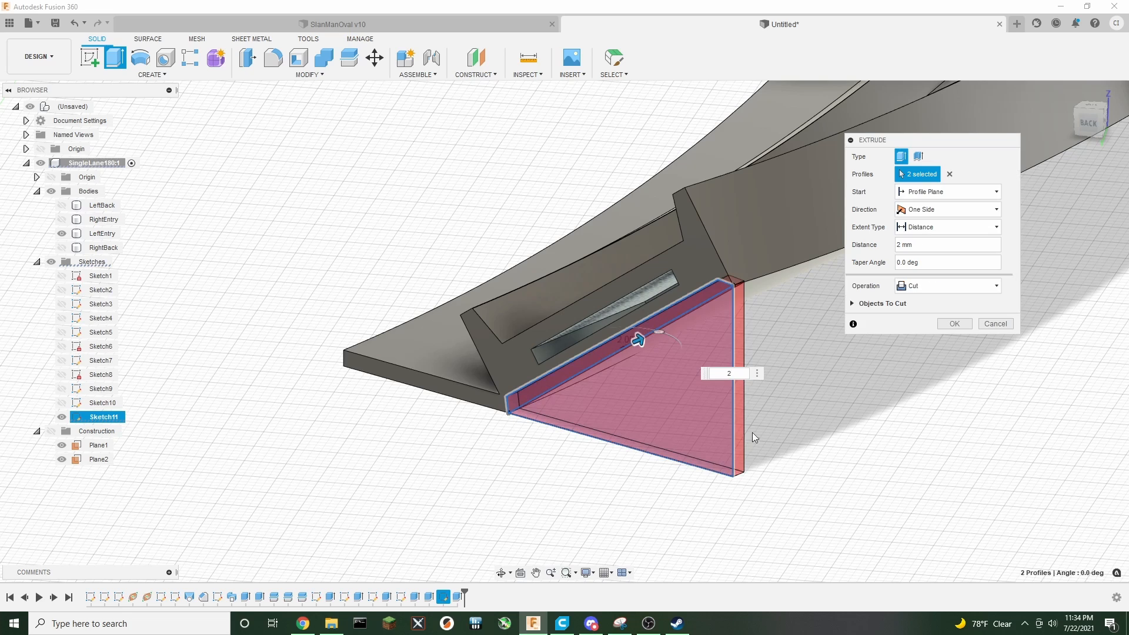
{"action": "left_click", "coordinate": [933, 285]}
{"action": "left_click", "coordinate": [928, 299]}
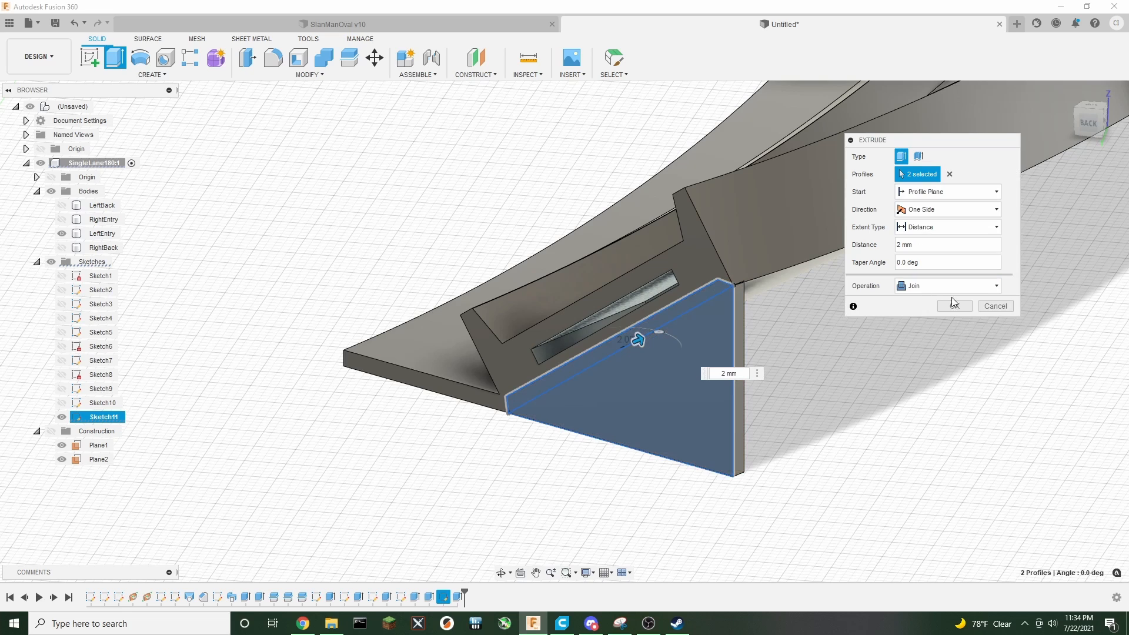
{"action": "left_click", "coordinate": [955, 306]}
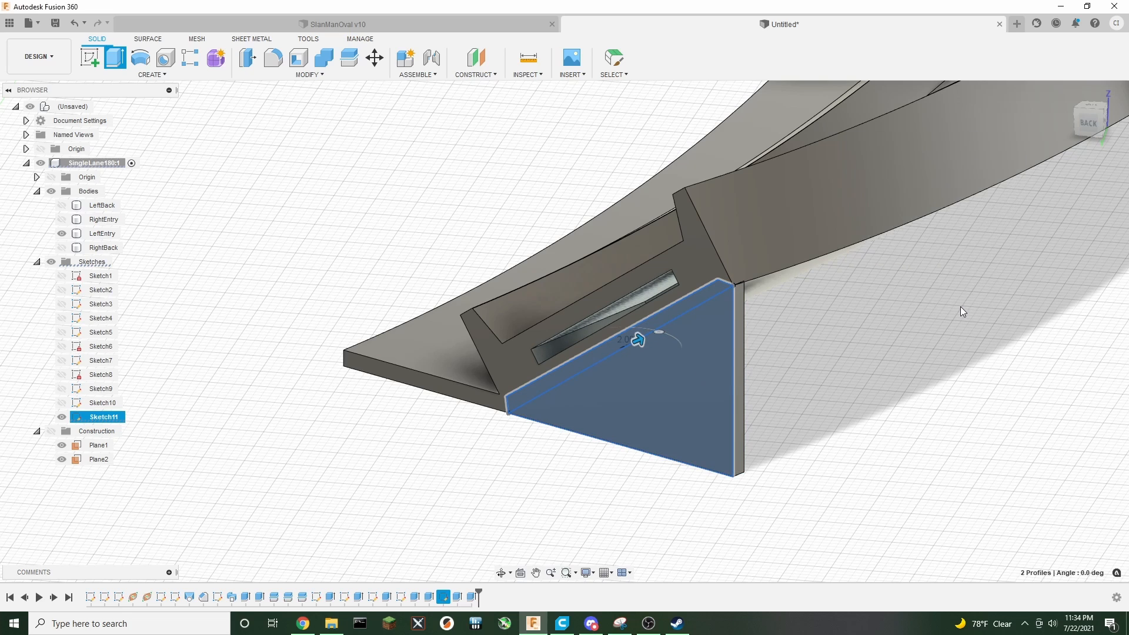
Show the RightBack, RightEntry and LeftBack bodies again to view the complete track
{"action": "left_click", "coordinate": [1091, 123]}
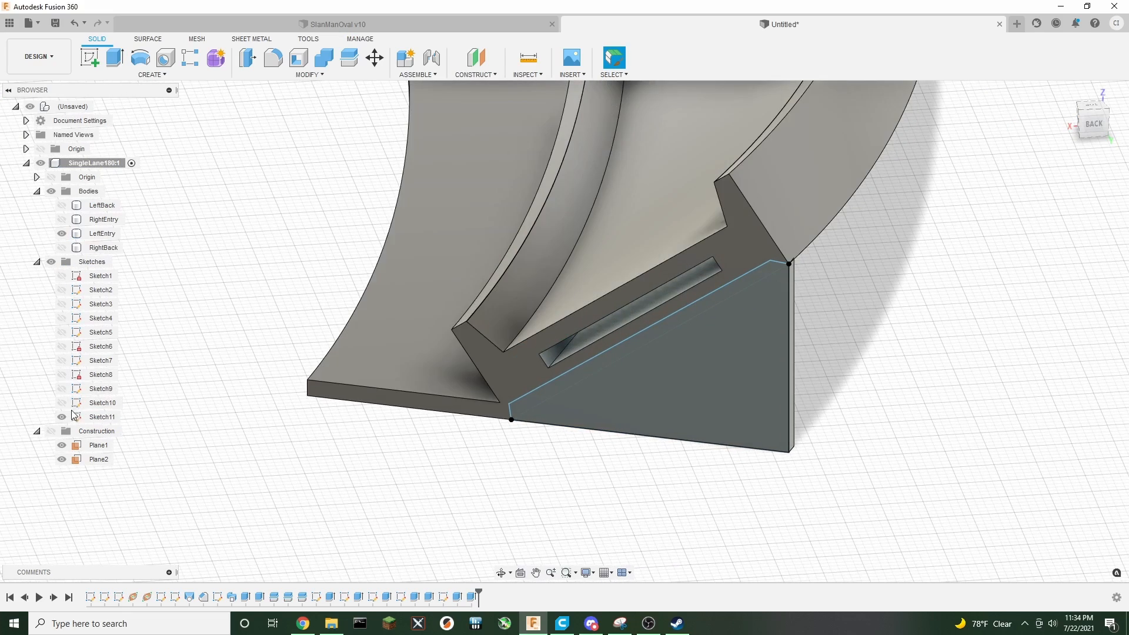
{"action": "scroll", "coordinate": [443, 474], "scroll_direction": "down", "scroll_amount": 8}
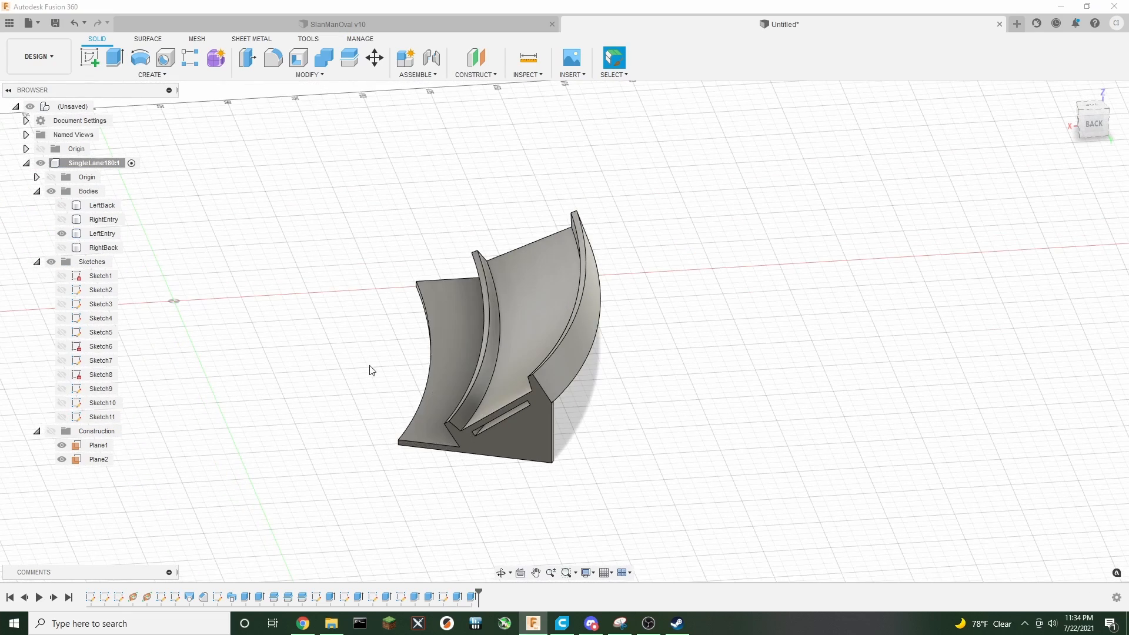
{"action": "left_click", "coordinate": [62, 248]}
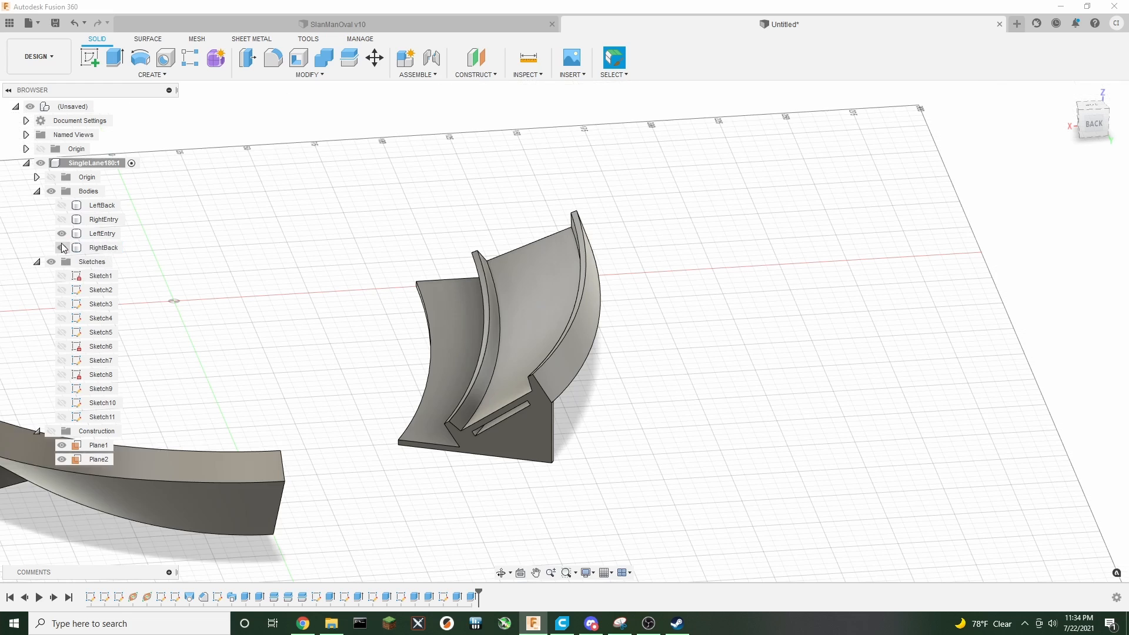
{"action": "left_click", "coordinate": [62, 219]}
{"action": "left_click", "coordinate": [61, 205]}
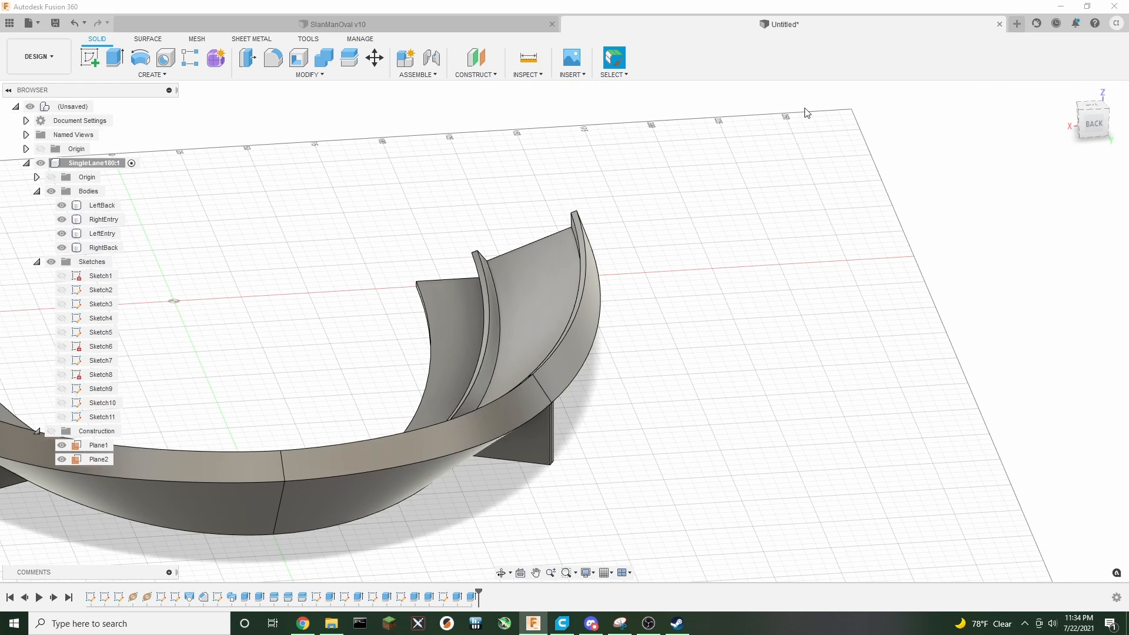
{"action": "left_click", "coordinate": [1064, 92]}
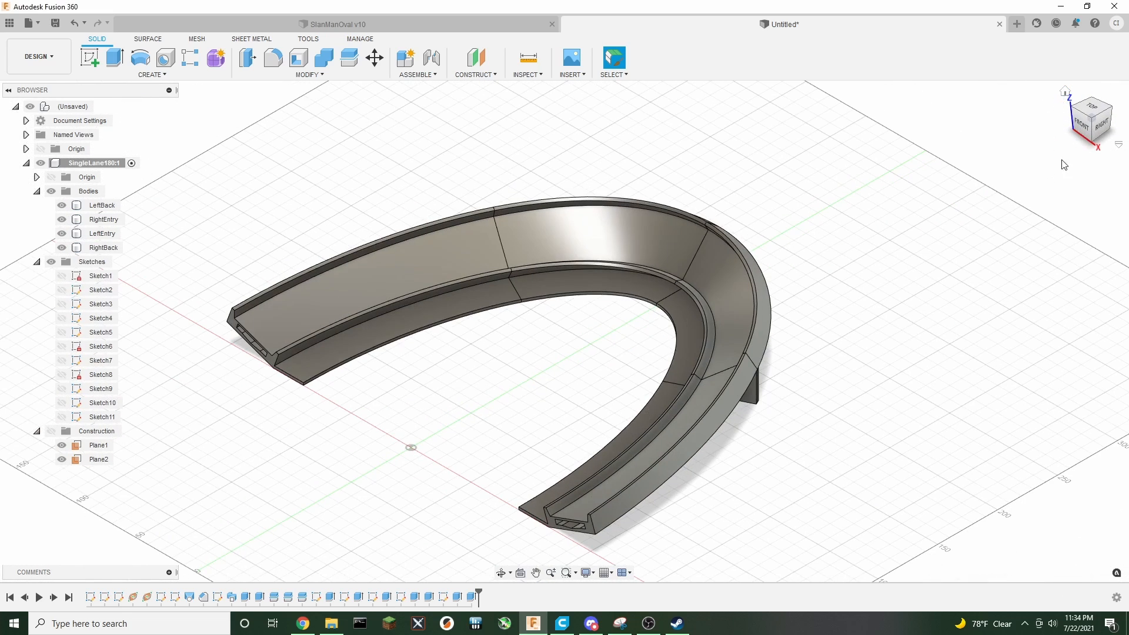
Export the LeftBack body as an STL mesh, saving LeftBack.stl into a new Downloads folder named Tiny180
{"action": "mouse_move", "coordinate": [1080, 130]}
{"action": "left_mouse_down"}
{"action": "mouse_move", "coordinate": [1102, 140]}
{"action": "mouse_move", "coordinate": [1119, 128]}
{"action": "mouse_move", "coordinate": [1125, 88]}
{"action": "mouse_move", "coordinate": [1105, 80]}
{"action": "mouse_move", "coordinate": [1087, 97]}
{"action": "mouse_move", "coordinate": [1083, 126]}
{"action": "mouse_move", "coordinate": [1101, 149]}
{"action": "mouse_move", "coordinate": [1079, 109]}
{"action": "mouse_move", "coordinate": [1098, 136]}
{"action": "left_mouse_up"}
{"action": "middle_click_drag", "start_coordinate": [924, 229], "coordinate": [850, 212]}
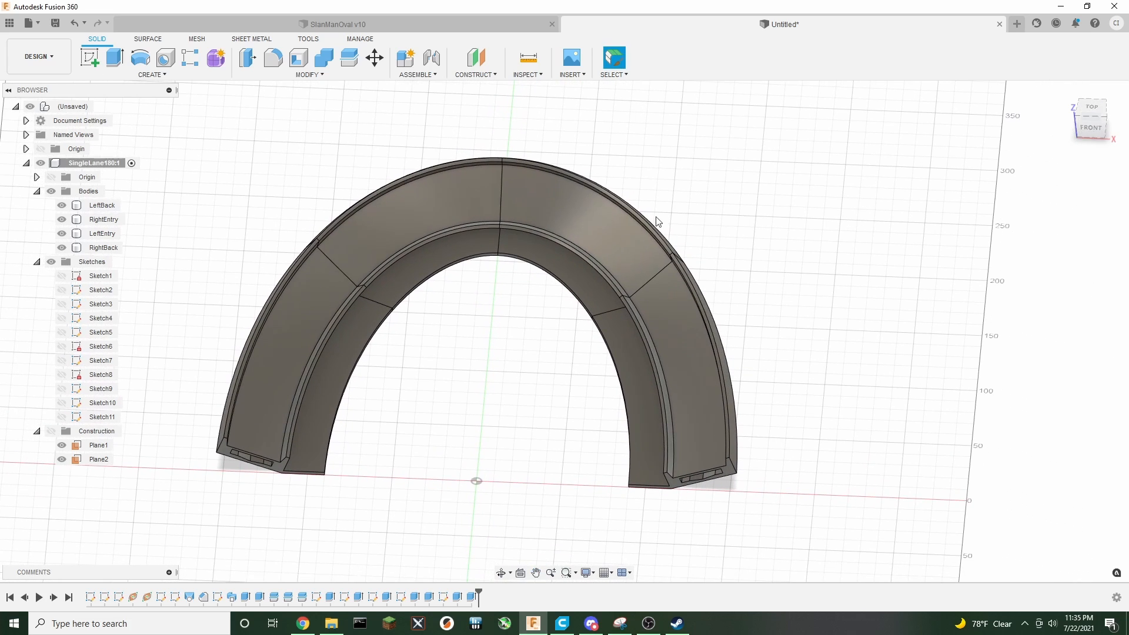
{"action": "right_click", "coordinate": [101, 207]}
{"action": "left_click", "coordinate": [138, 333]}
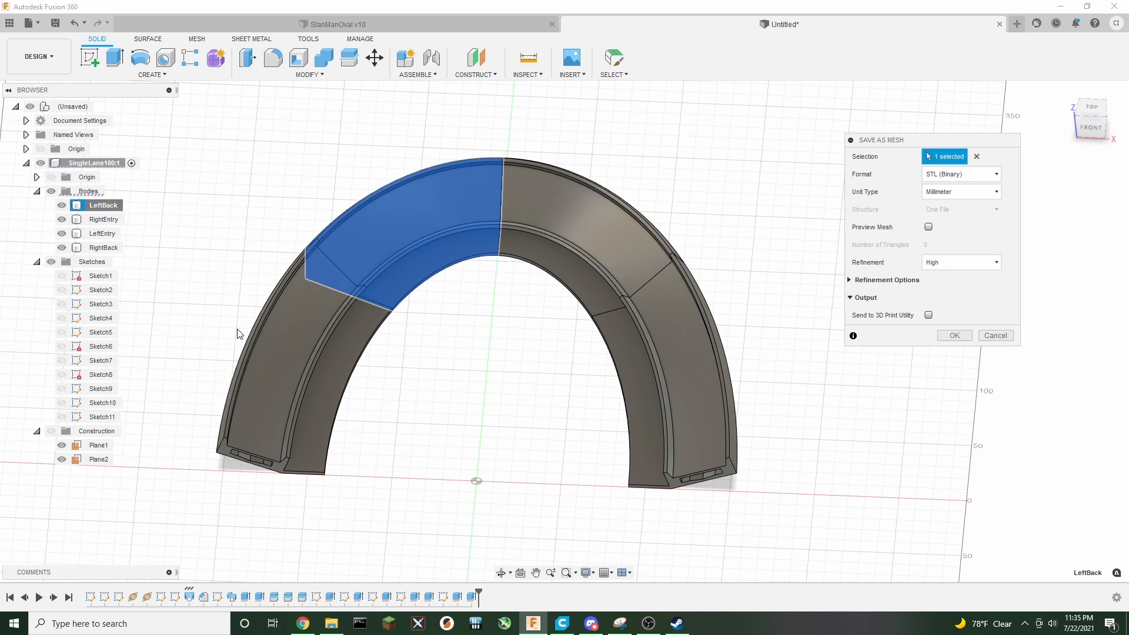
{"action": "left_click", "coordinate": [959, 335]}
{"action": "left_click", "coordinate": [488, 170]}
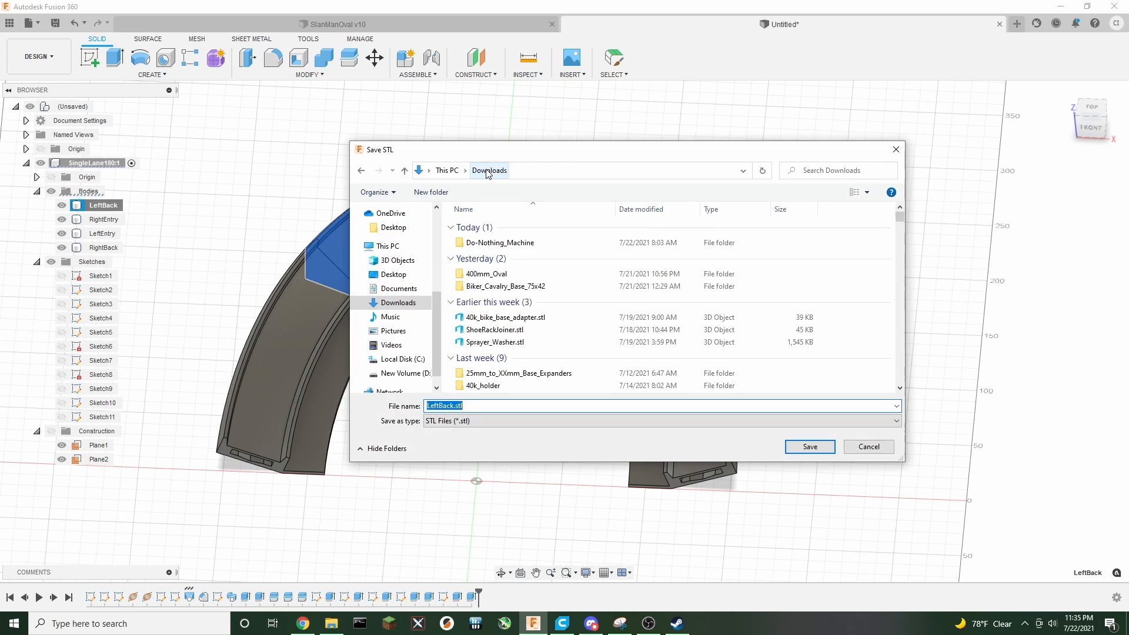
{"action": "left_click", "coordinate": [438, 193]}
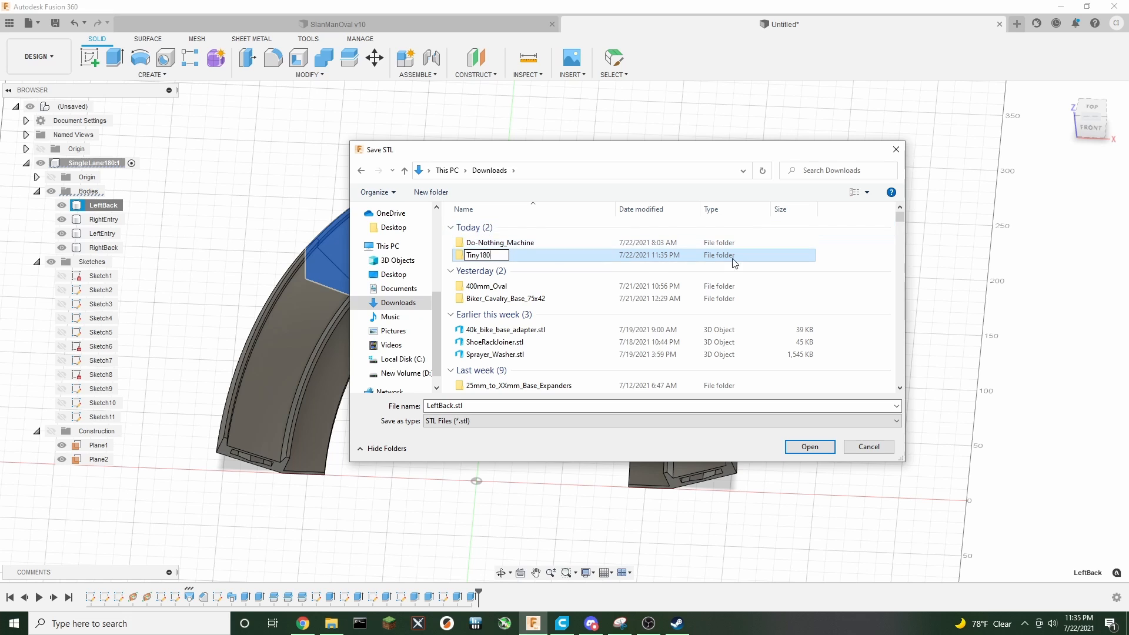
{"action": "left_click", "coordinate": [844, 250]}
{"action": "left_click", "coordinate": [475, 255]}
{"action": "double_click", "coordinate": [475, 258]}
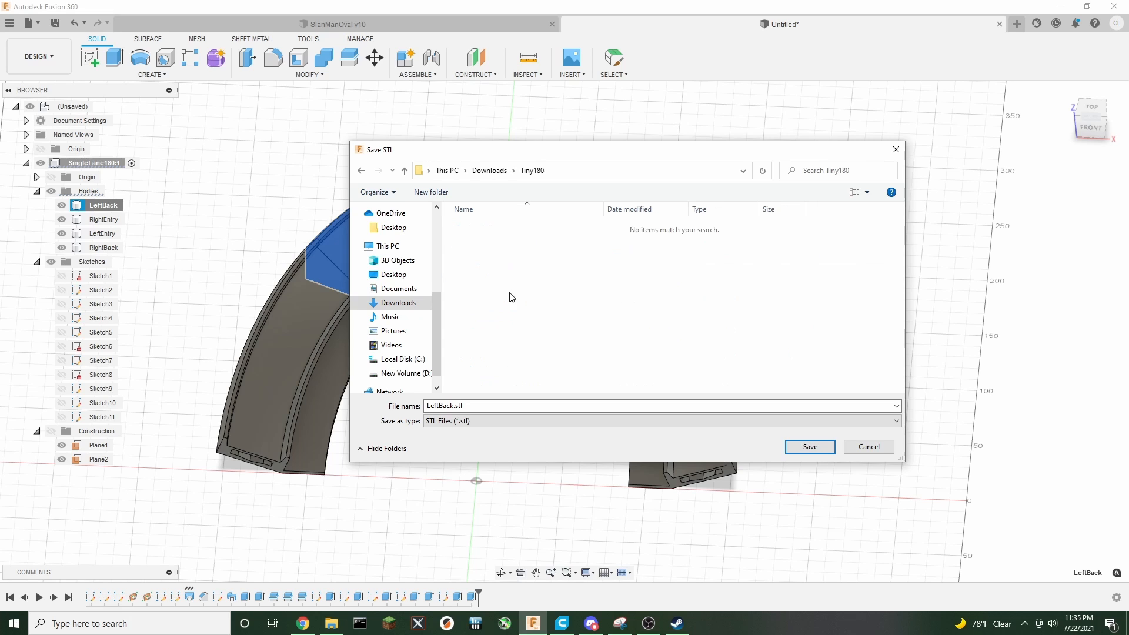
{"action": "left_click", "coordinate": [800, 449]}
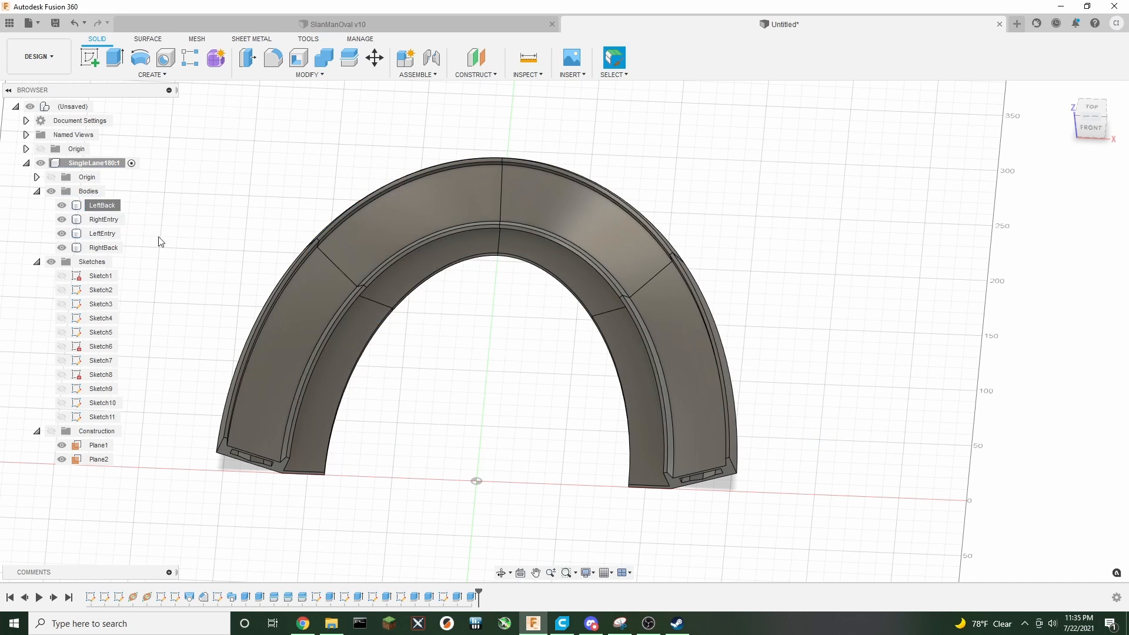
Export the RightEntry and LeftEntry bodies as STL meshes into the Tiny180 folder
{"action": "right_click", "coordinate": [111, 222]}
{"action": "left_click", "coordinate": [156, 347]}
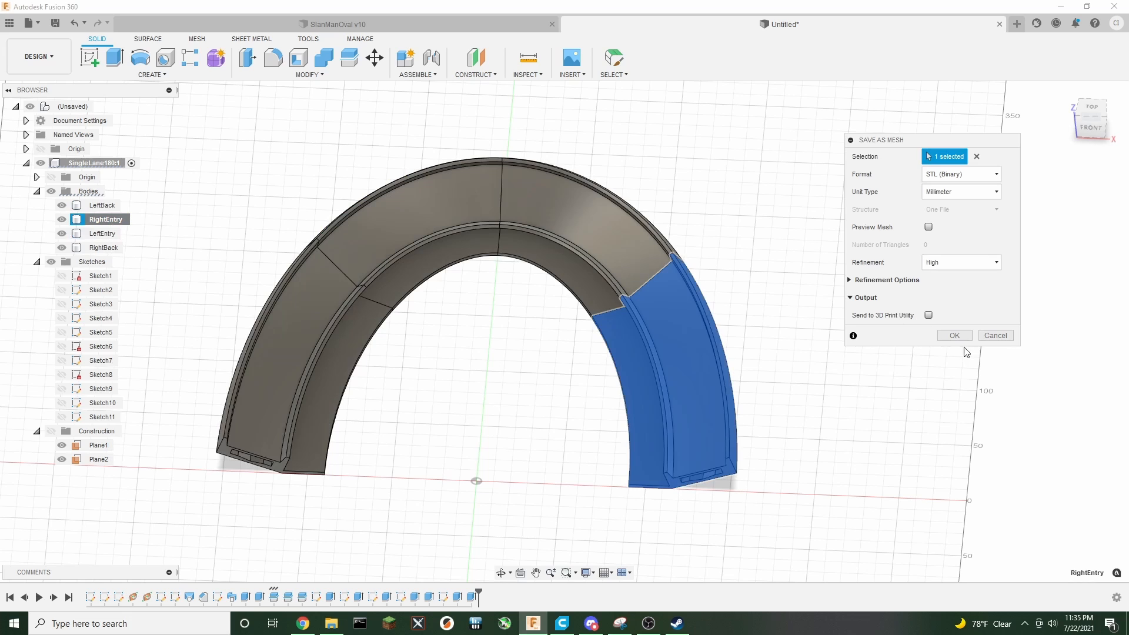
{"action": "left_click", "coordinate": [952, 332]}
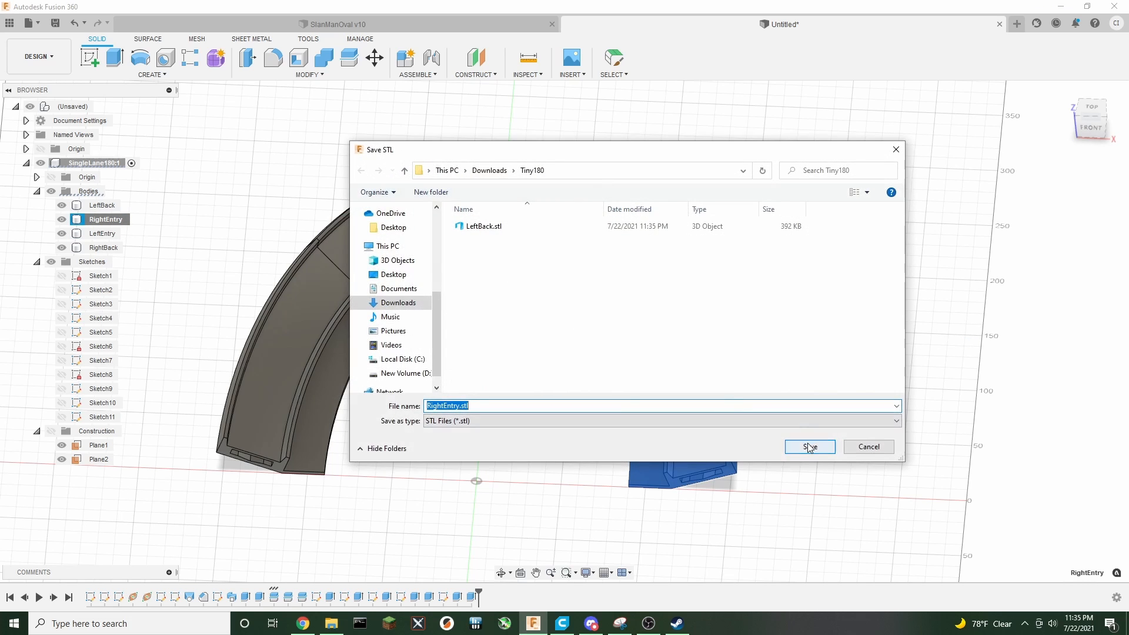
{"action": "left_click", "coordinate": [809, 447]}
{"action": "right_click", "coordinate": [95, 234]}
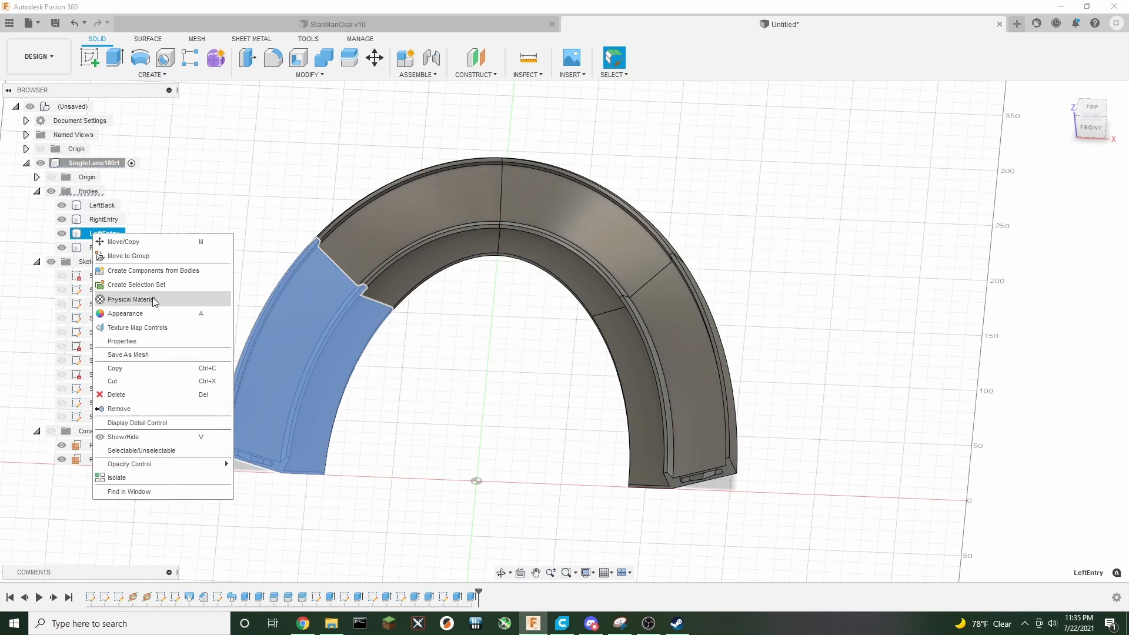
{"action": "left_click", "coordinate": [145, 355]}
{"action": "left_click", "coordinate": [952, 336]}
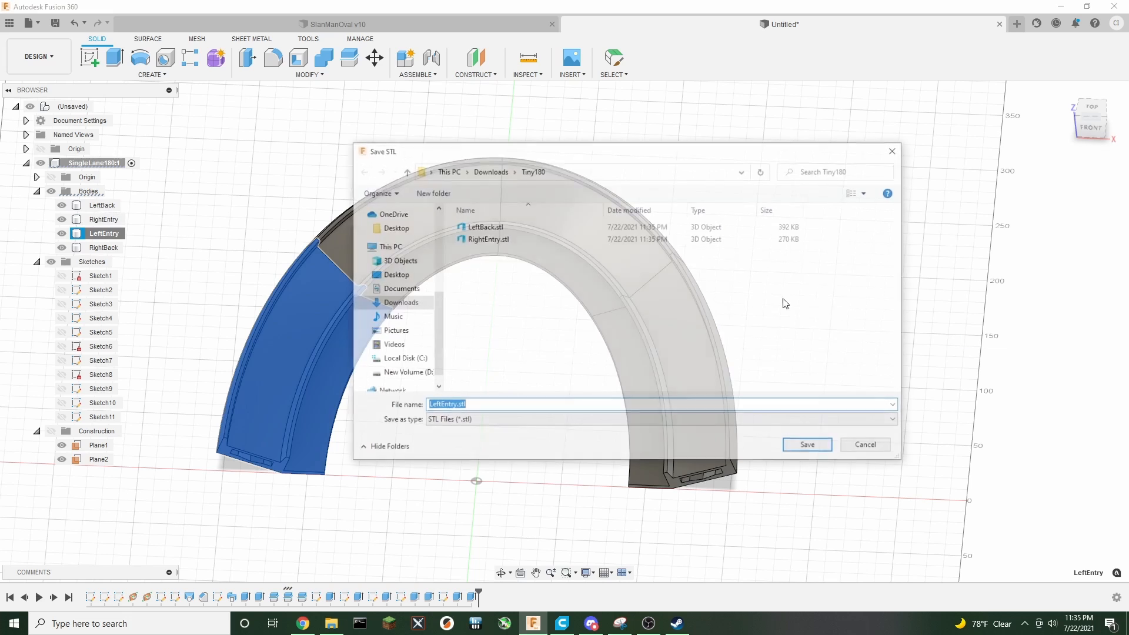
{"action": "left_click", "coordinate": [809, 446]}
Export the RightBack body as an STL mesh into the Tiny180 folder
{"action": "right_click", "coordinate": [109, 249]}
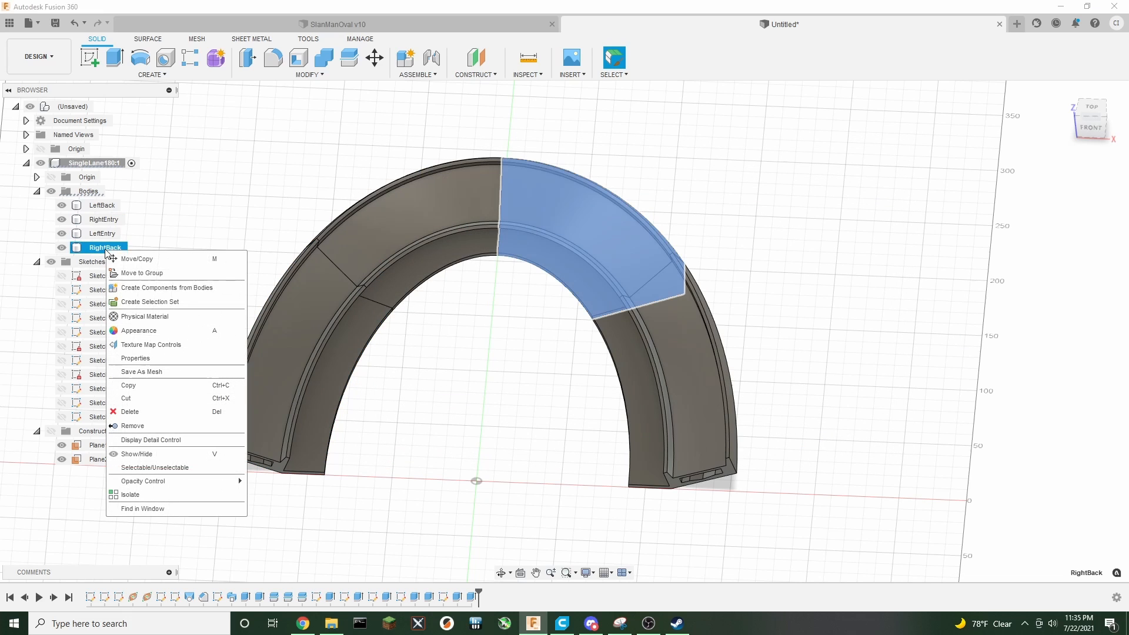
{"action": "left_click", "coordinate": [145, 370]}
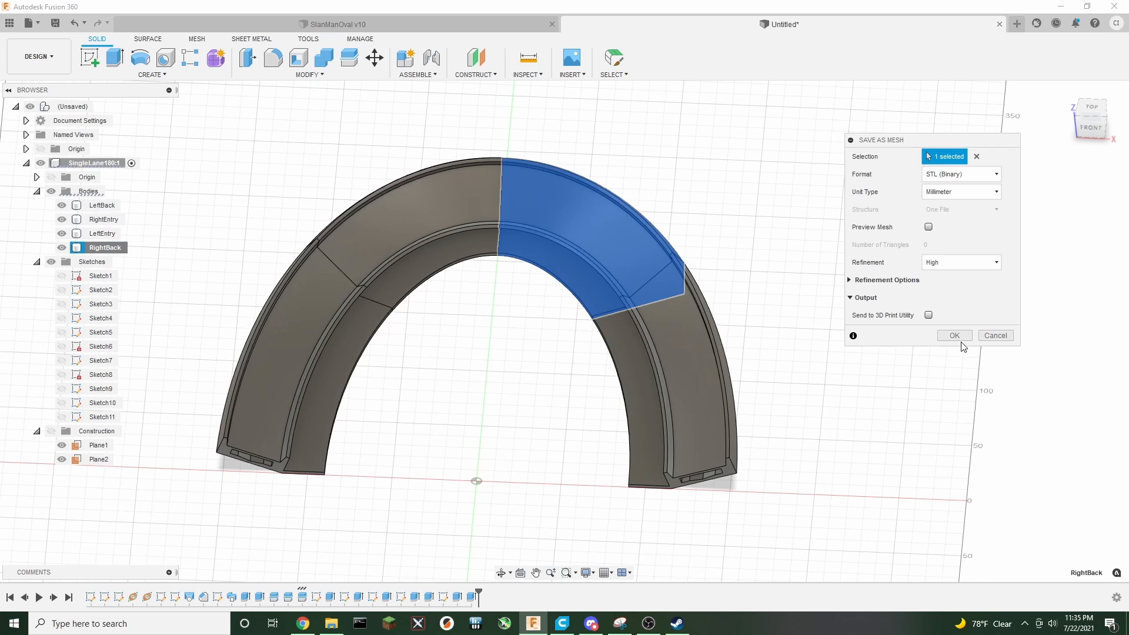
{"action": "left_click", "coordinate": [954, 336]}
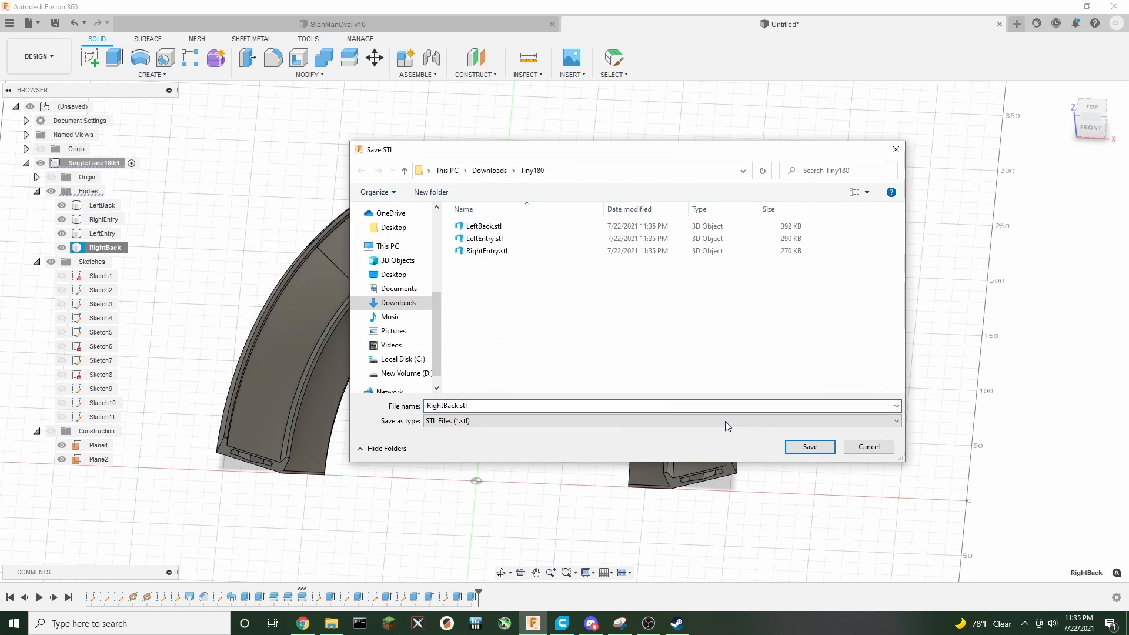
{"action": "left_click", "coordinate": [809, 447]}
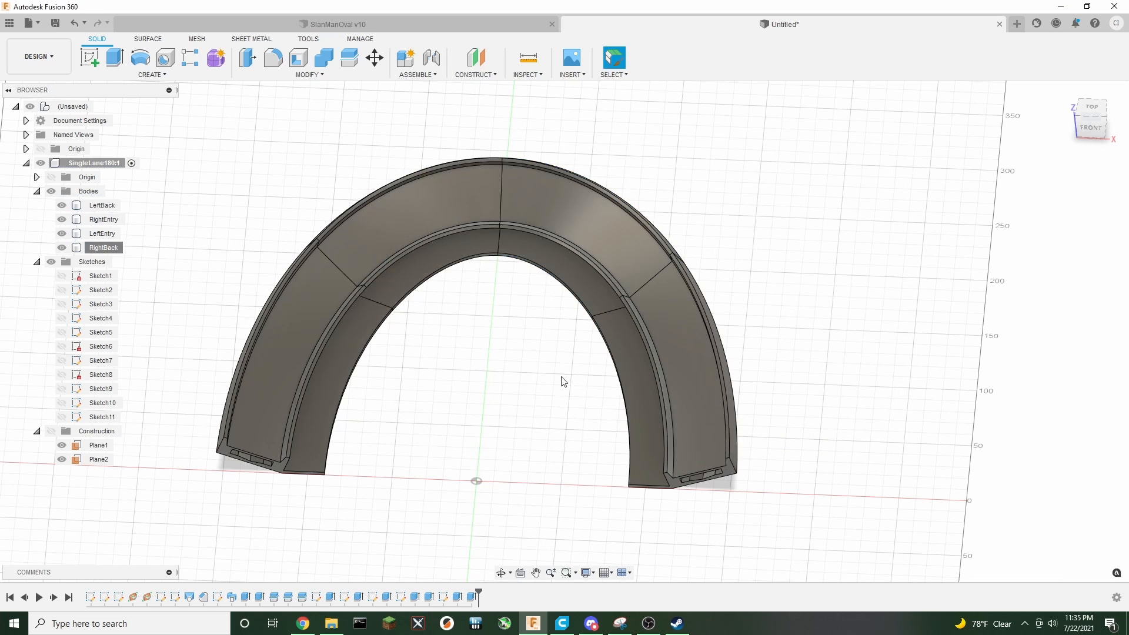
Switch to Ultimaker Cura and clear the build plate in the Prepare stage
{"action": "left_click", "coordinate": [562, 624]}
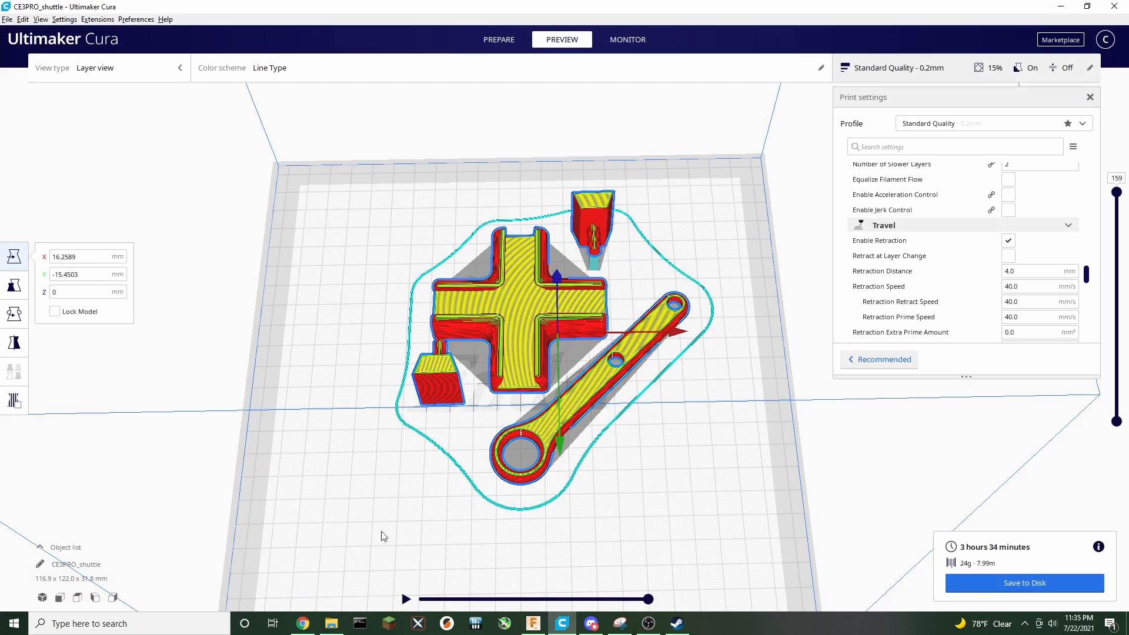
{"action": "left_click", "coordinate": [496, 41]}
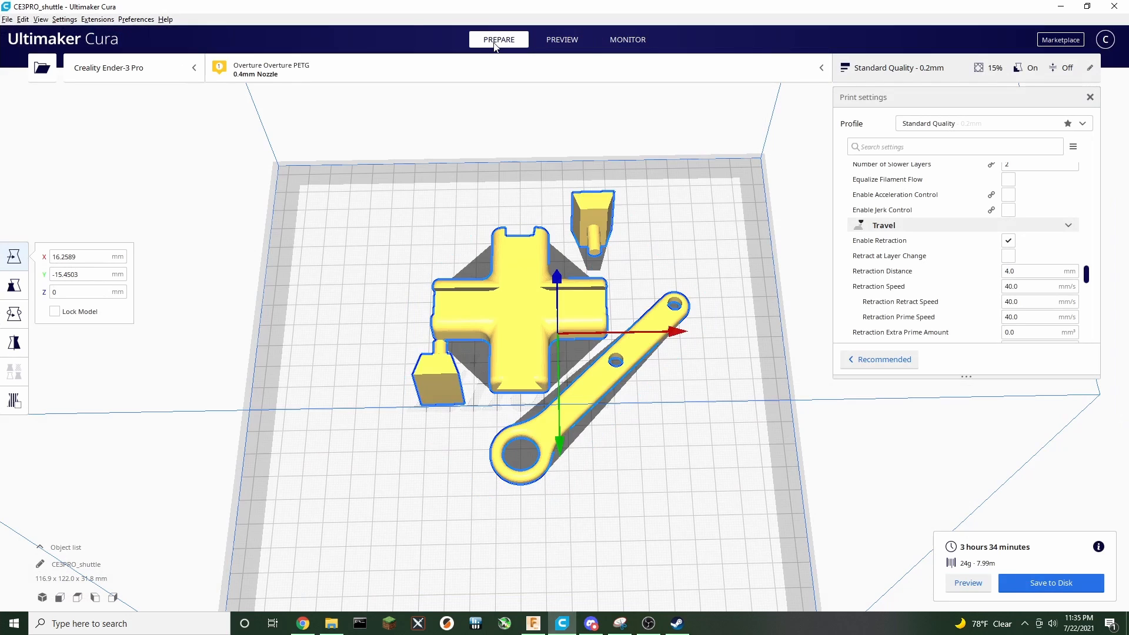
{"action": "key", "text": "ctrl+d"}
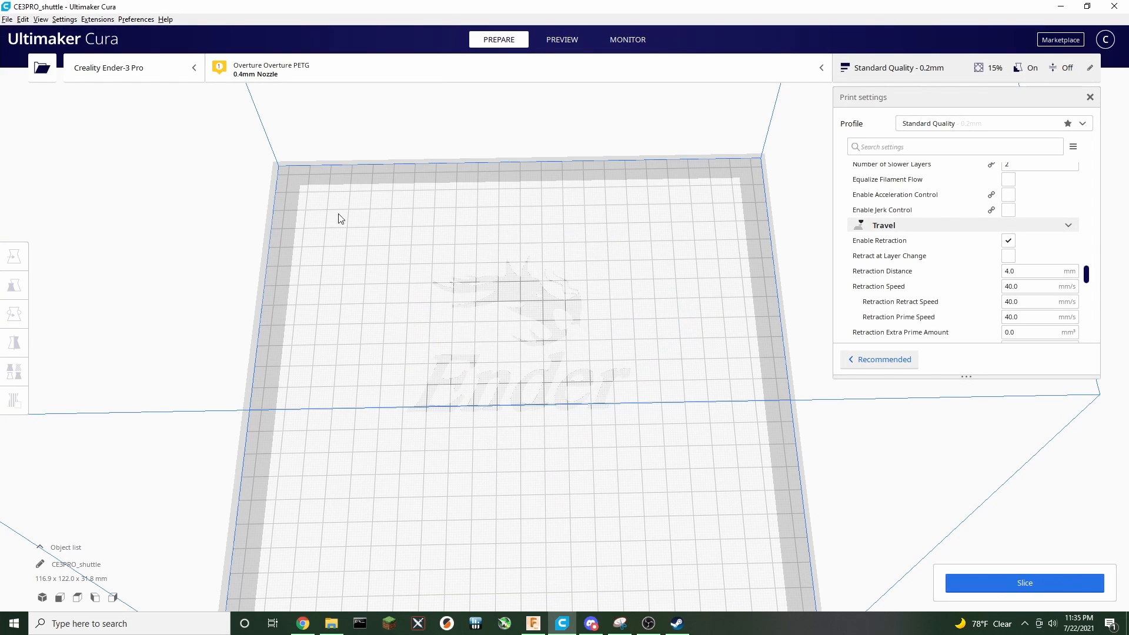
Open all four STL files from the Downloads\Tiny180 folder in Cura
{"action": "left_click", "coordinate": [41, 69]}
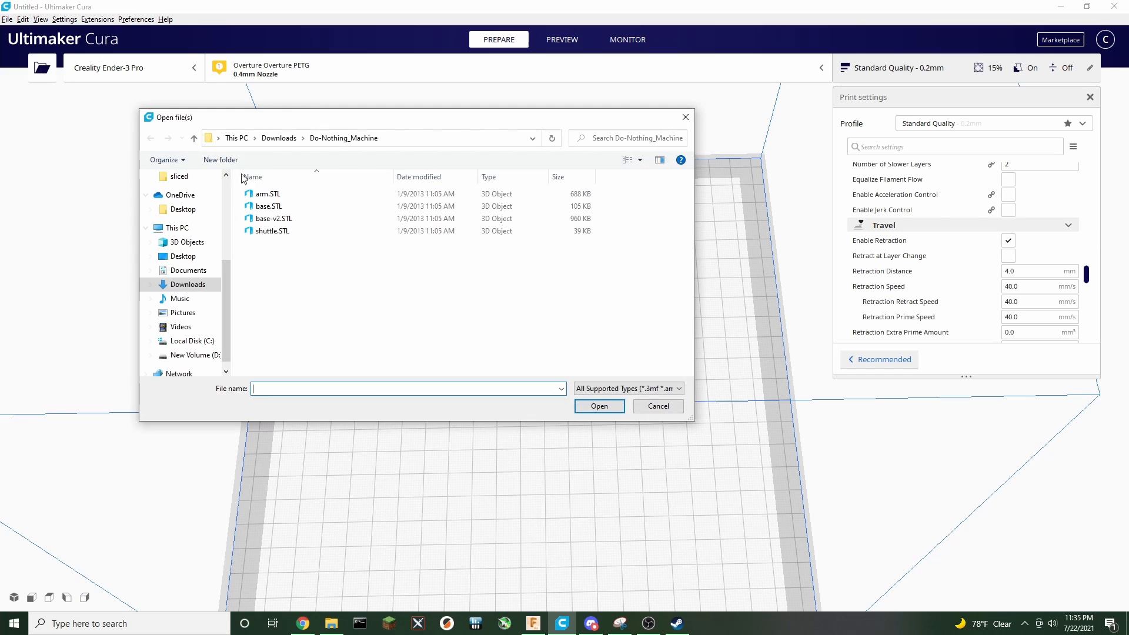
{"action": "left_click", "coordinate": [290, 144]}
{"action": "double_click", "coordinate": [273, 222]}
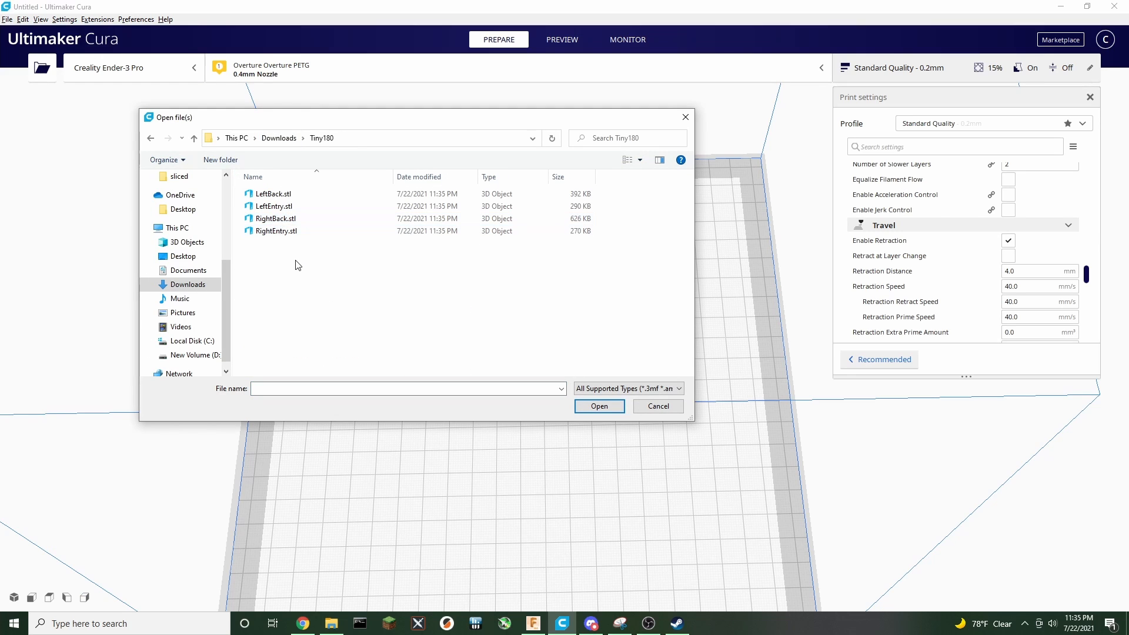
{"action": "left_click_drag", "start_coordinate": [306, 271], "coordinate": [274, 192]}
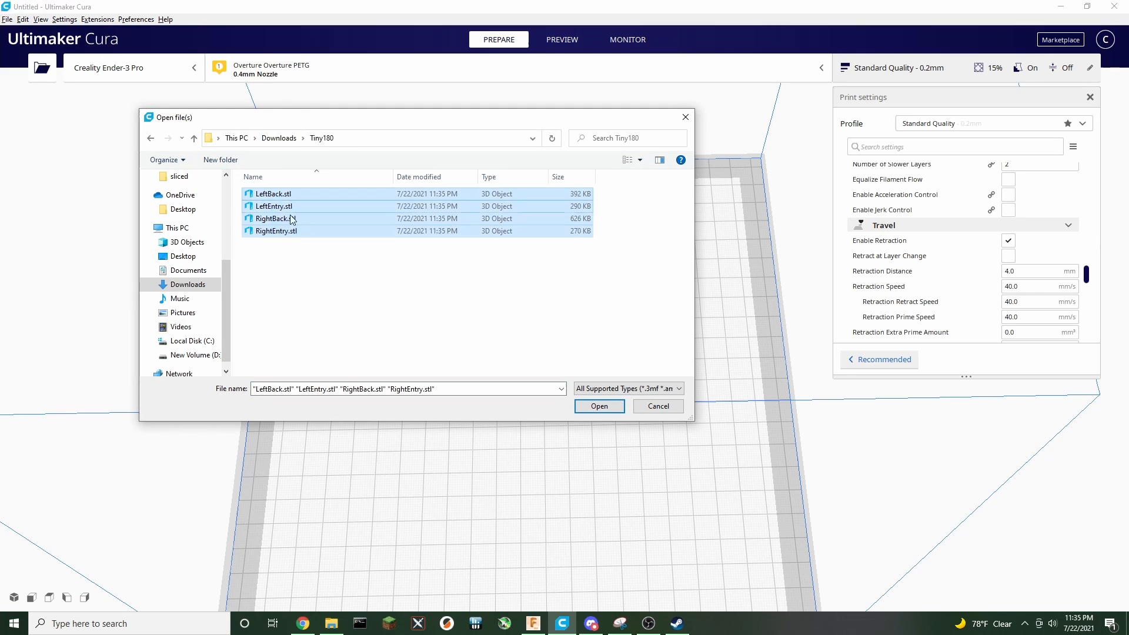
{"action": "left_click", "coordinate": [597, 405]}
Move the imported track segments from off the plate onto the build plate
{"action": "scroll", "coordinate": [520, 478], "scroll_direction": "down", "scroll_amount": 8}
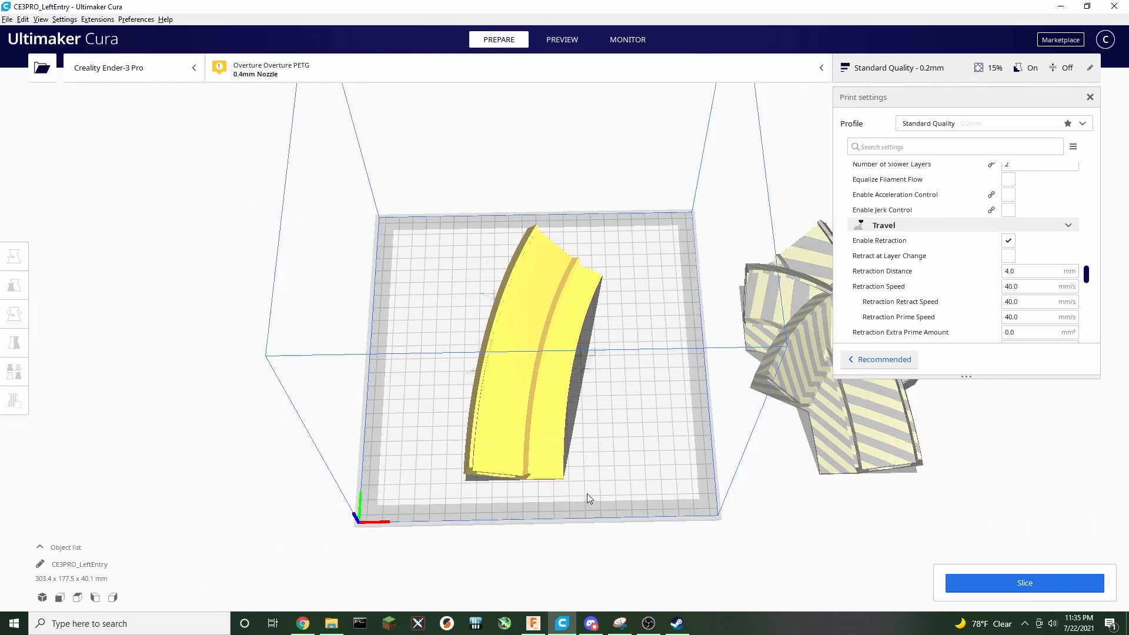
{"action": "middle_click_drag", "start_coordinate": [664, 492], "coordinate": [460, 460]}
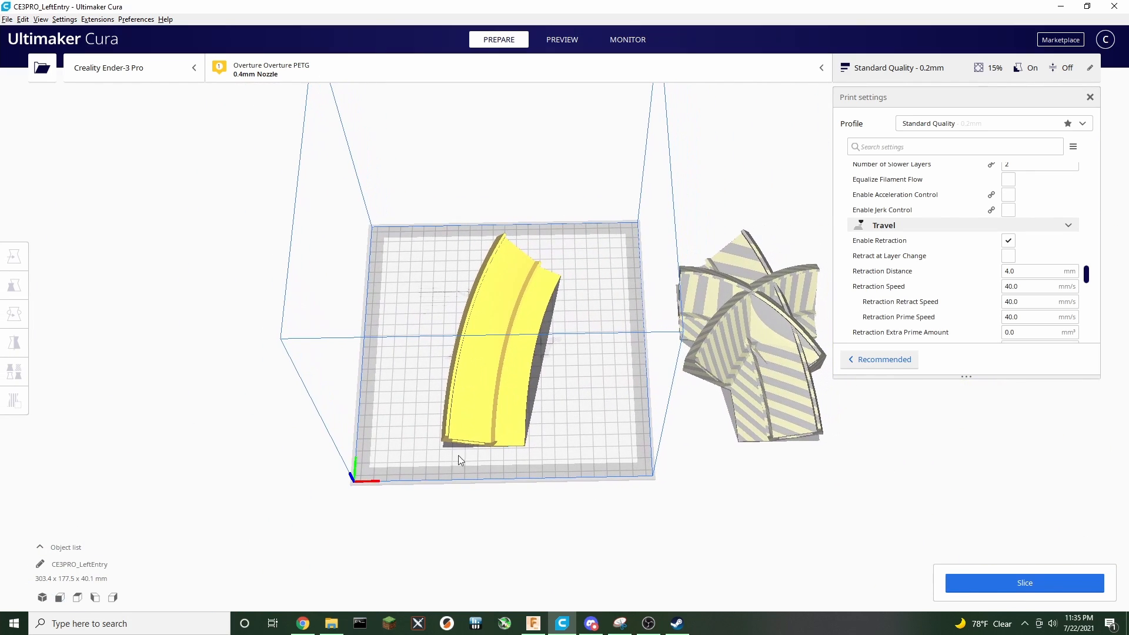
{"action": "left_click", "coordinate": [470, 400]}
{"action": "left_click_drag", "start_coordinate": [493, 402], "coordinate": [422, 433]}
{"action": "left_click", "coordinate": [750, 418]}
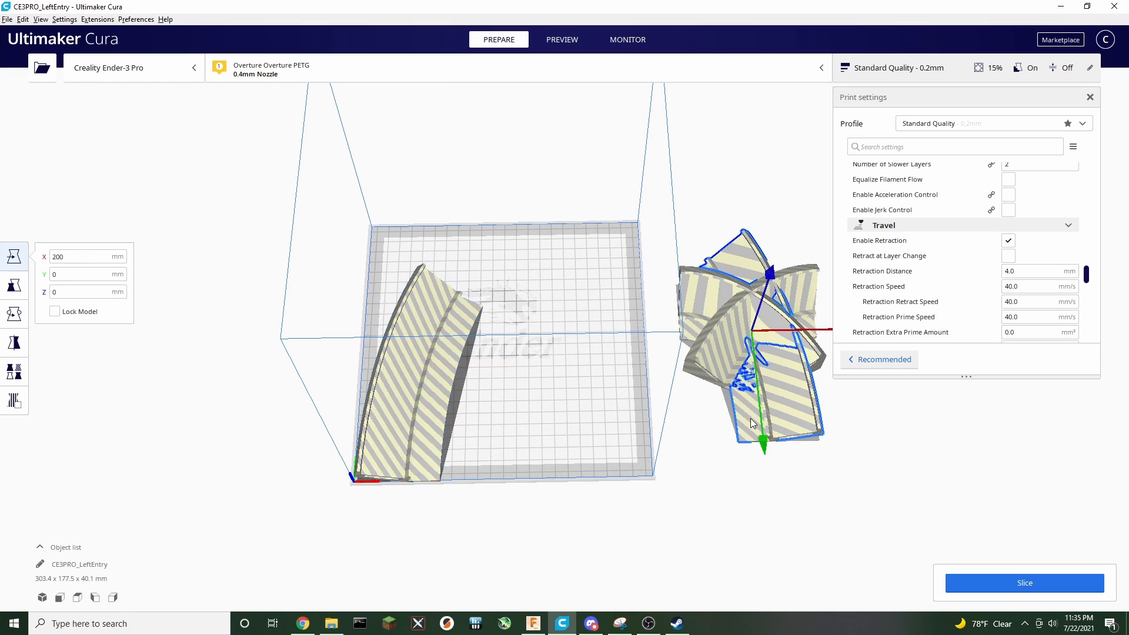
{"action": "left_click_drag", "start_coordinate": [788, 421], "coordinate": [630, 453]}
{"action": "left_click_drag", "start_coordinate": [711, 344], "coordinate": [453, 255]}
{"action": "left_click", "coordinate": [416, 358]}
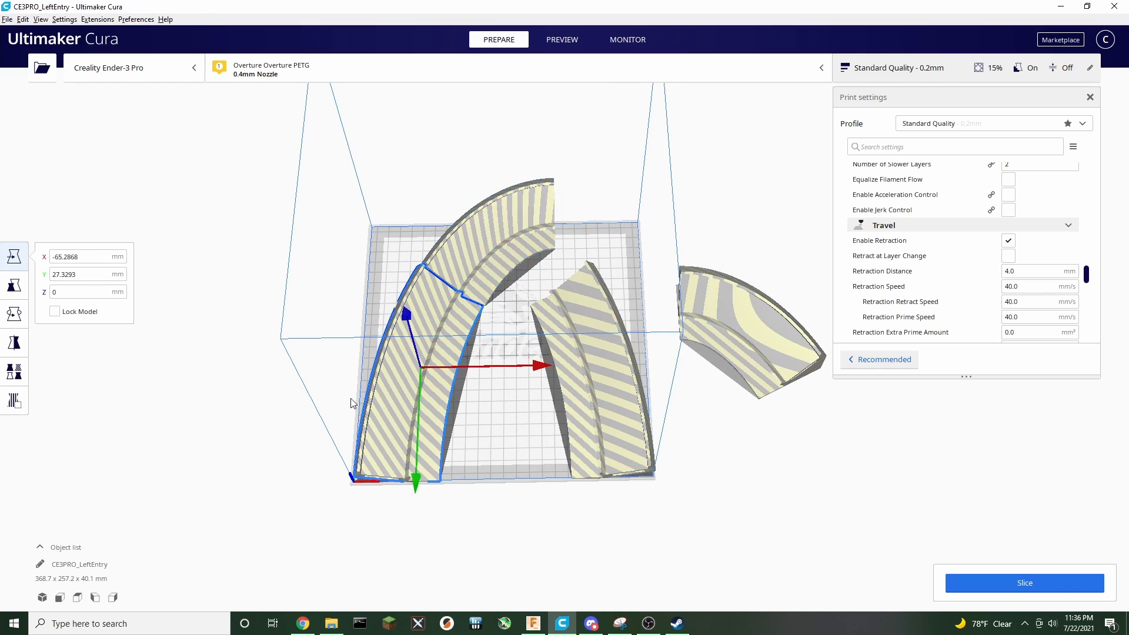
{"action": "left_click_drag", "start_coordinate": [400, 393], "coordinate": [346, 394]}
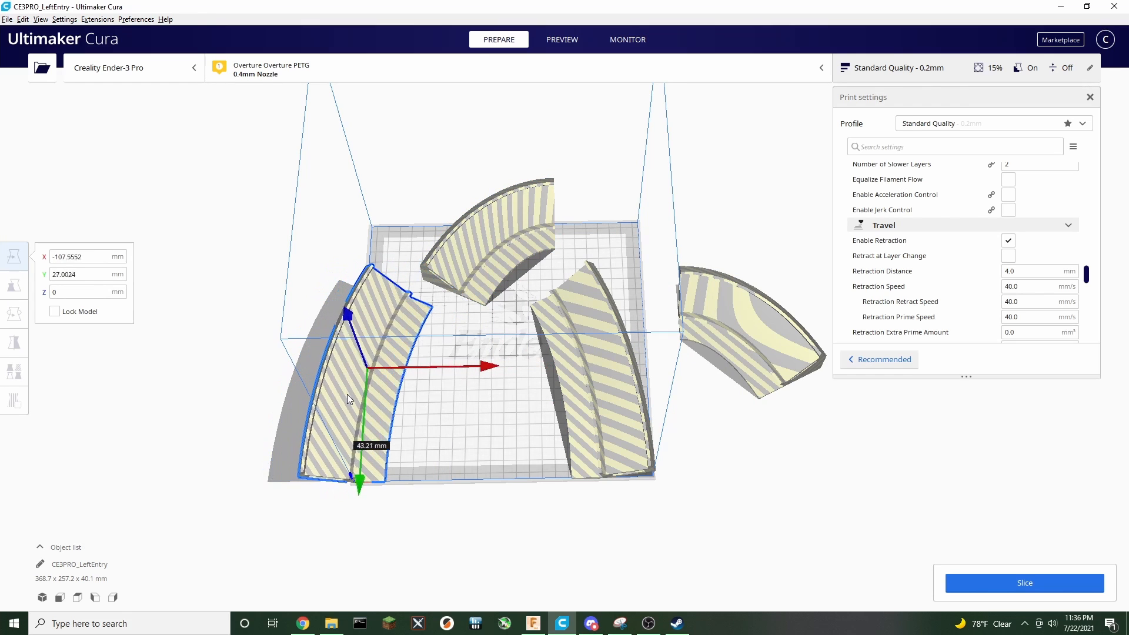
Reposition the remaining segments on the build plate to assemble the 180° arch layout
{"action": "left_click", "coordinate": [584, 405]}
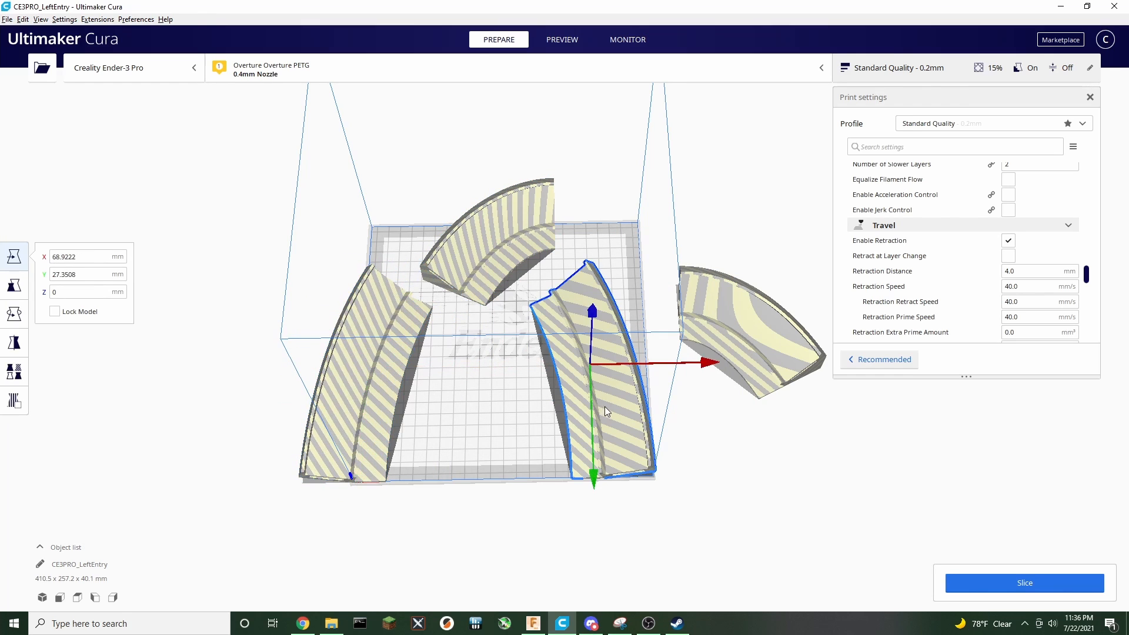
{"action": "left_click_drag", "start_coordinate": [605, 406], "coordinate": [653, 408]}
{"action": "left_click", "coordinate": [492, 238]}
{"action": "left_click_drag", "start_coordinate": [493, 238], "coordinate": [471, 216]}
{"action": "left_click", "coordinate": [763, 340]}
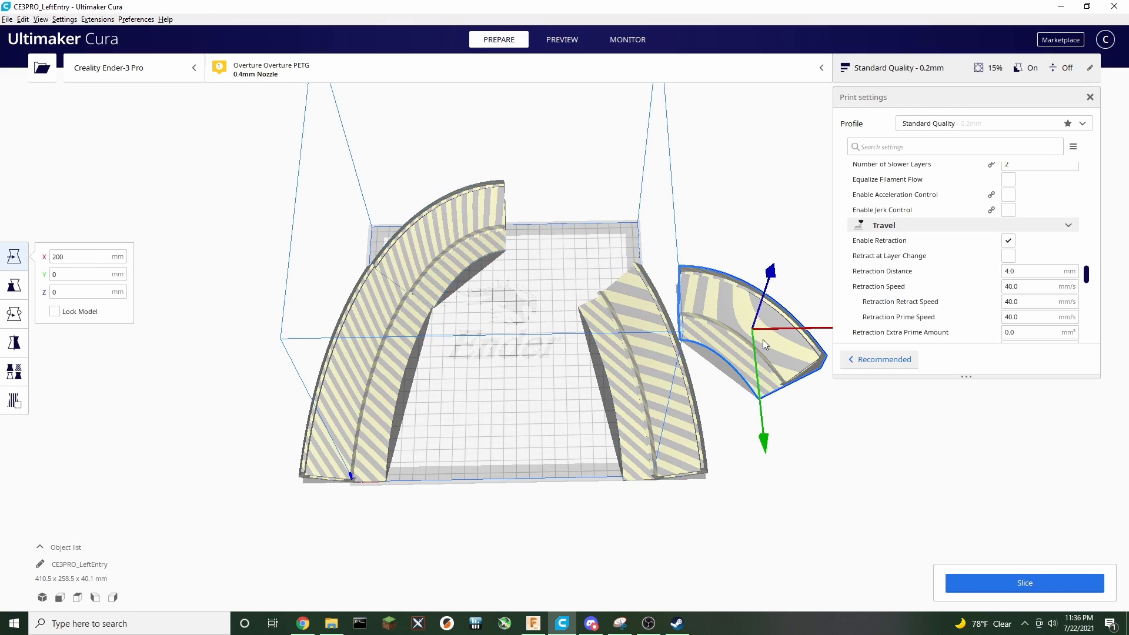
{"action": "left_click_drag", "start_coordinate": [763, 340], "coordinate": [603, 261]}
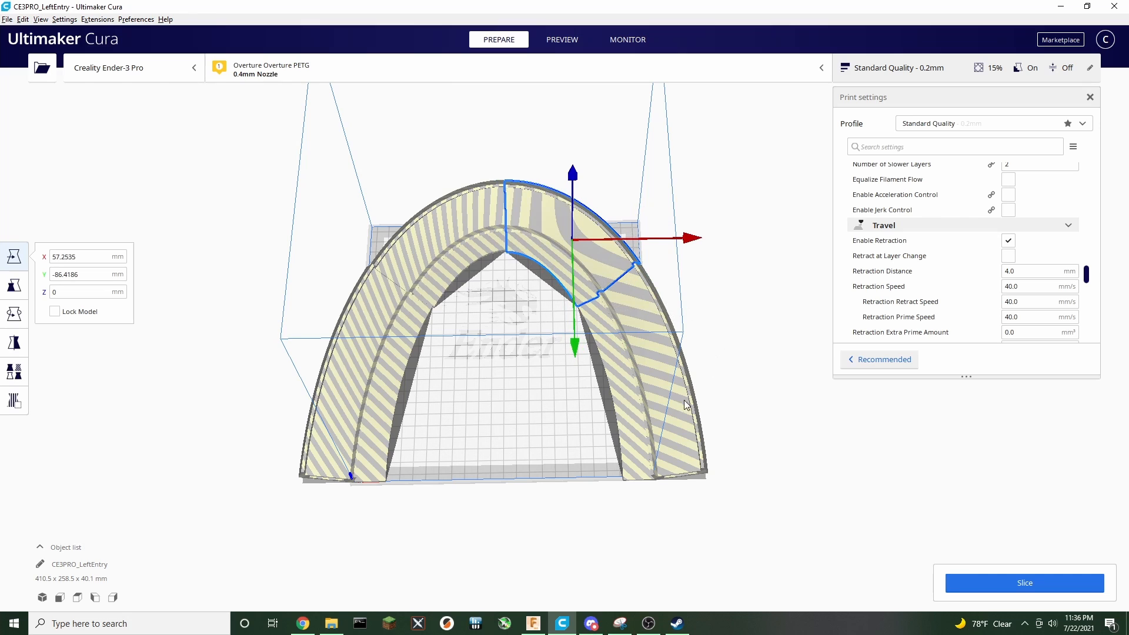
Slide a segment sideways and activate the Rotate tool's select-face-to-lay-flat option
{"action": "right_click_drag", "start_coordinate": [766, 394], "coordinate": [716, 440]}
{"action": "left_click", "coordinate": [631, 393]}
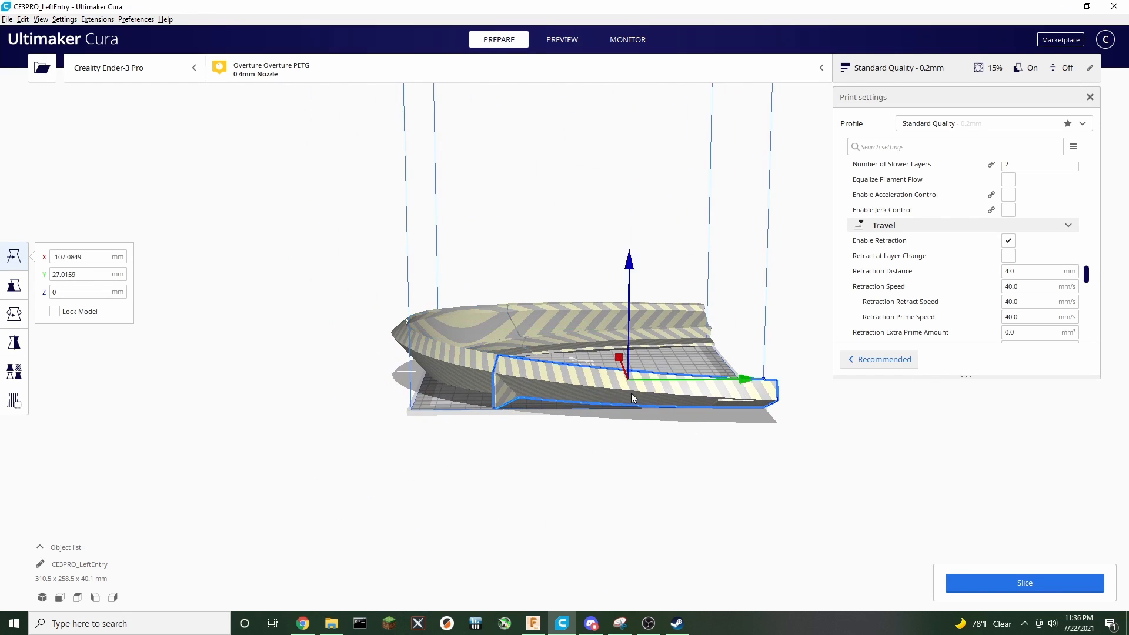
{"action": "left_click_drag", "start_coordinate": [631, 393], "coordinate": [724, 394]}
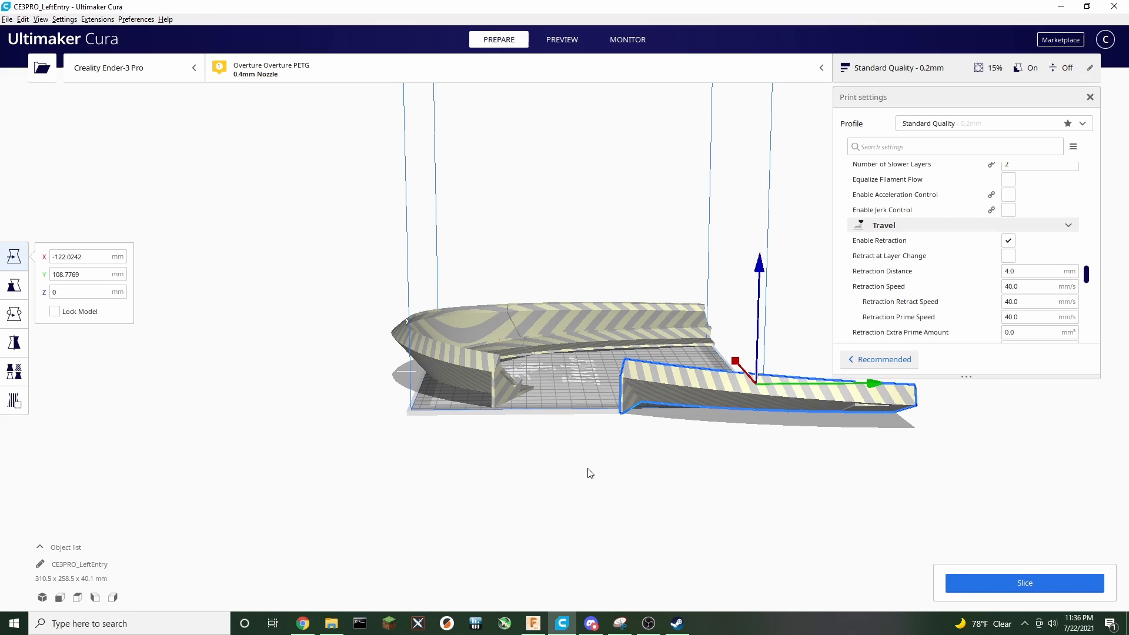
{"action": "left_click", "coordinate": [14, 314]}
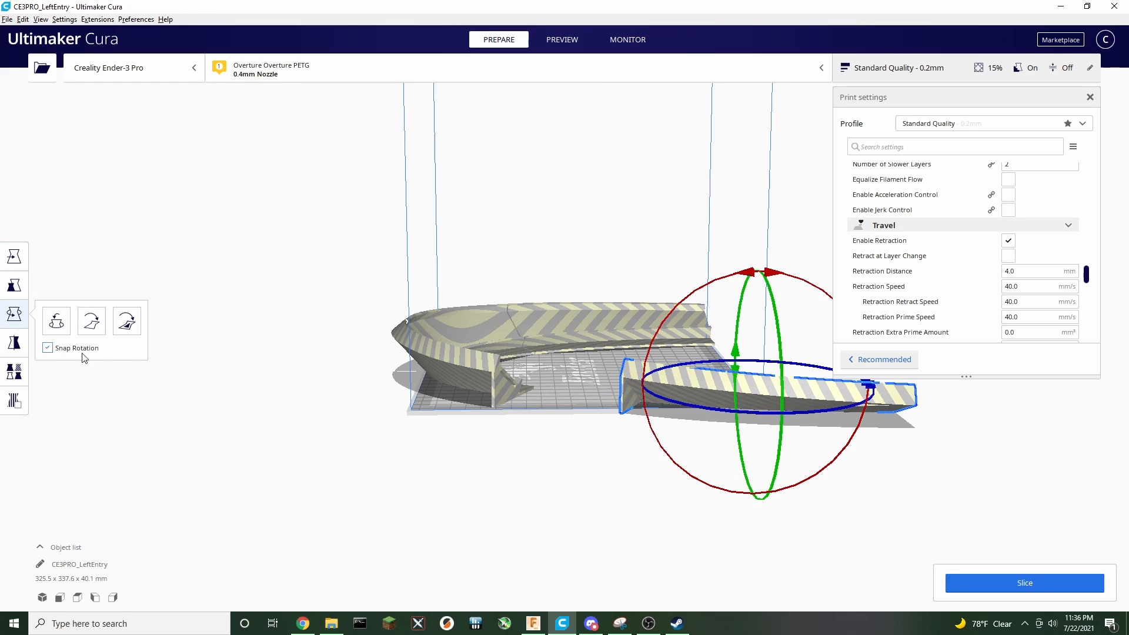
{"action": "left_click", "coordinate": [126, 320]}
{"action": "right_click_drag", "start_coordinate": [688, 504], "coordinate": [781, 511]}
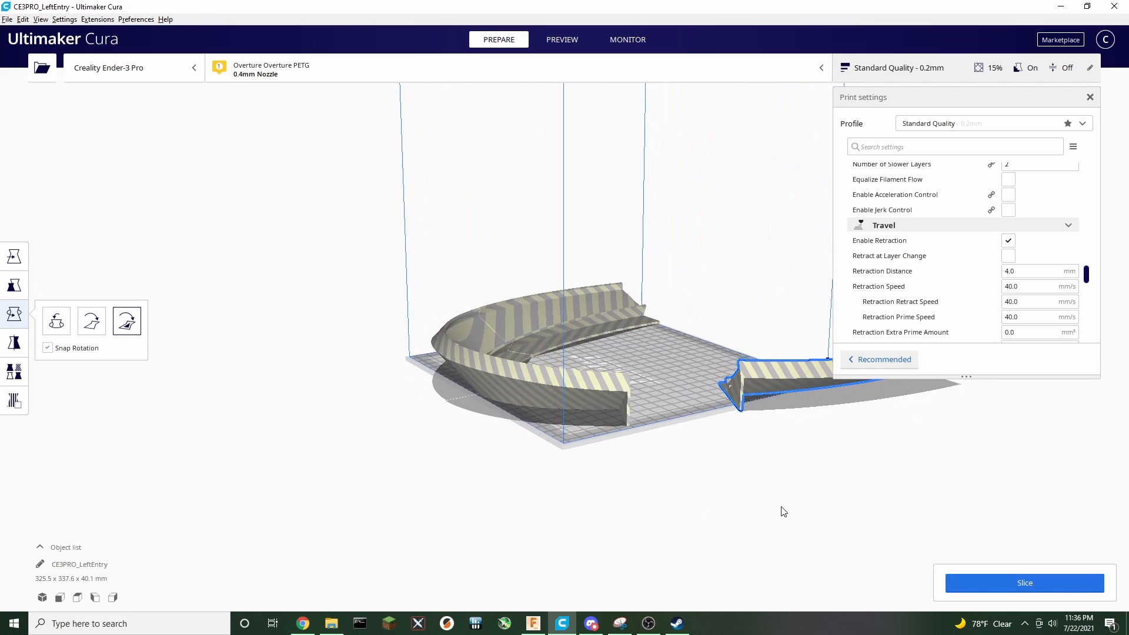
Select a curved track segment and lay it on its end face with the Rotate tool's lay-flat option
{"action": "left_click", "coordinate": [738, 391]}
{"action": "right_click_drag", "start_coordinate": [719, 483], "coordinate": [576, 510]}
{"action": "left_click", "coordinate": [449, 399]}
{"action": "left_click", "coordinate": [460, 421]}
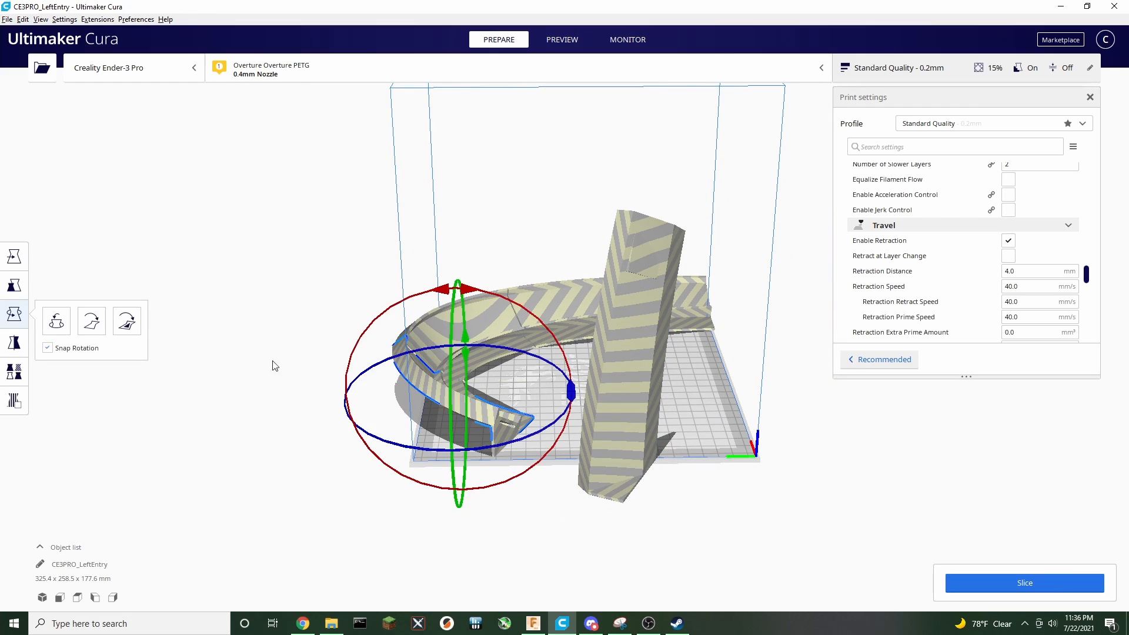
{"action": "left_click", "coordinate": [126, 321]}
{"action": "left_click", "coordinate": [501, 441]}
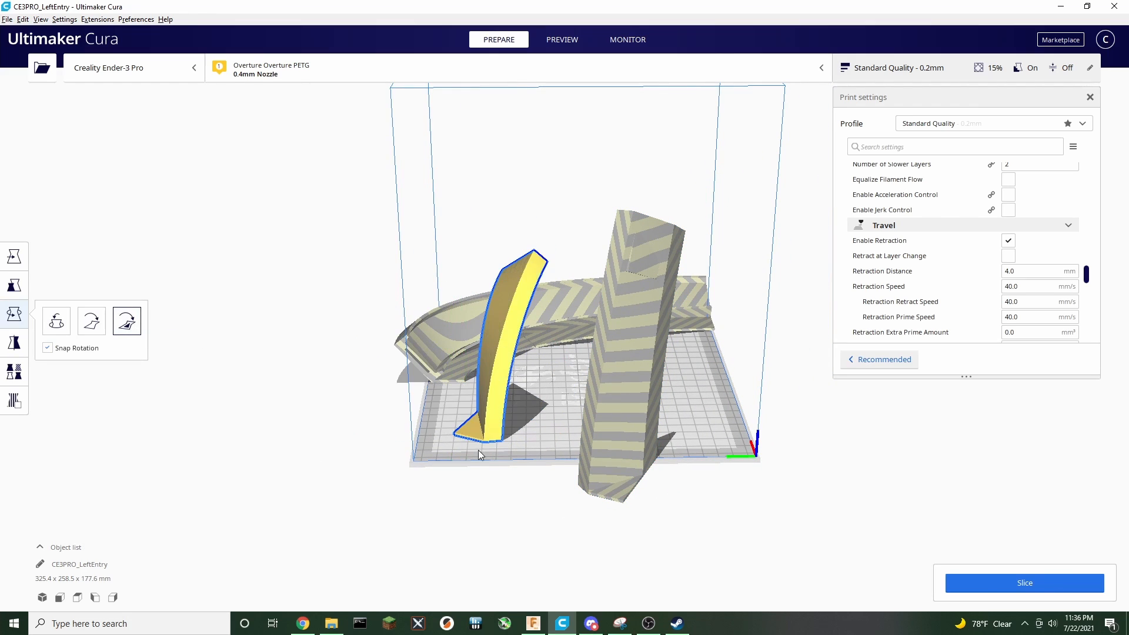
Move the front curved segment toward the front right of the build plate
{"action": "right_click_drag", "start_coordinate": [391, 477], "coordinate": [634, 438]}
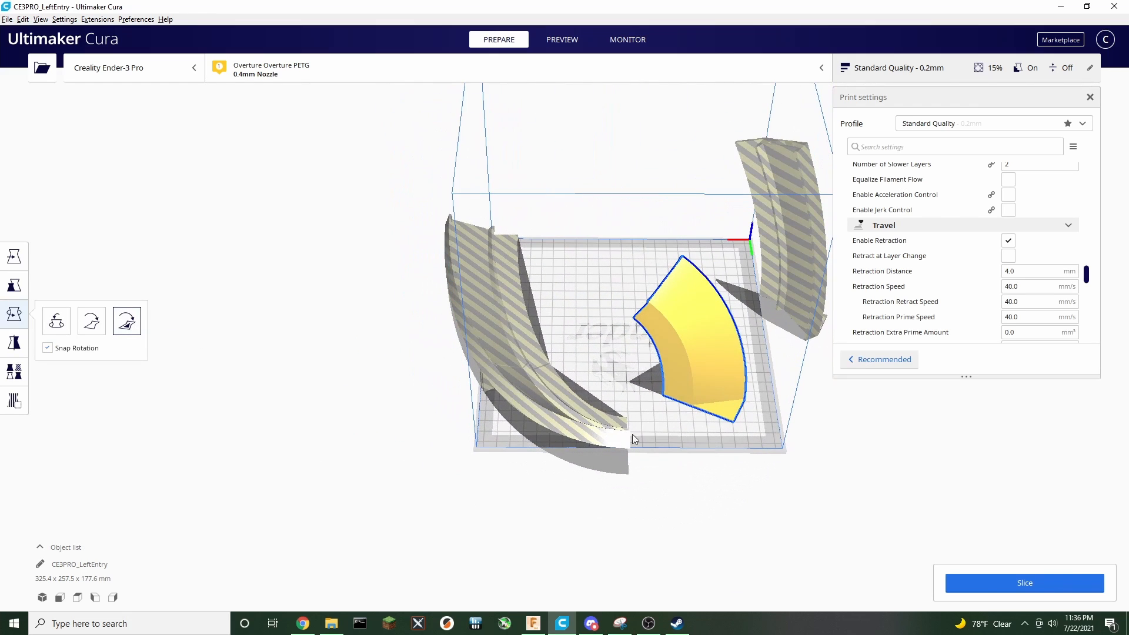
{"action": "left_click", "coordinate": [548, 415]}
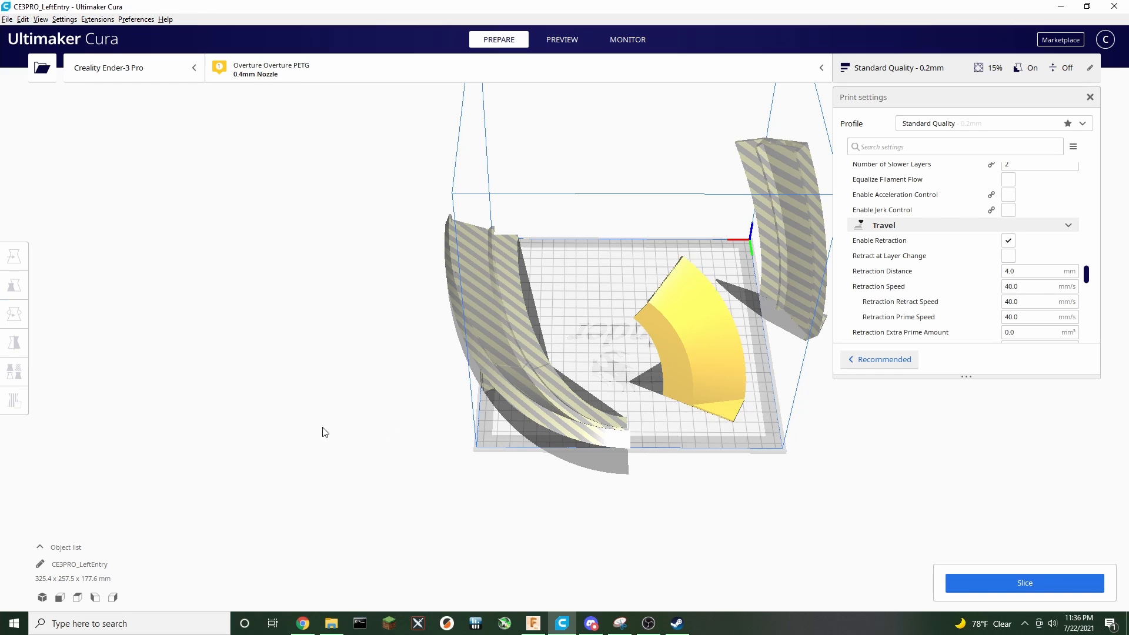
{"action": "left_click", "coordinate": [512, 402]}
{"action": "left_click", "coordinate": [14, 256]}
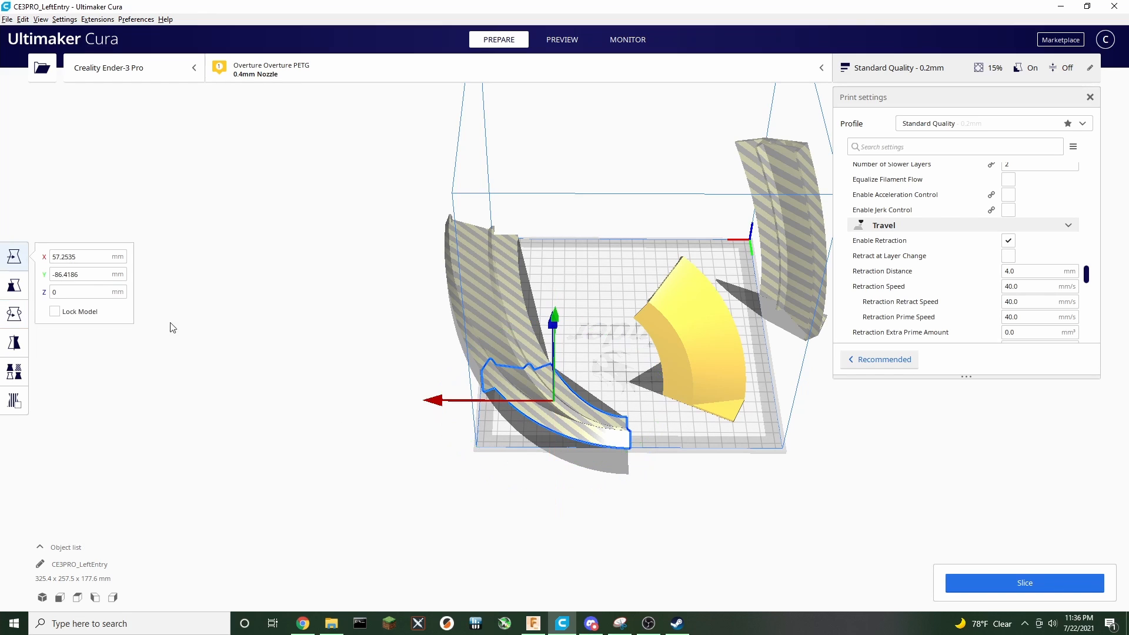
{"action": "left_click_drag", "start_coordinate": [544, 419], "coordinate": [643, 456]}
Lay the left segment on its end face using the Rotate tool's select-face-to-lay-flat option
{"action": "left_click", "coordinate": [488, 354]}
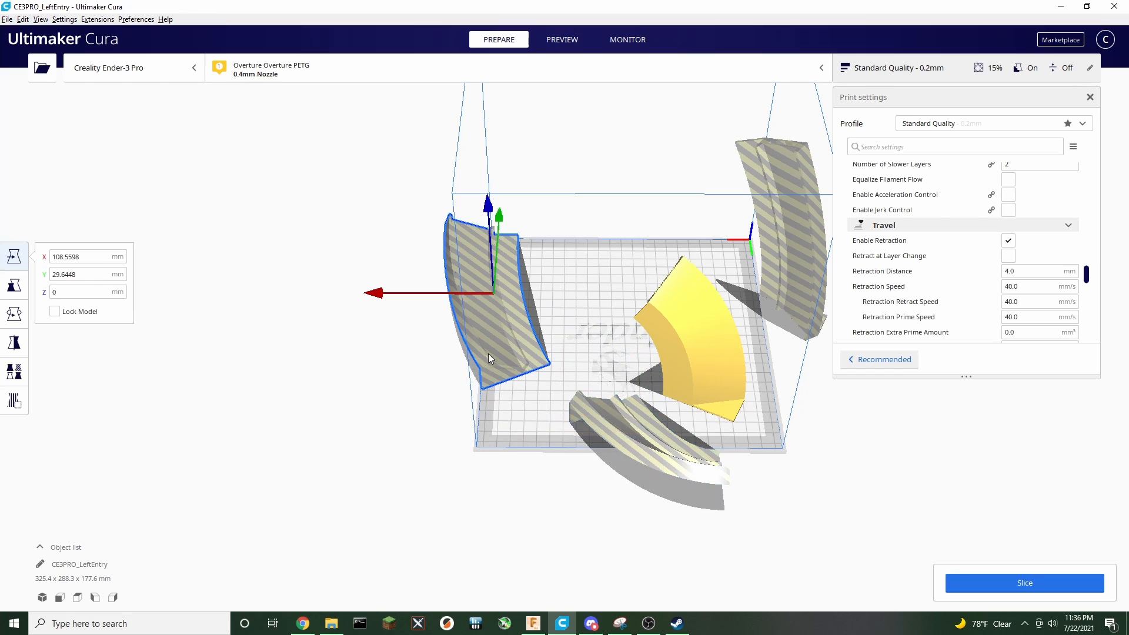
{"action": "left_click", "coordinate": [14, 315]}
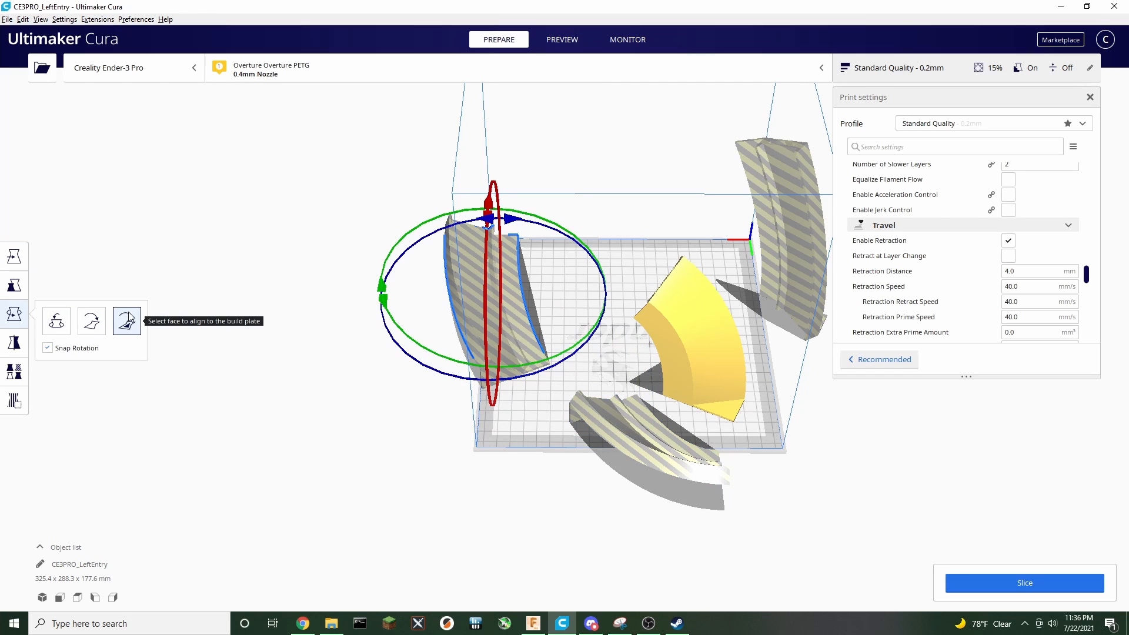
{"action": "left_click", "coordinate": [126, 321]}
{"action": "left_click", "coordinate": [496, 378]}
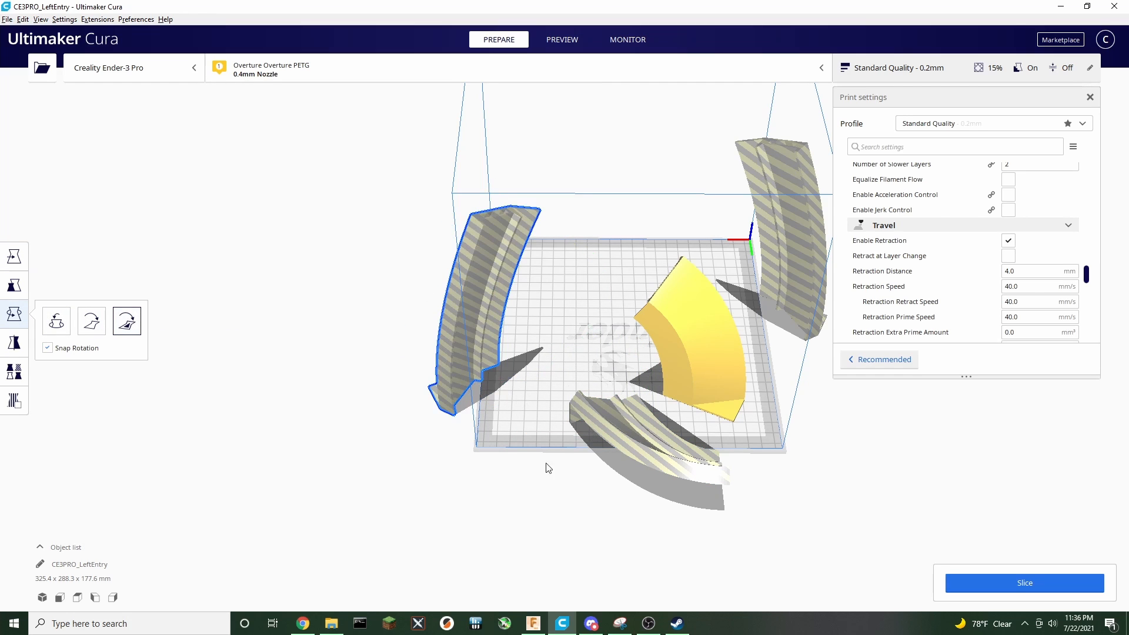
Lay another track segment on its end face with the Rotate tool's lay-flat option
{"action": "right_click_drag", "start_coordinate": [546, 463], "coordinate": [748, 424]}
{"action": "left_click", "coordinate": [720, 425]}
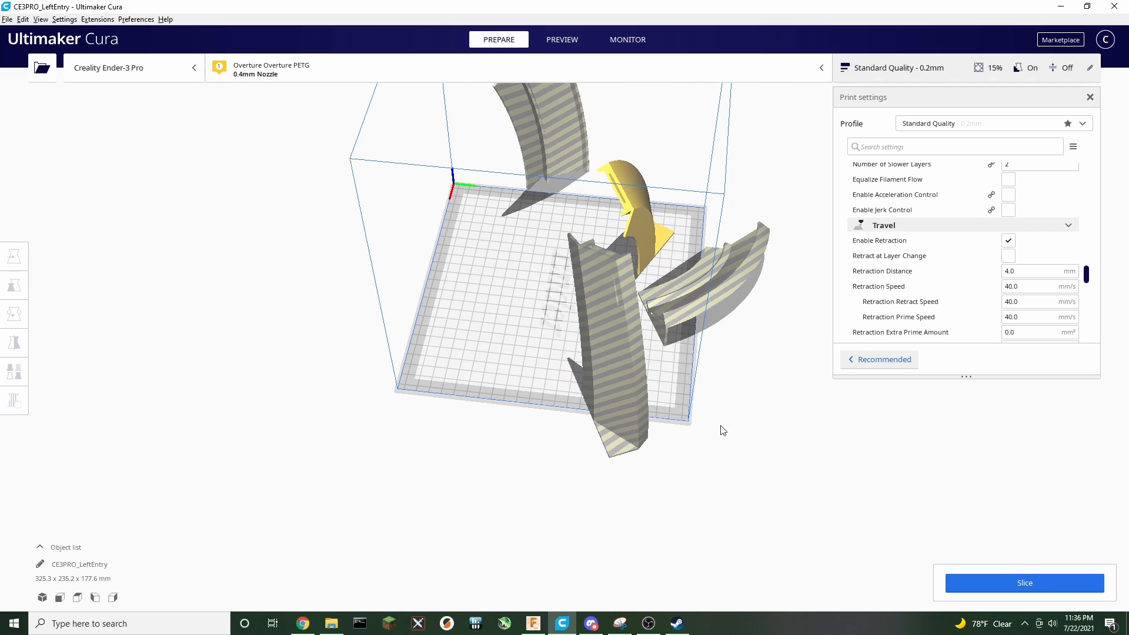
{"action": "right_click_drag", "start_coordinate": [648, 483], "coordinate": [820, 442]}
{"action": "left_click", "coordinate": [598, 307]}
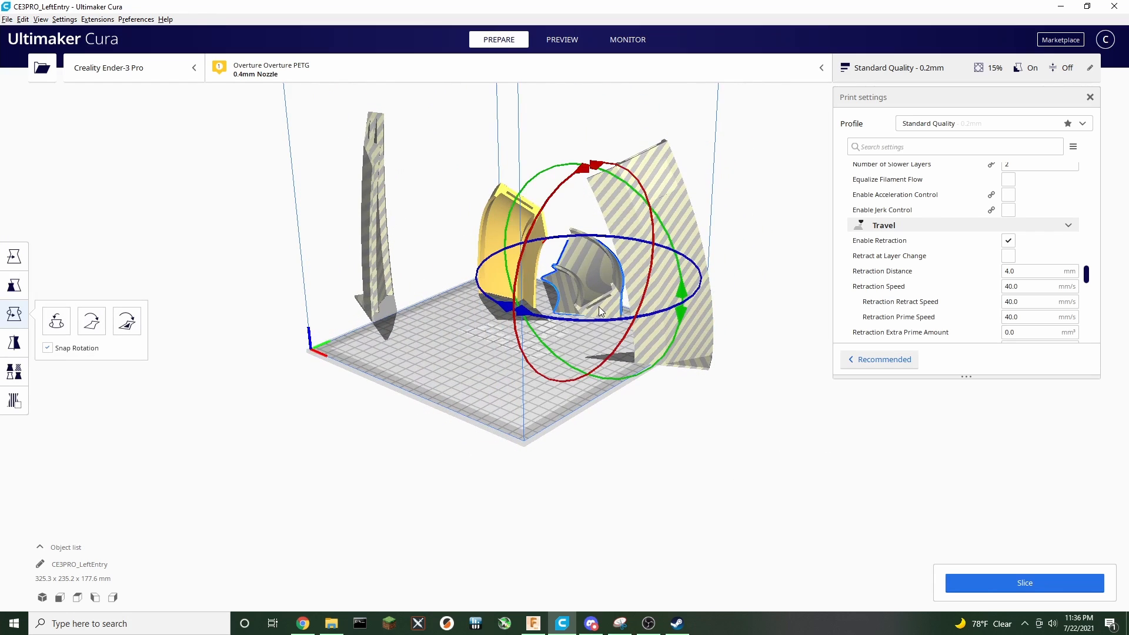
{"action": "left_click", "coordinate": [127, 320]}
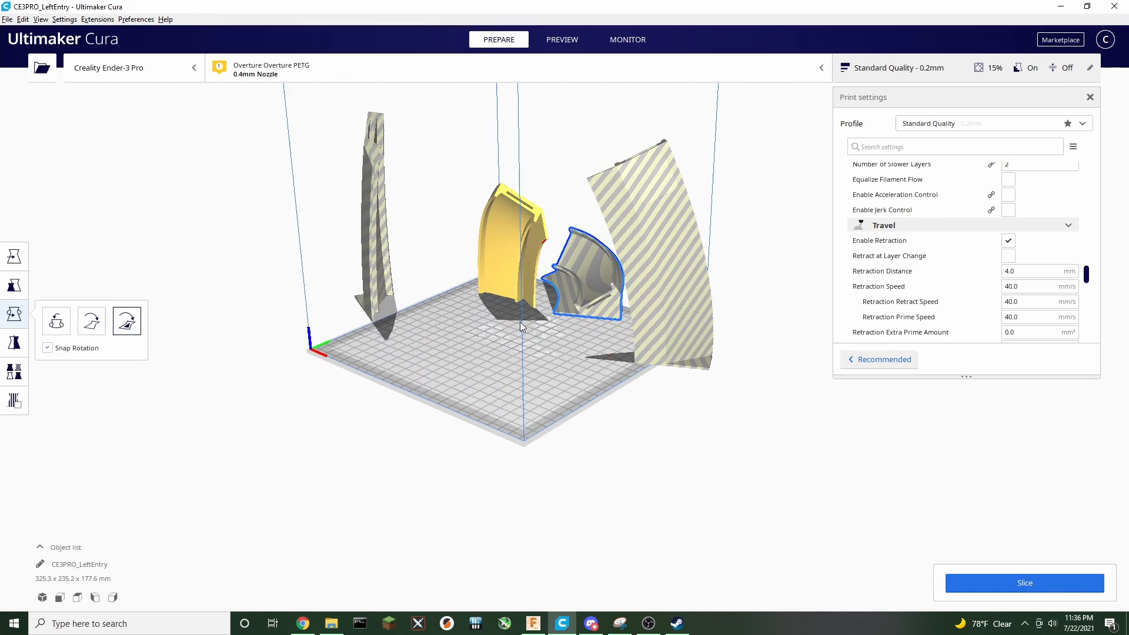
{"action": "left_click", "coordinate": [613, 314]}
{"action": "right_click_drag", "start_coordinate": [613, 314], "coordinate": [467, 370]}
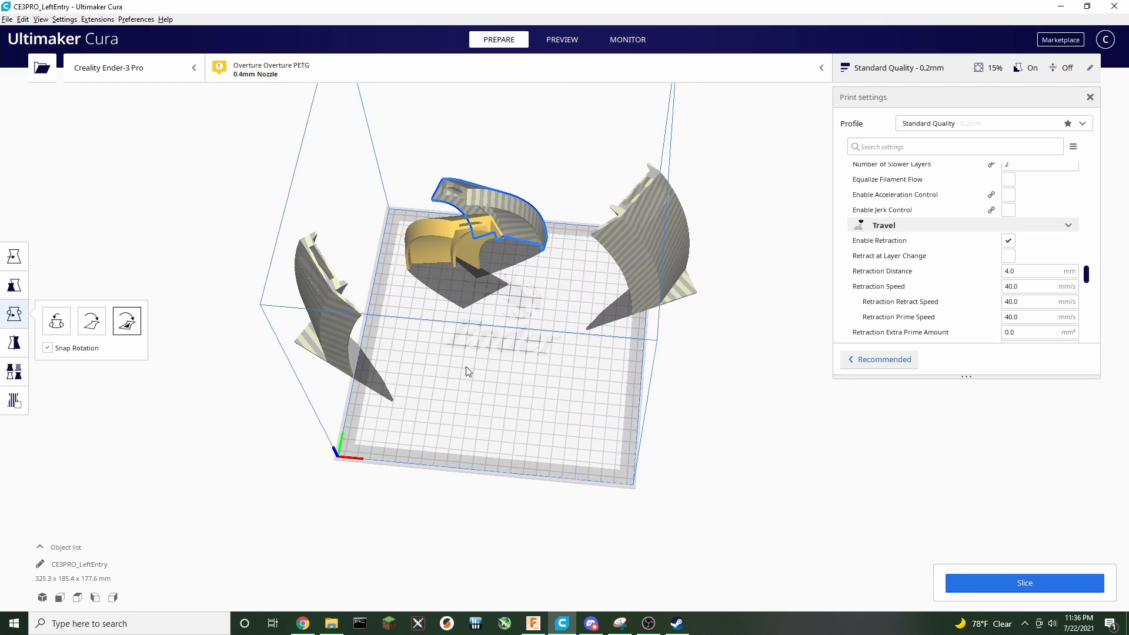
Arrange all models automatically on the build plate and slice the upright segments
{"action": "left_click", "coordinate": [14, 256]}
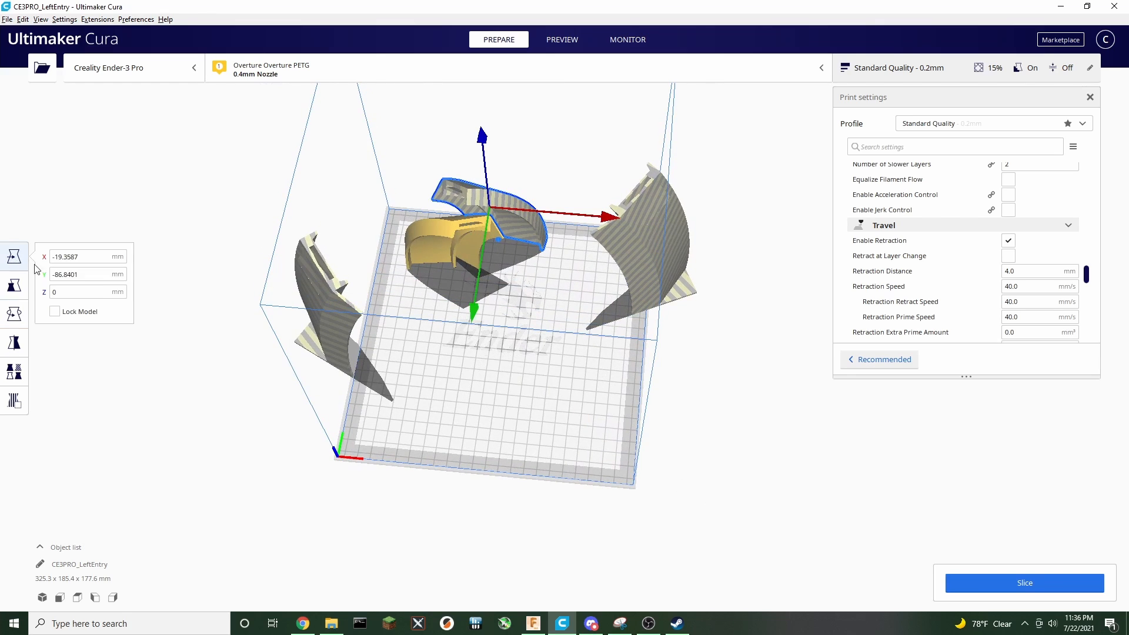
{"action": "right_click", "coordinate": [519, 234]}
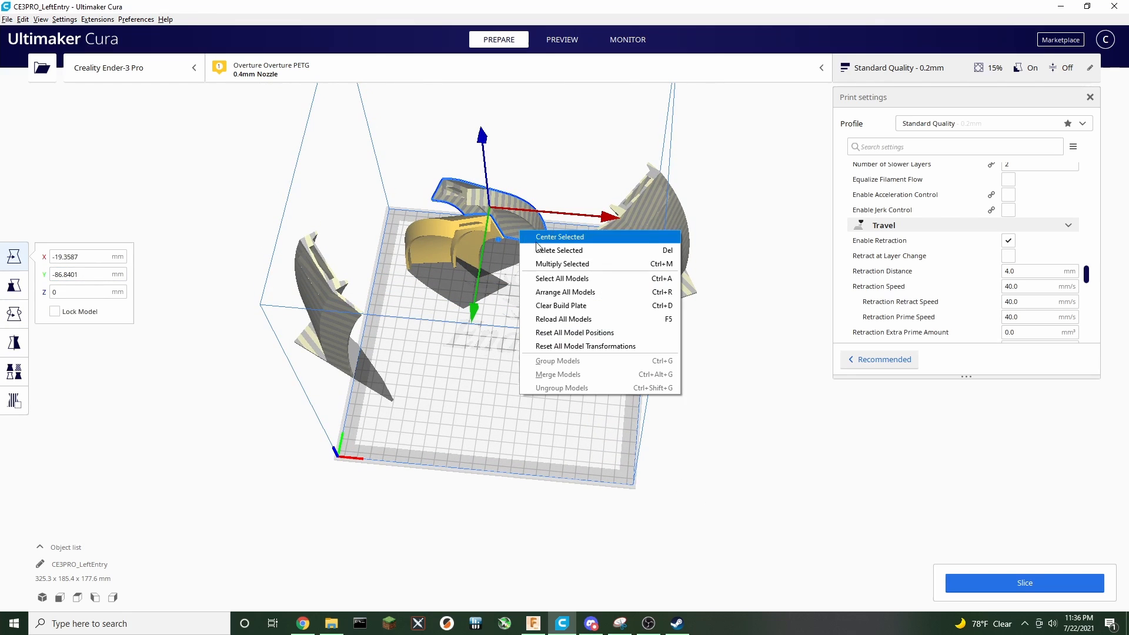
{"action": "left_click", "coordinate": [585, 294]}
{"action": "left_click", "coordinate": [726, 344]}
{"action": "right_click_drag", "start_coordinate": [769, 373], "coordinate": [484, 319]}
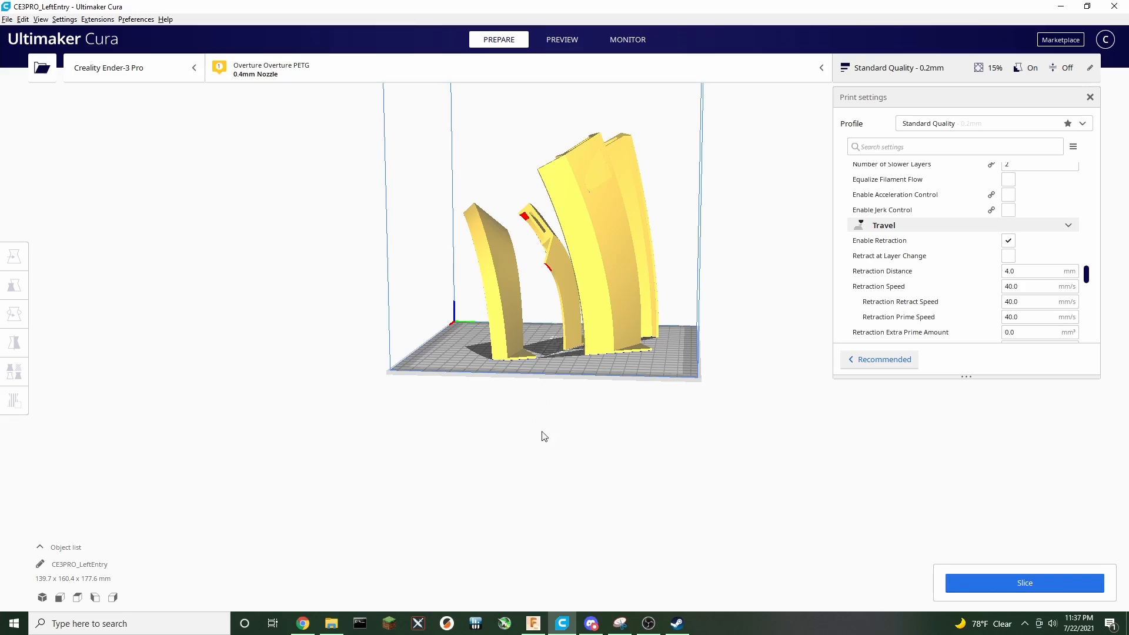
{"action": "right_click_drag", "start_coordinate": [544, 436], "coordinate": [464, 511]}
{"action": "left_click", "coordinate": [989, 583]}
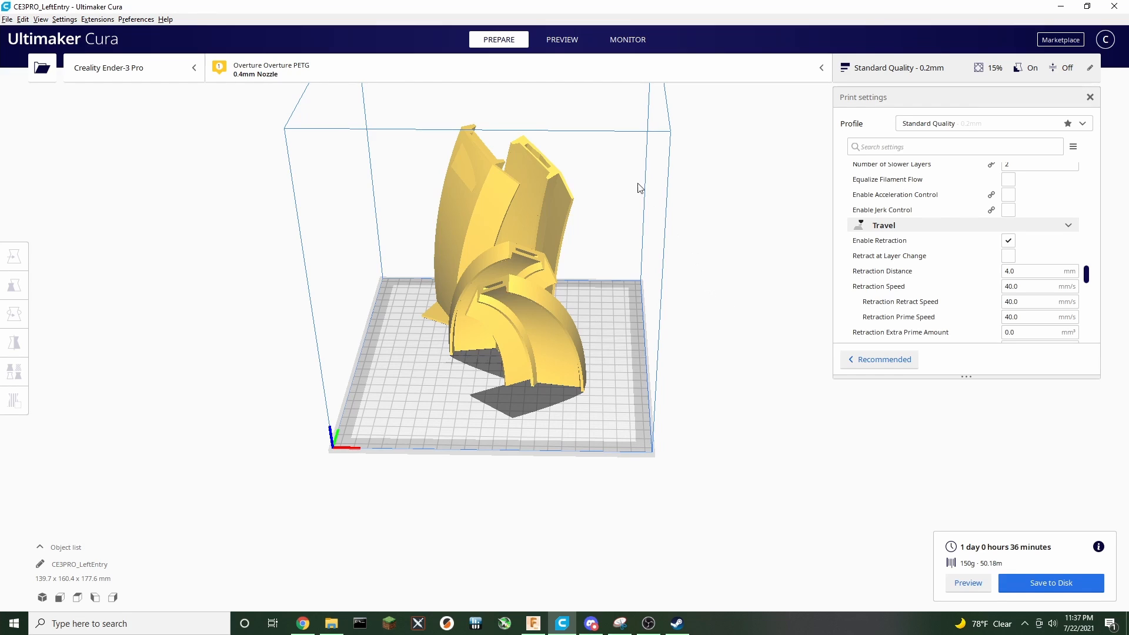
Preview the sliced segments in layer view, then return to preparing the plate
{"action": "left_click", "coordinate": [565, 39]}
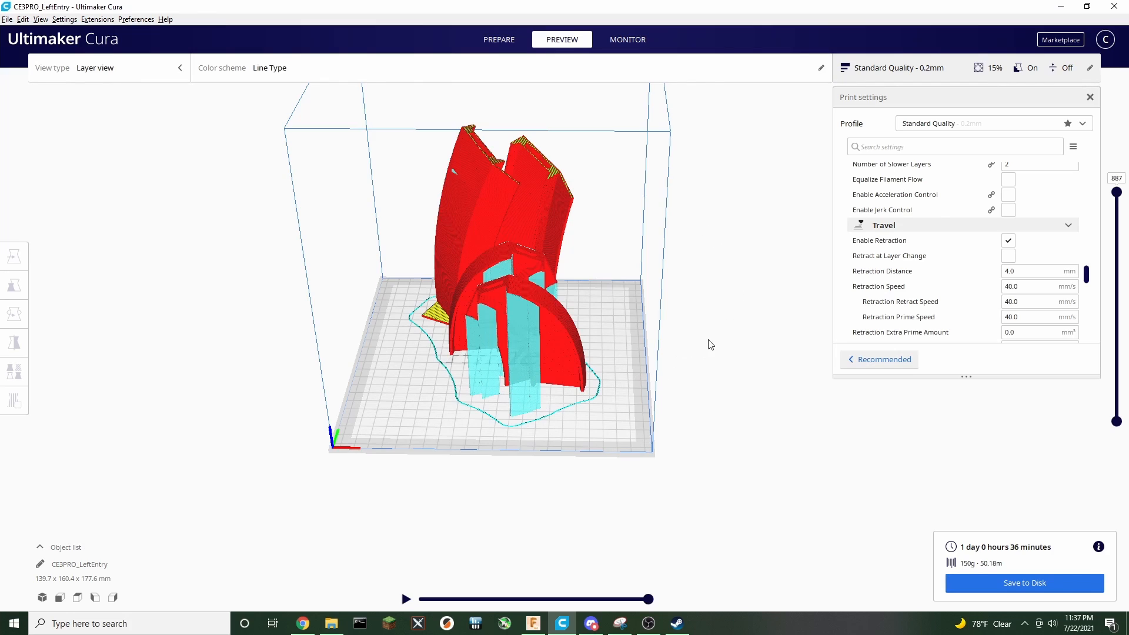
{"action": "right_click_drag", "start_coordinate": [711, 345], "coordinate": [531, 500]}
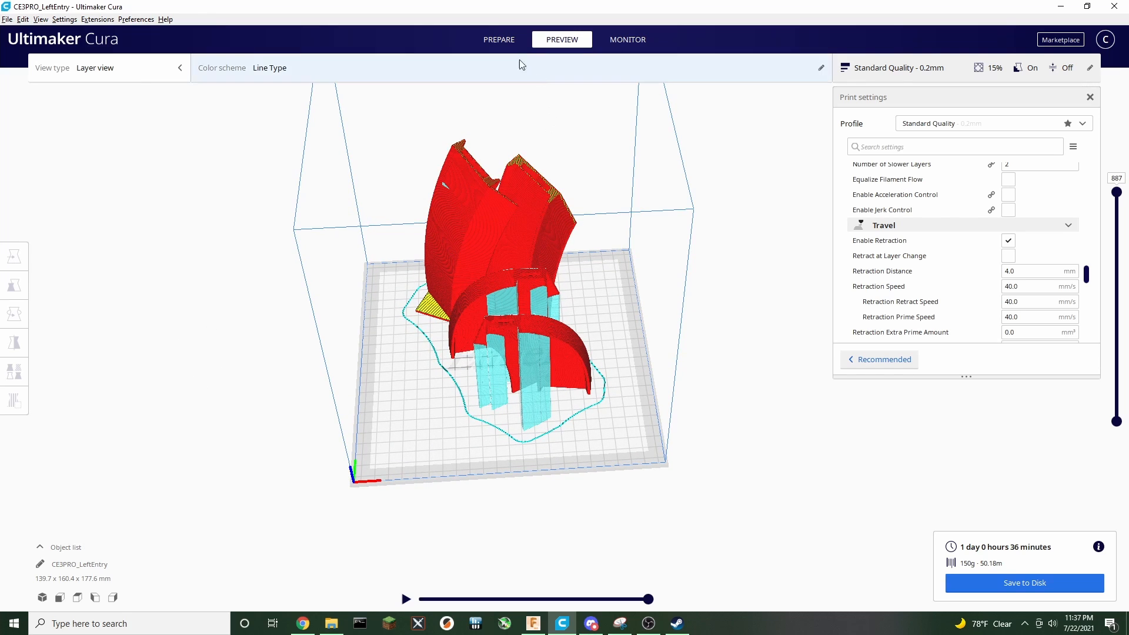
{"action": "left_click", "coordinate": [499, 37]}
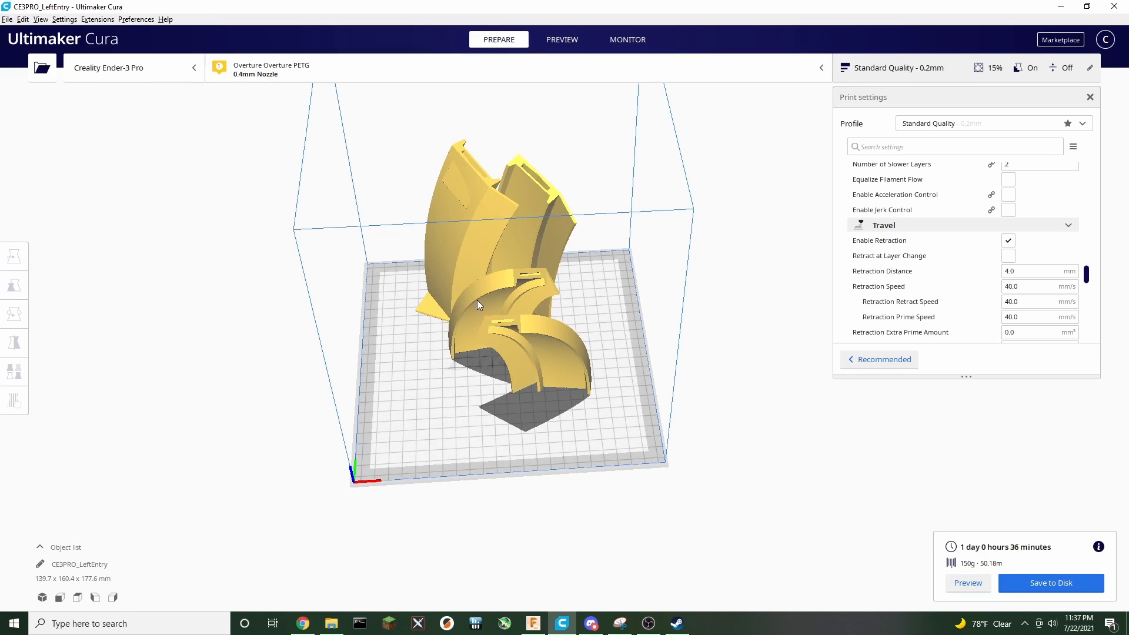
Move three of the segments off the build plate, leaving one on it
{"action": "left_click", "coordinate": [477, 299]}
{"action": "left_click_drag", "start_coordinate": [456, 308], "coordinate": [214, 326]}
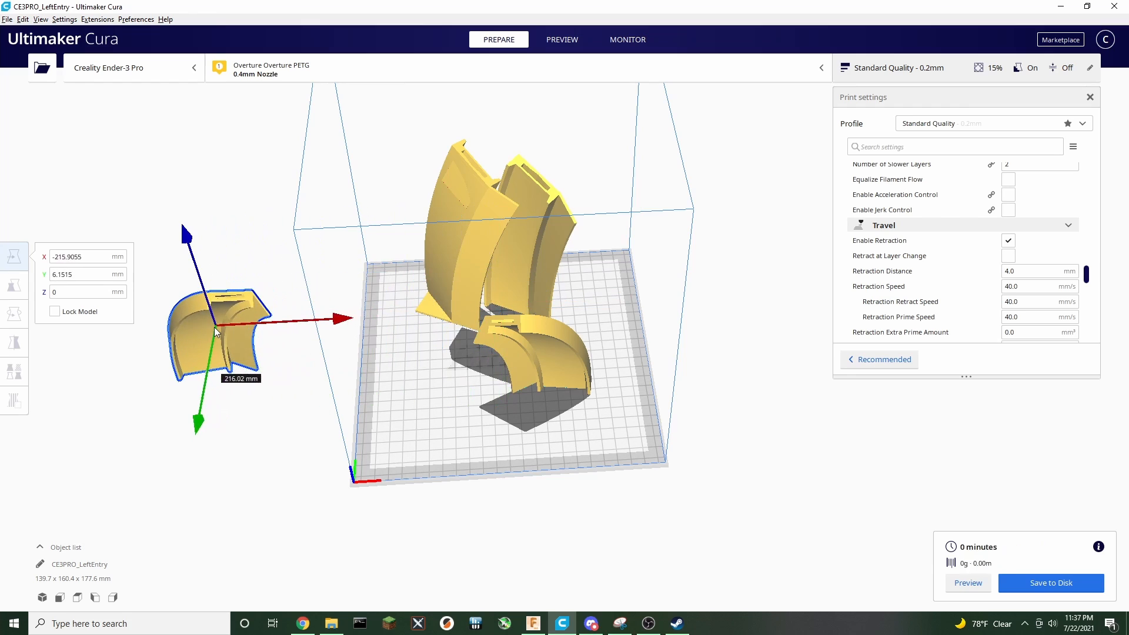
{"action": "left_click", "coordinate": [452, 265]}
{"action": "left_click_drag", "start_coordinate": [455, 260], "coordinate": [263, 234]}
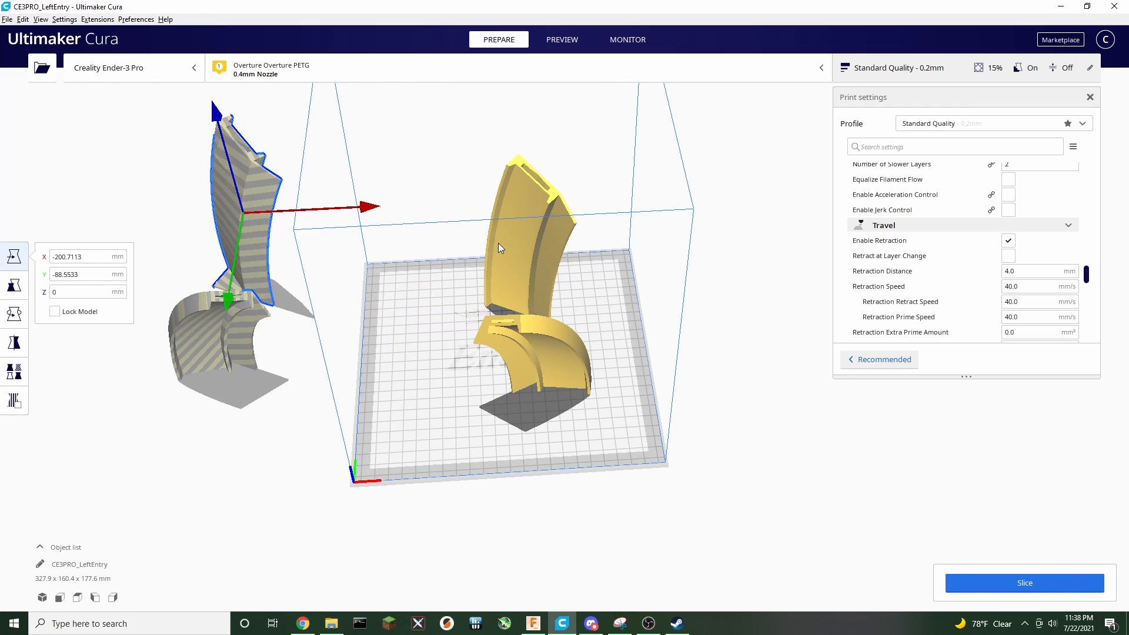
{"action": "left_click", "coordinate": [516, 252]}
{"action": "left_click_drag", "start_coordinate": [516, 253], "coordinate": [315, 198]}
{"action": "right_click_drag", "start_coordinate": [764, 330], "coordinate": [758, 357]}
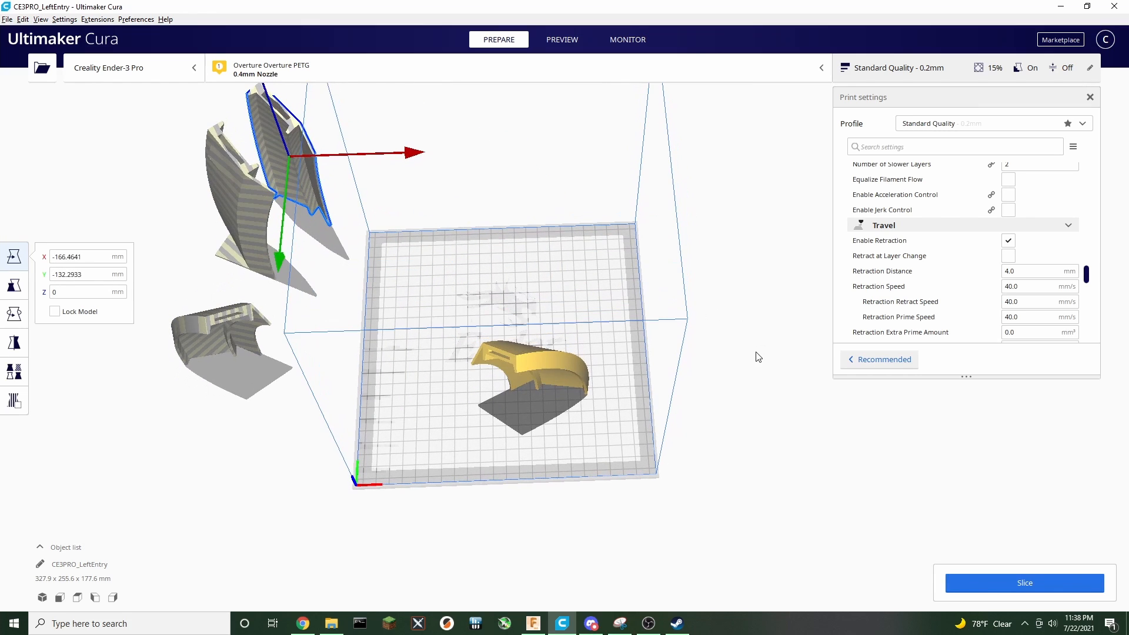
Move the remaining segment to the center of the build plate
{"action": "left_click", "coordinate": [560, 375]}
{"action": "left_click_drag", "start_coordinate": [569, 375], "coordinate": [552, 326]}
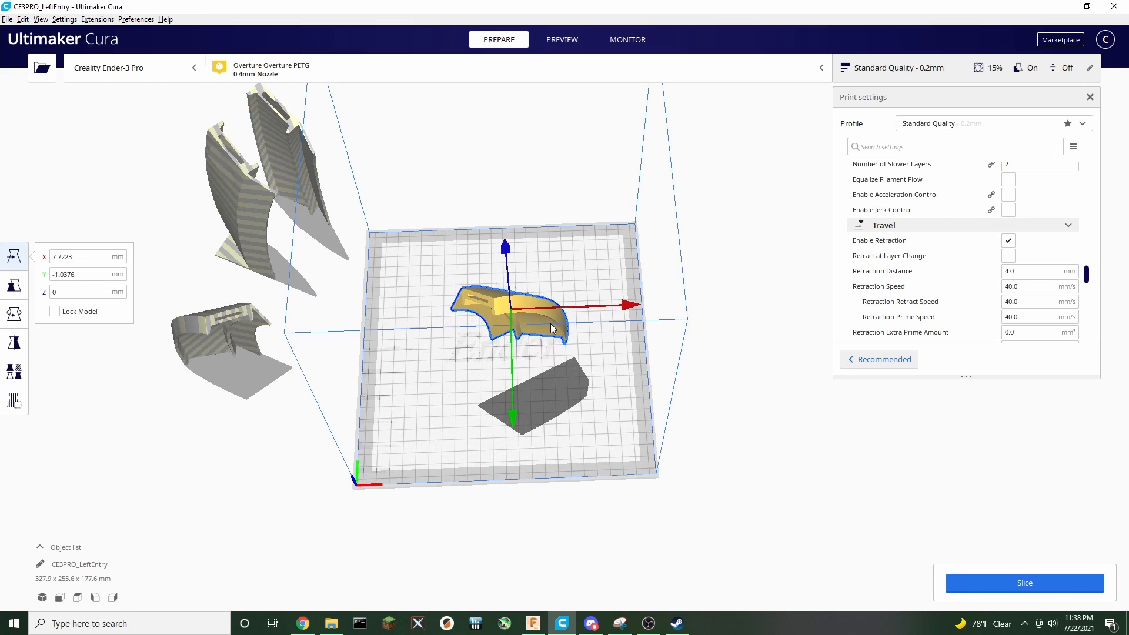
{"action": "right_click_drag", "start_coordinate": [750, 408], "coordinate": [734, 389]}
Turn off support generation and set the layer height to 0.28 mm
{"action": "left_click_drag", "start_coordinate": [1087, 275], "coordinate": [1080, 305]}
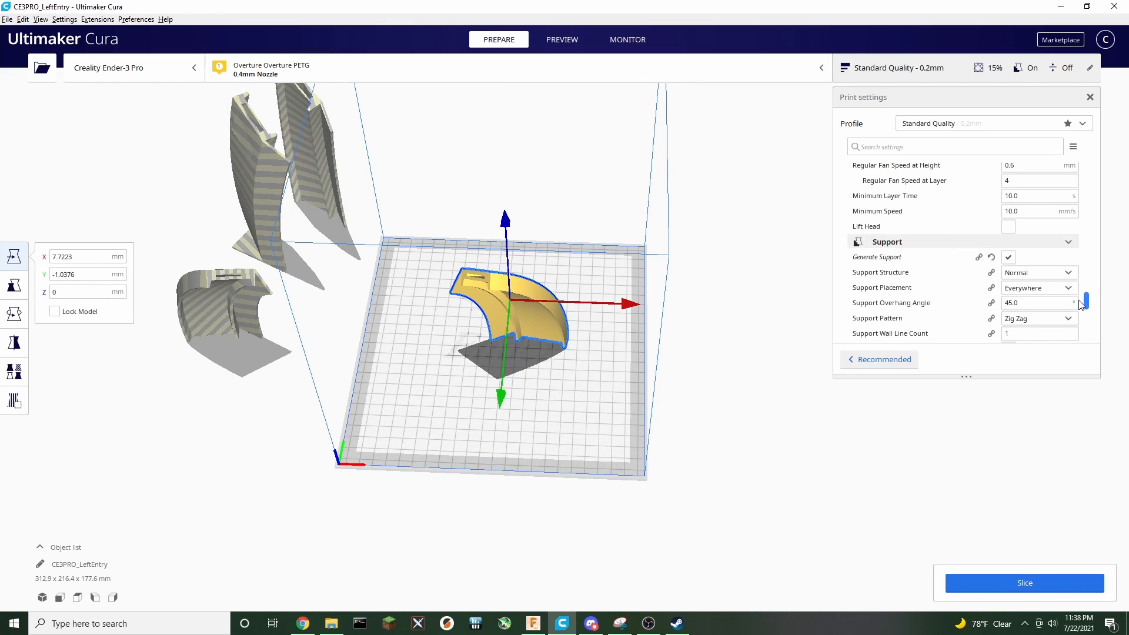
{"action": "left_click", "coordinate": [1009, 257]}
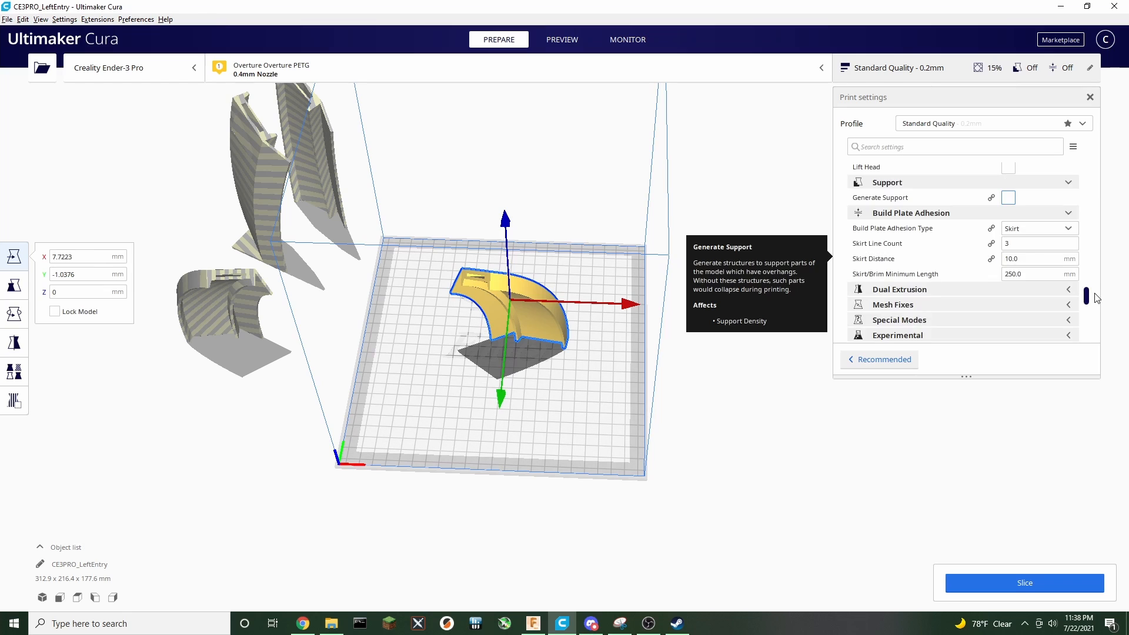
{"action": "left_click_drag", "start_coordinate": [1087, 336], "coordinate": [1113, 163]}
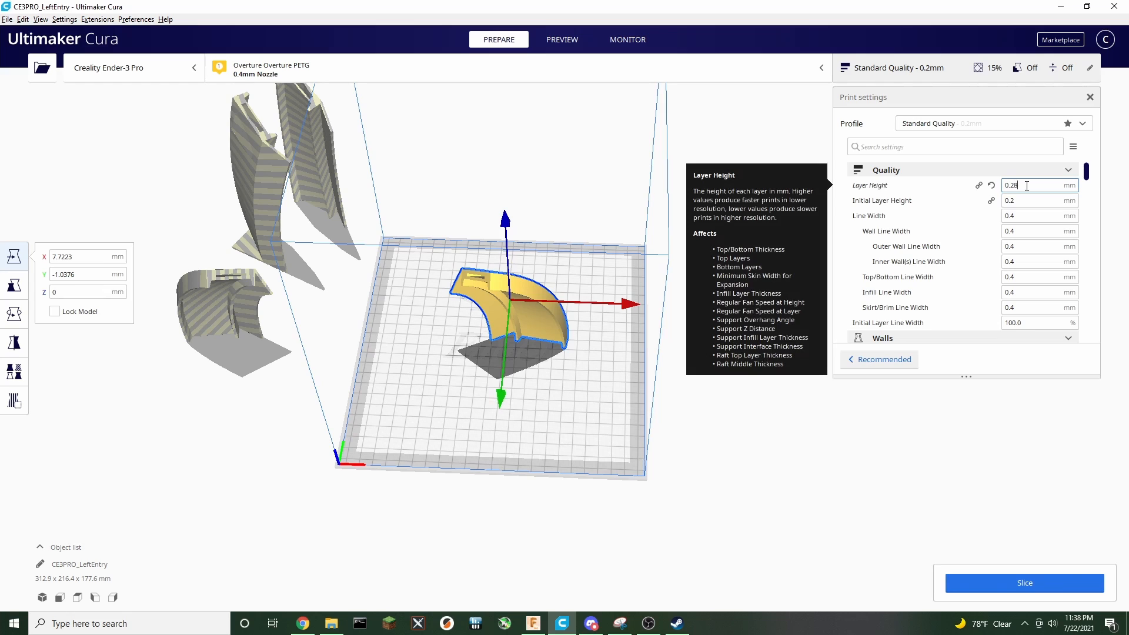
{"action": "key", "text": "Tab"}
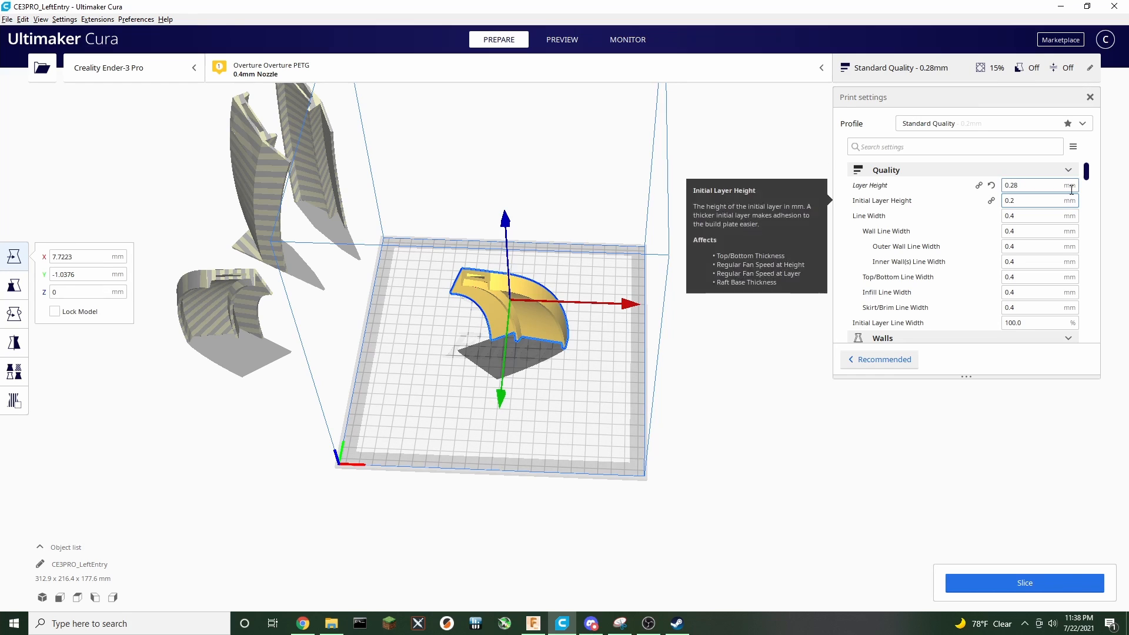
Slice the single segment on the build plate
{"action": "left_click_drag", "start_coordinate": [1088, 175], "coordinate": [1088, 188]}
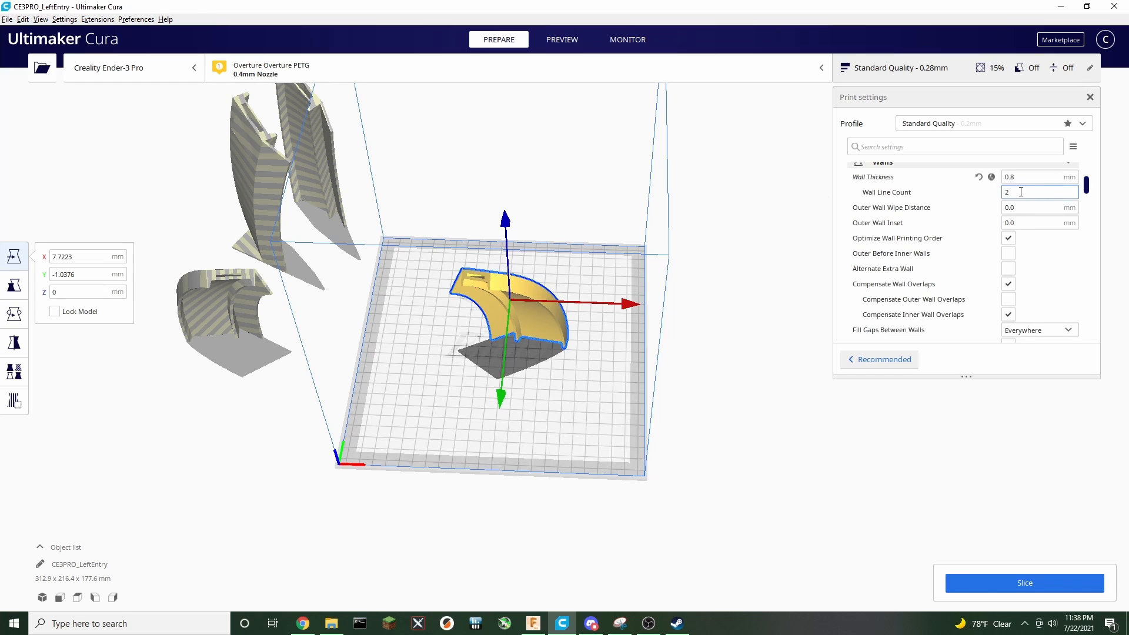
{"action": "left_click", "coordinate": [1014, 581]}
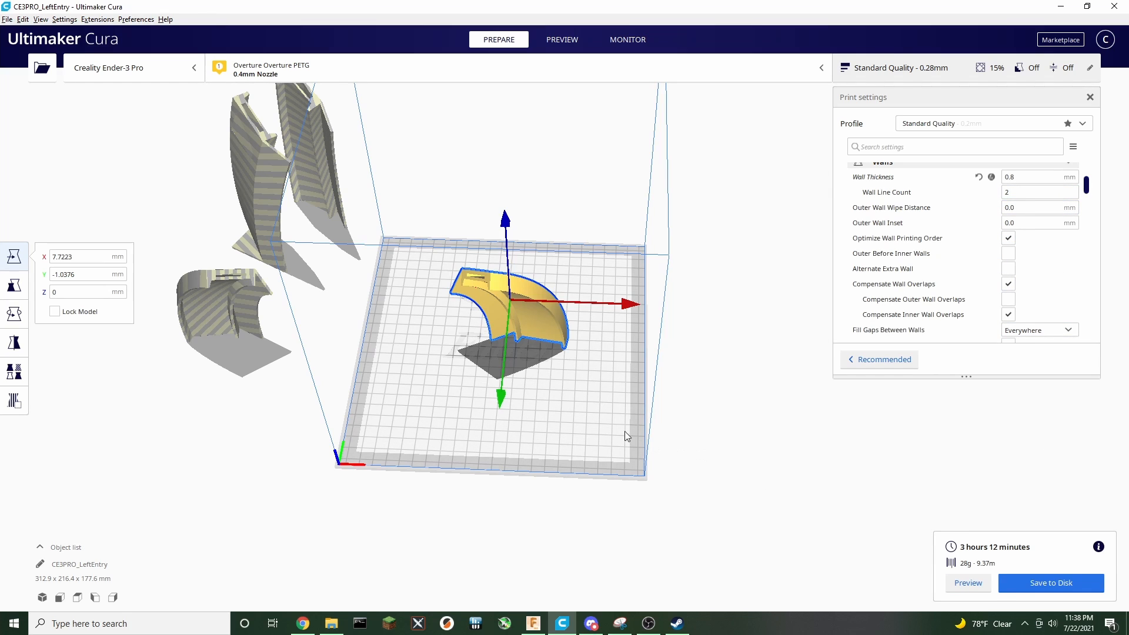
Preview the sliced segment's layers from several angles
{"action": "scroll", "coordinate": [494, 393], "scroll_direction": "up", "scroll_amount": 2}
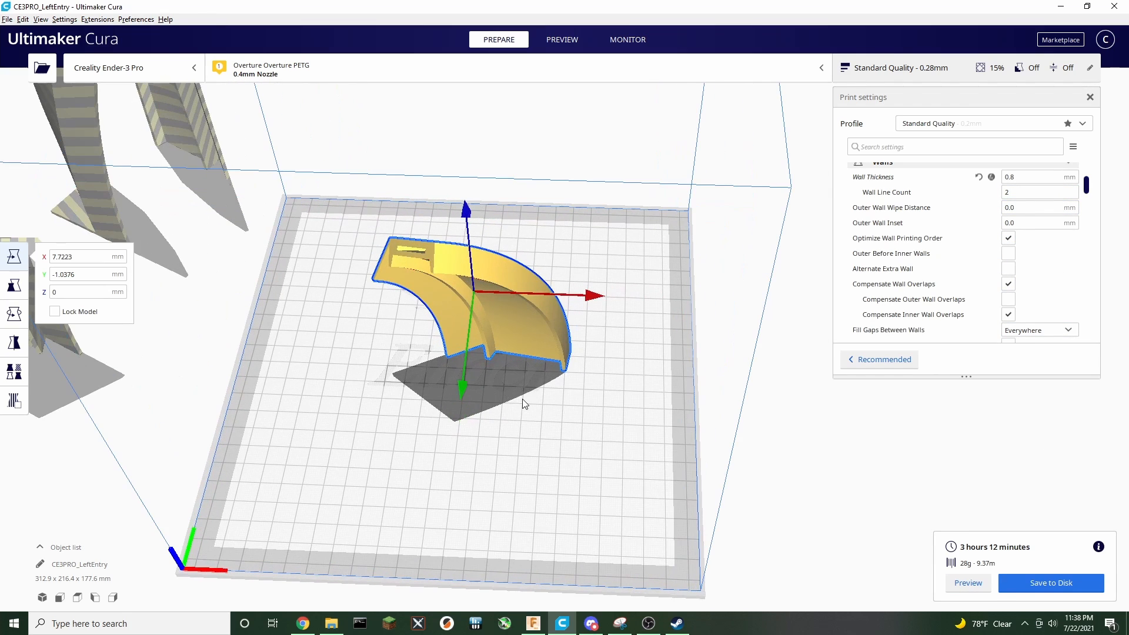
{"action": "left_click", "coordinate": [562, 39]}
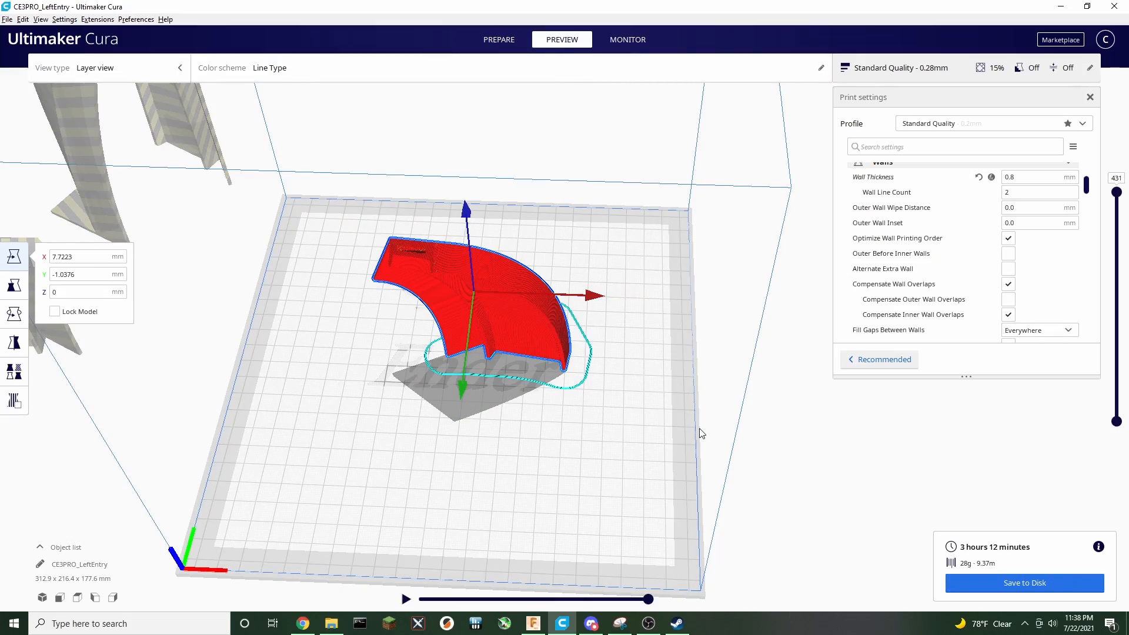
{"action": "right_click_drag", "start_coordinate": [700, 433], "coordinate": [791, 289]}
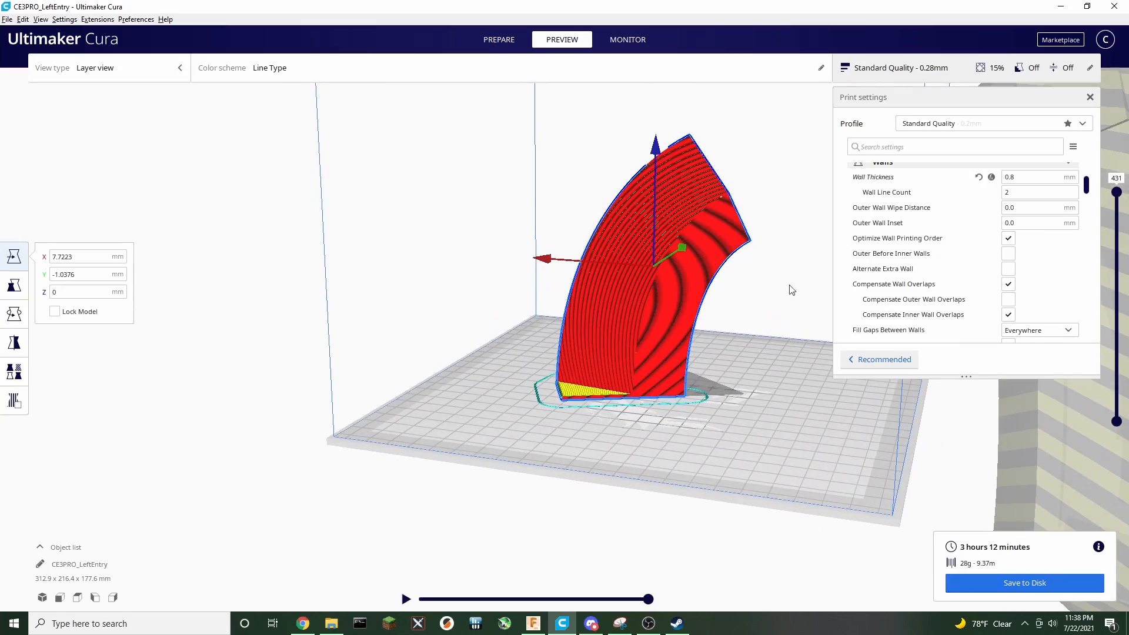
{"action": "right_click_drag", "start_coordinate": [768, 331], "coordinate": [305, 392]}
{"action": "right_click_drag", "start_coordinate": [382, 297], "coordinate": [347, 362]}
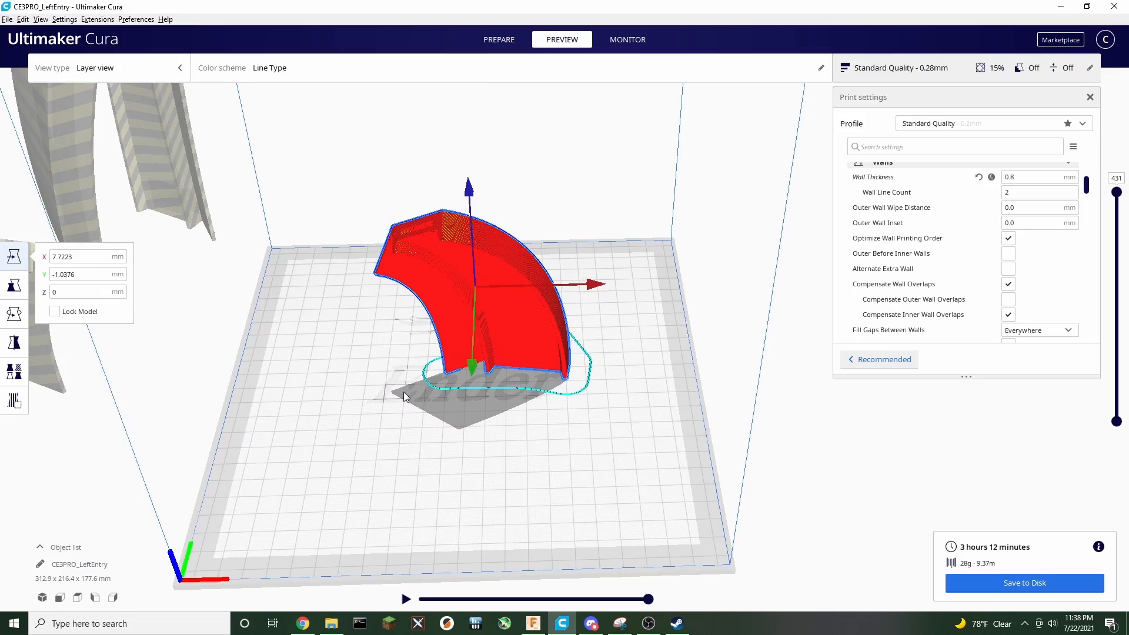
{"action": "right_click_drag", "start_coordinate": [404, 396], "coordinate": [418, 456]}
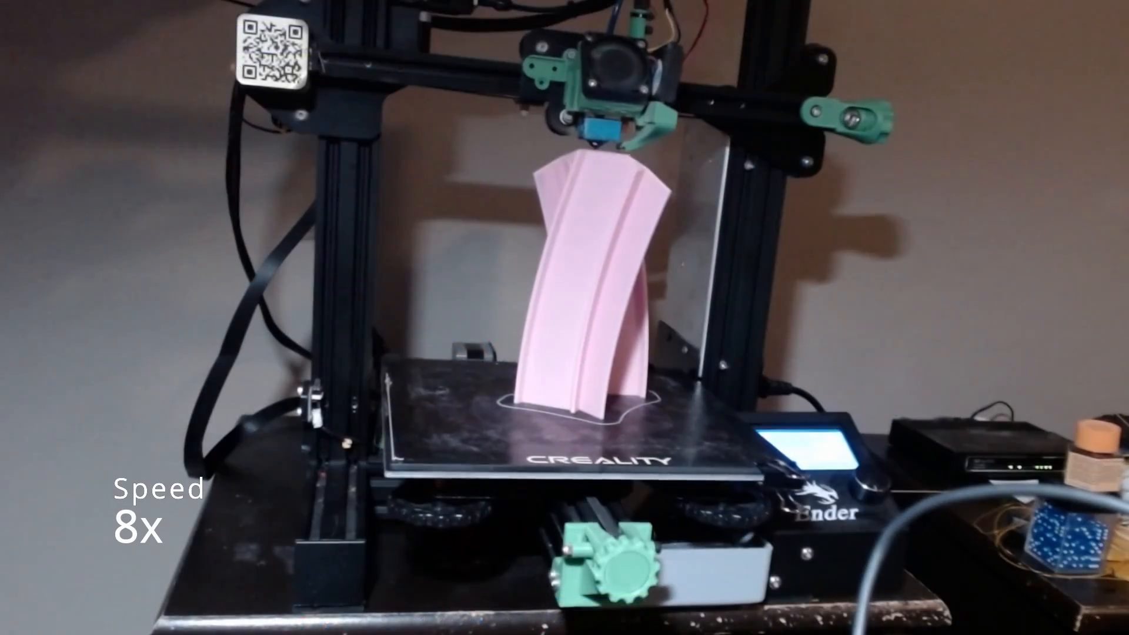